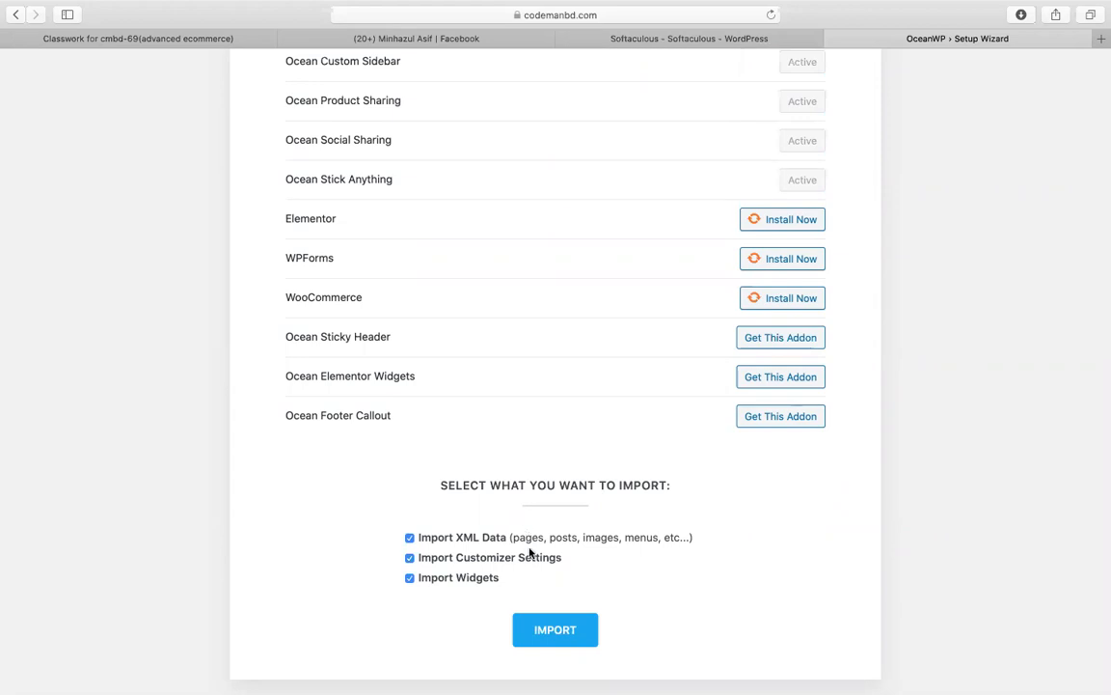
Step: Run the OceanWP demo import with XML data, customizer settings and widgets all checked
{"action": "left_click", "coordinate": [558, 629]}
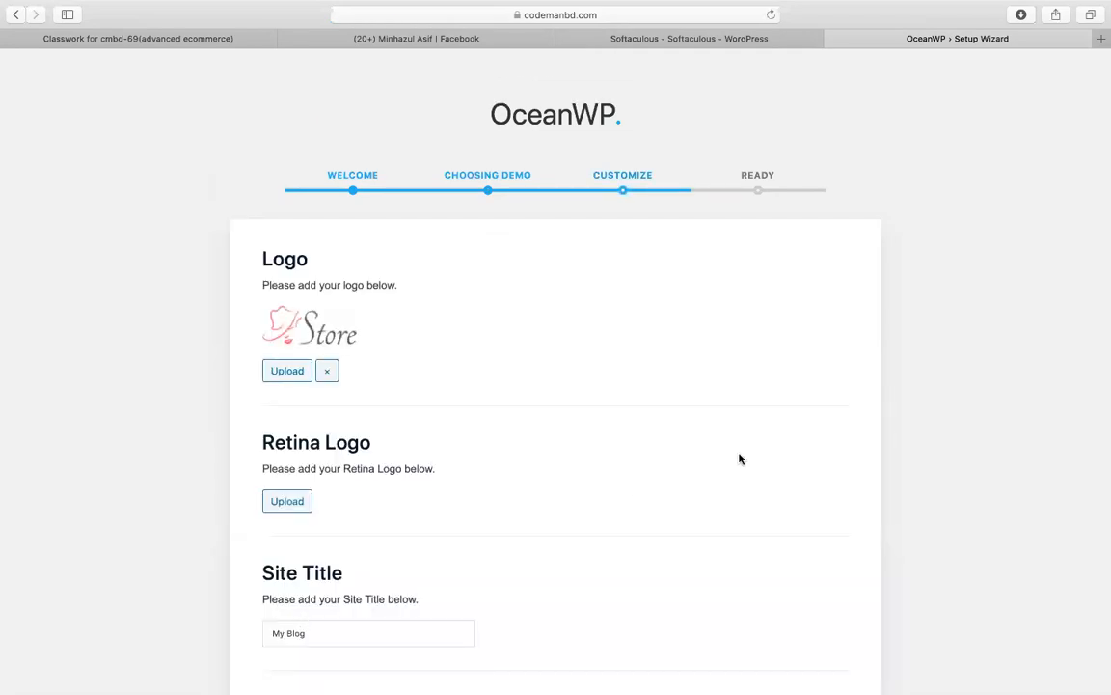
Step: Continue past the Customize step, then leave the Ready page for the site
{"action": "scroll", "coordinate": [739, 460], "scroll_direction": "down", "scroll_amount": 10}
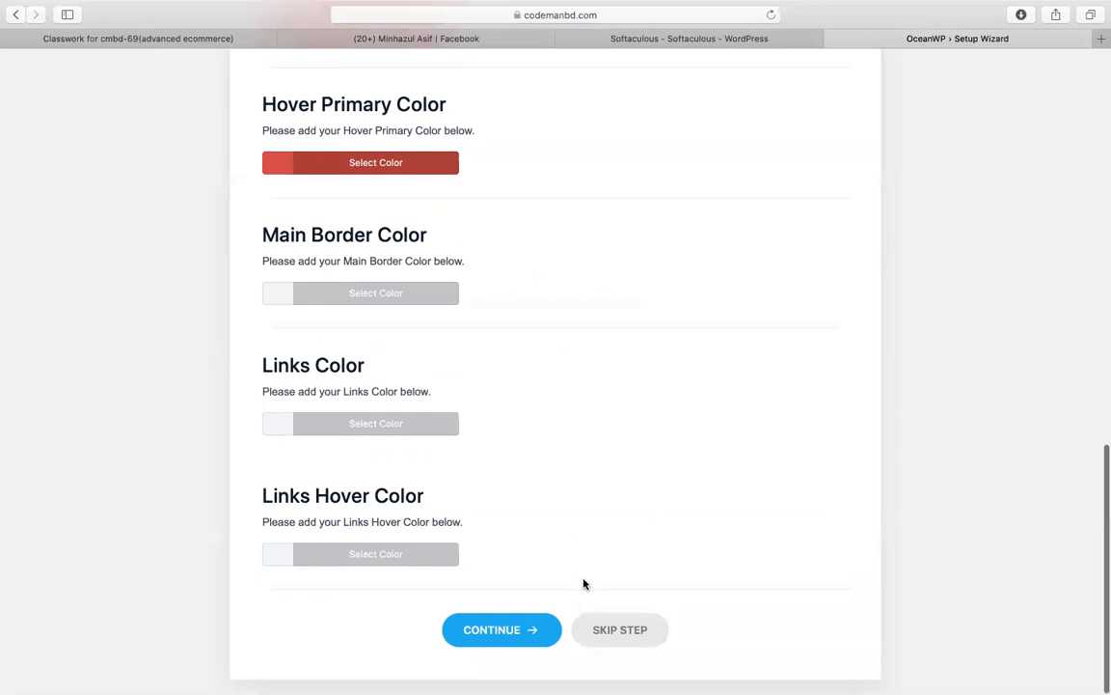
{"action": "left_click", "coordinate": [506, 629]}
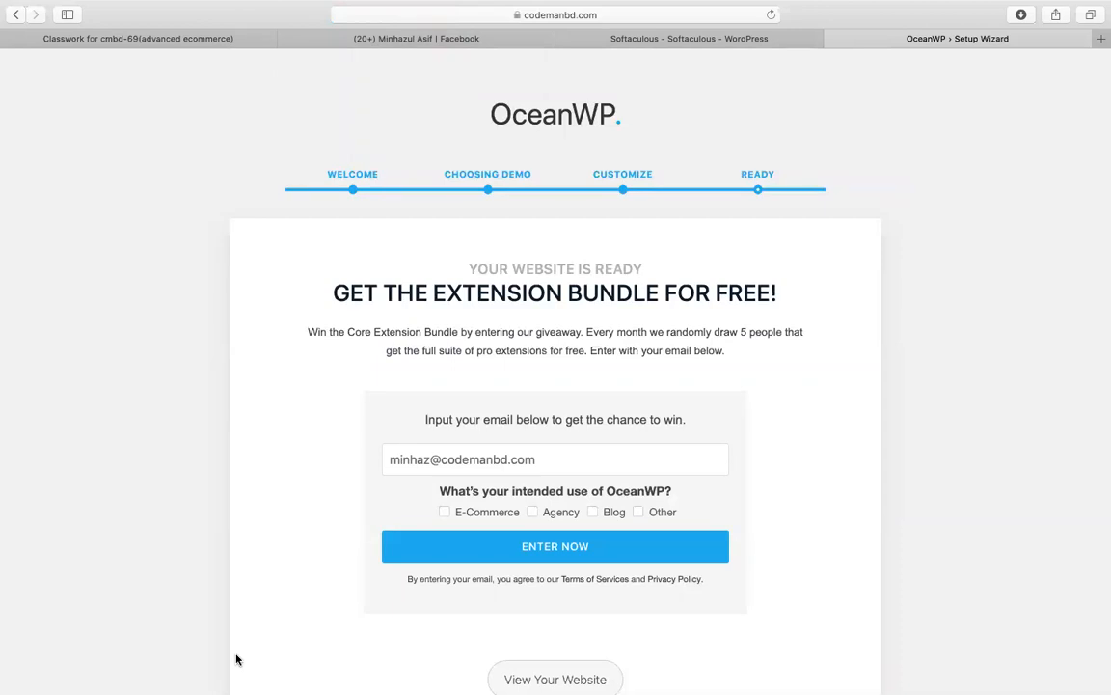
{"action": "scroll", "coordinate": [750, 474], "scroll_direction": "down", "scroll_amount": 2}
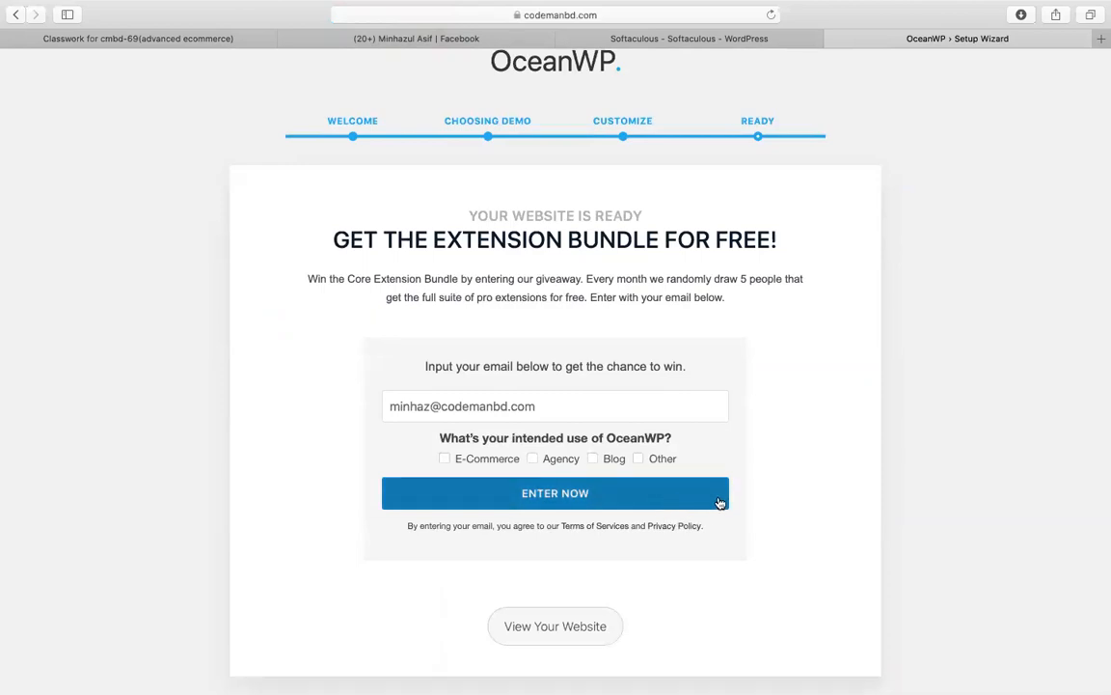
{"action": "left_click", "coordinate": [548, 623]}
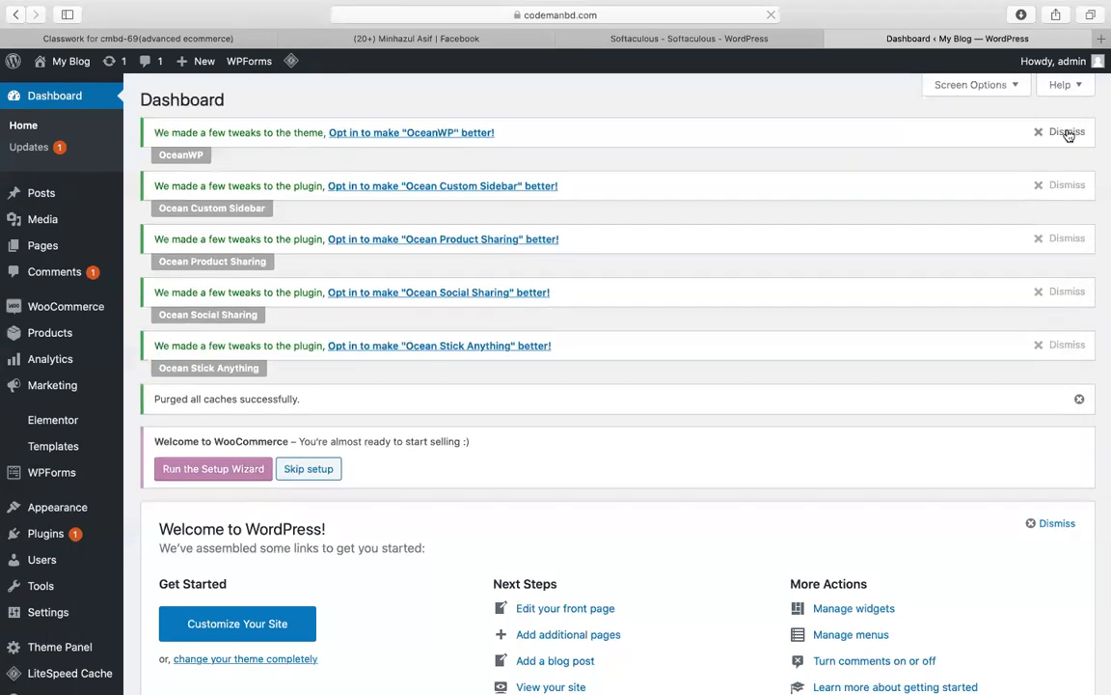
Step: Dismiss the five Ocean plugin notices and launch the WooCommerce setup wizard
{"action": "left_click", "coordinate": [1067, 133]}
{"action": "left_click", "coordinate": [1068, 134]}
{"action": "left_click", "coordinate": [1067, 133]}
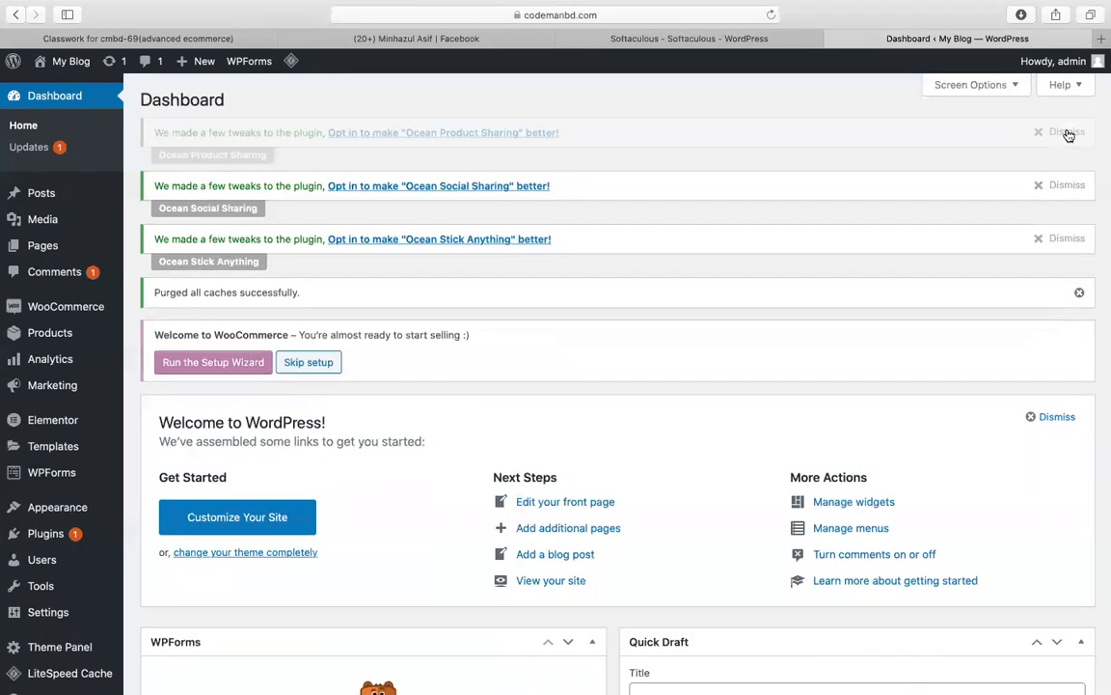
{"action": "left_click", "coordinate": [1067, 133]}
{"action": "left_click", "coordinate": [1067, 133]}
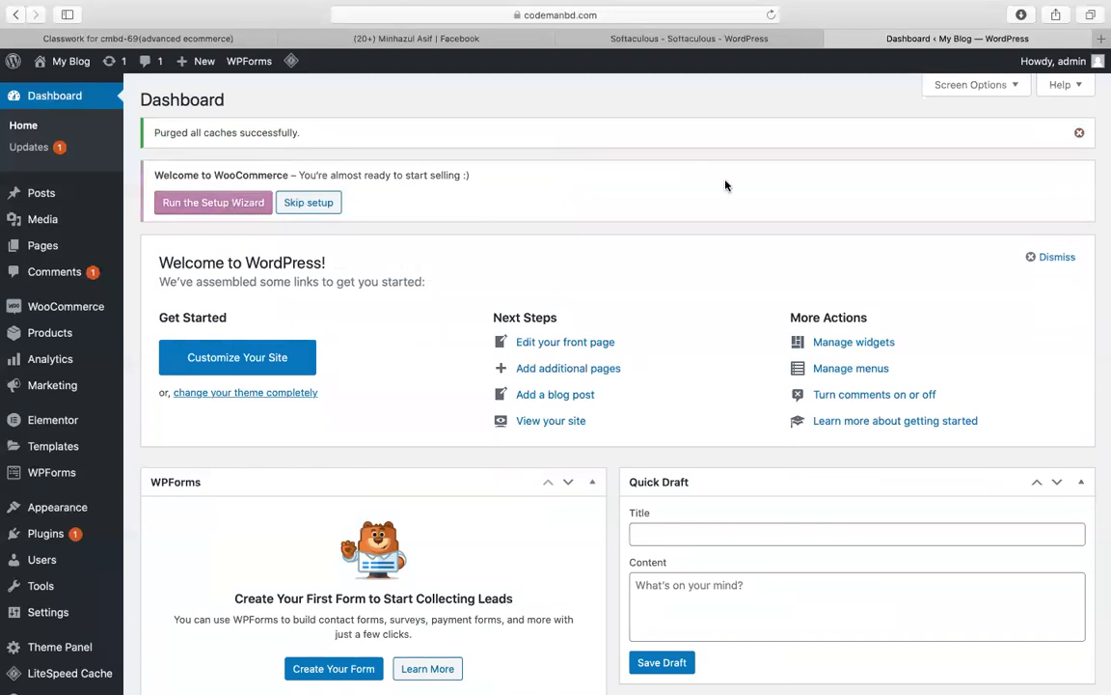
{"action": "left_click", "coordinate": [196, 207]}
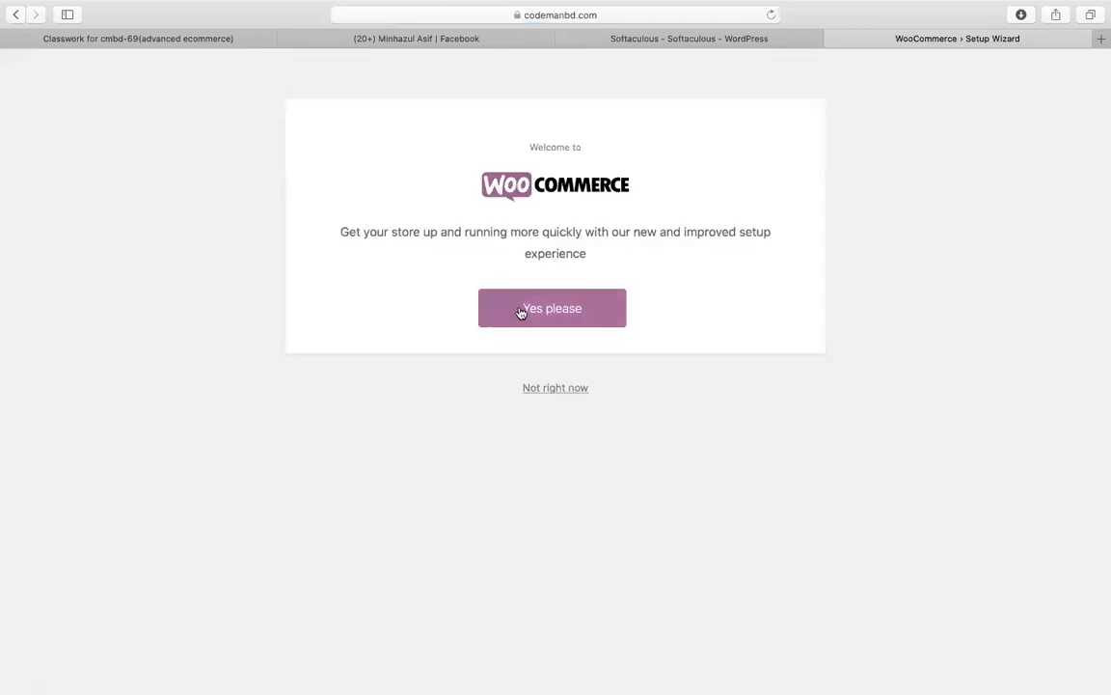
{"action": "left_click", "coordinate": [524, 310]}
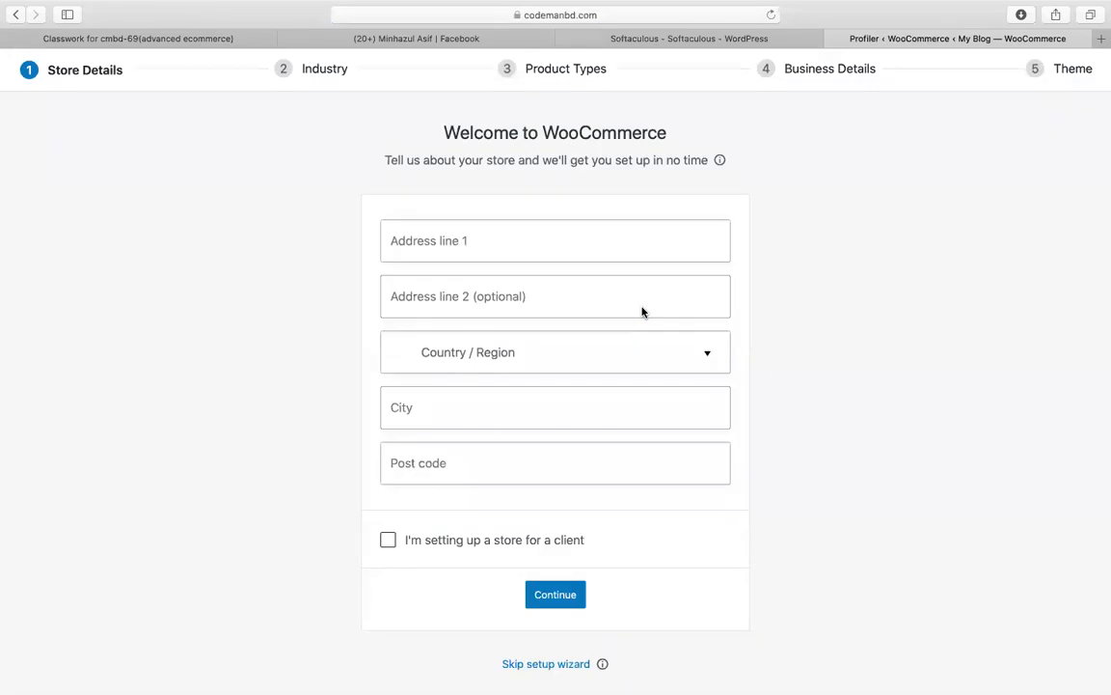
Step: Enter Dhanmondi as address line 1 and choose Bangladesh — Dhaka as the country/region
{"action": "left_click", "coordinate": [462, 234]}
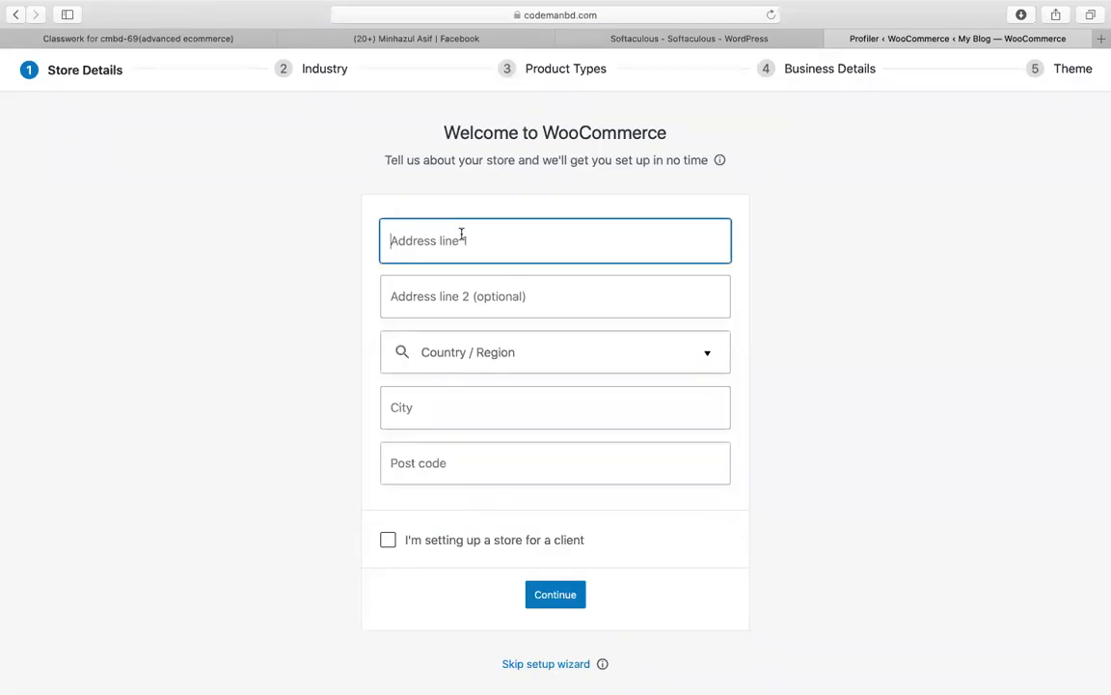
{"action": "type", "text": "dhanmndi"}
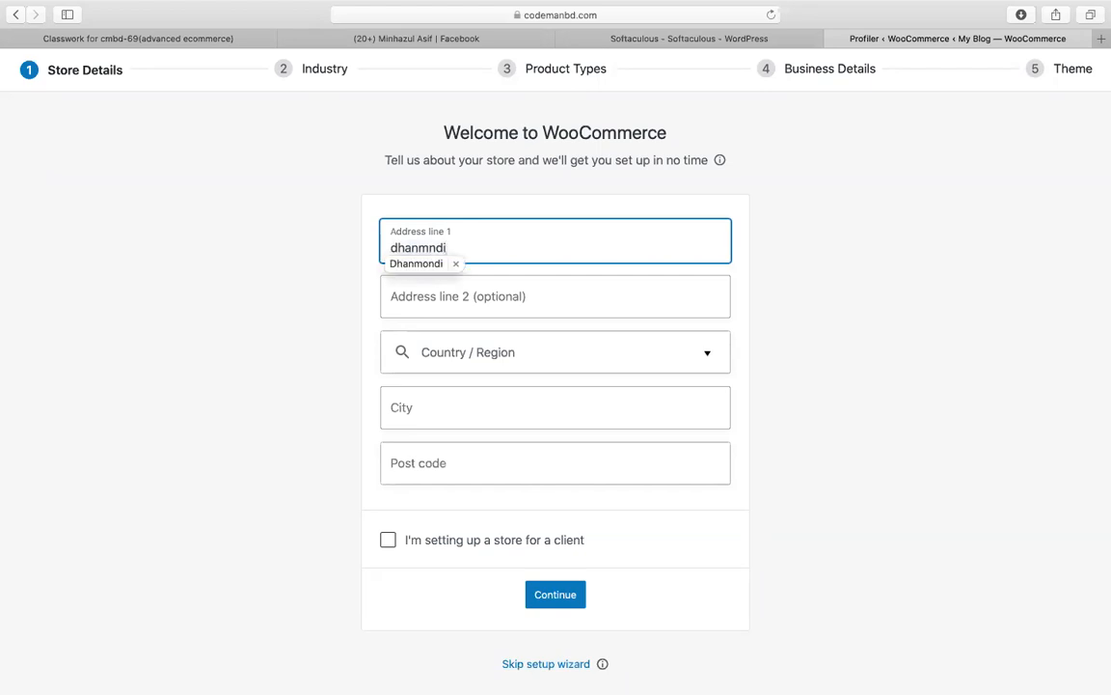
{"action": "left_click", "coordinate": [415, 264]}
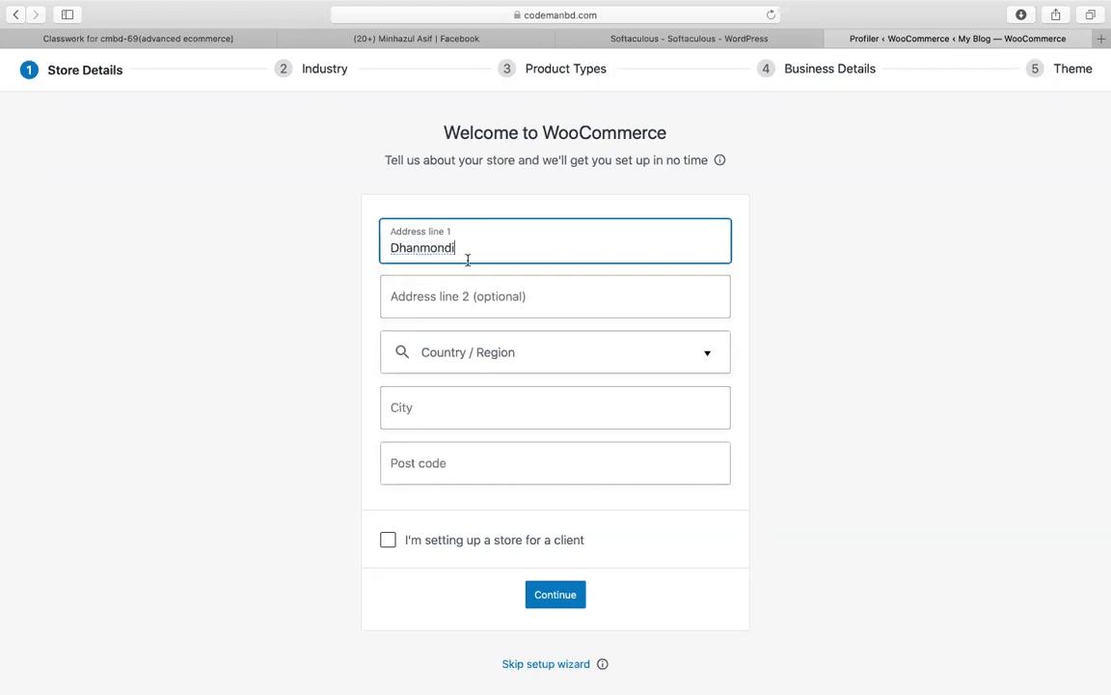
{"action": "left_click", "coordinate": [441, 355]}
{"action": "type", "text": "ban"}
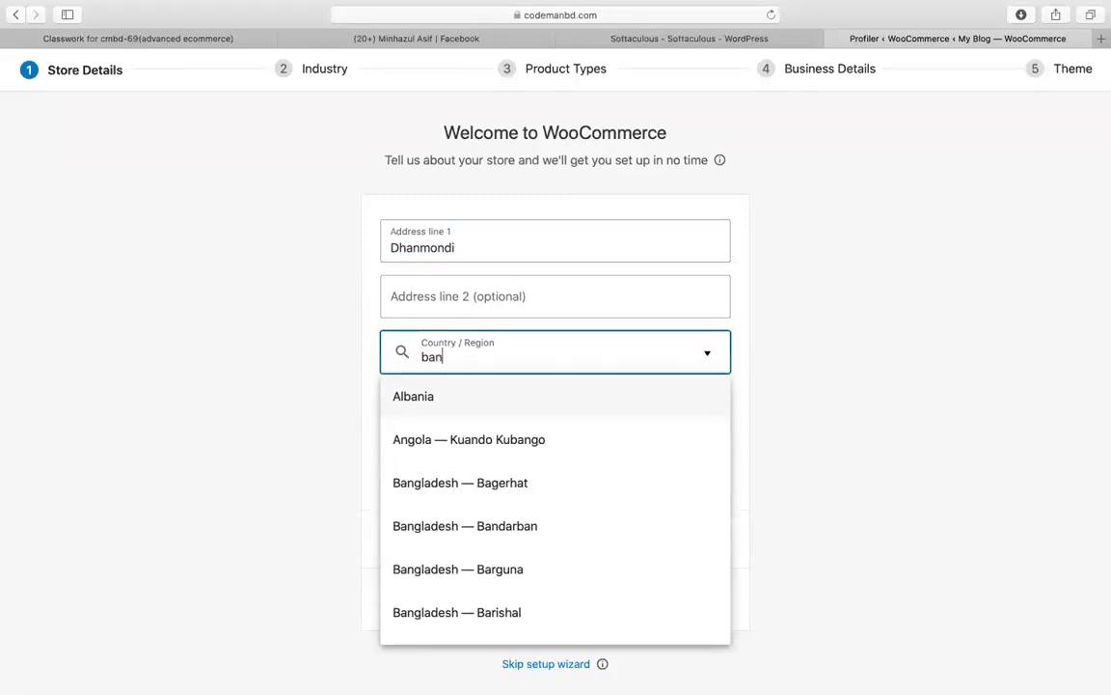
{"action": "key", "text": "Down"}
{"action": "key", "text": "Down"}
{"action": "key", "text": "Down"}
{"action": "key", "text": "Down"}
{"action": "key", "text": "Down"}
{"action": "key", "text": "Down"}
{"action": "key", "text": "Down"}
{"action": "key", "text": "Down"}
{"action": "key", "text": "Down"}
{"action": "key", "text": "Down"}
{"action": "key", "text": "Down"}
{"action": "key", "text": "Down"}
{"action": "key", "text": "Down"}
{"action": "key", "text": "Down"}
{"action": "key", "text": "Down"}
{"action": "key", "text": "Up"}
{"action": "key", "text": "Return"}
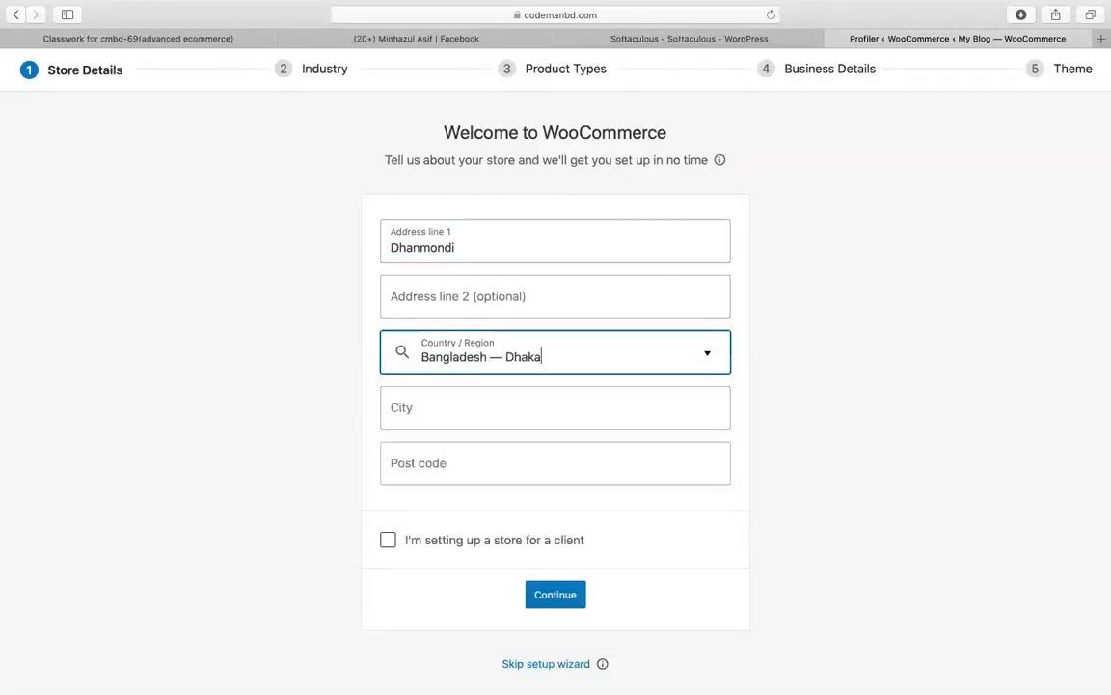
Step: Enter city Dhaka and post code 1209, then submit the store details
{"action": "left_click", "coordinate": [434, 412]}
{"action": "type", "text": "dhaka"}
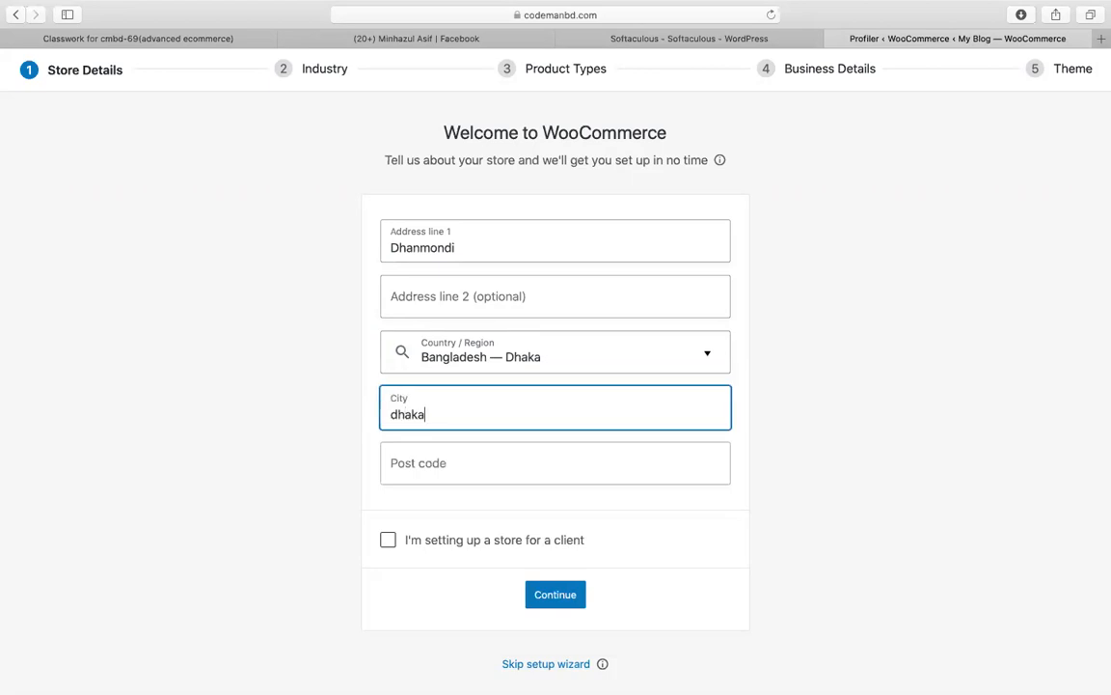
{"action": "left_click", "coordinate": [436, 459]}
{"action": "type", "text": "1209"}
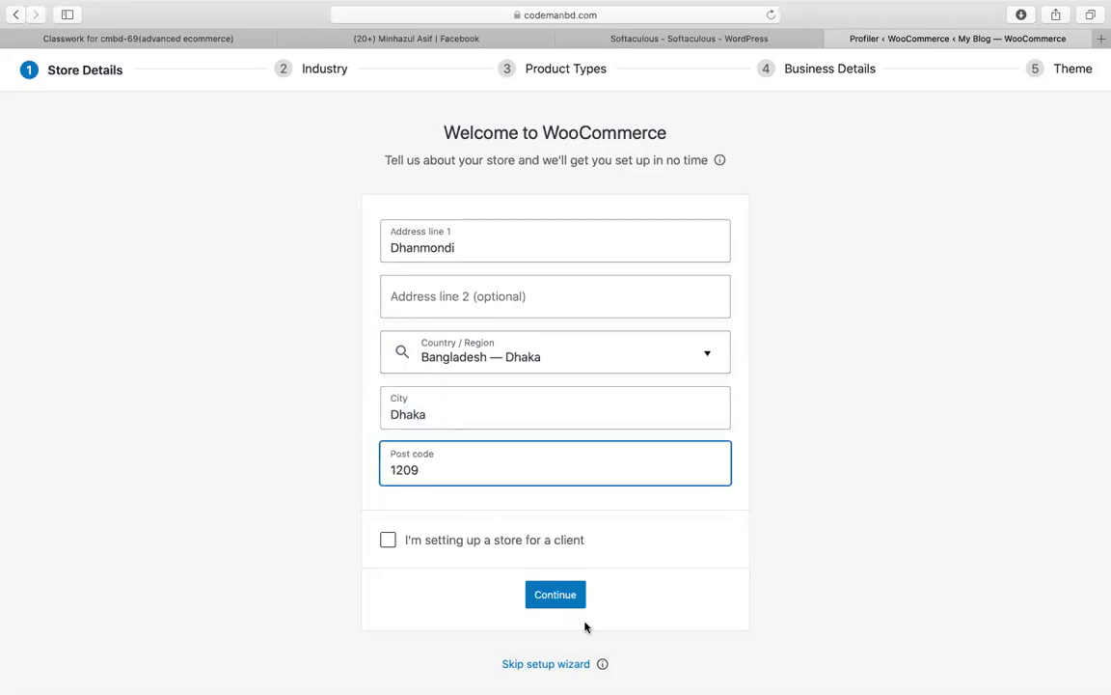
{"action": "left_click", "coordinate": [561, 598]}
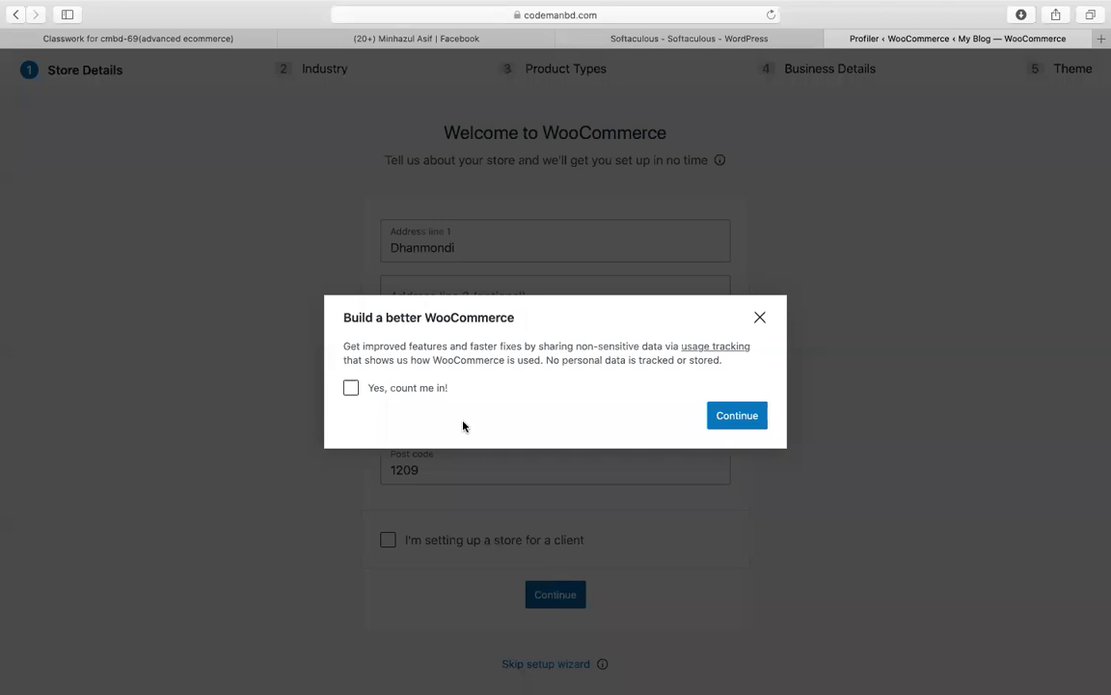
Step: Leave usage tracking unchecked and continue to the Industry step
{"action": "left_click", "coordinate": [425, 389]}
{"action": "left_click", "coordinate": [413, 388]}
{"action": "left_click", "coordinate": [759, 421]}
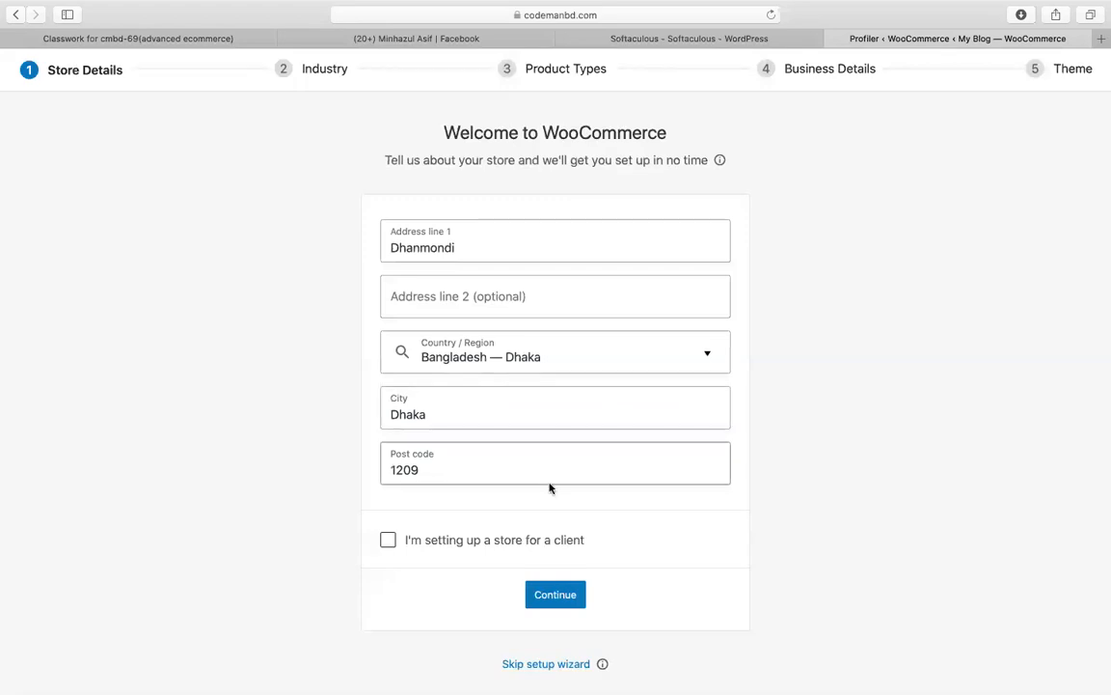
{"action": "left_click", "coordinate": [533, 602]}
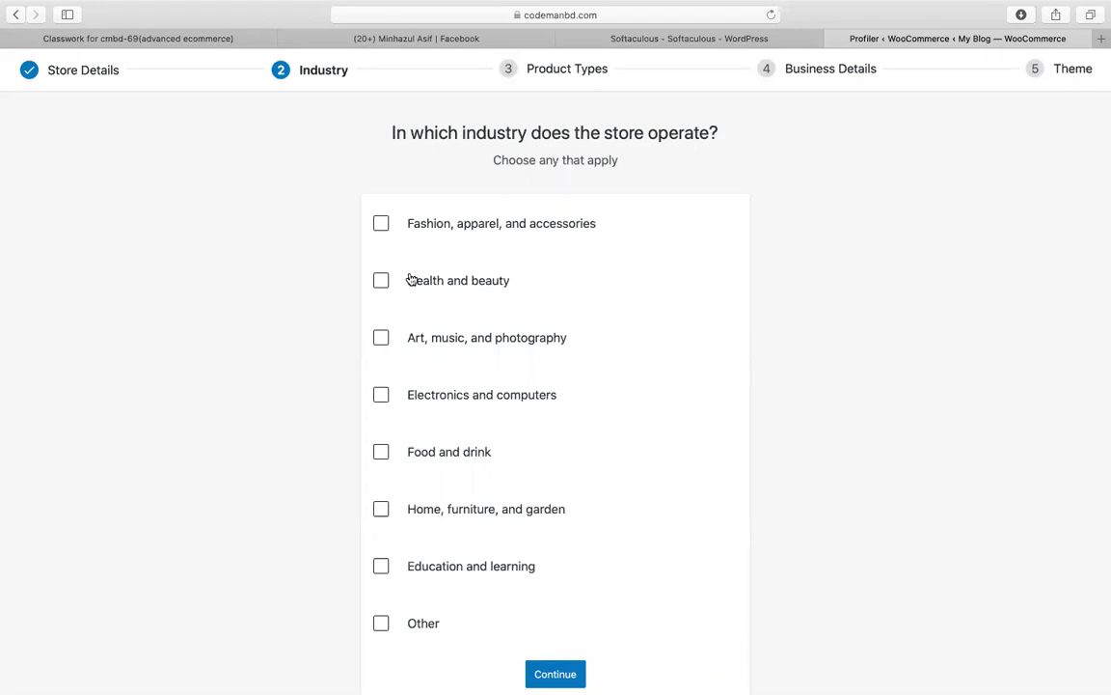
Step: Select Fashion, apparel, and accessories as the store's industry
{"action": "left_click", "coordinate": [382, 225]}
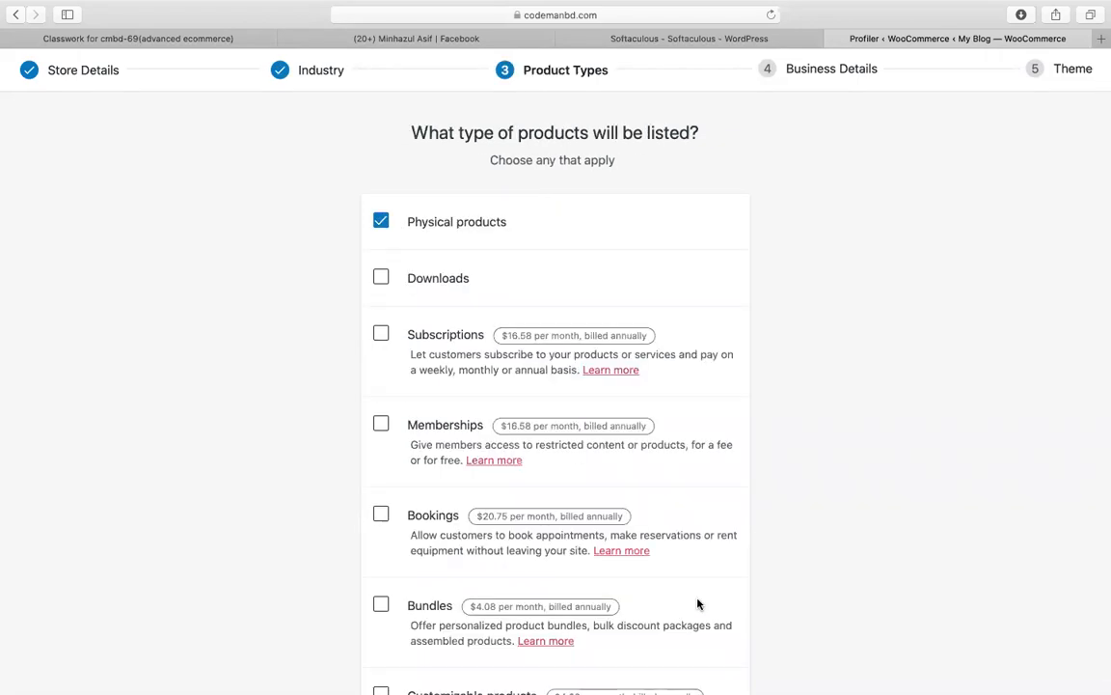
{"action": "scroll", "coordinate": [723, 399], "scroll_direction": "down", "scroll_amount": 3}
{"action": "left_click", "coordinate": [558, 647]}
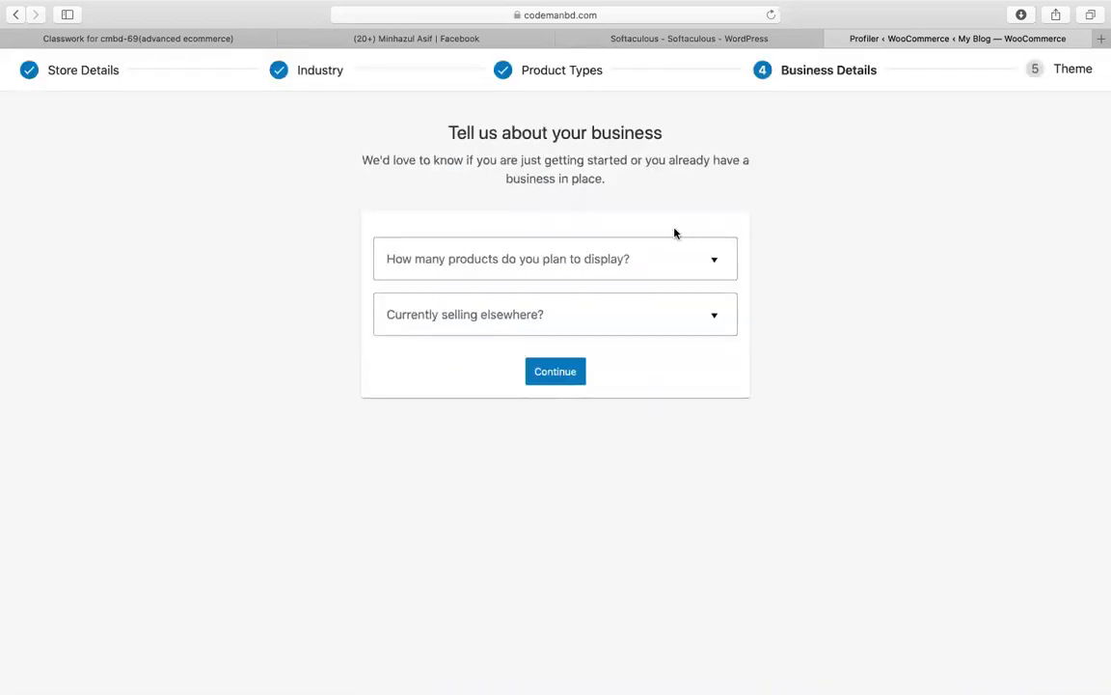
Step: Set the product count to 11 - 100 and answer No to selling elsewhere
{"action": "left_click", "coordinate": [594, 264]}
{"action": "left_click", "coordinate": [446, 345]}
{"action": "left_click", "coordinate": [502, 261]}
{"action": "left_click", "coordinate": [407, 387]}
{"action": "left_click", "coordinate": [453, 325]}
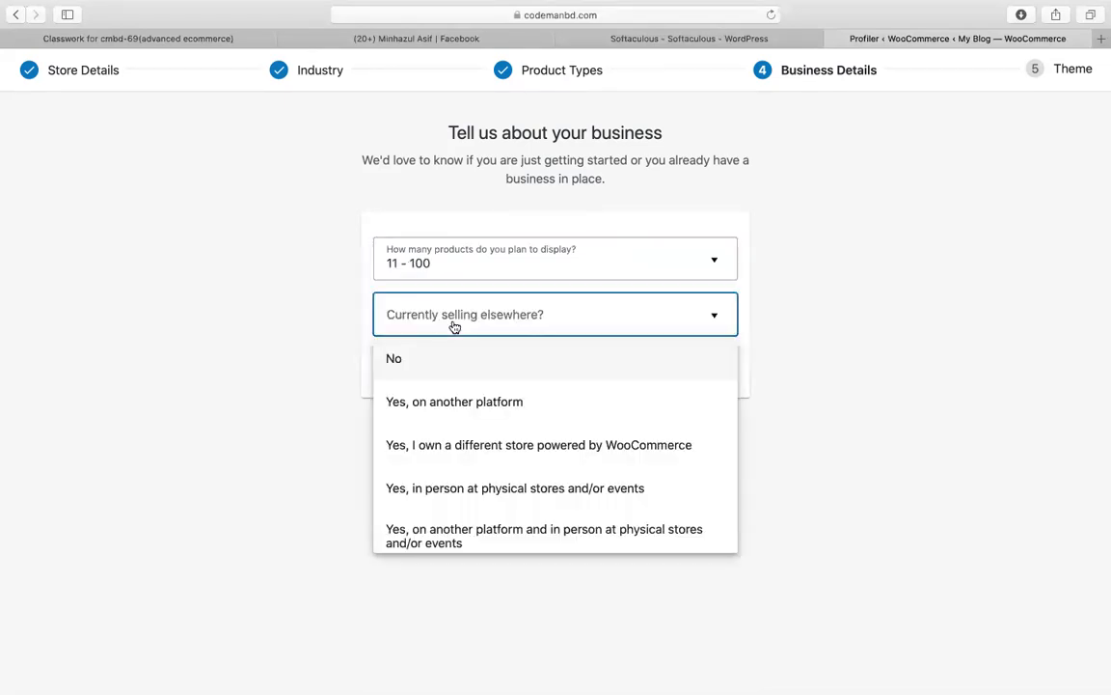
{"action": "left_click", "coordinate": [470, 380]}
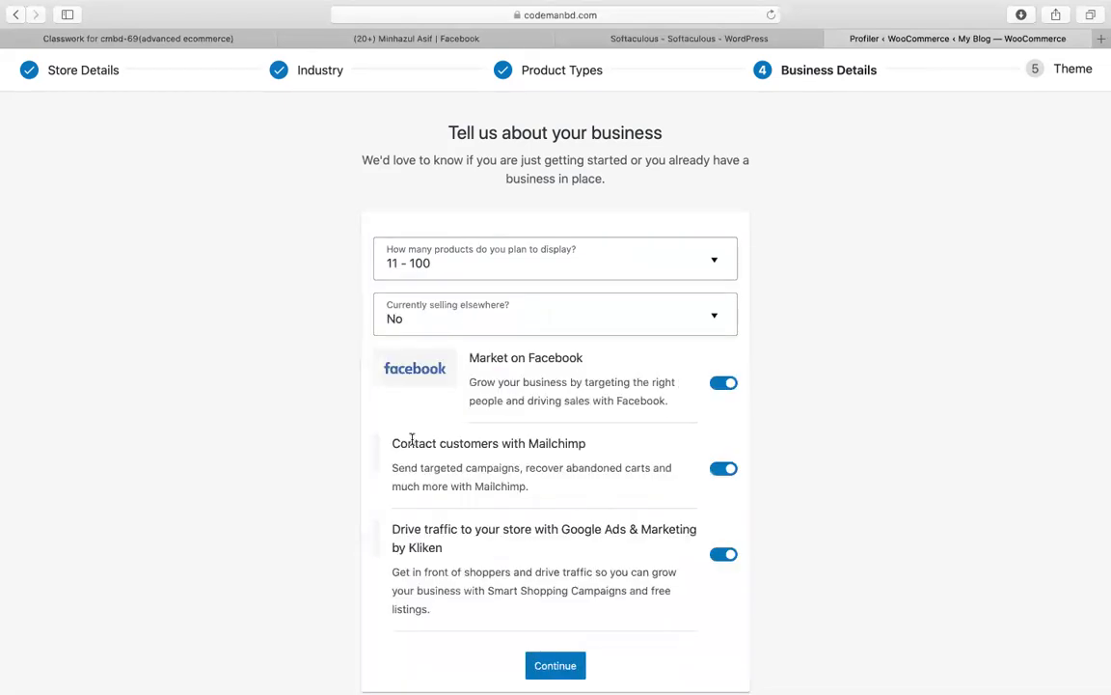
{"action": "scroll", "coordinate": [466, 434], "scroll_direction": "down", "scroll_amount": 3}
{"action": "left_click", "coordinate": [566, 603]}
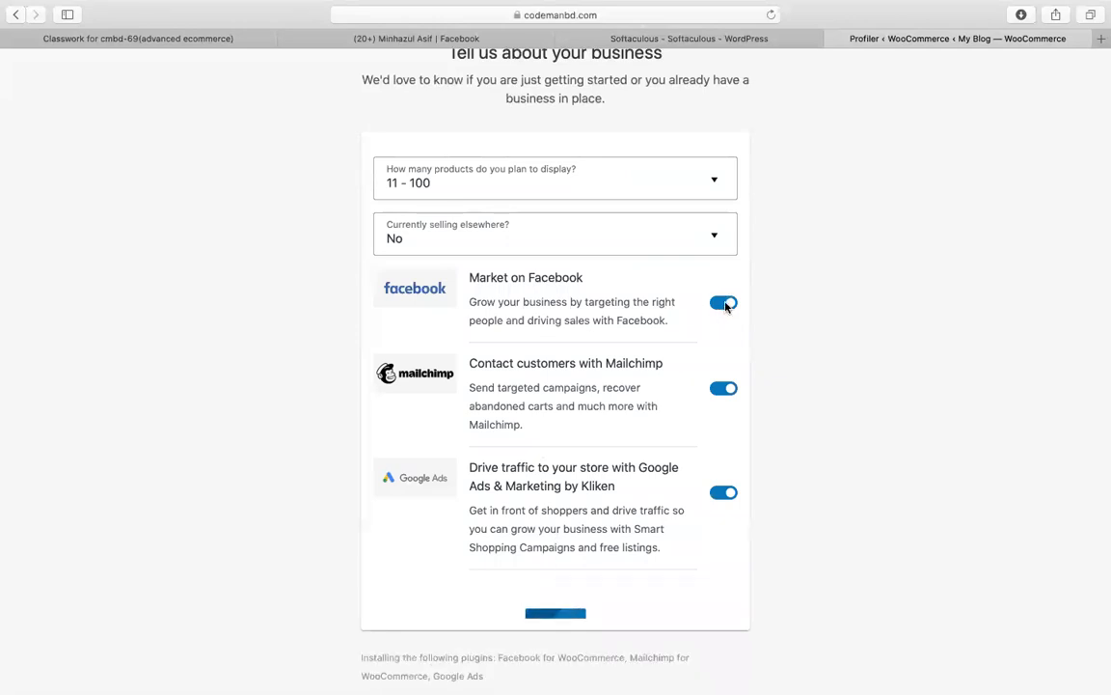
Step: Turn off the Facebook, Mailchimp and Google Ads add-ons and continue
{"action": "left_click", "coordinate": [722, 309]}
{"action": "left_click", "coordinate": [724, 408]}
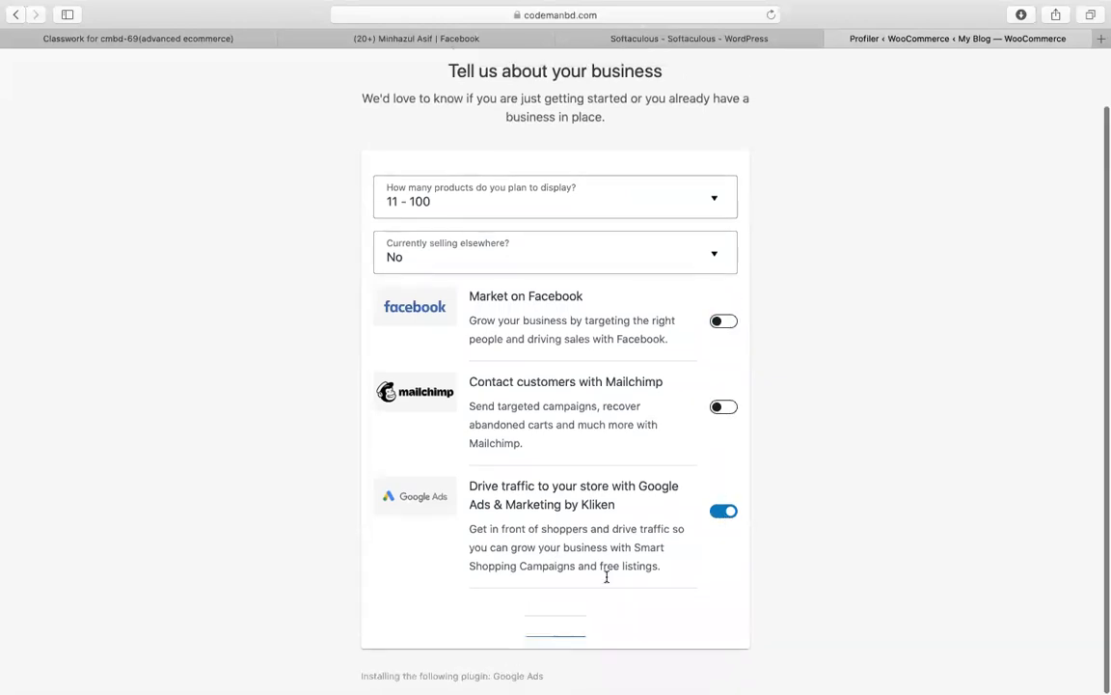
{"action": "left_click", "coordinate": [724, 511]}
{"action": "left_click", "coordinate": [565, 650]}
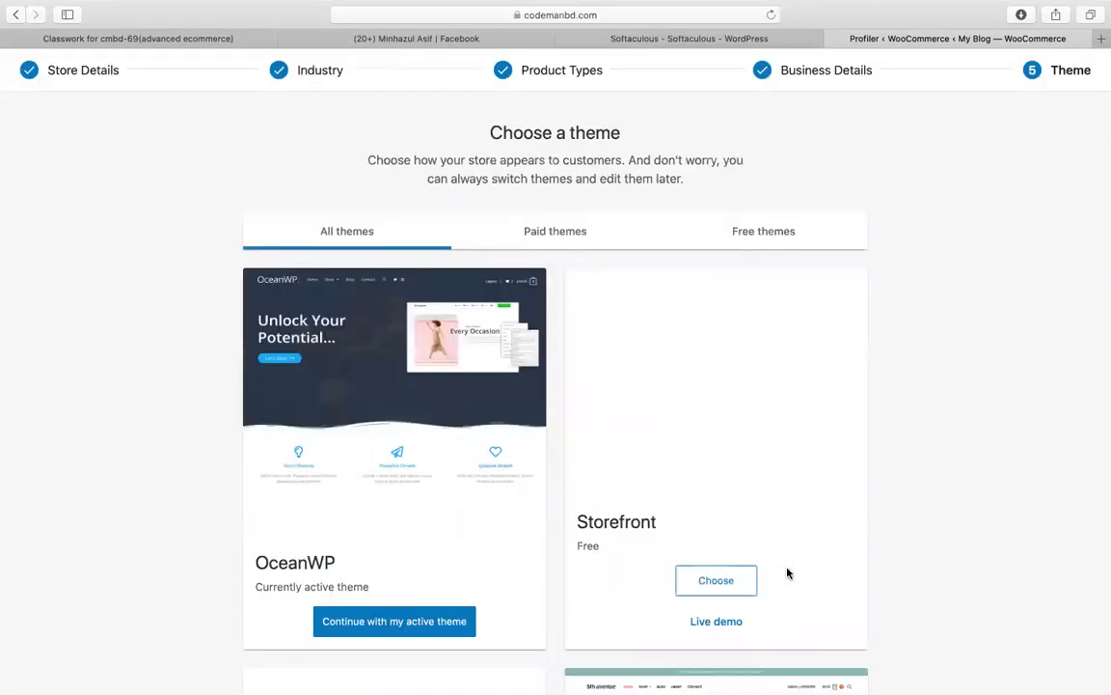
Step: Keep the active OceanWP theme and decline Jetpack and WooCommerce Services
{"action": "scroll", "coordinate": [504, 556], "scroll_direction": "down", "scroll_amount": 4}
{"action": "scroll", "coordinate": [504, 556], "scroll_direction": "up", "scroll_amount": 4}
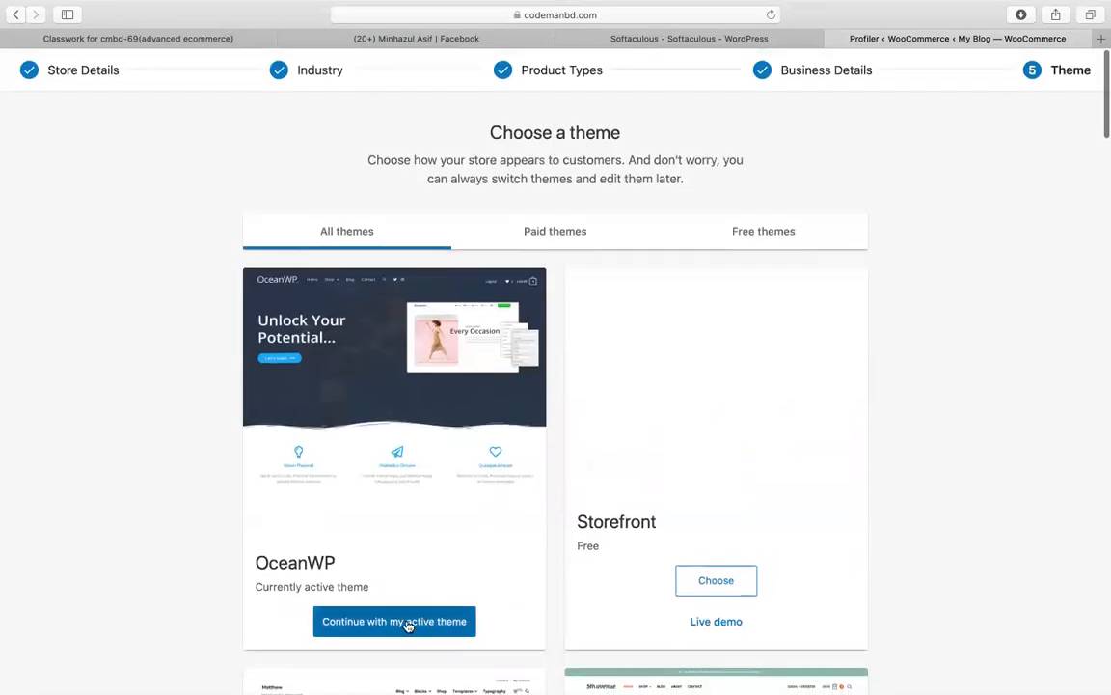
{"action": "left_click", "coordinate": [407, 623]}
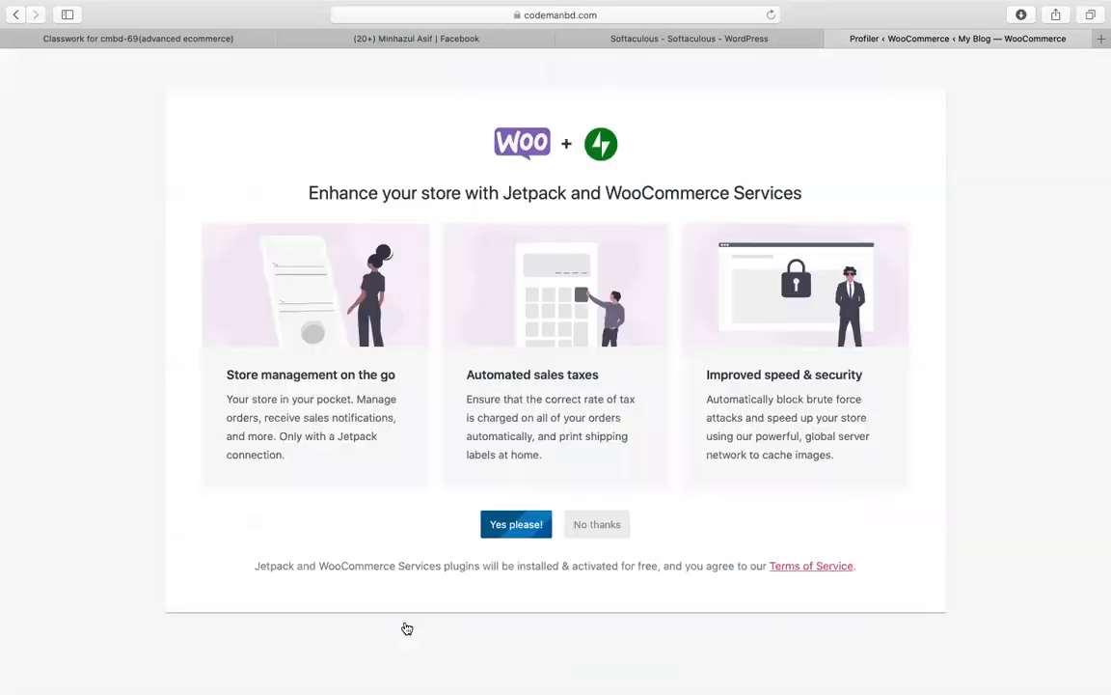
{"action": "left_click", "coordinate": [589, 527]}
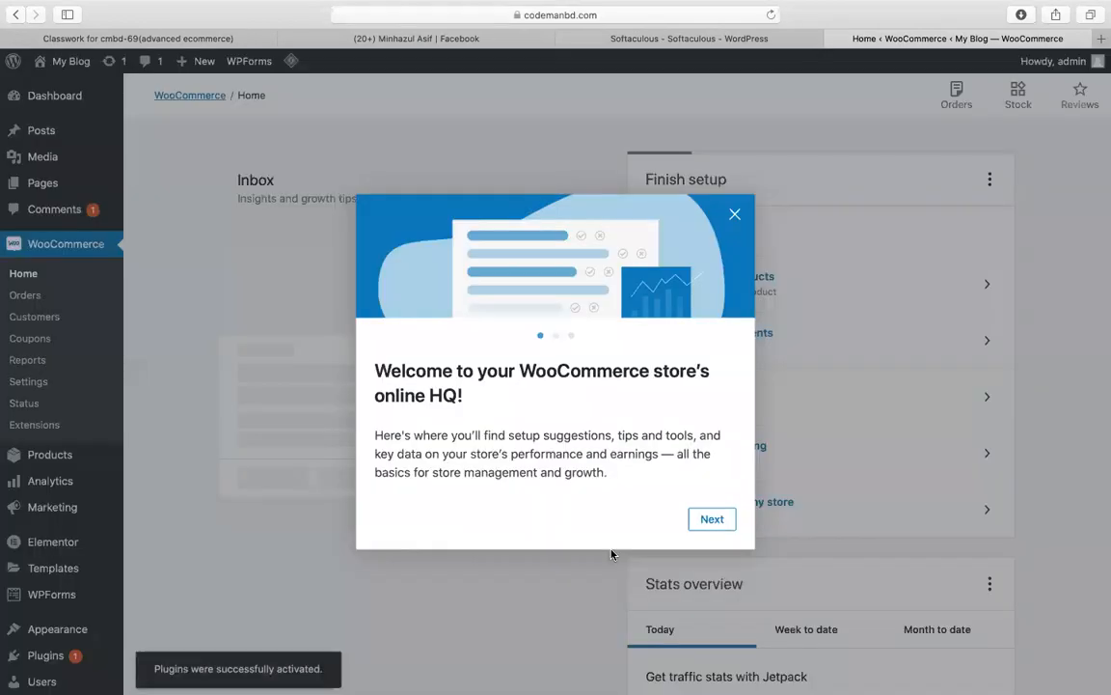
Step: Step through the WooCommerce welcome tour and close it
{"action": "left_click", "coordinate": [711, 521]}
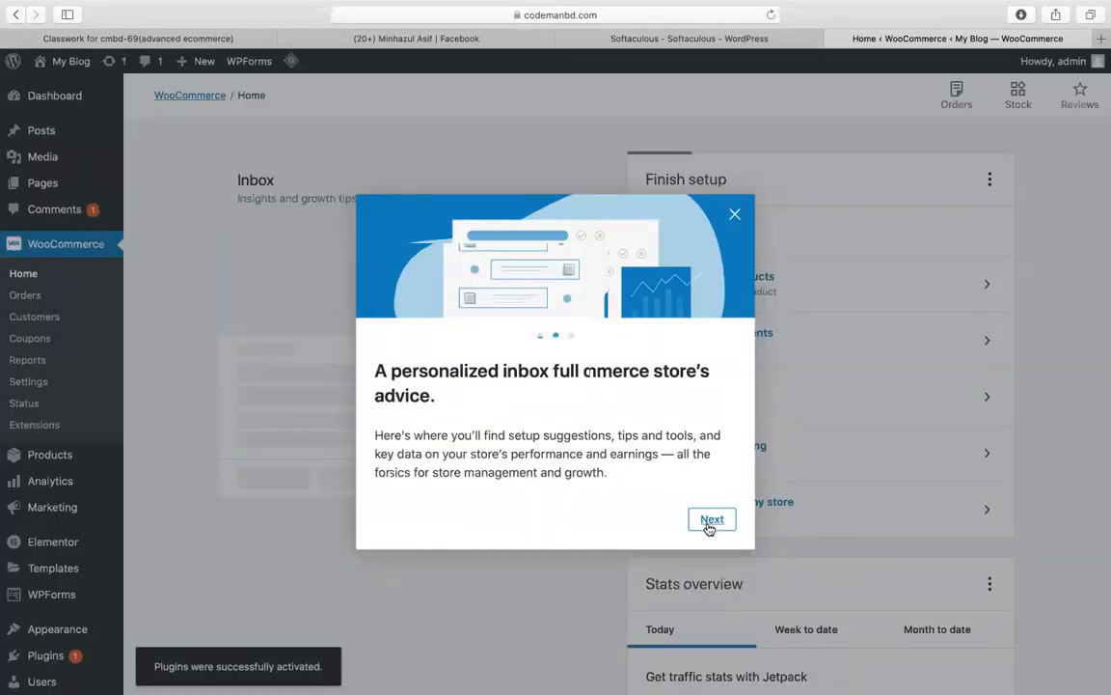
{"action": "left_click", "coordinate": [711, 521]}
{"action": "left_click", "coordinate": [711, 521]}
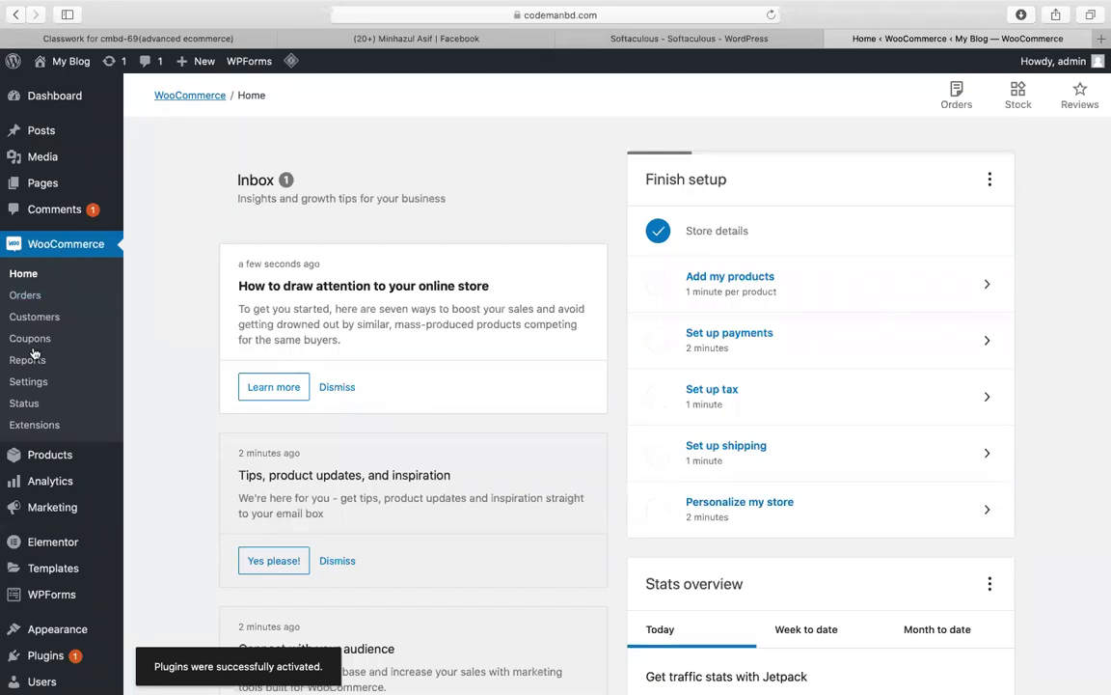
Step: Open WooCommerce Settings' Shipping tab, check Shipping options, and return to the empty zones list
{"action": "left_click", "coordinate": [35, 384]}
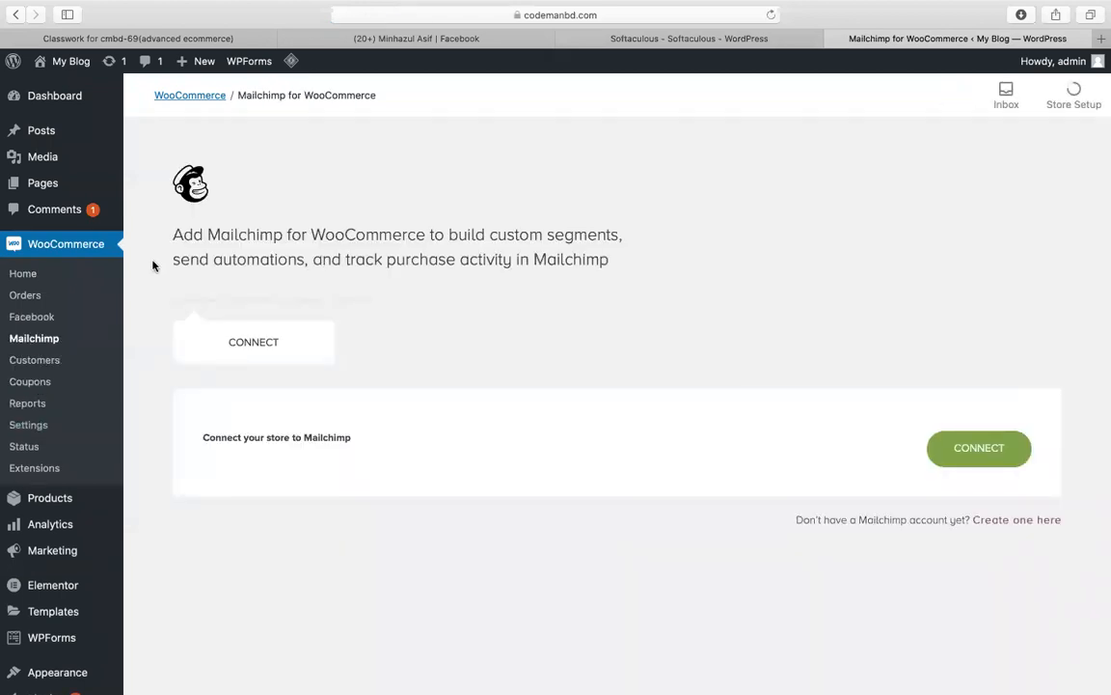
{"action": "left_click", "coordinate": [33, 429]}
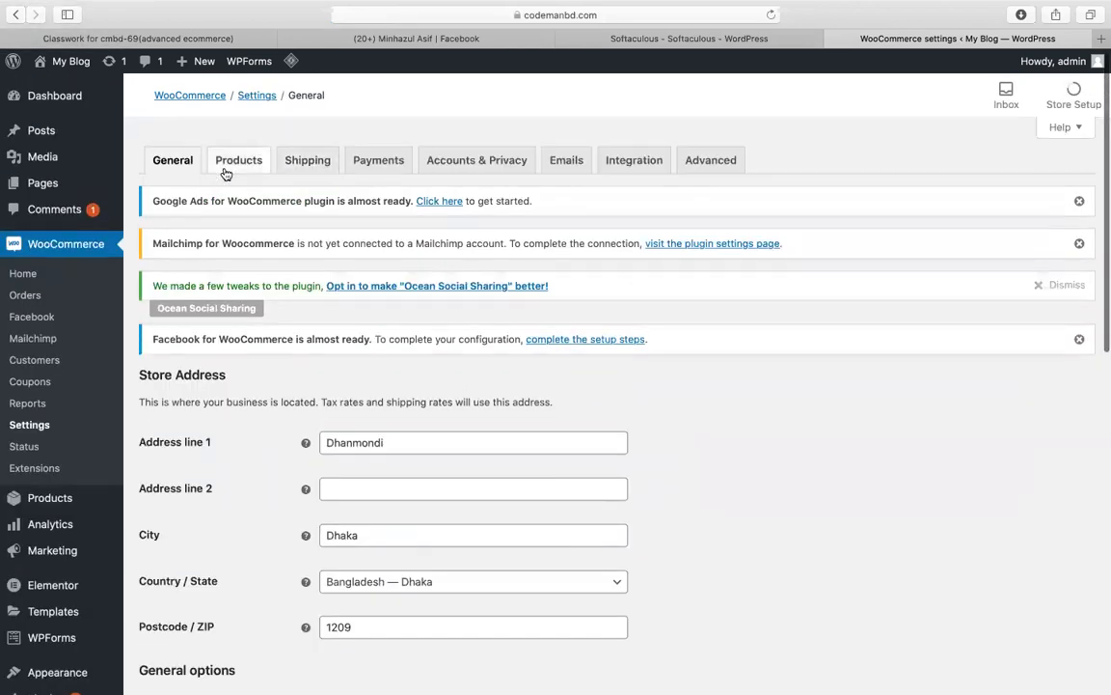
{"action": "left_click", "coordinate": [302, 165]}
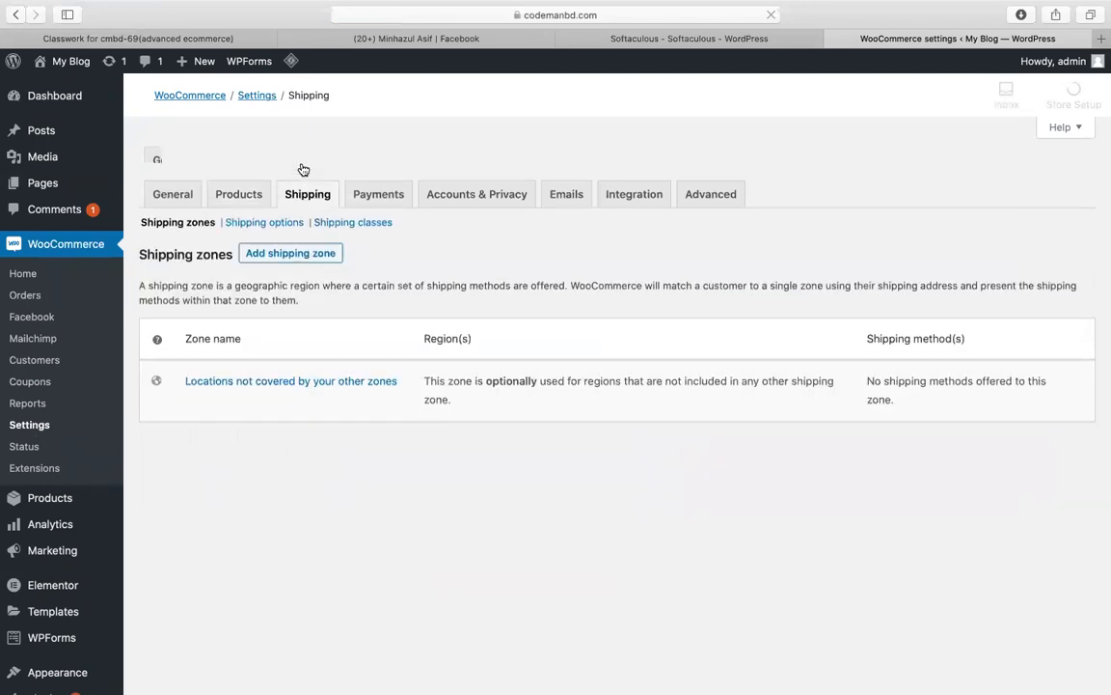
{"action": "scroll", "coordinate": [569, 379], "scroll_direction": "down", "scroll_amount": 3}
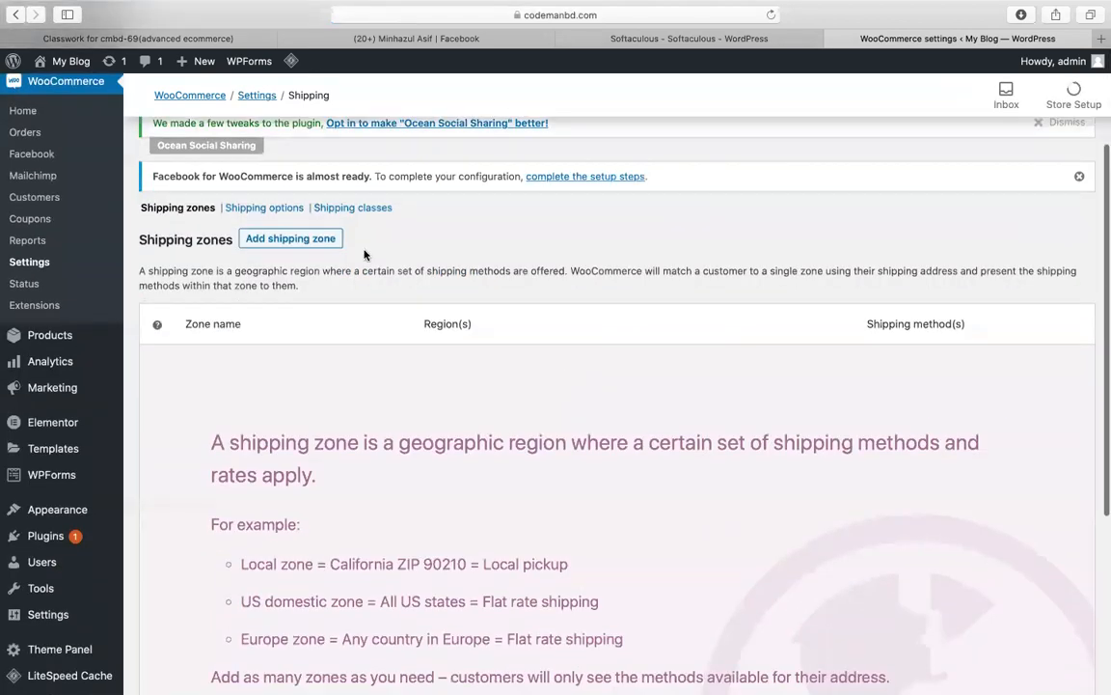
{"action": "left_click", "coordinate": [309, 244]}
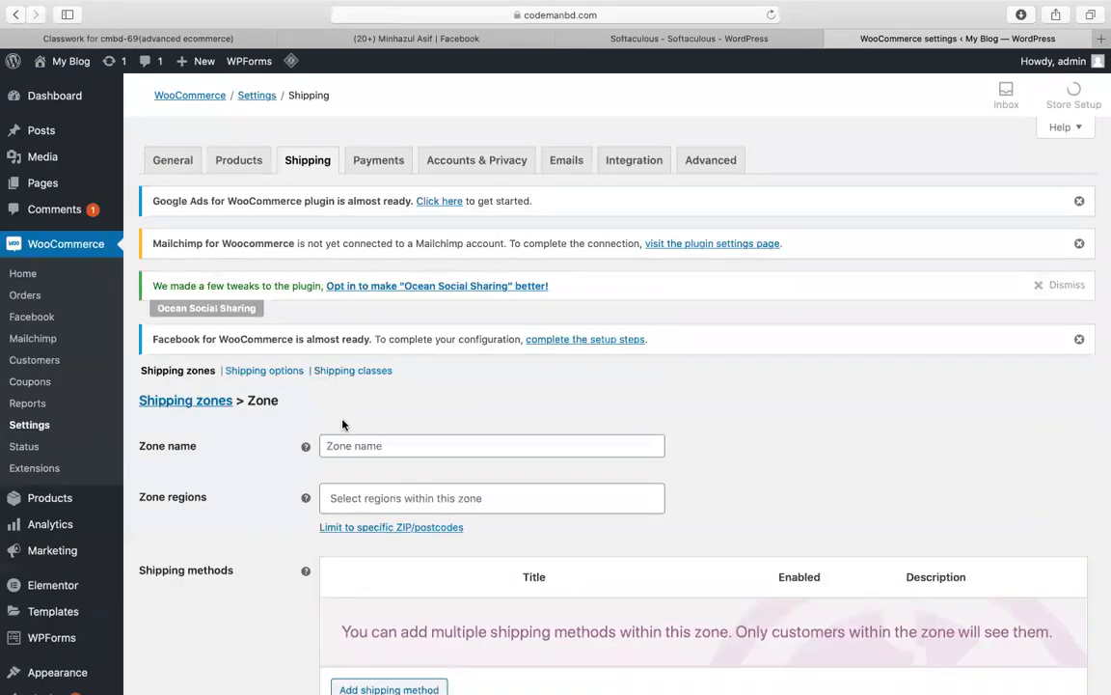
{"action": "scroll", "coordinate": [675, 492], "scroll_direction": "down", "scroll_amount": 1}
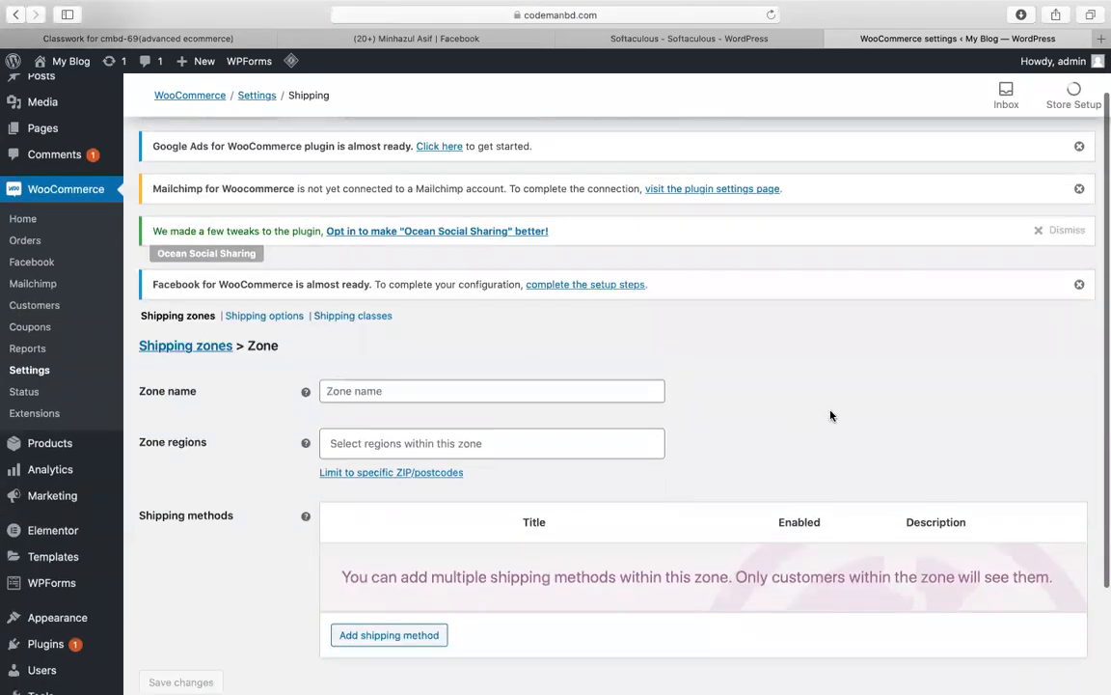
{"action": "scroll", "coordinate": [831, 415], "scroll_direction": "down", "scroll_amount": 2}
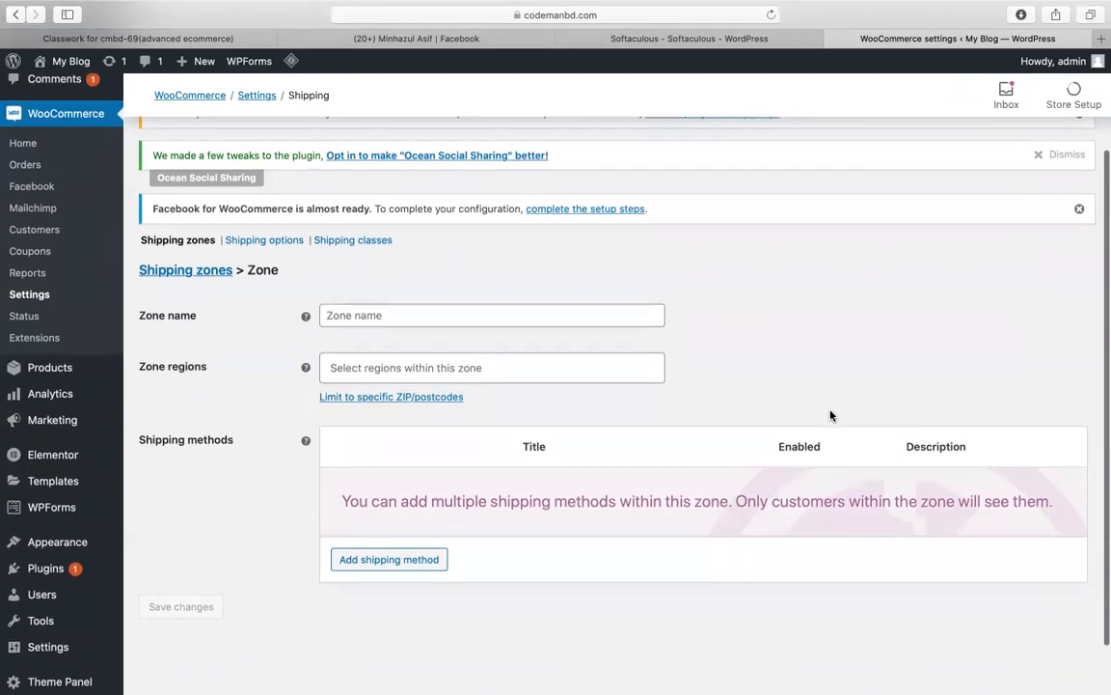
{"action": "scroll", "coordinate": [762, 355], "scroll_direction": "up", "scroll_amount": 3}
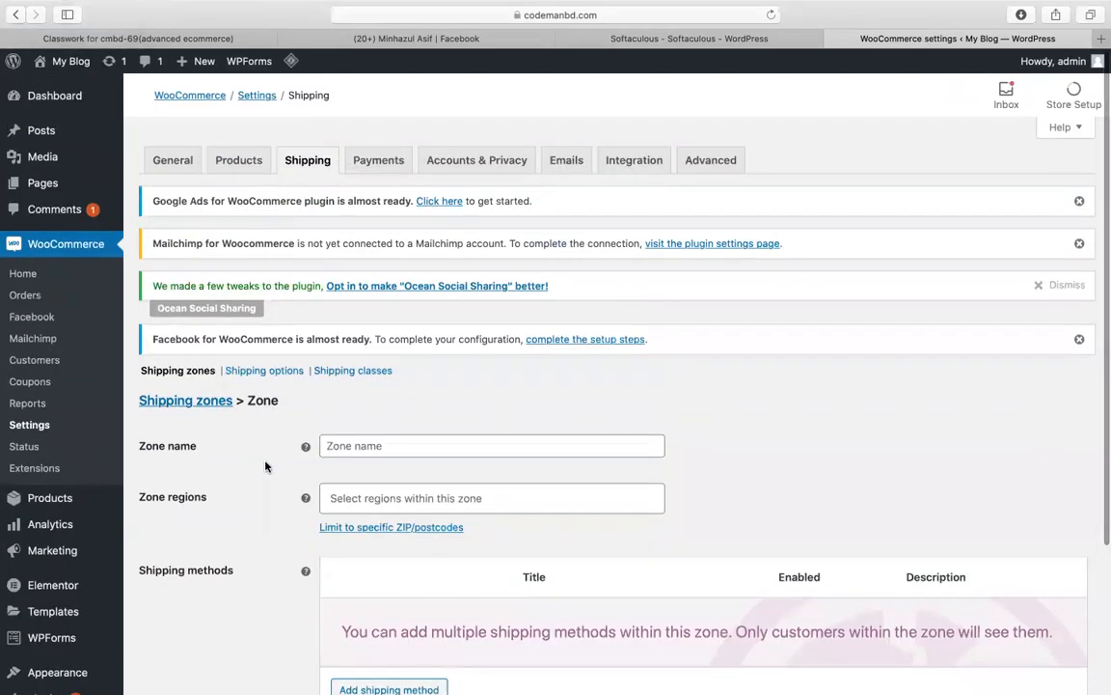
{"action": "left_click", "coordinate": [270, 377]}
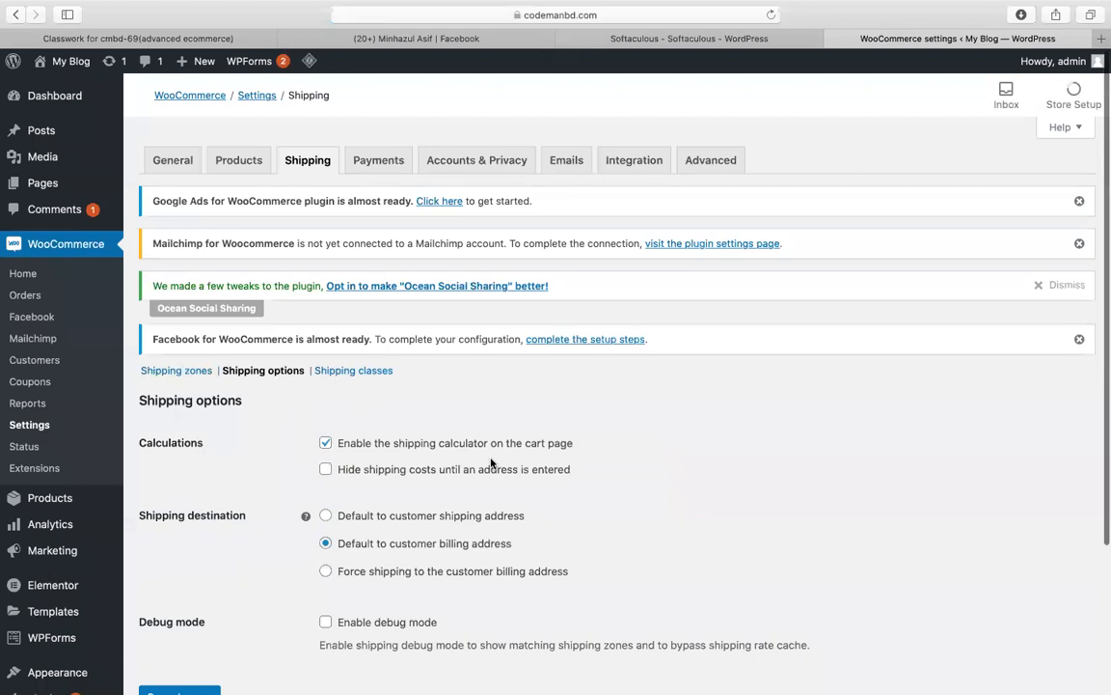
{"action": "scroll", "coordinate": [491, 463], "scroll_direction": "down", "scroll_amount": 1}
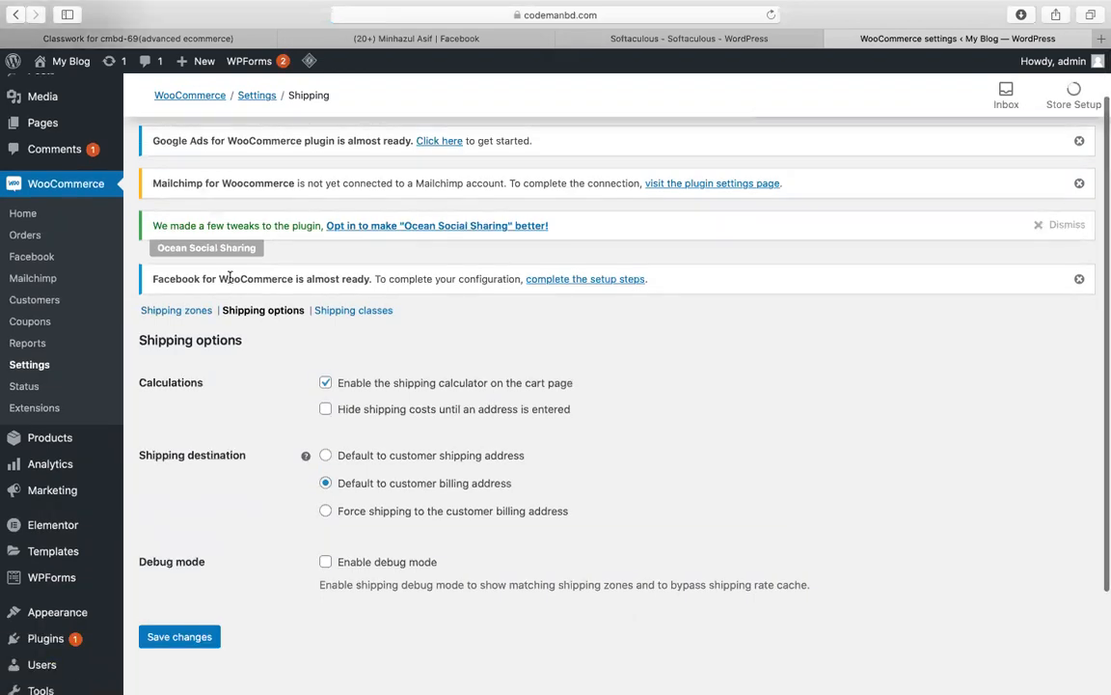
{"action": "left_click", "coordinate": [186, 311]}
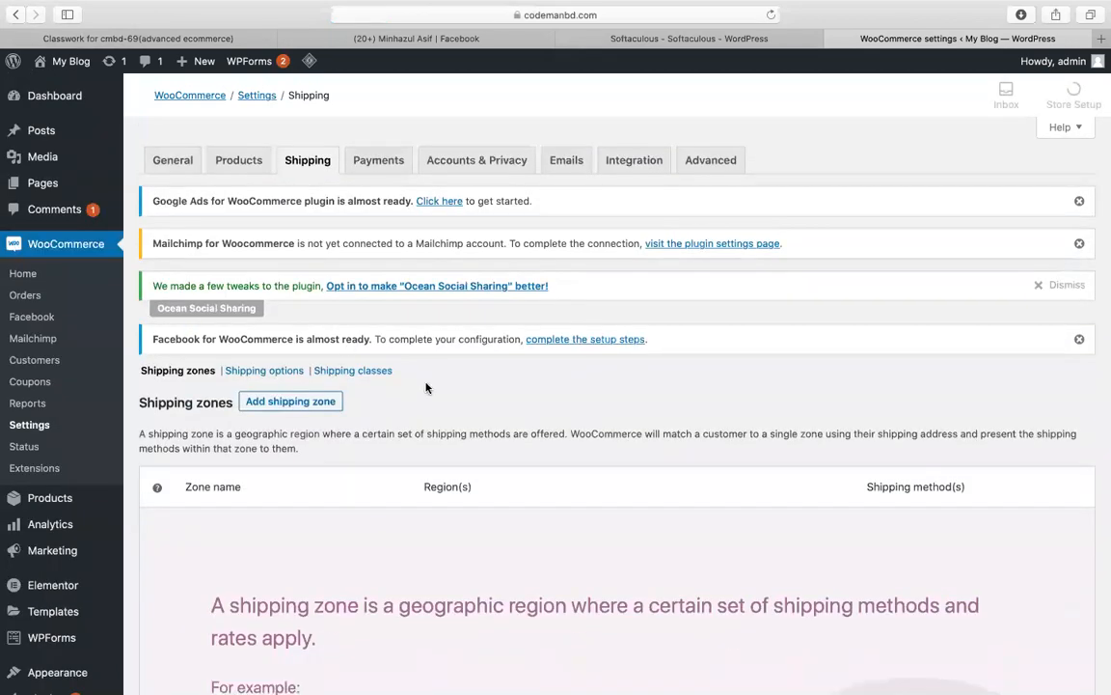
Step: Add a shipping zone named usa with United States (US) as its region
{"action": "left_click", "coordinate": [330, 410]}
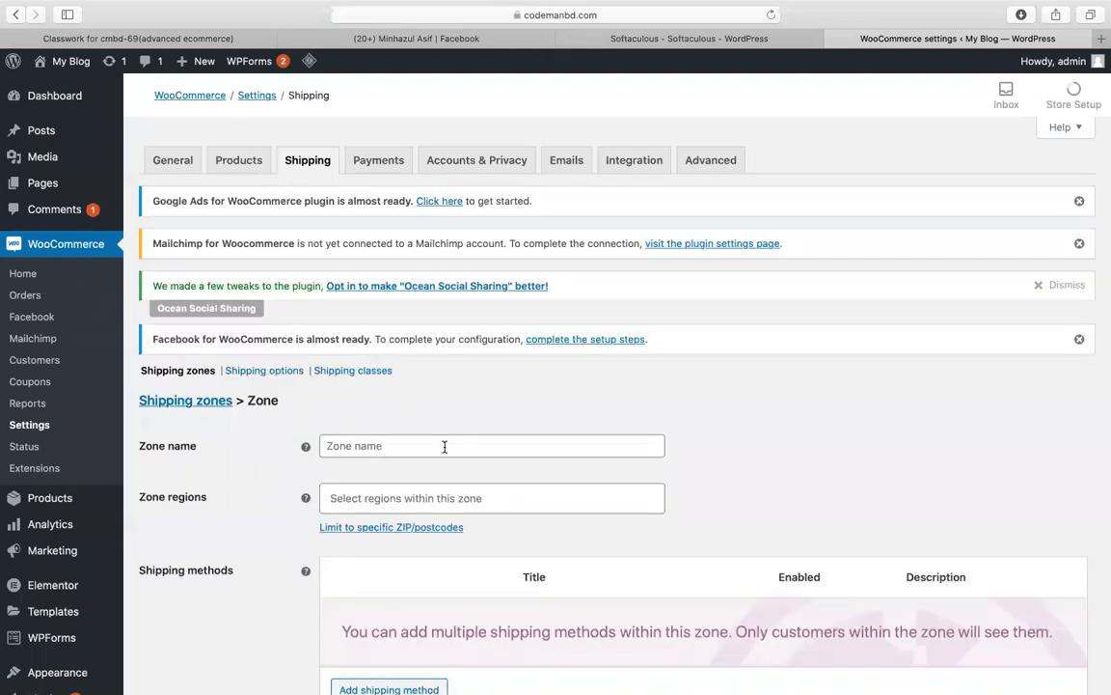
{"action": "left_click", "coordinate": [444, 447]}
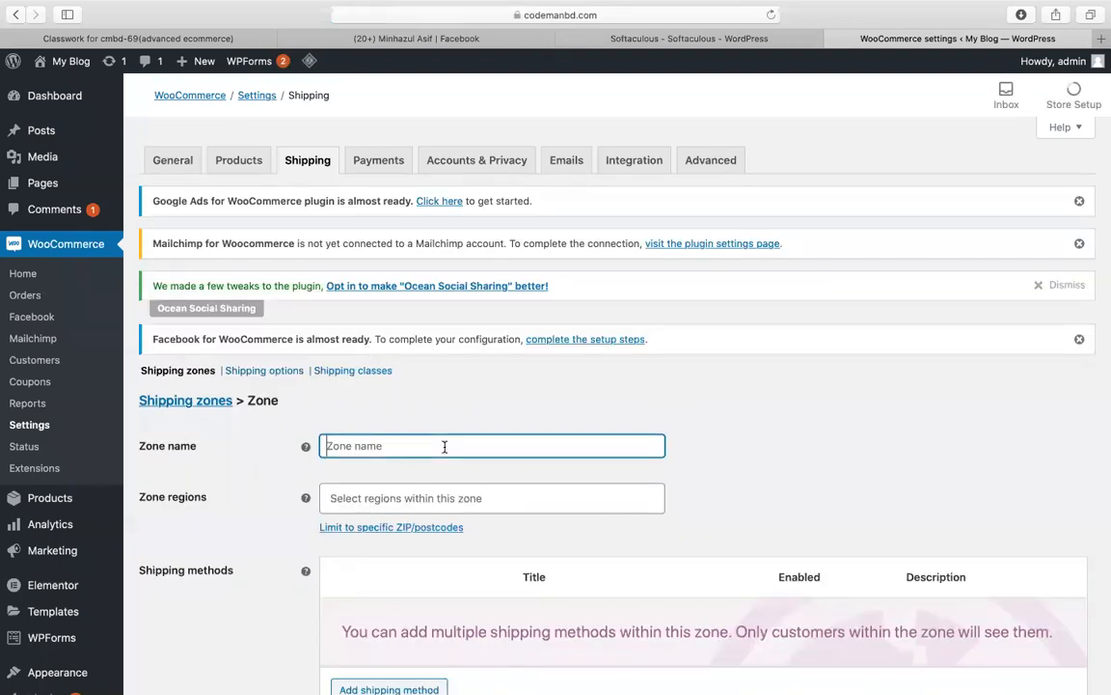
{"action": "type", "text": "usa"}
{"action": "scroll", "coordinate": [373, 392], "scroll_direction": "down", "scroll_amount": 4}
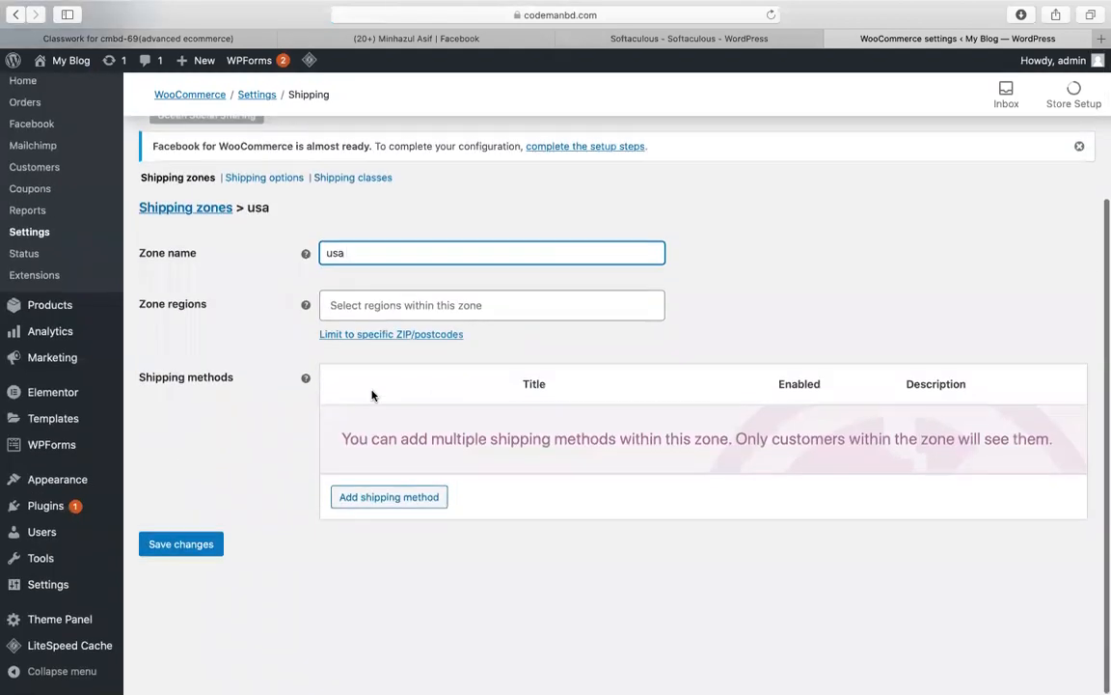
{"action": "left_click", "coordinate": [431, 309]}
{"action": "type", "text": "uni"}
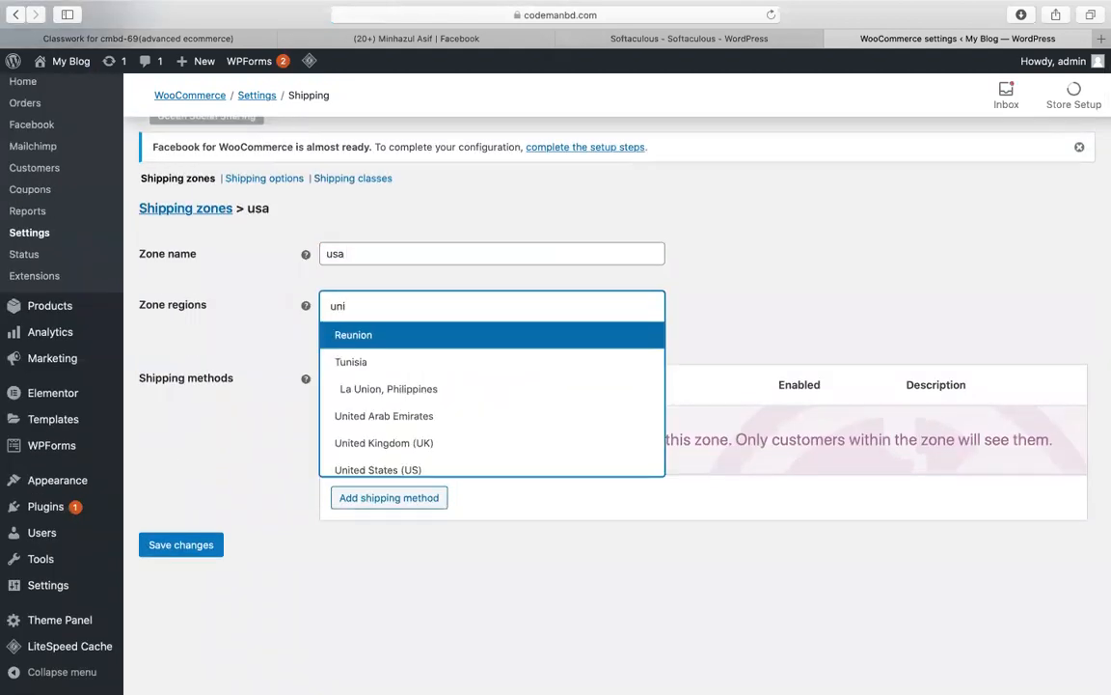
{"action": "left_click", "coordinate": [409, 468]}
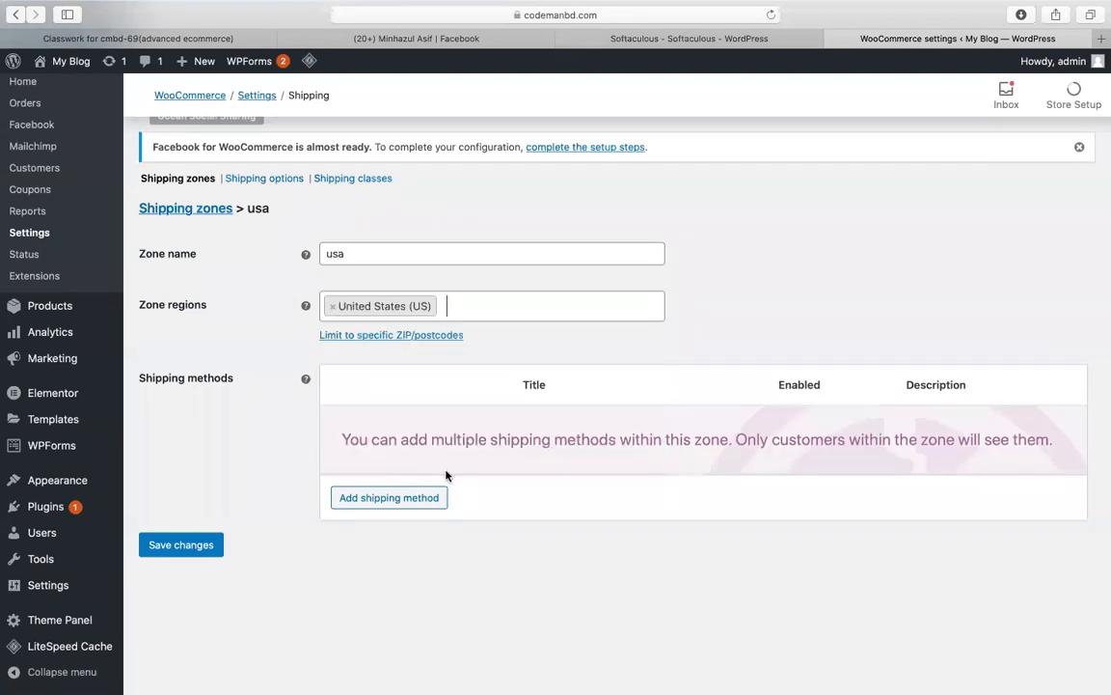
Step: Add a Flat rate shipping method to the usa zone
{"action": "left_click", "coordinate": [392, 496]}
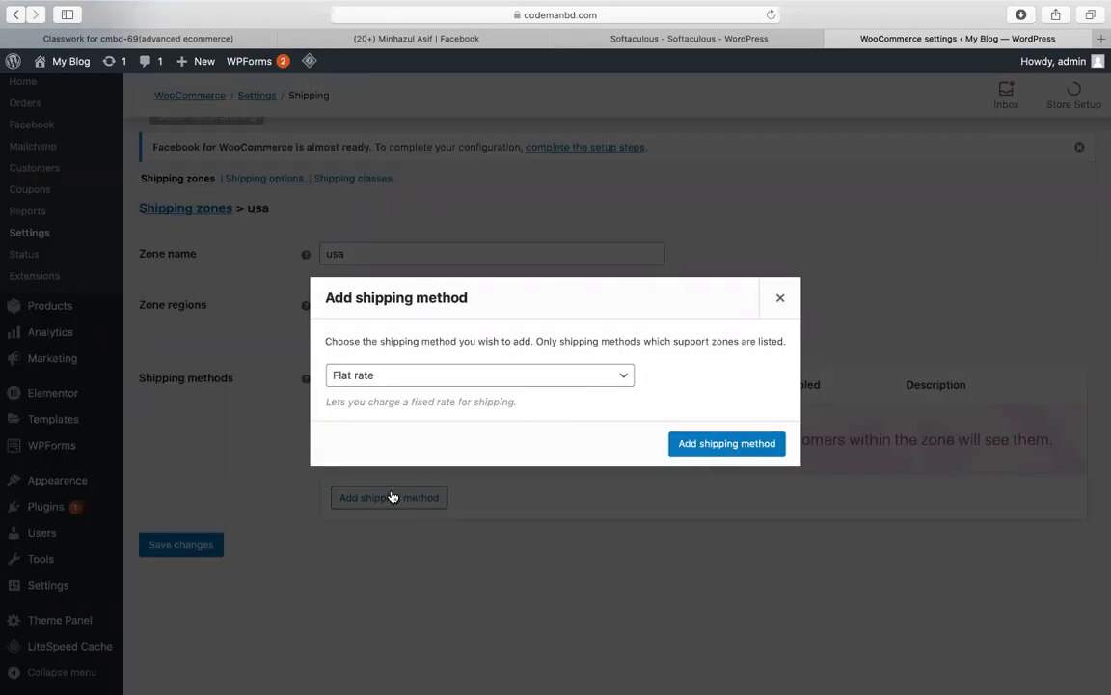
{"action": "left_click", "coordinate": [445, 381]}
{"action": "left_click", "coordinate": [445, 377]}
{"action": "left_click", "coordinate": [503, 376]}
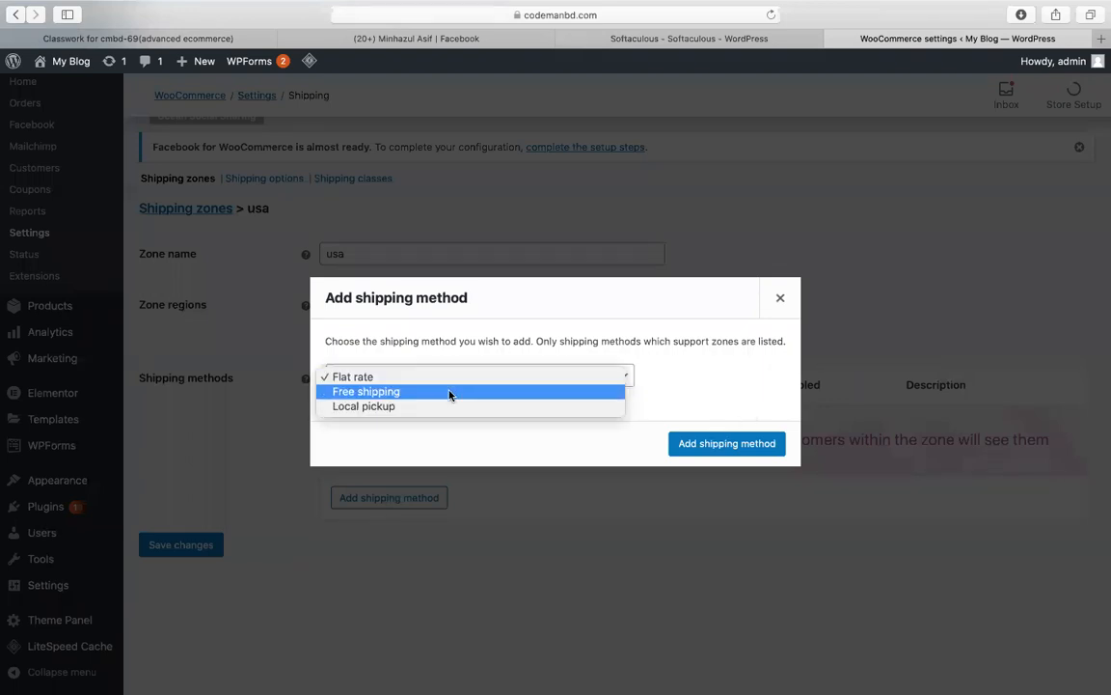
{"action": "left_click", "coordinate": [693, 377]}
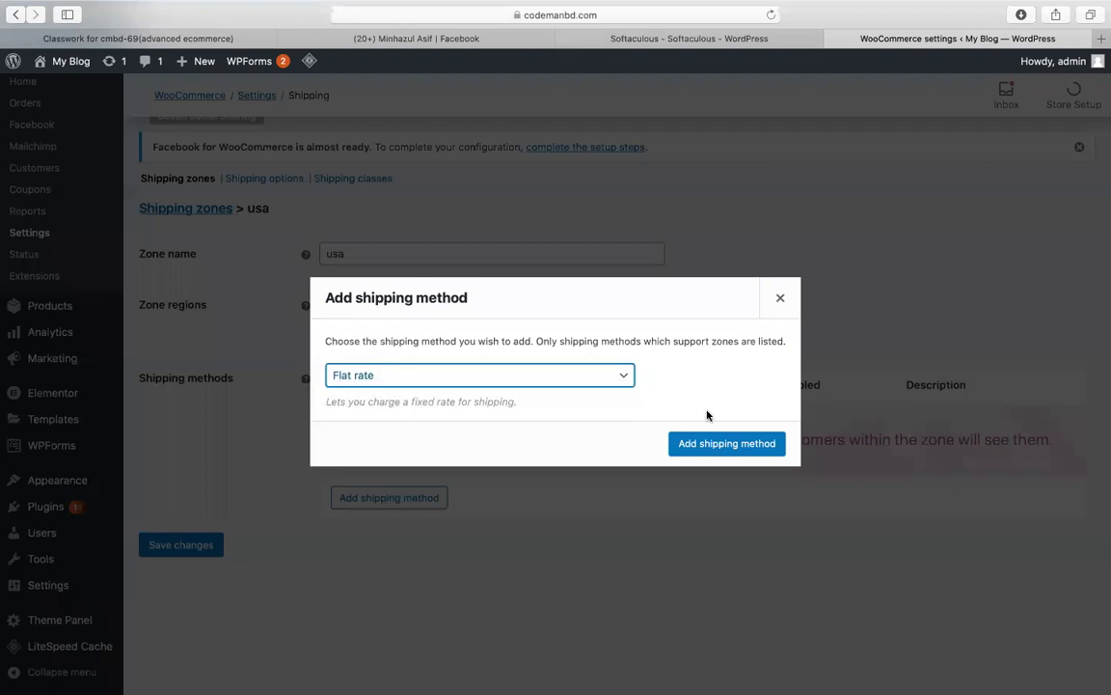
{"action": "left_click", "coordinate": [712, 444]}
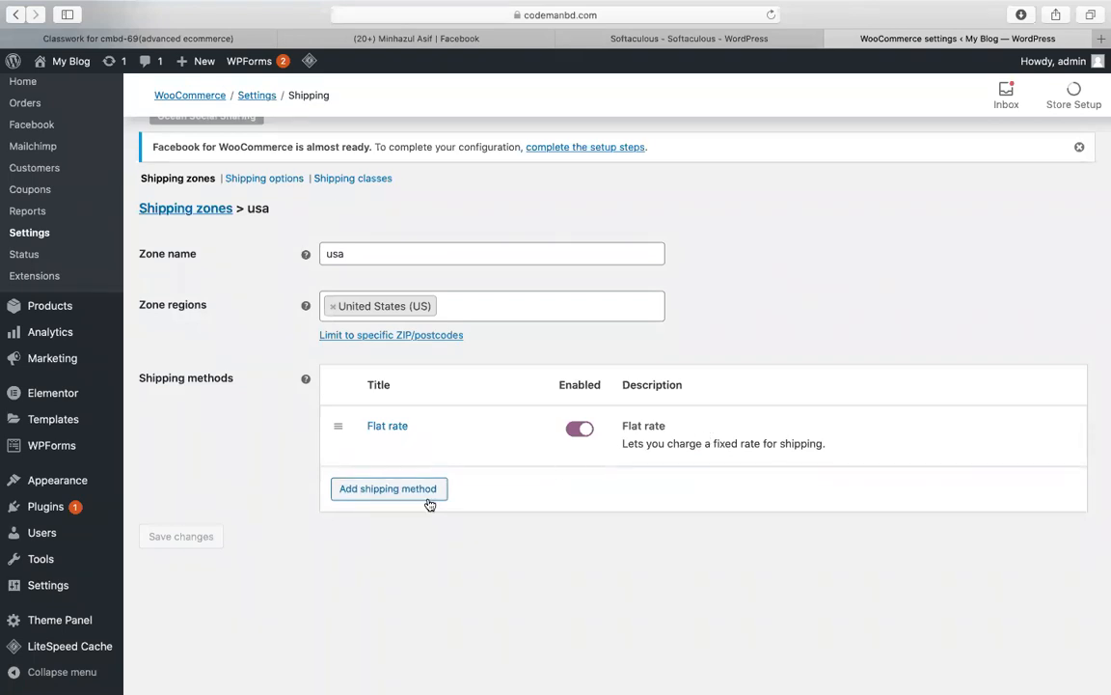
Step: Set the usa zone's Flat rate cost to 10
{"action": "left_click", "coordinate": [376, 447]}
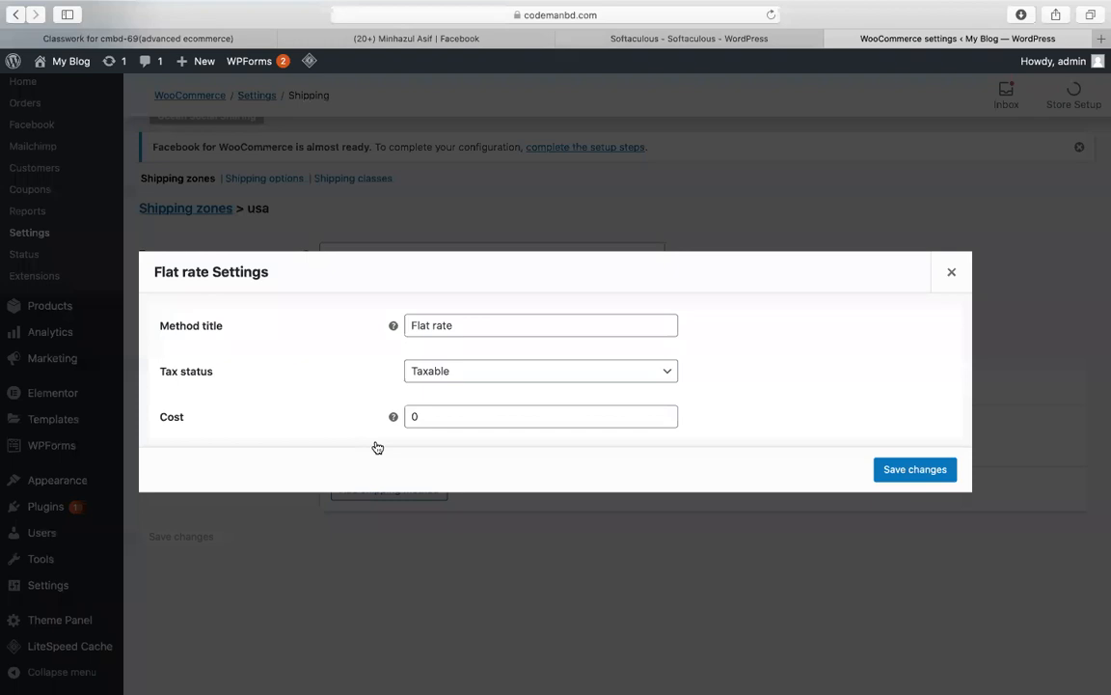
{"action": "double_click", "coordinate": [469, 409]}
{"action": "type", "text": "10"}
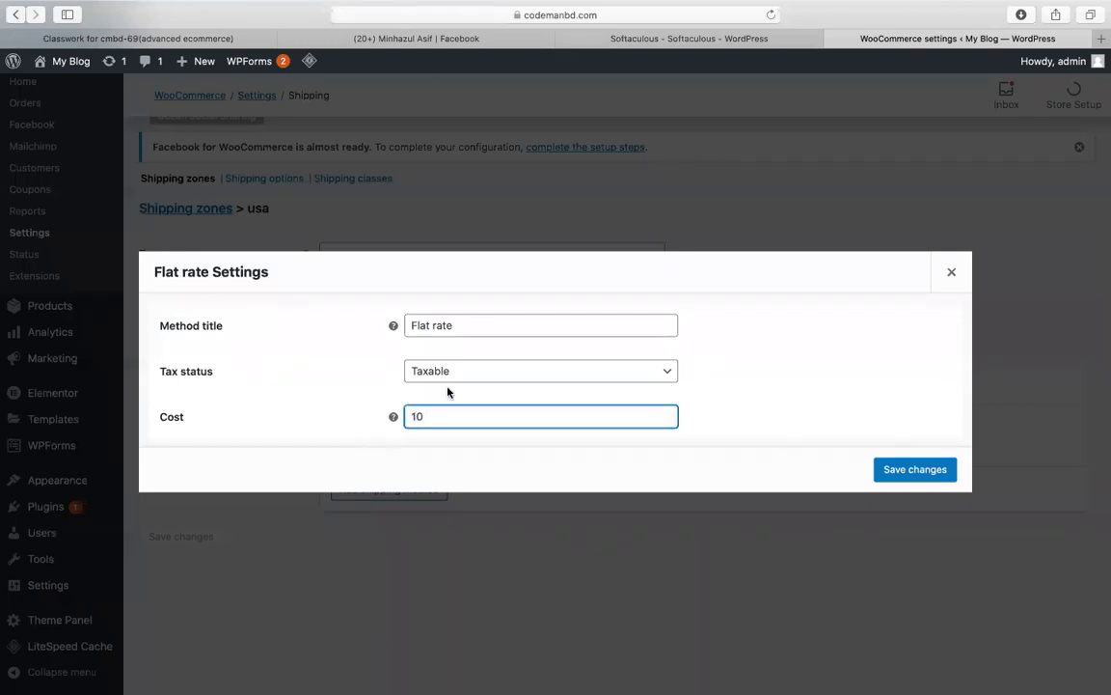
{"action": "left_click", "coordinate": [887, 470]}
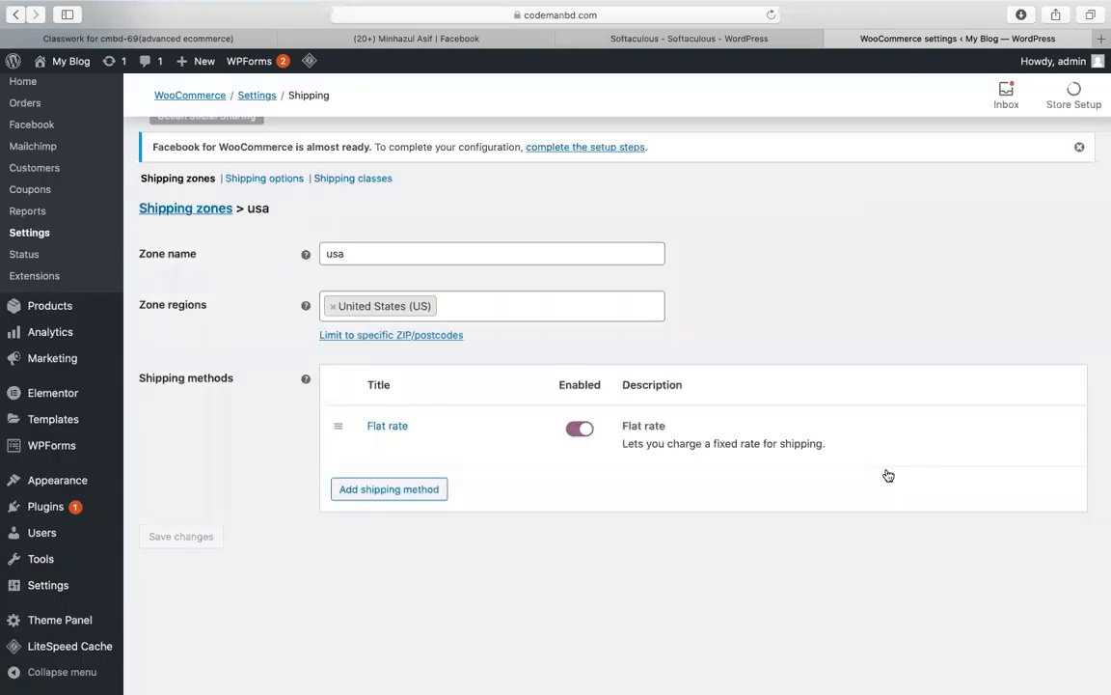
{"action": "scroll", "coordinate": [420, 435], "scroll_direction": "up", "scroll_amount": 3}
{"action": "scroll", "coordinate": [420, 435], "scroll_direction": "down", "scroll_amount": 3}
{"action": "scroll", "coordinate": [420, 436], "scroll_direction": "up", "scroll_amount": 3}
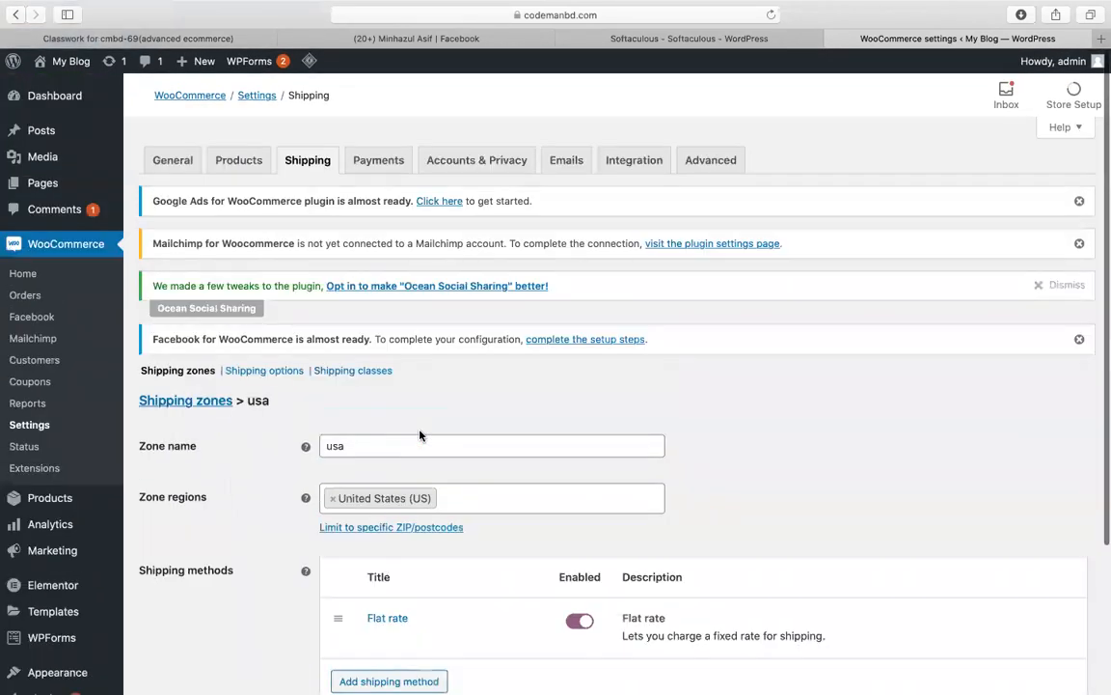
{"action": "left_click", "coordinate": [203, 403]}
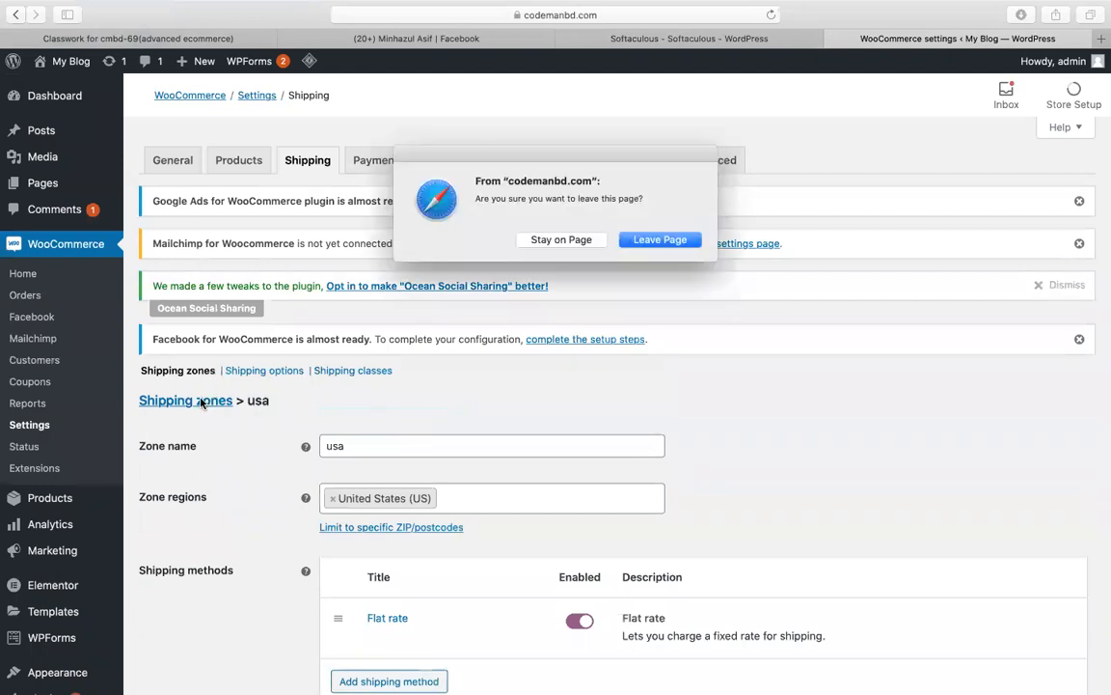
{"action": "left_click", "coordinate": [539, 240]}
Step: Add Canada to the usa zone's regions, save, and return to the zones list
{"action": "scroll", "coordinate": [576, 347], "scroll_direction": "down", "scroll_amount": 3}
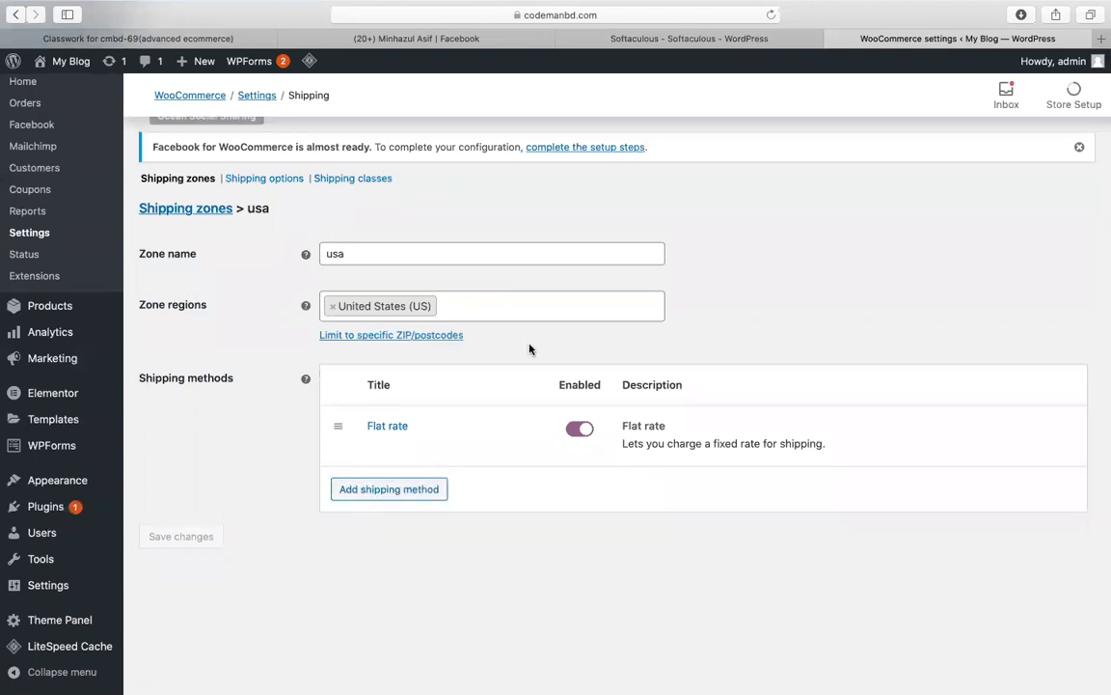
{"action": "left_click", "coordinate": [528, 307]}
{"action": "type", "text": "cana"}
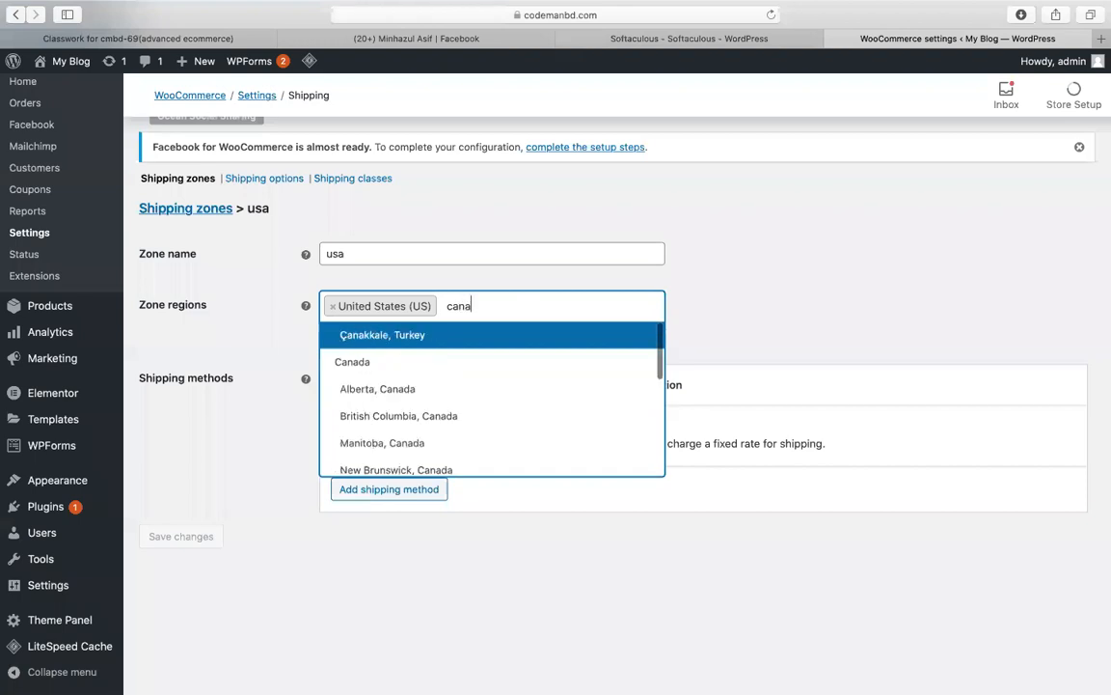
{"action": "key", "text": "Down"}
{"action": "key", "text": "Return"}
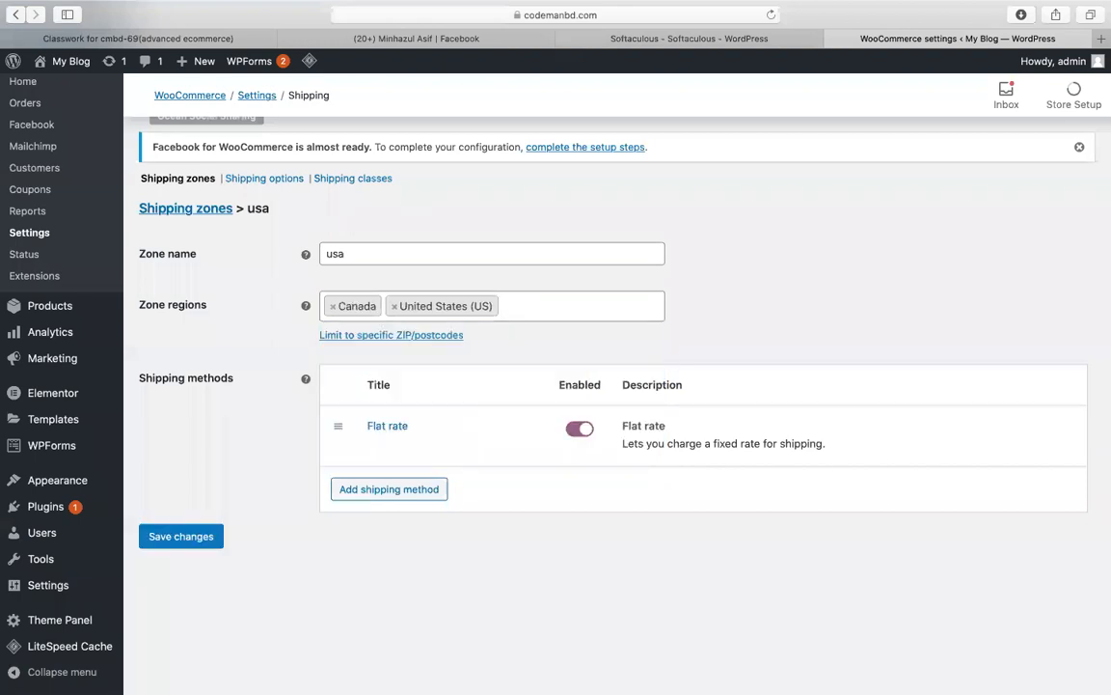
{"action": "left_click", "coordinate": [200, 535]}
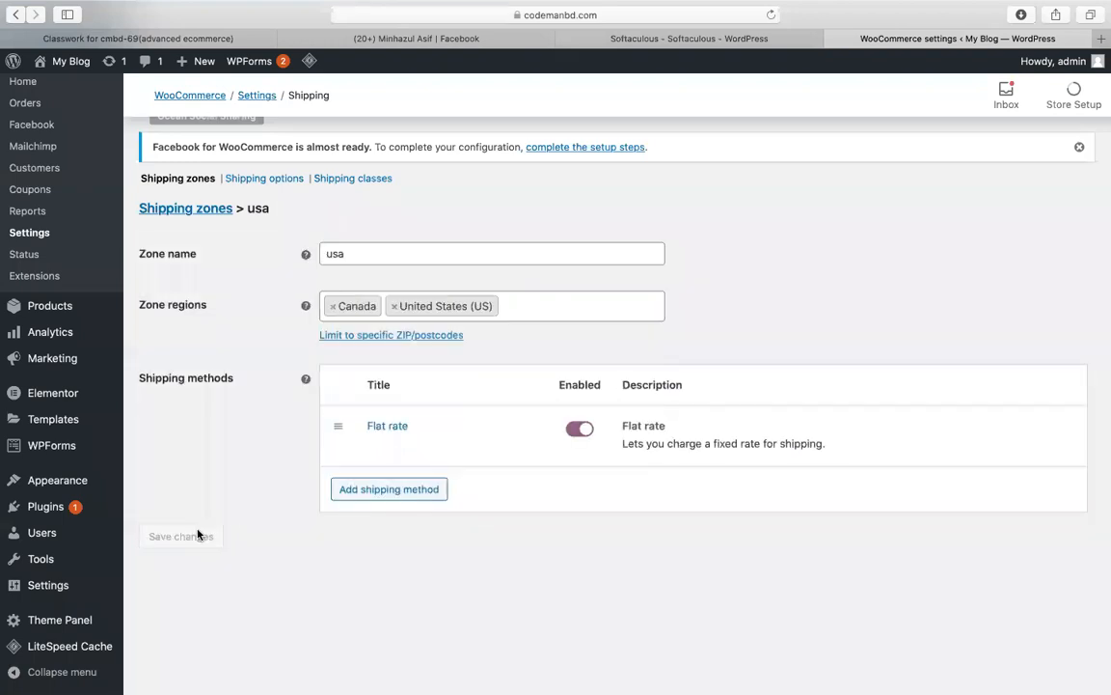
{"action": "left_click", "coordinate": [191, 211]}
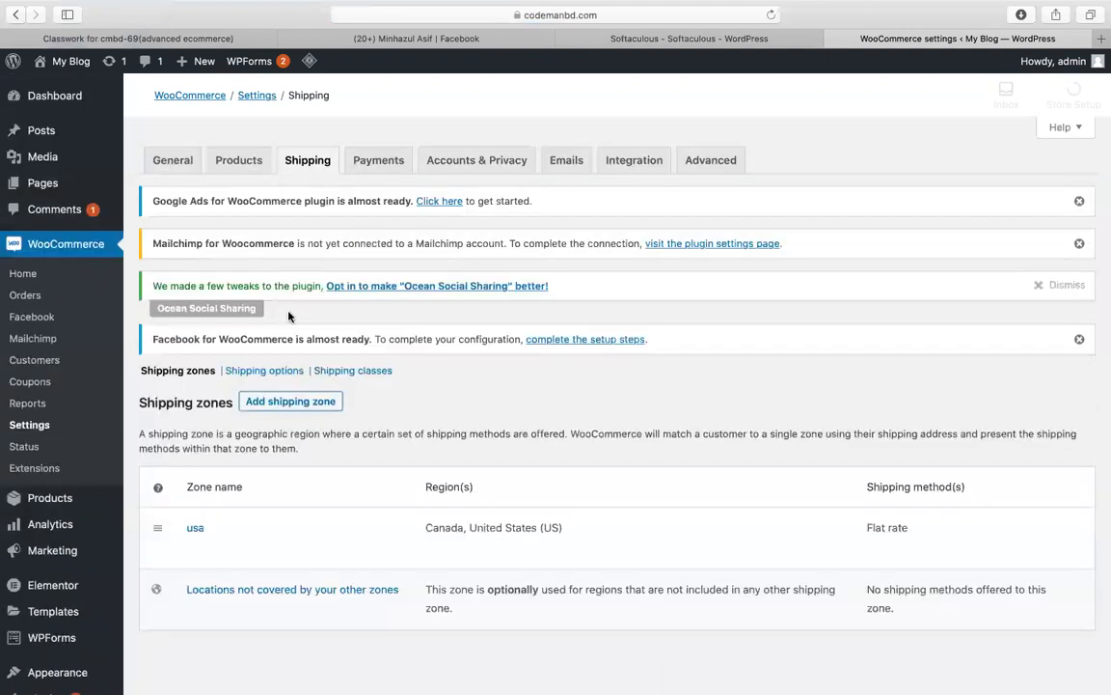
Step: Create a new shipping zone named bd with Bangladesh as its region
{"action": "scroll", "coordinate": [181, 415], "scroll_direction": "down", "scroll_amount": 2}
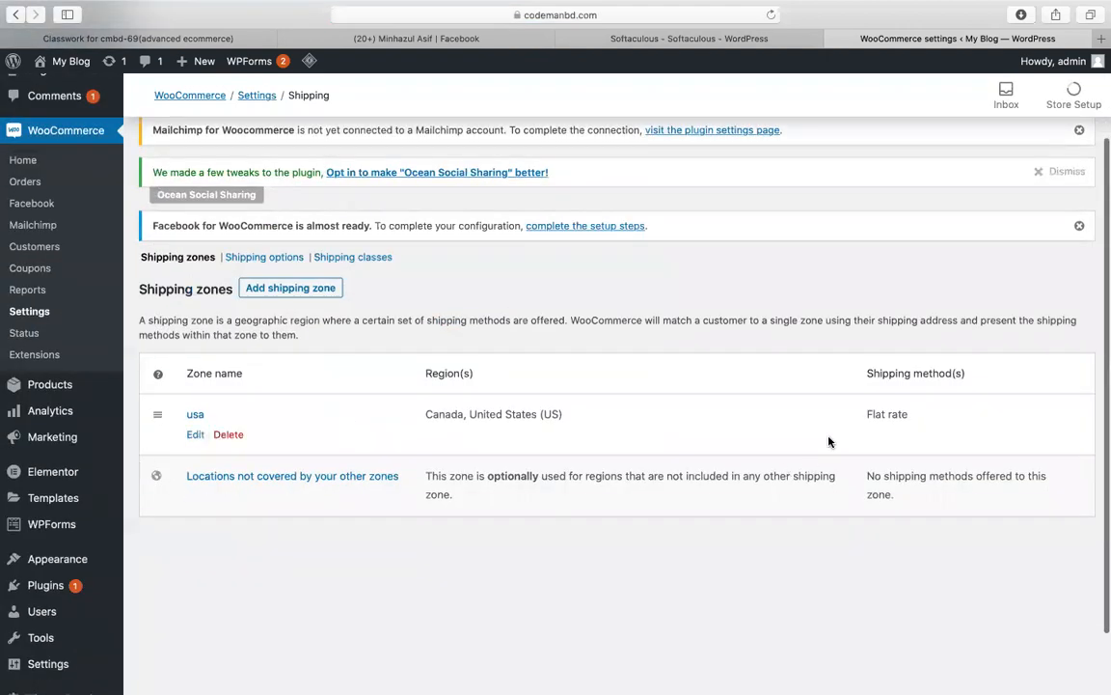
{"action": "left_click", "coordinate": [283, 292]}
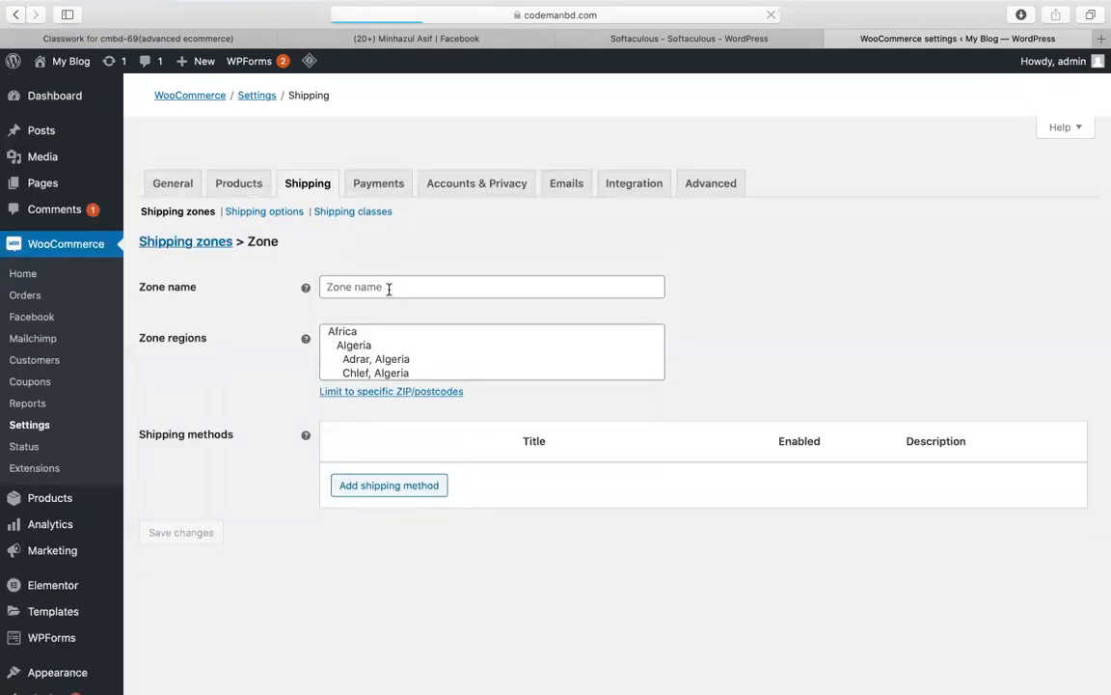
{"action": "left_click", "coordinate": [388, 288]}
{"action": "type", "text": "bd"}
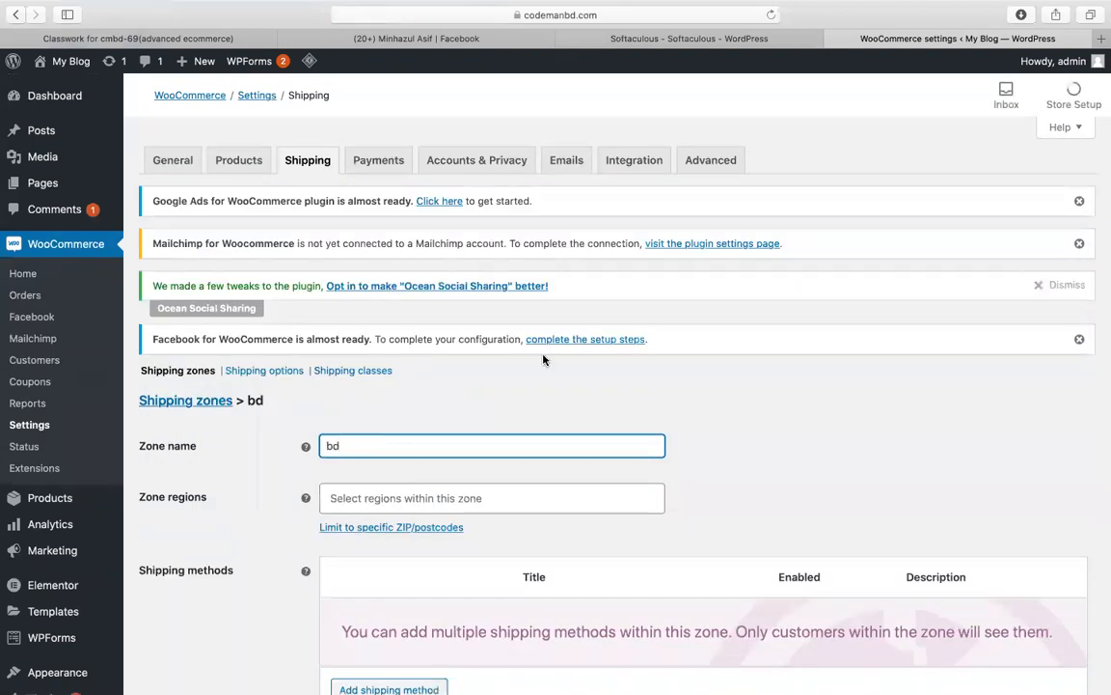
{"action": "scroll", "coordinate": [544, 360], "scroll_direction": "down", "scroll_amount": 2}
{"action": "left_click", "coordinate": [398, 429]}
{"action": "type", "text": "ban"}
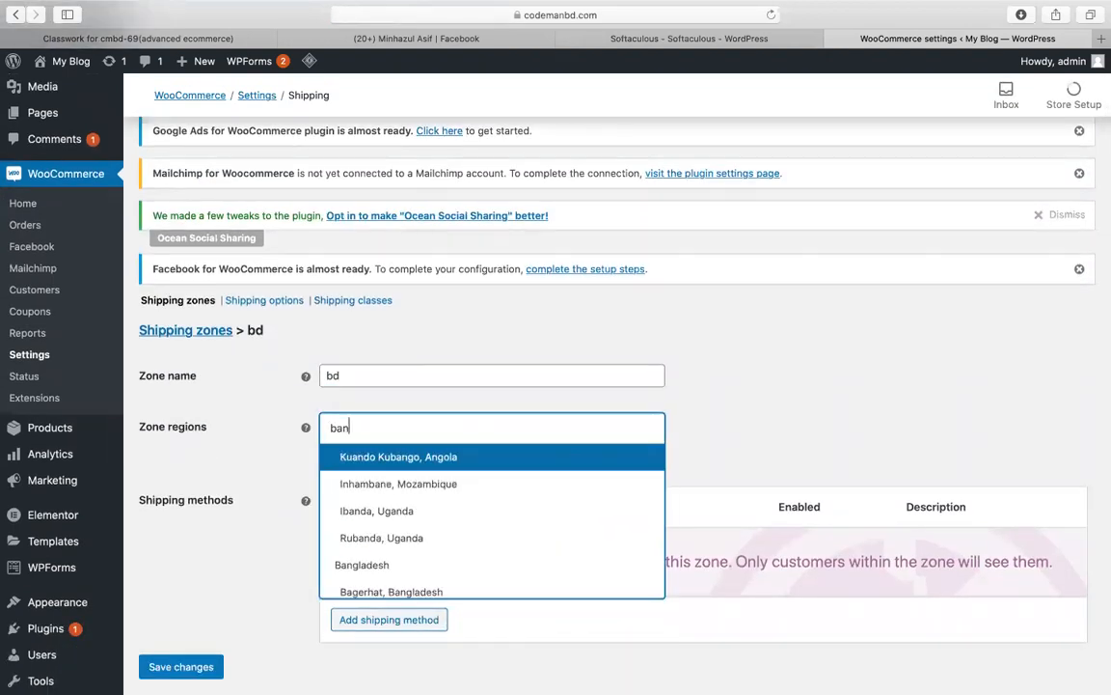
{"action": "left_click", "coordinate": [315, 569]}
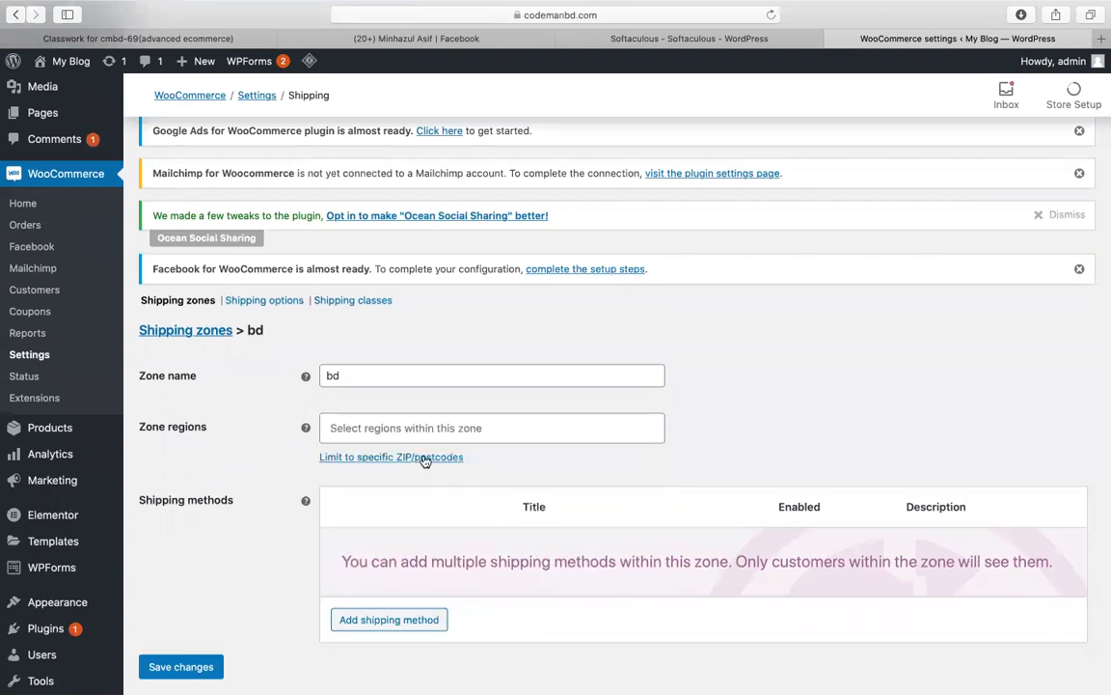
{"action": "left_click", "coordinate": [404, 431]}
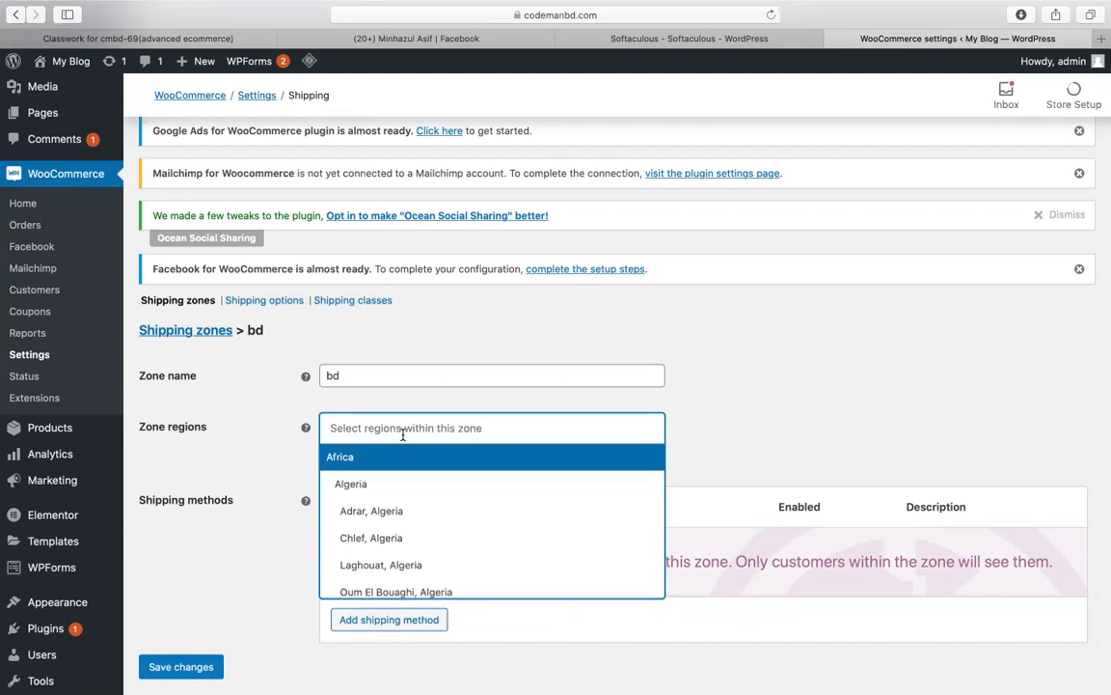
{"action": "type", "text": "ban"}
{"action": "key", "text": "Down"}
{"action": "key", "text": "Down"}
{"action": "key", "text": "Down"}
{"action": "key", "text": "Down"}
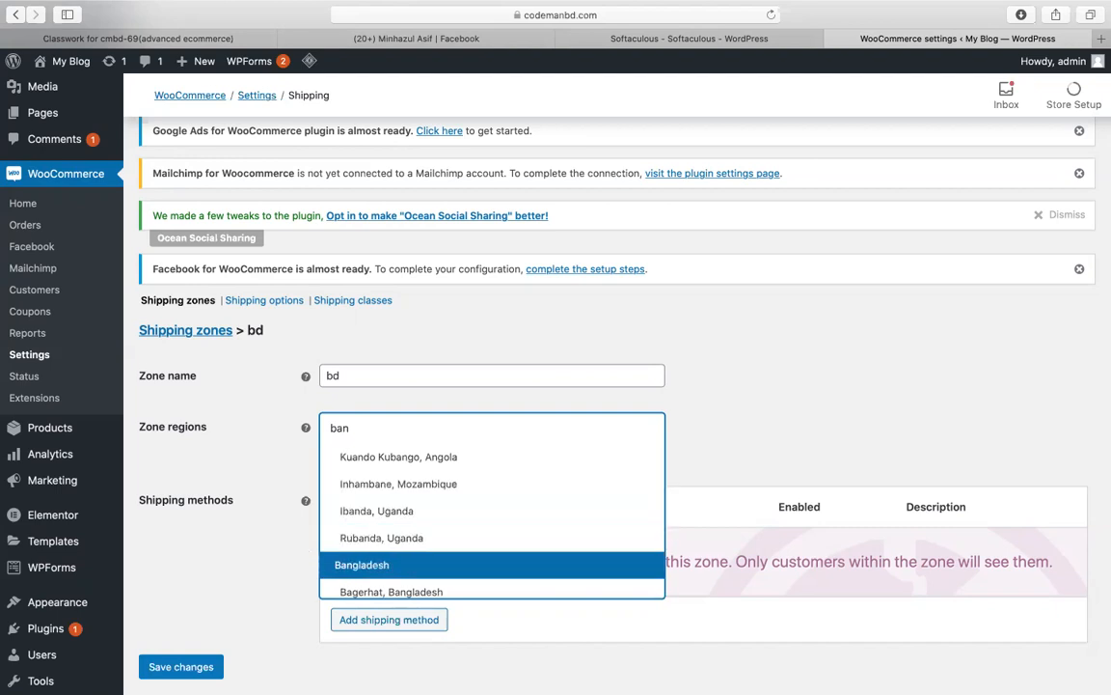
{"action": "key", "text": "Return"}
Step: Add a Free shipping method to the bd zone
{"action": "scroll", "coordinate": [500, 494], "scroll_direction": "down", "scroll_amount": 2}
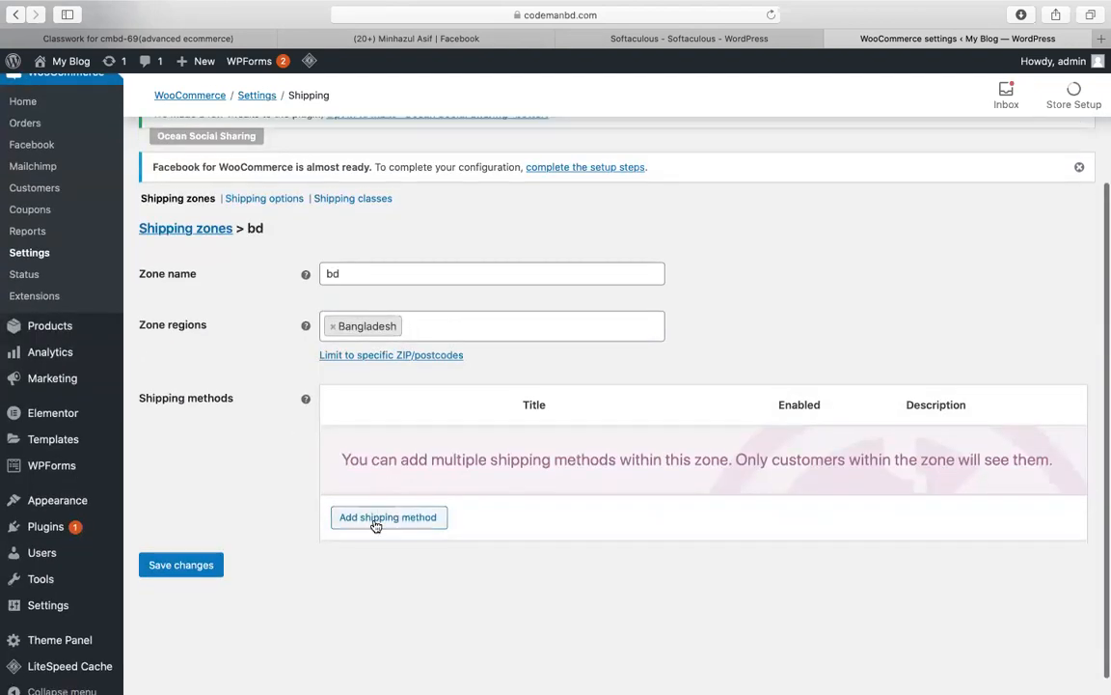
{"action": "left_click", "coordinate": [376, 520]}
{"action": "left_click", "coordinate": [409, 377]}
{"action": "left_click", "coordinate": [383, 392]}
{"action": "left_click", "coordinate": [739, 444]}
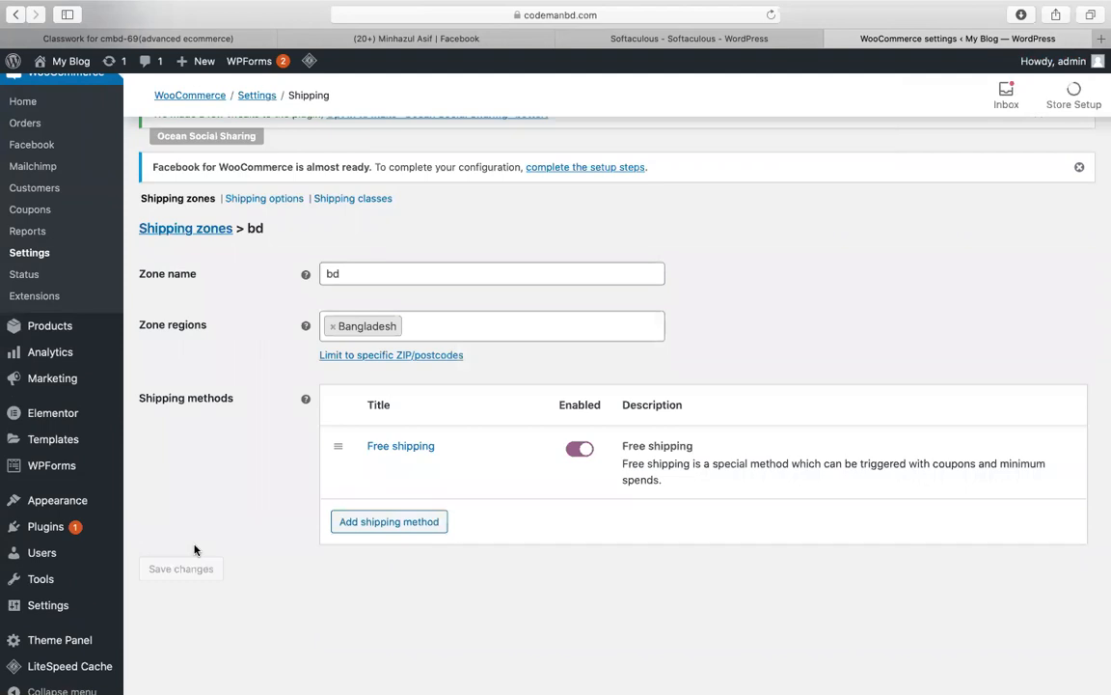
Step: Re-select Bangladesh as the bd zone's region and save the zone
{"action": "left_click", "coordinate": [513, 332]}
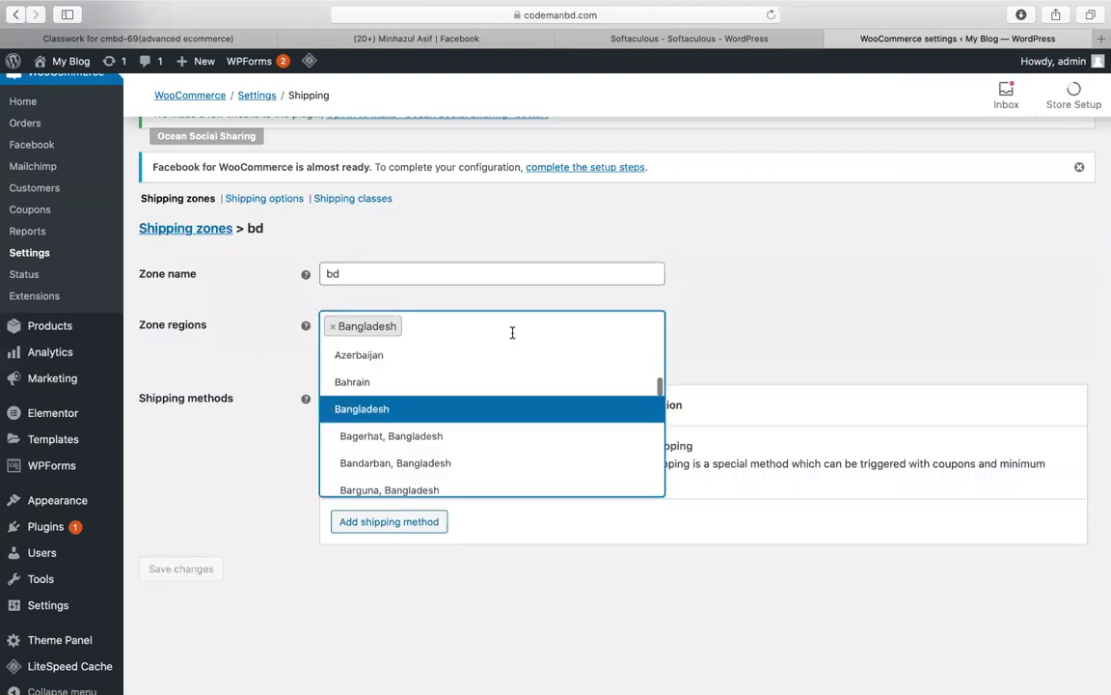
{"action": "left_click", "coordinate": [363, 413]}
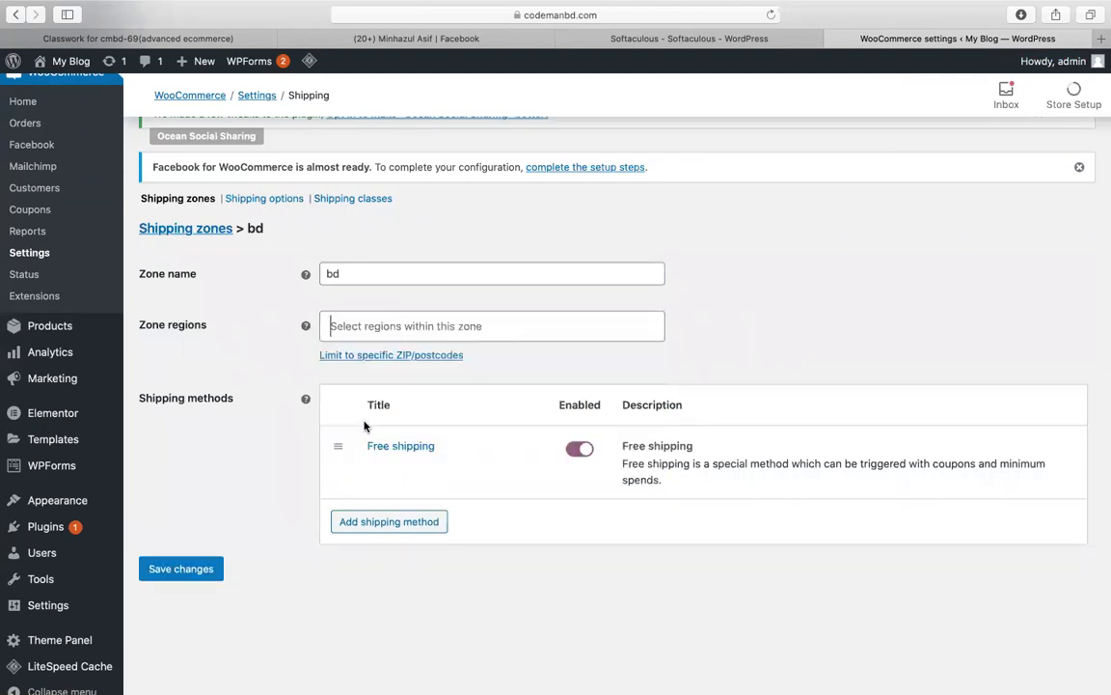
{"action": "left_click", "coordinate": [387, 325]}
{"action": "type", "text": "ban"}
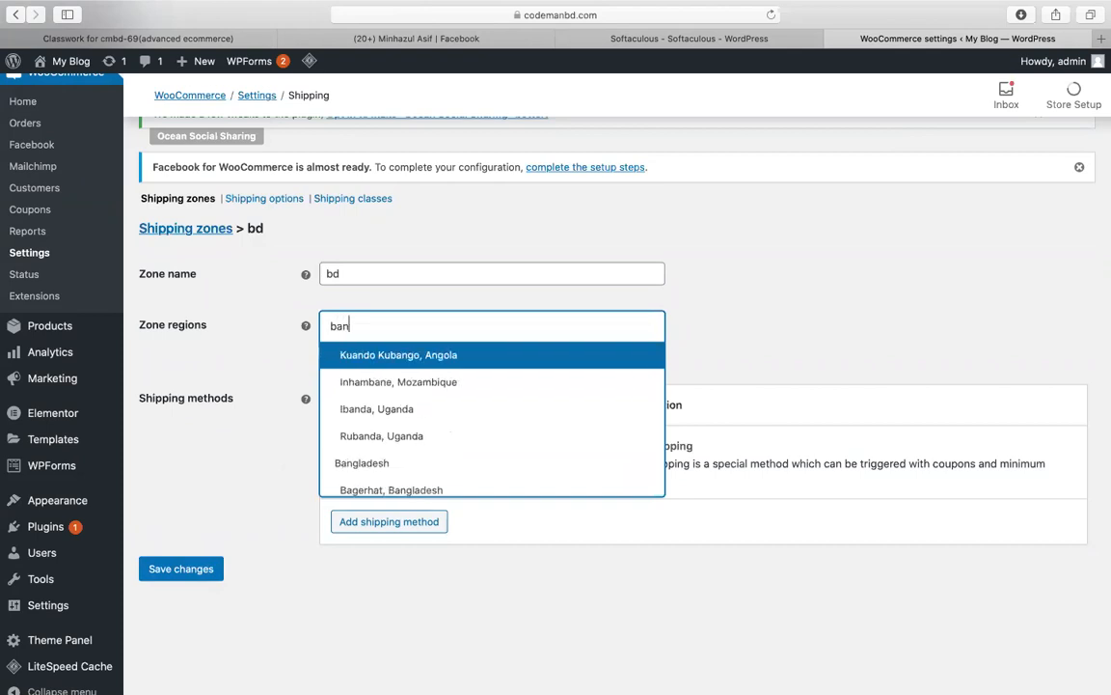
{"action": "left_click", "coordinate": [389, 463]}
{"action": "left_click", "coordinate": [193, 571]}
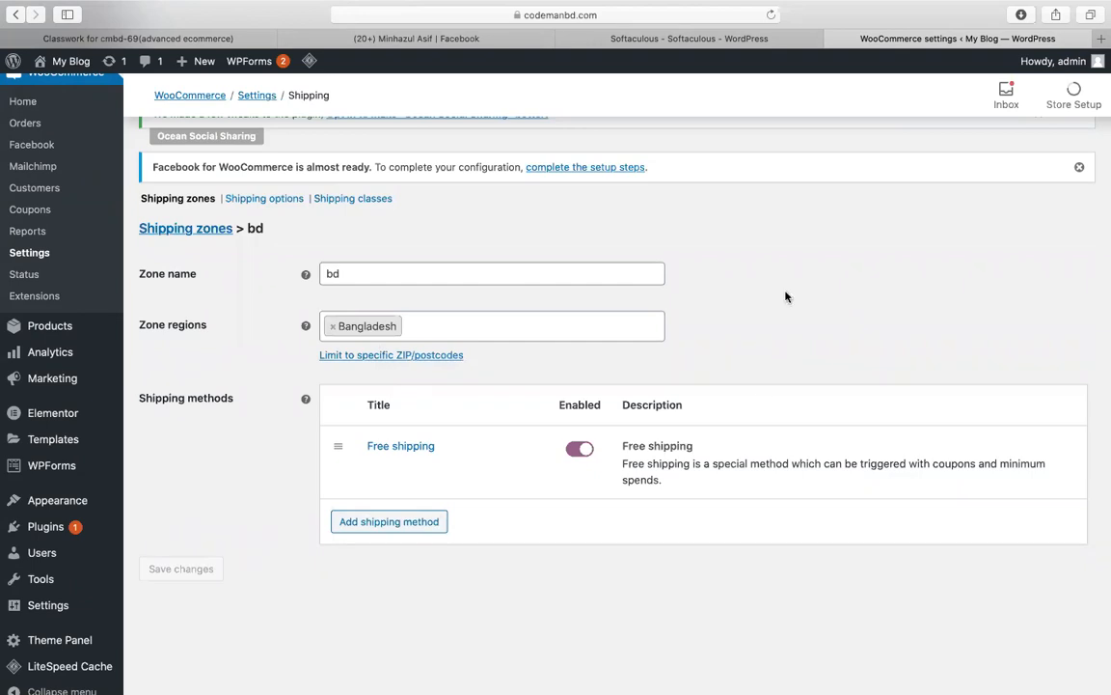
{"action": "scroll", "coordinate": [786, 295], "scroll_direction": "up", "scroll_amount": 4}
{"action": "left_click", "coordinate": [388, 161]}
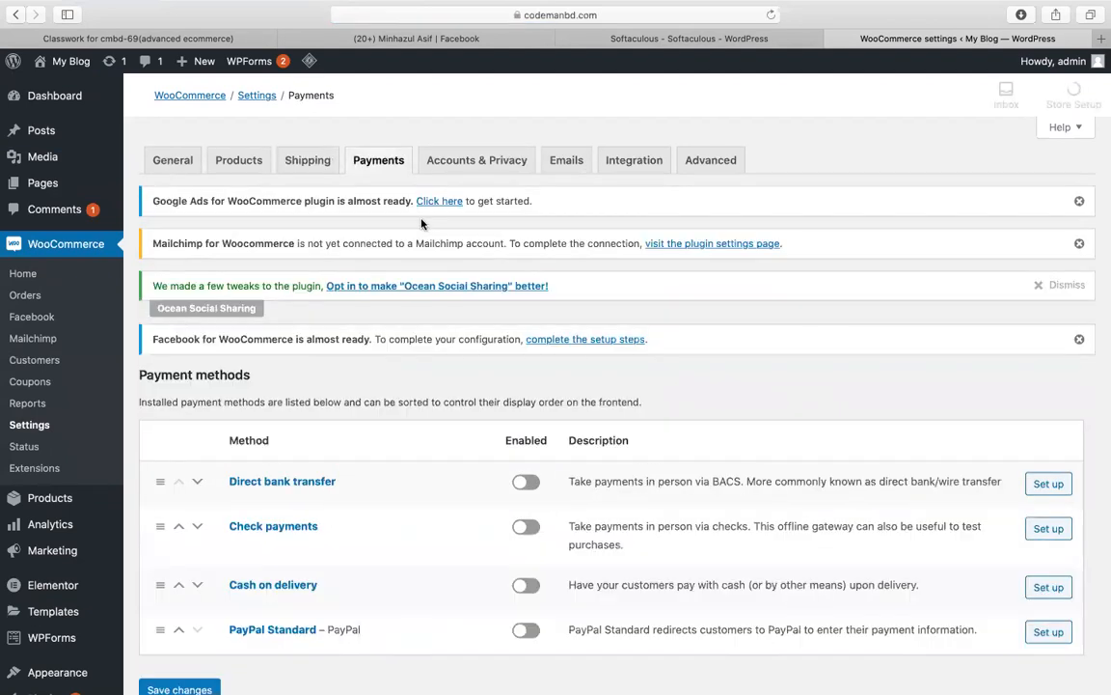
Step: Turn on the Cash on delivery and PayPal Standard payment methods
{"action": "scroll", "coordinate": [416, 402], "scroll_direction": "down", "scroll_amount": 3}
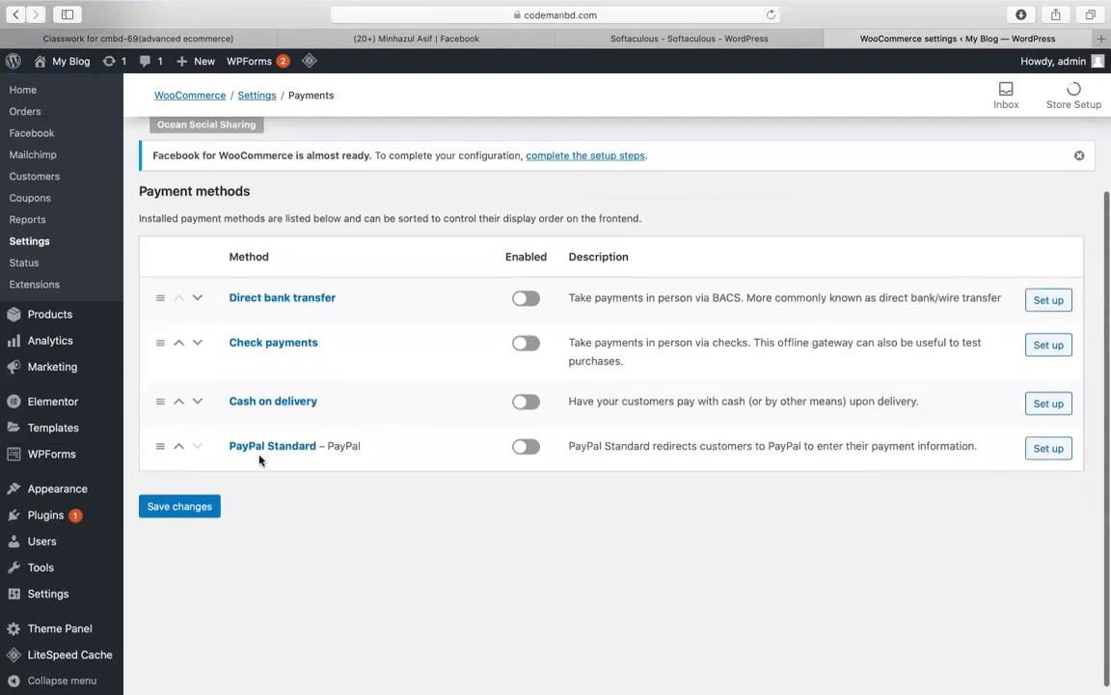
{"action": "left_click", "coordinate": [521, 405]}
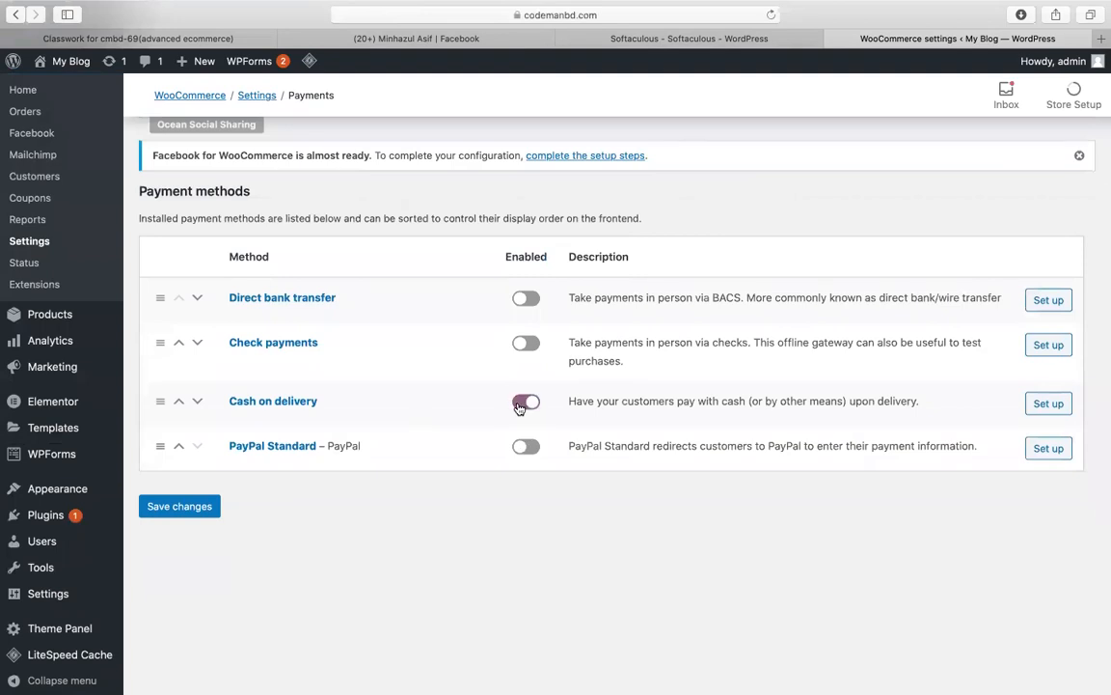
{"action": "left_click", "coordinate": [528, 446]}
Step: Open PayPal Standard's setup, which reports it disabled for the store currency, then return to General settings
{"action": "left_click", "coordinate": [1040, 451]}
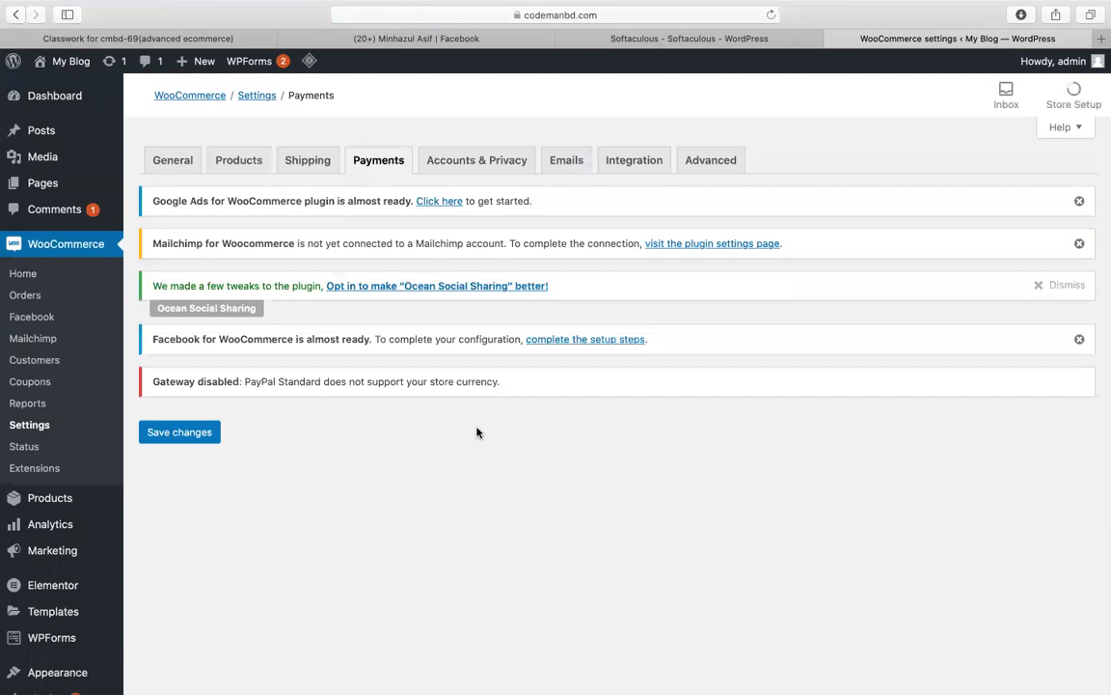
{"action": "scroll", "coordinate": [476, 432], "scroll_direction": "down", "scroll_amount": 3}
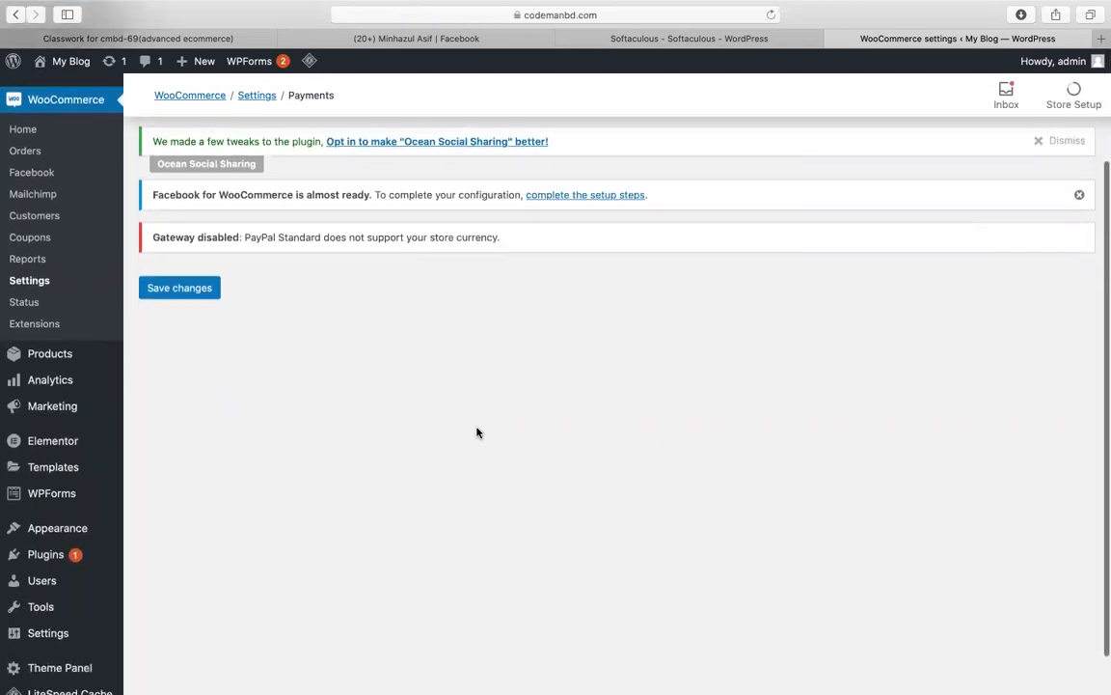
{"action": "scroll", "coordinate": [476, 432], "scroll_direction": "up", "scroll_amount": 3}
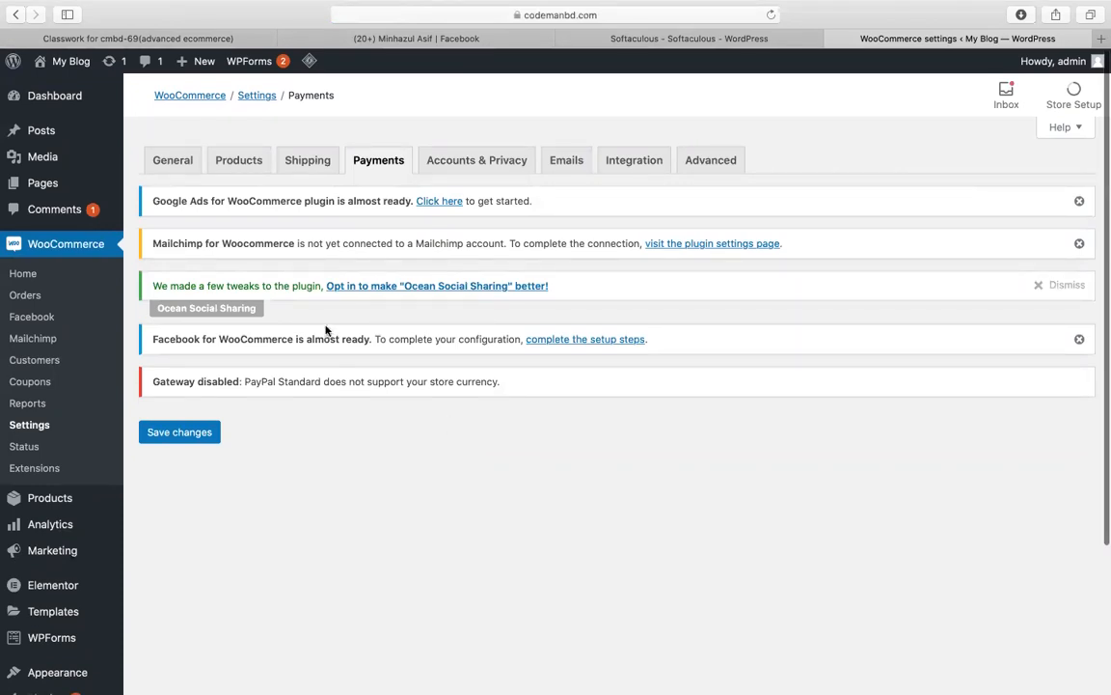
{"action": "left_click", "coordinate": [164, 164]}
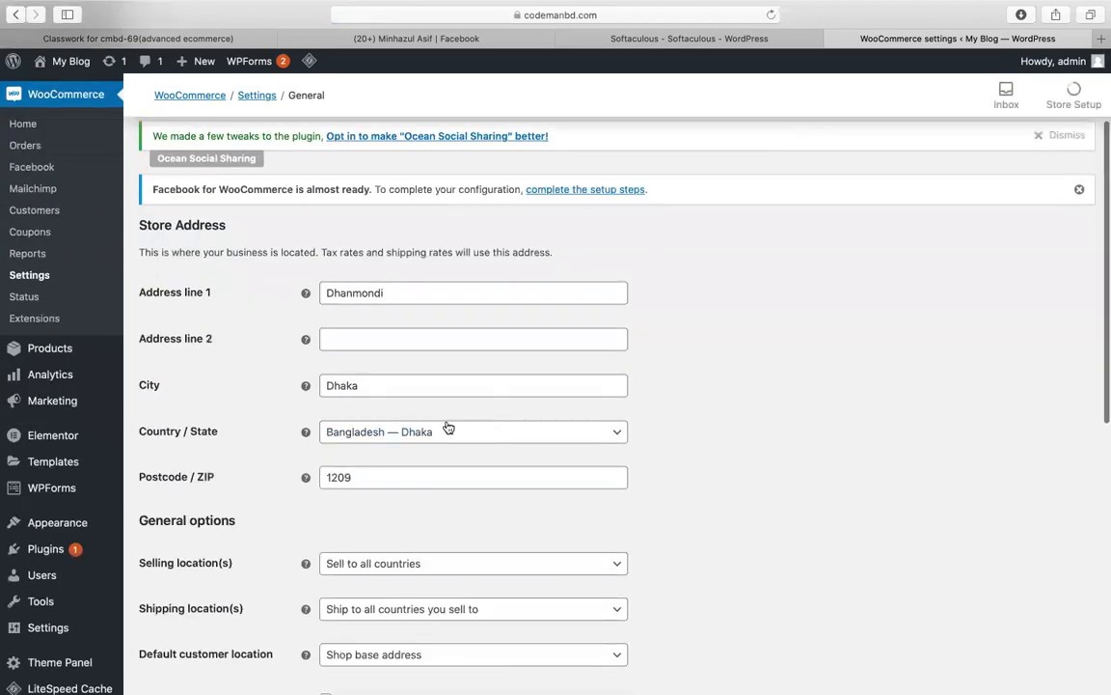
Step: Tick Enable tax rates and calculations in the general settings
{"action": "scroll", "coordinate": [492, 456], "scroll_direction": "down", "scroll_amount": 2}
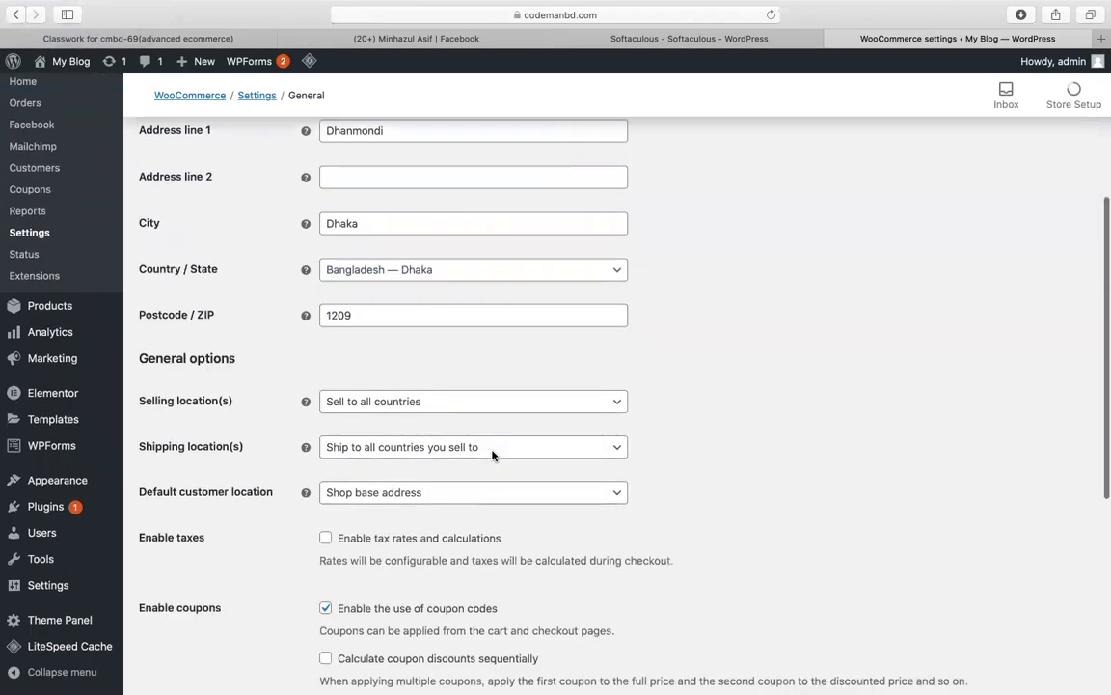
{"action": "scroll", "coordinate": [729, 444], "scroll_direction": "down", "scroll_amount": 2}
{"action": "scroll", "coordinate": [741, 448], "scroll_direction": "down", "scroll_amount": 3}
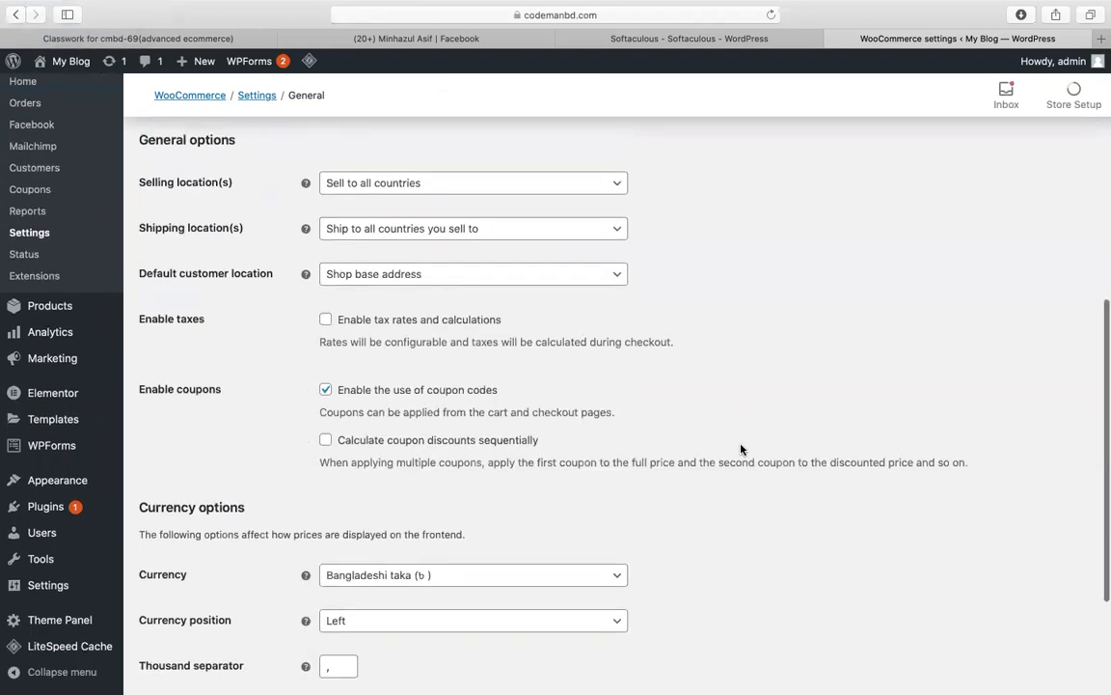
{"action": "left_click", "coordinate": [326, 319]}
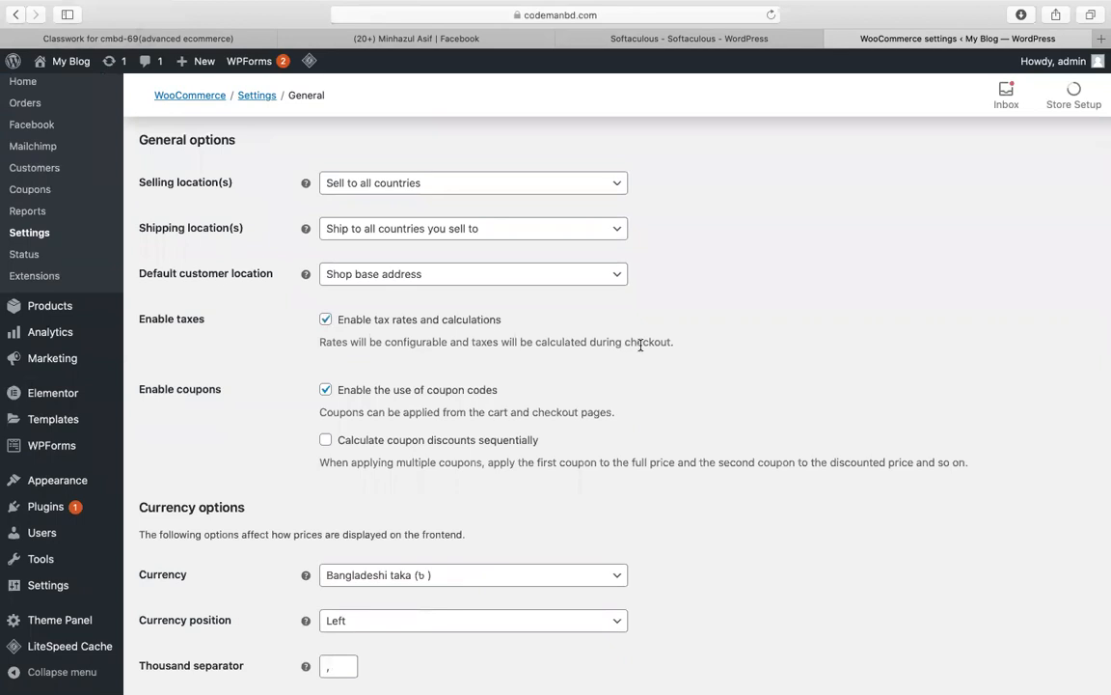
Step: Set the store currency to United States (US) dollar and save the general settings
{"action": "scroll", "coordinate": [640, 344], "scroll_direction": "down", "scroll_amount": 4}
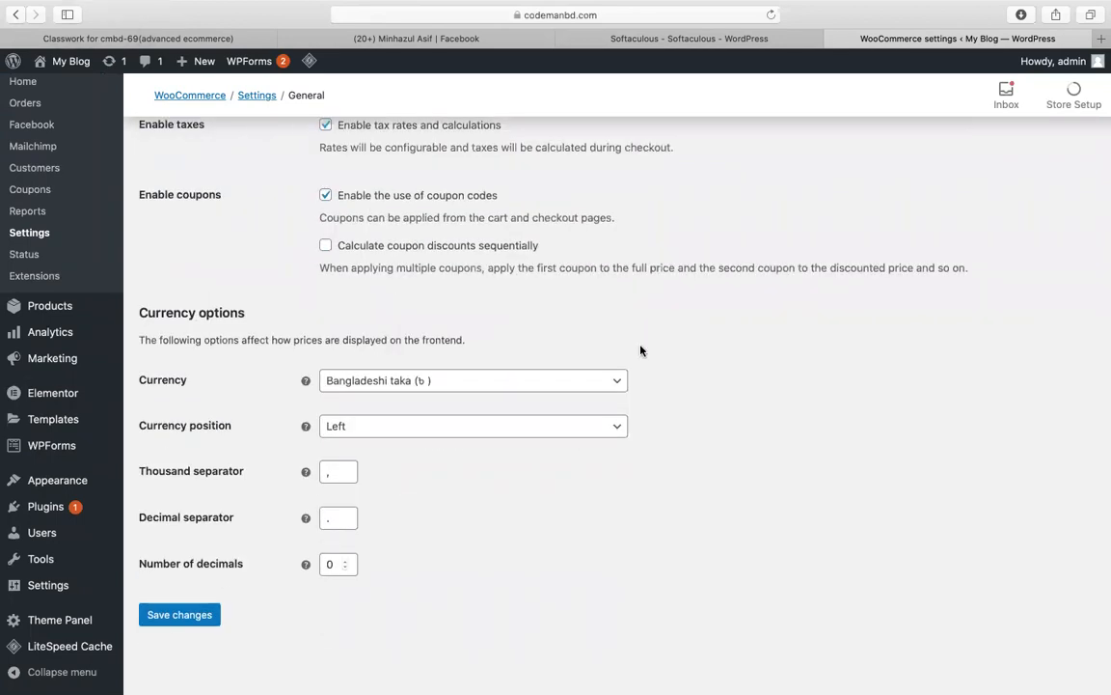
{"action": "left_click", "coordinate": [497, 378]}
{"action": "type", "text": "uni"}
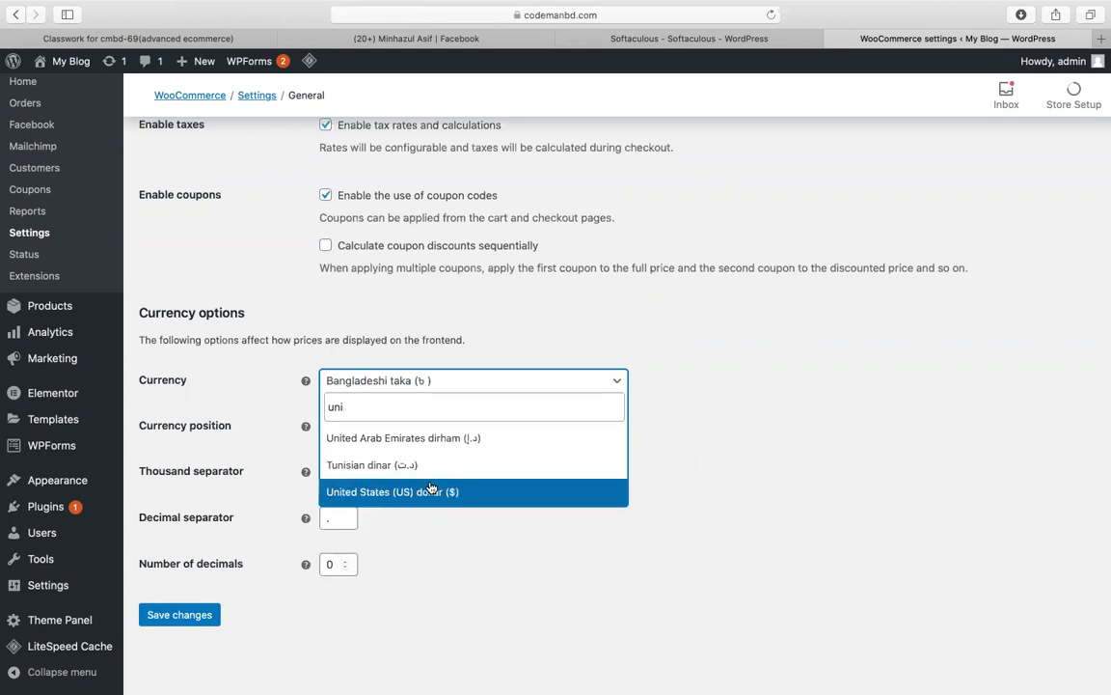
{"action": "left_click", "coordinate": [431, 491]}
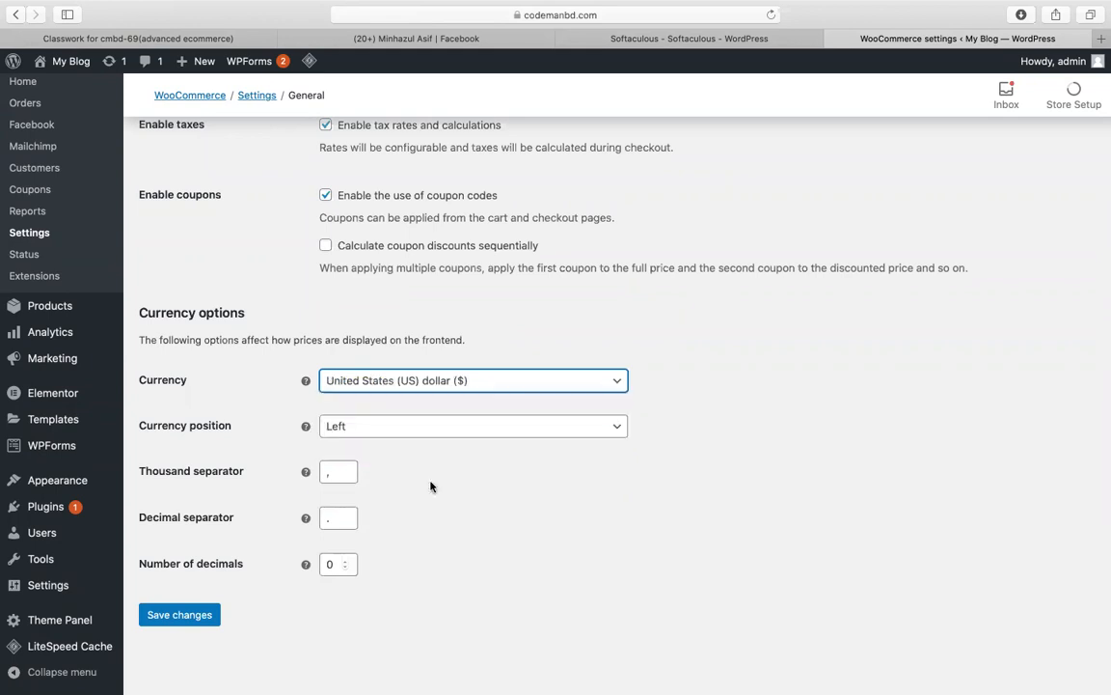
{"action": "left_click", "coordinate": [202, 624]}
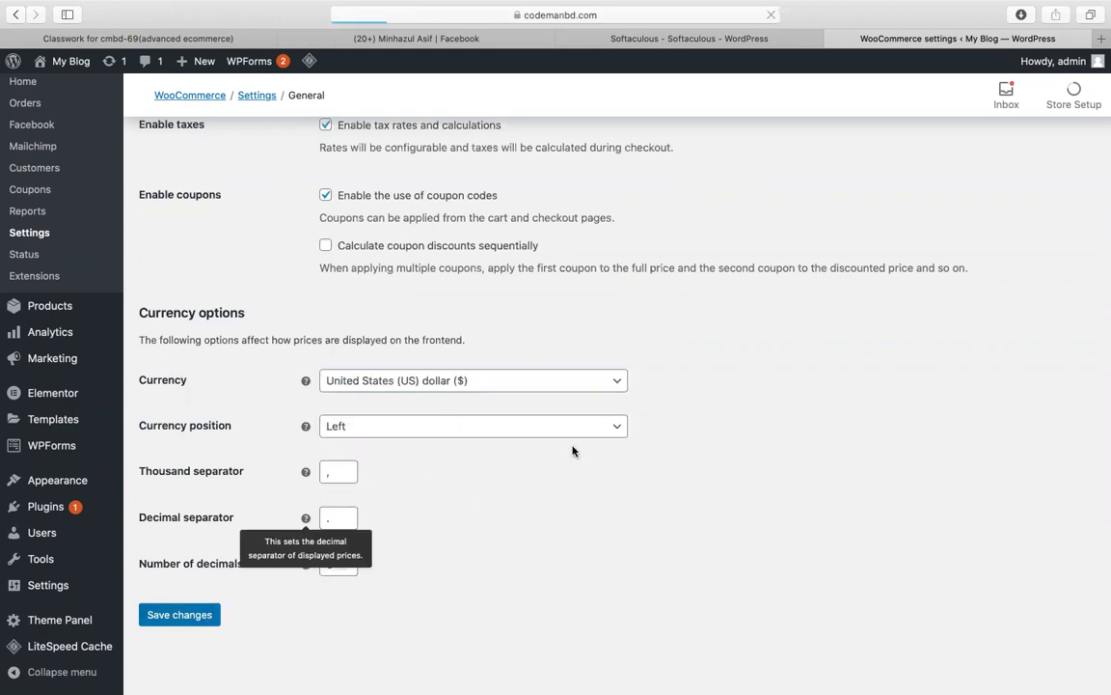
{"action": "scroll", "coordinate": [292, 551], "scroll_direction": "down", "scroll_amount": 5}
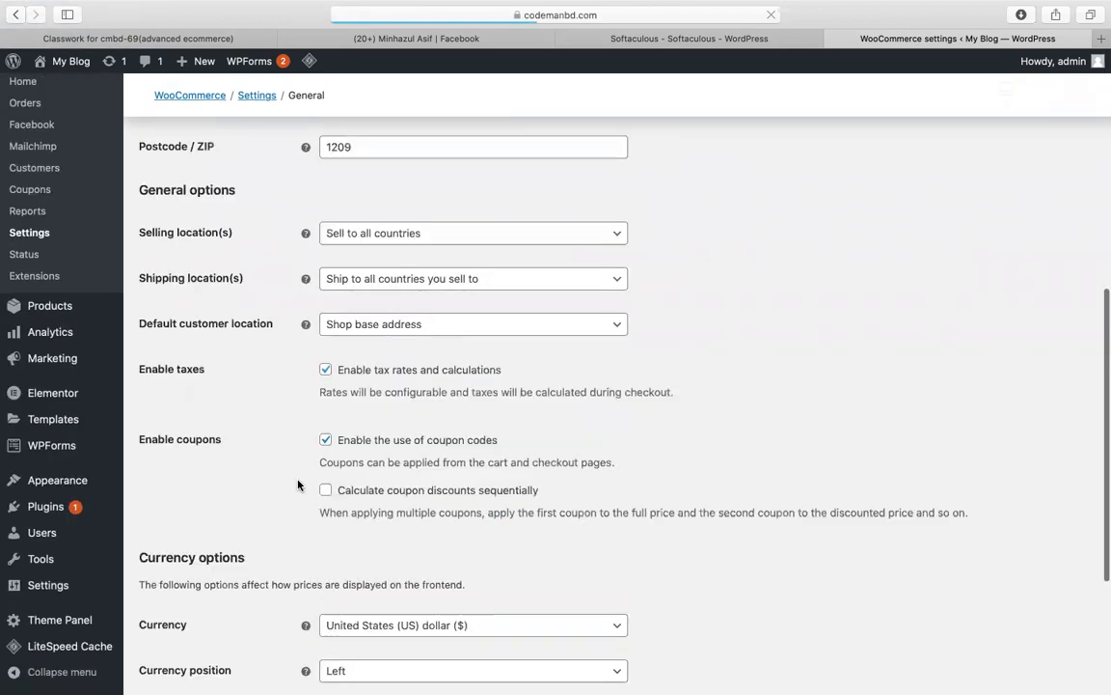
{"action": "scroll", "coordinate": [277, 500], "scroll_direction": "down", "scroll_amount": 5}
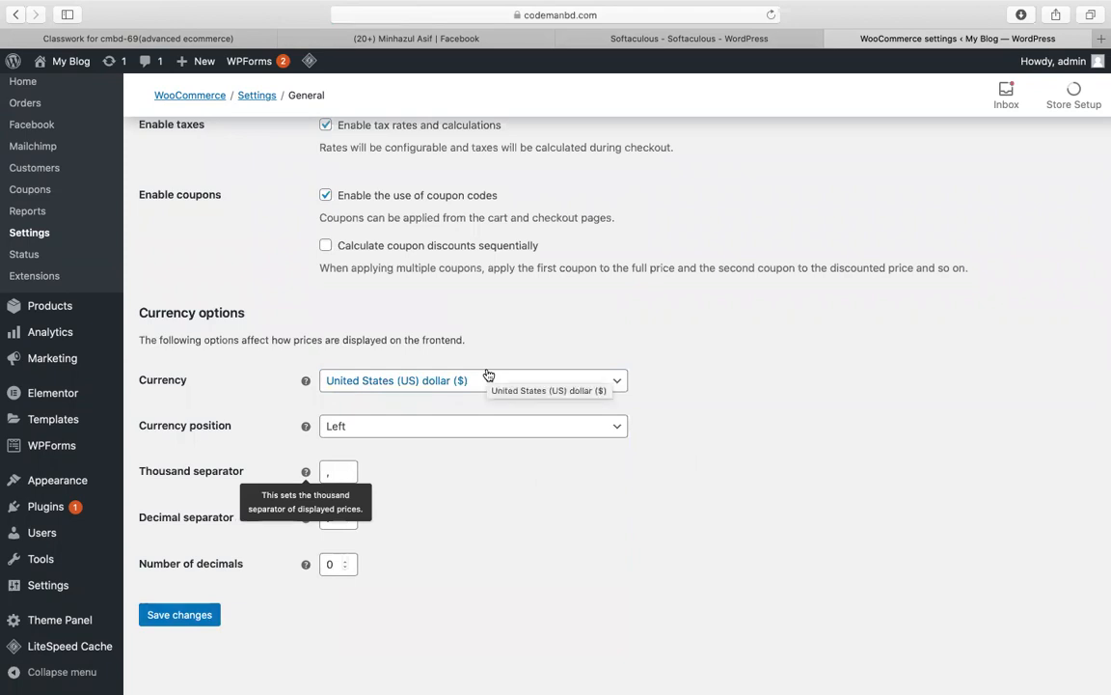
{"action": "scroll", "coordinate": [794, 362], "scroll_direction": "up", "scroll_amount": 10}
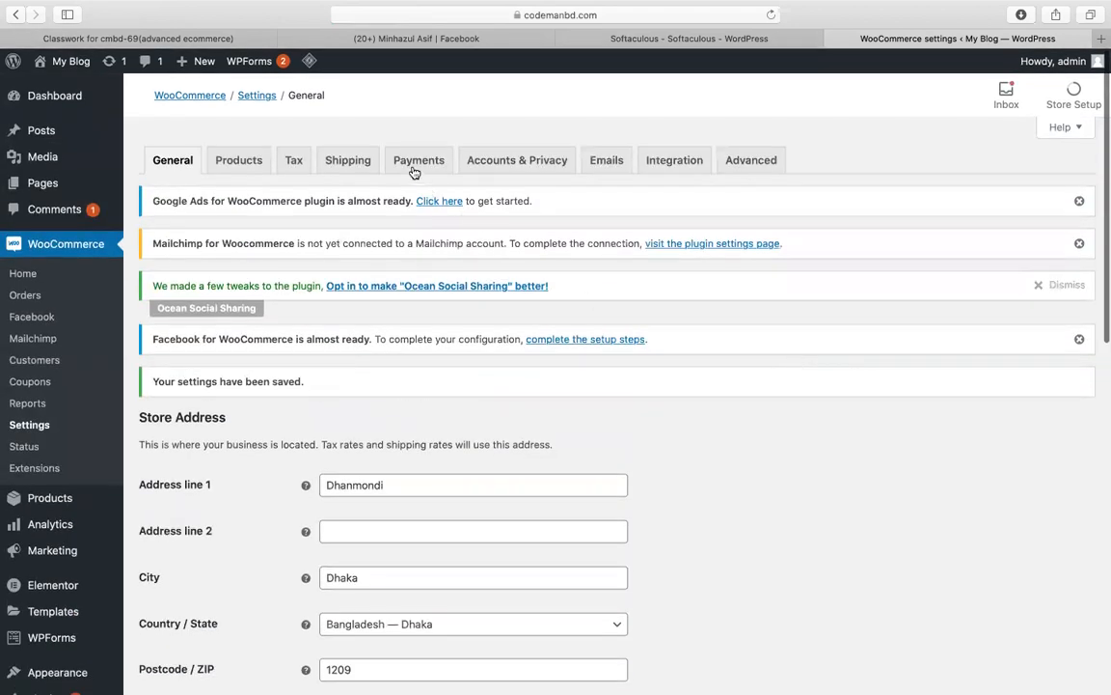
{"action": "left_click", "coordinate": [414, 169]}
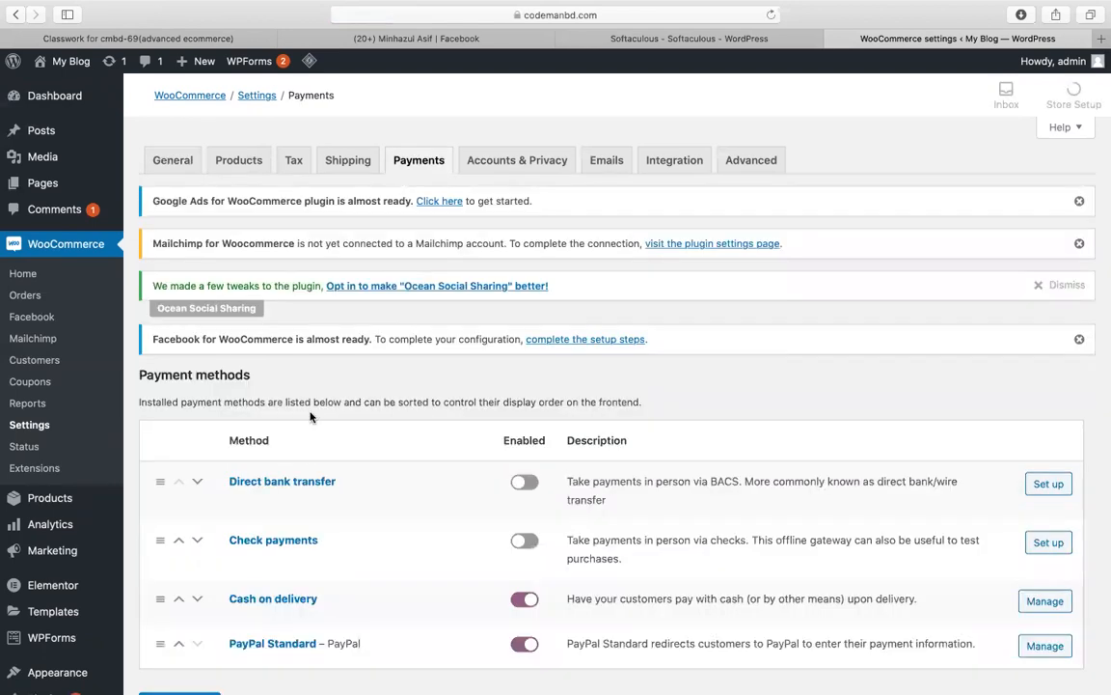
Step: Open the PayPal Standard settings and scroll to the PayPal email field
{"action": "scroll", "coordinate": [279, 502], "scroll_direction": "down", "scroll_amount": 3}
{"action": "left_click", "coordinate": [1047, 543]}
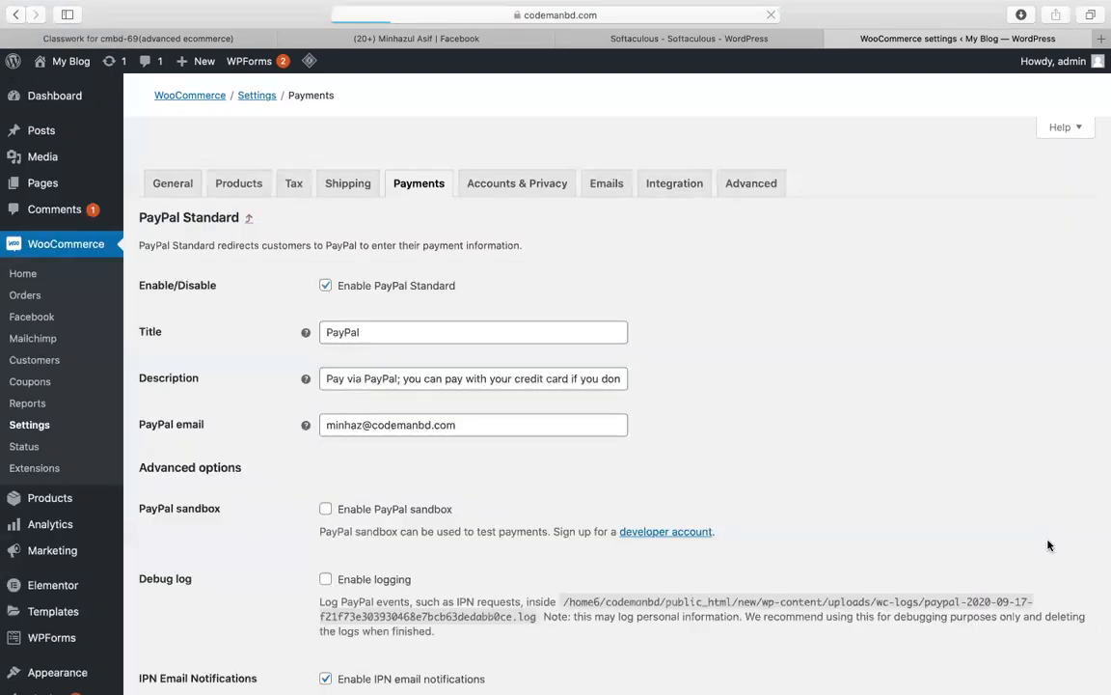
{"action": "scroll", "coordinate": [708, 514], "scroll_direction": "down", "scroll_amount": 5}
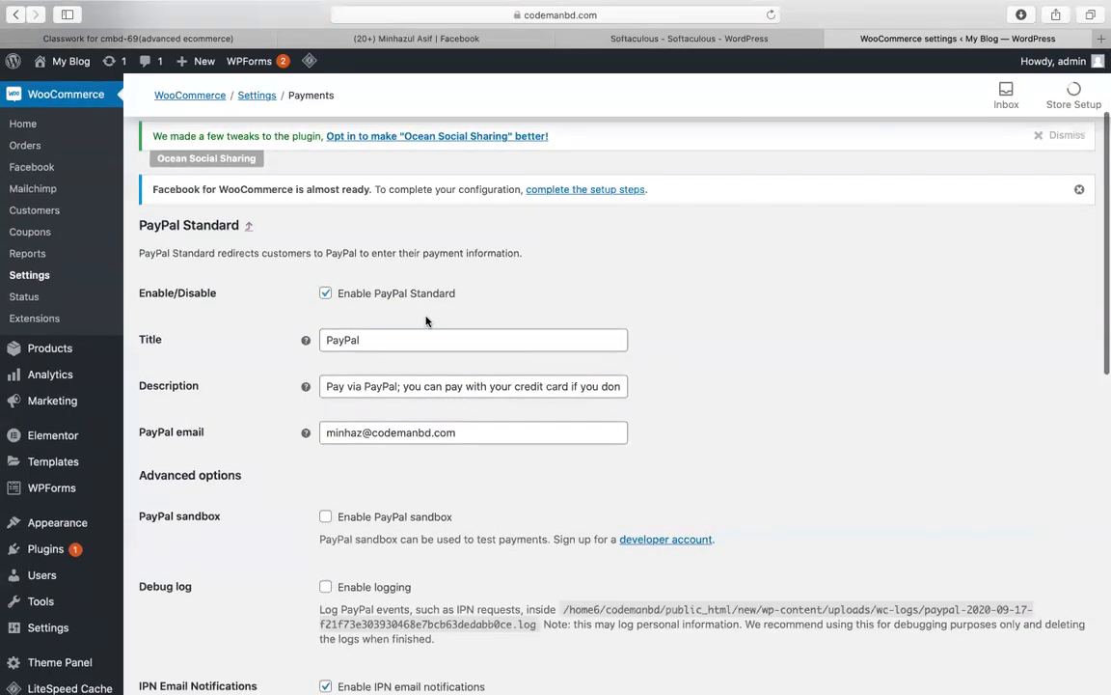
{"action": "scroll", "coordinate": [427, 321], "scroll_direction": "down", "scroll_amount": 5}
{"action": "scroll", "coordinate": [427, 319], "scroll_direction": "up", "scroll_amount": 5}
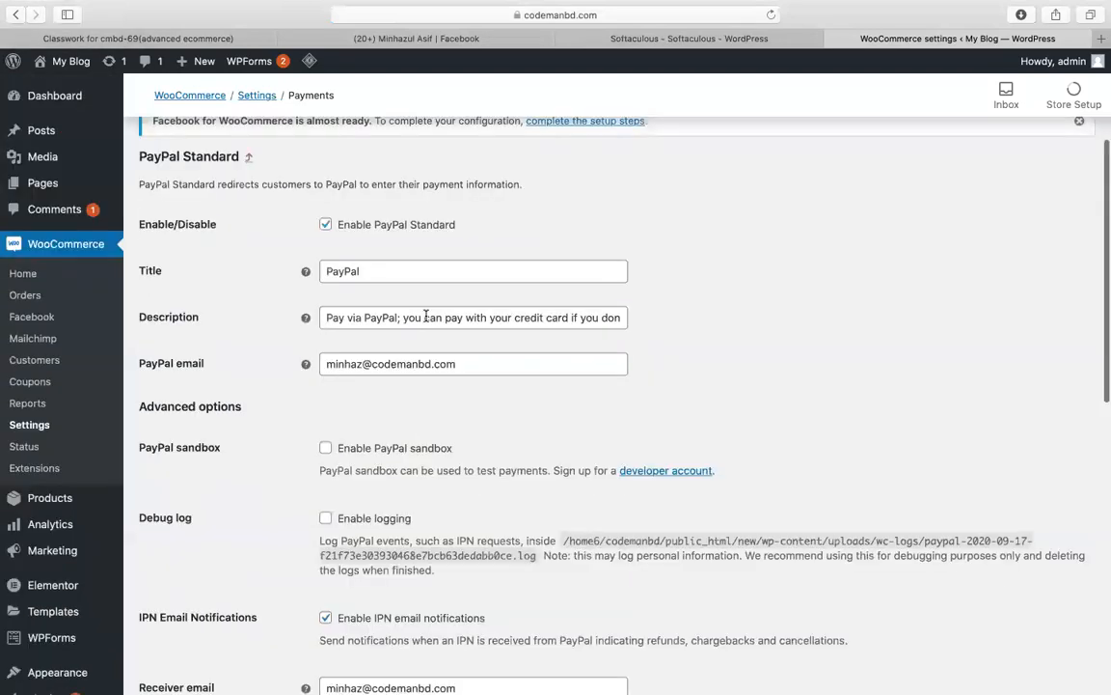
{"action": "scroll", "coordinate": [426, 317], "scroll_direction": "down", "scroll_amount": 3}
Step: Replace the PayPal email with the store owner's new e-mail address, fixing a missing dot
{"action": "triple_click", "coordinate": [386, 274]}
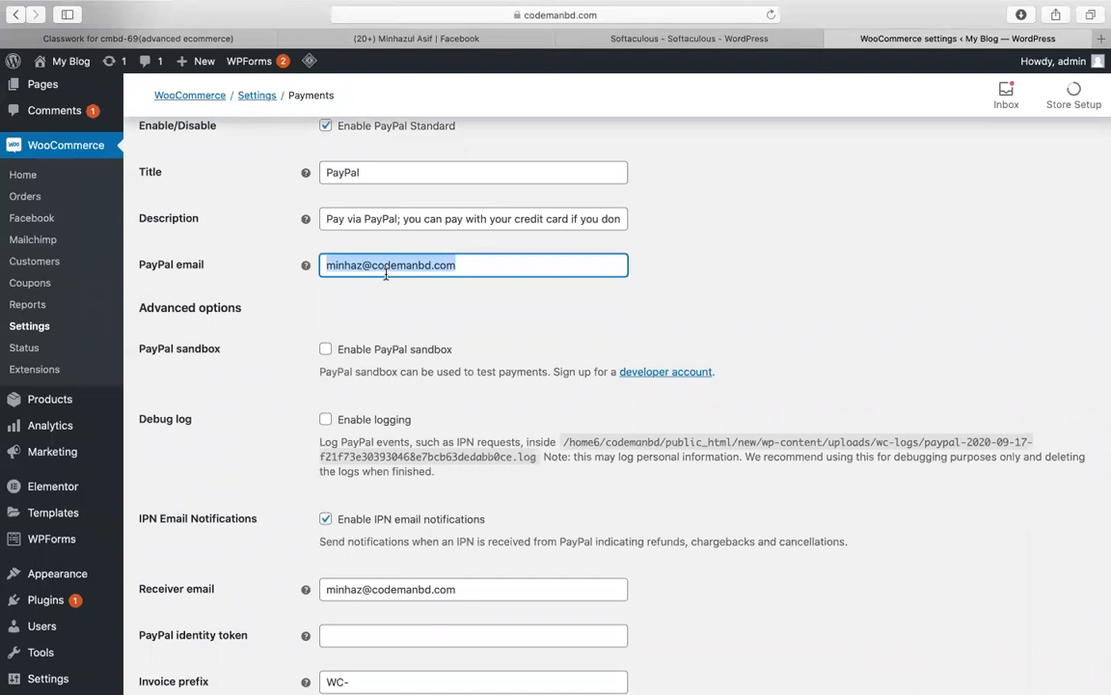
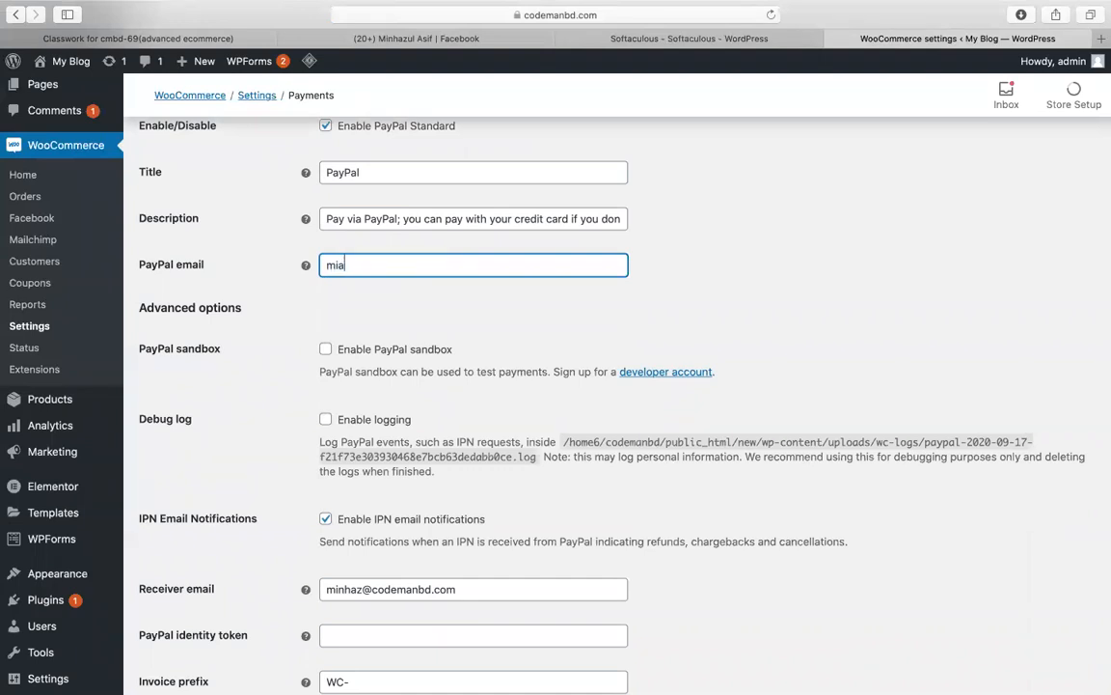
{"action": "left_click", "coordinate": [741, 283]}
{"action": "scroll", "coordinate": [741, 284], "scroll_direction": "down", "scroll_amount": 1}
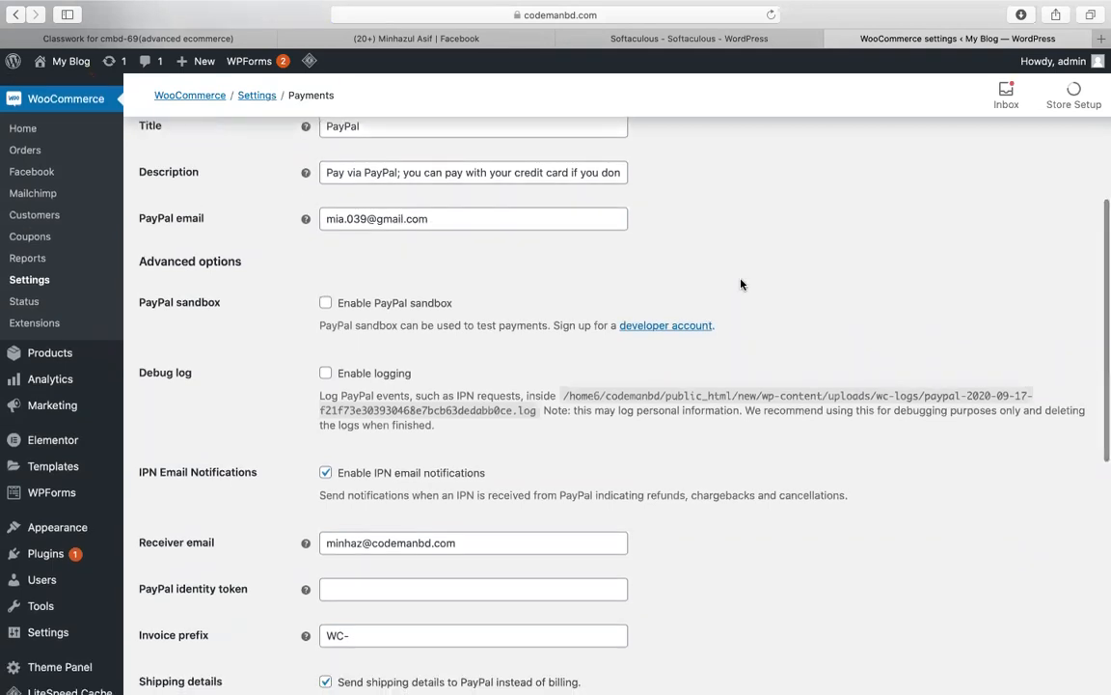
{"action": "left_click", "coordinate": [326, 304]}
{"action": "scroll", "coordinate": [390, 328], "scroll_direction": "down", "scroll_amount": 10}
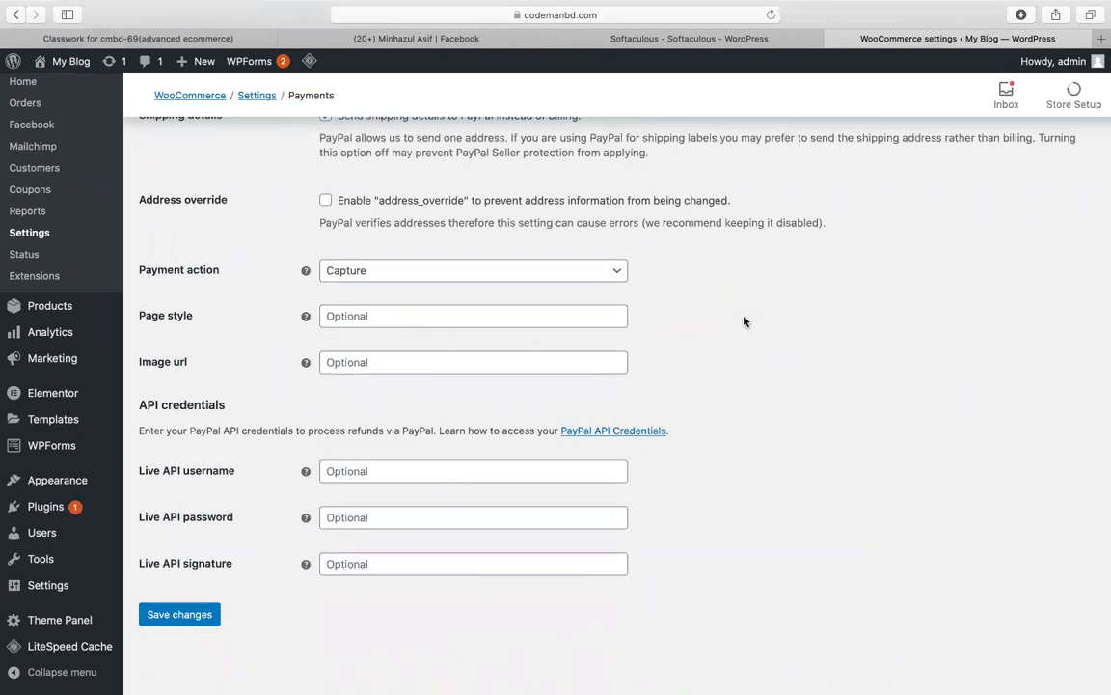
{"action": "left_click", "coordinate": [366, 471]}
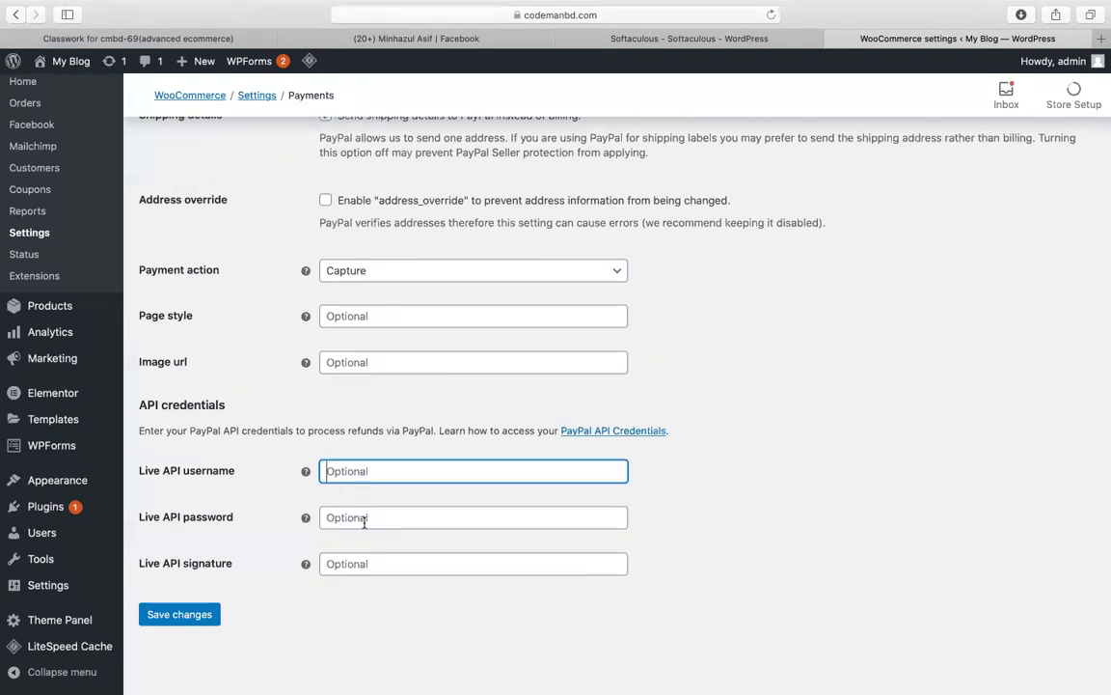
{"action": "left_click", "coordinate": [365, 521]}
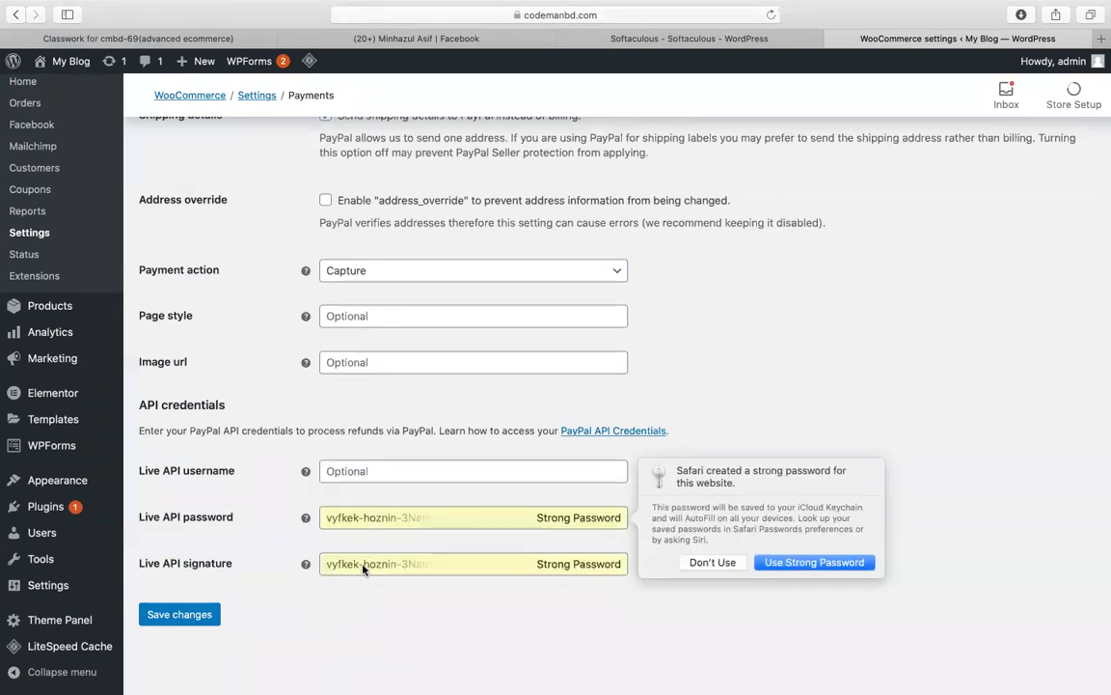
{"action": "left_click", "coordinate": [698, 563]}
{"action": "left_click", "coordinate": [730, 365]}
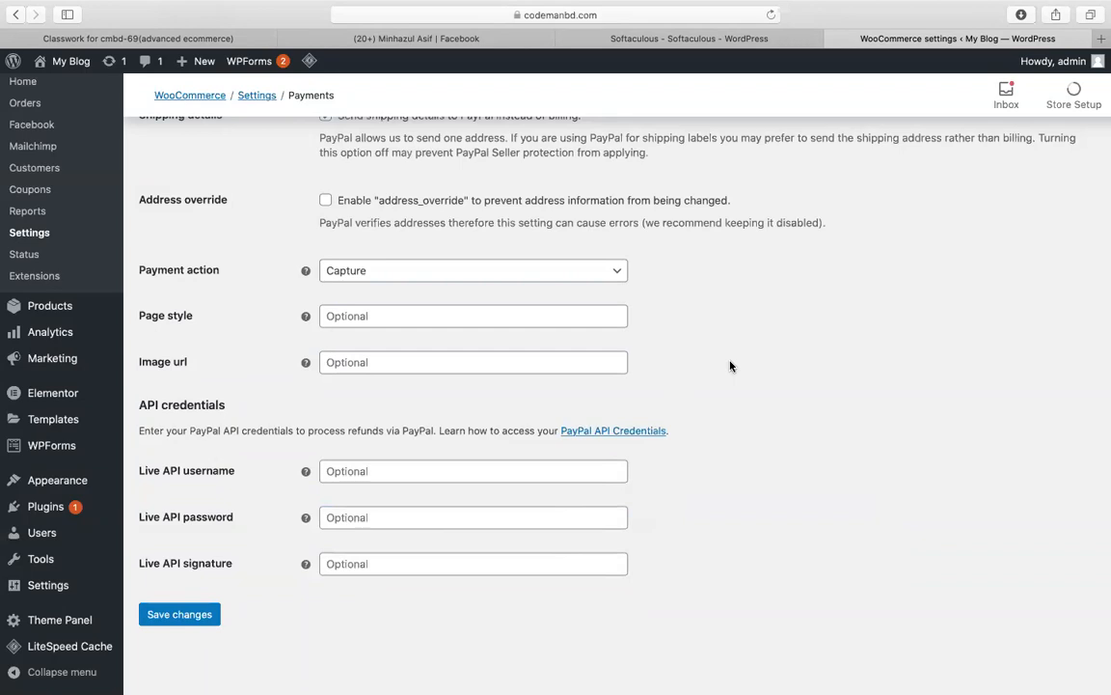
{"action": "scroll", "coordinate": [731, 366], "scroll_direction": "up", "scroll_amount": 10}
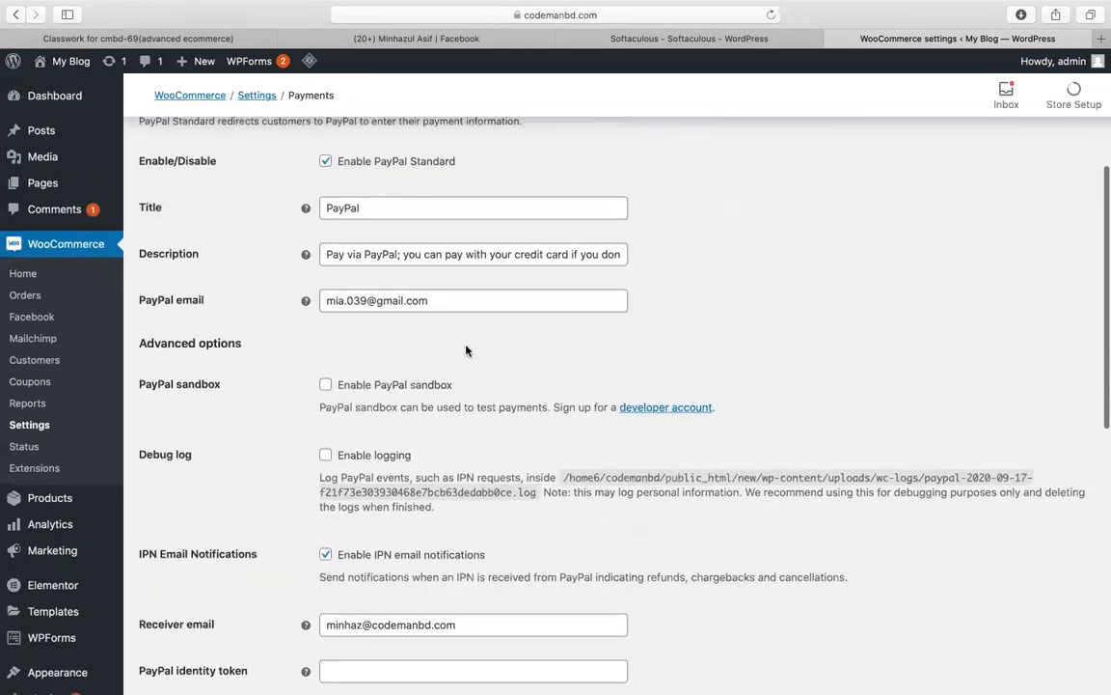
{"action": "triple_click", "coordinate": [412, 305]}
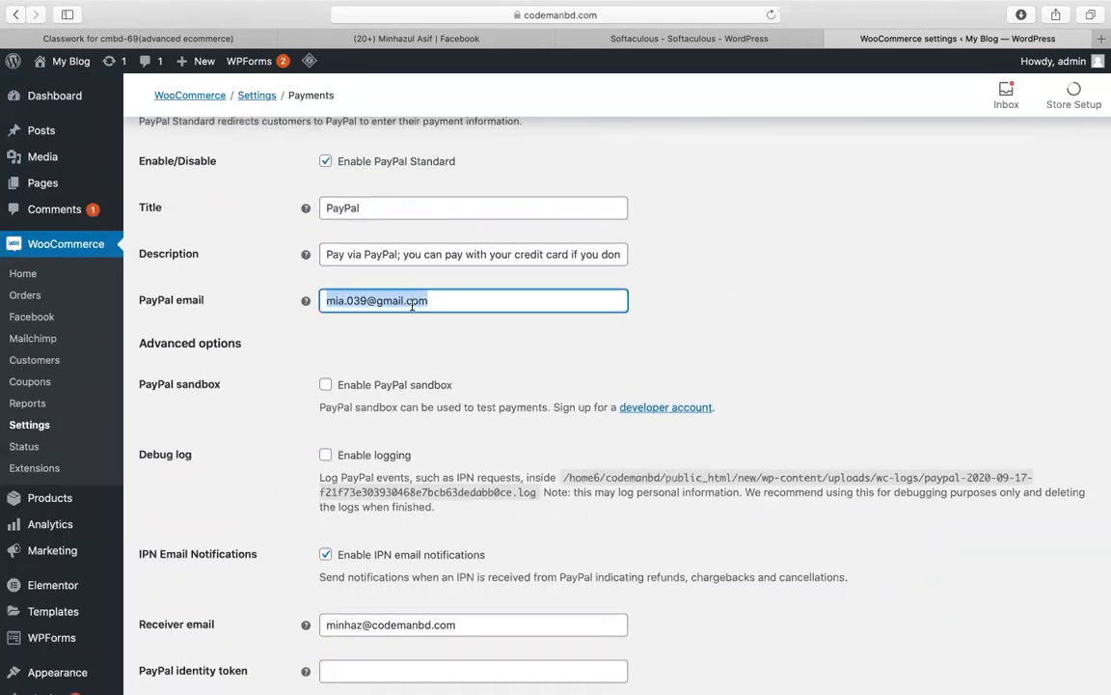
{"action": "scroll", "coordinate": [697, 325], "scroll_direction": "down", "scroll_amount": 10}
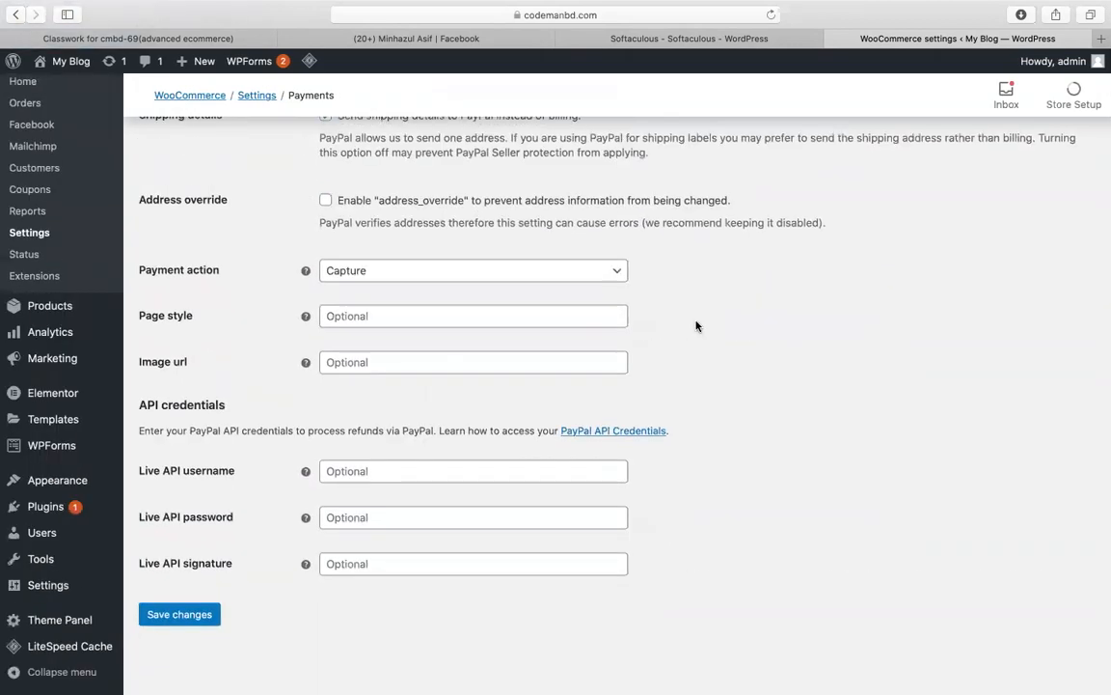
{"action": "left_click", "coordinate": [368, 471]}
{"action": "left_click", "coordinate": [349, 522]}
{"action": "left_click", "coordinate": [821, 425]}
{"action": "scroll", "coordinate": [779, 330], "scroll_direction": "up", "scroll_amount": 15}
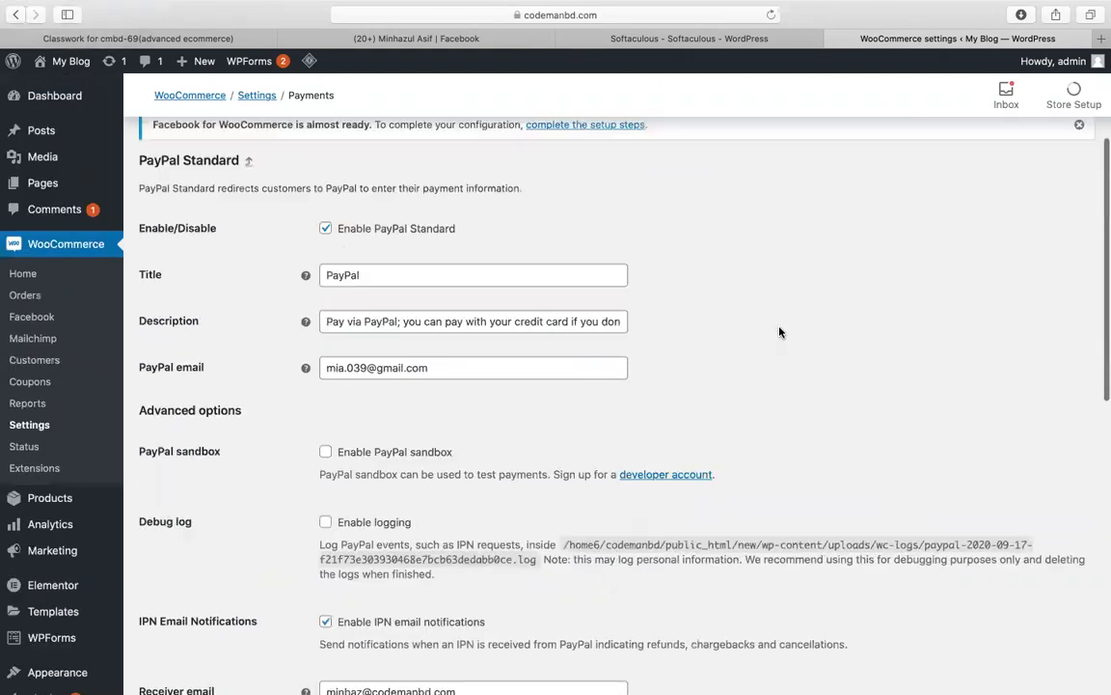
{"action": "scroll", "coordinate": [779, 332], "scroll_direction": "up", "scroll_amount": 4}
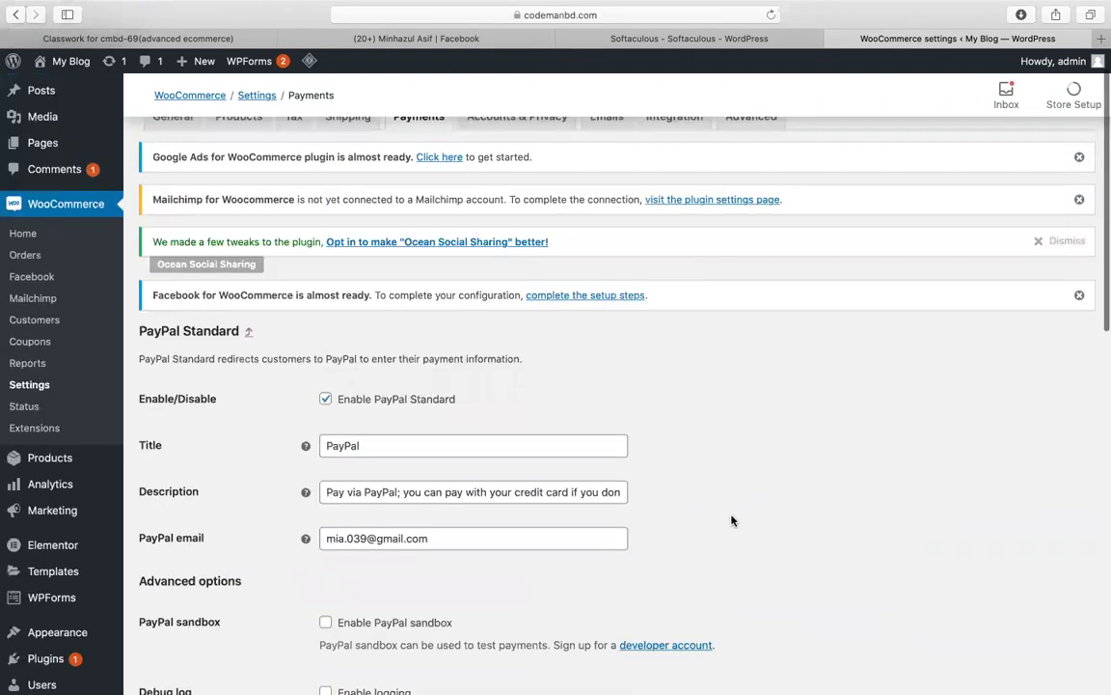
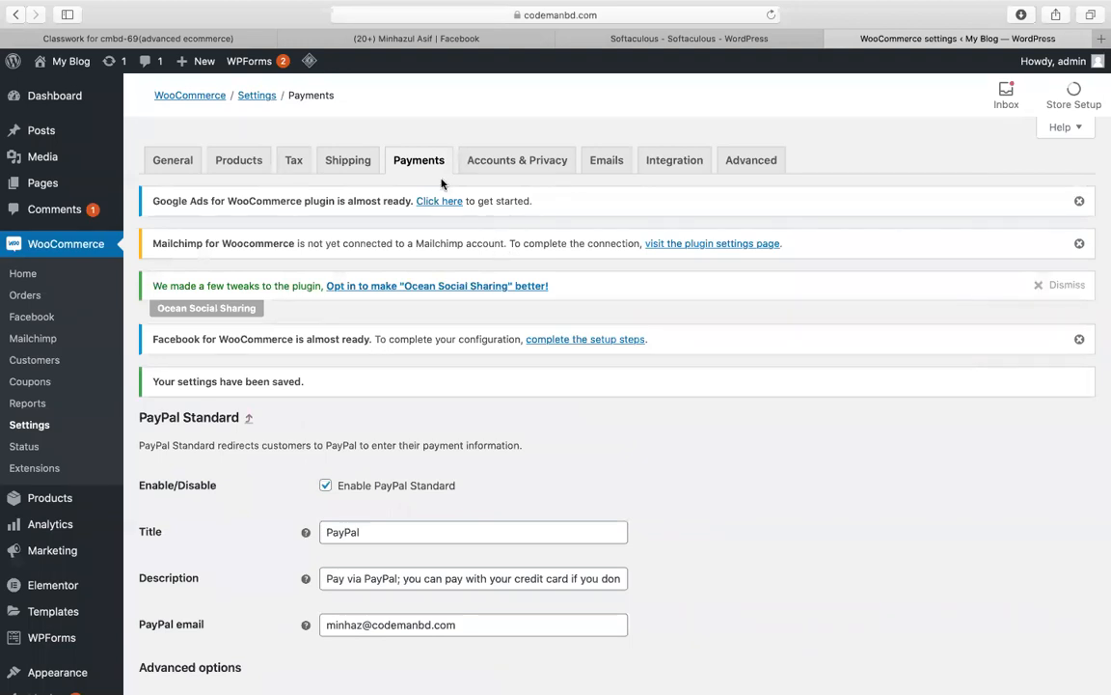
Step: Switch to the Shipping settings to view the usa and bd shipping zones
{"action": "left_click", "coordinate": [346, 161]}
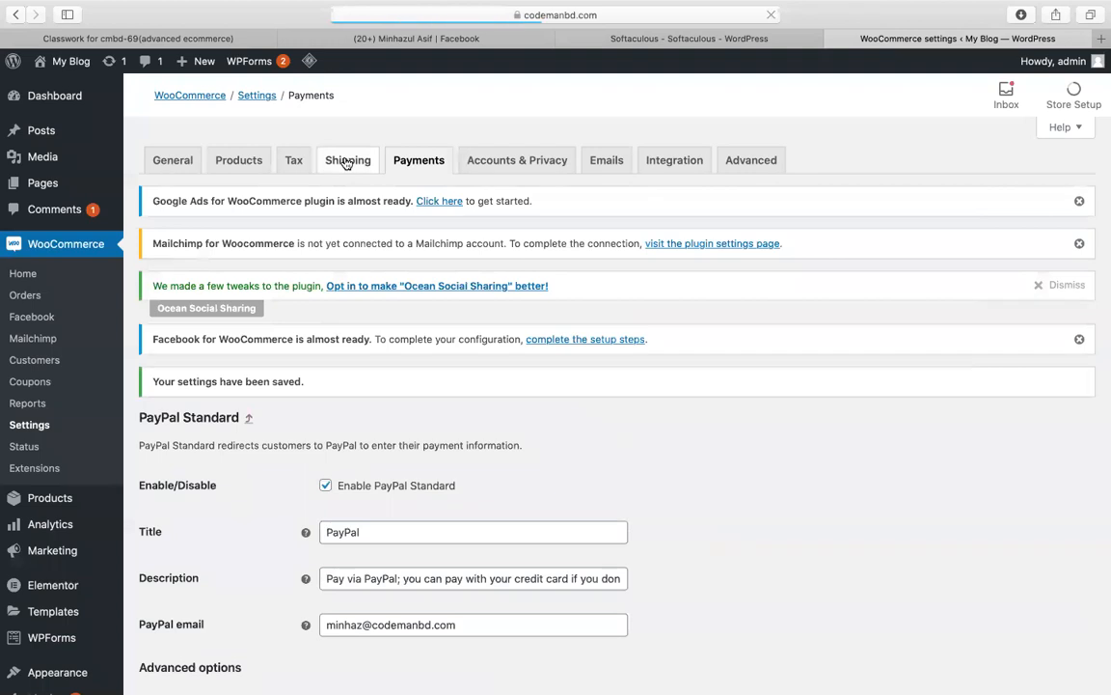
{"action": "scroll", "coordinate": [323, 355], "scroll_direction": "down", "scroll_amount": 2}
{"action": "scroll", "coordinate": [182, 310], "scroll_direction": "down", "scroll_amount": 1}
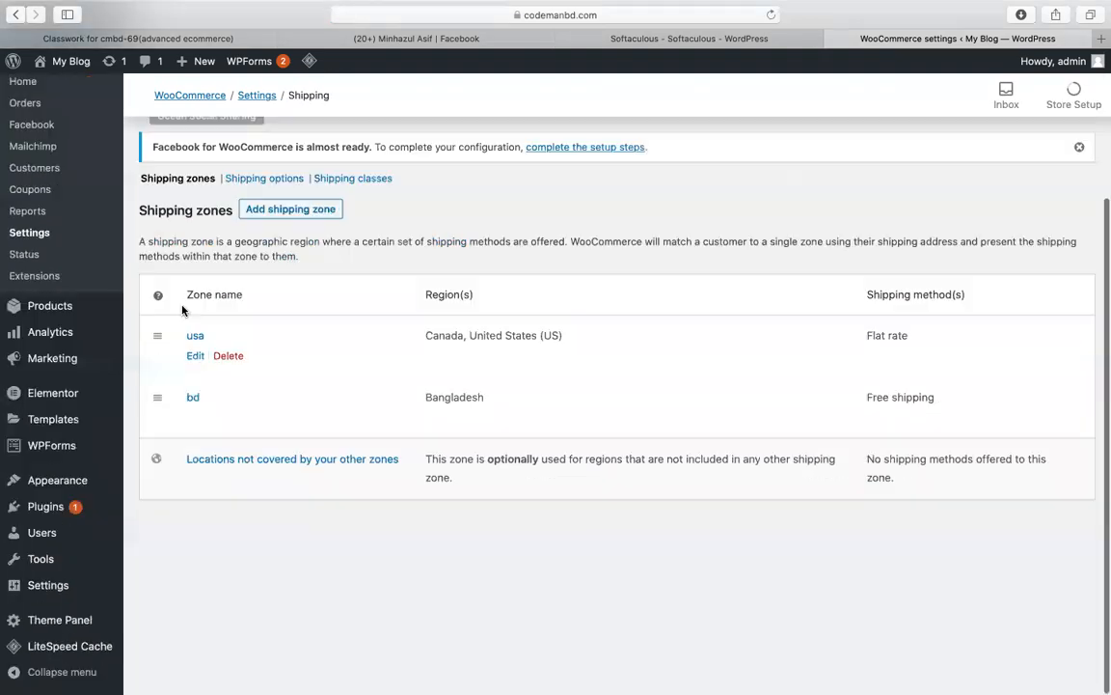
Step: Start a new shipping zone and open its Zone regions list
{"action": "scroll", "coordinate": [287, 304], "scroll_direction": "up", "scroll_amount": 1}
{"action": "left_click", "coordinate": [288, 304]}
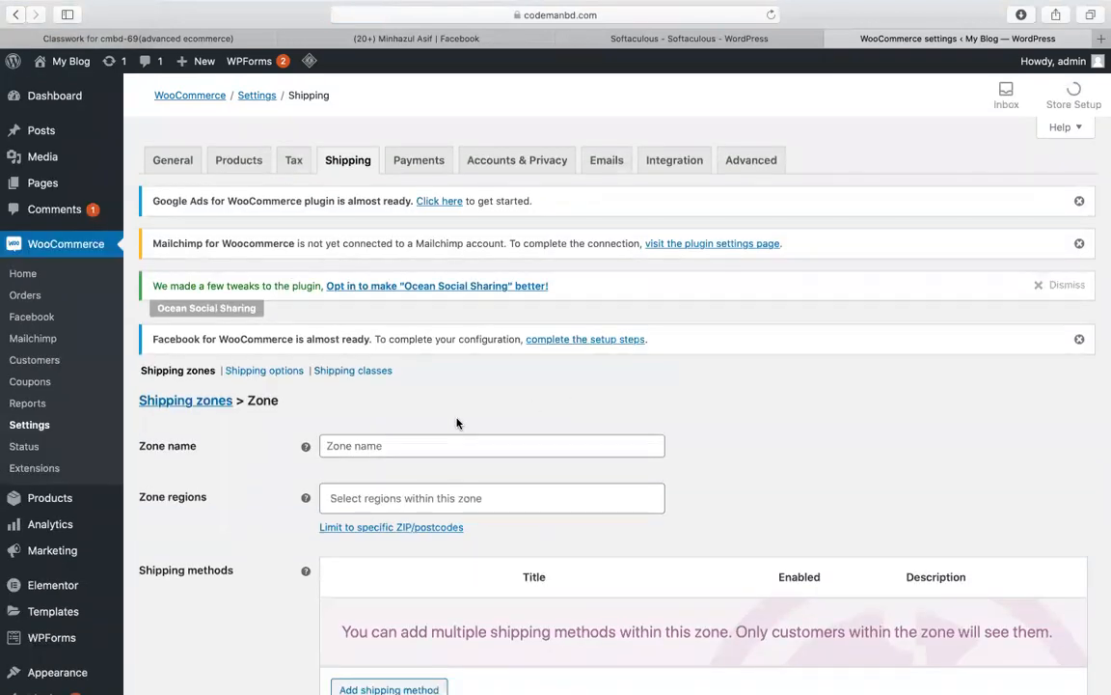
{"action": "left_click", "coordinate": [422, 442]}
{"action": "scroll", "coordinate": [419, 439], "scroll_direction": "down", "scroll_amount": 1}
{"action": "left_click", "coordinate": [417, 440]}
{"action": "left_click", "coordinate": [416, 440]}
{"action": "left_click", "coordinate": [417, 440]}
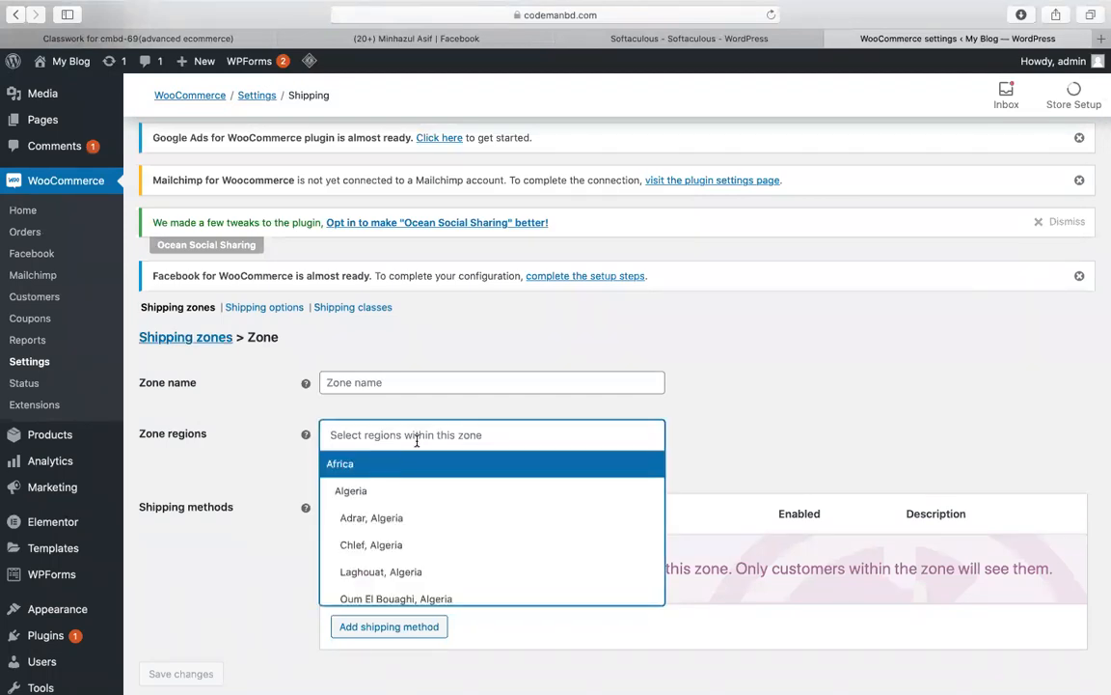
Step: Search the regions for 'banda' and pick Bandarban, Bangladesh
{"action": "type", "text": "ba"}
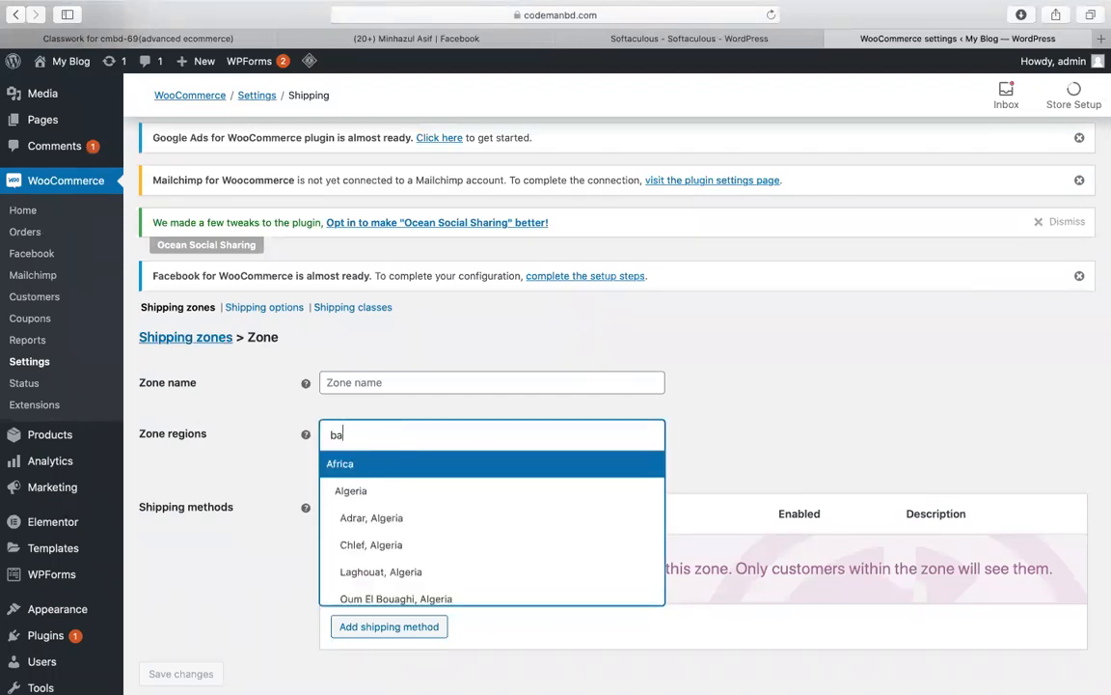
{"action": "type", "text": "n"}
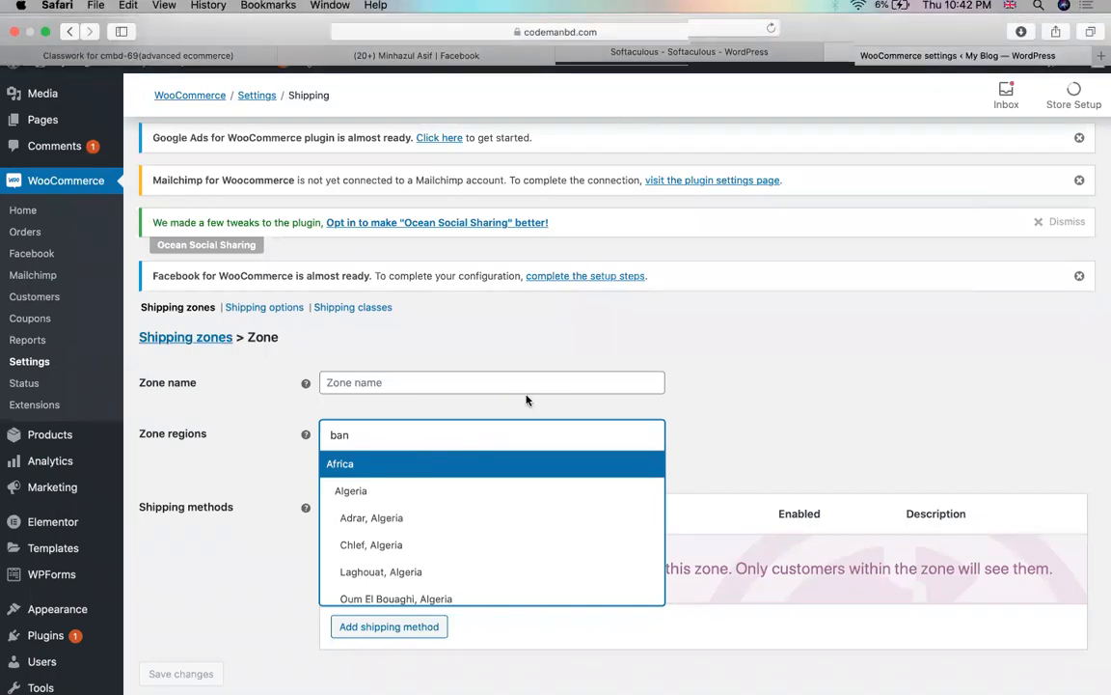
{"action": "scroll", "coordinate": [411, 552], "scroll_direction": "down", "scroll_amount": 10}
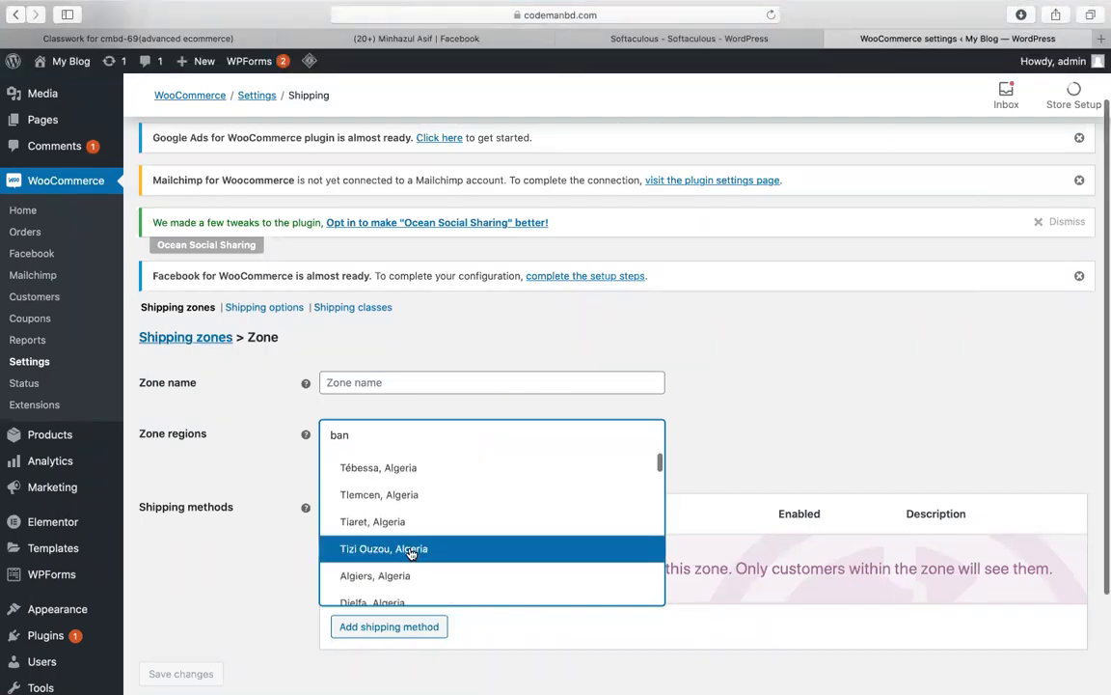
{"action": "scroll", "coordinate": [410, 552], "scroll_direction": "down", "scroll_amount": 3}
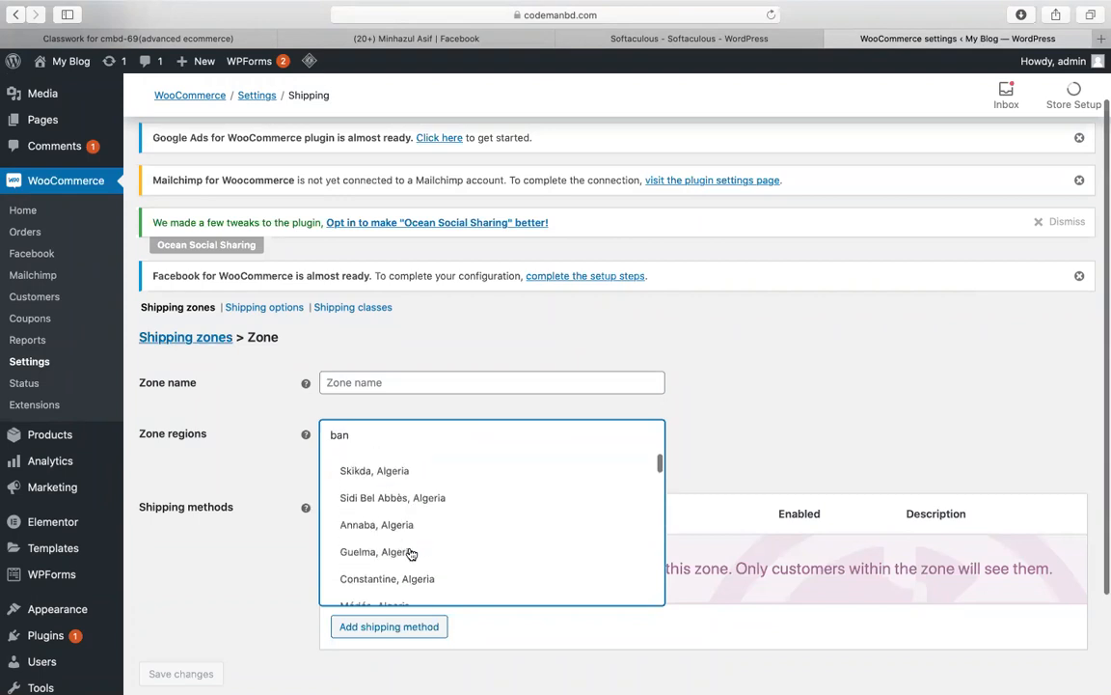
{"action": "left_click", "coordinate": [371, 434]}
{"action": "left_click", "coordinate": [371, 434]}
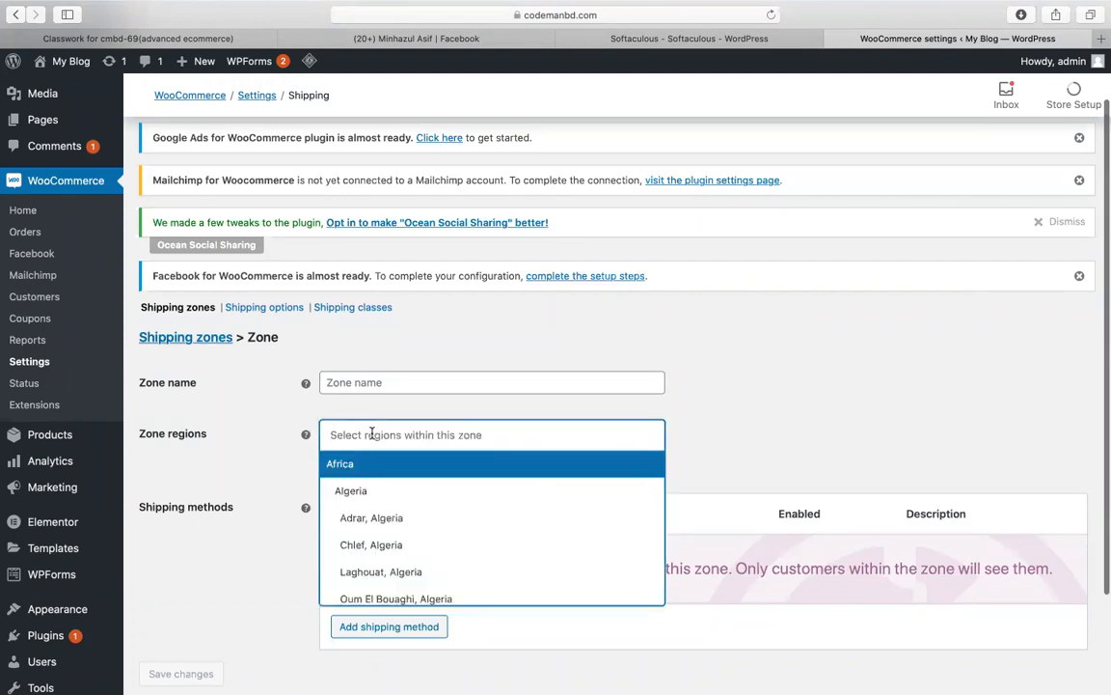
{"action": "type", "text": "banl"}
{"action": "key", "text": "BackSpace"}
{"action": "type", "text": "da"}
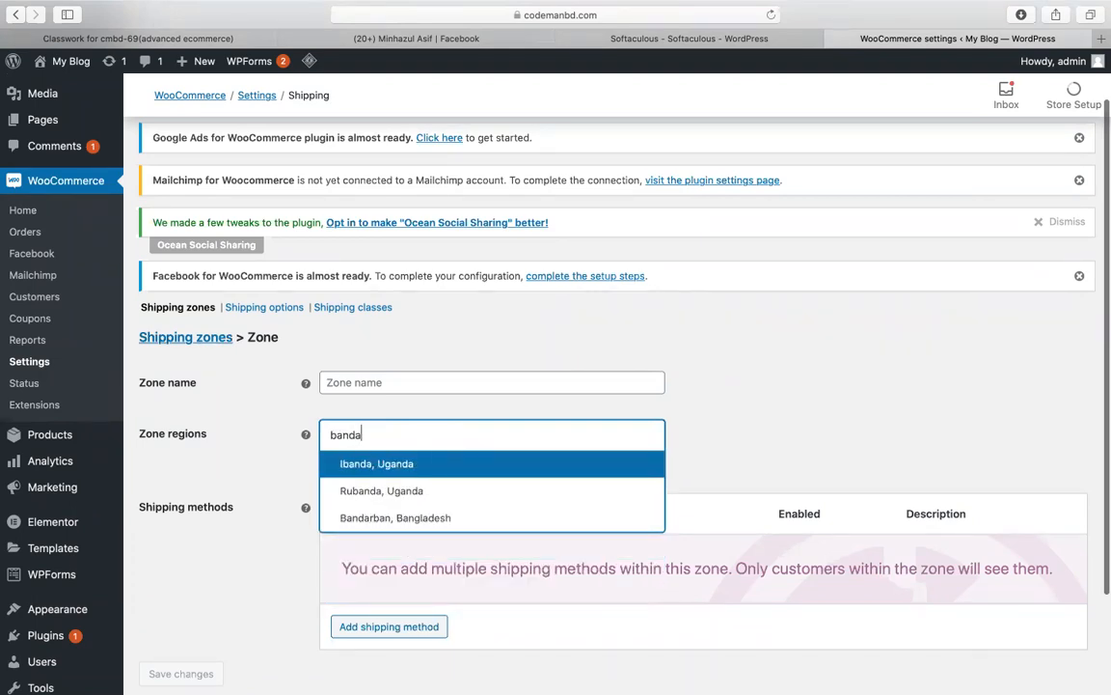
{"action": "left_click", "coordinate": [373, 518]}
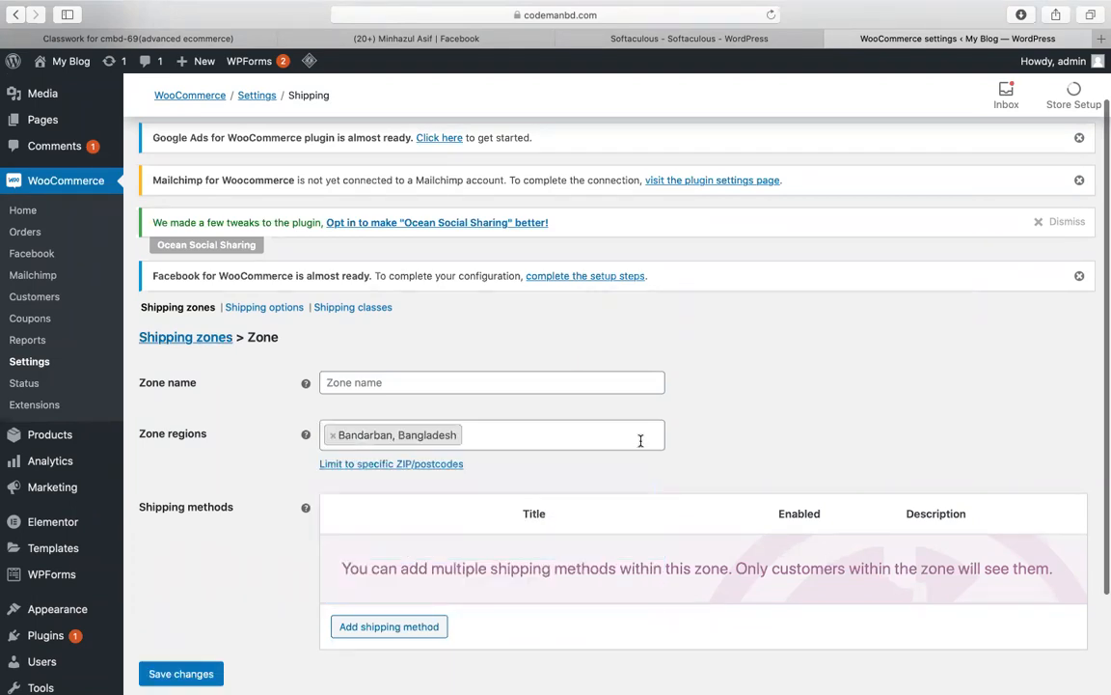
Step: Name the zone 'bandarban' and add a Flat rate shipping method to it
{"action": "left_click", "coordinate": [534, 384]}
{"action": "type", "text": "ban"}
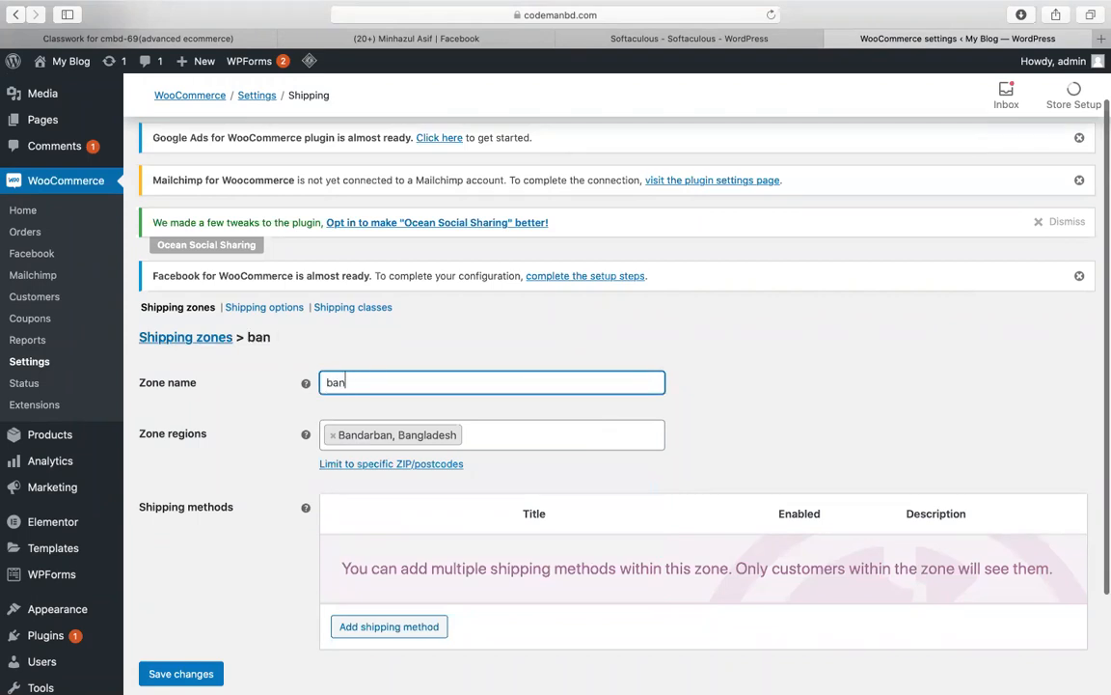
{"action": "type", "text": "darban"}
{"action": "left_click", "coordinate": [362, 637]}
{"action": "left_click", "coordinate": [427, 368]}
{"action": "left_click", "coordinate": [426, 369]}
{"action": "left_click", "coordinate": [718, 444]}
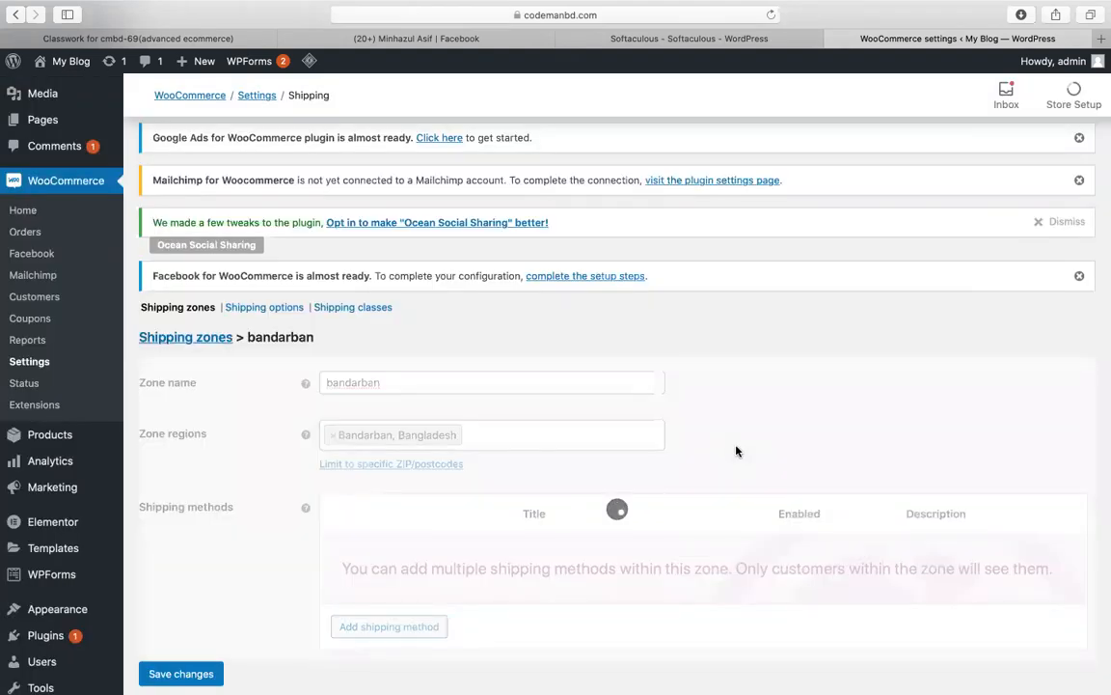
{"action": "scroll", "coordinate": [736, 451], "scroll_direction": "down", "scroll_amount": 1}
{"action": "scroll", "coordinate": [736, 451], "scroll_direction": "down", "scroll_amount": 2}
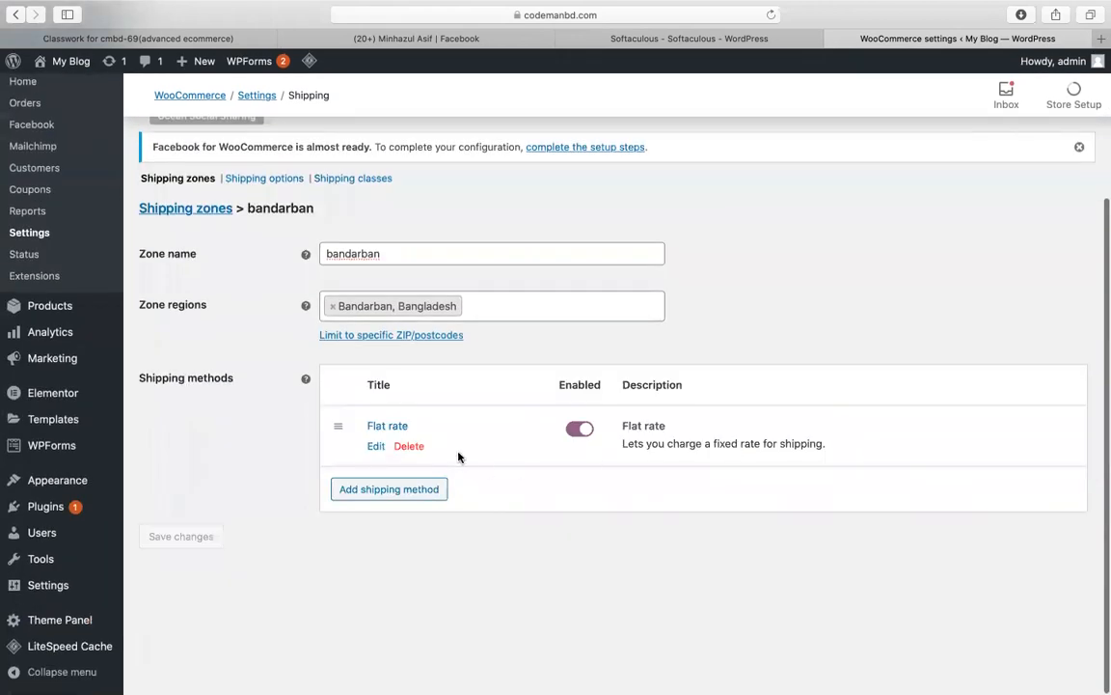
Step: Set the Flat rate method's cost to 15 and save it
{"action": "left_click", "coordinate": [375, 446]}
{"action": "double_click", "coordinate": [432, 420]}
{"action": "type", "text": "15"}
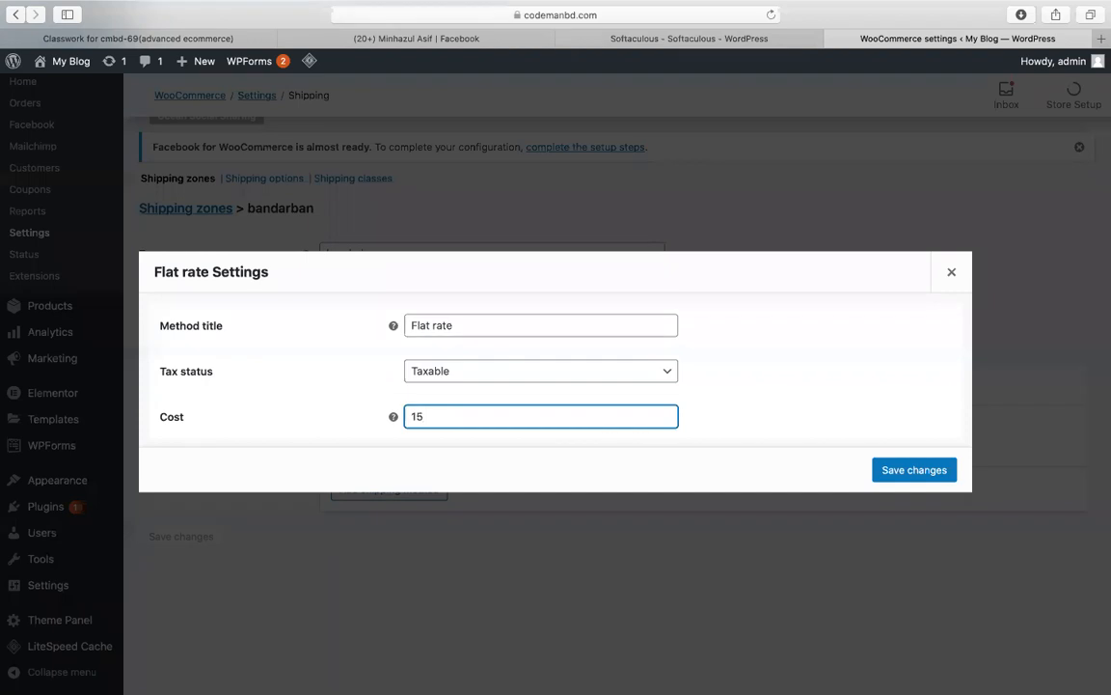
{"action": "left_click", "coordinate": [897, 470]}
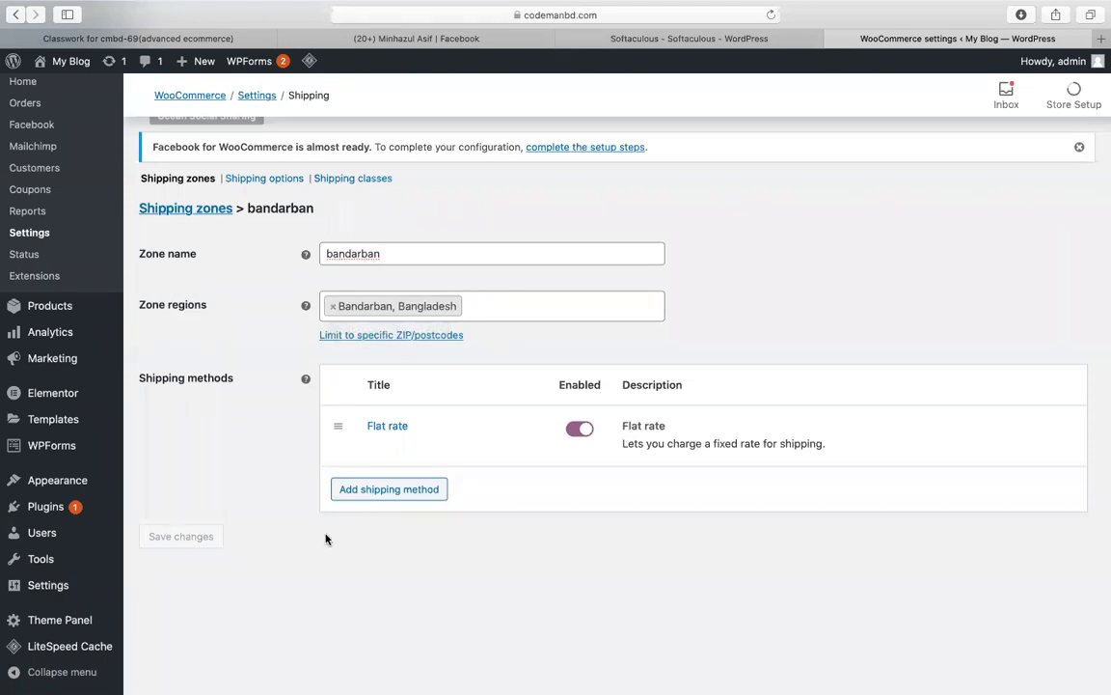
Step: Replace the zone region Bandarban, Bangladesh with Béjaïa, Algeria and save the zone
{"action": "left_click", "coordinate": [515, 304]}
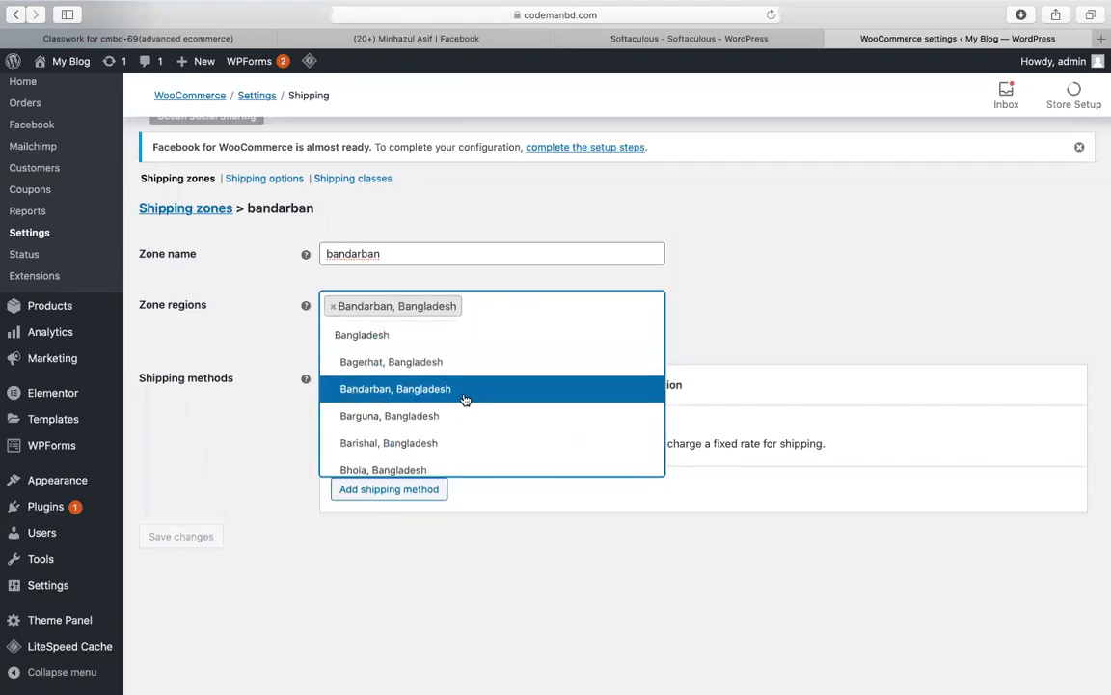
{"action": "left_click", "coordinate": [464, 390]}
{"action": "left_click", "coordinate": [518, 303]}
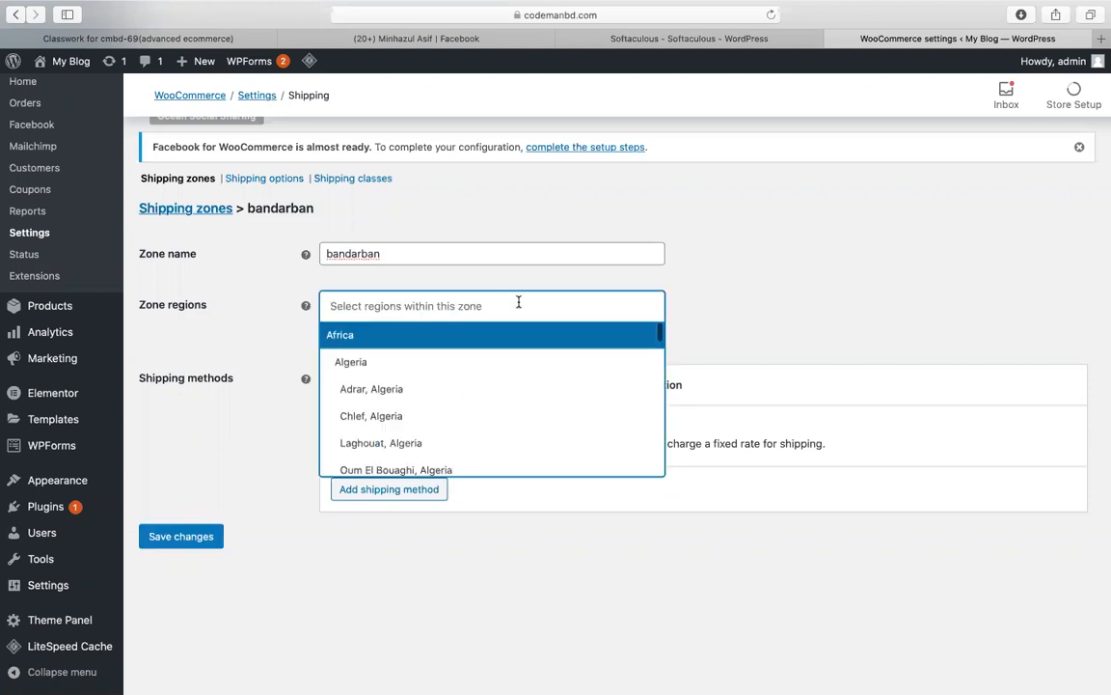
{"action": "scroll", "coordinate": [417, 399], "scroll_direction": "down", "scroll_amount": 1}
{"action": "scroll", "coordinate": [417, 399], "scroll_direction": "down", "scroll_amount": 3}
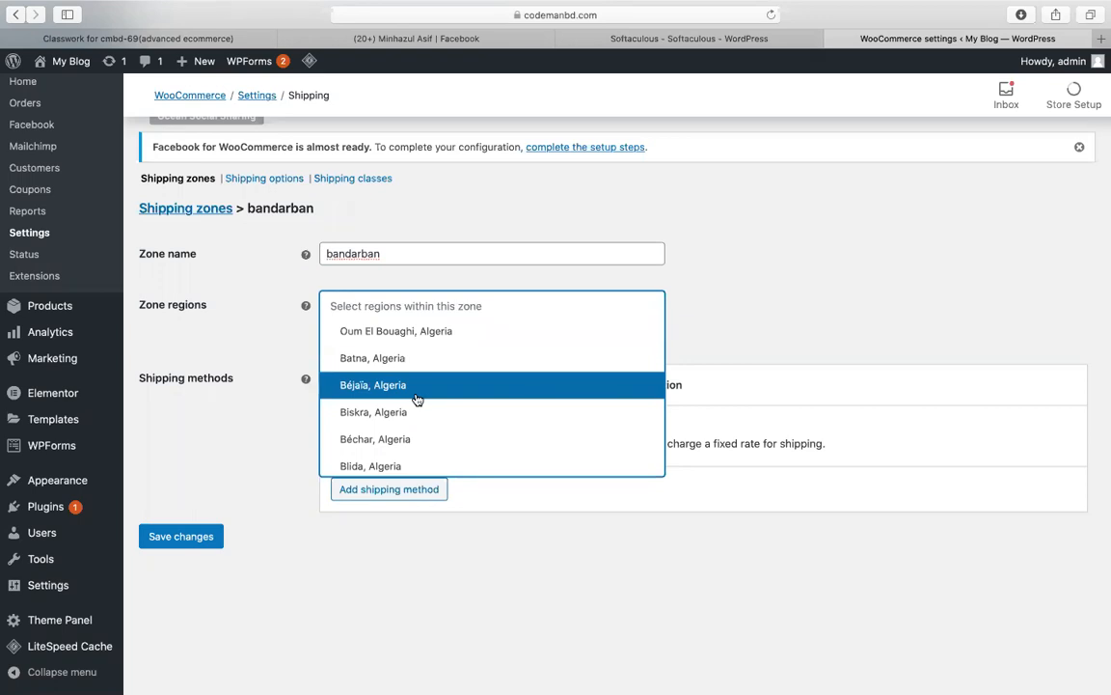
{"action": "left_click", "coordinate": [417, 384]}
{"action": "left_click", "coordinate": [161, 536]}
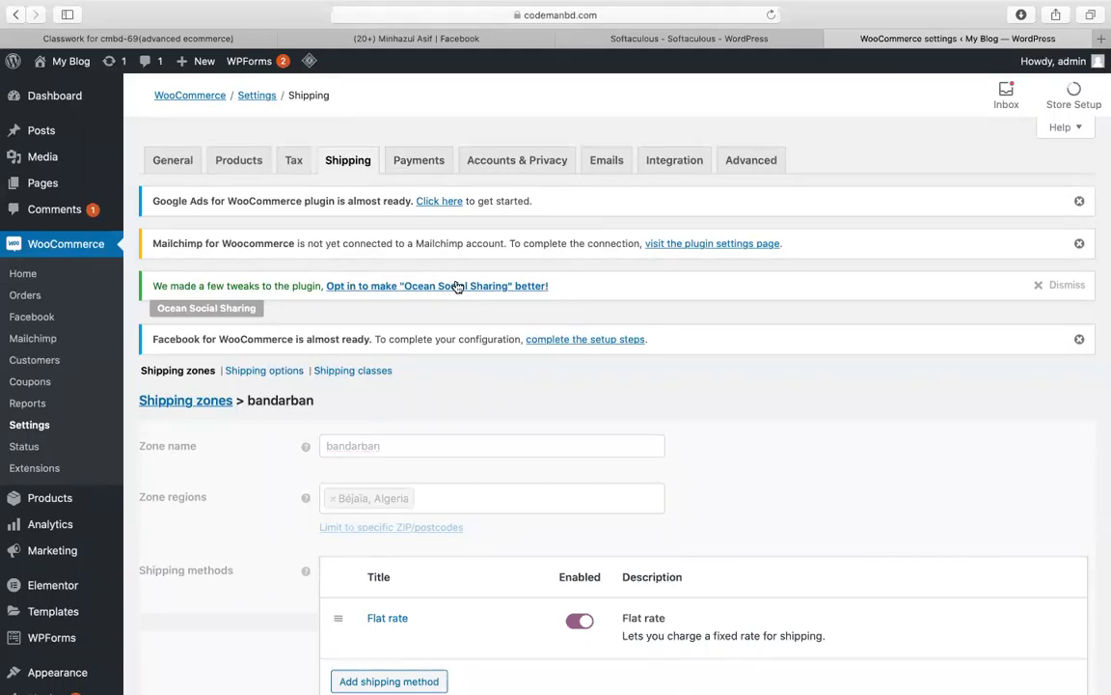
Step: Dismiss the Ocean Social Sharing, Facebook, Mailchimp and Google Ads notices, confirming the permanent dismissal
{"action": "left_click", "coordinate": [1063, 287]}
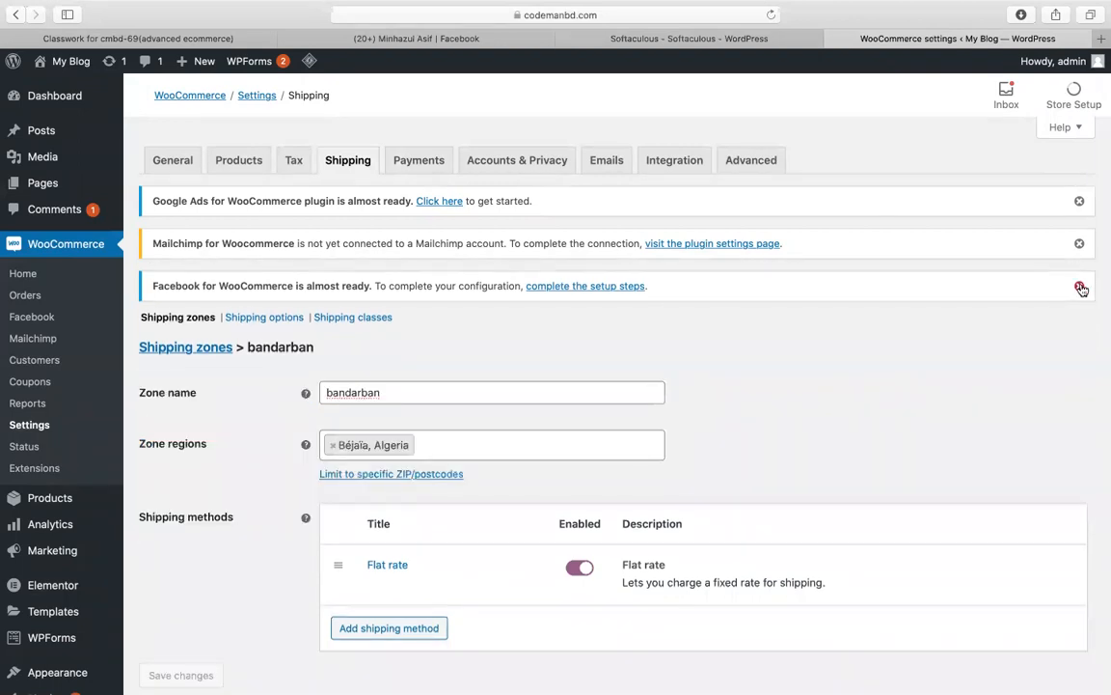
{"action": "left_click", "coordinate": [1080, 288]}
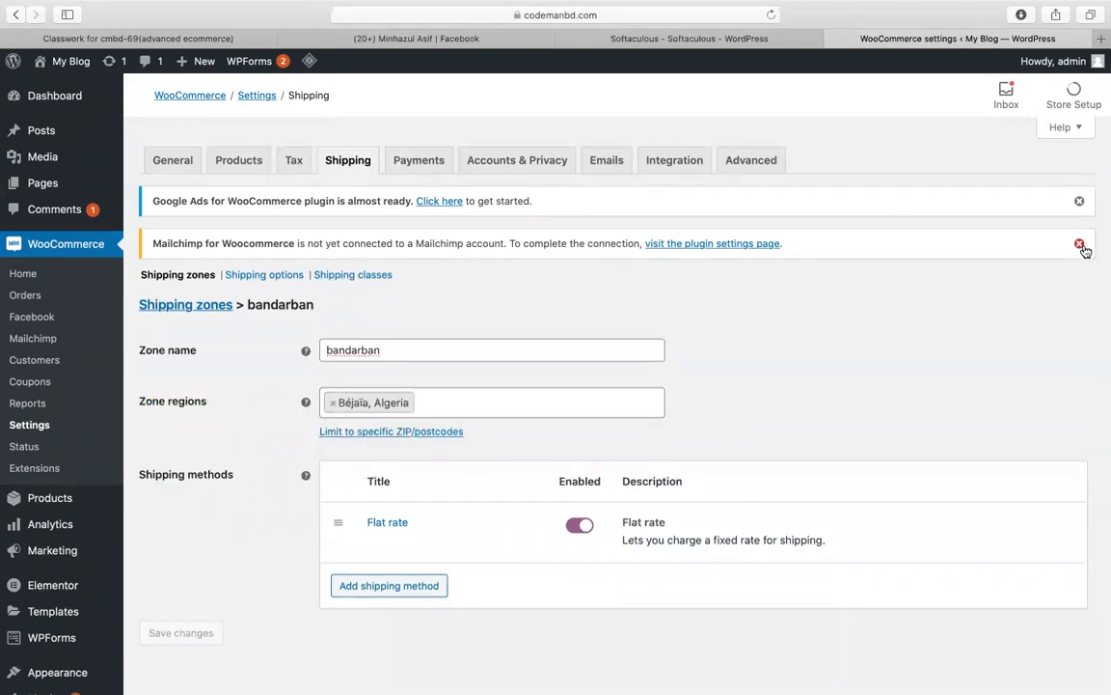
{"action": "left_click", "coordinate": [1080, 243]}
{"action": "left_click", "coordinate": [1080, 203]}
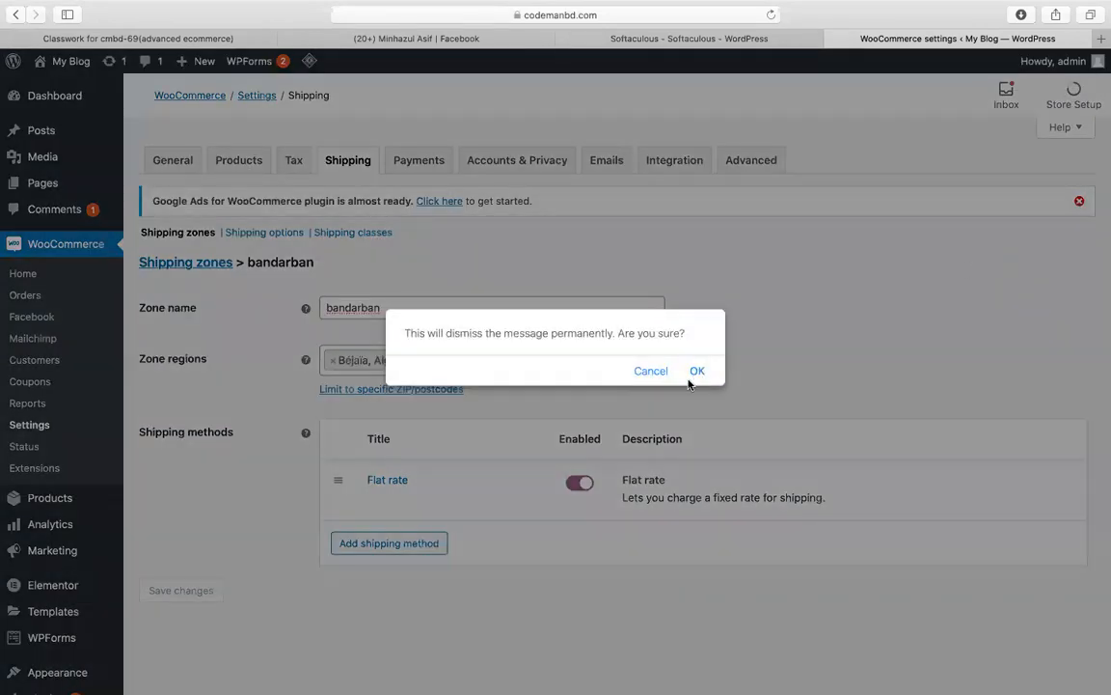
{"action": "left_click", "coordinate": [644, 371]}
{"action": "scroll", "coordinate": [328, 183], "scroll_direction": "up", "scroll_amount": 2}
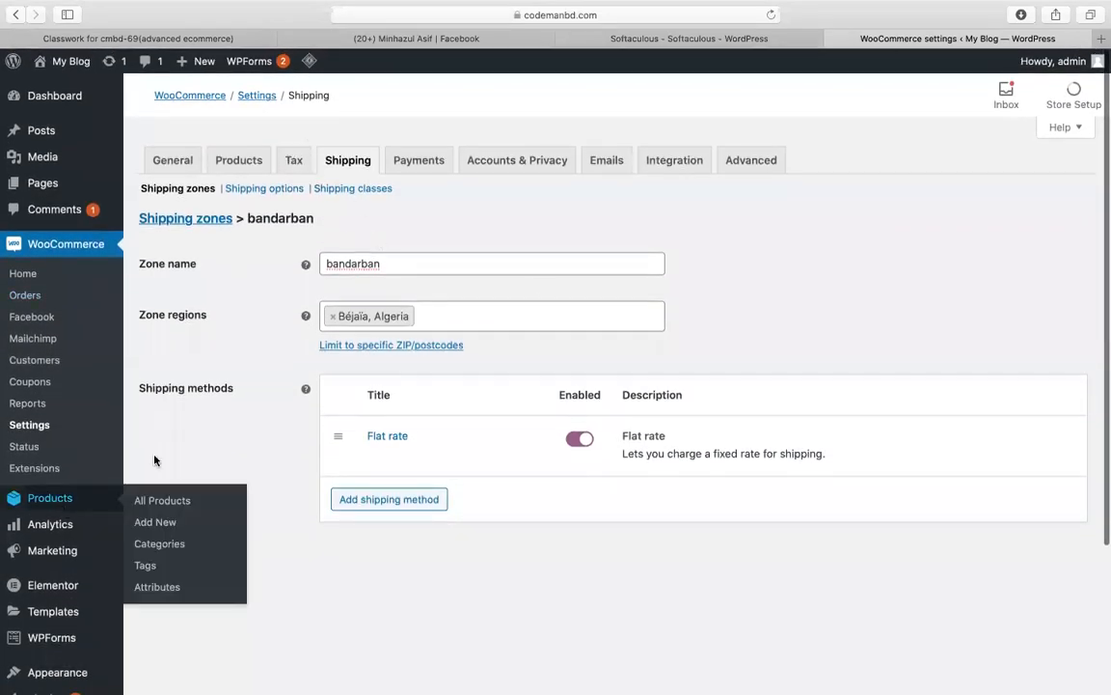
{"action": "scroll", "coordinate": [693, 326], "scroll_direction": "down", "scroll_amount": 4}
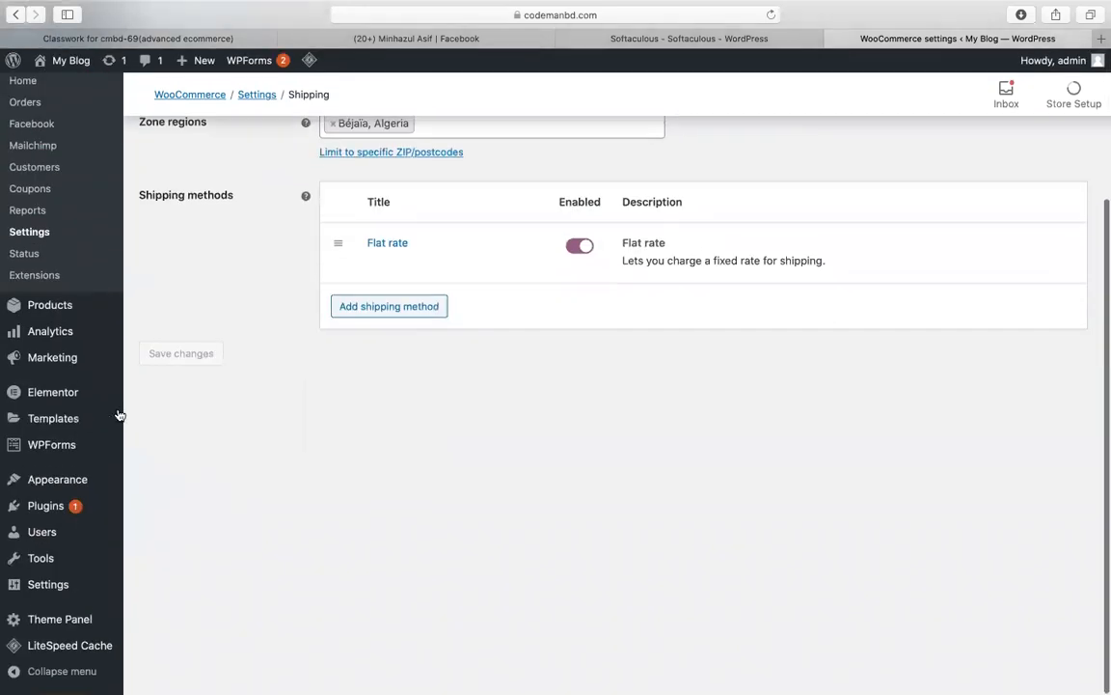
{"action": "scroll", "coordinate": [50, 345], "scroll_direction": "up", "scroll_amount": 4}
{"action": "scroll", "coordinate": [69, 421], "scroll_direction": "down", "scroll_amount": 4}
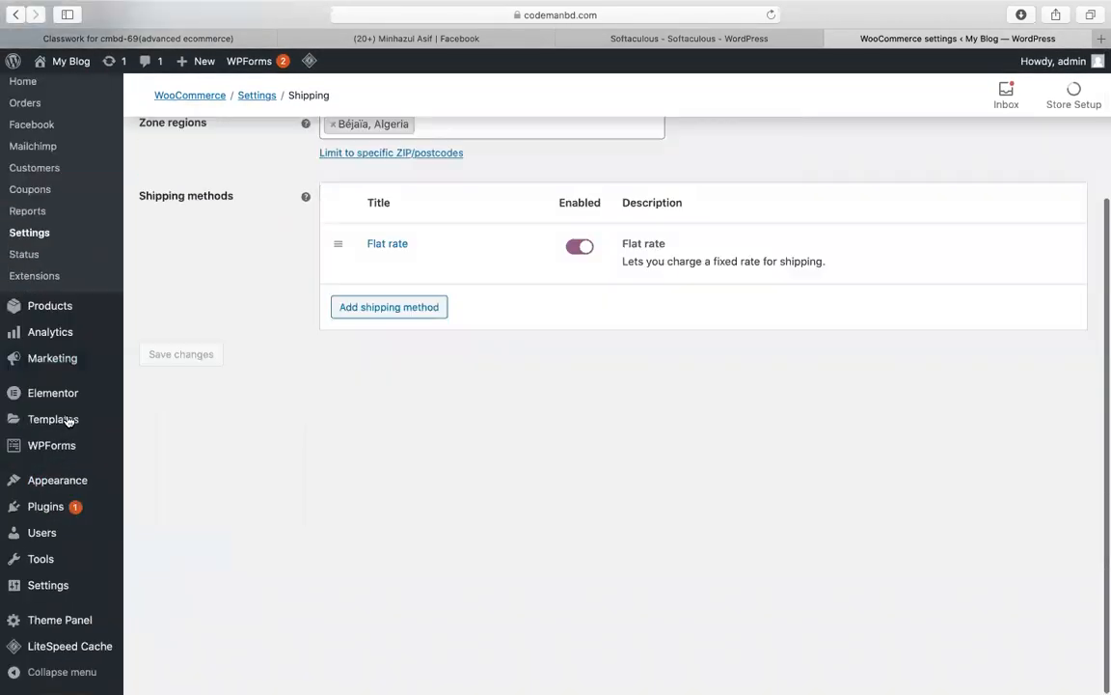
Step: Search new plugins for 'stripe', then install and activate WooCommerce Stripe Payment Gateway
{"action": "mouse_move", "coordinate": [108, 514]}
{"action": "left_click", "coordinate": [175, 531]}
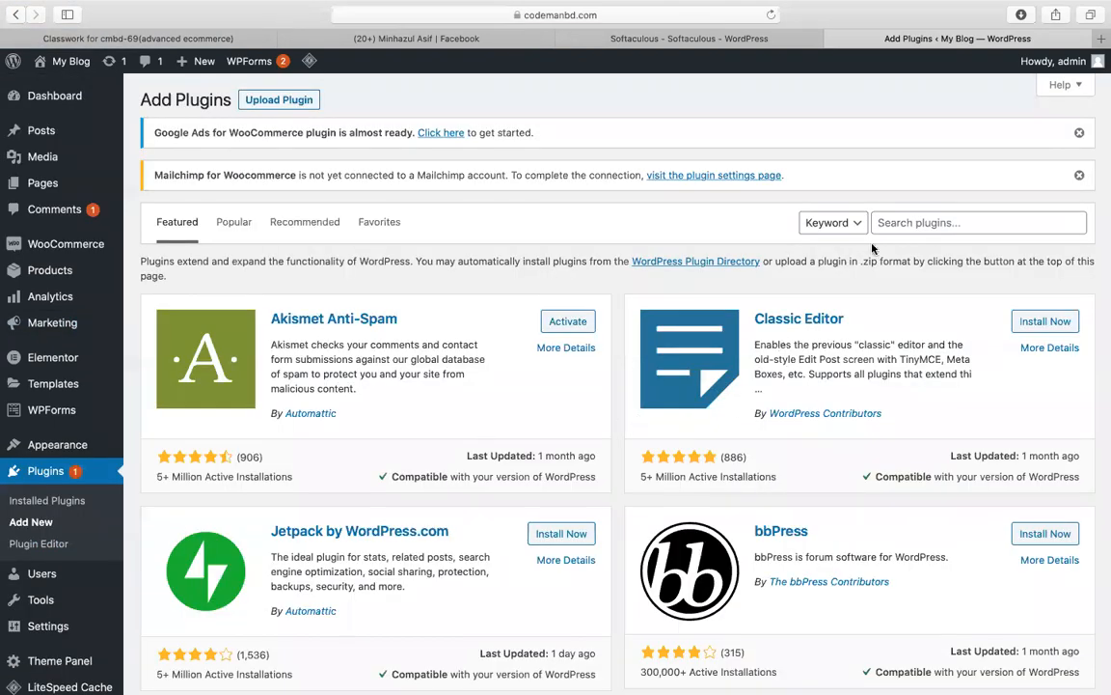
{"action": "left_click", "coordinate": [897, 223]}
{"action": "type", "text": "stripe"}
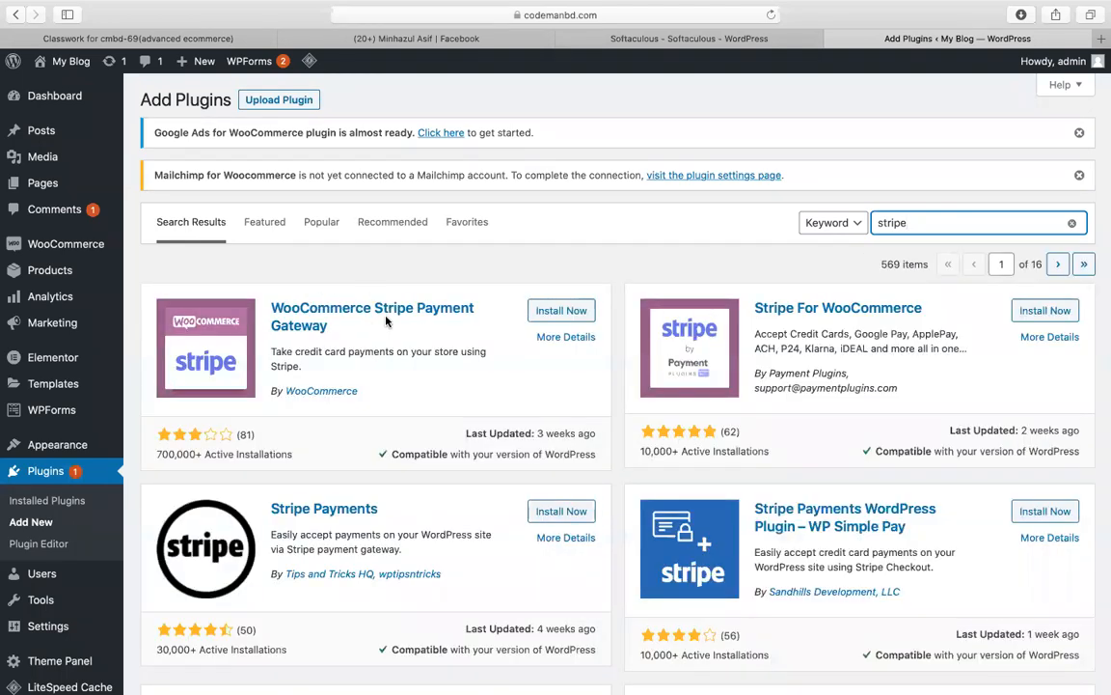
{"action": "left_click", "coordinate": [559, 312]}
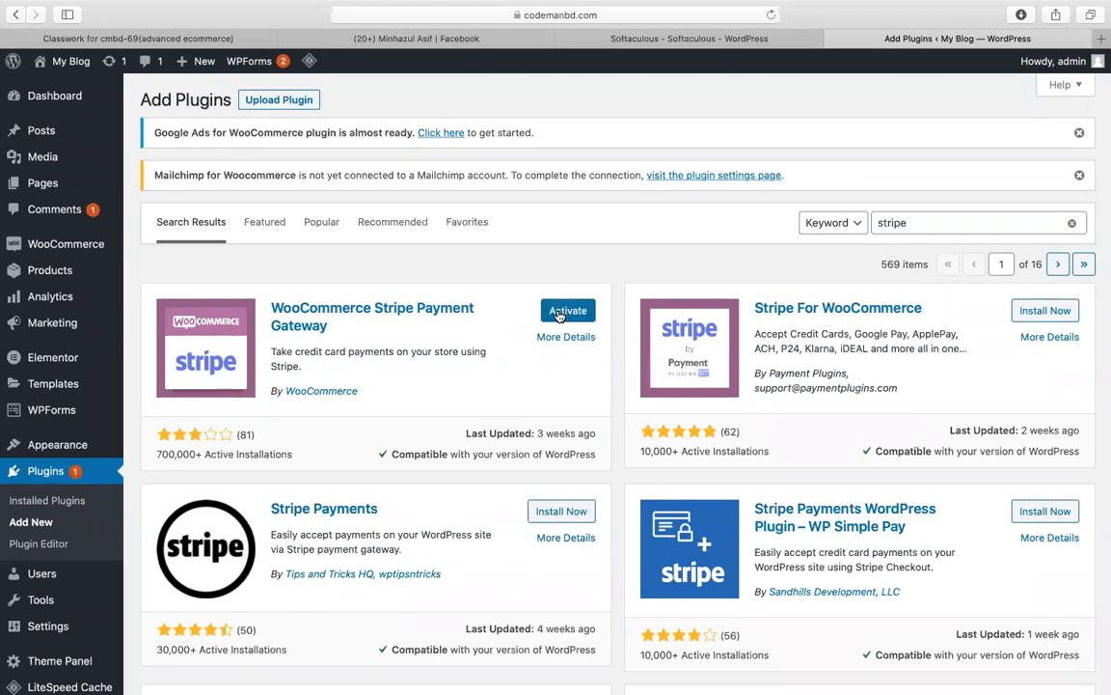
{"action": "left_click", "coordinate": [559, 316]}
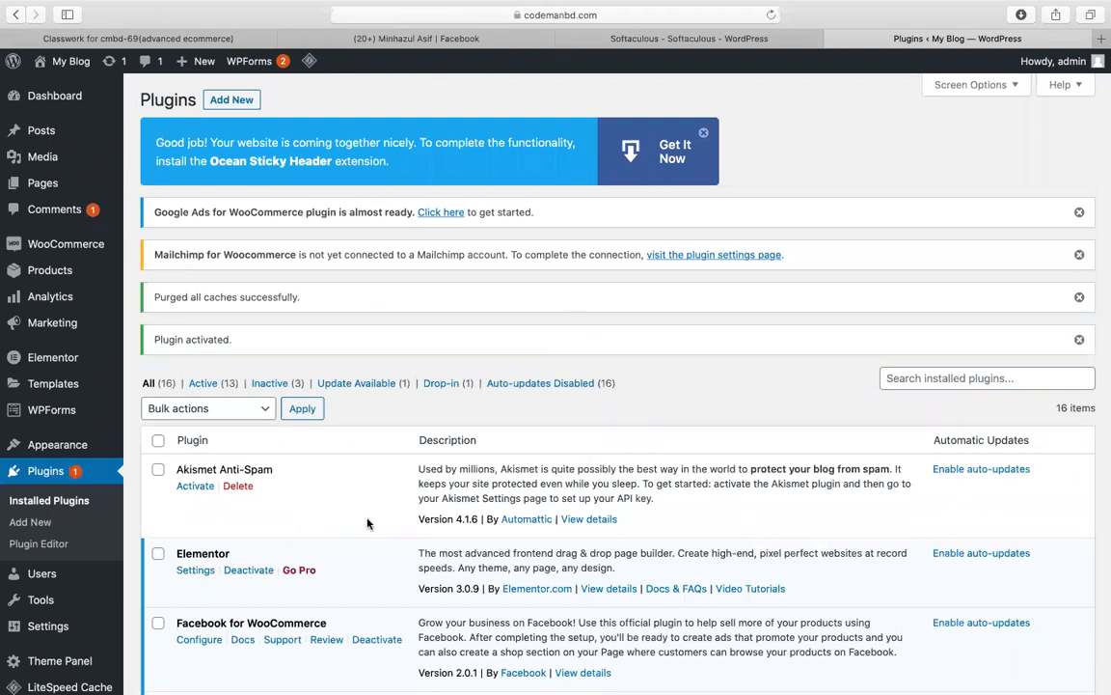
Step: Open WooCommerce > Settings from the admin sidebar to reach the General store settings
{"action": "scroll", "coordinate": [574, 329], "scroll_direction": "down", "scroll_amount": 5}
{"action": "scroll", "coordinate": [367, 524], "scroll_direction": "up", "scroll_amount": 3}
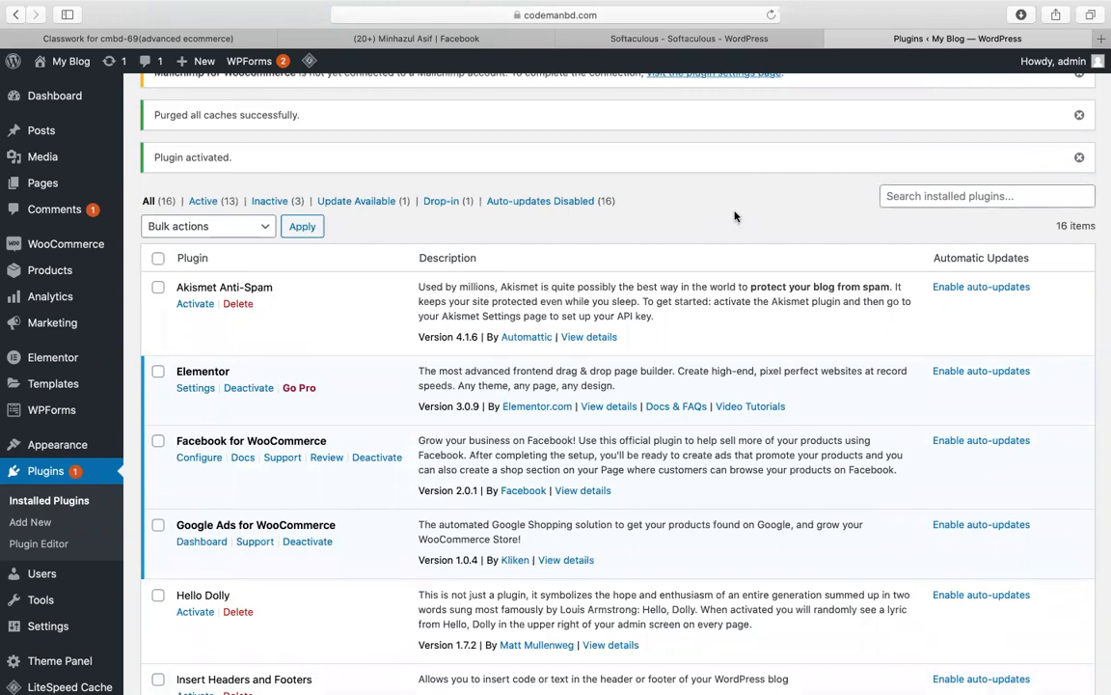
{"action": "scroll", "coordinate": [733, 217], "scroll_direction": "down", "scroll_amount": 5}
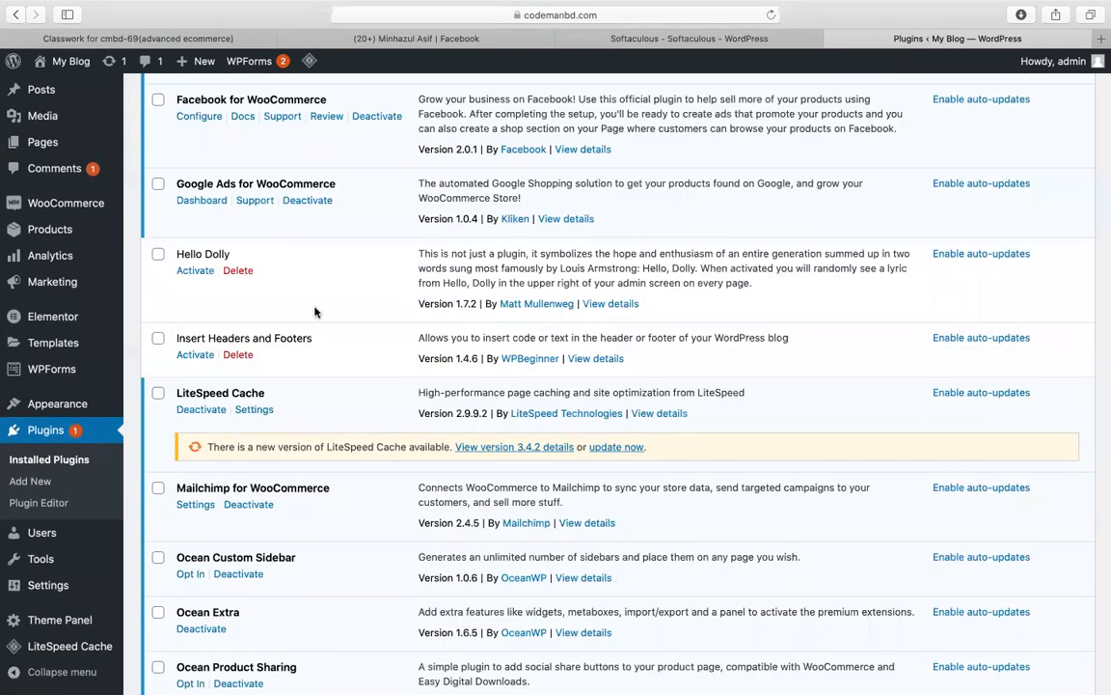
{"action": "mouse_move", "coordinate": [65, 198]}
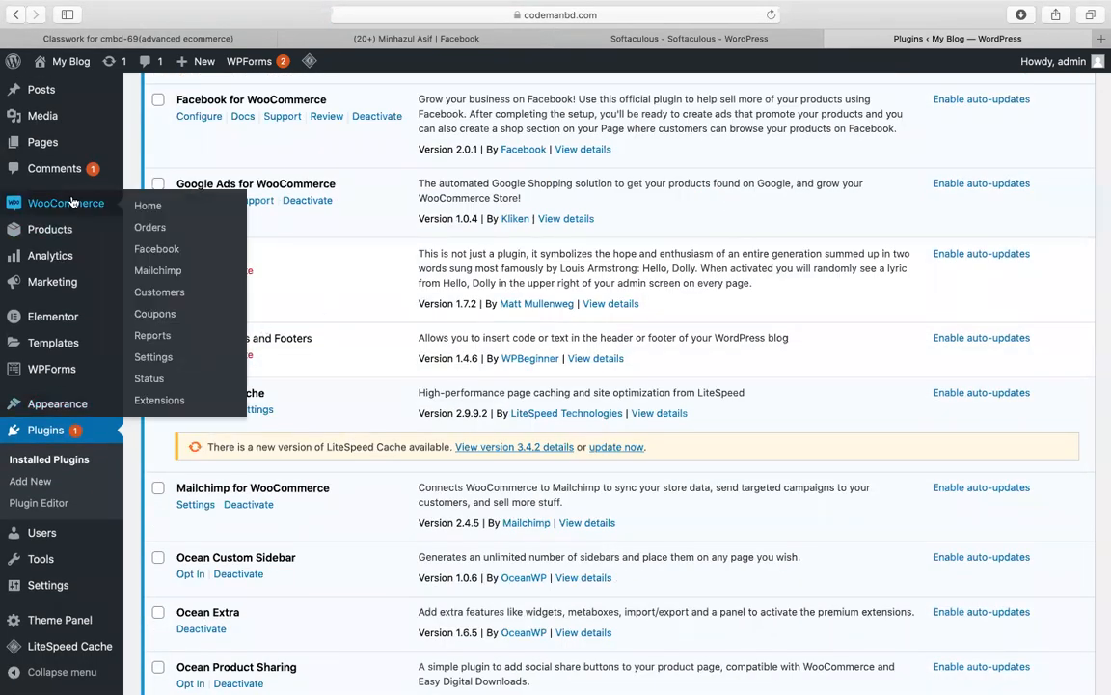
{"action": "left_click", "coordinate": [155, 357]}
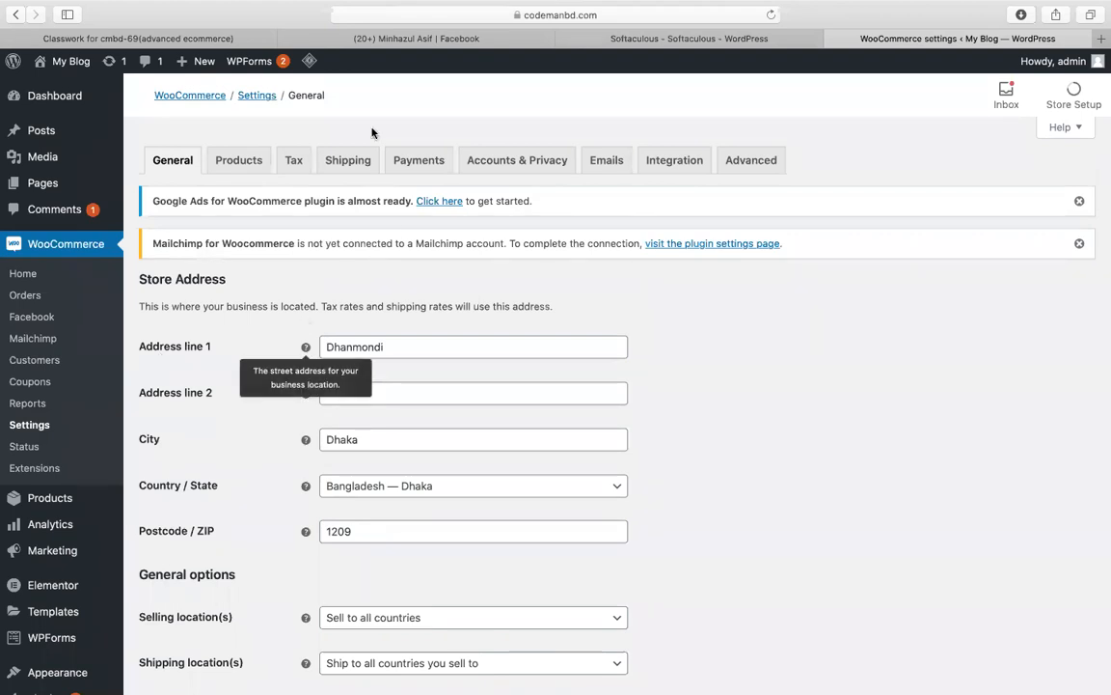
Step: In the Payments settings, switch on the Stripe – Credit Card payment method
{"action": "left_click", "coordinate": [419, 156]}
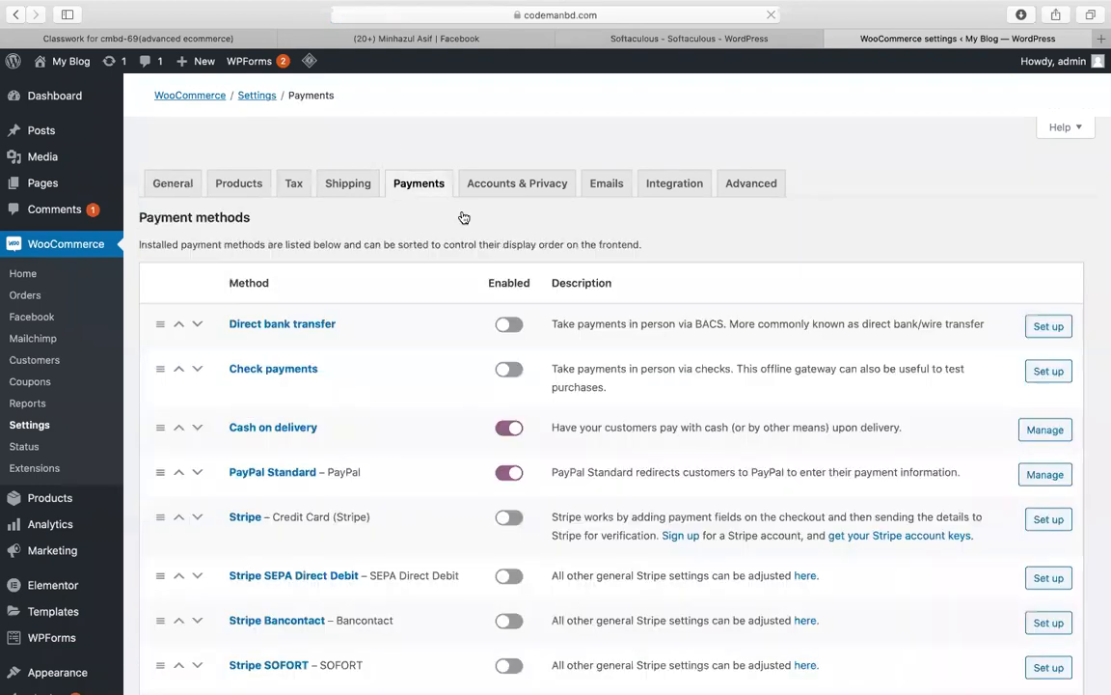
{"action": "scroll", "coordinate": [514, 251], "scroll_direction": "down", "scroll_amount": 5}
{"action": "scroll", "coordinate": [515, 267], "scroll_direction": "down", "scroll_amount": 1}
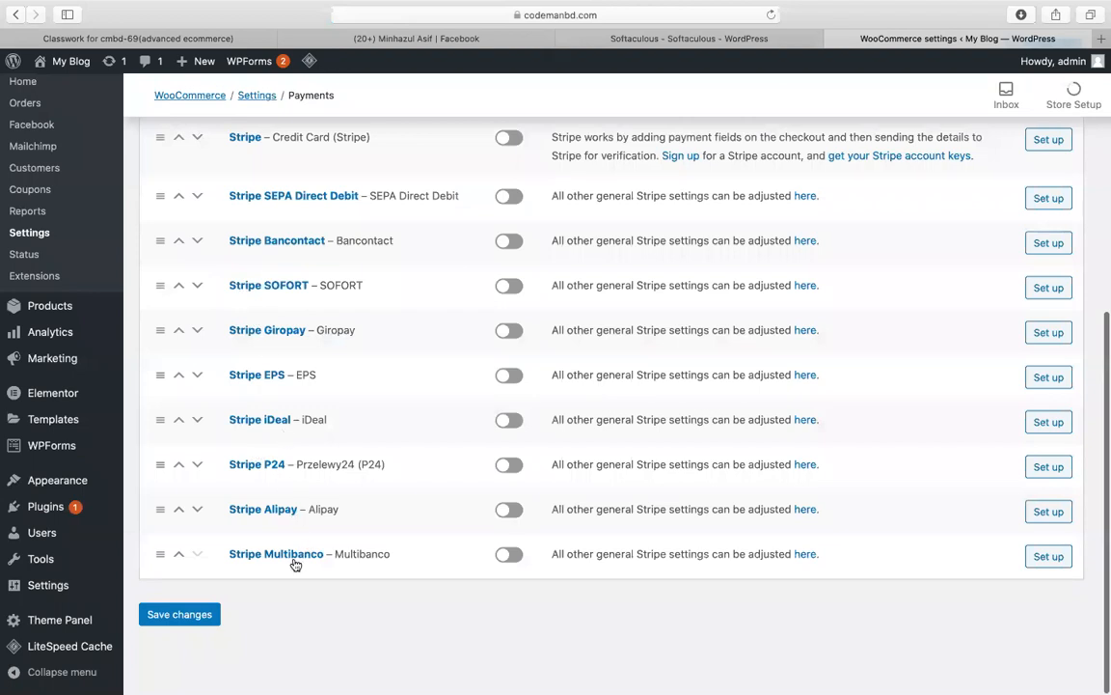
{"action": "scroll", "coordinate": [308, 333], "scroll_direction": "up", "scroll_amount": 2}
{"action": "scroll", "coordinate": [307, 338], "scroll_direction": "up", "scroll_amount": 4}
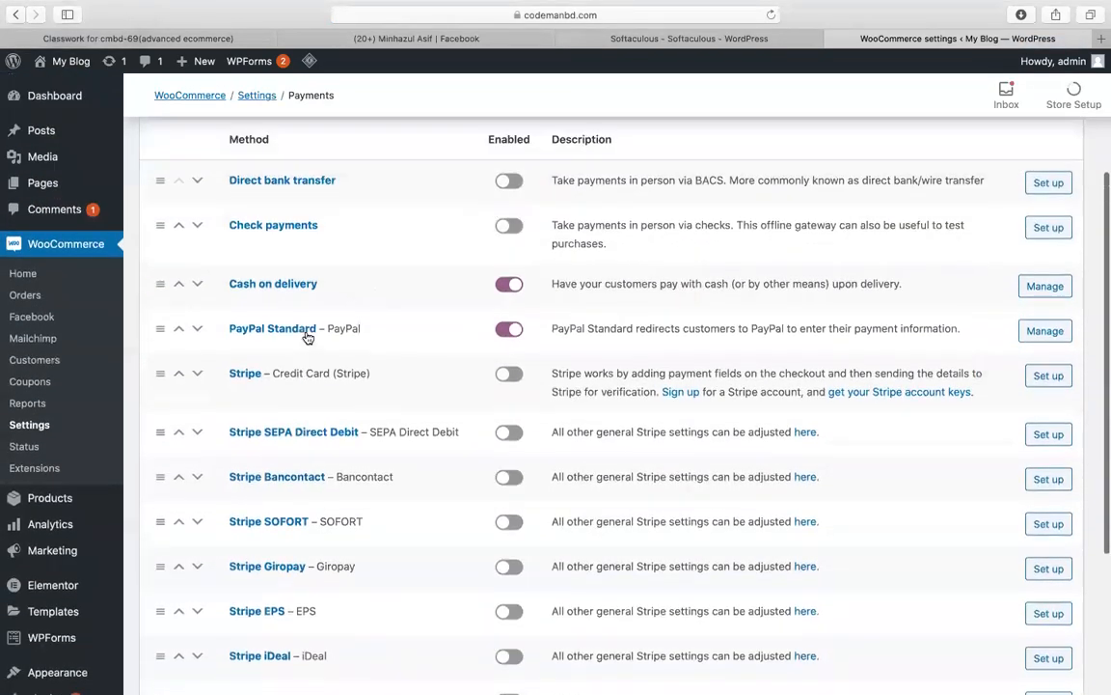
{"action": "left_click_drag", "start_coordinate": [375, 381], "coordinate": [272, 380]}
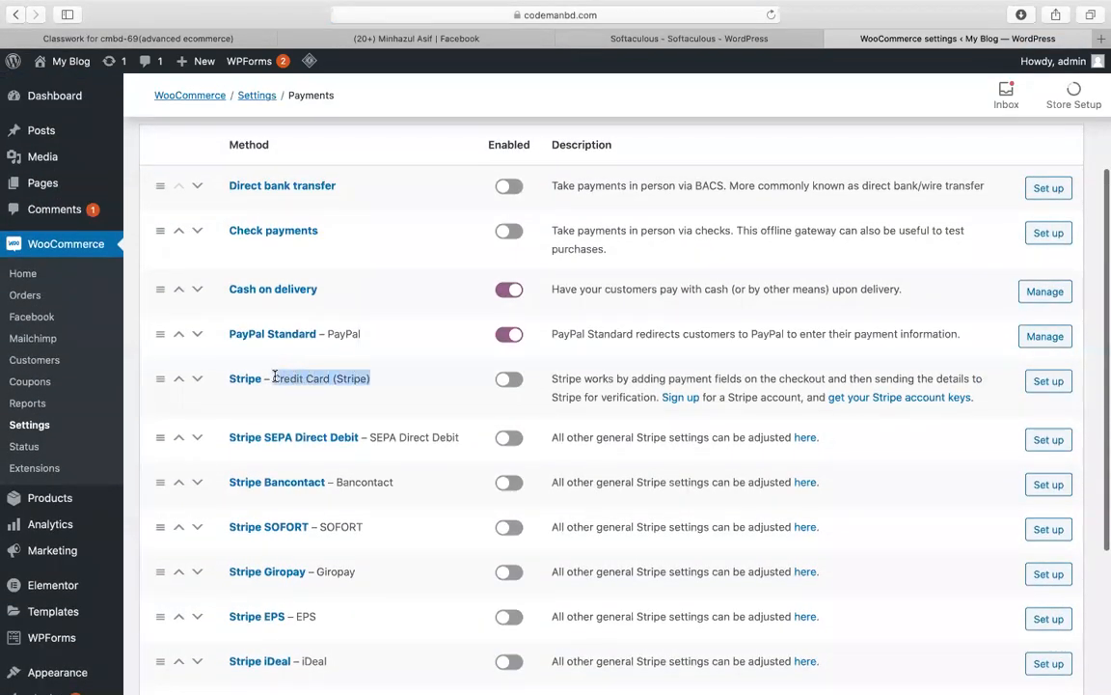
{"action": "left_click", "coordinate": [508, 379]}
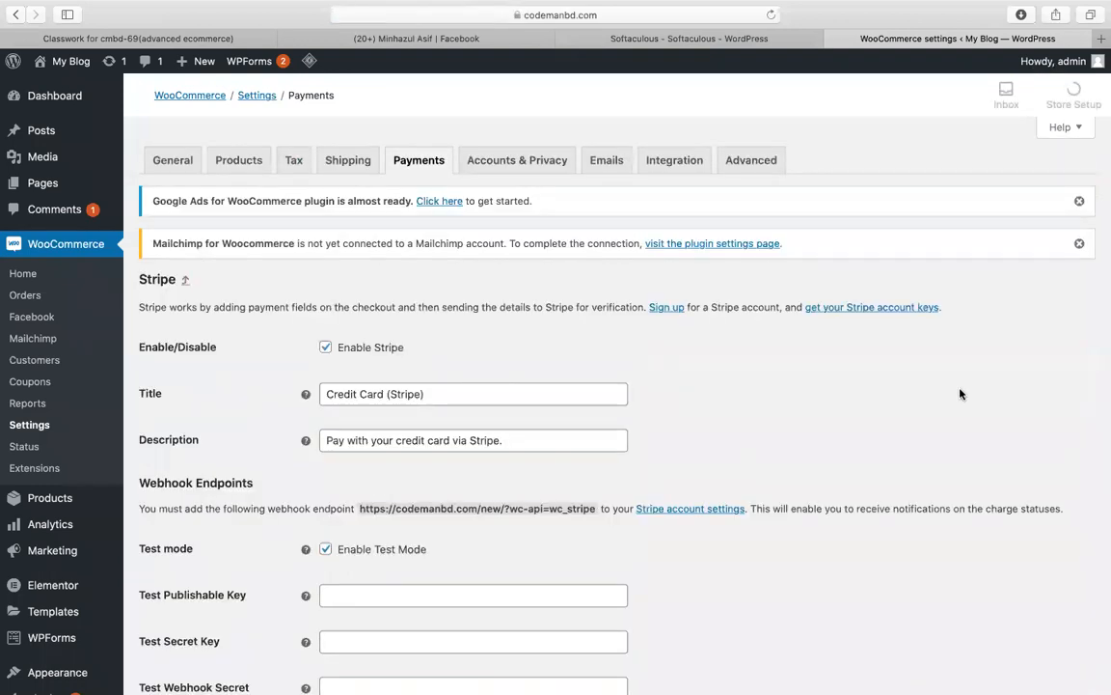
Step: Open a new browser tab beside the WordPress settings
{"action": "scroll", "coordinate": [960, 394], "scroll_direction": "down", "scroll_amount": 5}
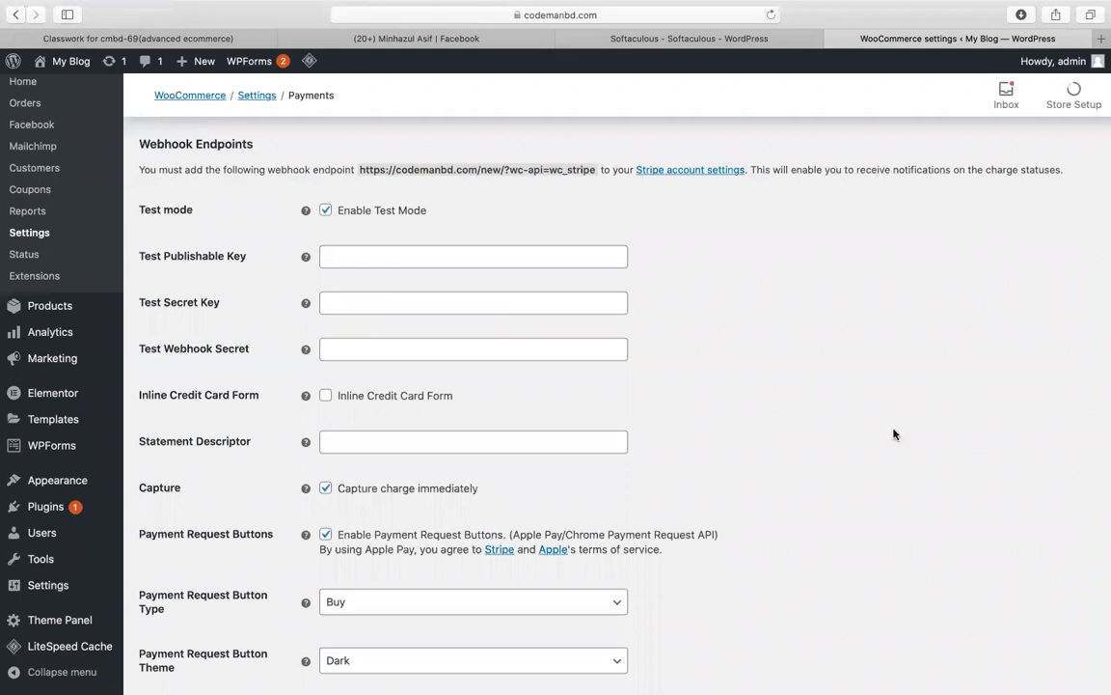
{"action": "left_click", "coordinate": [1101, 38]}
Step: Load stripe.com in the new tab and go to Stripe's sign-in page
{"action": "type", "text": "stripe.com"}
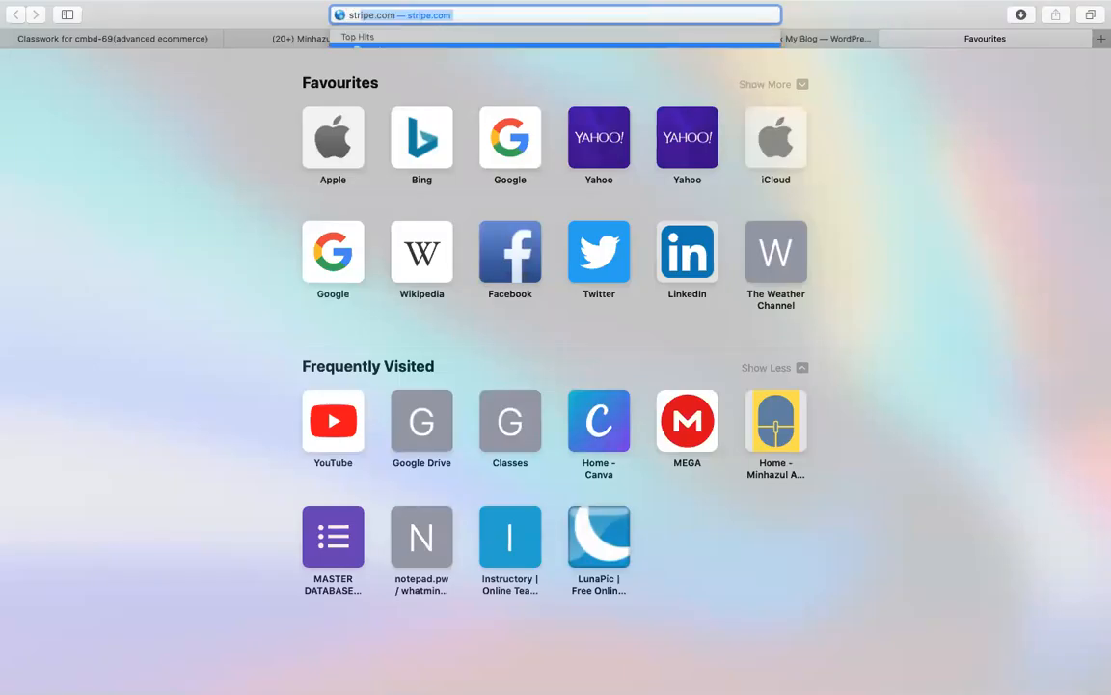
{"action": "key", "text": "Return"}
{"action": "left_click", "coordinate": [845, 41]}
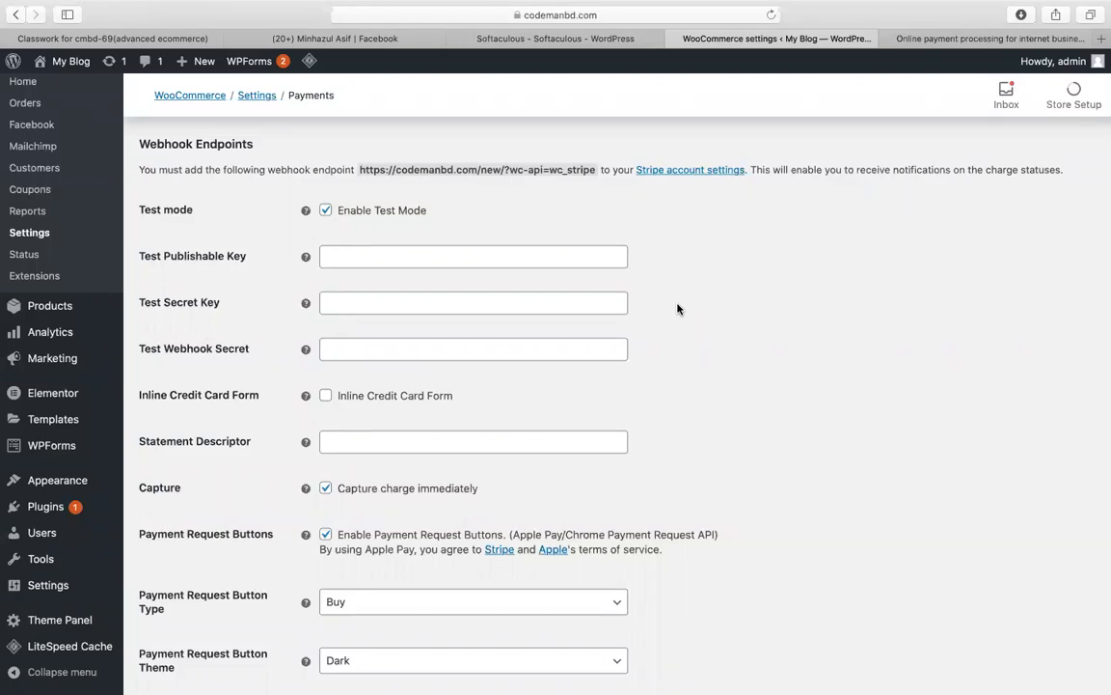
{"action": "left_click", "coordinate": [960, 38]}
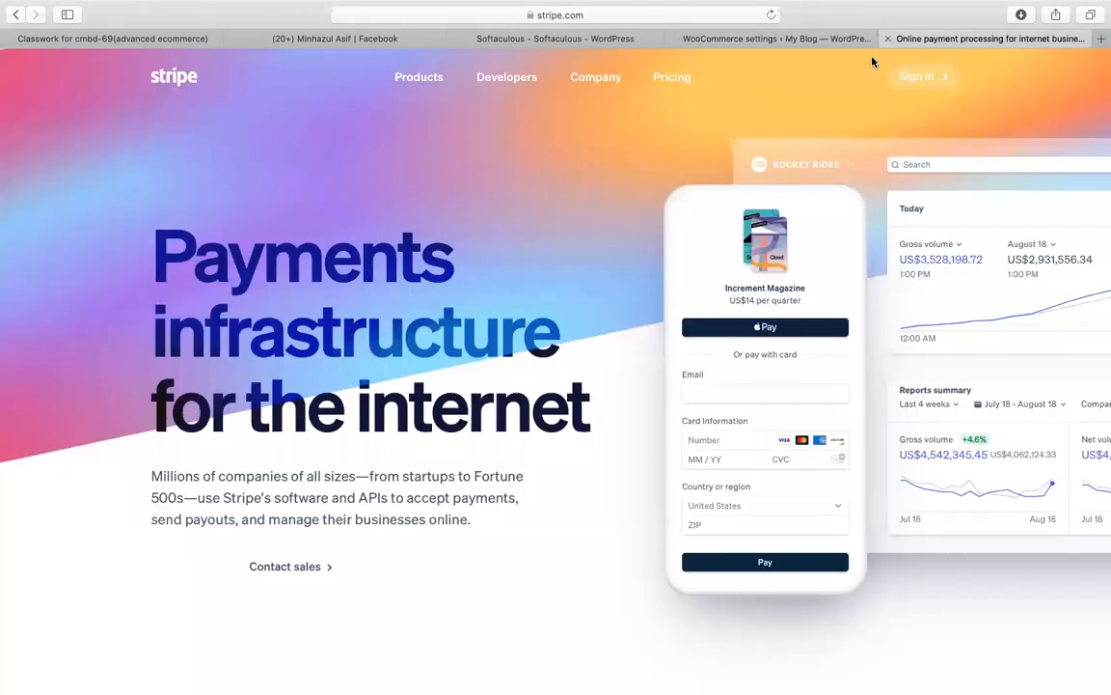
{"action": "left_click", "coordinate": [920, 82]}
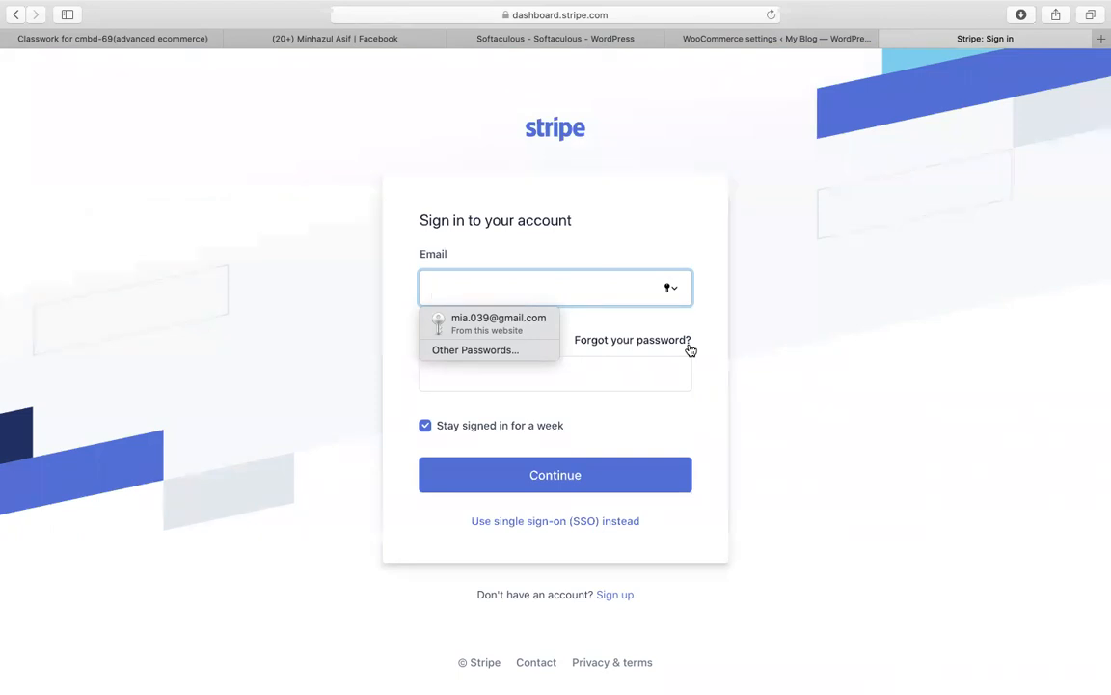
{"action": "key", "text": "XF86AudioRaiseVolume"}
Step: Sign in to Stripe with the saved login, reveal the test API keys and copy the publishable key
{"action": "left_click", "coordinate": [458, 325]}
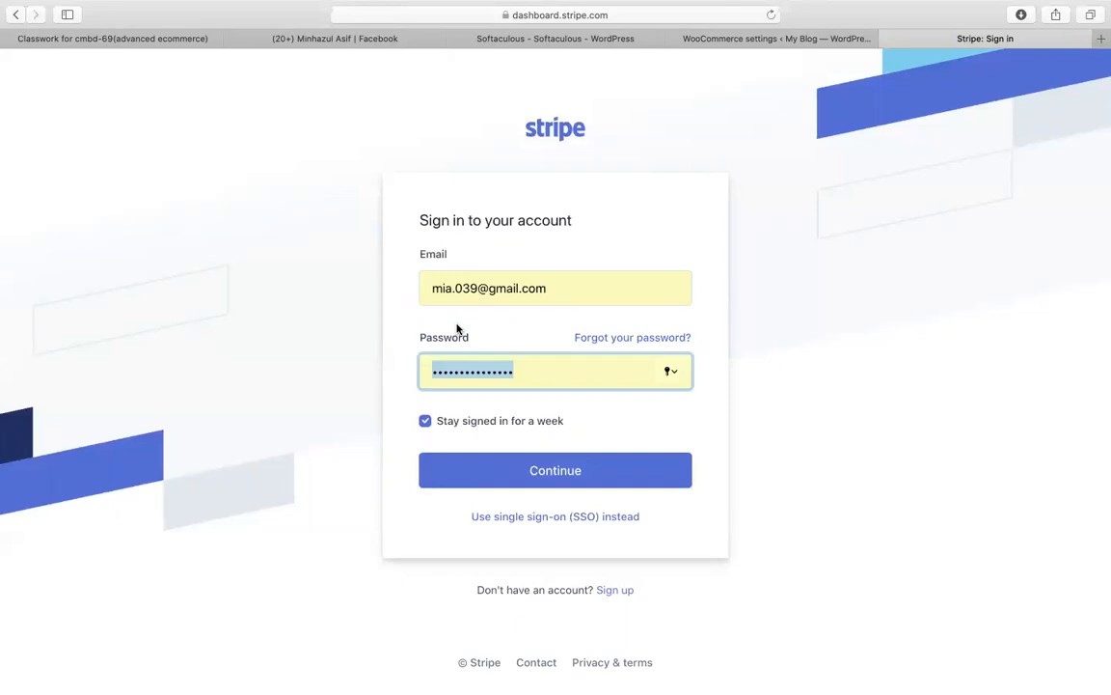
{"action": "left_click", "coordinate": [614, 487]}
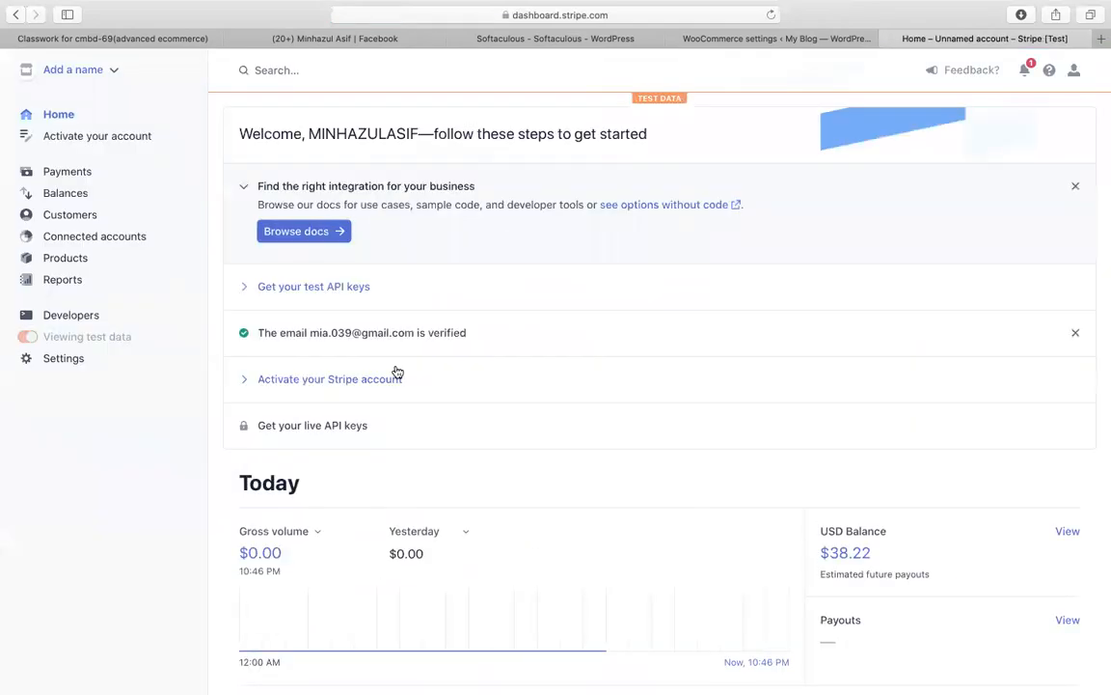
{"action": "left_click", "coordinate": [314, 287]}
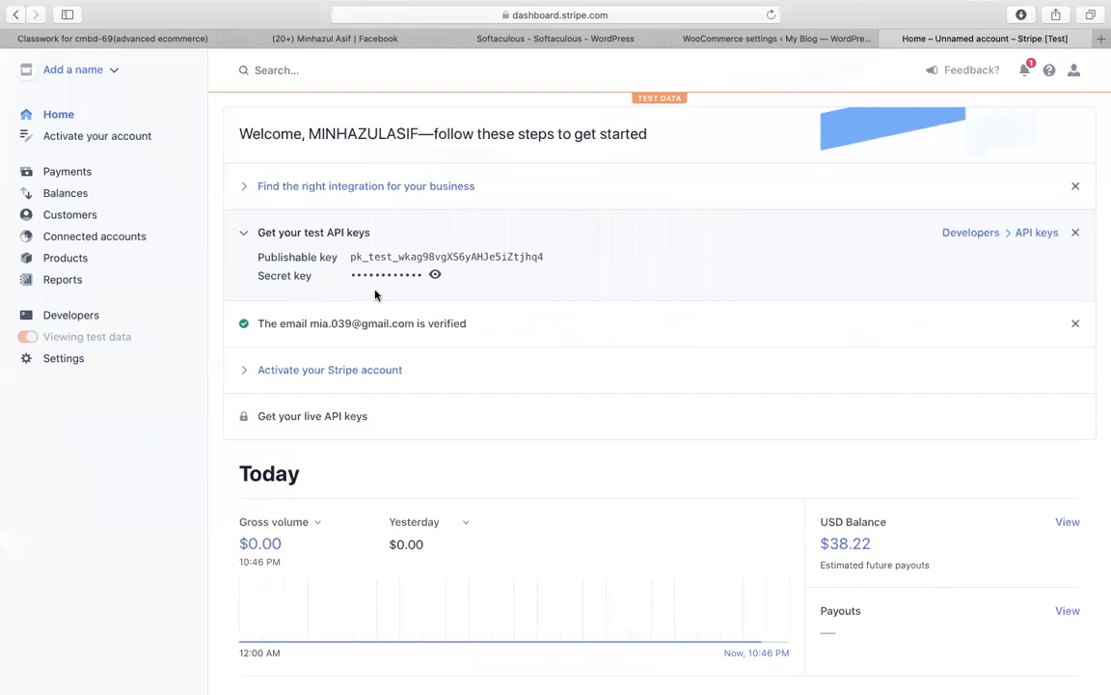
{"action": "left_click", "coordinate": [435, 274]}
{"action": "left_click", "coordinate": [436, 275]}
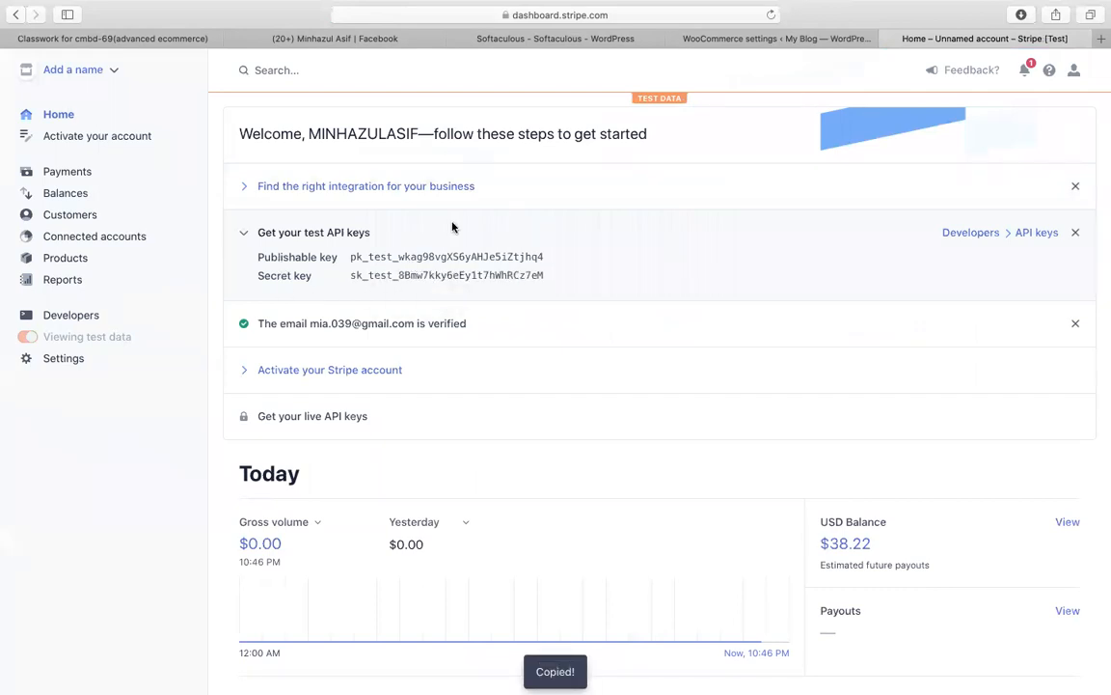
{"action": "left_click", "coordinate": [708, 42]}
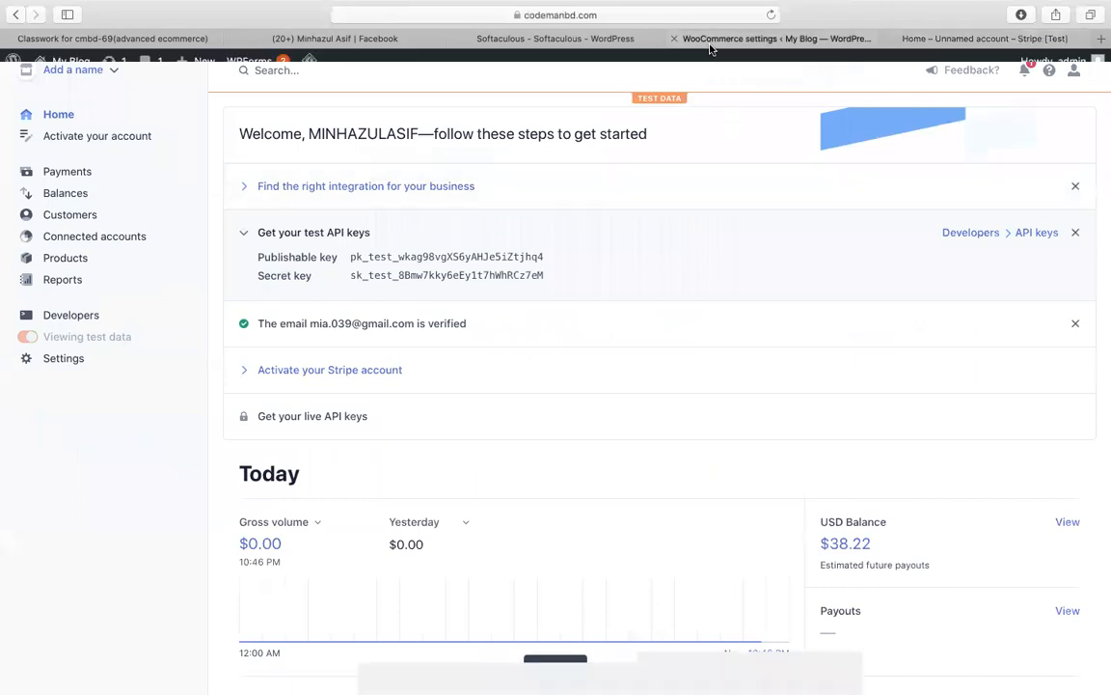
Step: Paste the Stripe test publishable key and the copied test secret key into their fields
{"action": "left_click", "coordinate": [363, 257]}
{"action": "key", "text": "super+v"}
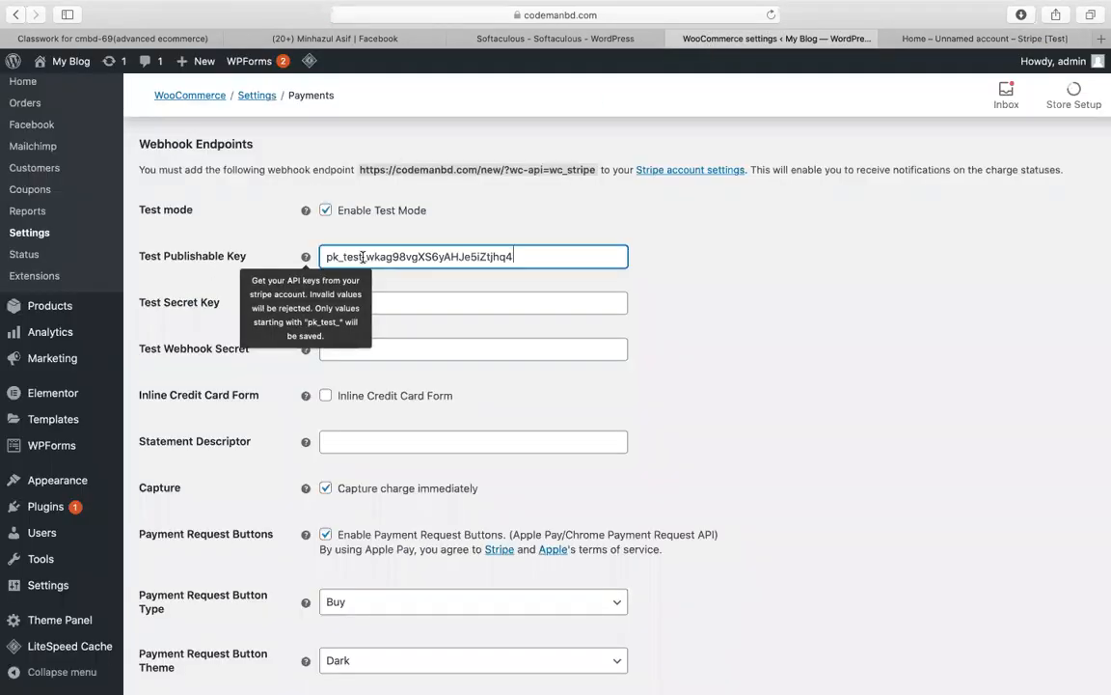
{"action": "left_click", "coordinate": [510, 300]}
{"action": "left_click", "coordinate": [712, 345]}
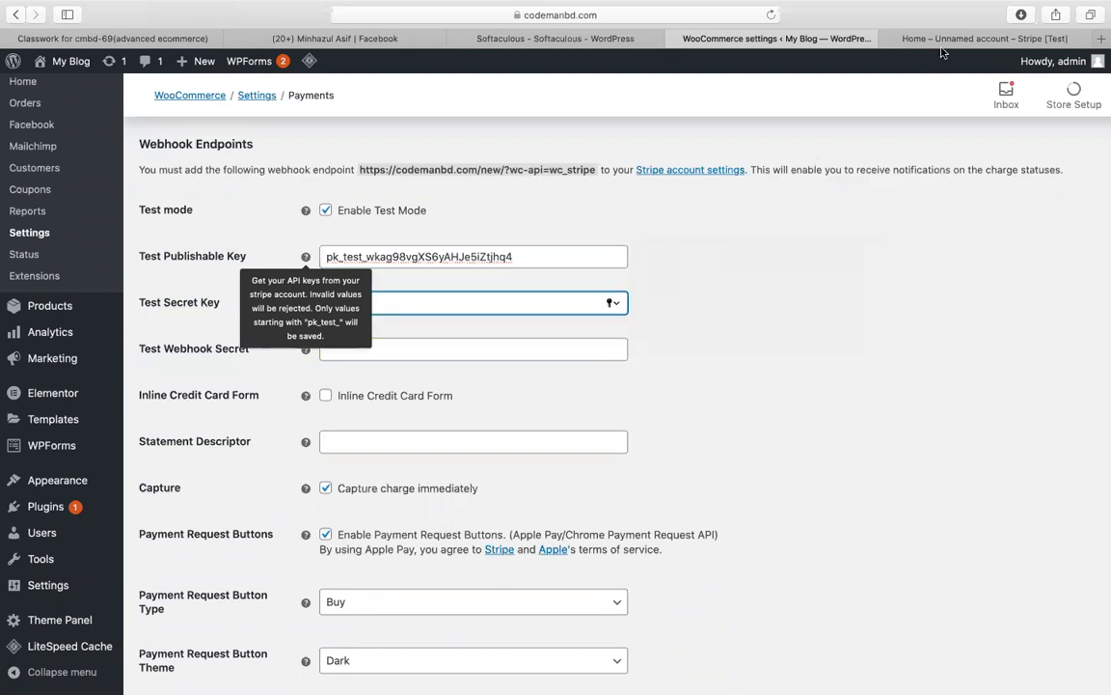
{"action": "left_click", "coordinate": [943, 41]}
{"action": "left_click", "coordinate": [472, 276]}
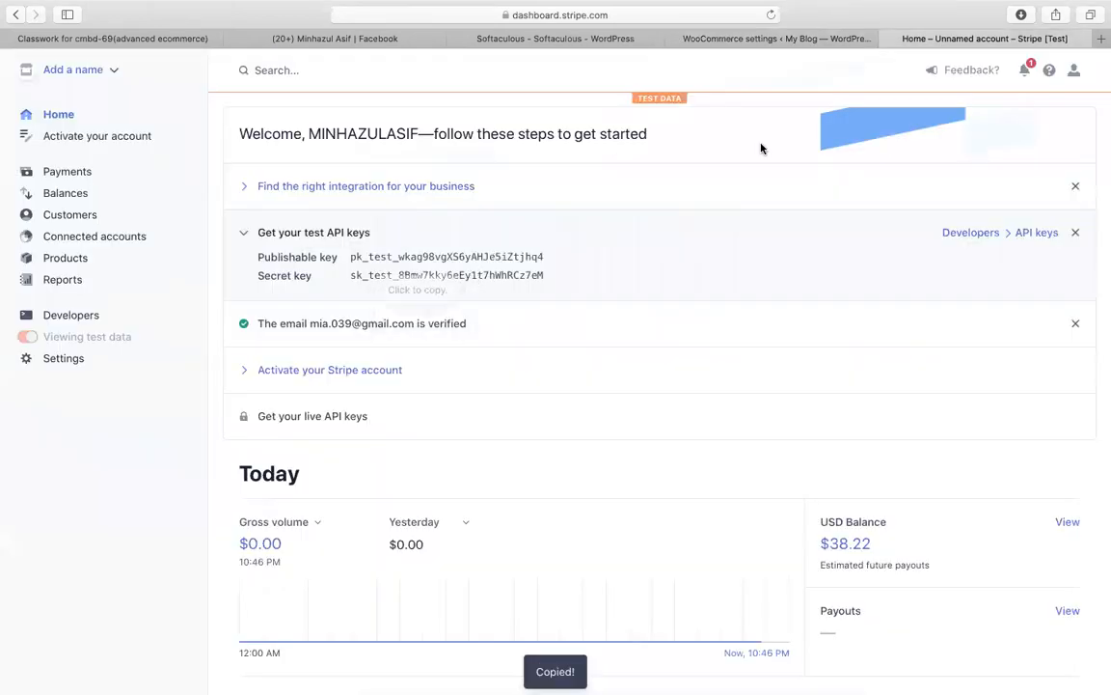
{"action": "left_click", "coordinate": [738, 39]}
{"action": "key", "text": "super+v"}
Step: Save the Stripe payment settings and answer the browser's password-update prompt
{"action": "scroll", "coordinate": [900, 530], "scroll_direction": "down", "scroll_amount": 5}
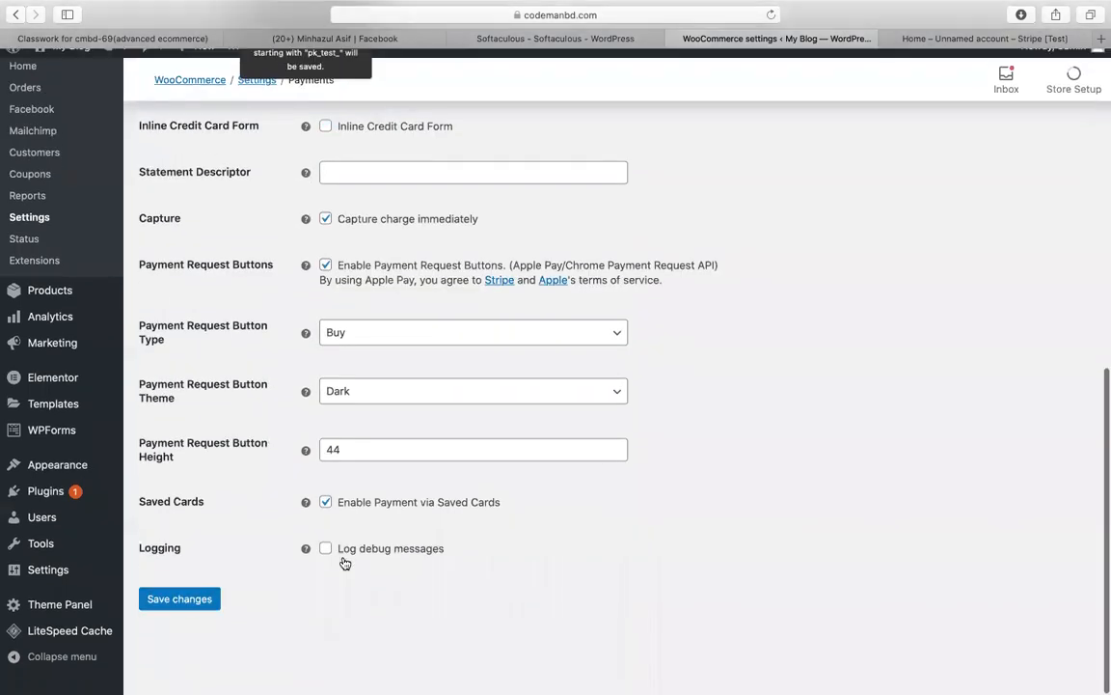
{"action": "left_click", "coordinate": [203, 616]}
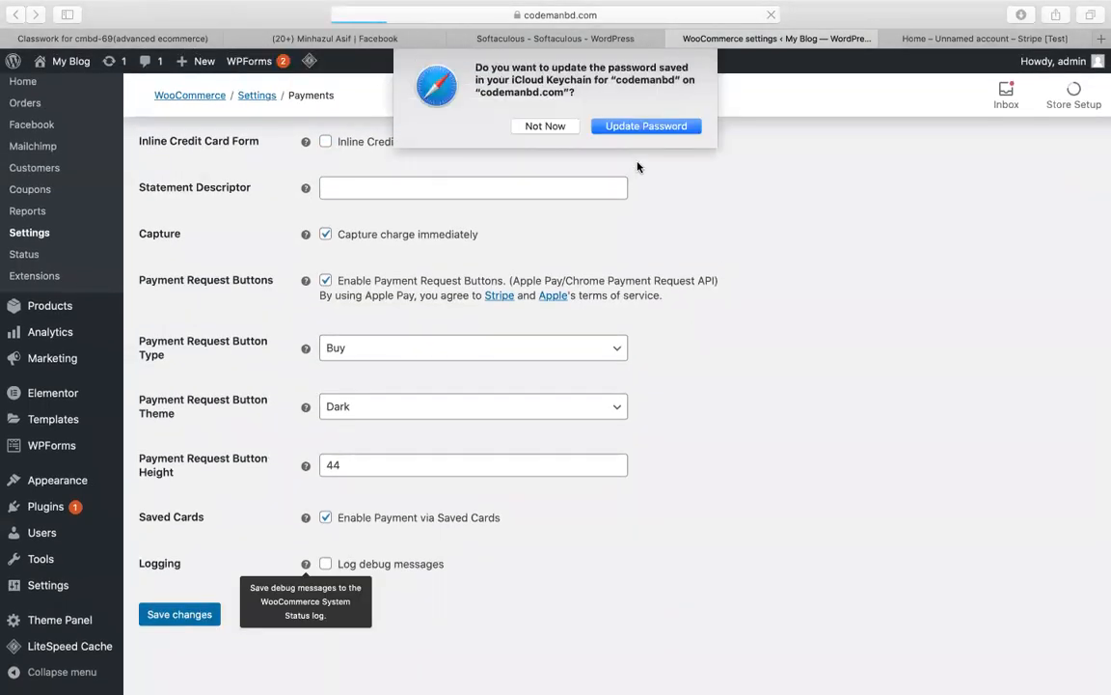
{"action": "left_click", "coordinate": [645, 126]}
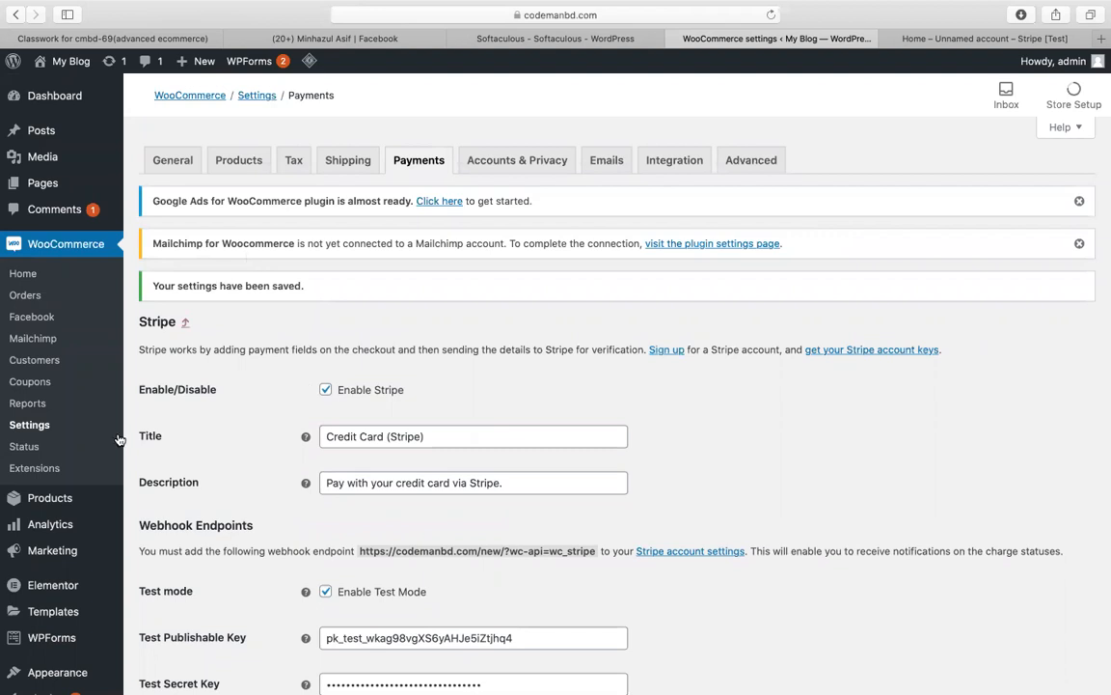
{"action": "scroll", "coordinate": [62, 425], "scroll_direction": "down", "scroll_amount": 2}
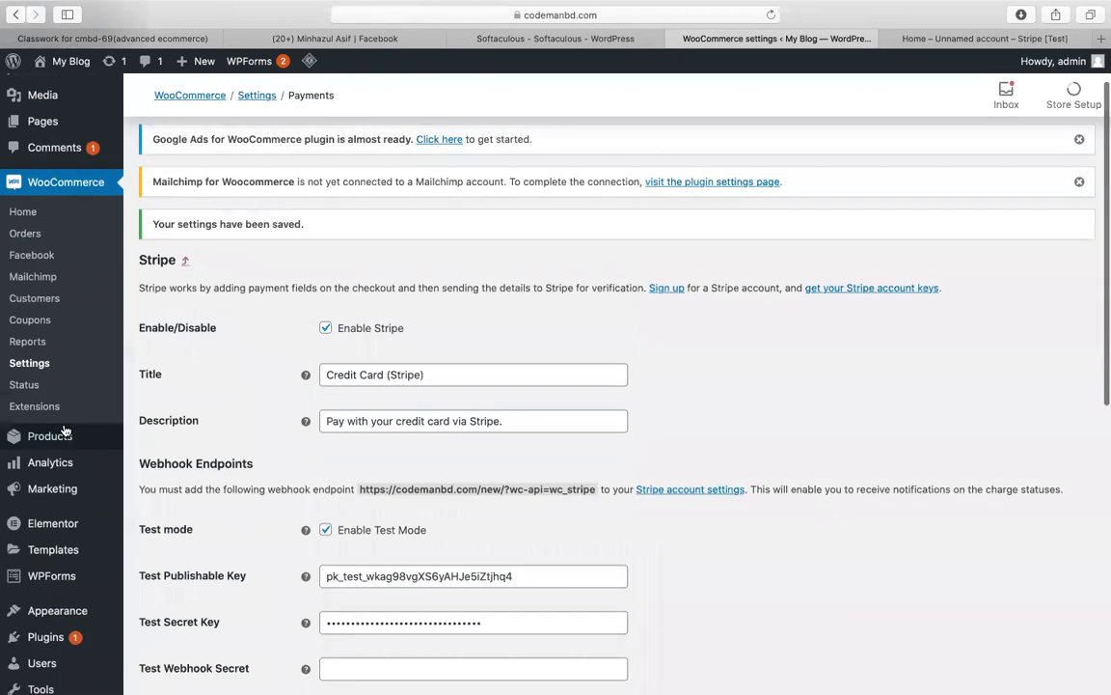
{"action": "scroll", "coordinate": [43, 543], "scroll_direction": "down", "scroll_amount": 5}
{"action": "scroll", "coordinate": [77, 617], "scroll_direction": "up", "scroll_amount": 8}
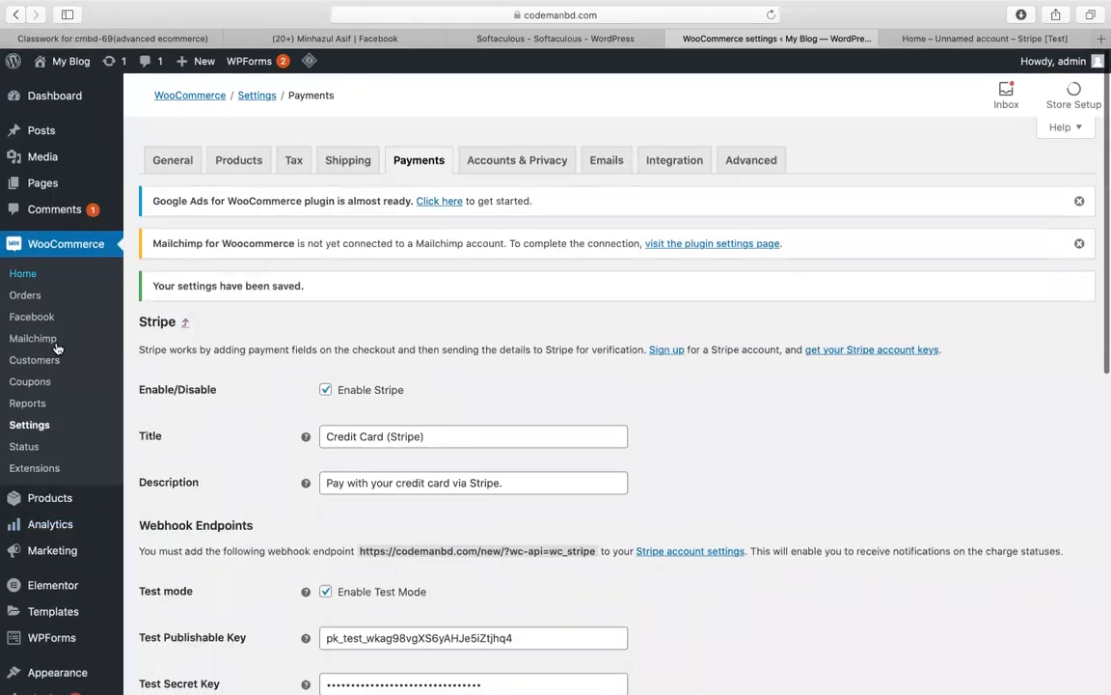
Step: From All Products, create a new product, dismiss the tour tip and focus the Product name field
{"action": "mouse_move", "coordinate": [50, 497]}
{"action": "left_click", "coordinate": [178, 501]}
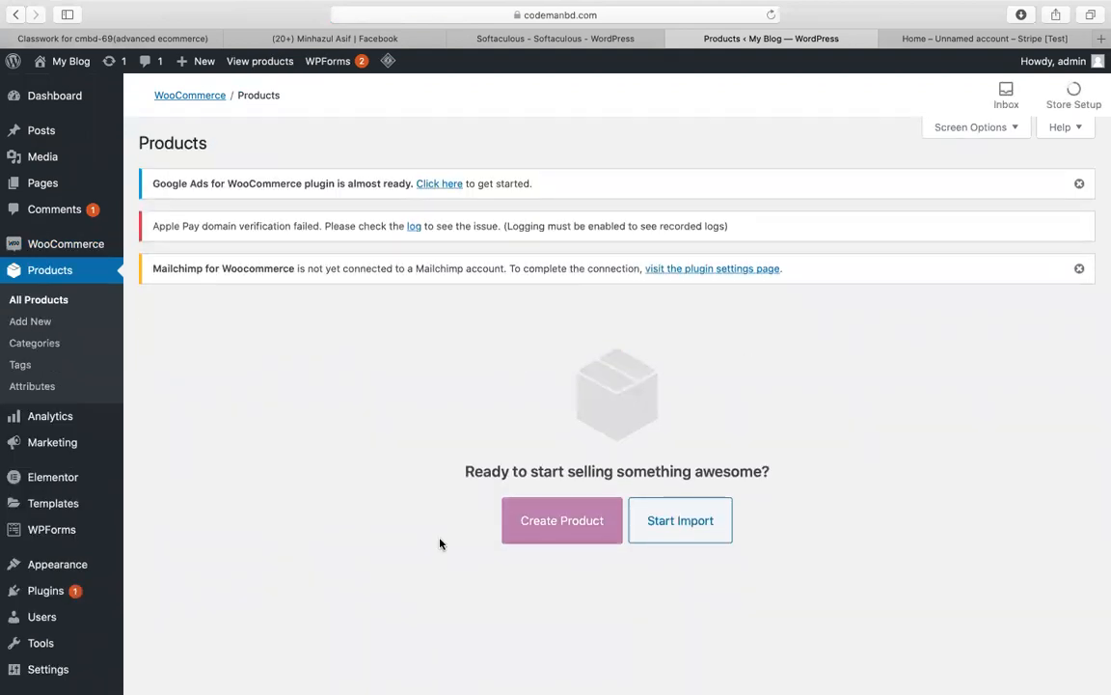
{"action": "left_click", "coordinate": [583, 528]}
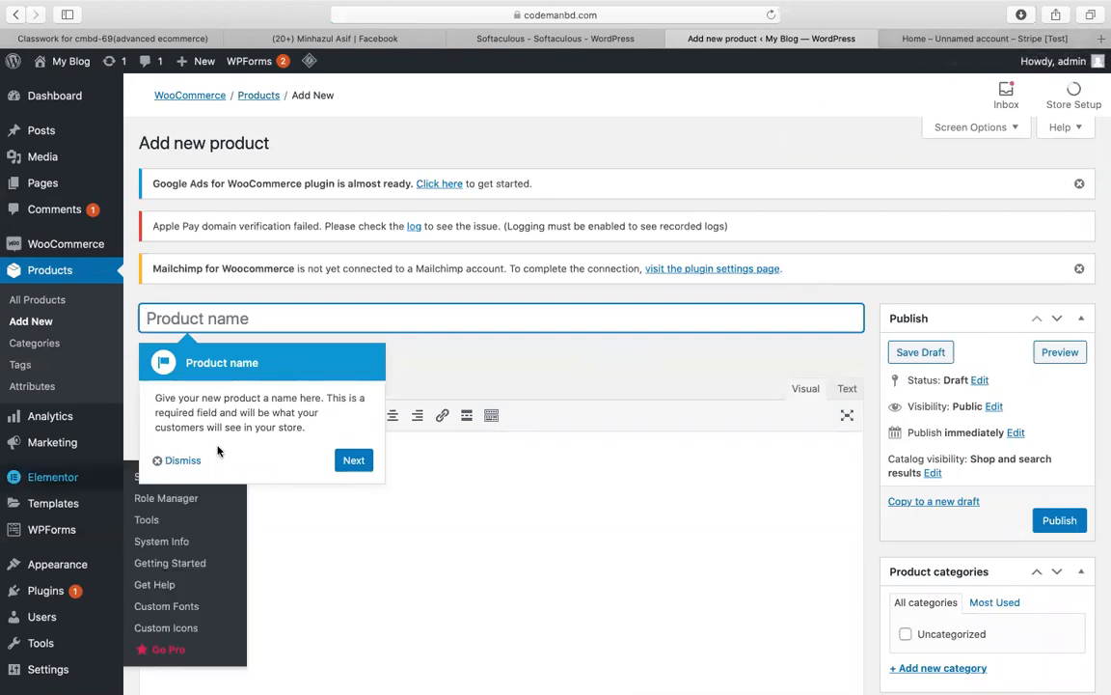
{"action": "left_click", "coordinate": [182, 461]}
{"action": "left_click", "coordinate": [372, 317]}
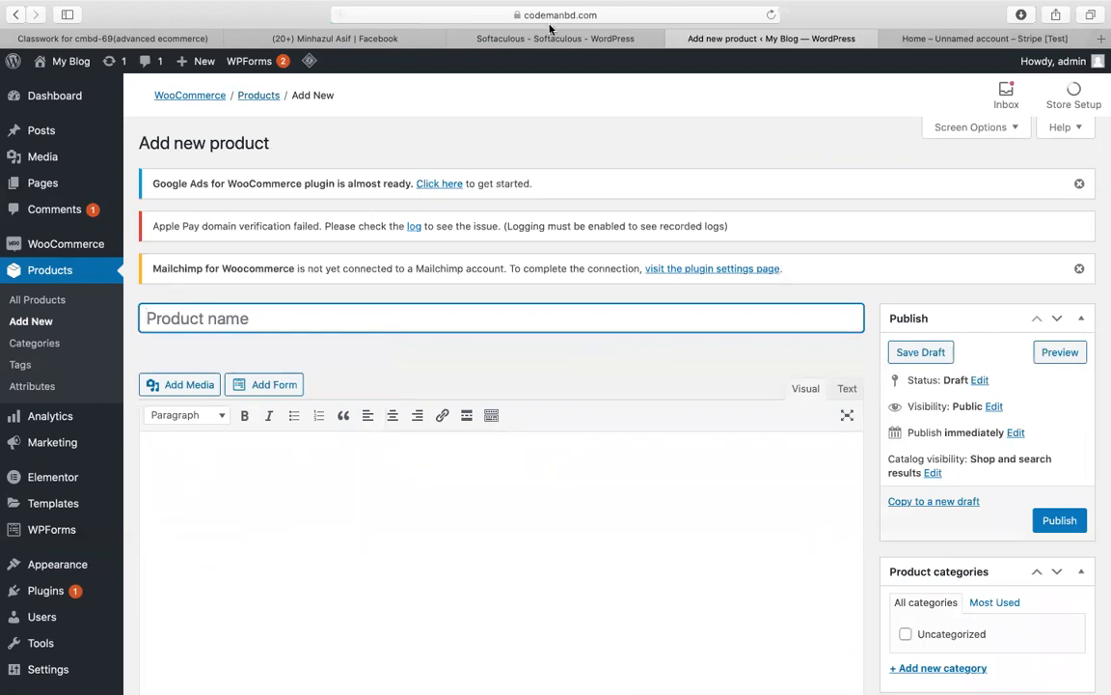
{"action": "left_click", "coordinate": [927, 38]}
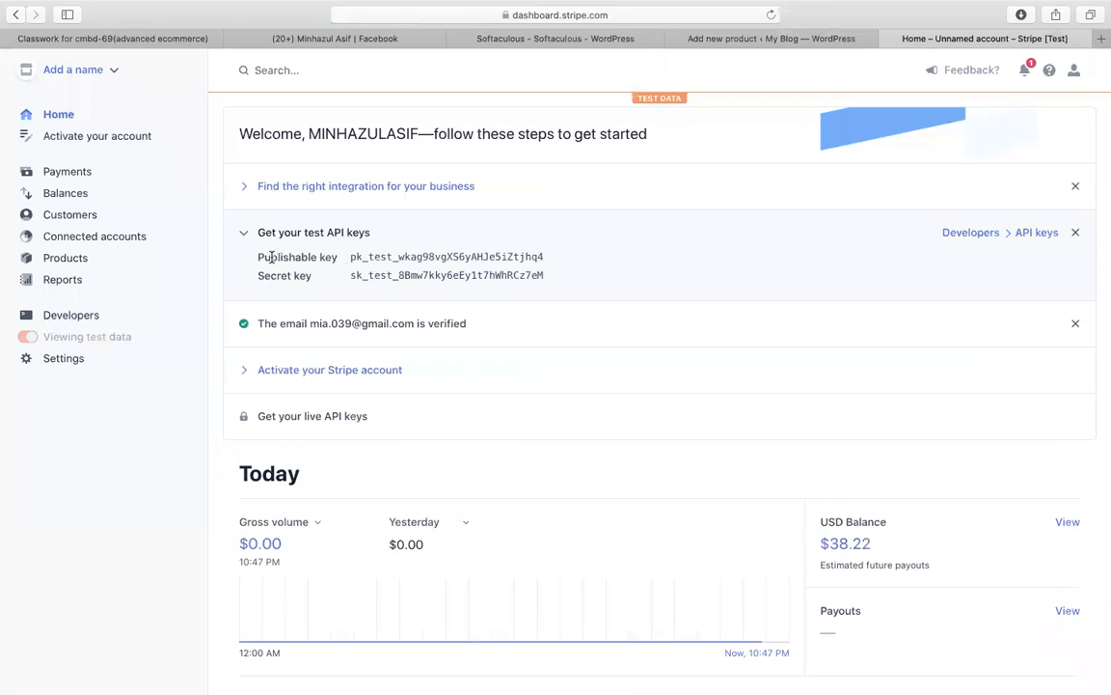
{"action": "mouse_move", "coordinate": [310, 422]}
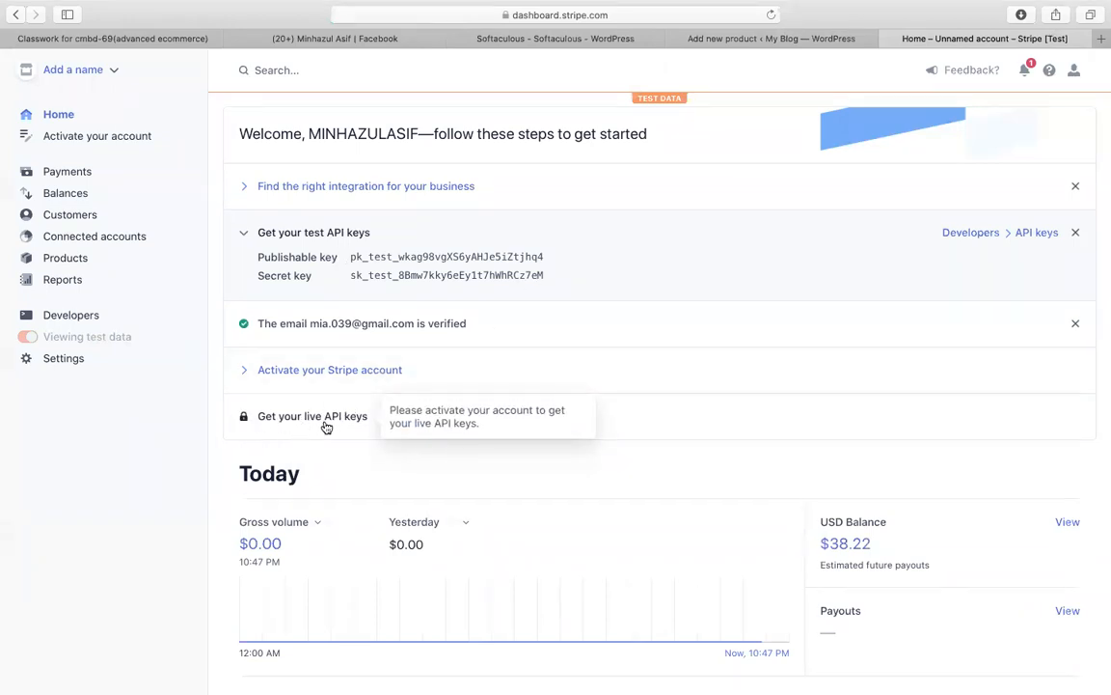
{"action": "left_click", "coordinate": [772, 39]}
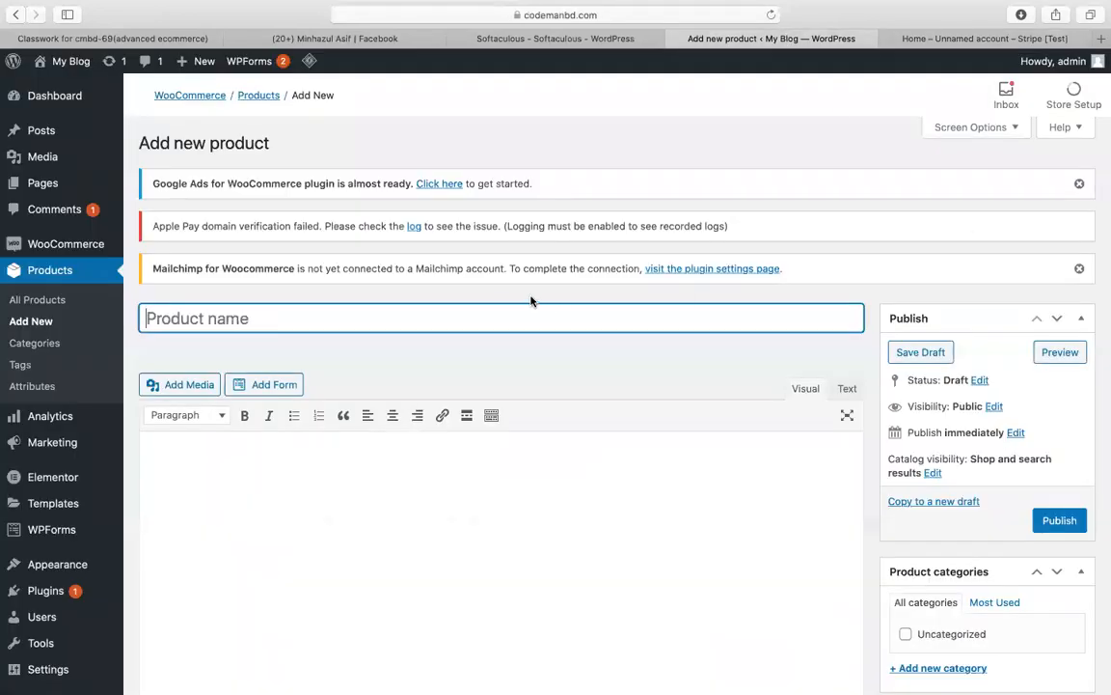
Step: Set the woman-in-sunglasses photo as the product image
{"action": "scroll", "coordinate": [985, 522], "scroll_direction": "down", "scroll_amount": 10}
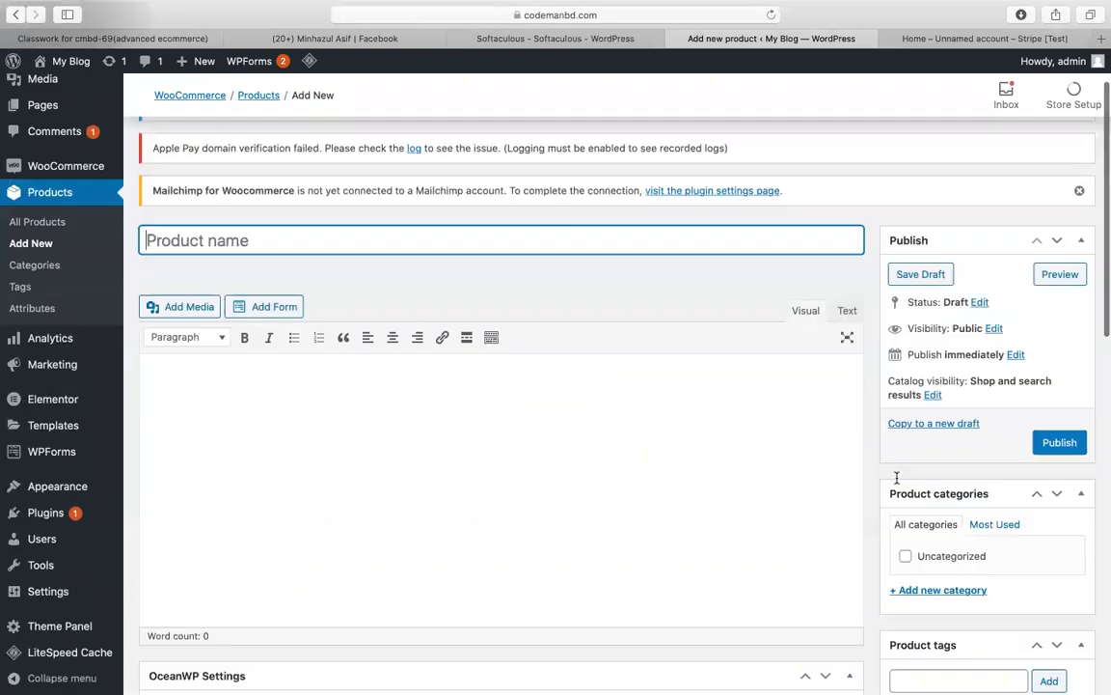
{"action": "scroll", "coordinate": [985, 522], "scroll_direction": "up", "scroll_amount": 3}
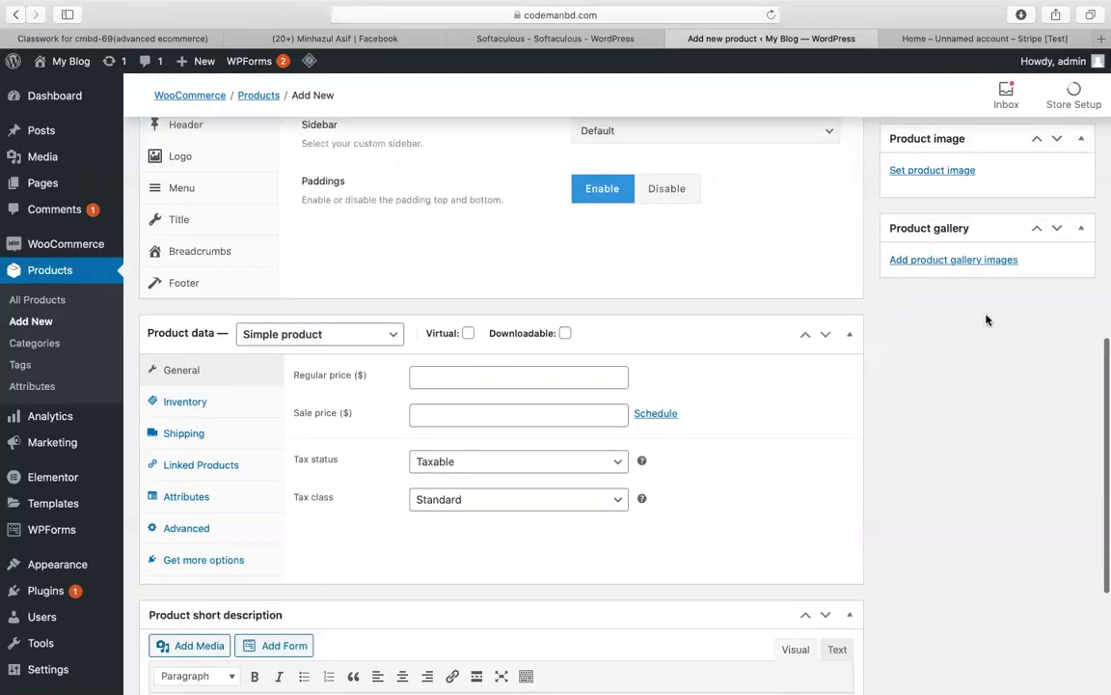
{"action": "left_click", "coordinate": [932, 170]}
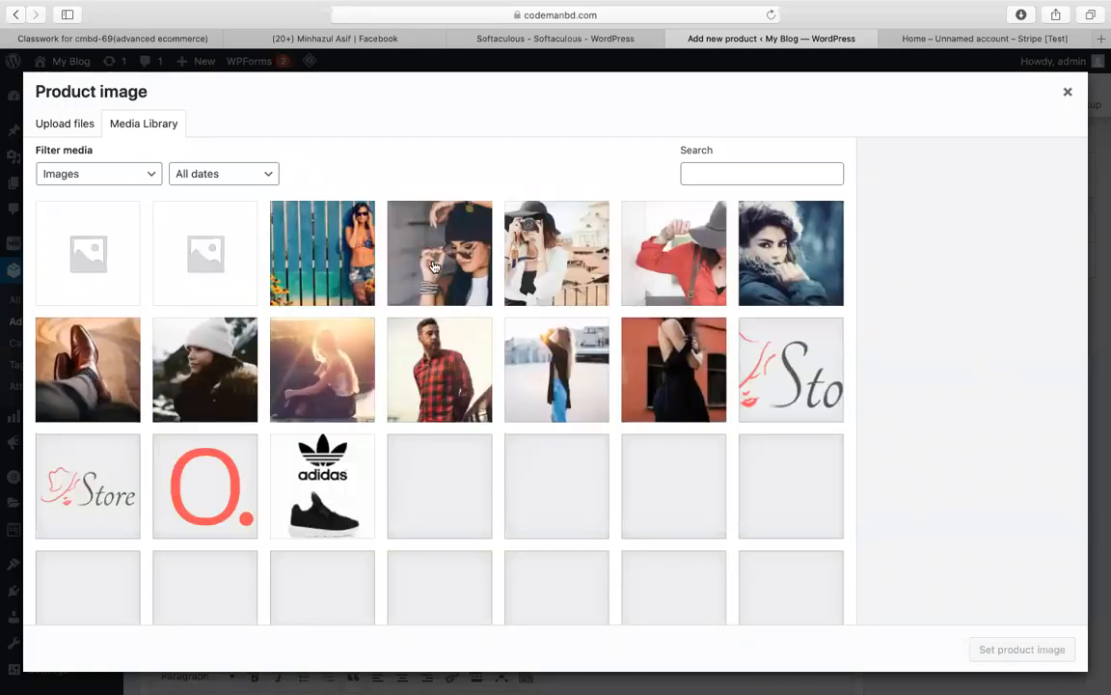
{"action": "left_click", "coordinate": [440, 253]}
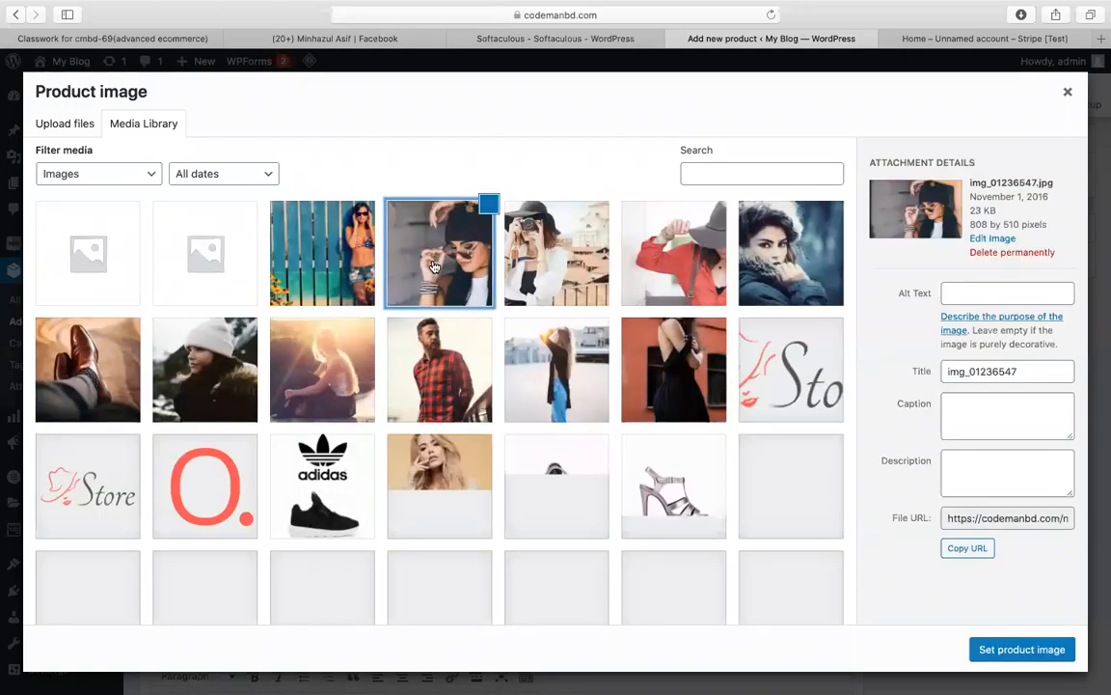
{"action": "left_click", "coordinate": [1028, 650]}
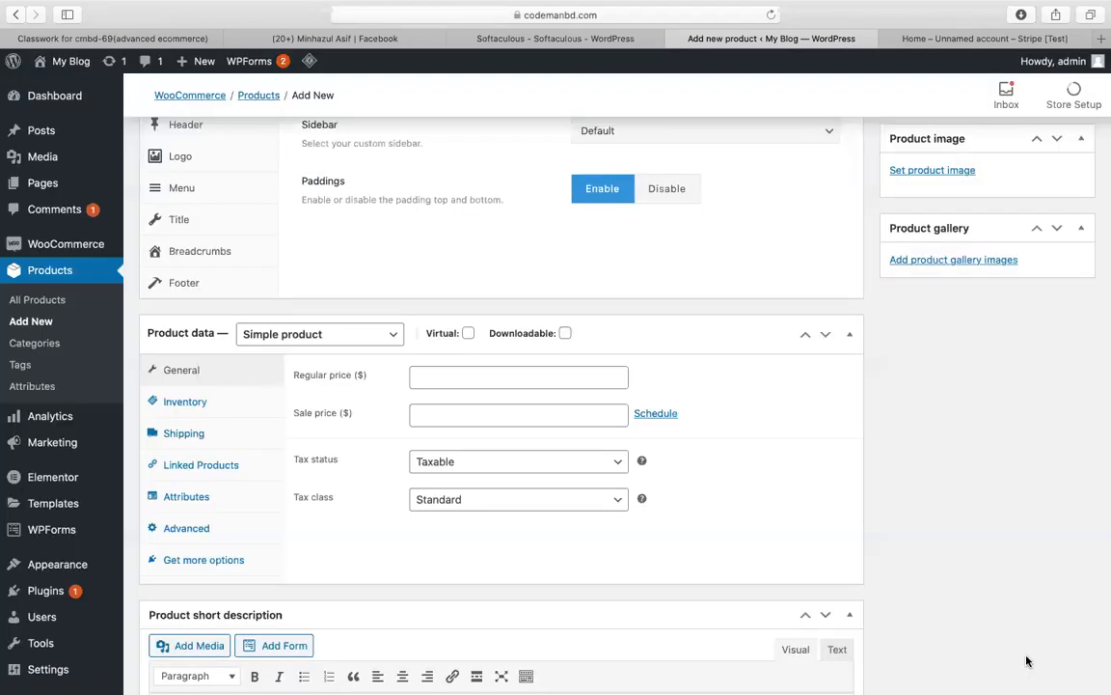
Step: Add the armor2 black shirt and black boots images to the product gallery
{"action": "left_click", "coordinate": [964, 261]}
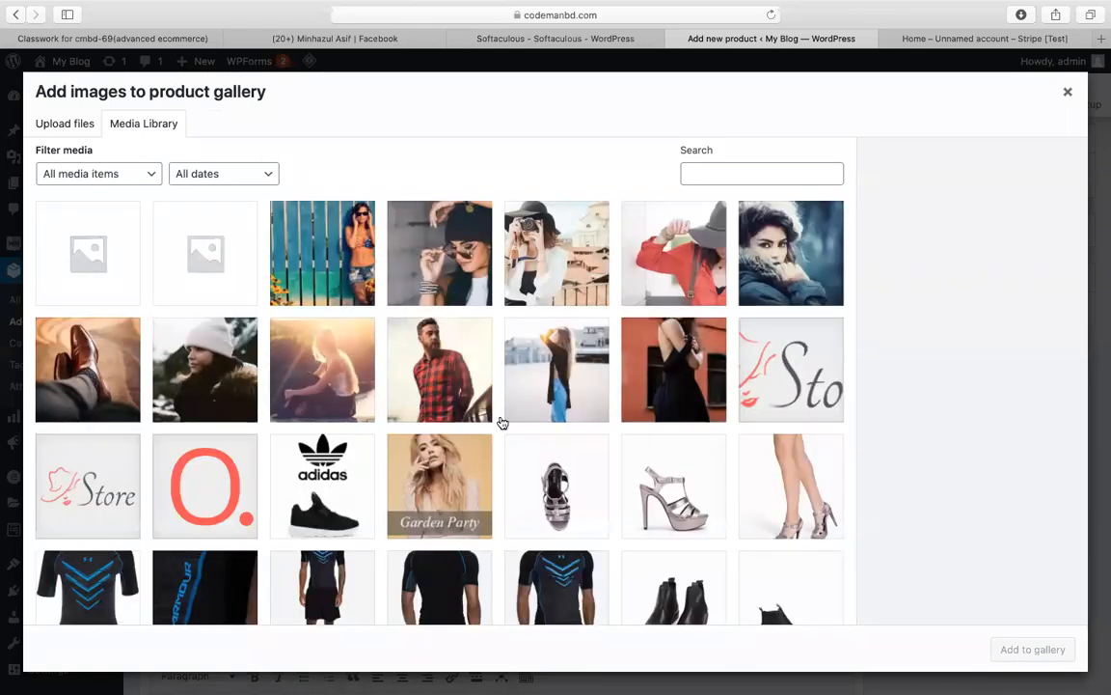
{"action": "scroll", "coordinate": [501, 422], "scroll_direction": "down", "scroll_amount": 5}
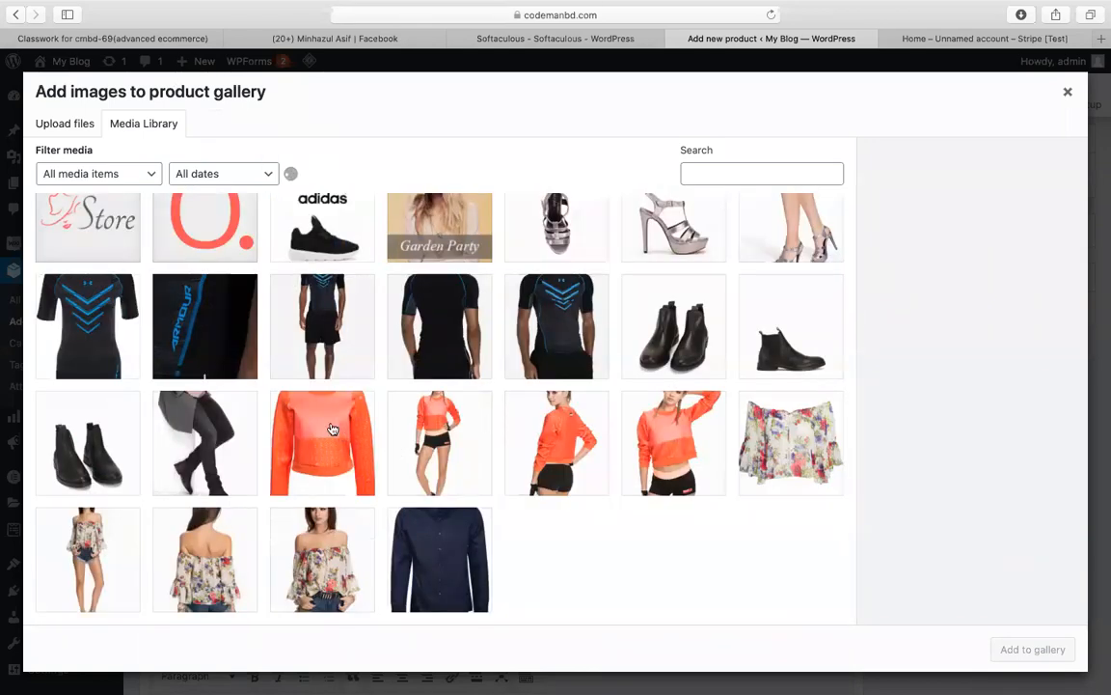
{"action": "left_click", "coordinate": [331, 429]}
{"action": "left_click", "coordinate": [290, 319]}
{"action": "left_click", "coordinate": [407, 303]}
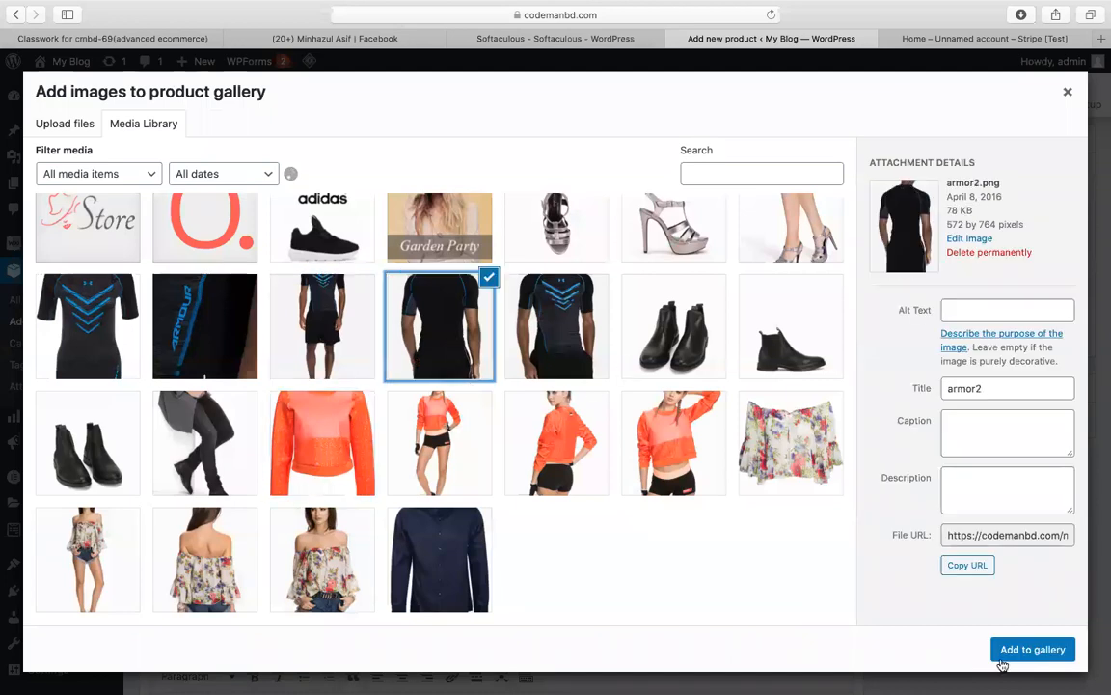
{"action": "left_click", "coordinate": [1051, 653]}
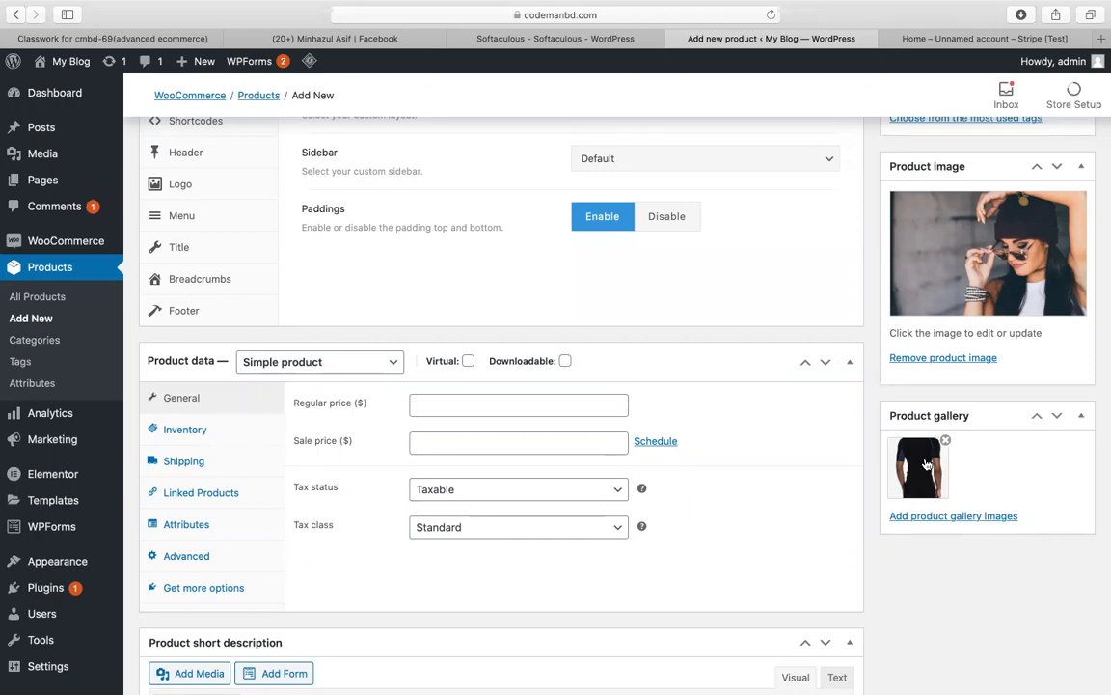
{"action": "left_click", "coordinate": [926, 515]}
{"action": "left_click", "coordinate": [553, 315]}
{"action": "left_click", "coordinate": [671, 327]}
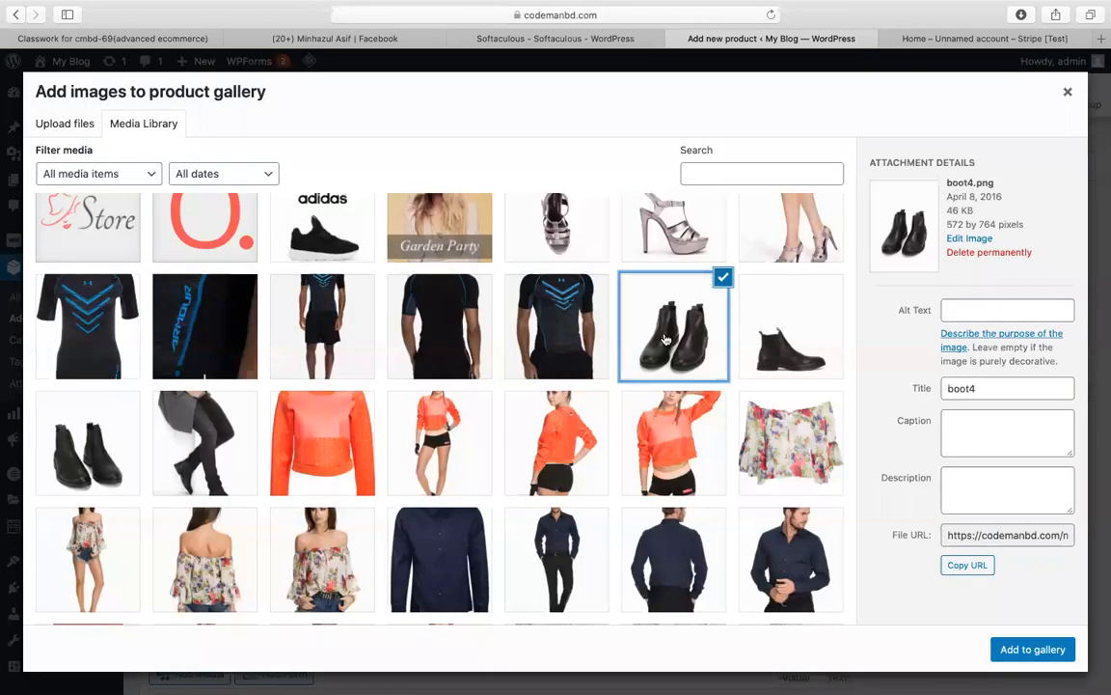
{"action": "left_click", "coordinate": [1028, 649]}
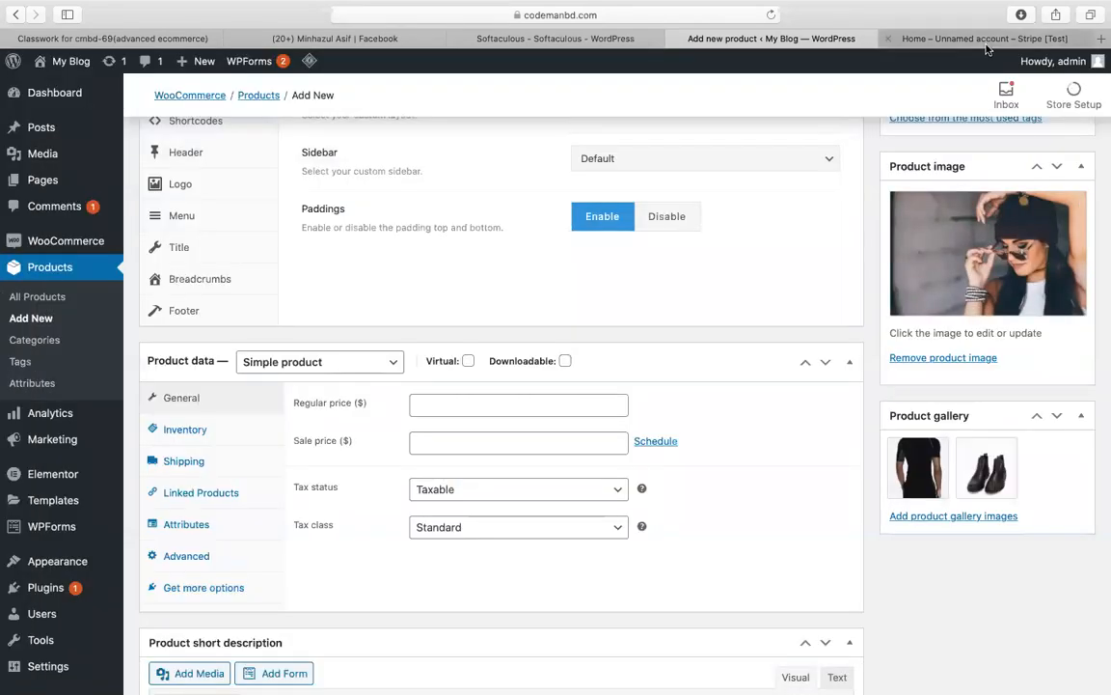
{"action": "left_click", "coordinate": [926, 39]}
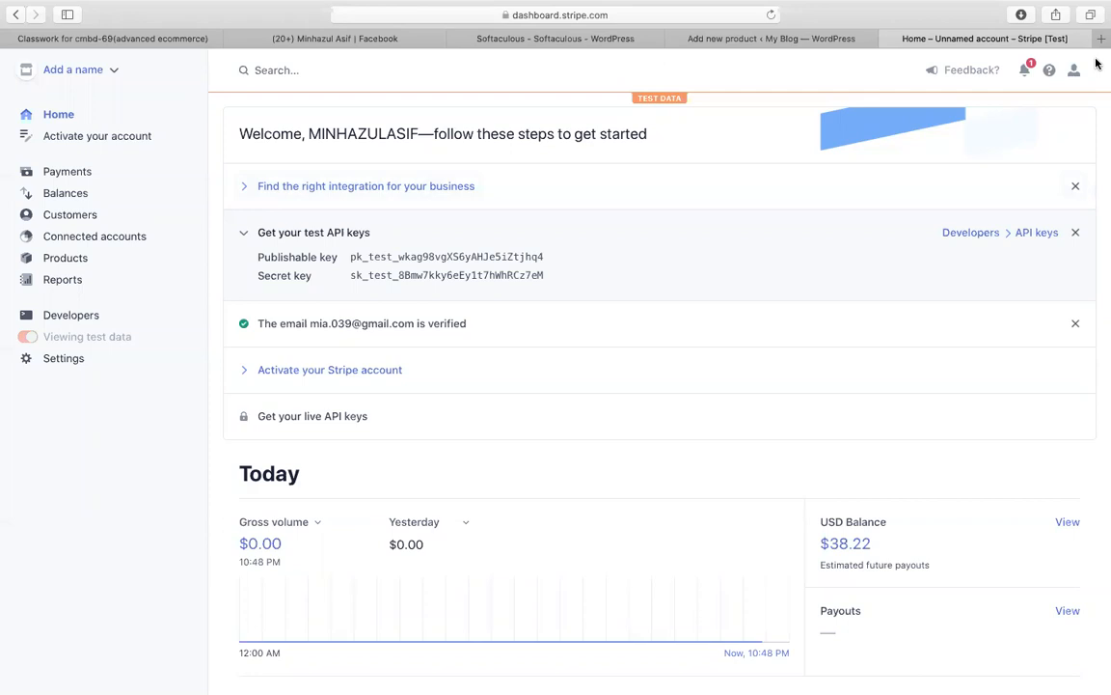
{"action": "scroll", "coordinate": [779, 303], "scroll_direction": "down", "scroll_amount": 5}
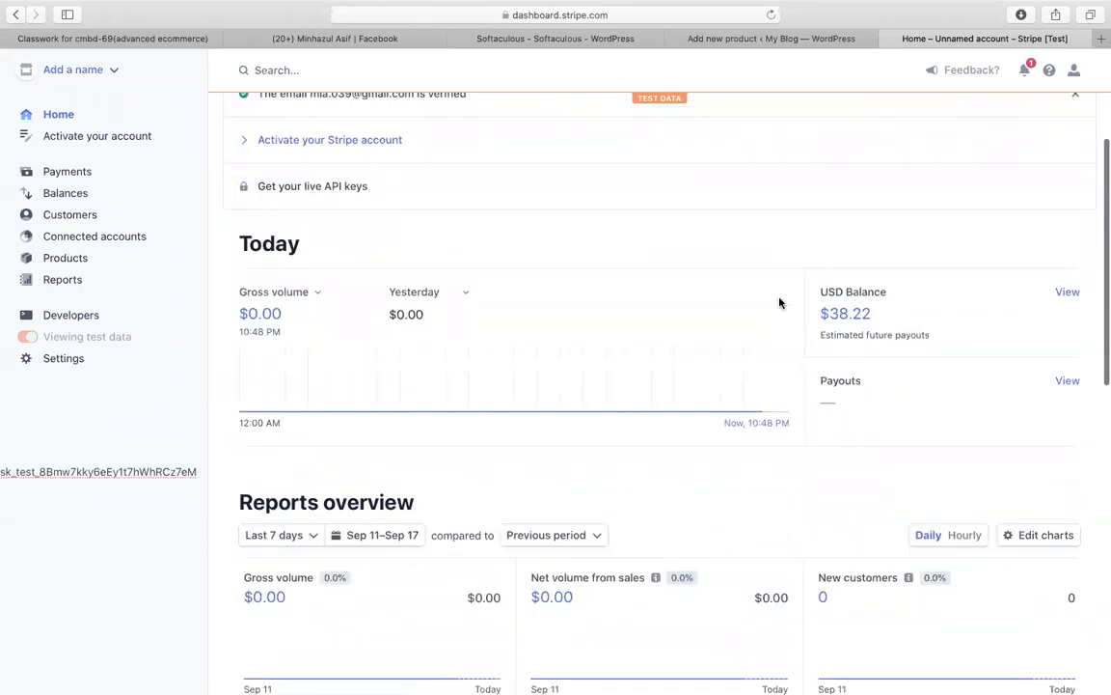
{"action": "right_click", "coordinate": [780, 303]}
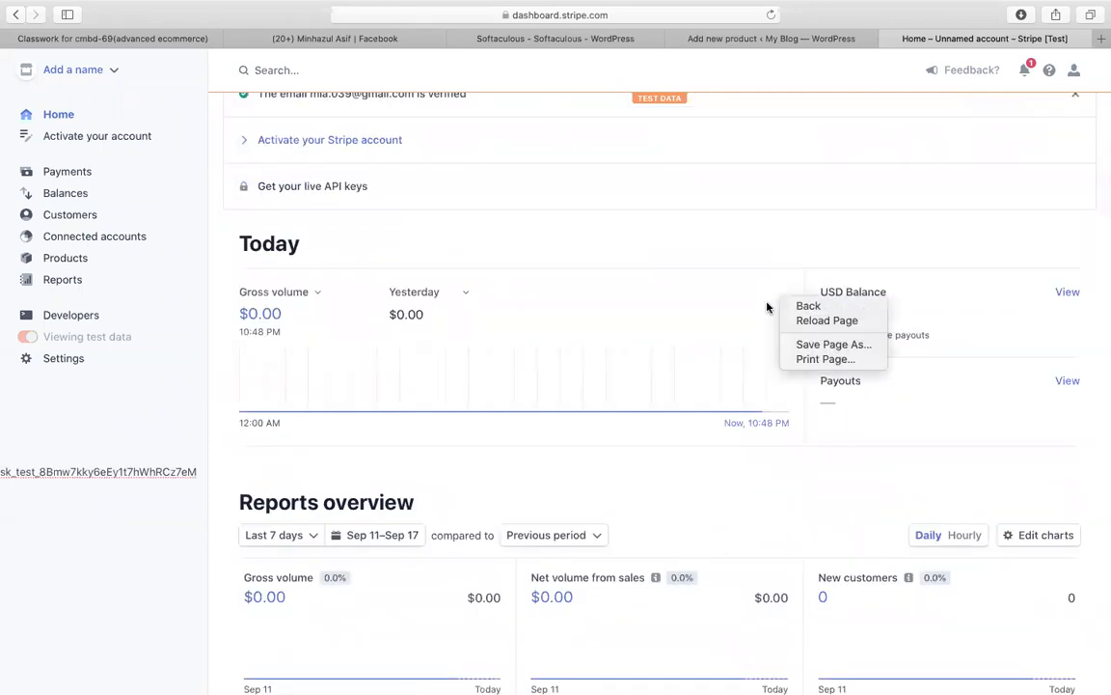
{"action": "left_click", "coordinate": [697, 251]}
{"action": "right_click", "coordinate": [698, 251]}
{"action": "left_click", "coordinate": [571, 261]}
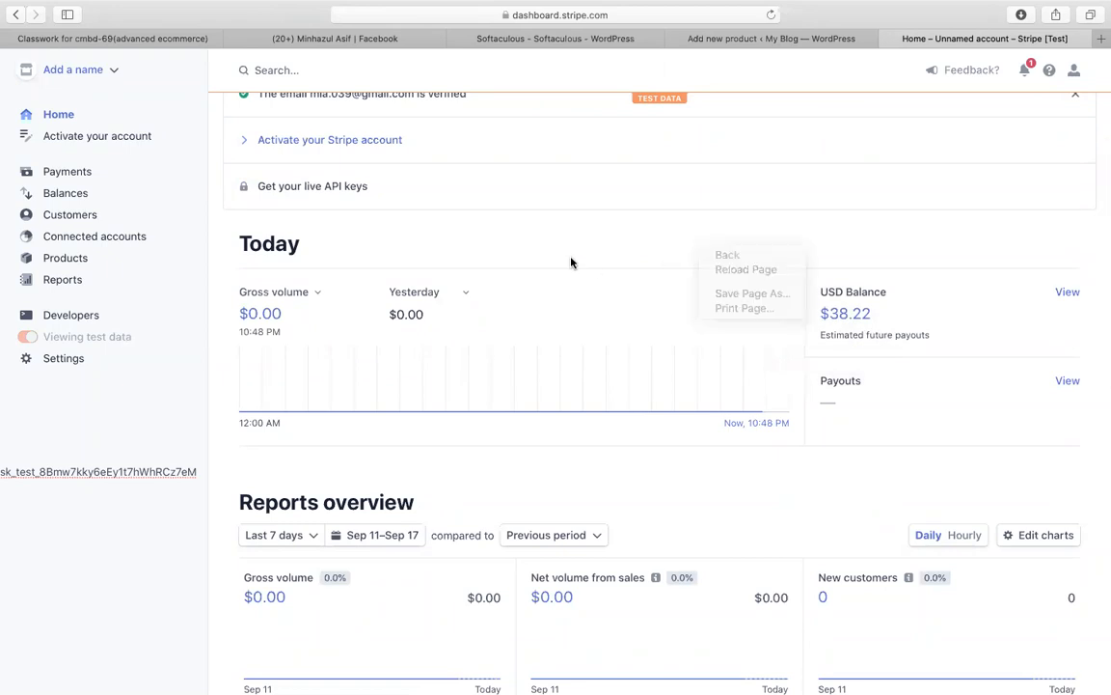
{"action": "scroll", "coordinate": [570, 261], "scroll_direction": "up", "scroll_amount": 5}
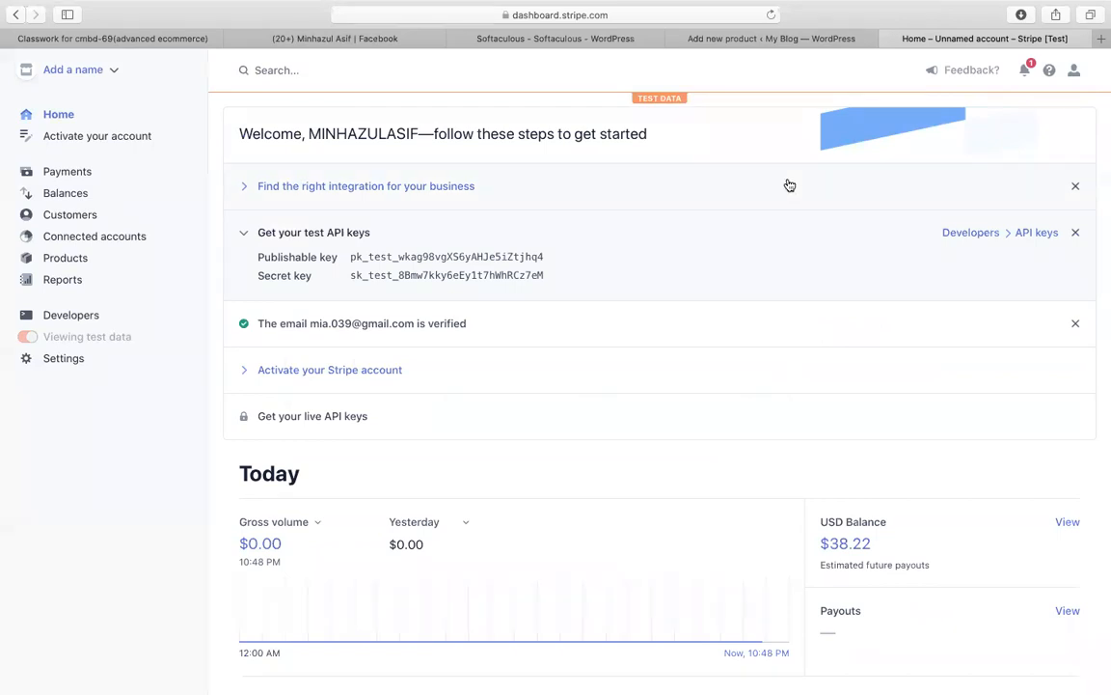
Step: Name the product 'sunglass' and set its regular price to 10
{"action": "left_click", "coordinate": [786, 39]}
{"action": "scroll", "coordinate": [621, 361], "scroll_direction": "up", "scroll_amount": 10}
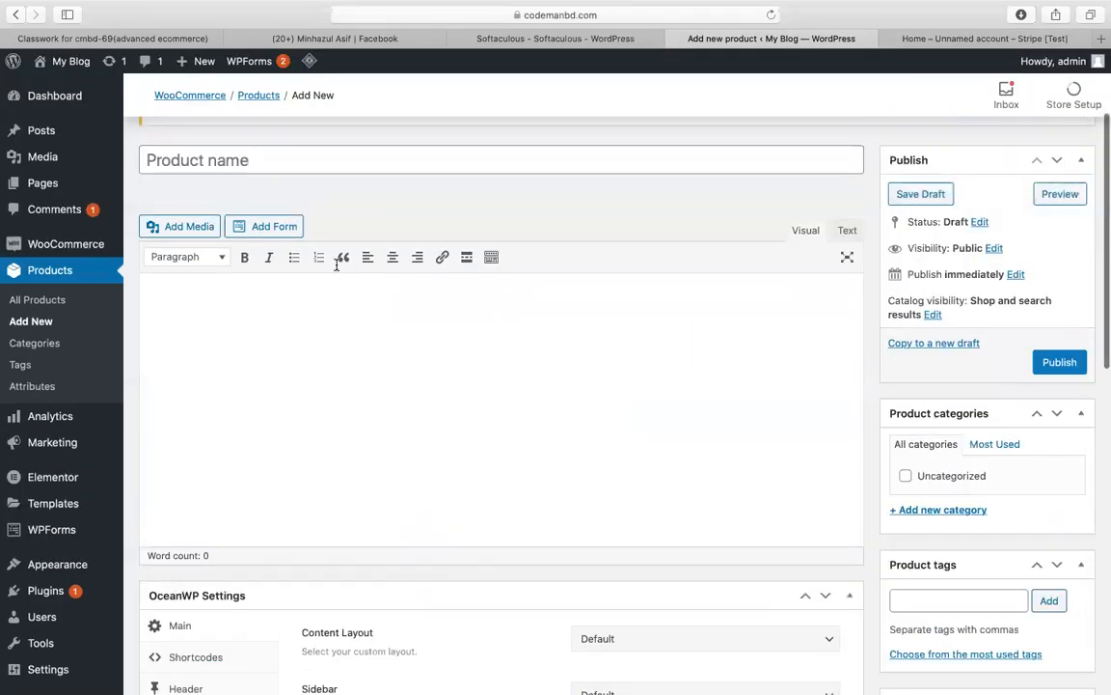
{"action": "left_click", "coordinate": [468, 167]}
{"action": "type", "text": "sun"}
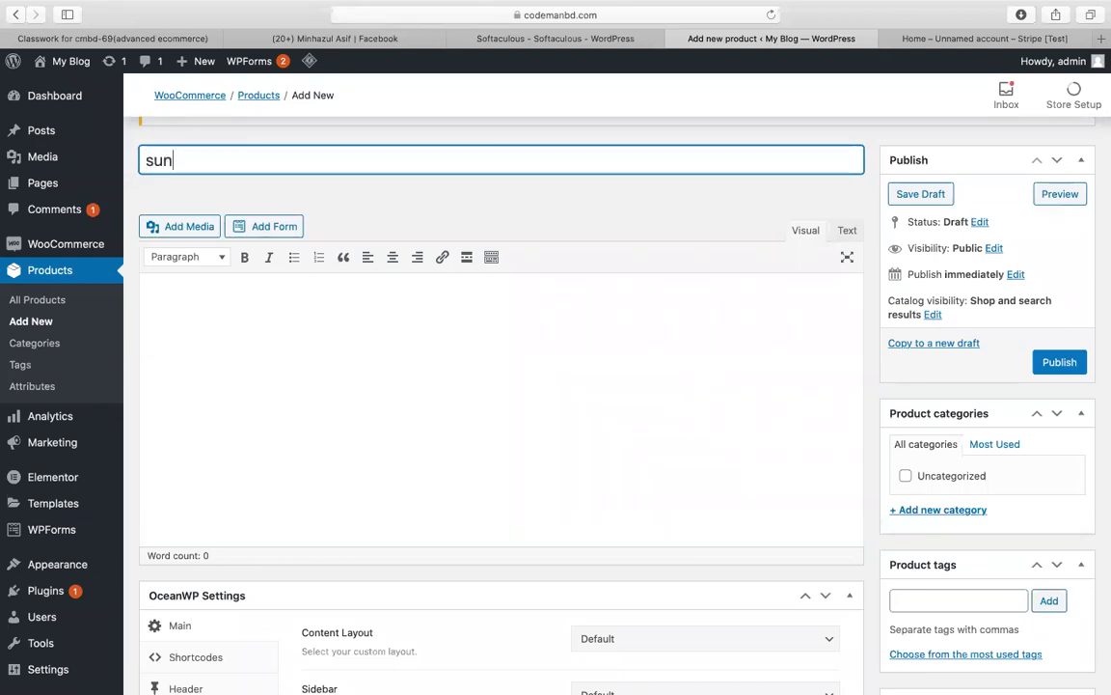
{"action": "type", "text": "glass"}
{"action": "scroll", "coordinate": [622, 315], "scroll_direction": "down", "scroll_amount": 8}
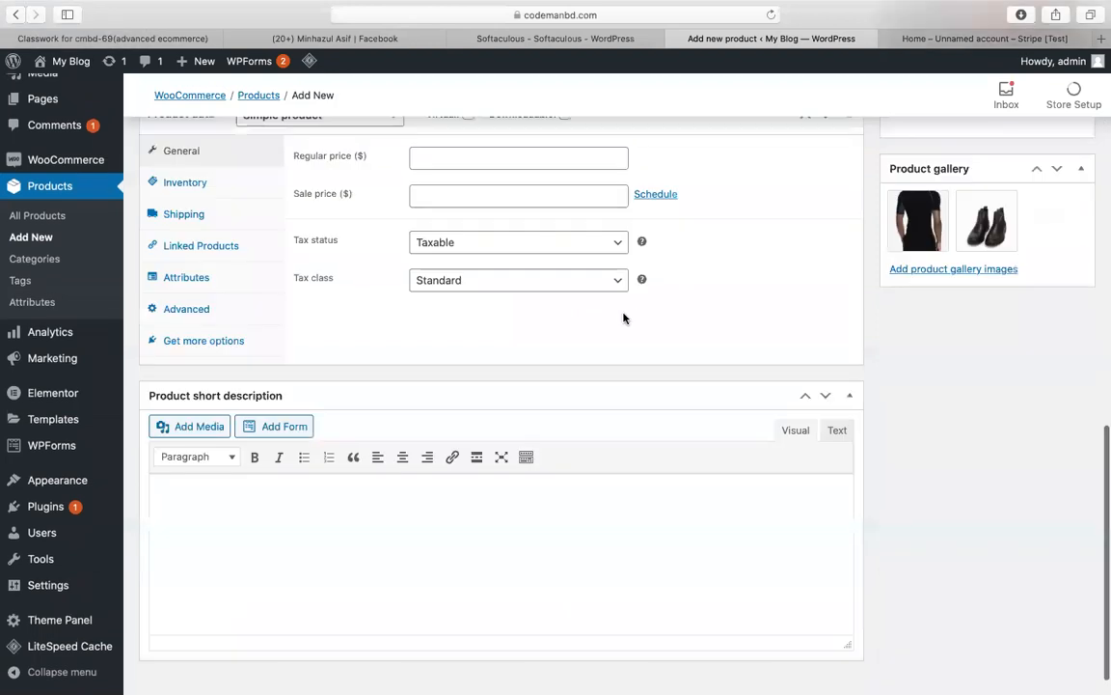
{"action": "scroll", "coordinate": [529, 300], "scroll_direction": "up", "scroll_amount": 3}
{"action": "left_click", "coordinate": [590, 407]}
{"action": "type", "text": "10"}
Step: Enable stock management with quantity 50 and backorders set to 'Allow, but notify customer'
{"action": "scroll", "coordinate": [442, 403], "scroll_direction": "down", "scroll_amount": 2}
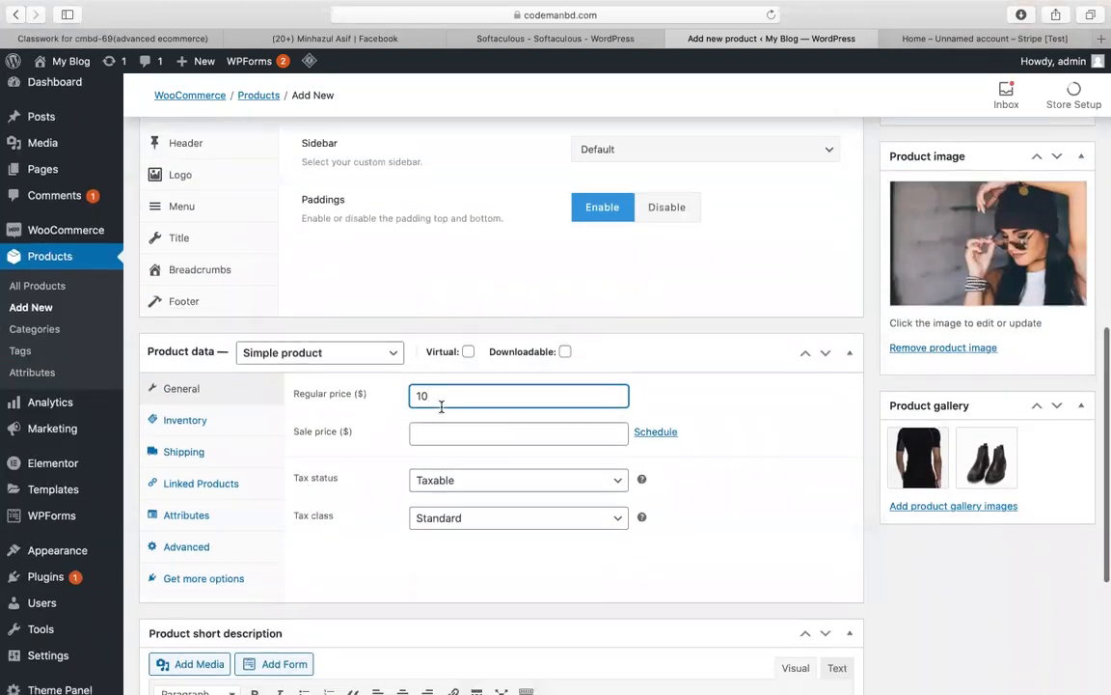
{"action": "left_click", "coordinate": [214, 385]}
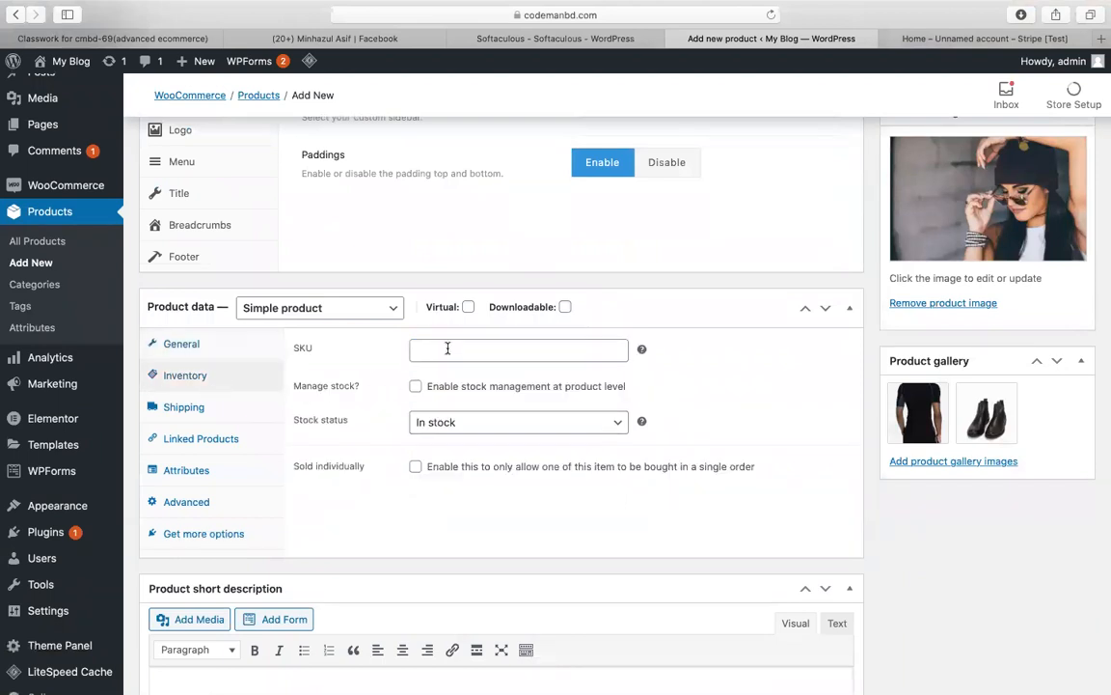
{"action": "left_click", "coordinate": [415, 386]}
{"action": "double_click", "coordinate": [453, 425]}
{"action": "type", "text": "50"}
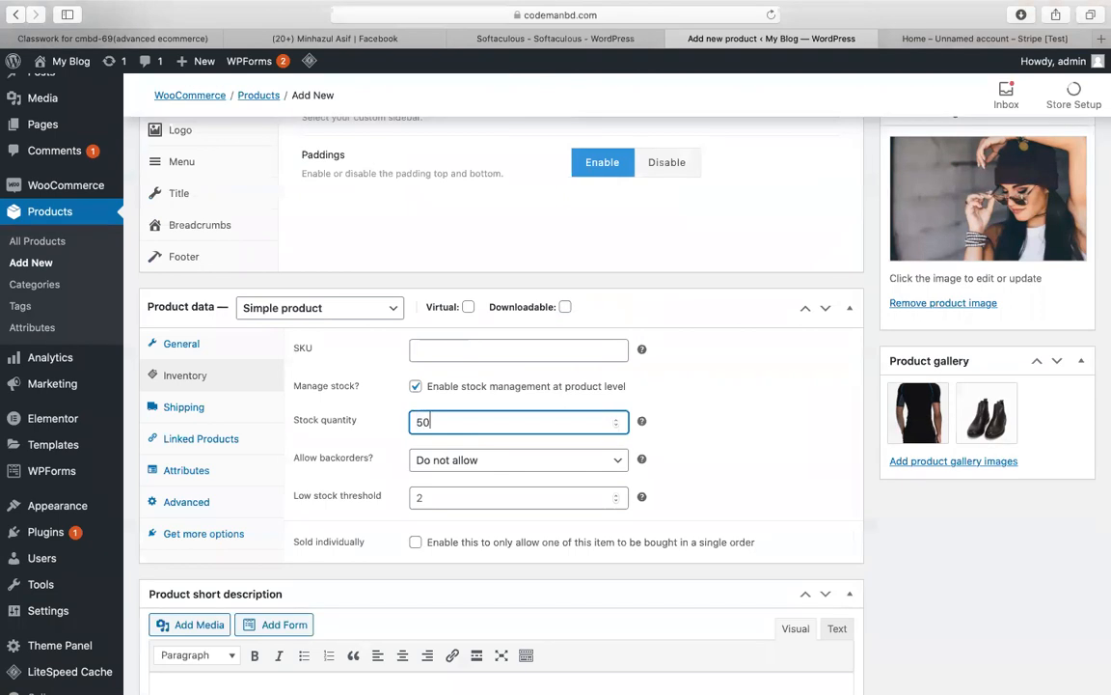
{"action": "scroll", "coordinate": [572, 438], "scroll_direction": "down", "scroll_amount": 1}
{"action": "scroll", "coordinate": [572, 438], "scroll_direction": "down", "scroll_amount": 1}
{"action": "left_click", "coordinate": [521, 445]}
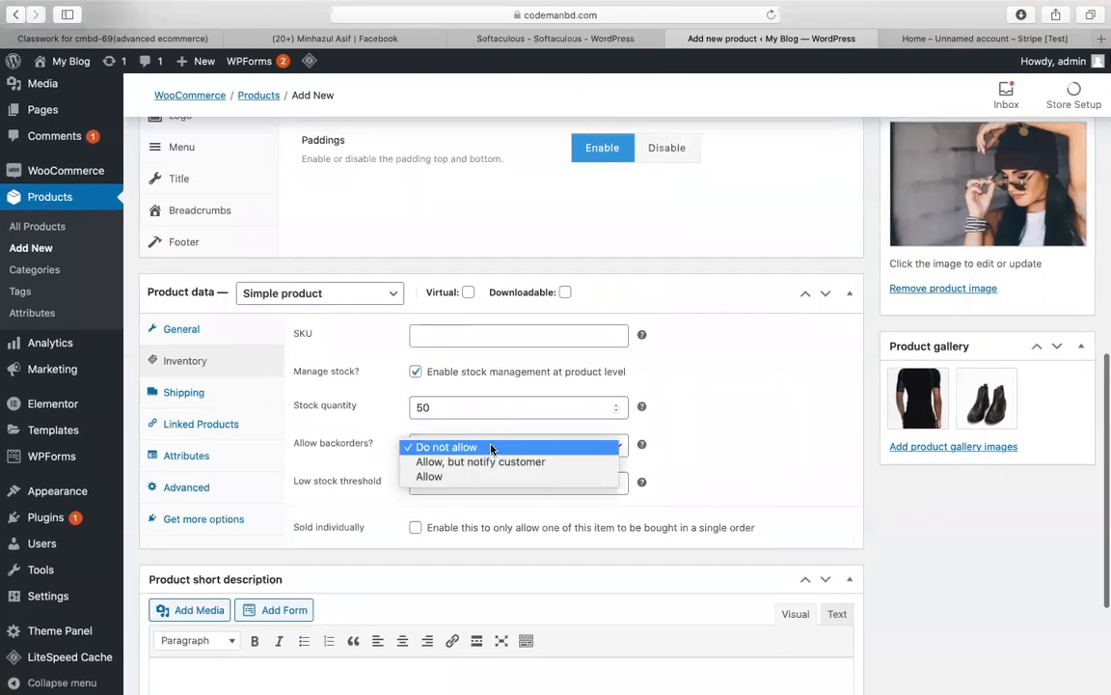
{"action": "left_click", "coordinate": [514, 462]}
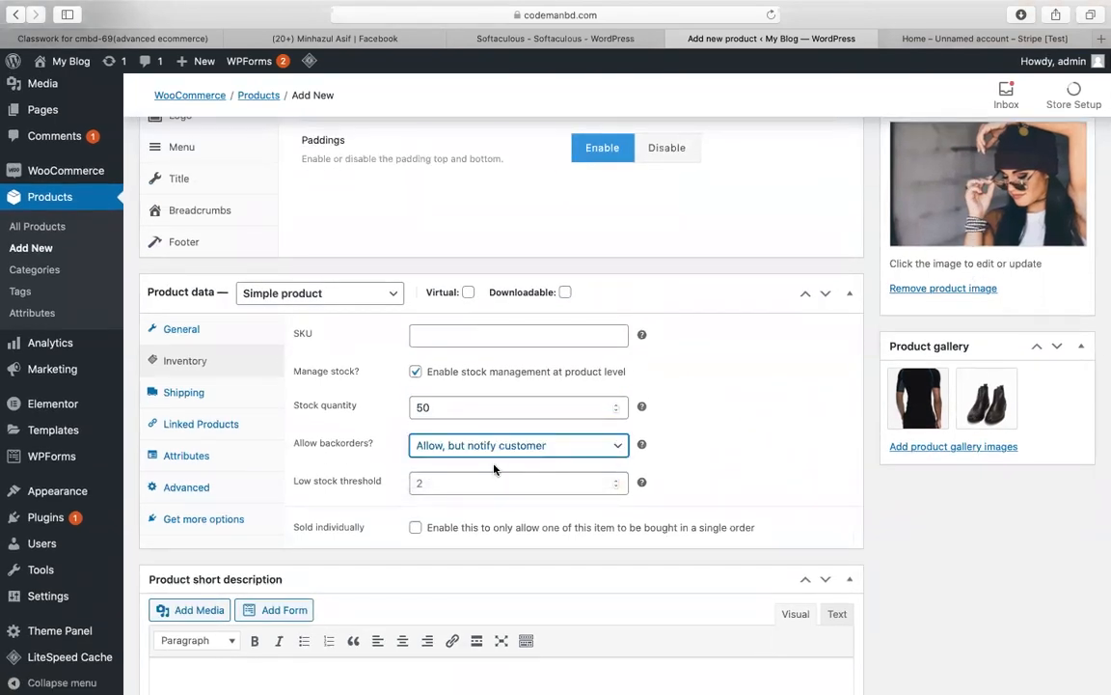
Step: Confirm the notify-customer backorder choice and review the shipping, linked products and attributes panels
{"action": "scroll", "coordinate": [444, 416], "scroll_direction": "down", "scroll_amount": 2}
{"action": "left_click", "coordinate": [184, 342]}
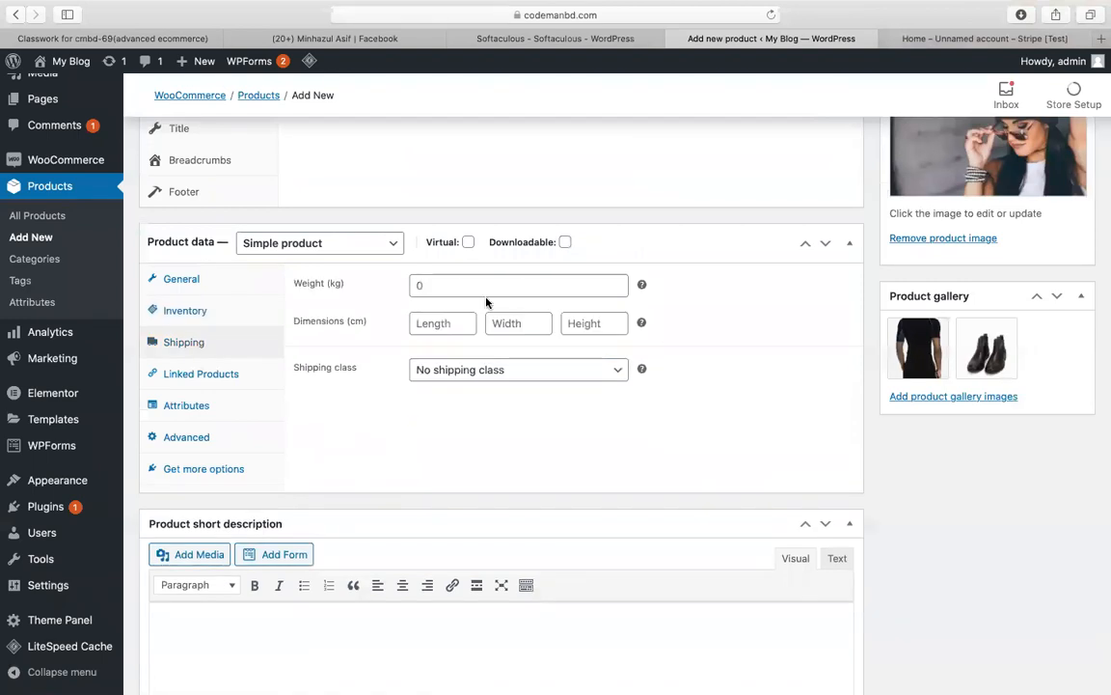
{"action": "left_click", "coordinate": [198, 312]}
{"action": "left_click", "coordinate": [485, 395]}
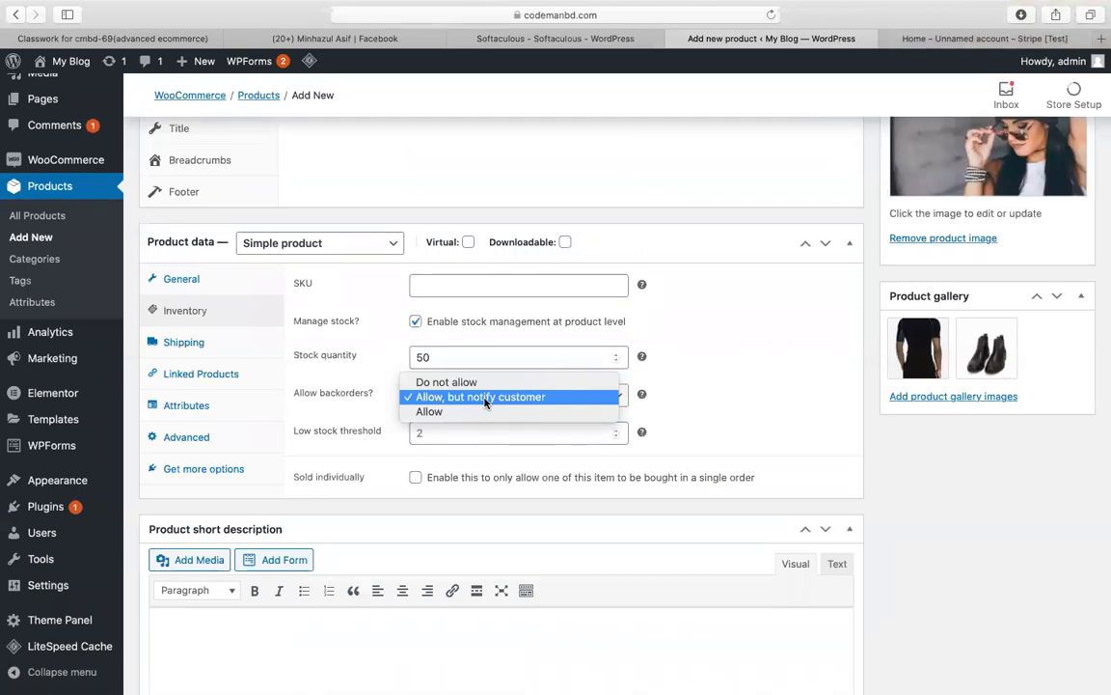
{"action": "left_click", "coordinate": [692, 354]}
{"action": "scroll", "coordinate": [376, 352], "scroll_direction": "down", "scroll_amount": 1}
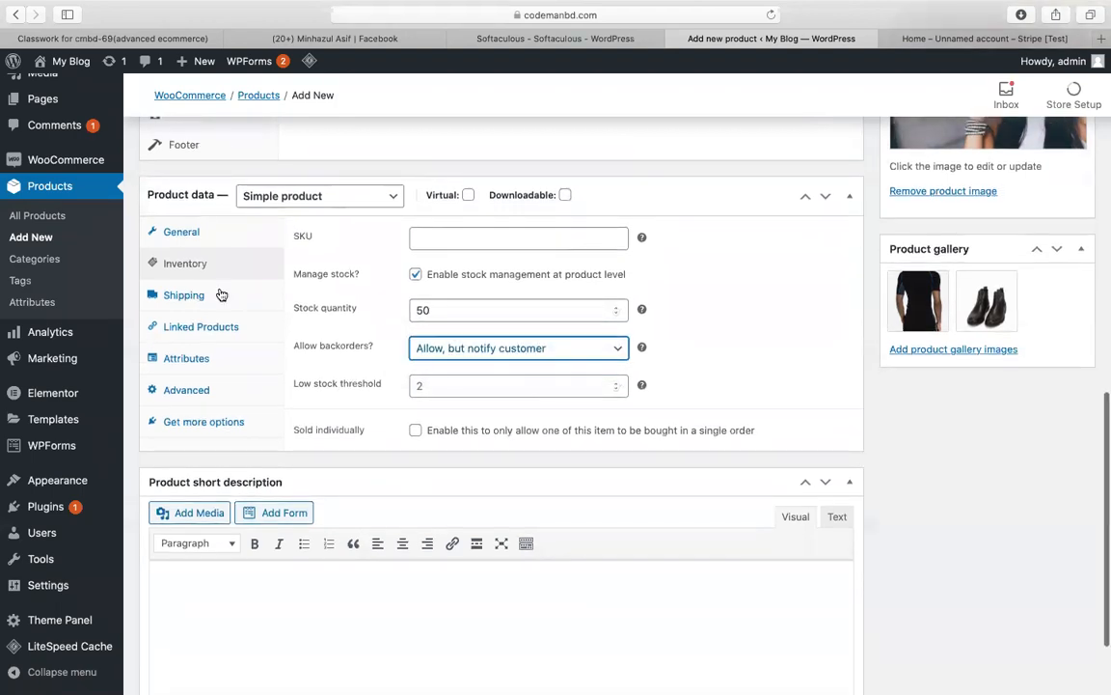
{"action": "left_click", "coordinate": [221, 294]}
{"action": "left_click", "coordinate": [218, 324]}
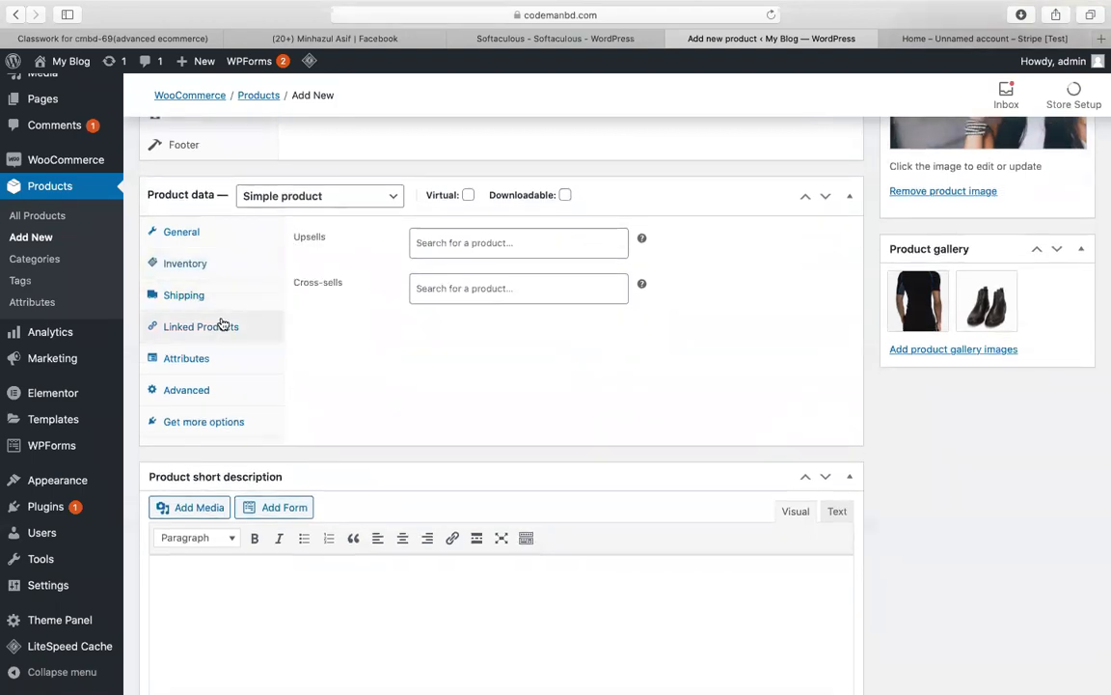
{"action": "left_click", "coordinate": [214, 357]}
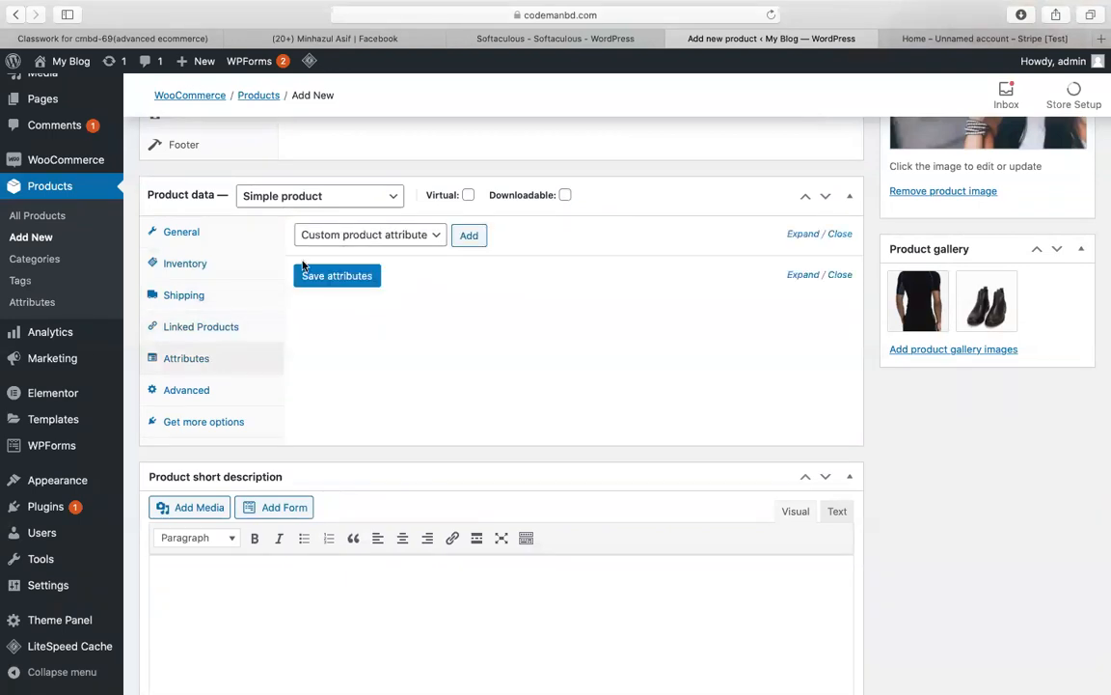
{"action": "scroll", "coordinate": [439, 322], "scroll_direction": "up", "scroll_amount": 1}
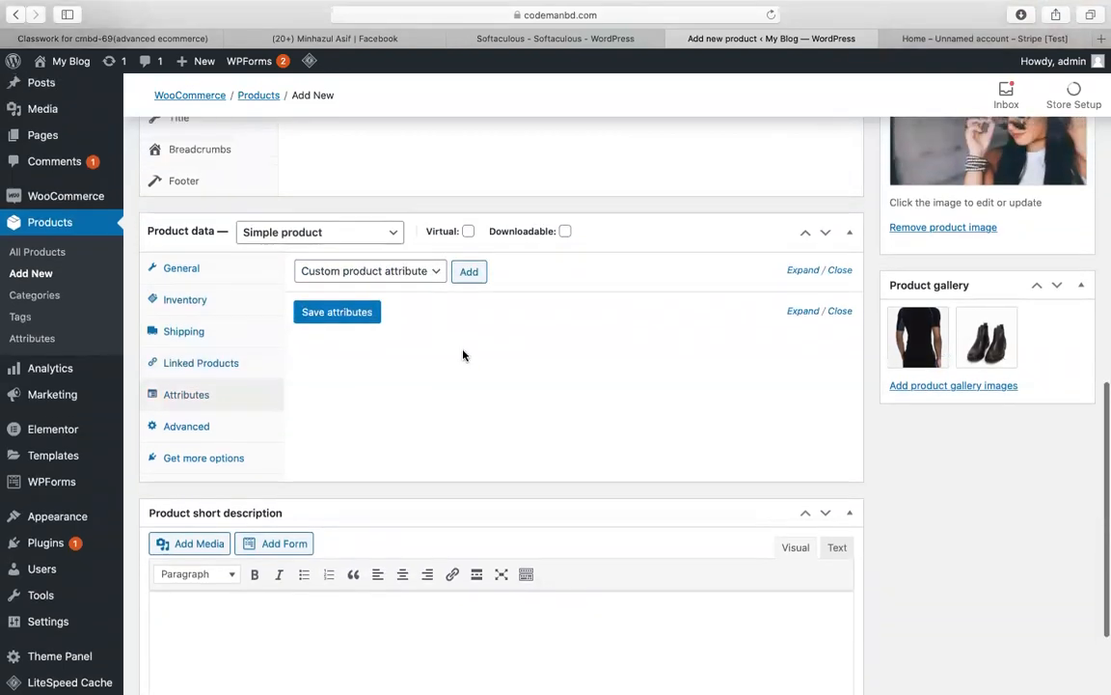
{"action": "scroll", "coordinate": [550, 386], "scroll_direction": "up", "scroll_amount": 2}
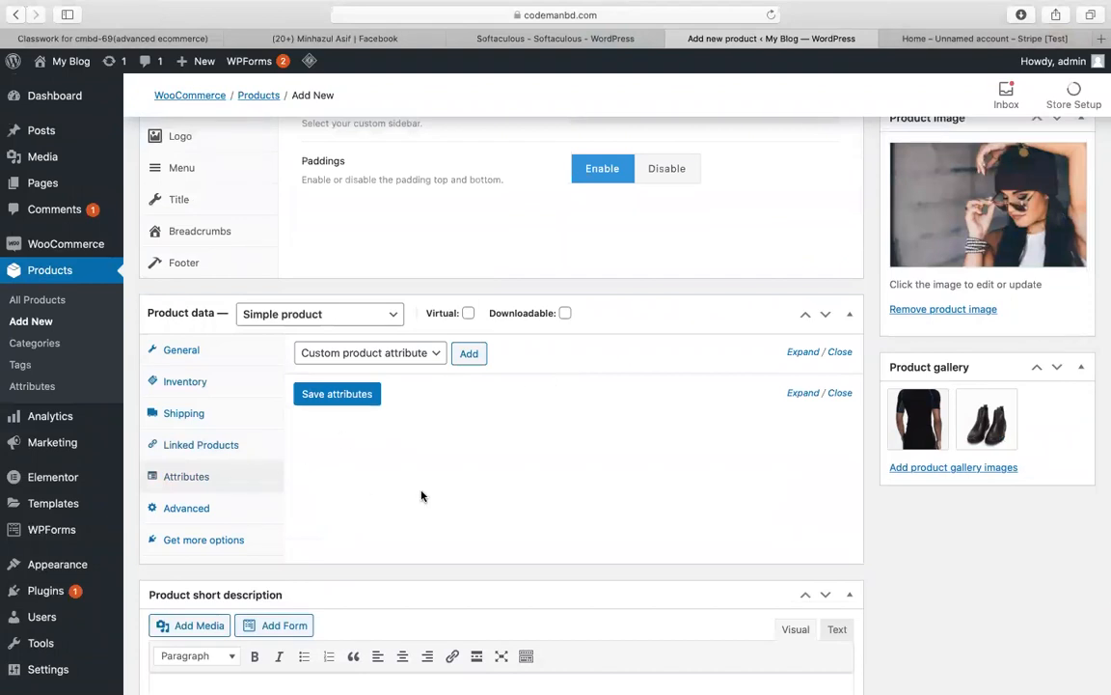
{"action": "scroll", "coordinate": [500, 454], "scroll_direction": "up", "scroll_amount": 6}
{"action": "scroll", "coordinate": [500, 453], "scroll_direction": "up", "scroll_amount": 3}
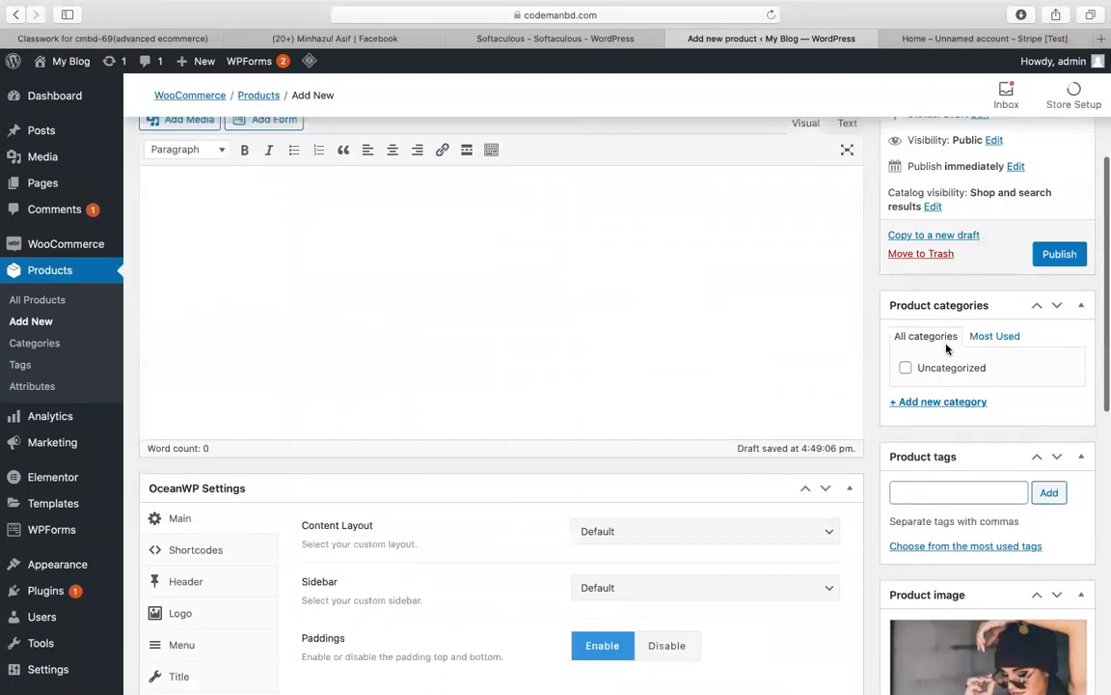
Step: Publish the sunglass product and view its storefront page showing $10 and 50 in stock
{"action": "left_click", "coordinate": [1067, 257]}
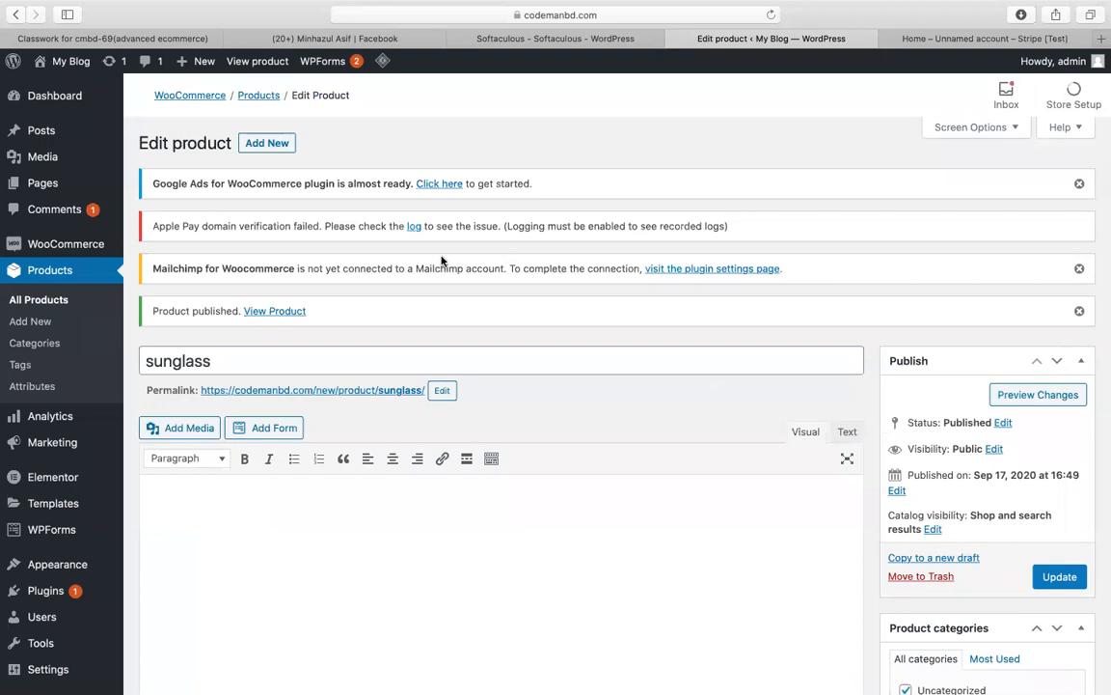
{"action": "left_click", "coordinate": [280, 311]}
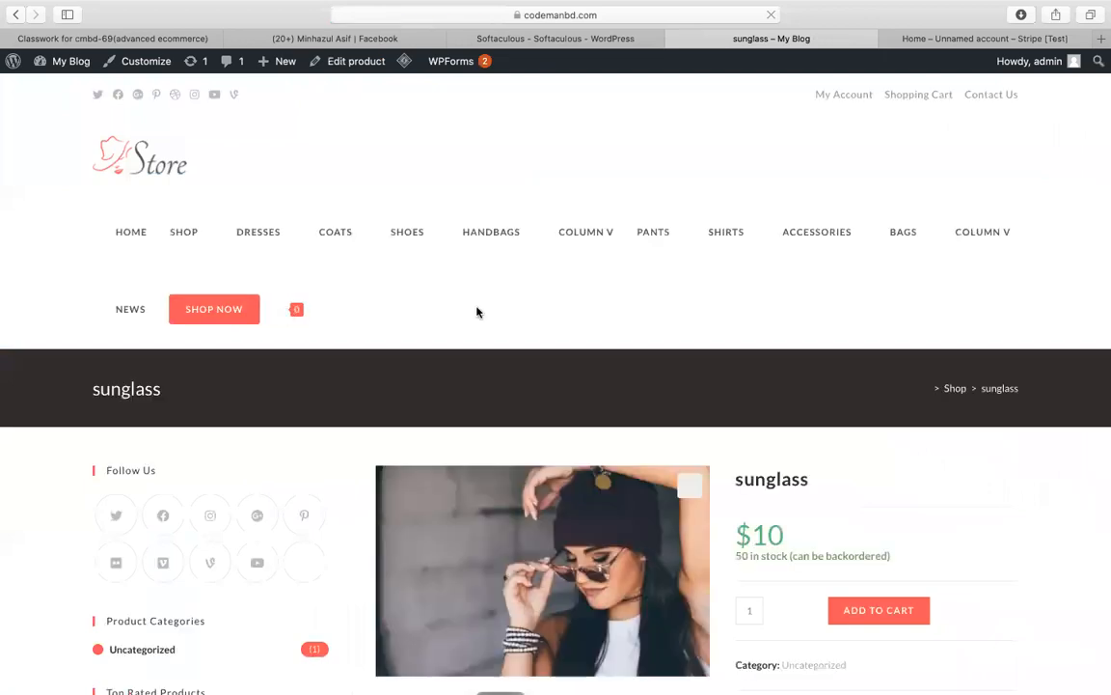
Step: Add one sunglass to the cart and view the Cart page listing it at $10
{"action": "scroll", "coordinate": [477, 311], "scroll_direction": "down", "scroll_amount": 5}
{"action": "scroll", "coordinate": [656, 314], "scroll_direction": "down", "scroll_amount": 3}
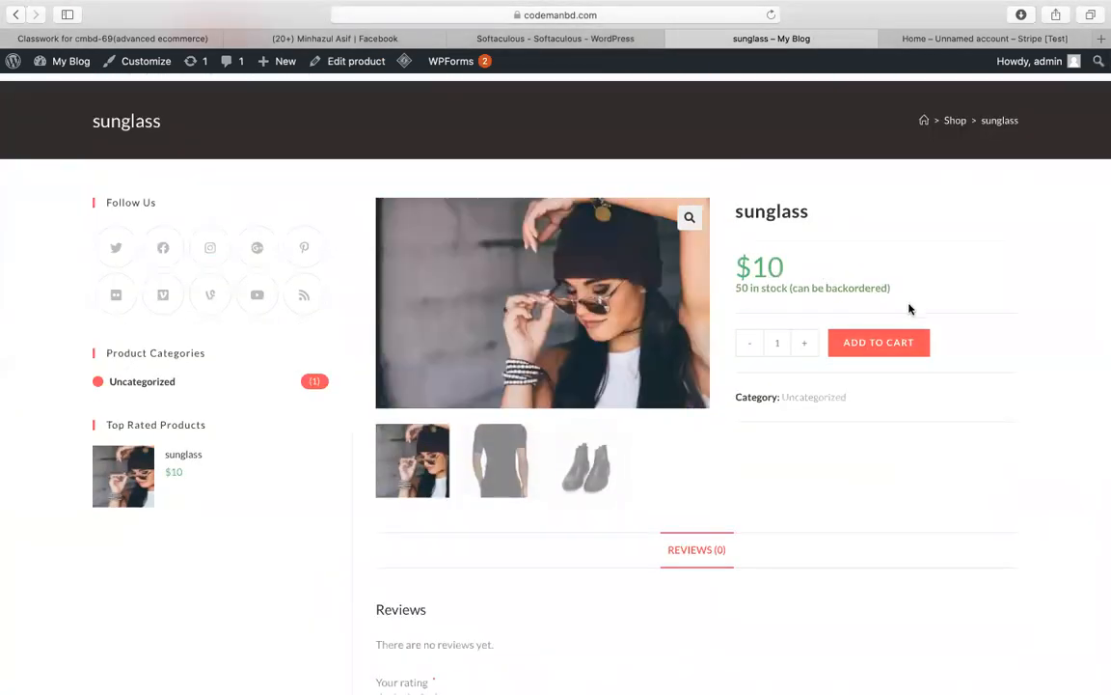
{"action": "left_click", "coordinate": [880, 342]}
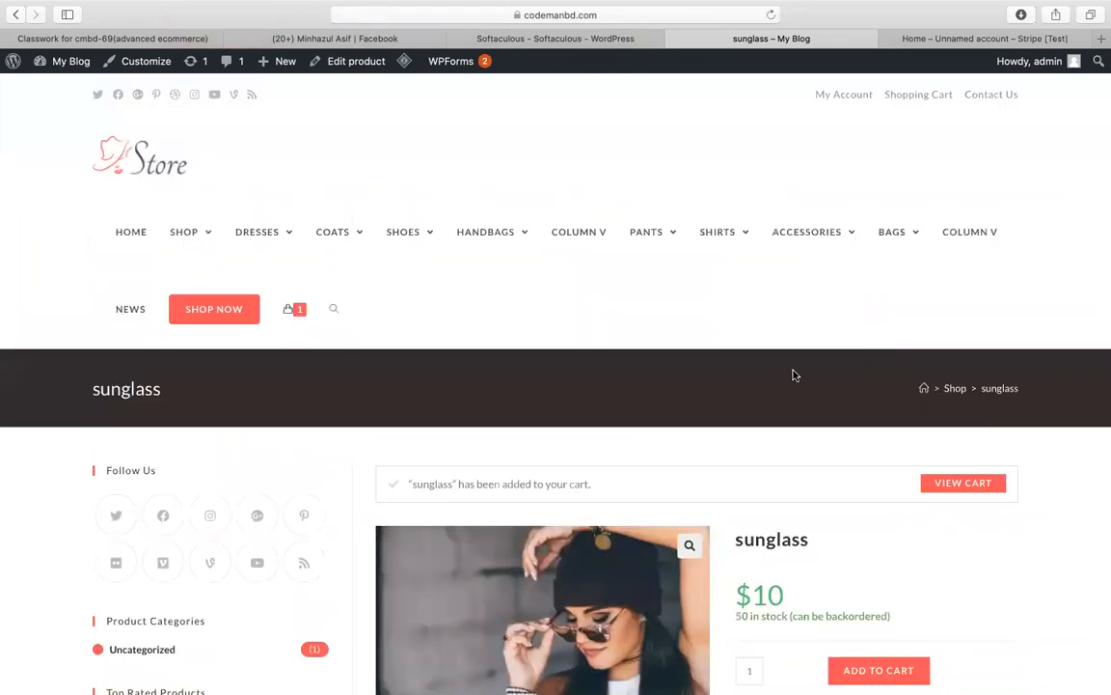
{"action": "scroll", "coordinate": [793, 376], "scroll_direction": "down", "scroll_amount": 3}
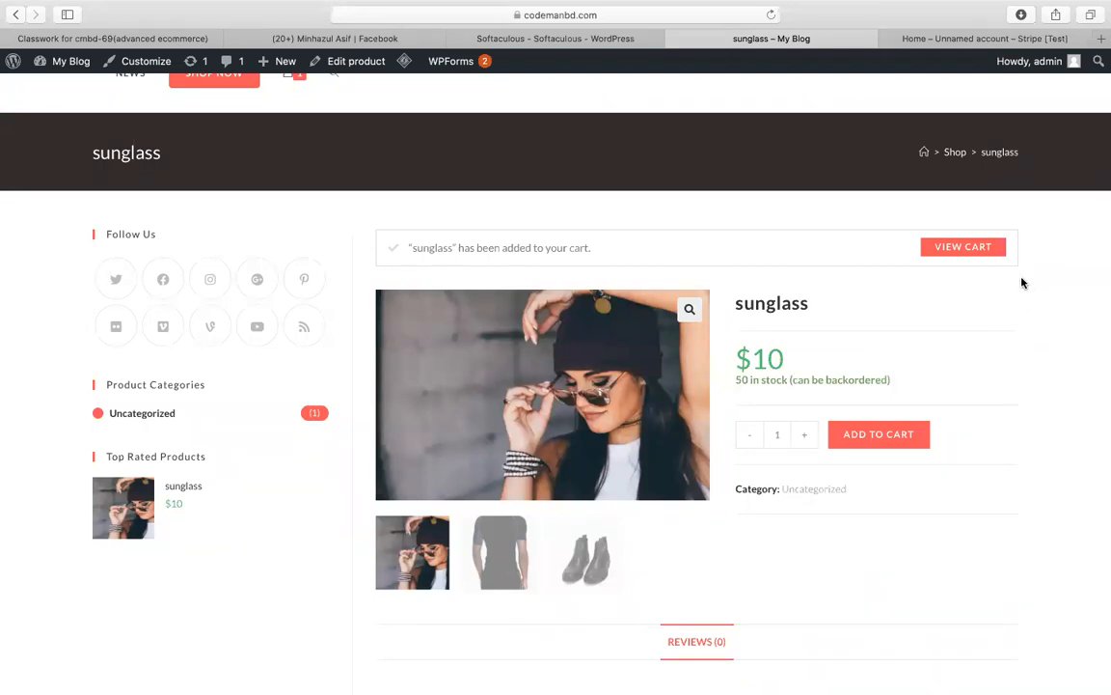
{"action": "left_click", "coordinate": [982, 252]}
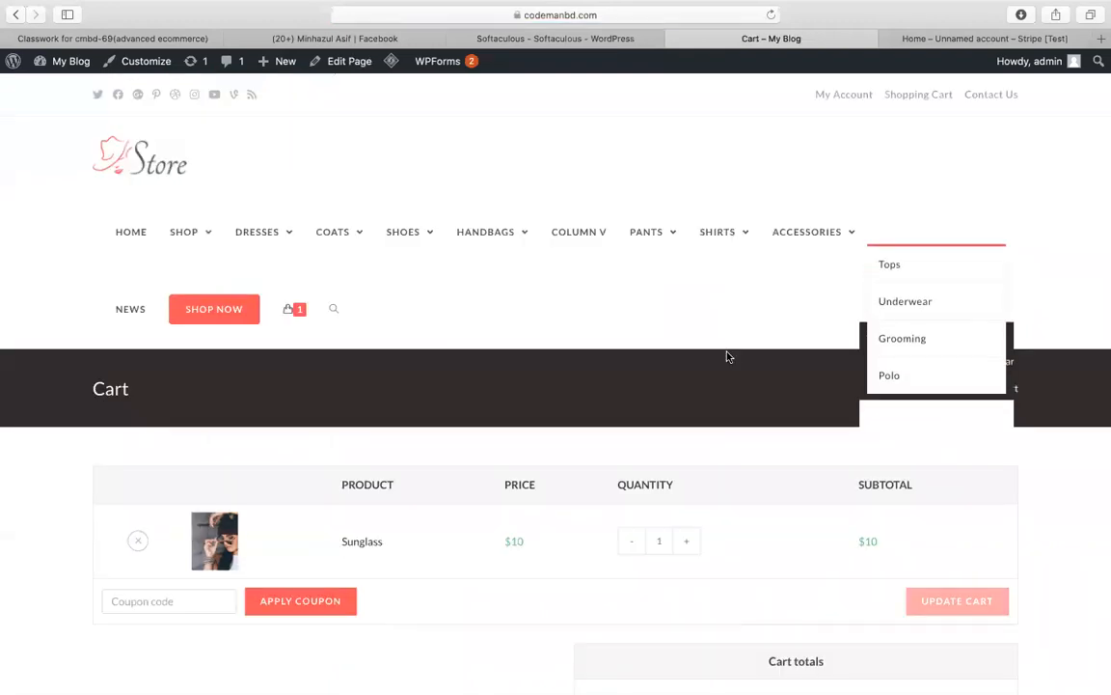
Step: Proceed to checkout for the $10 sunglass and choose Credit Card (Stripe) as payment
{"action": "scroll", "coordinate": [496, 462], "scroll_direction": "down", "scroll_amount": 3}
{"action": "scroll", "coordinate": [496, 462], "scroll_direction": "down", "scroll_amount": 3}
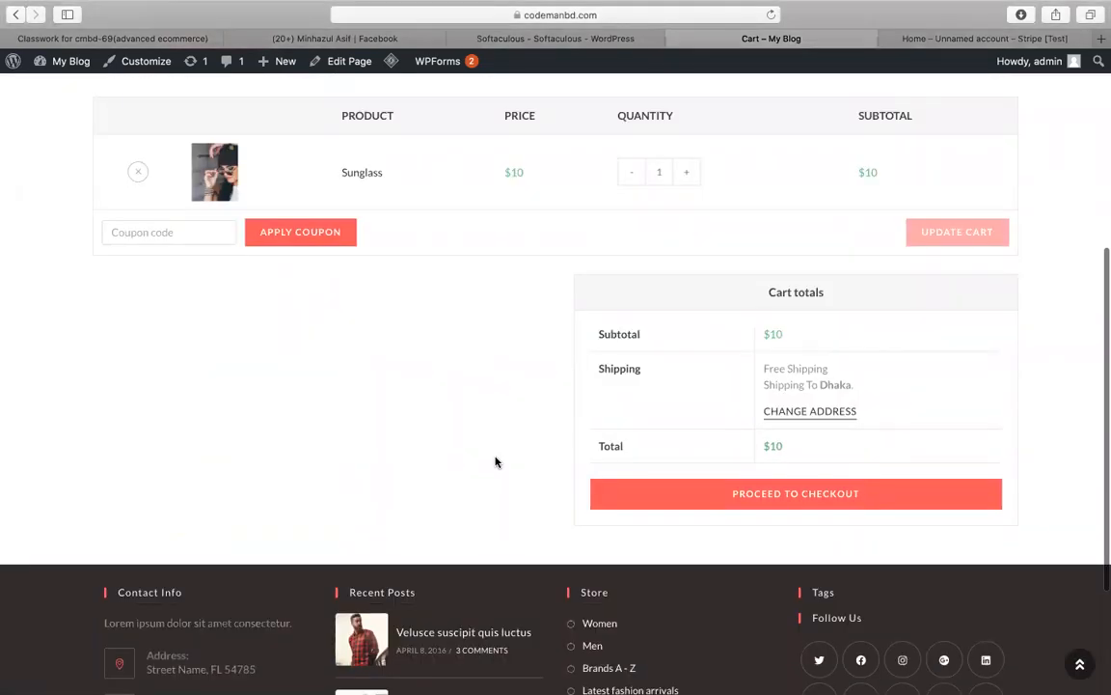
{"action": "left_click", "coordinate": [627, 494]}
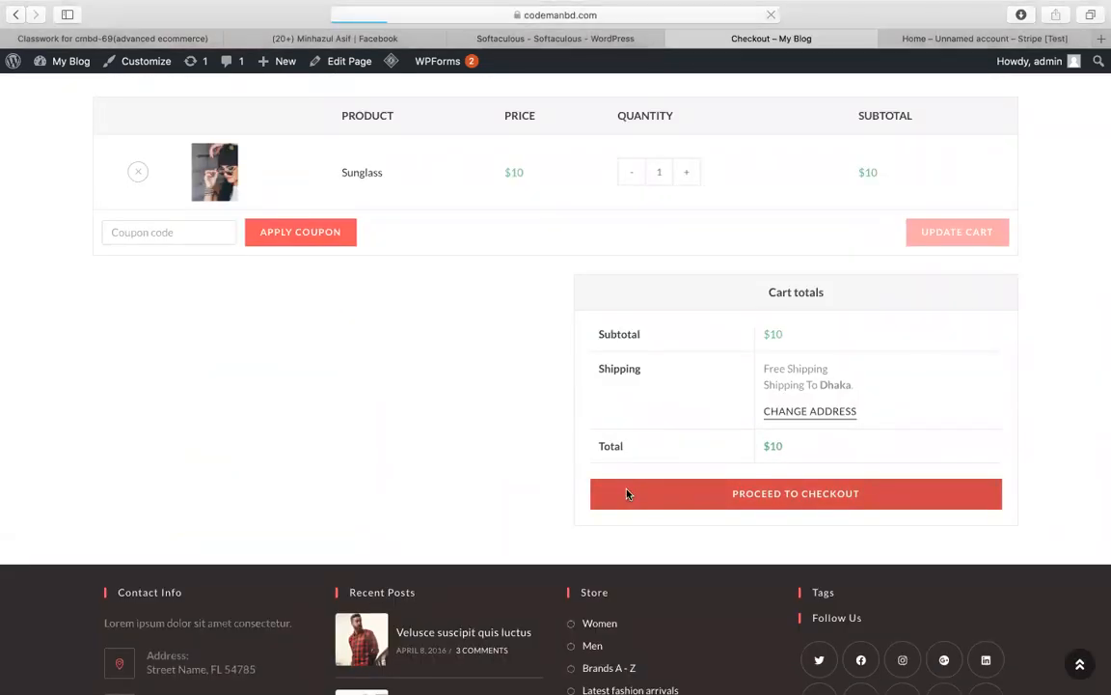
{"action": "scroll", "coordinate": [652, 533], "scroll_direction": "down", "scroll_amount": 10}
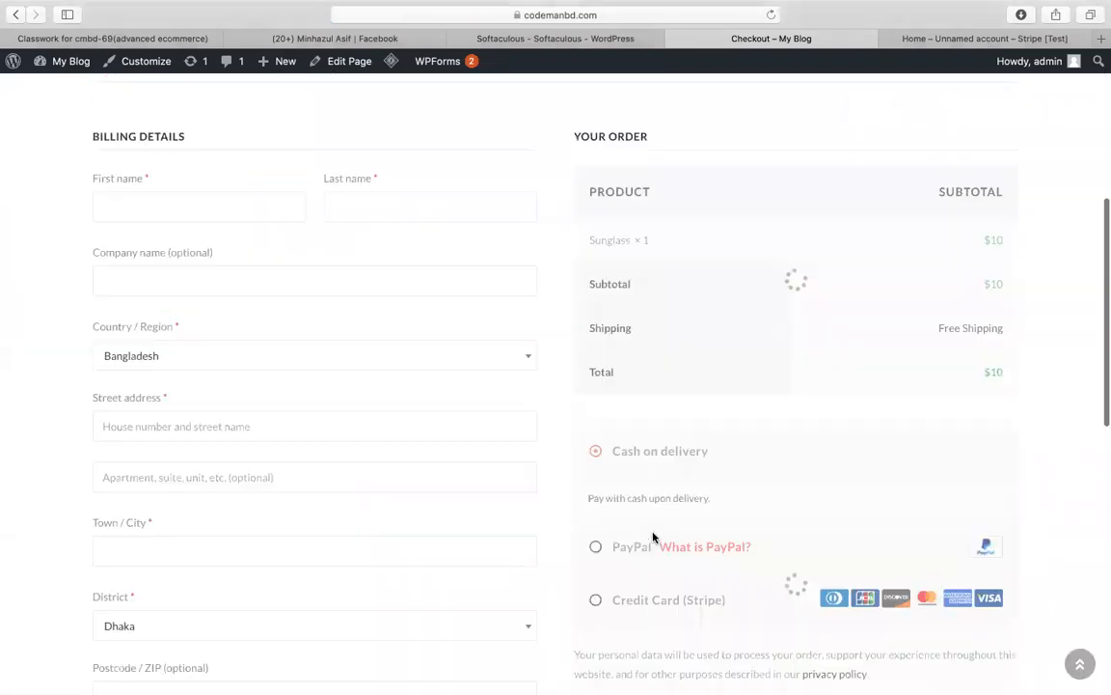
{"action": "scroll", "coordinate": [652, 536], "scroll_direction": "up", "scroll_amount": 3}
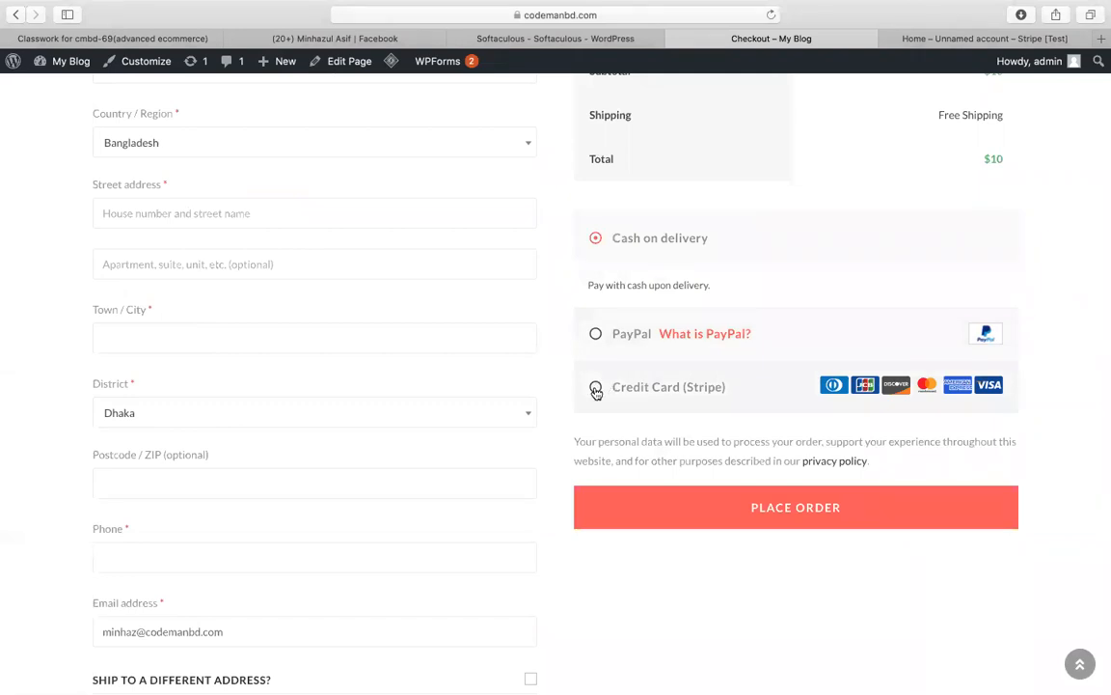
{"action": "left_click", "coordinate": [596, 388]}
{"action": "scroll", "coordinate": [714, 410], "scroll_direction": "down", "scroll_amount": 2}
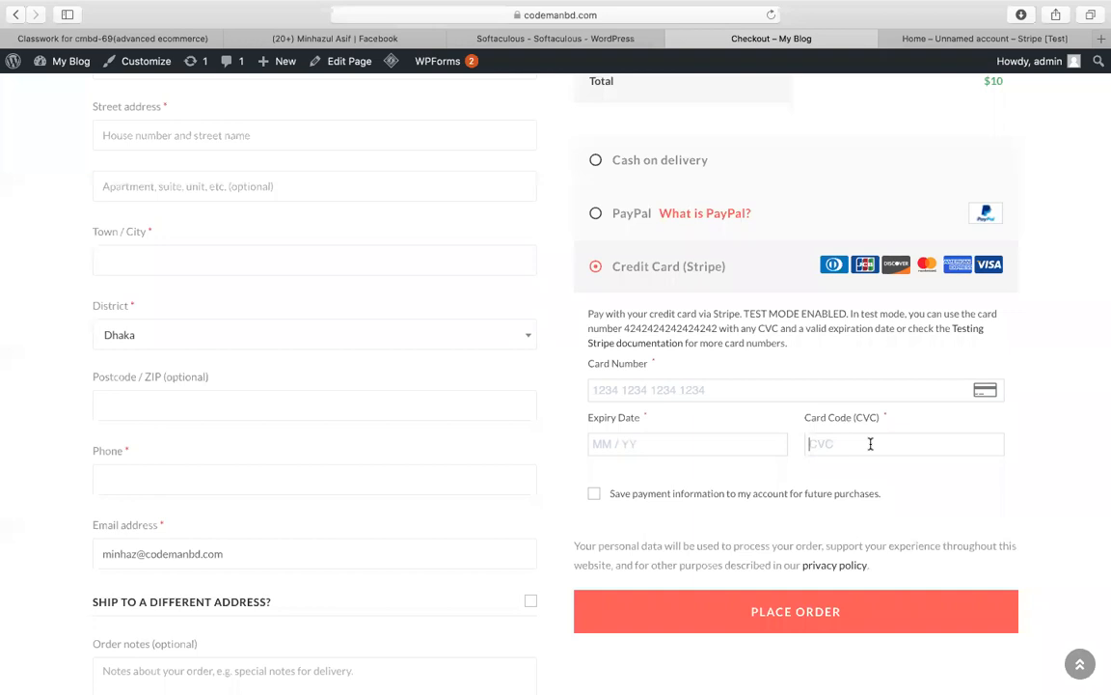
{"action": "scroll", "coordinate": [528, 398], "scroll_direction": "up", "scroll_amount": 15}
{"action": "scroll", "coordinate": [529, 403], "scroll_direction": "down", "scroll_amount": 9}
{"action": "scroll", "coordinate": [528, 397], "scroll_direction": "up", "scroll_amount": 9}
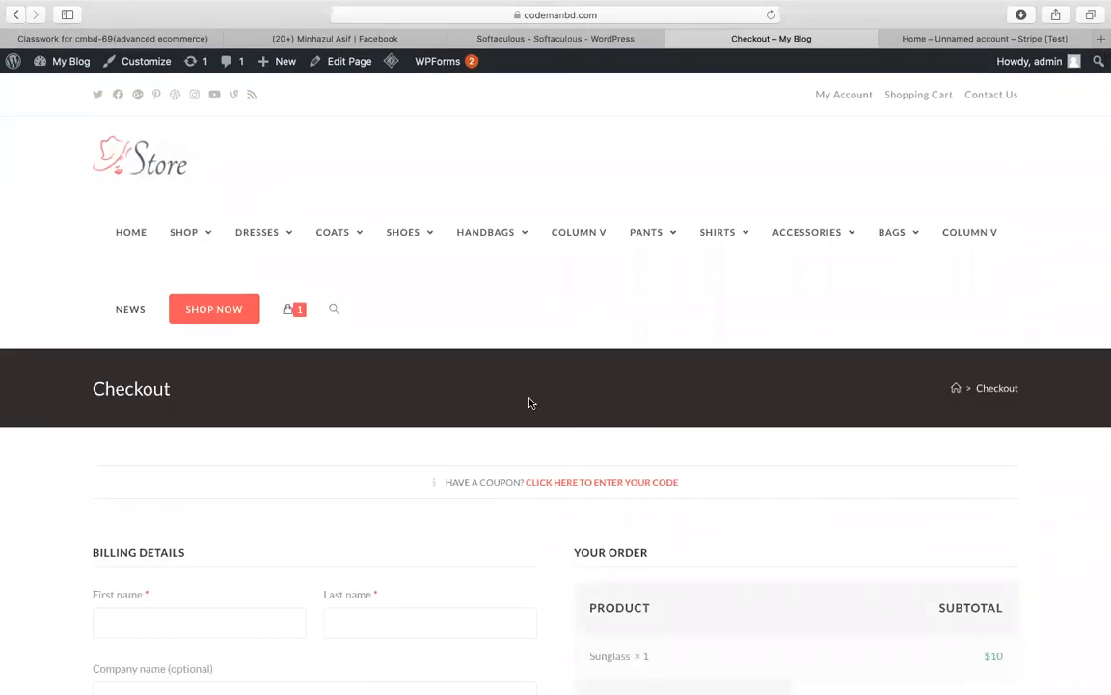
Step: Return to the sunglass product page and add a second sunglass, bringing the cart to $20
{"action": "left_click", "coordinate": [17, 14]}
{"action": "left_click", "coordinate": [18, 15]}
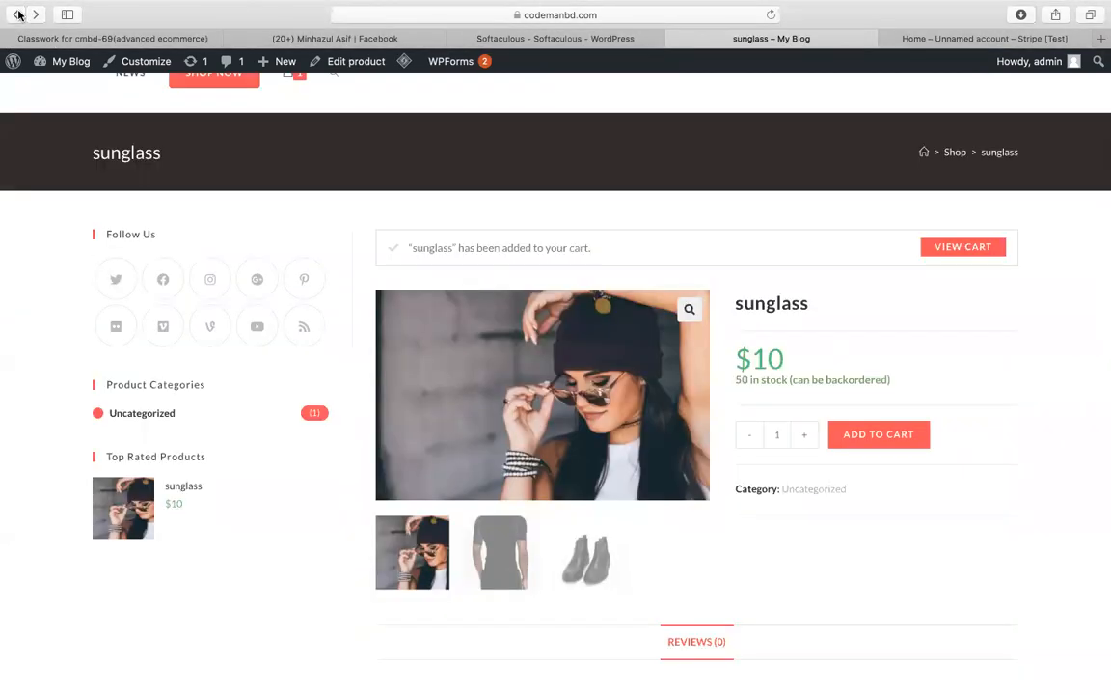
{"action": "scroll", "coordinate": [831, 293], "scroll_direction": "down", "scroll_amount": 1}
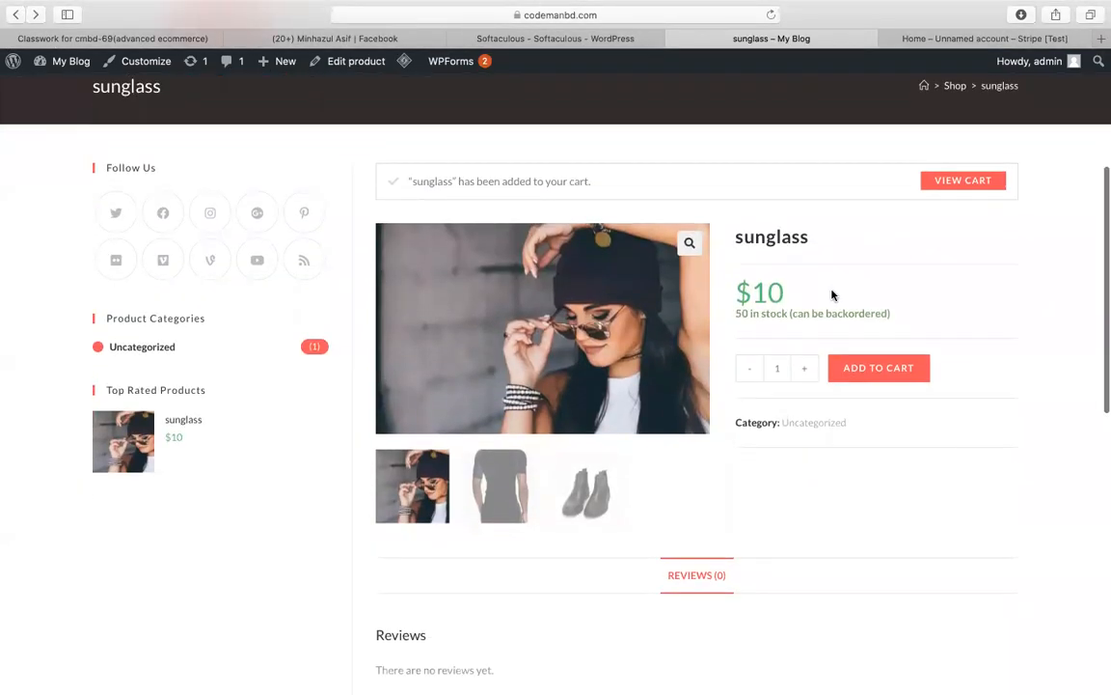
{"action": "scroll", "coordinate": [942, 514], "scroll_direction": "up", "scroll_amount": 1}
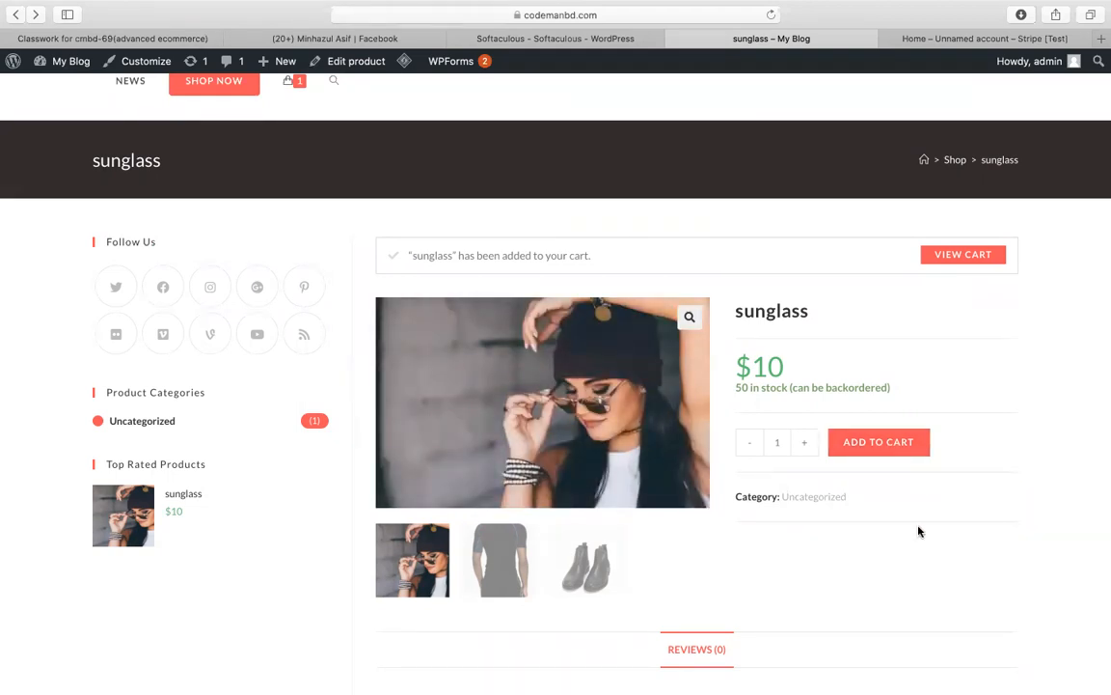
{"action": "left_click", "coordinate": [888, 450]}
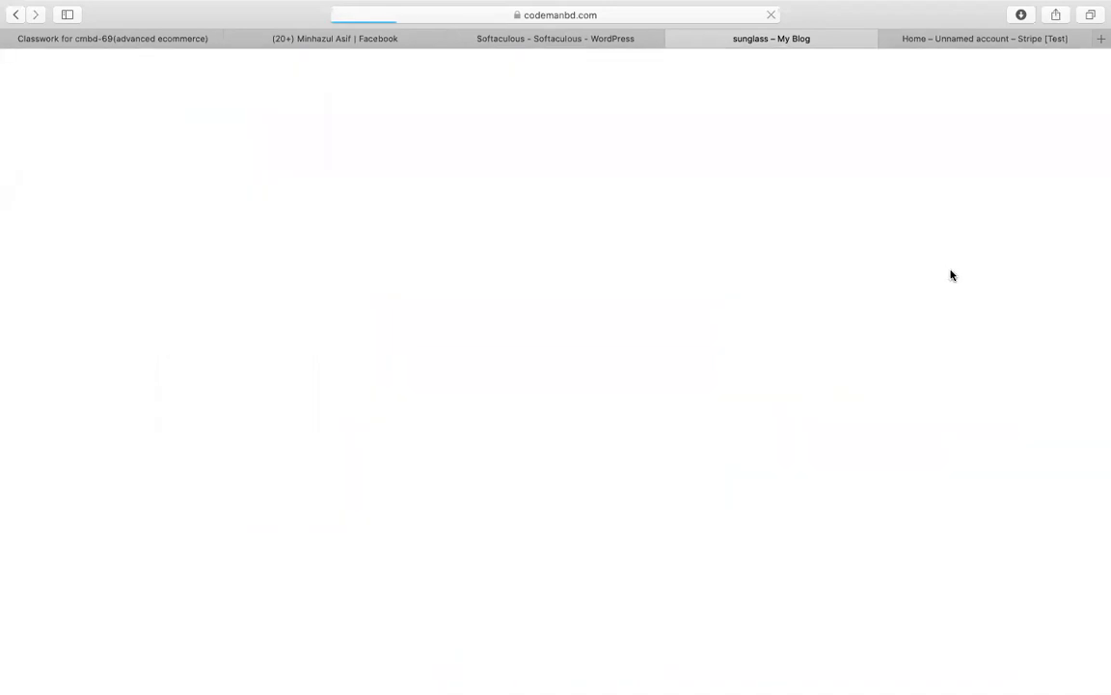
{"action": "scroll", "coordinate": [579, 290], "scroll_direction": "down", "scroll_amount": 1}
{"action": "mouse_move", "coordinate": [295, 268]}
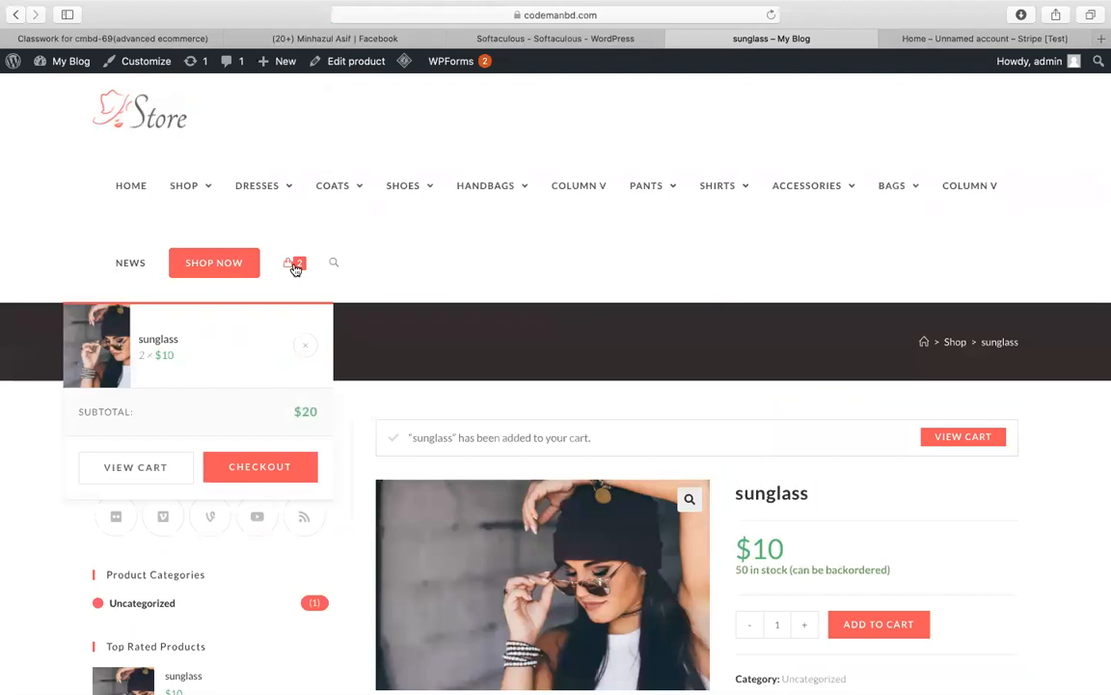
Step: Check out the two sunglasses ($20, free shipping) and step through the billing name, company and address fields
{"action": "left_click", "coordinate": [276, 471]}
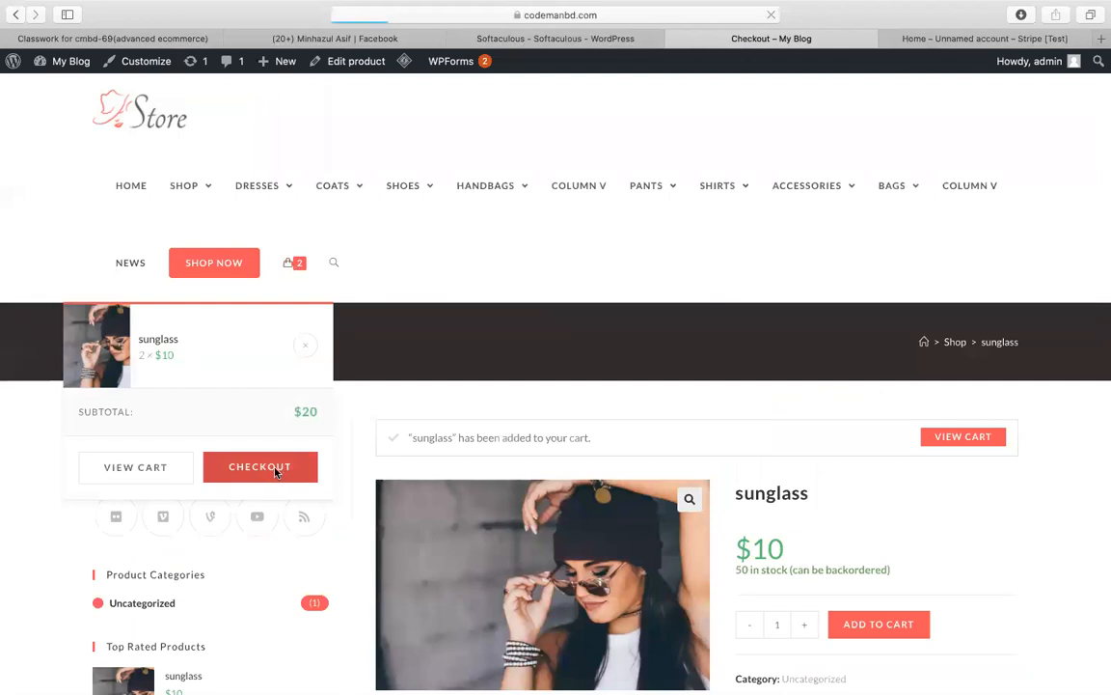
{"action": "scroll", "coordinate": [392, 431], "scroll_direction": "down", "scroll_amount": 5}
{"action": "scroll", "coordinate": [391, 431], "scroll_direction": "up", "scroll_amount": 2}
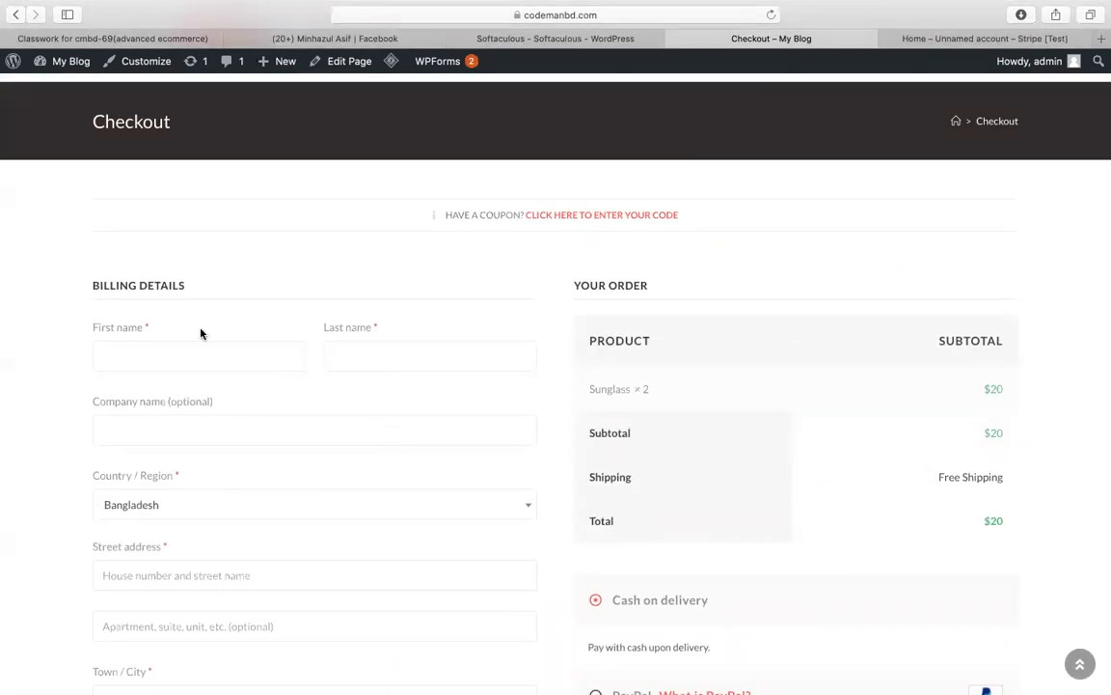
{"action": "left_click", "coordinate": [371, 359]}
{"action": "scroll", "coordinate": [221, 425], "scroll_direction": "down", "scroll_amount": 2}
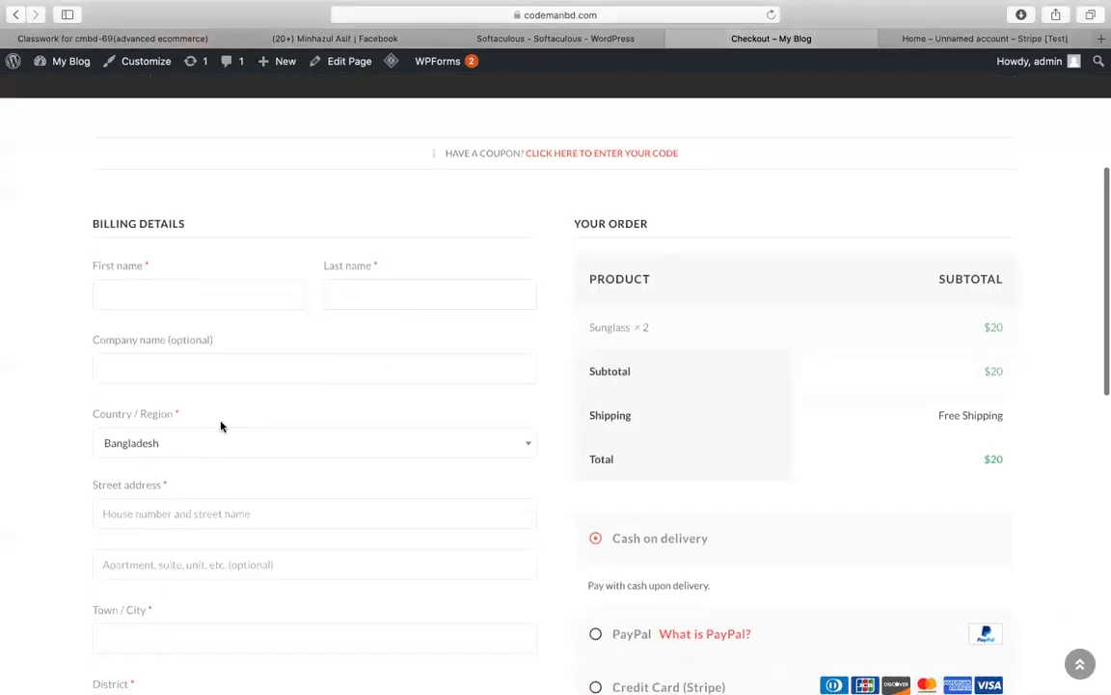
{"action": "left_click", "coordinate": [204, 378]}
{"action": "scroll", "coordinate": [217, 362], "scroll_direction": "down", "scroll_amount": 5}
{"action": "left_click", "coordinate": [149, 312]}
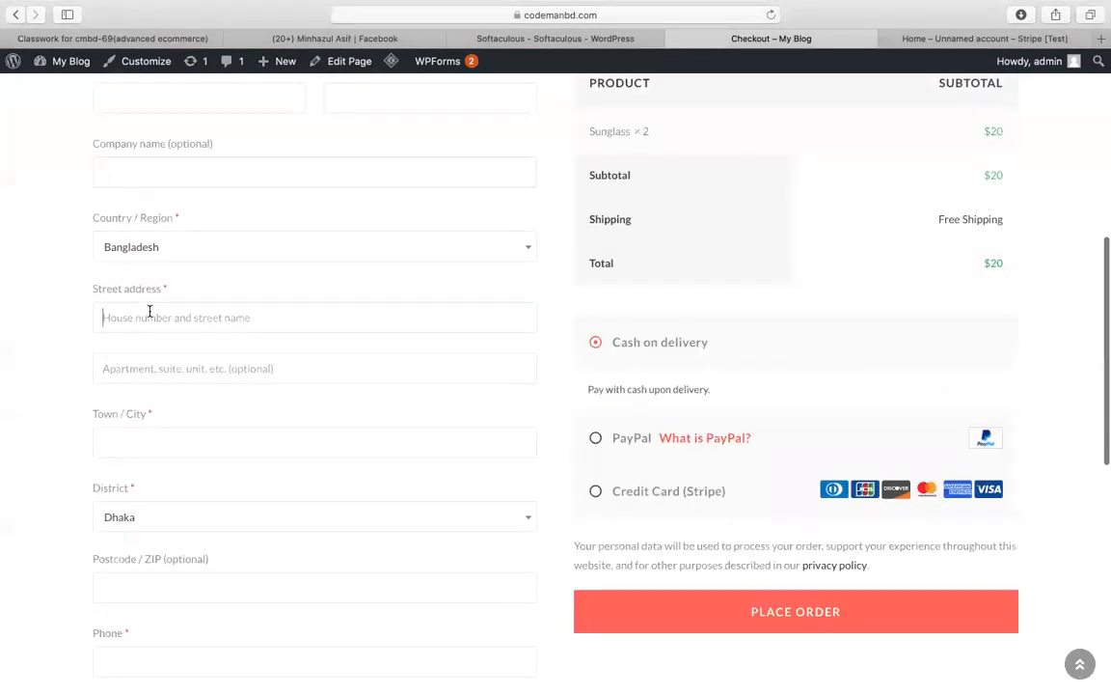
{"action": "scroll", "coordinate": [174, 372], "scroll_direction": "down", "scroll_amount": 2}
{"action": "scroll", "coordinate": [193, 410], "scroll_direction": "down", "scroll_amount": 4}
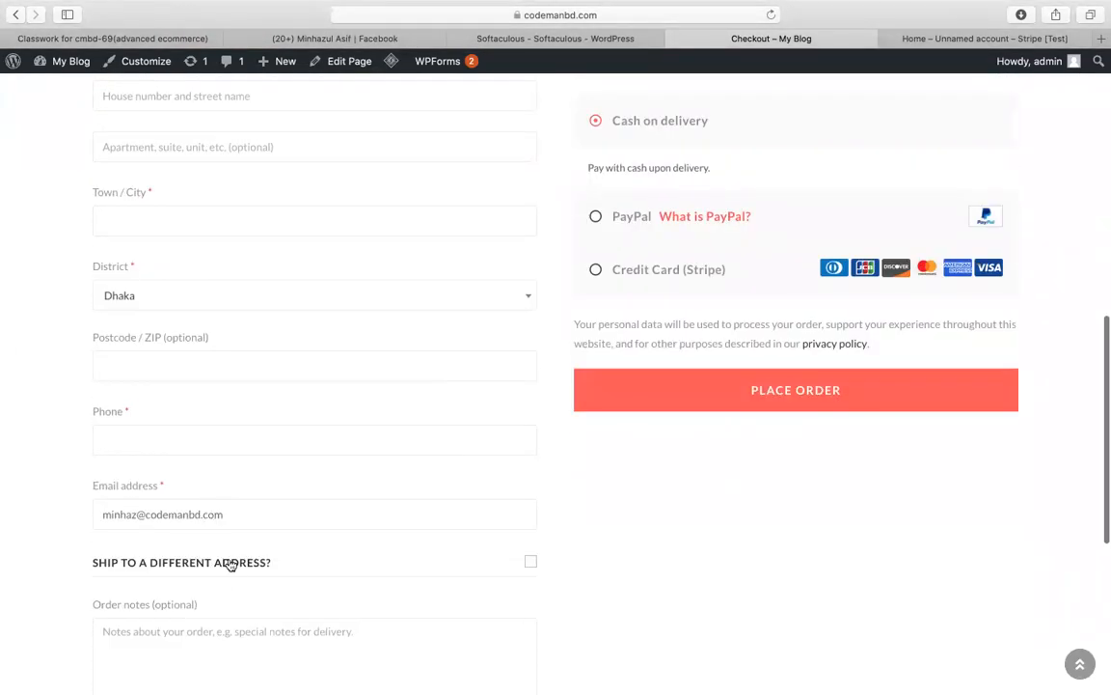
{"action": "scroll", "coordinate": [229, 428], "scroll_direction": "up", "scroll_amount": 1}
{"action": "scroll", "coordinate": [230, 427], "scroll_direction": "up", "scroll_amount": 5}
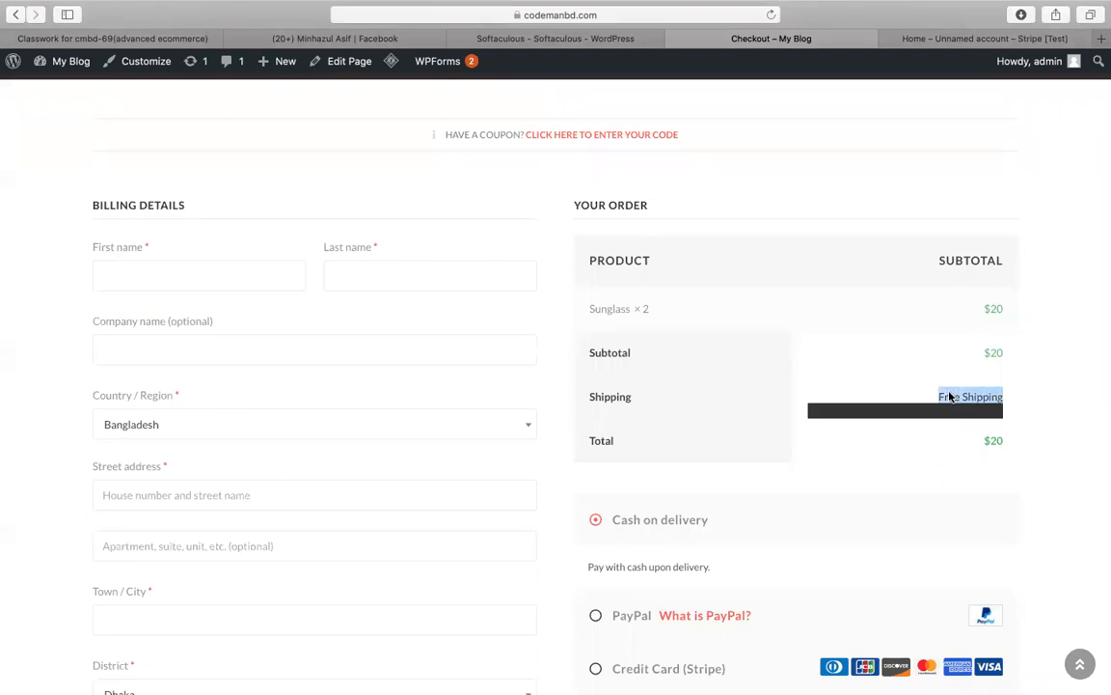
Step: Set the billing country to United States (US), adding $10 flat-rate shipping for a $30 total
{"action": "left_click", "coordinate": [400, 422]}
{"action": "type", "text": "uni"}
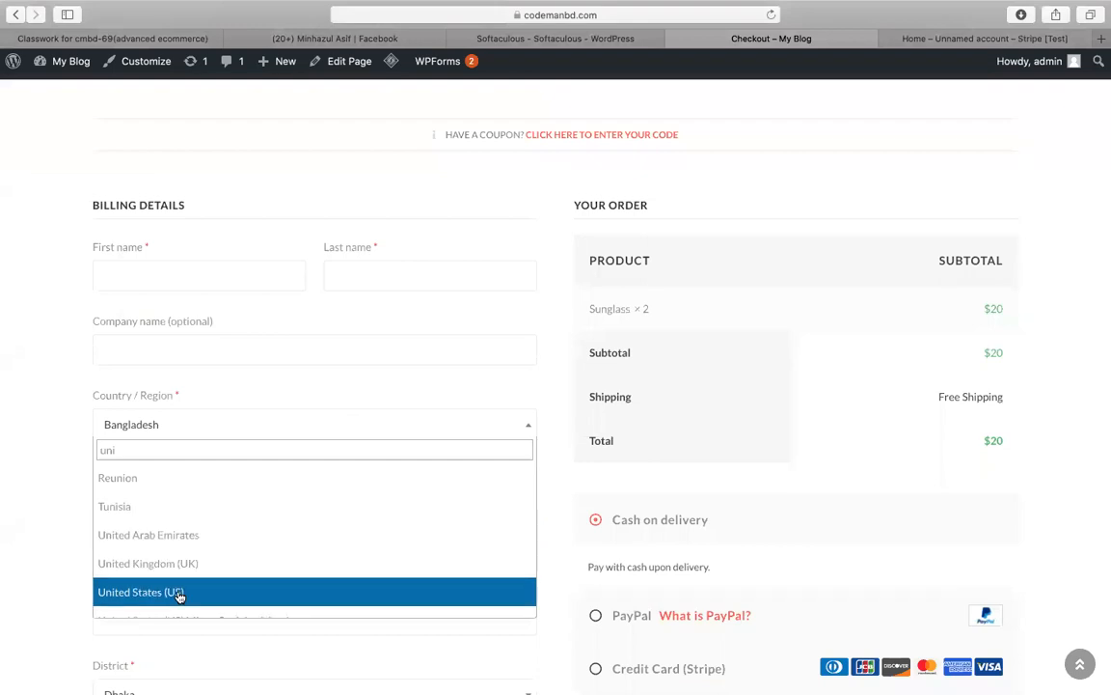
{"action": "left_click", "coordinate": [179, 592]}
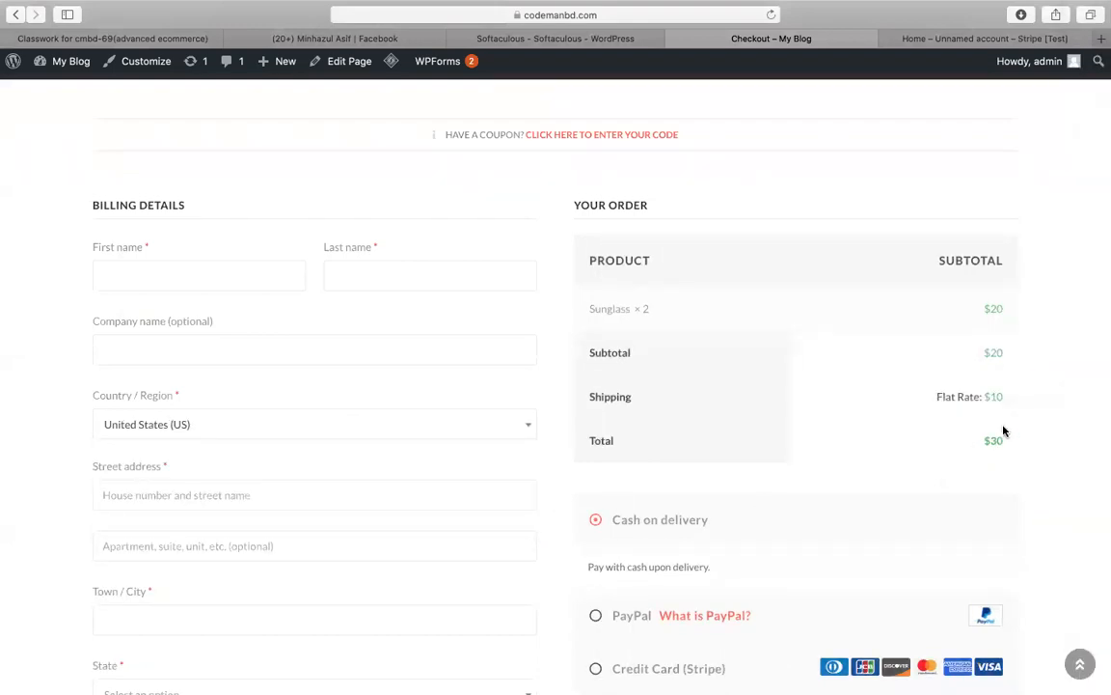
{"action": "left_click_drag", "start_coordinate": [1004, 398], "coordinate": [985, 398]}
{"action": "left_click", "coordinate": [1019, 394]}
{"action": "double_click", "coordinate": [998, 439]}
{"action": "scroll", "coordinate": [975, 483], "scroll_direction": "down", "scroll_amount": 3}
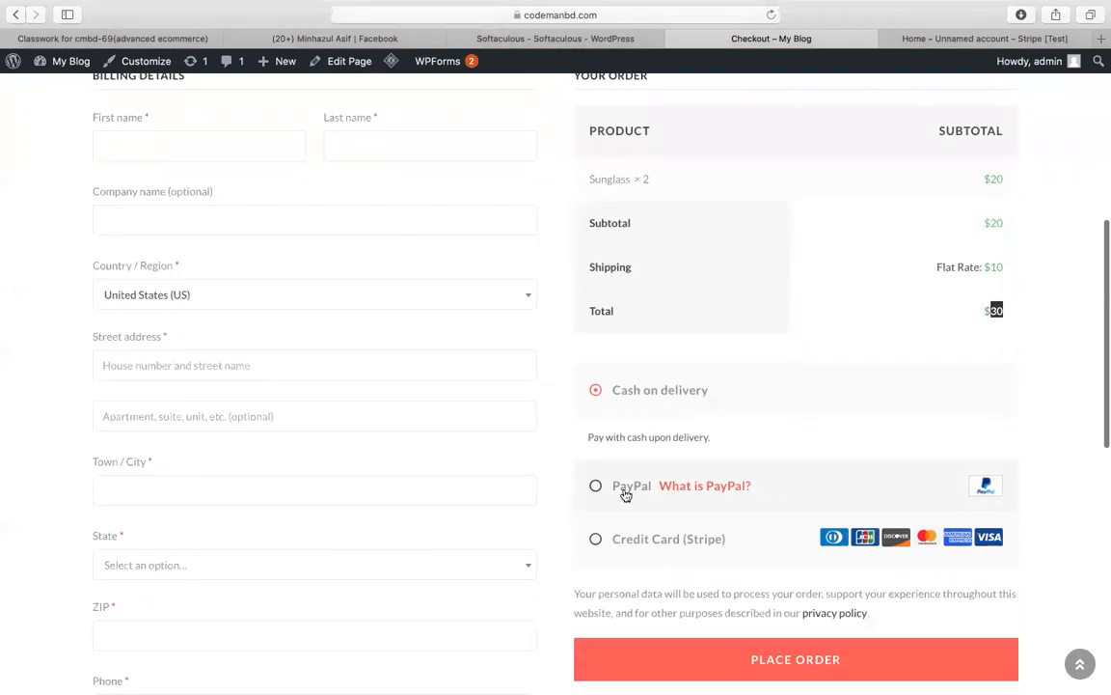
Step: Select PayPal, then switch the payment method back to Credit Card (Stripe)
{"action": "left_click", "coordinate": [627, 494]}
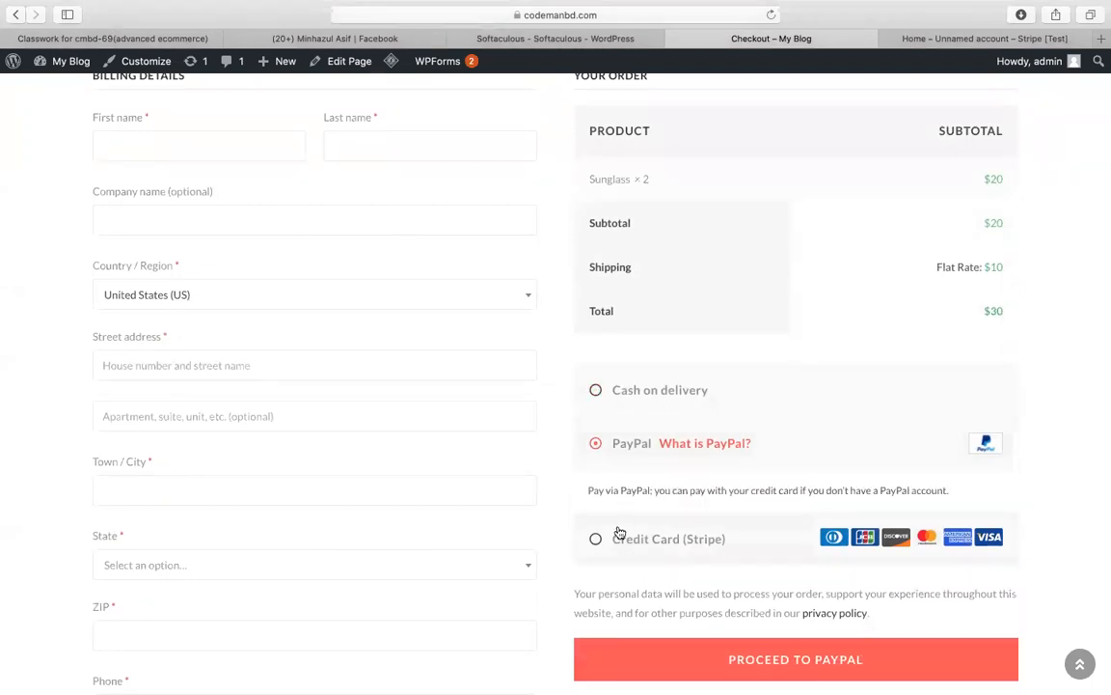
{"action": "left_click", "coordinate": [590, 536]}
{"action": "right_click", "coordinate": [751, 522]}
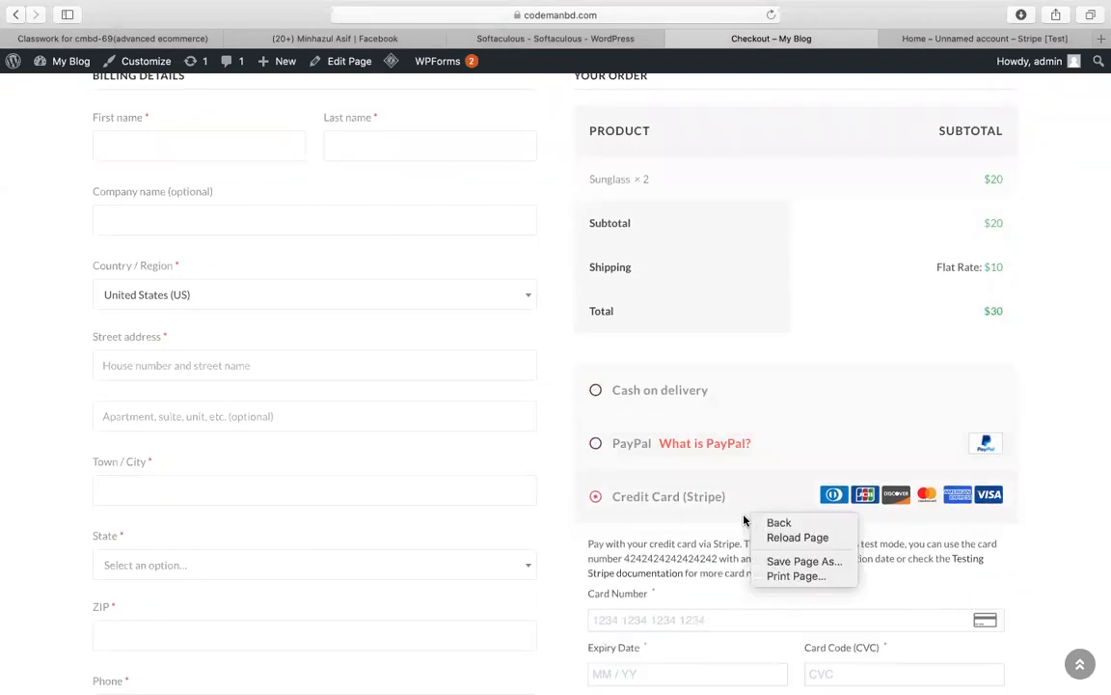
{"action": "left_click", "coordinate": [1084, 337]}
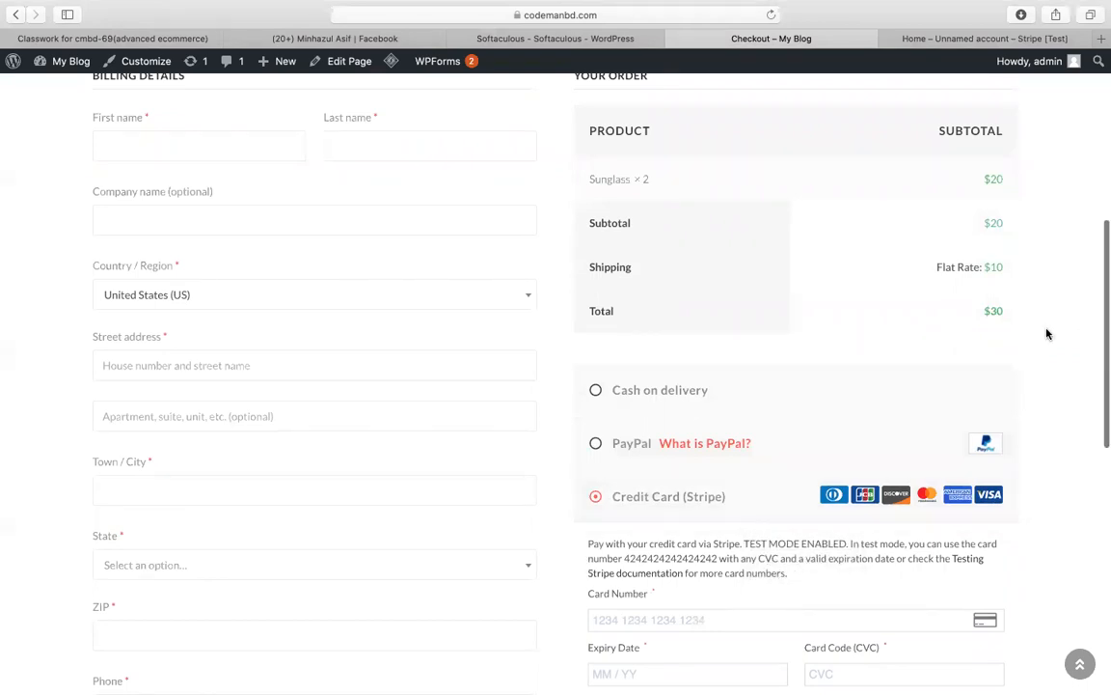
{"action": "scroll", "coordinate": [1024, 168], "scroll_direction": "up", "scroll_amount": 5}
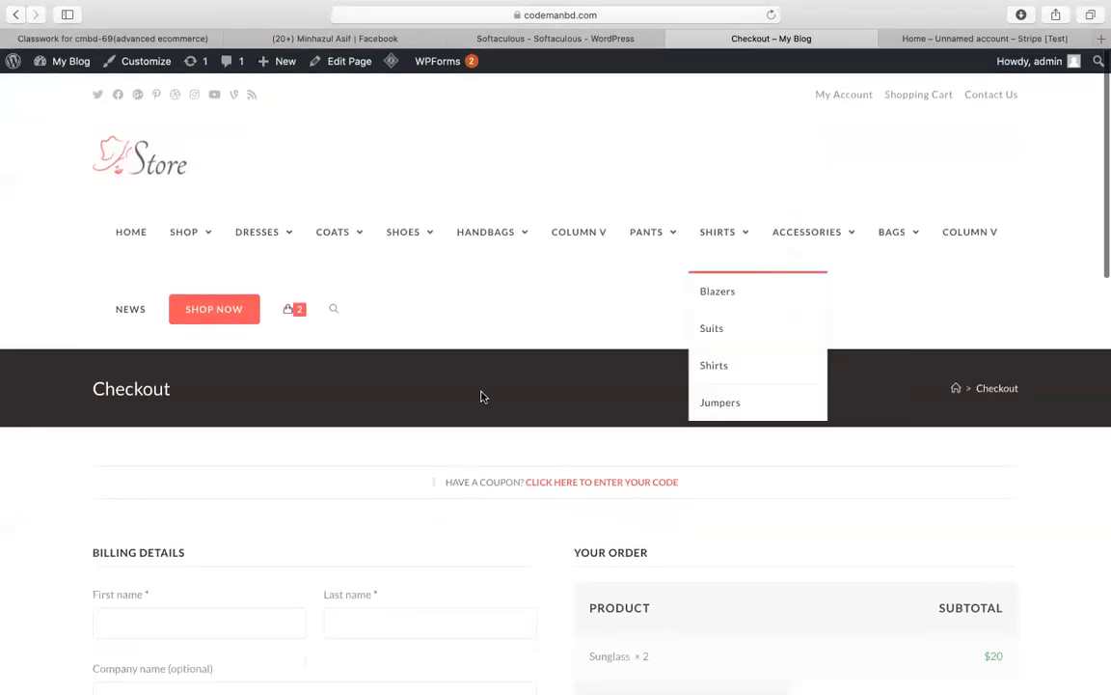
{"action": "double_click", "coordinate": [126, 391]}
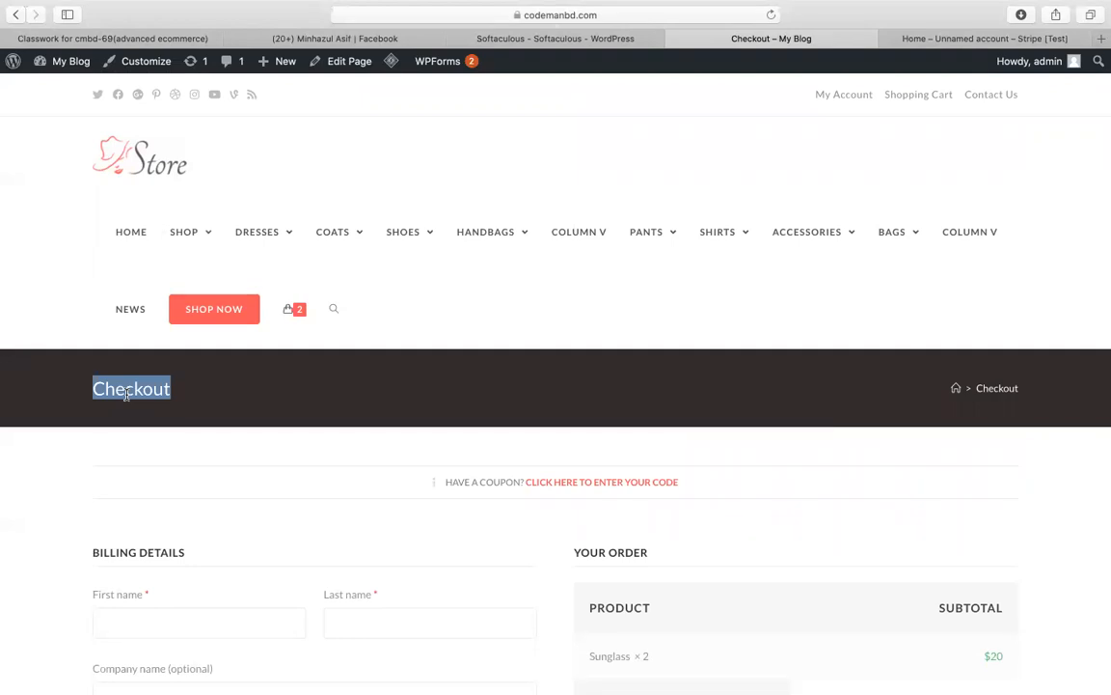
{"action": "scroll", "coordinate": [251, 342], "scroll_direction": "down", "scroll_amount": 2}
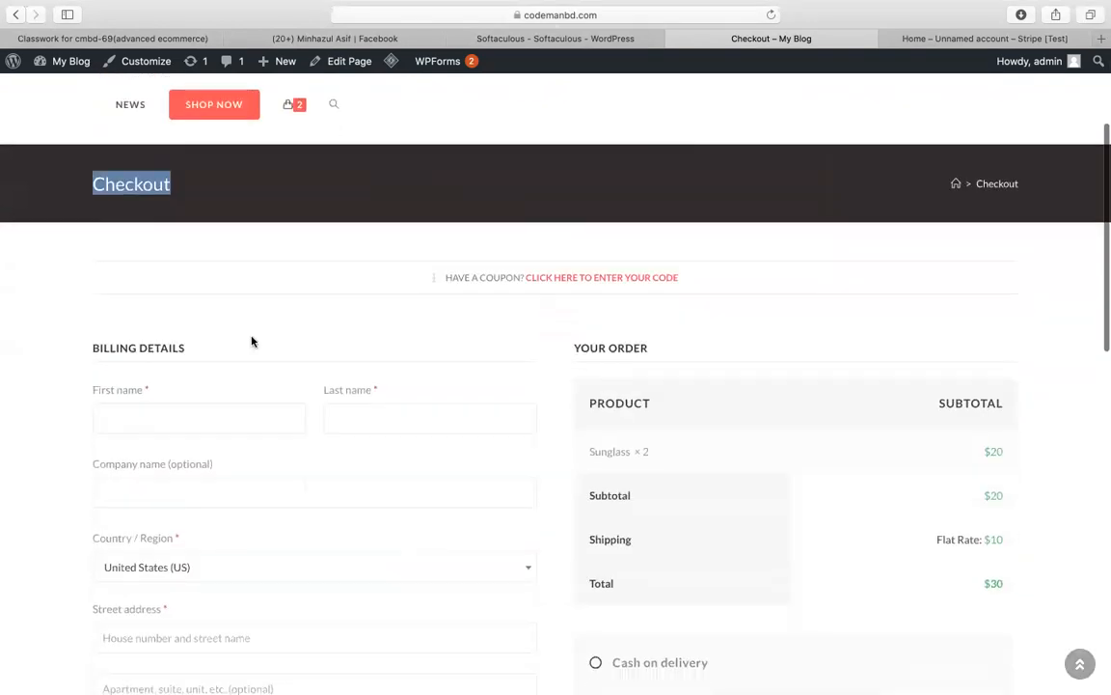
{"action": "scroll", "coordinate": [266, 391], "scroll_direction": "down", "scroll_amount": 3}
{"action": "scroll", "coordinate": [265, 391], "scroll_direction": "up", "scroll_amount": 5}
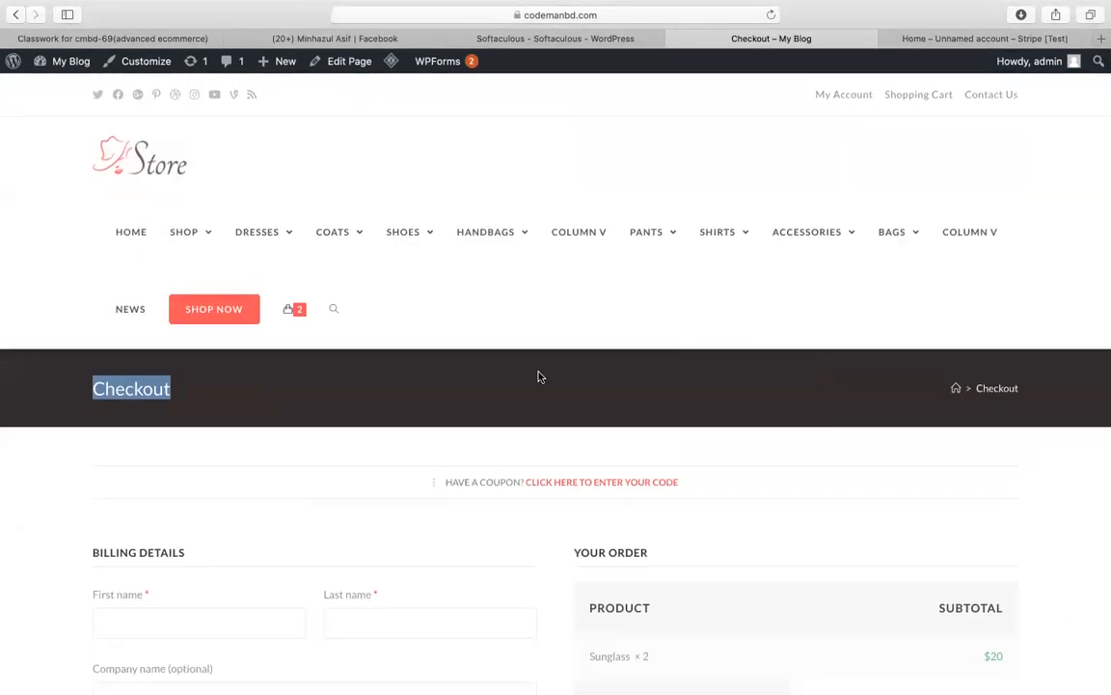
{"action": "scroll", "coordinate": [539, 377], "scroll_direction": "down", "scroll_amount": 5}
{"action": "scroll", "coordinate": [404, 319], "scroll_direction": "up", "scroll_amount": 5}
{"action": "scroll", "coordinate": [132, 386], "scroll_direction": "down", "scroll_amount": 3}
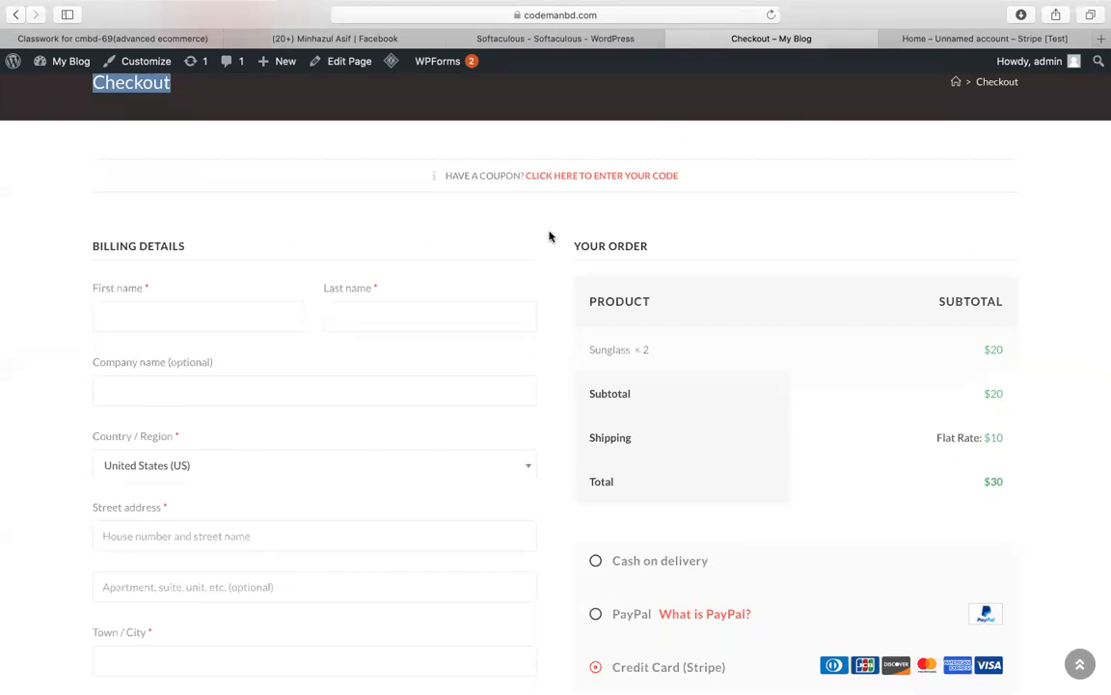
{"action": "scroll", "coordinate": [526, 214], "scroll_direction": "up", "scroll_amount": 3}
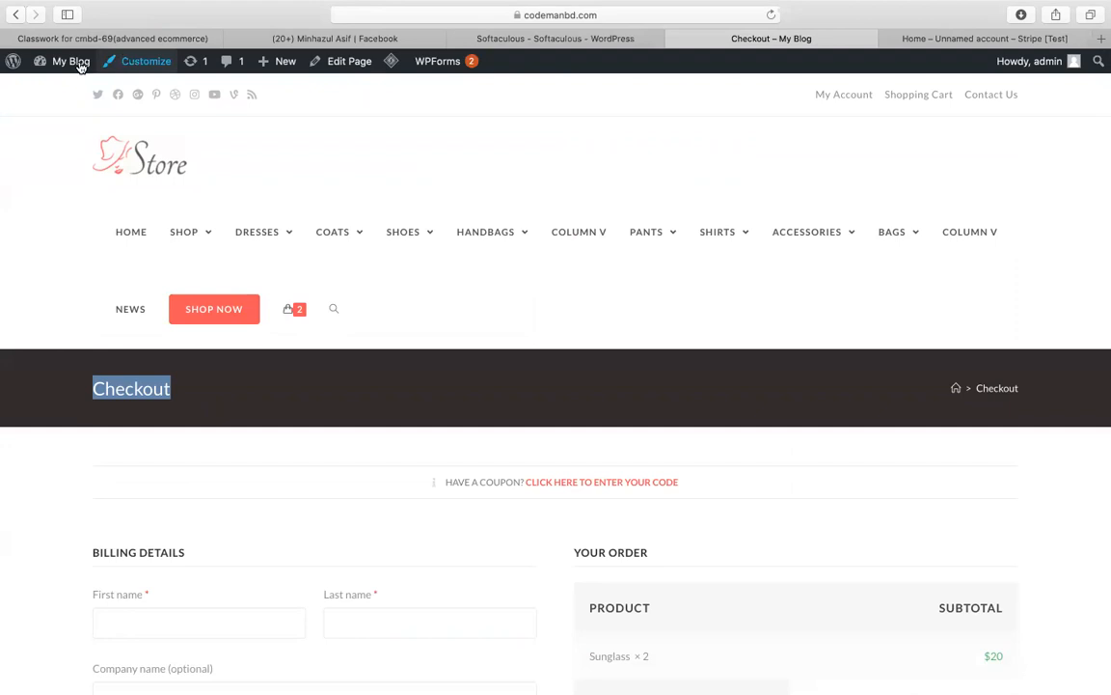
Step: Go from the admin Dashboard to WooCommerce > Coupons and choose Create your first coupon
{"action": "mouse_move", "coordinate": [72, 61]}
{"action": "left_click", "coordinate": [63, 89]}
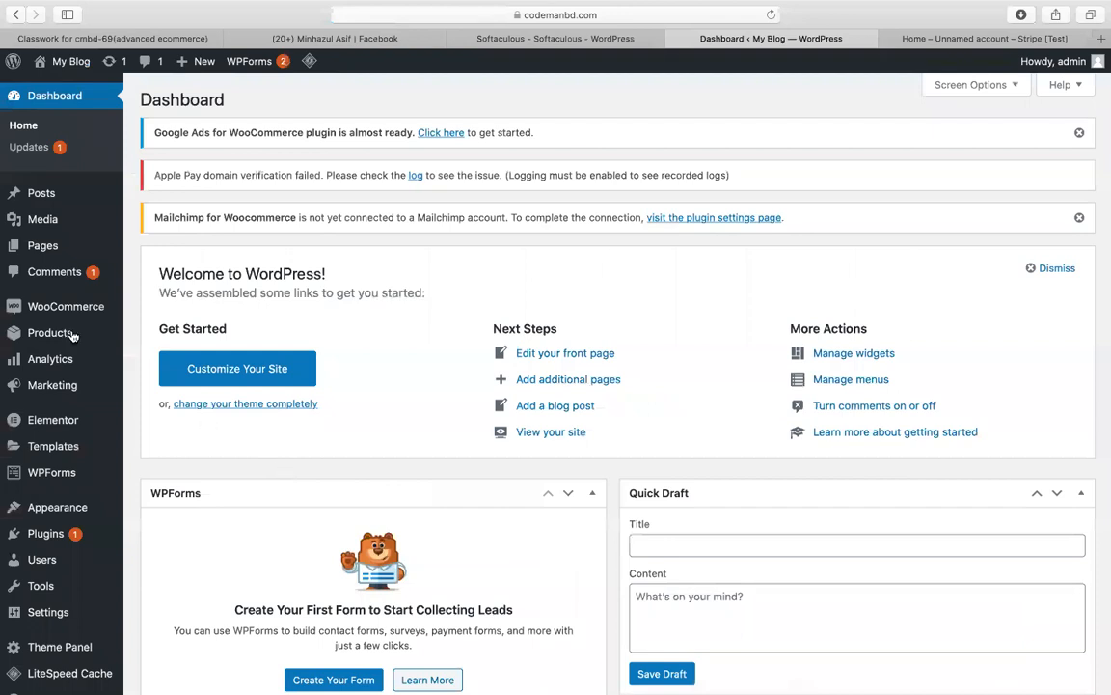
{"action": "mouse_move", "coordinate": [96, 315]}
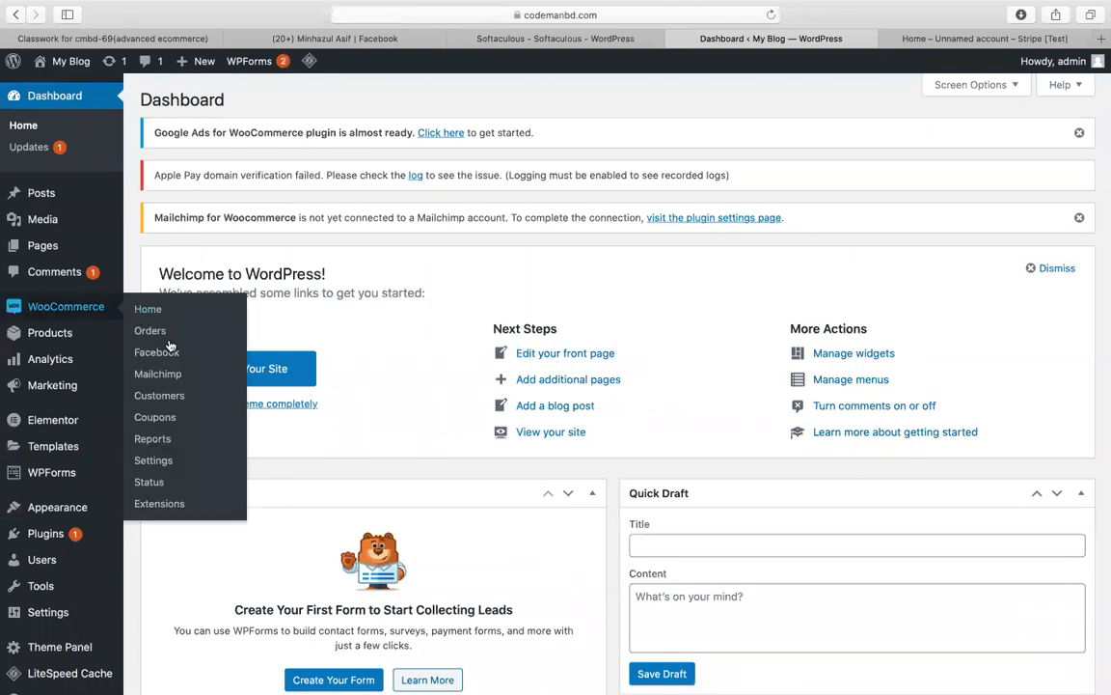
{"action": "left_click", "coordinate": [157, 418]}
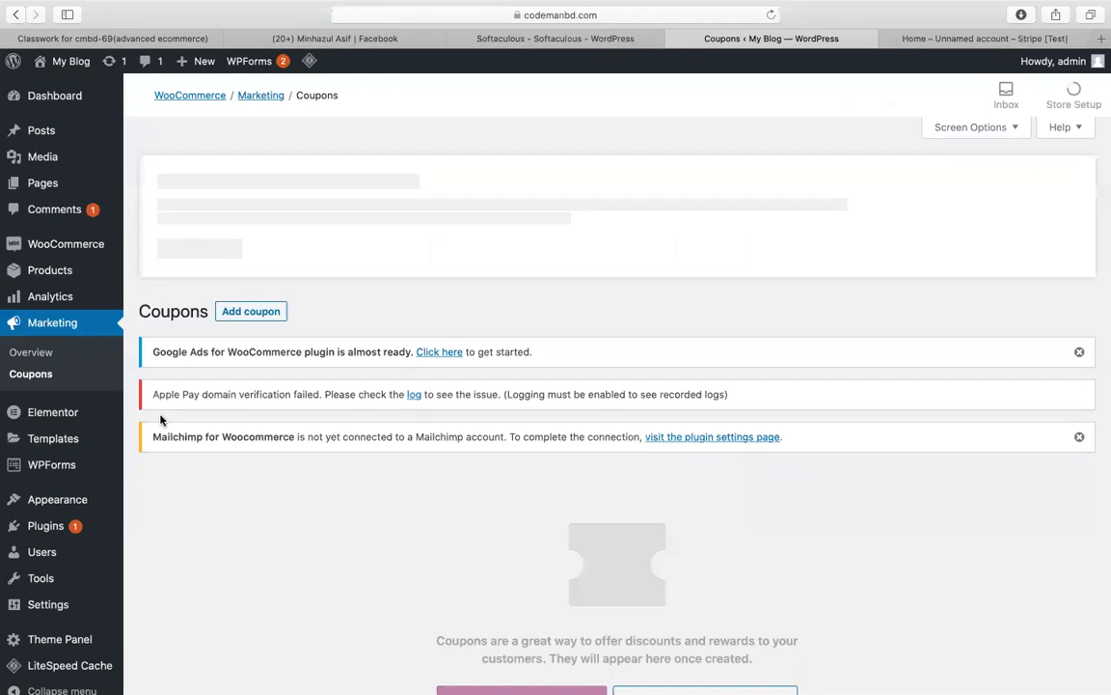
{"action": "scroll", "coordinate": [338, 483], "scroll_direction": "down", "scroll_amount": 5}
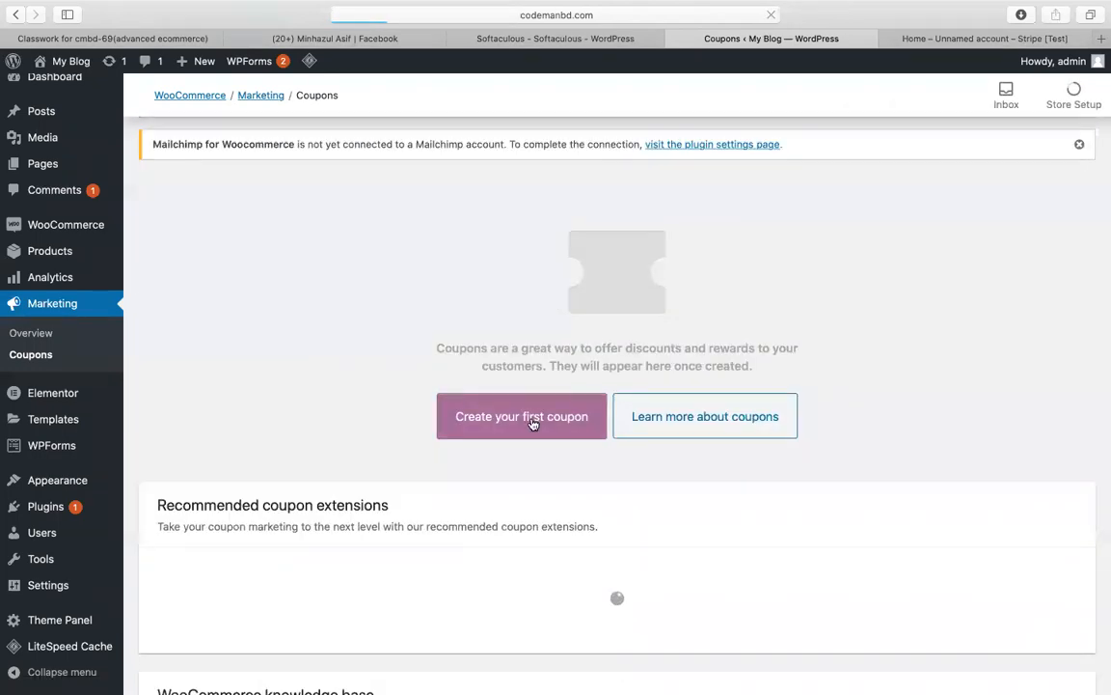
{"action": "left_click", "coordinate": [531, 421]}
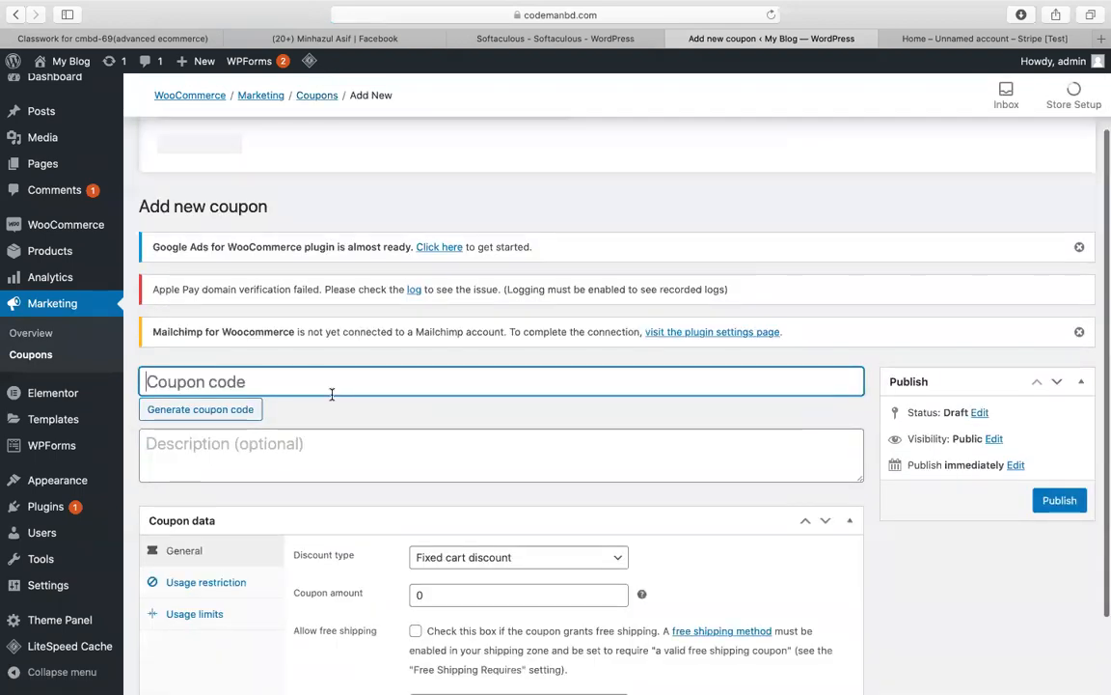
Step: Enter winter20 as the coupon code
{"action": "type", "text": "i"}
{"action": "key", "text": "BackSpace"}
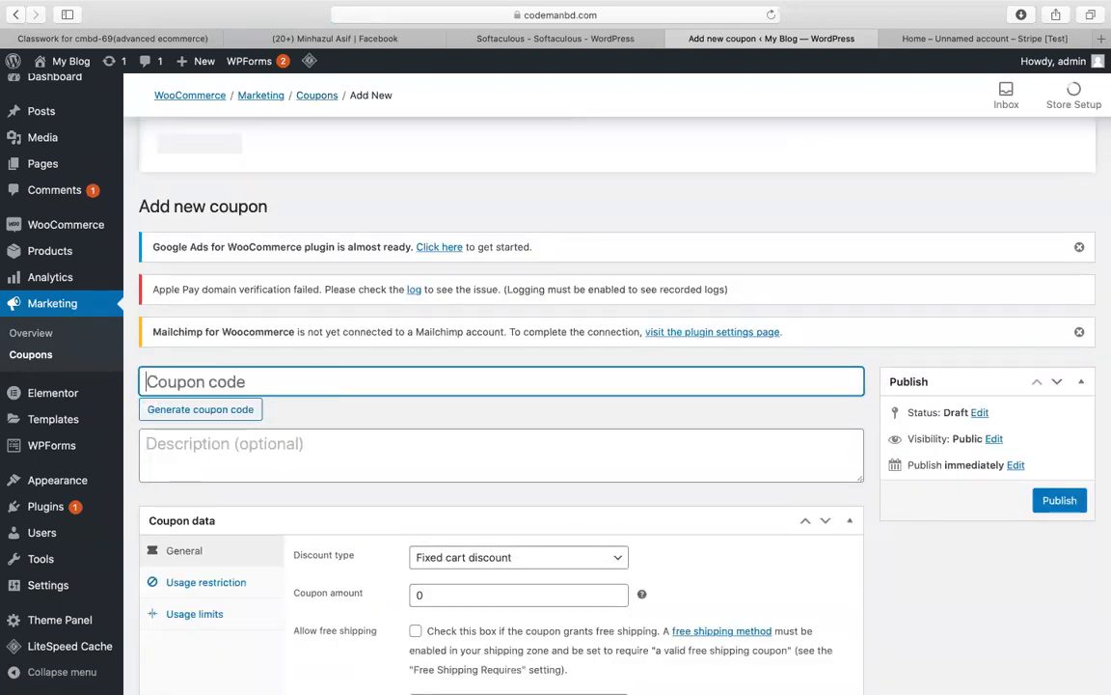
{"action": "type", "text": "winter"}
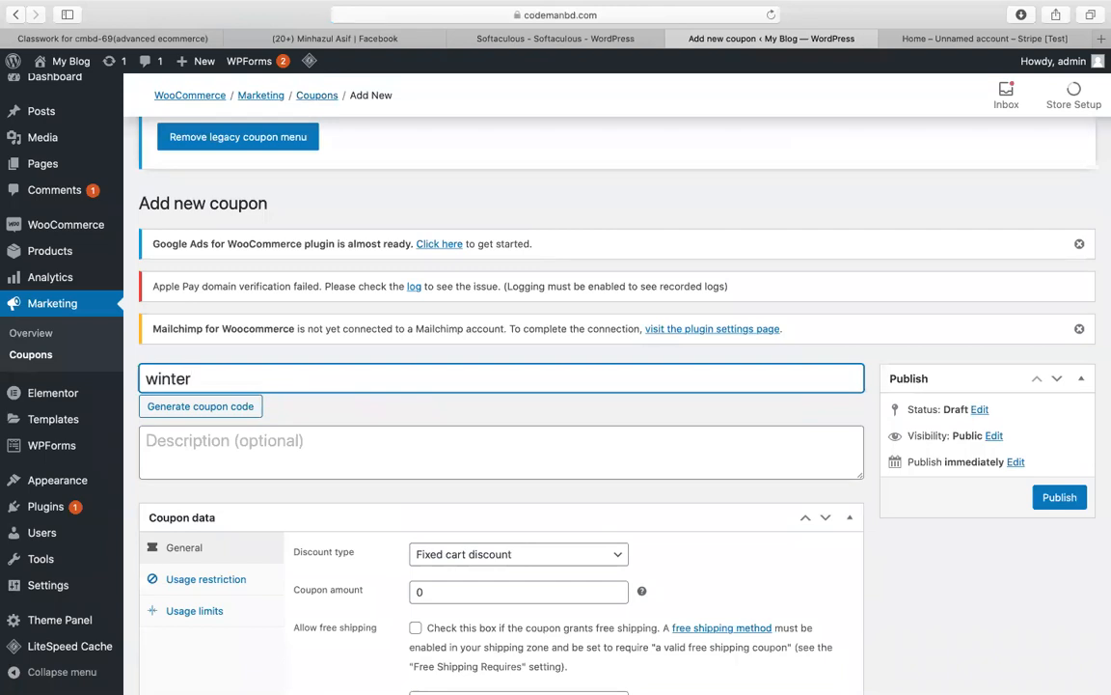
{"action": "type", "text": "20%"}
{"action": "scroll", "coordinate": [739, 334], "scroll_direction": "down", "scroll_amount": 2}
{"action": "key", "text": "BackSpace"}
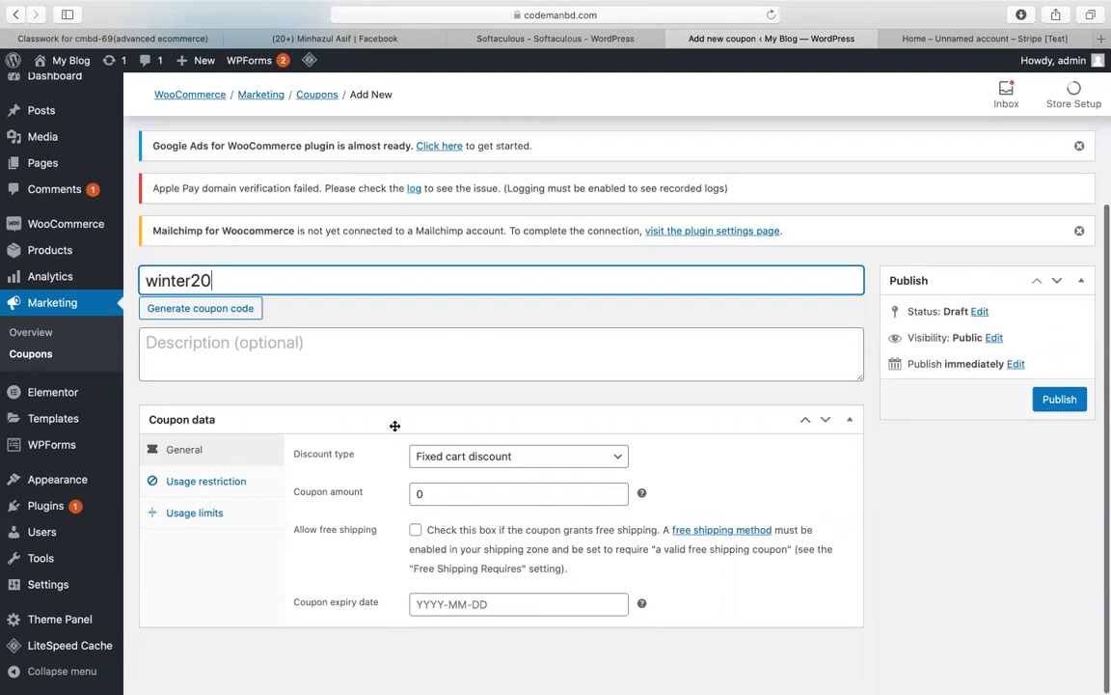
{"action": "double_click", "coordinate": [204, 280]}
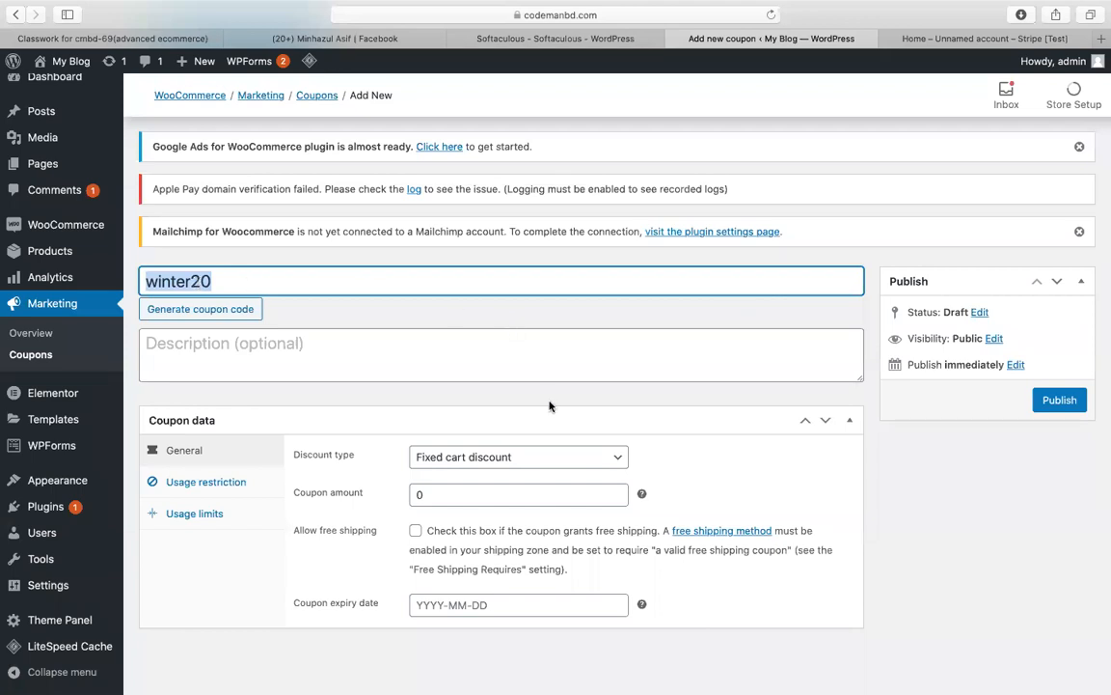
Step: Make the coupon a Percentage discount with an amount of 20
{"action": "double_click", "coordinate": [460, 494]}
{"action": "type", "text": "20"}
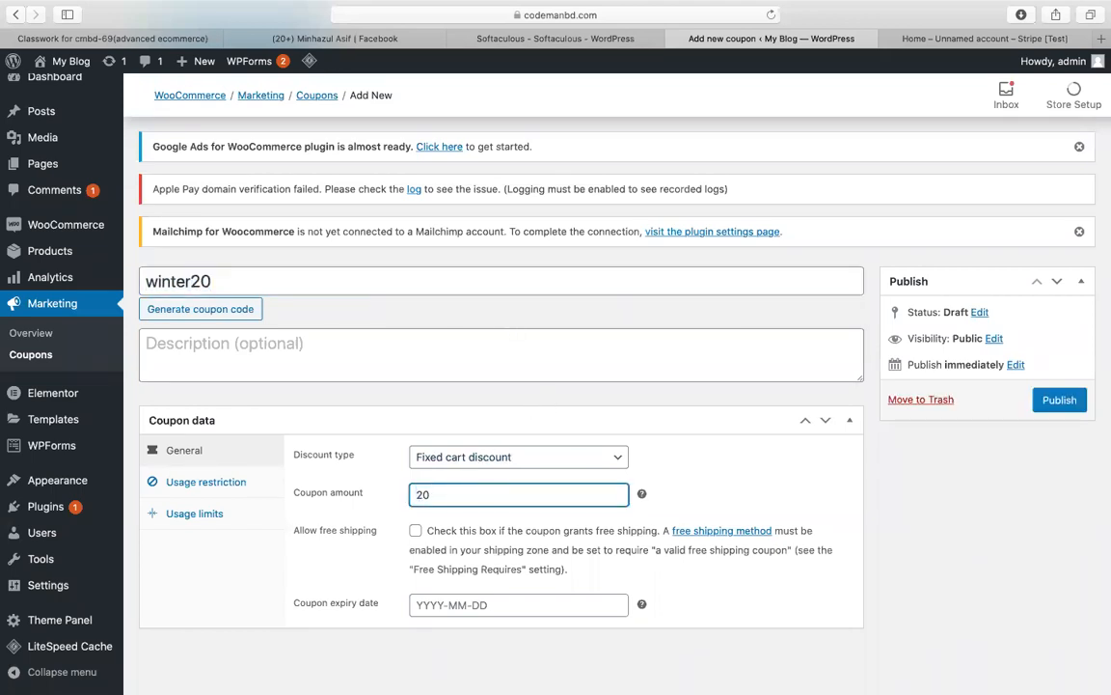
{"action": "left_click", "coordinate": [437, 457]}
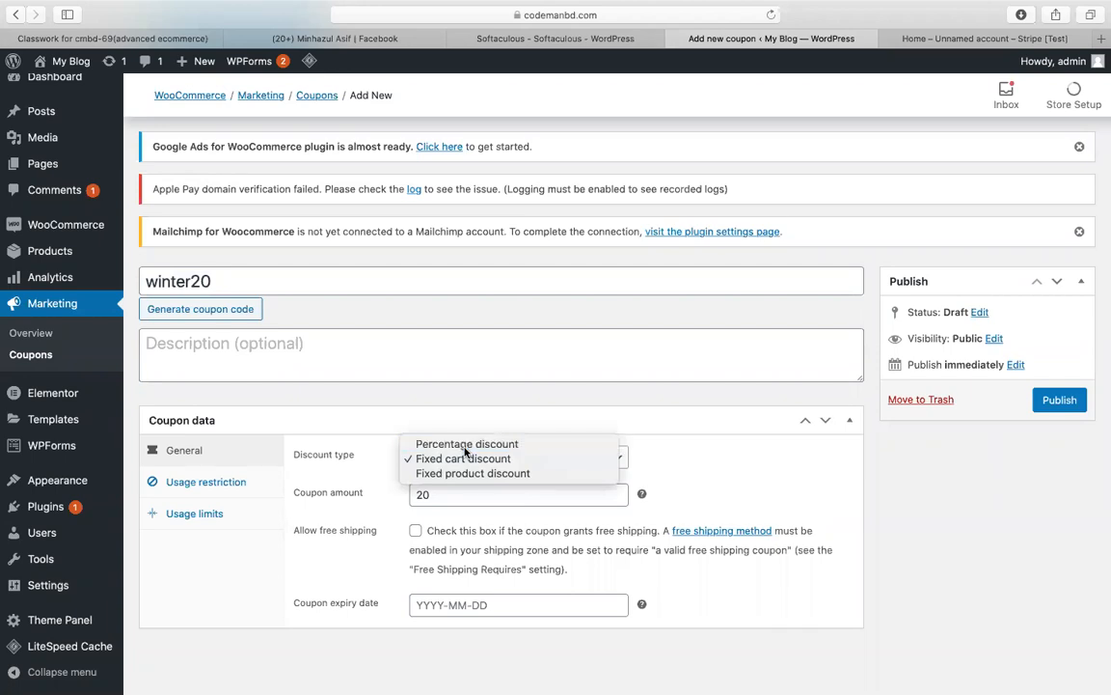
{"action": "left_click", "coordinate": [465, 445]}
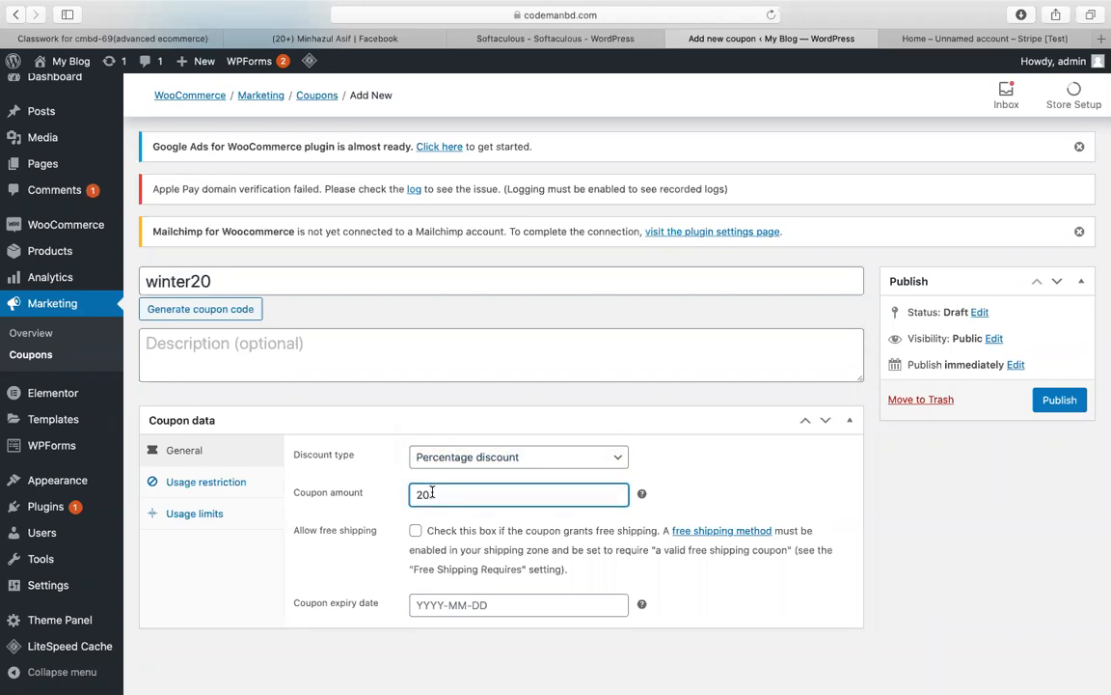
{"action": "left_click", "coordinate": [464, 464]}
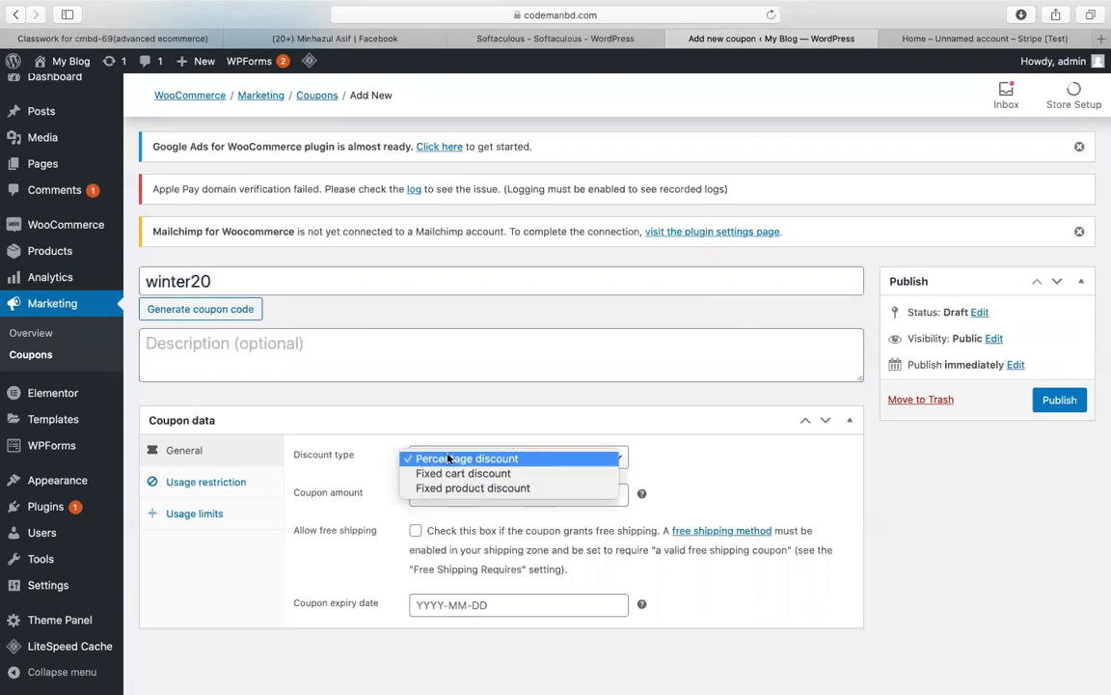
{"action": "left_click", "coordinate": [755, 473]}
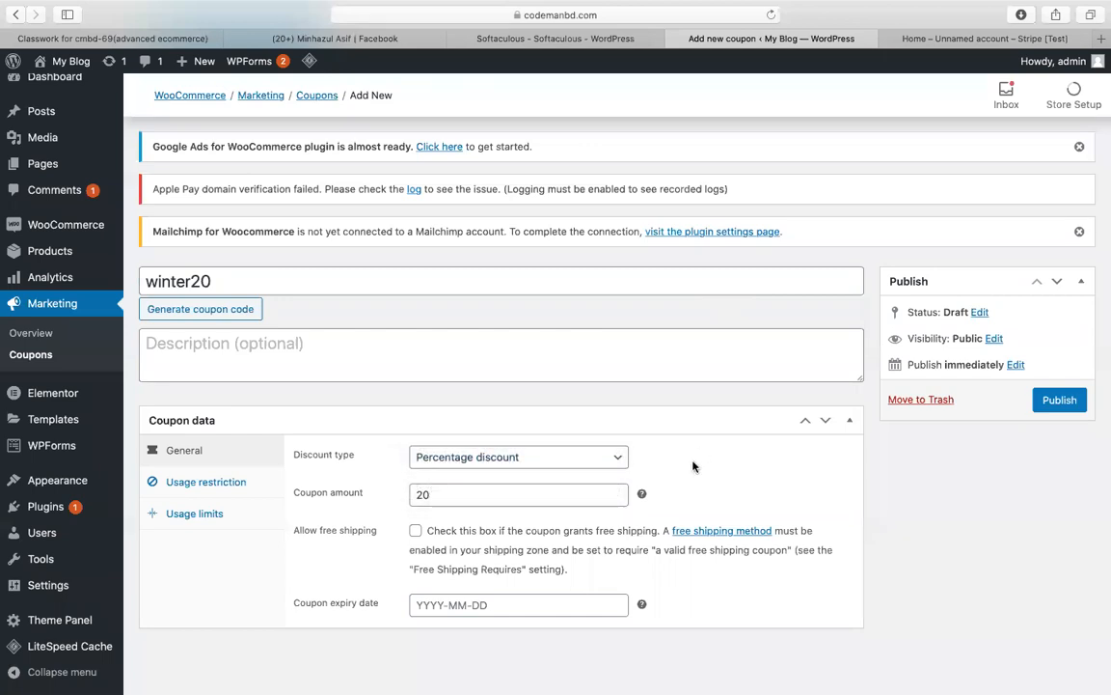
{"action": "left_click", "coordinate": [270, 279]}
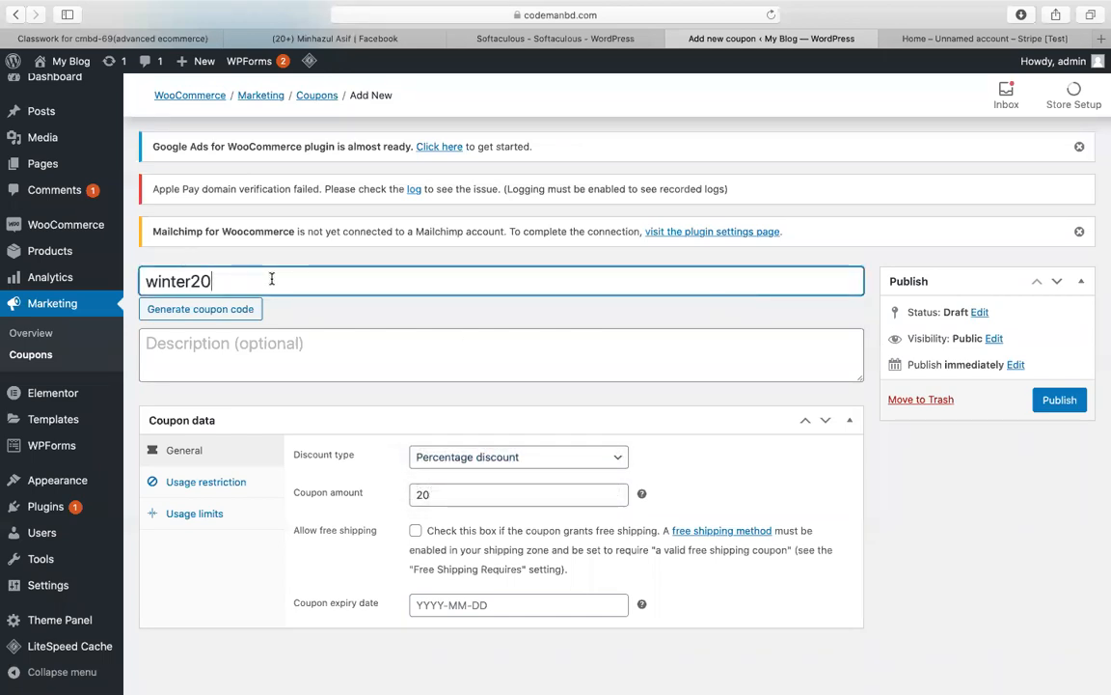
Step: Set the coupon's expiry date to 2020-09-30
{"action": "scroll", "coordinate": [466, 492], "scroll_direction": "down", "scroll_amount": 2}
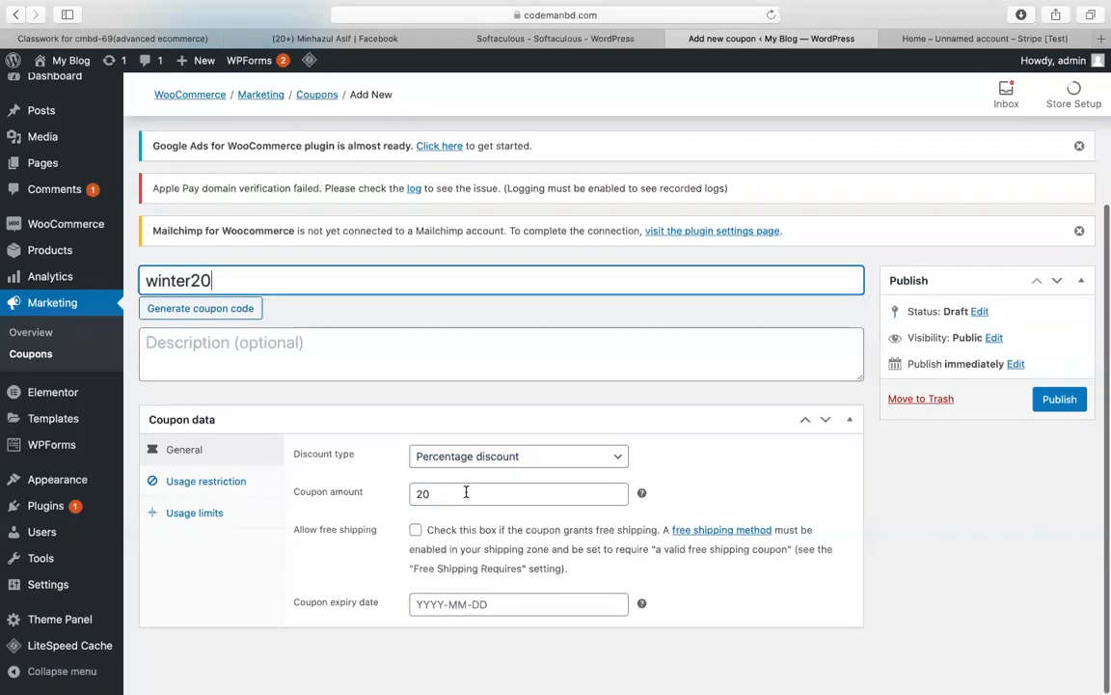
{"action": "left_click", "coordinate": [417, 604]}
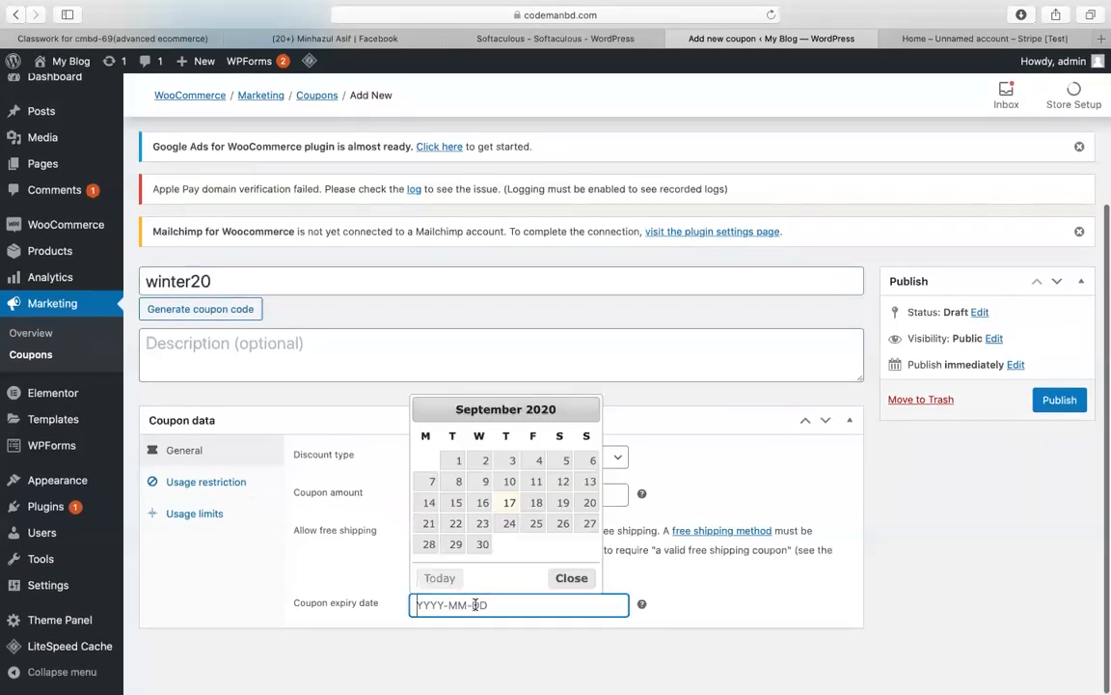
{"action": "left_click", "coordinate": [483, 544]}
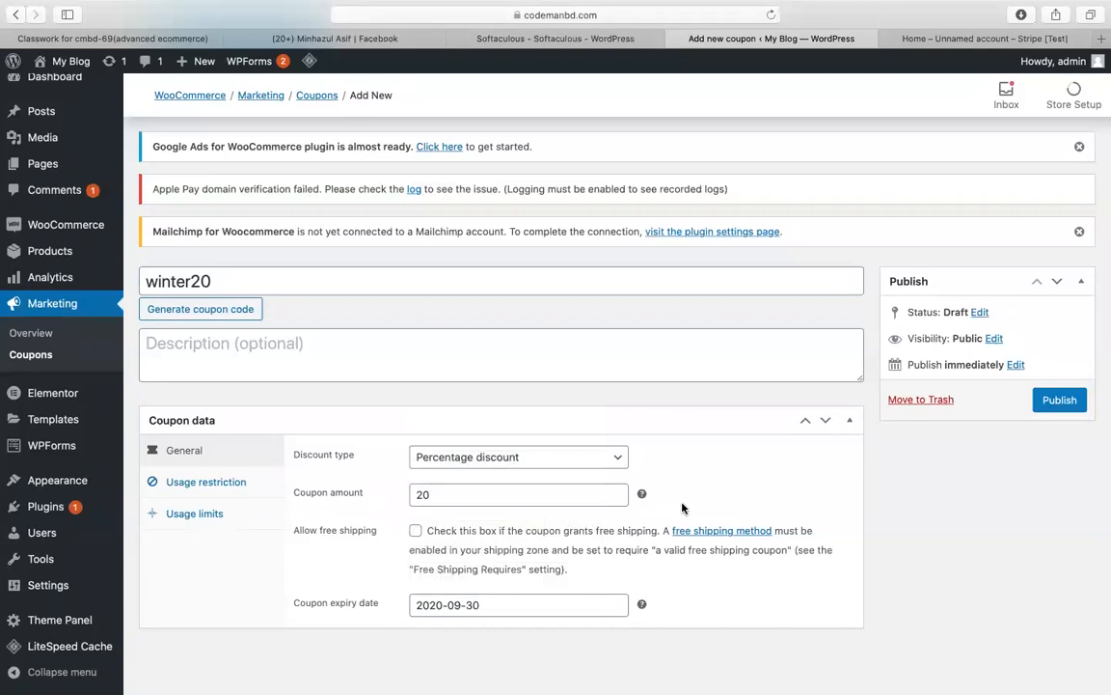
Step: Under Usage limits, set the usage limit per coupon to 10
{"action": "left_click", "coordinate": [192, 490]}
{"action": "scroll", "coordinate": [441, 421], "scroll_direction": "down", "scroll_amount": 3}
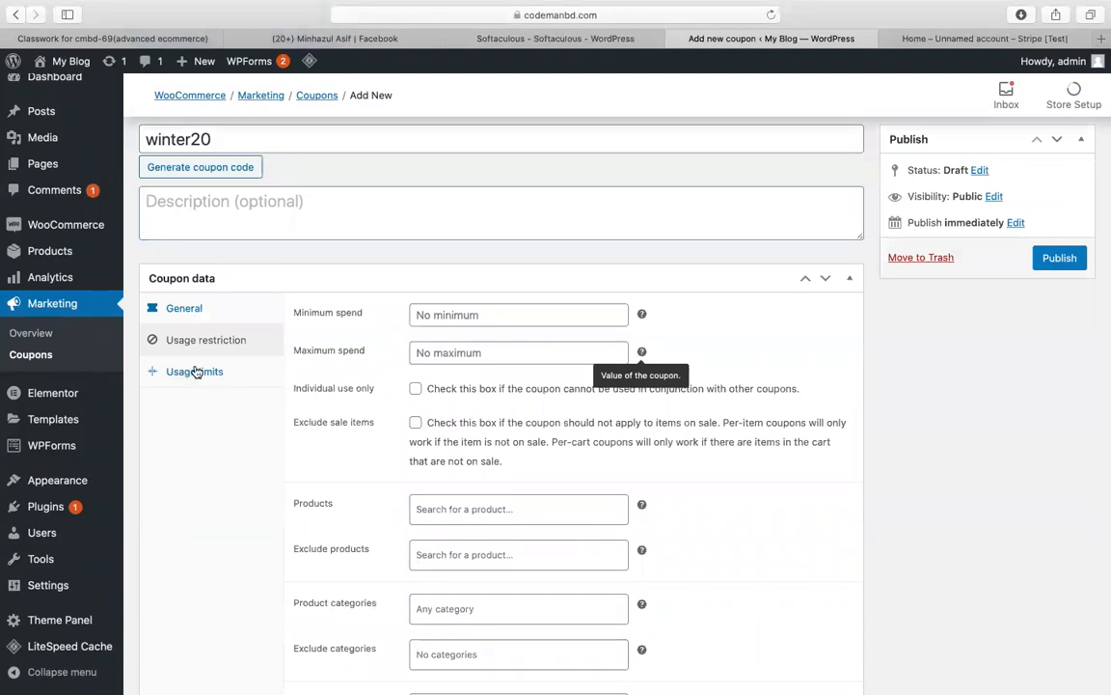
{"action": "left_click", "coordinate": [193, 370]}
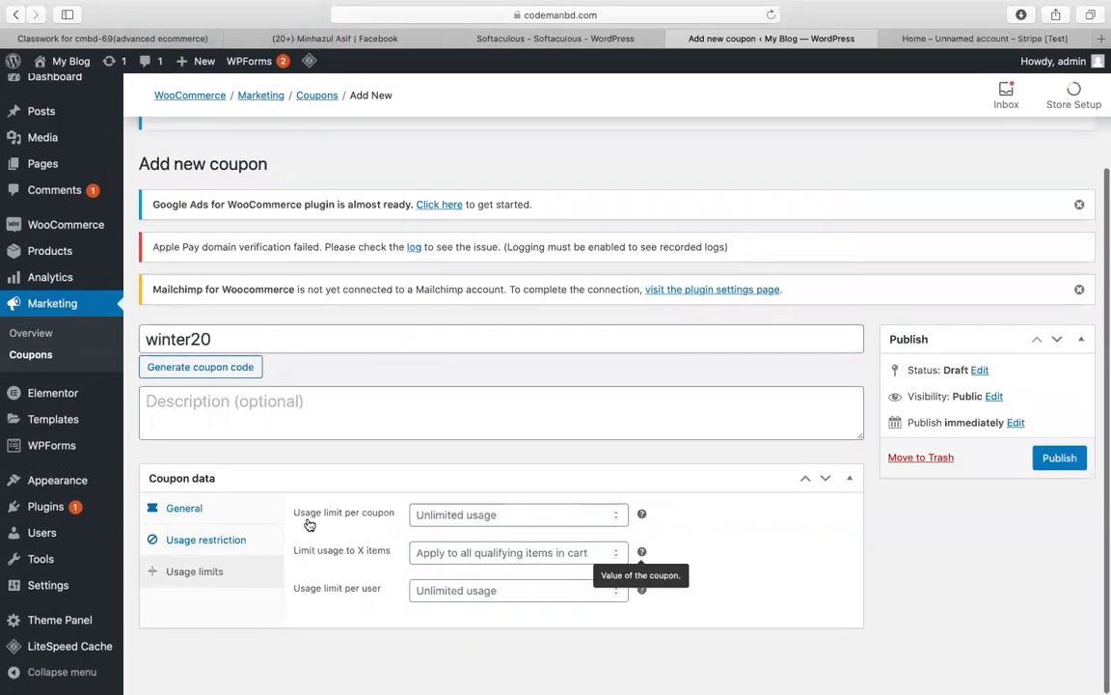
{"action": "left_click", "coordinate": [435, 512]}
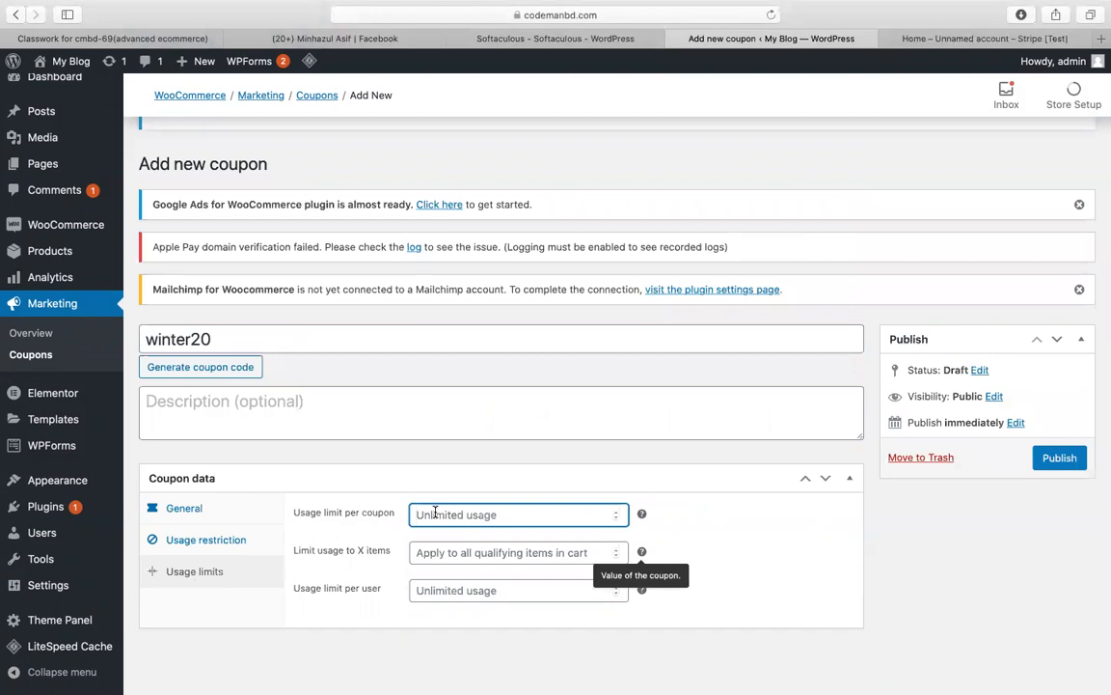
{"action": "type", "text": "10"}
{"action": "scroll", "coordinate": [425, 516], "scroll_direction": "up", "scroll_amount": 4}
{"action": "double_click", "coordinate": [461, 507]}
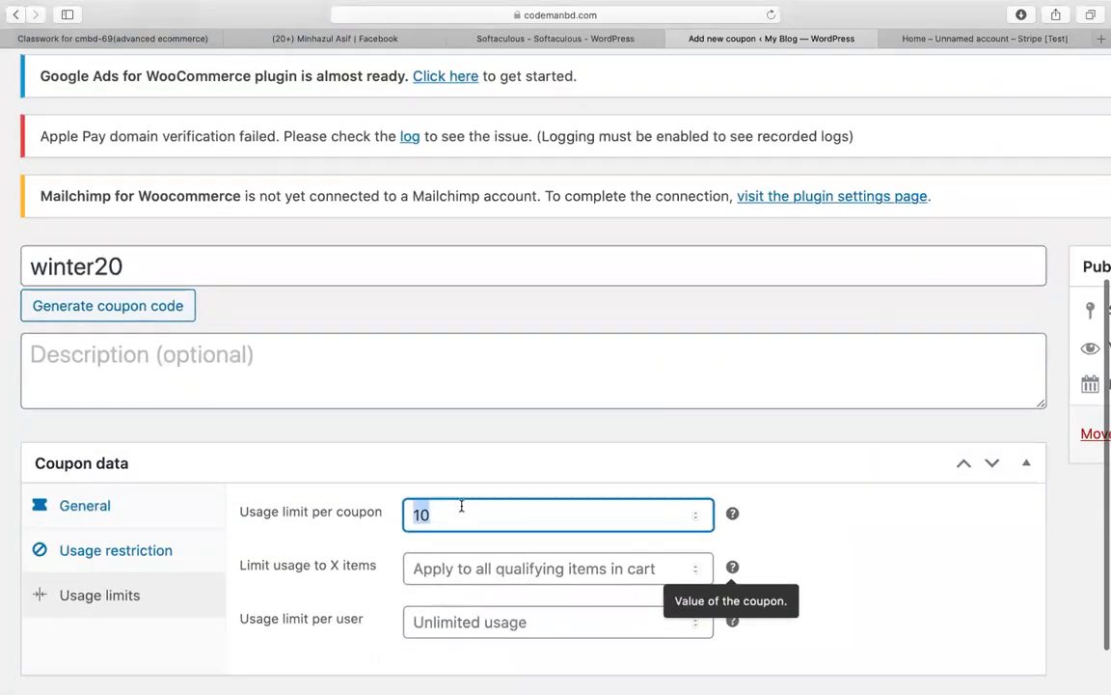
Step: Set the usage limit per user to 1
{"action": "left_click", "coordinate": [516, 469]}
{"action": "scroll", "coordinate": [515, 471], "scroll_direction": "down", "scroll_amount": 4}
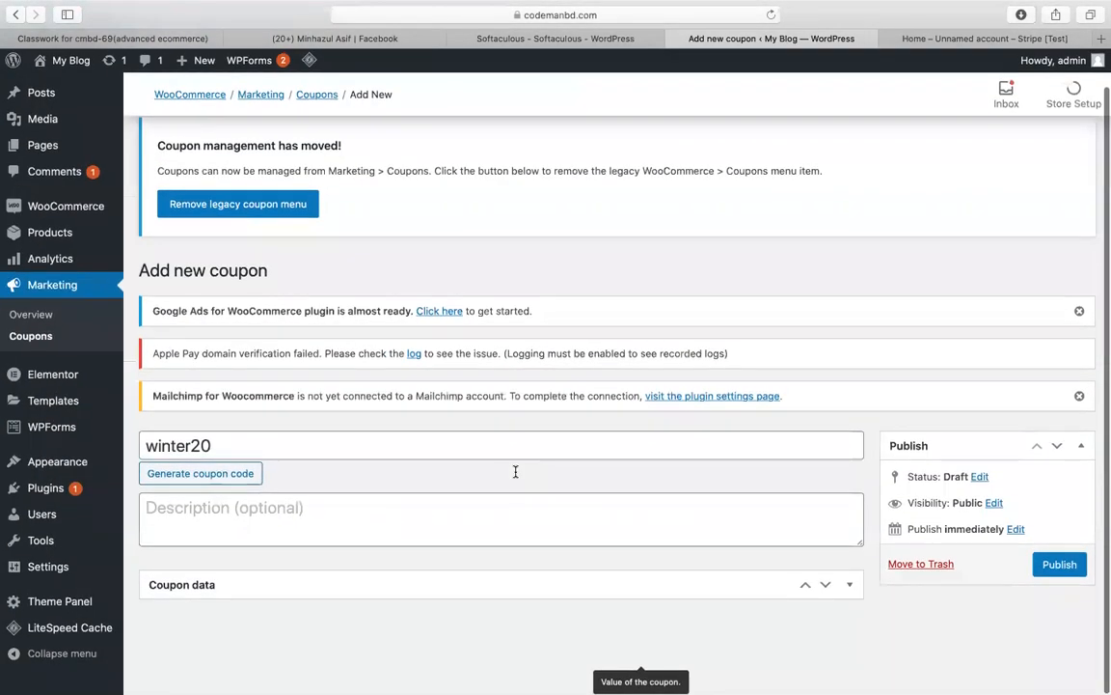
{"action": "left_click", "coordinate": [205, 586]}
{"action": "scroll", "coordinate": [354, 543], "scroll_direction": "down", "scroll_amount": 2}
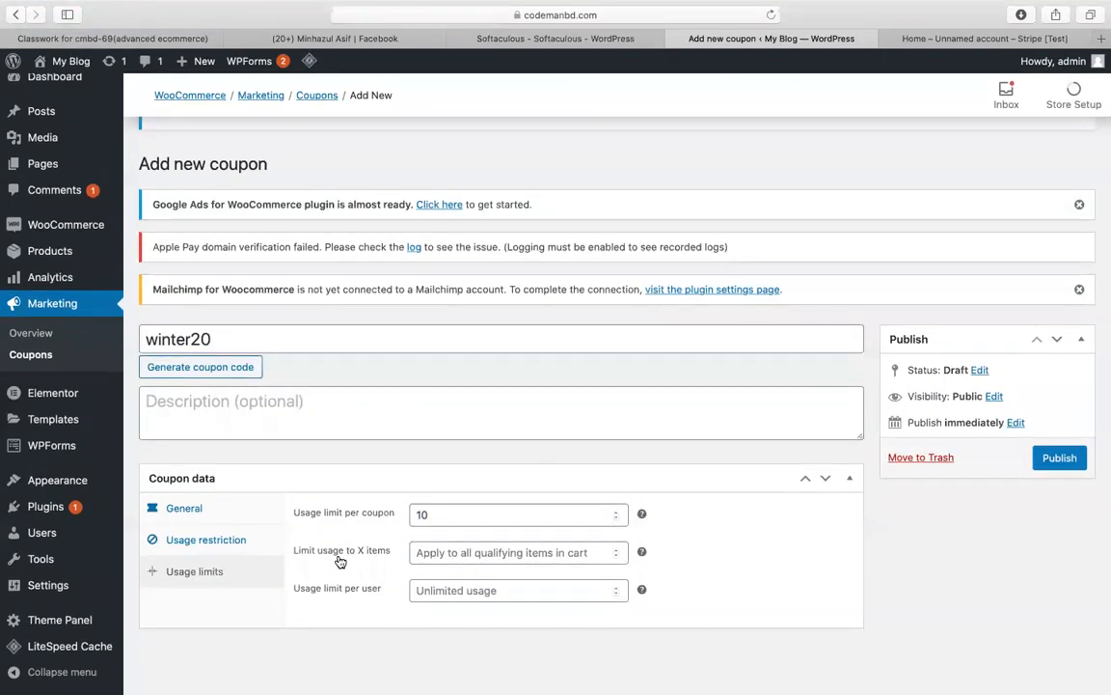
{"action": "left_click", "coordinate": [451, 556]}
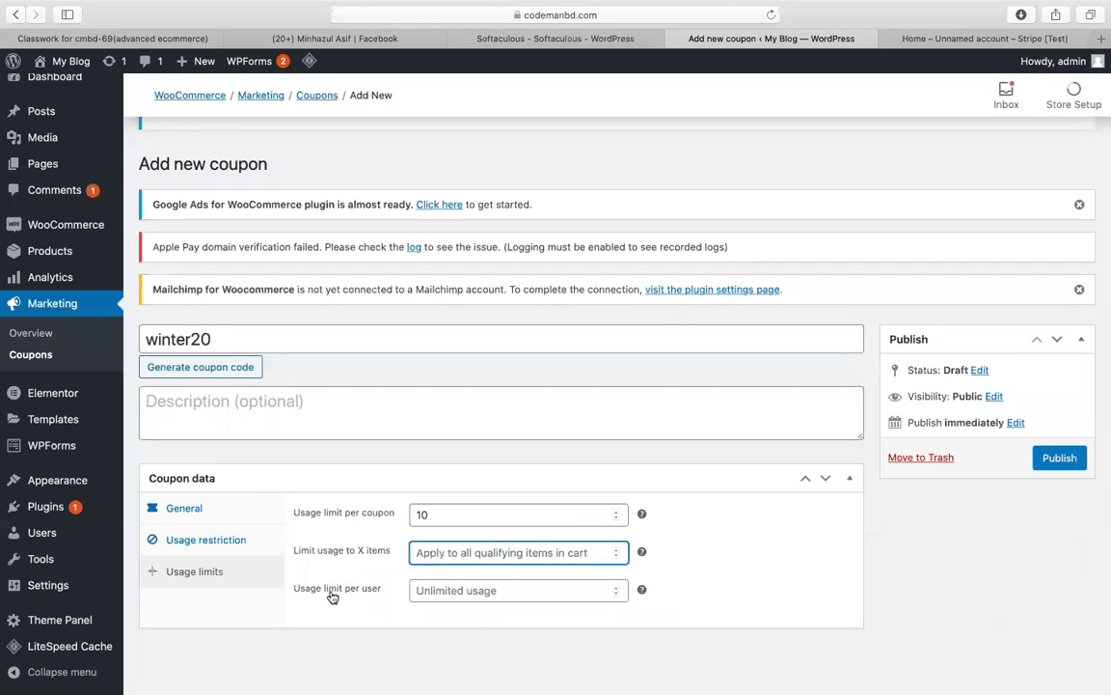
{"action": "left_click", "coordinate": [424, 591]}
{"action": "type", "text": "1"}
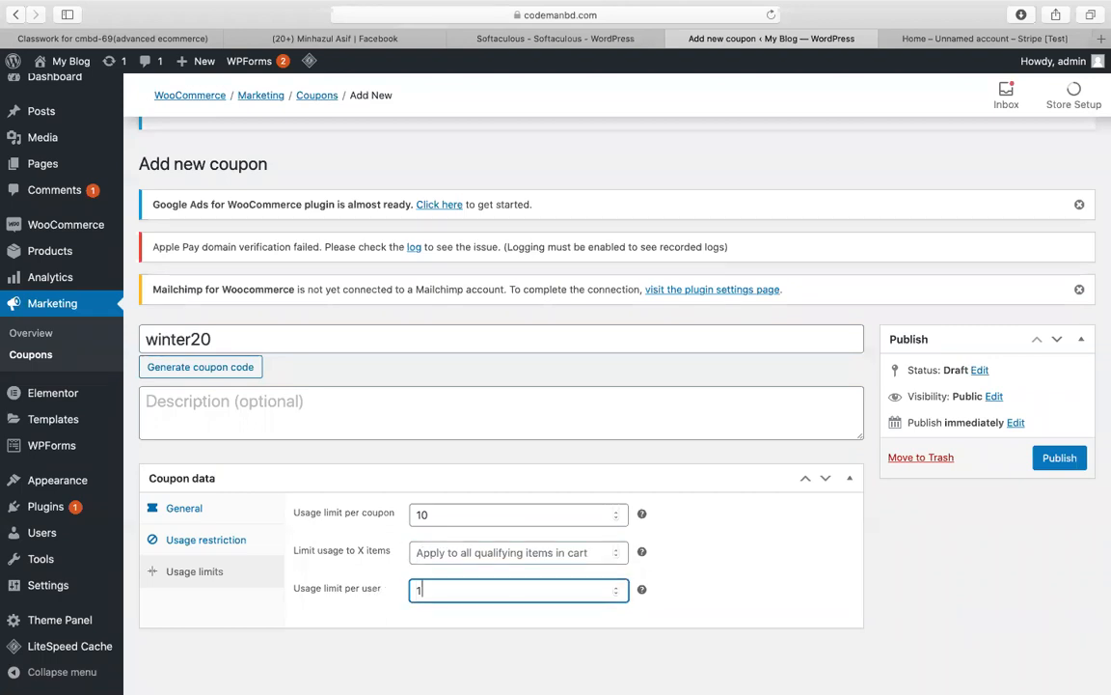
{"action": "double_click", "coordinate": [425, 515]}
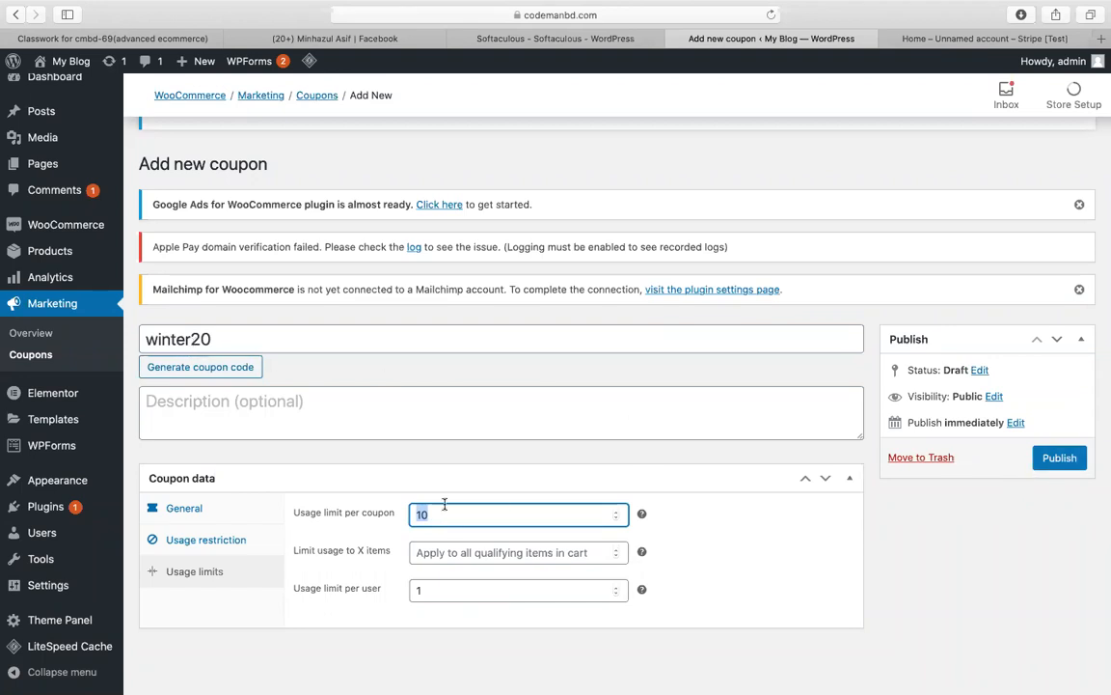
{"action": "double_click", "coordinate": [443, 587]}
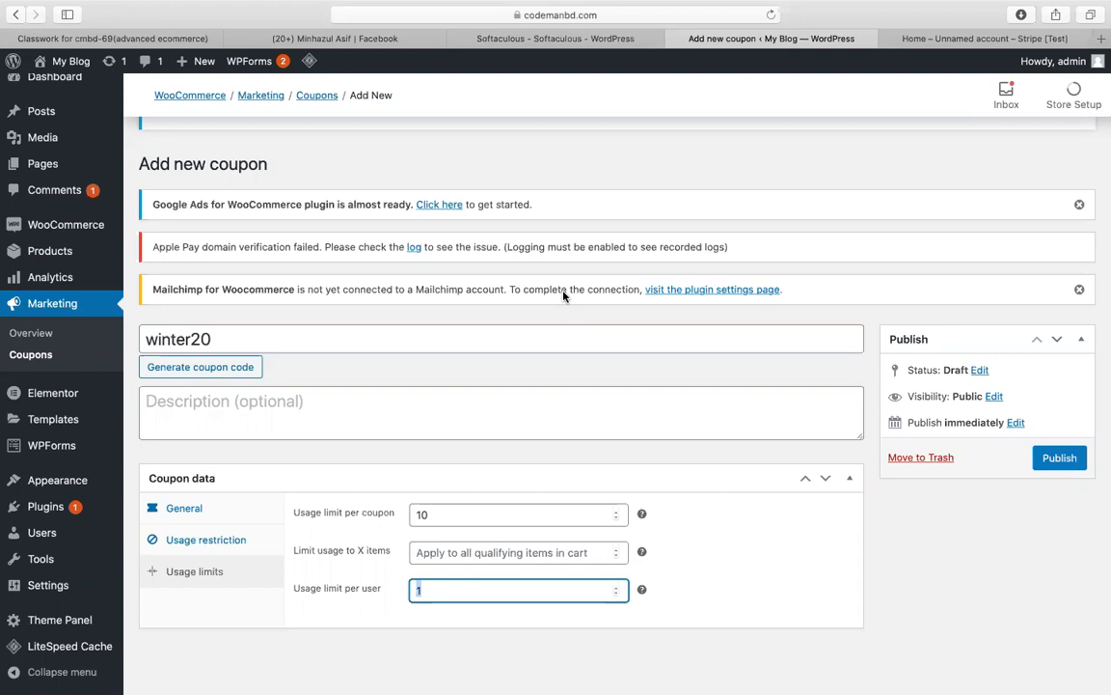
{"action": "left_click", "coordinate": [546, 561]}
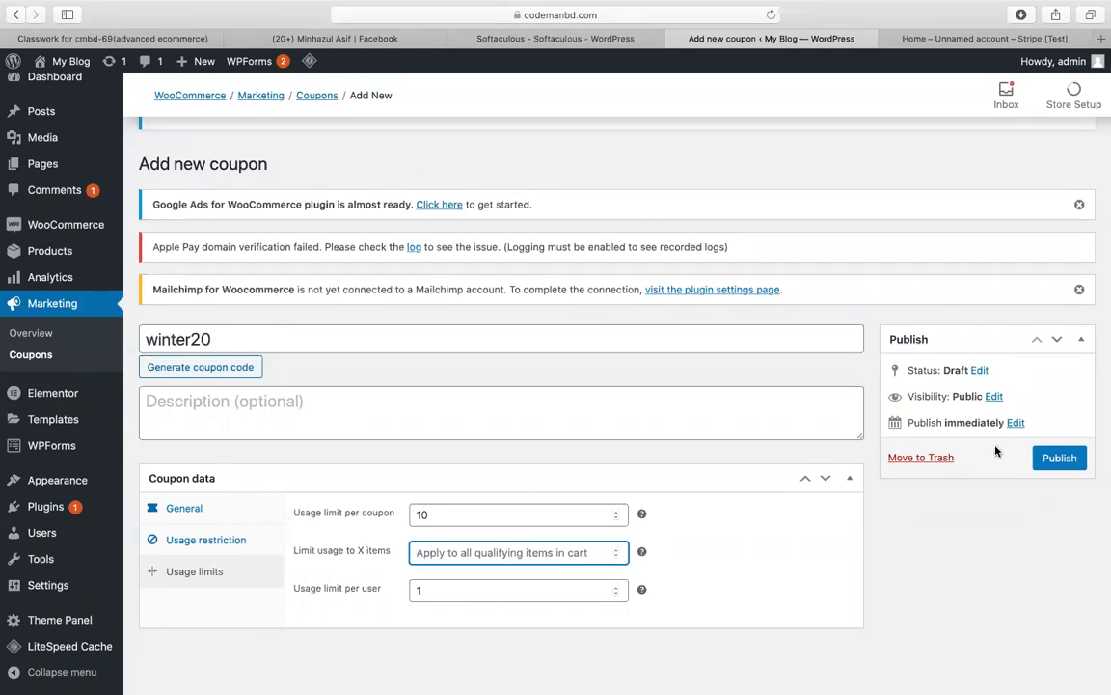
Step: Publish the winter20 coupon
{"action": "left_click", "coordinate": [1060, 458]}
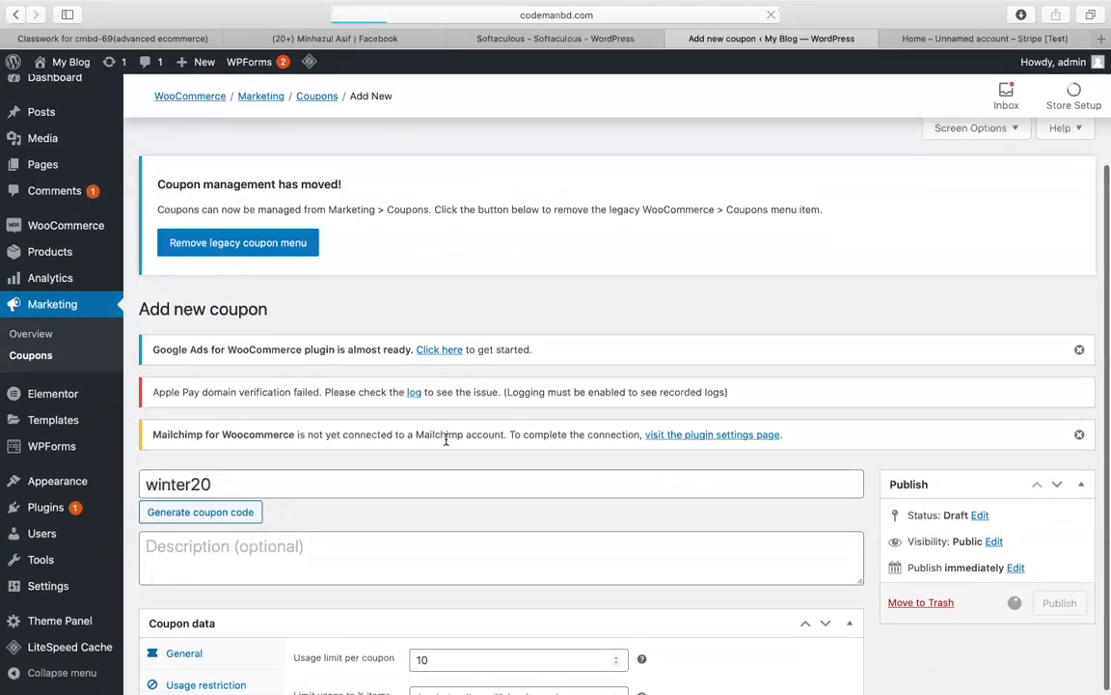
{"action": "scroll", "coordinate": [447, 439], "scroll_direction": "down", "scroll_amount": 2}
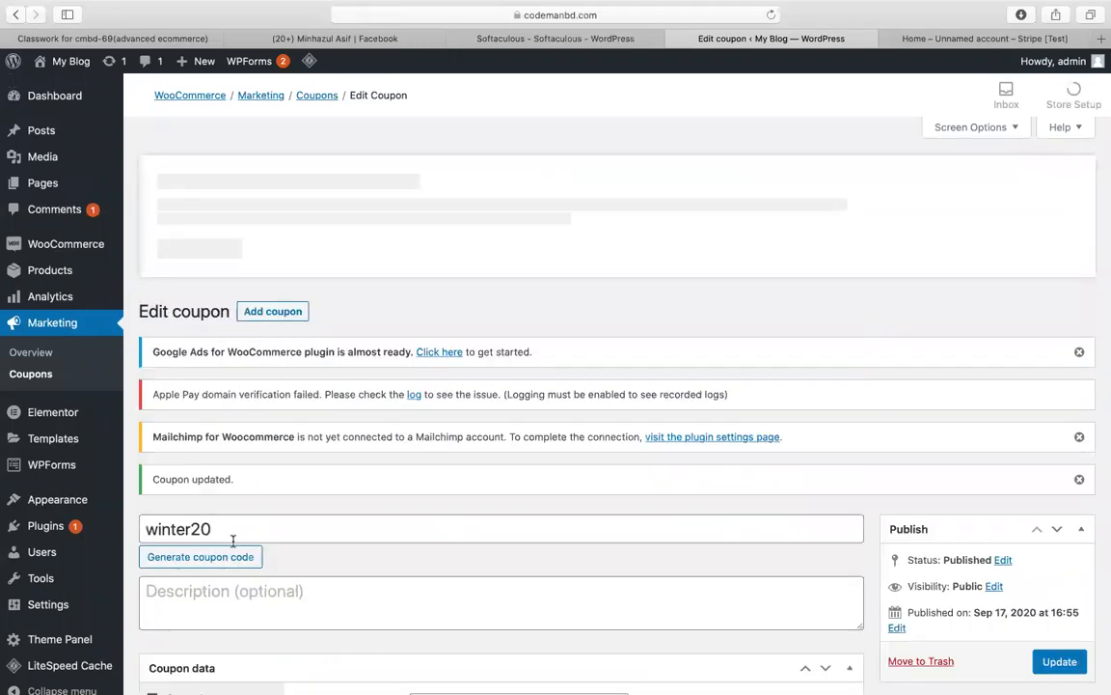
{"action": "double_click", "coordinate": [225, 532]}
{"action": "key", "text": "super+c"}
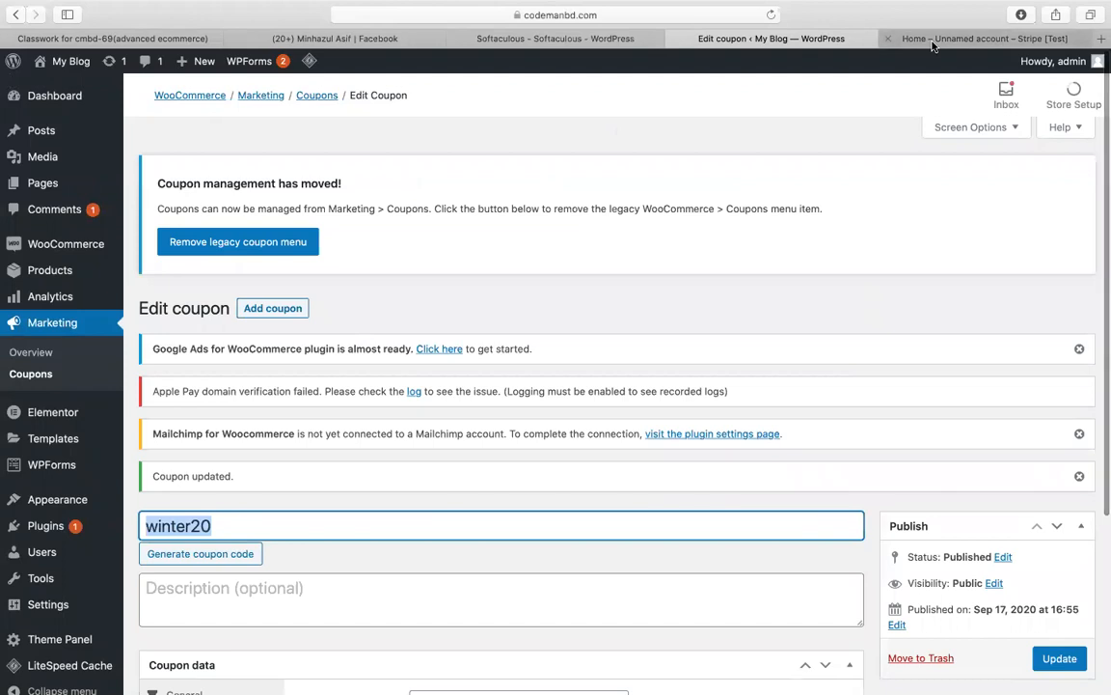
{"action": "left_click", "coordinate": [974, 39]}
{"action": "left_click", "coordinate": [839, 39]}
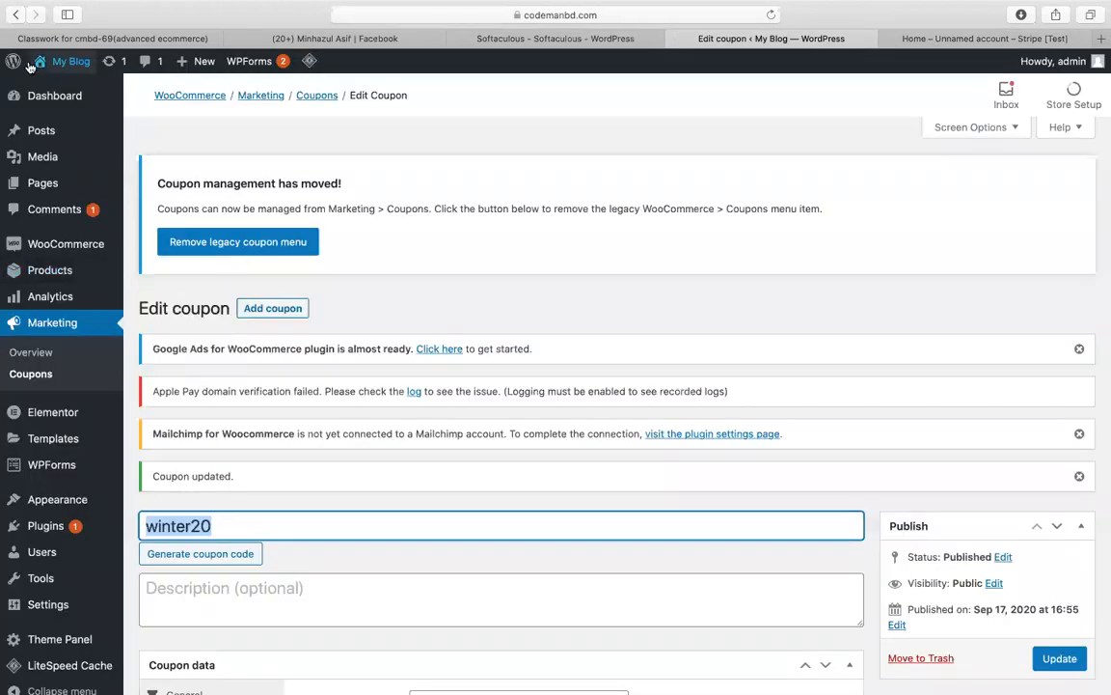
Step: Open Products > All Products and view the sunglass product on the storefront
{"action": "mouse_move", "coordinate": [72, 268]}
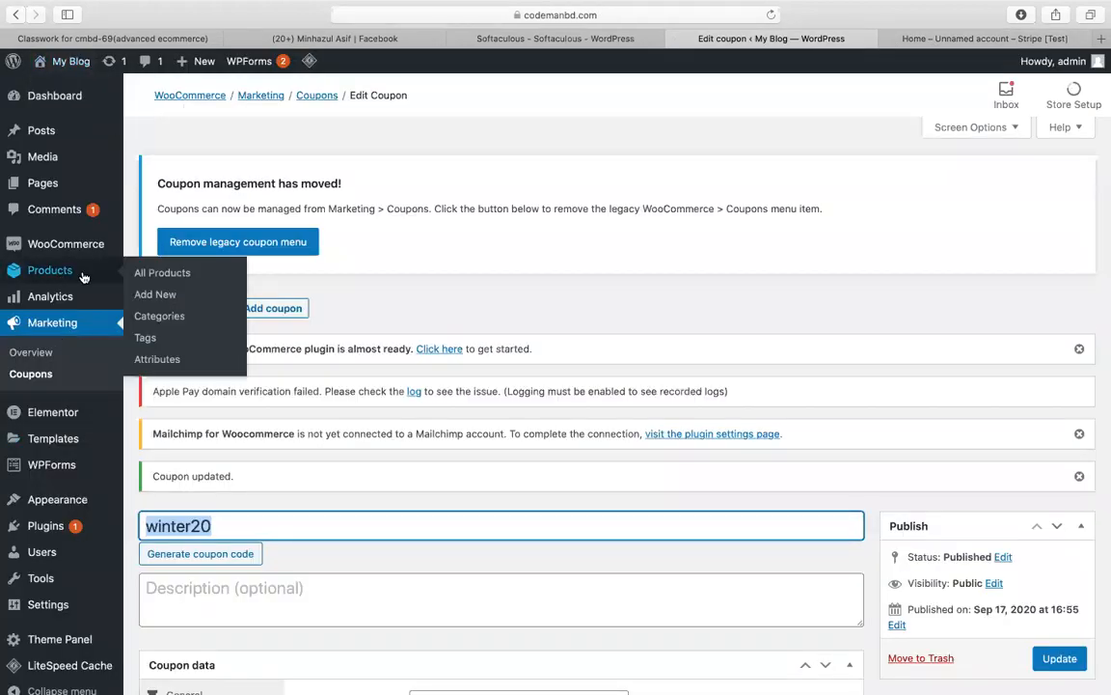
{"action": "left_click", "coordinate": [136, 277]}
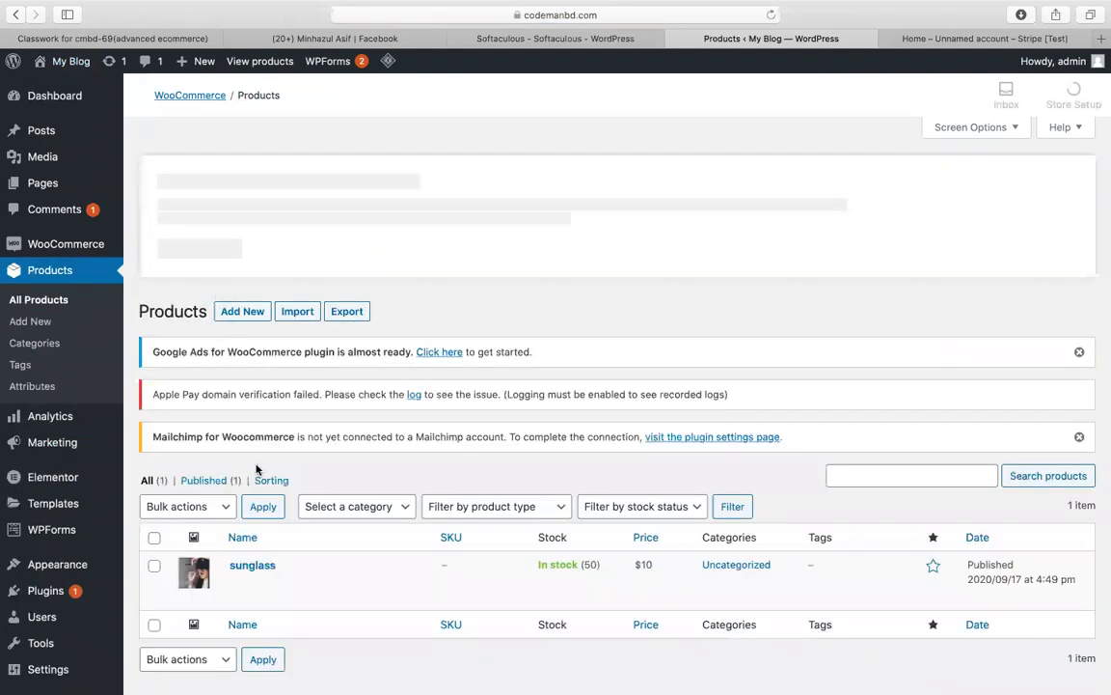
{"action": "scroll", "coordinate": [255, 470], "scroll_direction": "down", "scroll_amount": 2}
{"action": "mouse_move", "coordinate": [295, 515]}
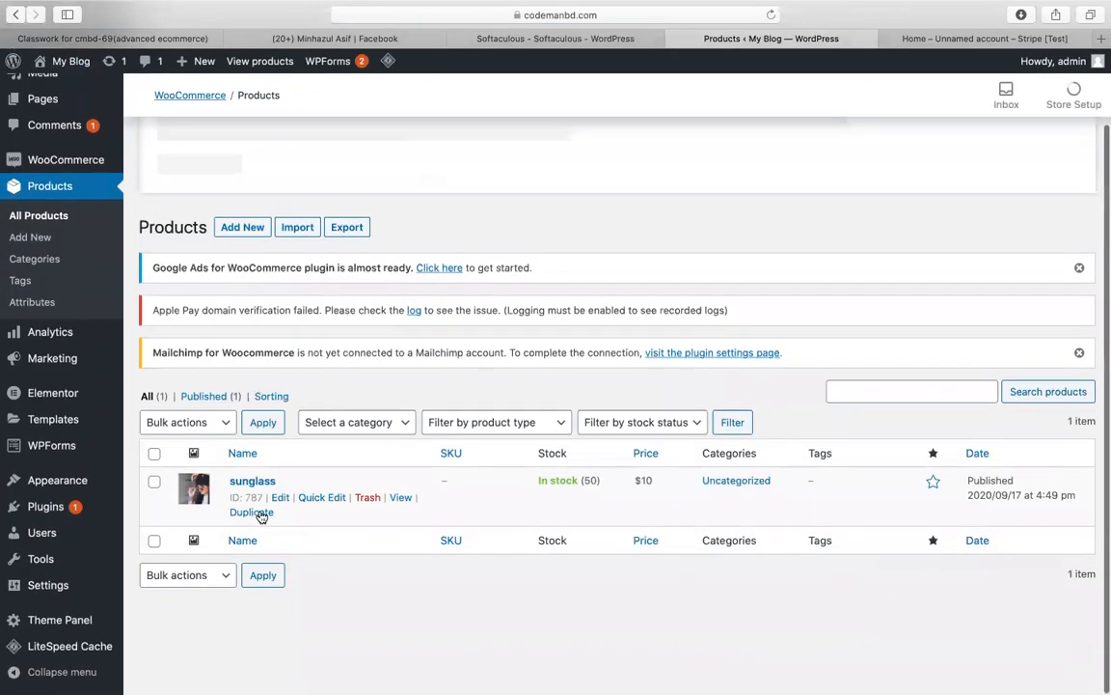
{"action": "left_click", "coordinate": [401, 497]}
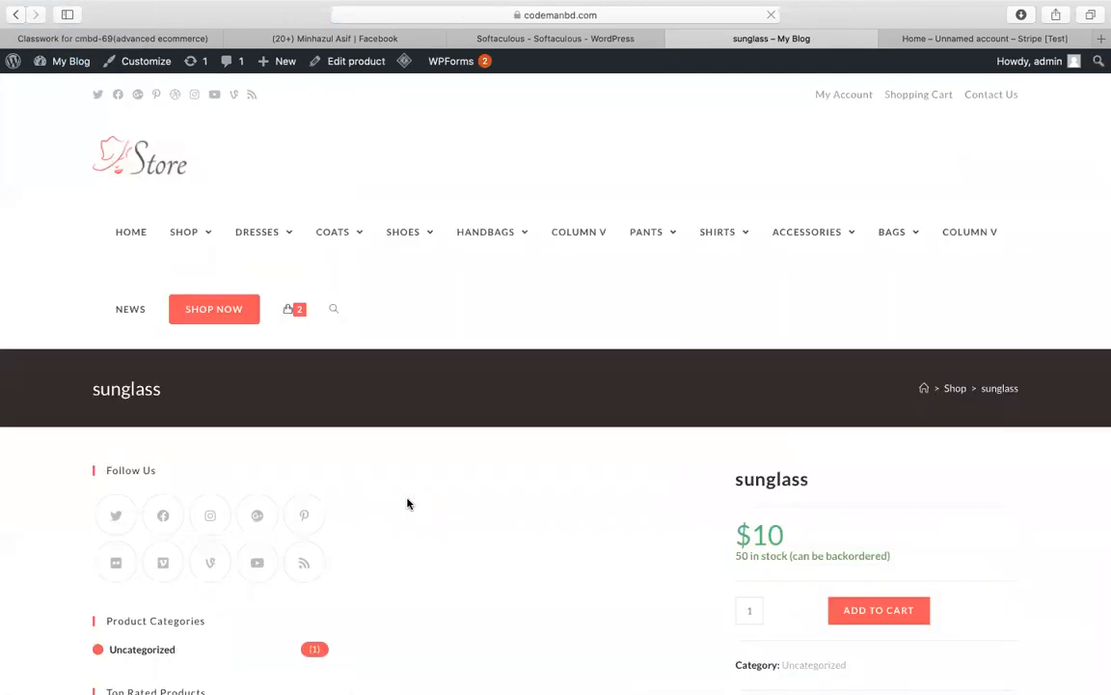
Step: Open the cart holding three sunglasses: $30 subtotal, $10 flat-rate shipping, $40 total
{"action": "scroll", "coordinate": [630, 509], "scroll_direction": "down", "scroll_amount": 3}
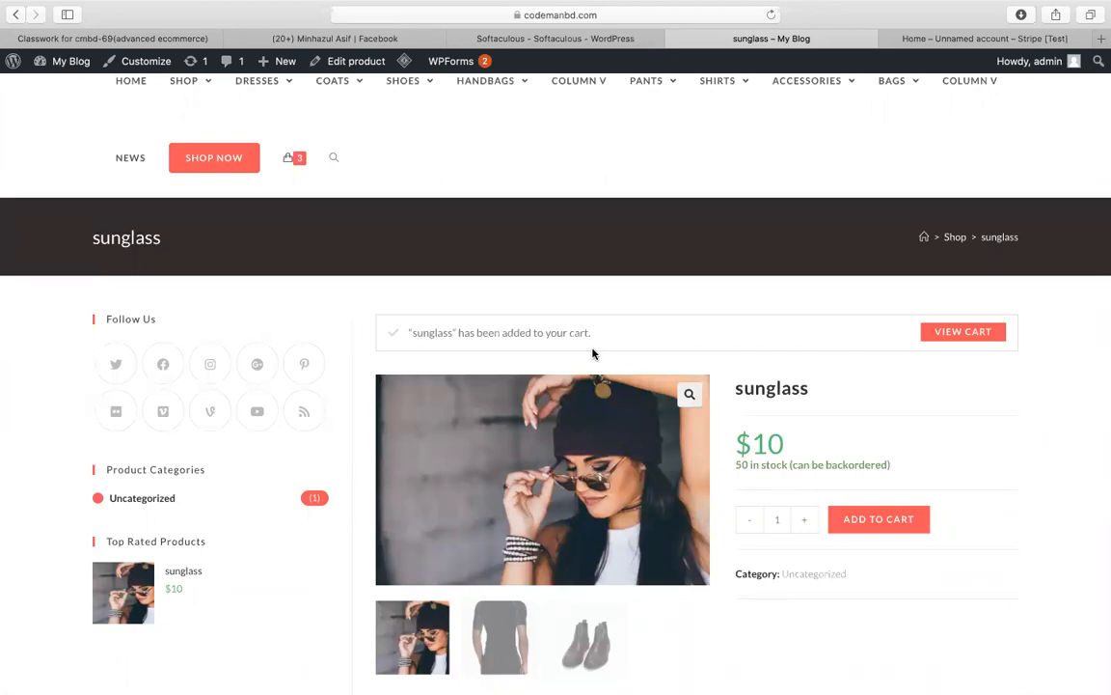
{"action": "scroll", "coordinate": [593, 353], "scroll_direction": "up", "scroll_amount": 3}
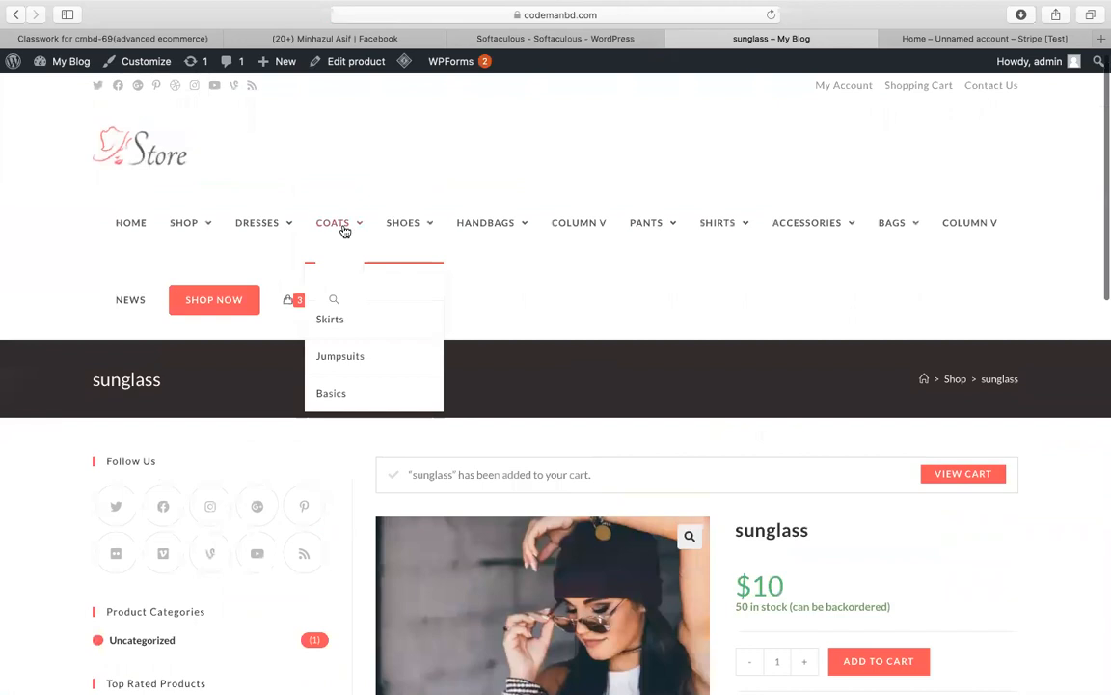
{"action": "left_click", "coordinate": [934, 482]}
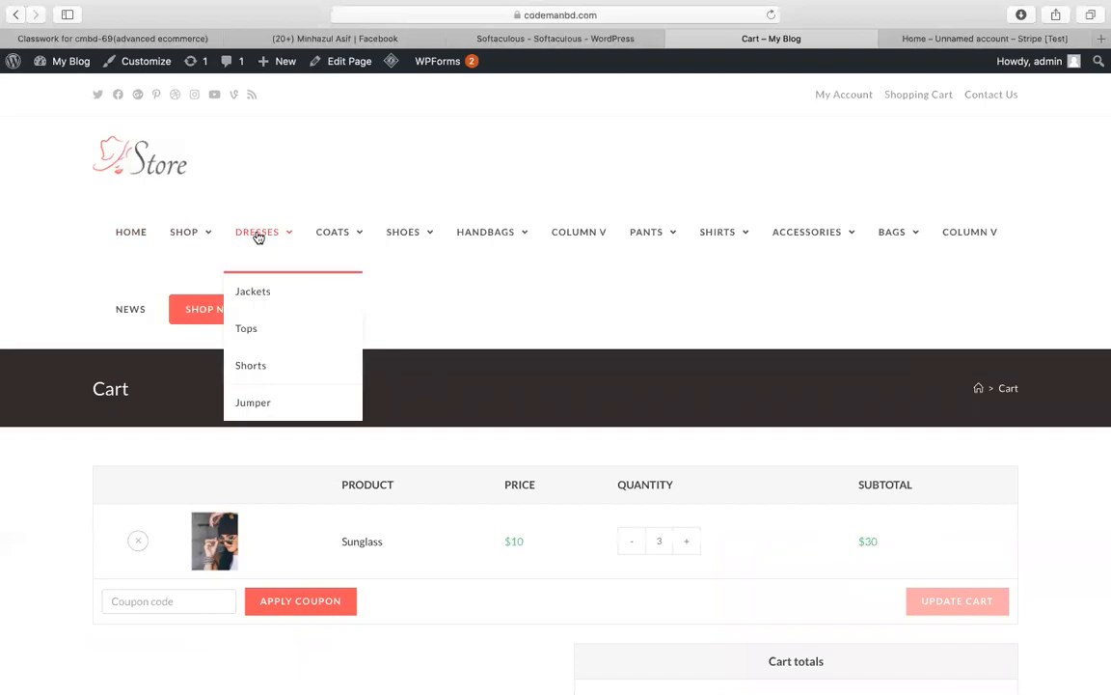
{"action": "scroll", "coordinate": [660, 447], "scroll_direction": "down", "scroll_amount": 3}
{"action": "scroll", "coordinate": [660, 447], "scroll_direction": "down", "scroll_amount": 1}
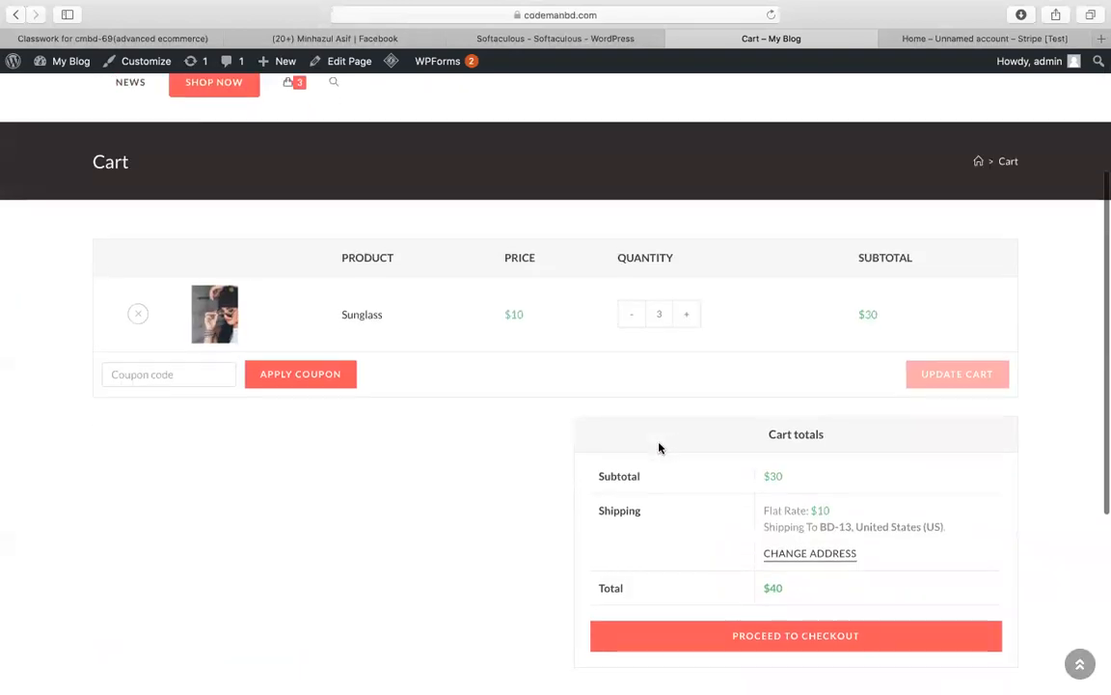
Step: Apply coupon code winter20 in the cart, taking $6 off for a $34 total
{"action": "left_click", "coordinate": [130, 372]}
{"action": "type", "text": "winter20"}
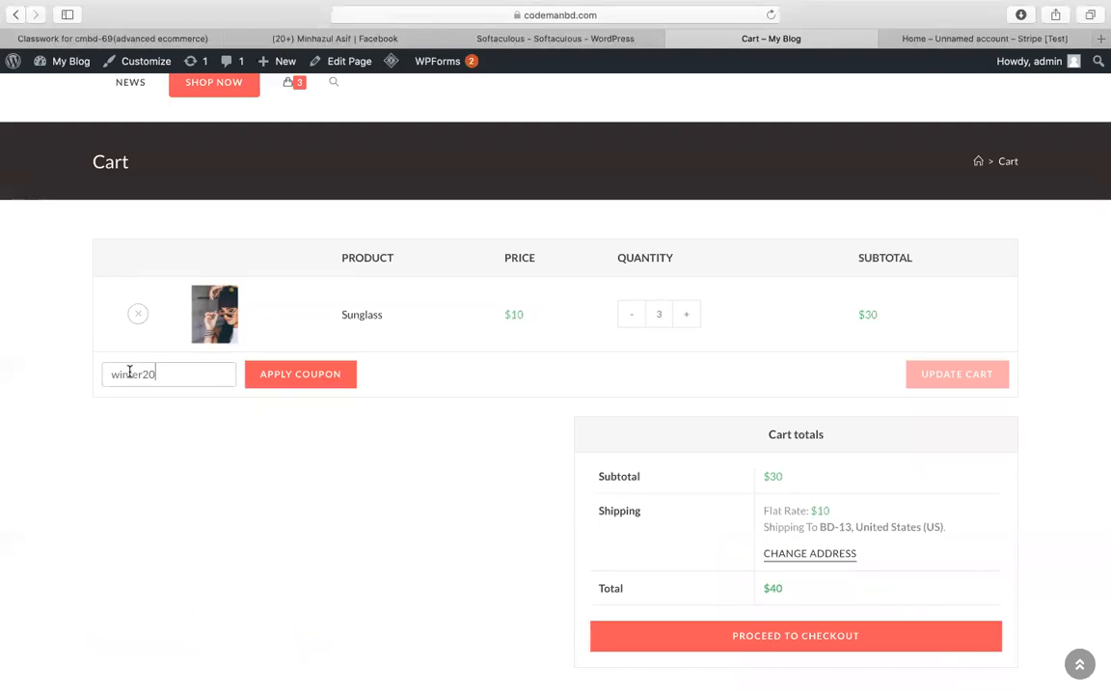
{"action": "left_click", "coordinate": [291, 382]}
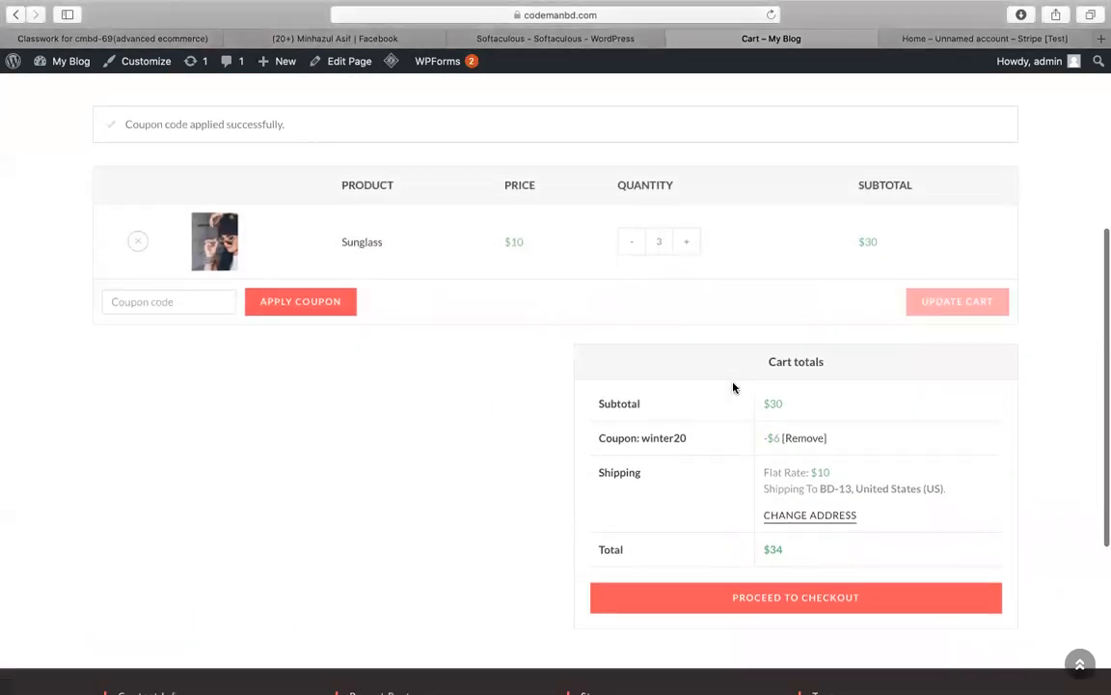
{"action": "scroll", "coordinate": [733, 388], "scroll_direction": "down", "scroll_amount": 2}
{"action": "left_click_drag", "start_coordinate": [640, 360], "coordinate": [783, 359]}
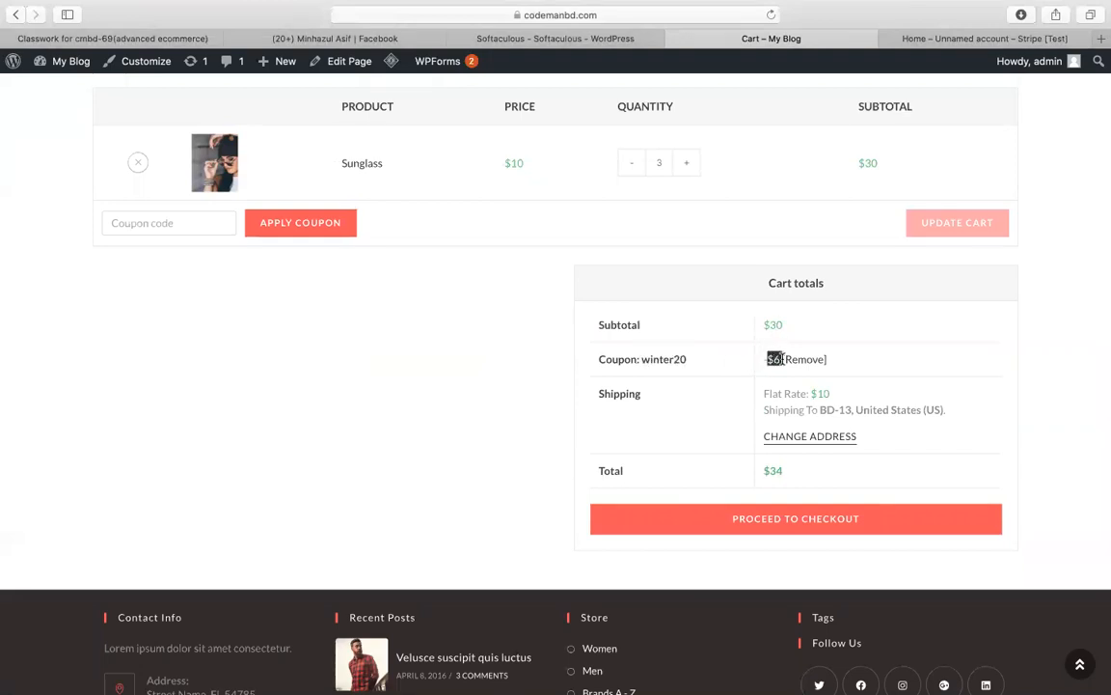
{"action": "left_click", "coordinate": [852, 357]}
Step: Try the nonexistent code winter200 and see it rejected
{"action": "left_click", "coordinate": [182, 234]}
{"action": "key", "text": "super+v"}
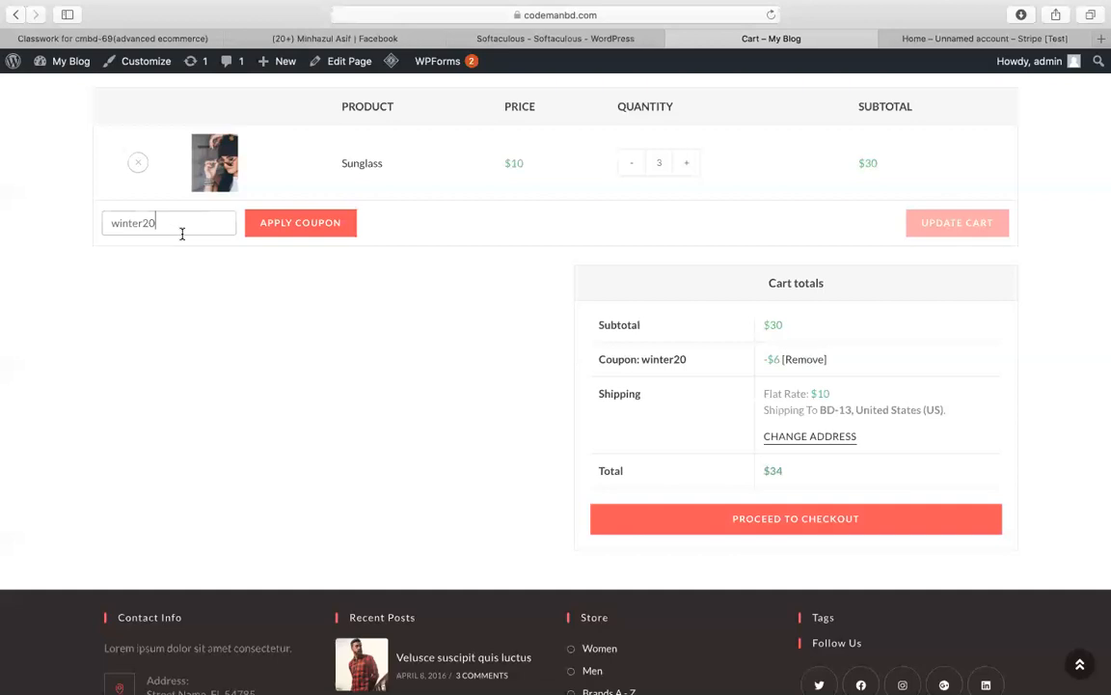
{"action": "type", "text": "0"}
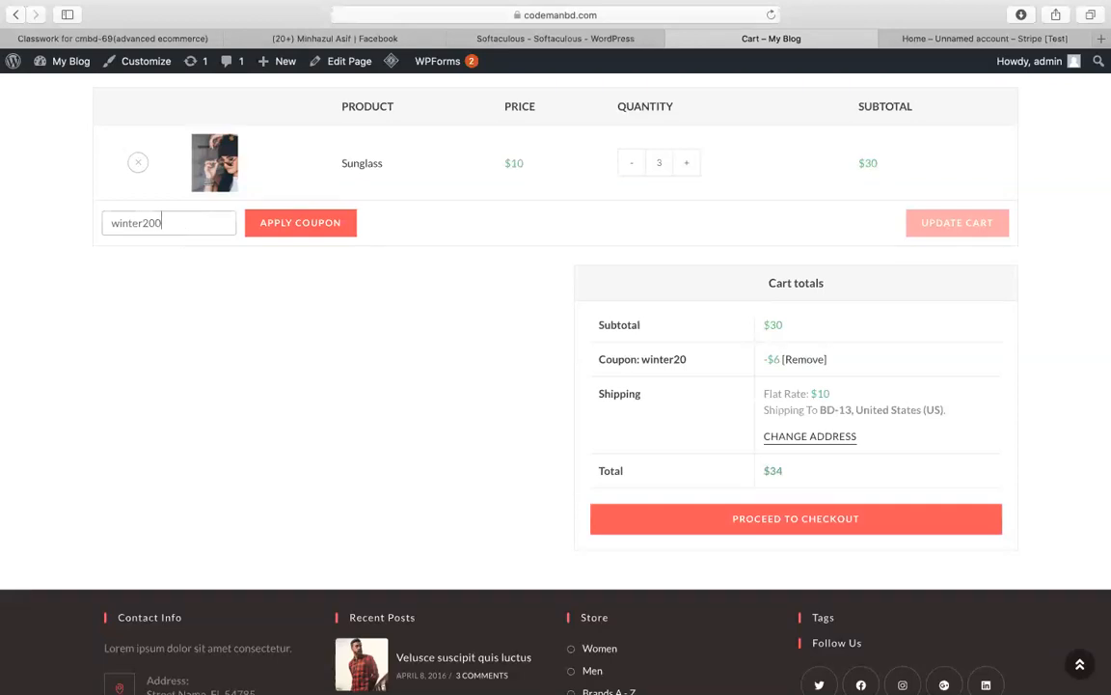
{"action": "left_click", "coordinate": [353, 228]}
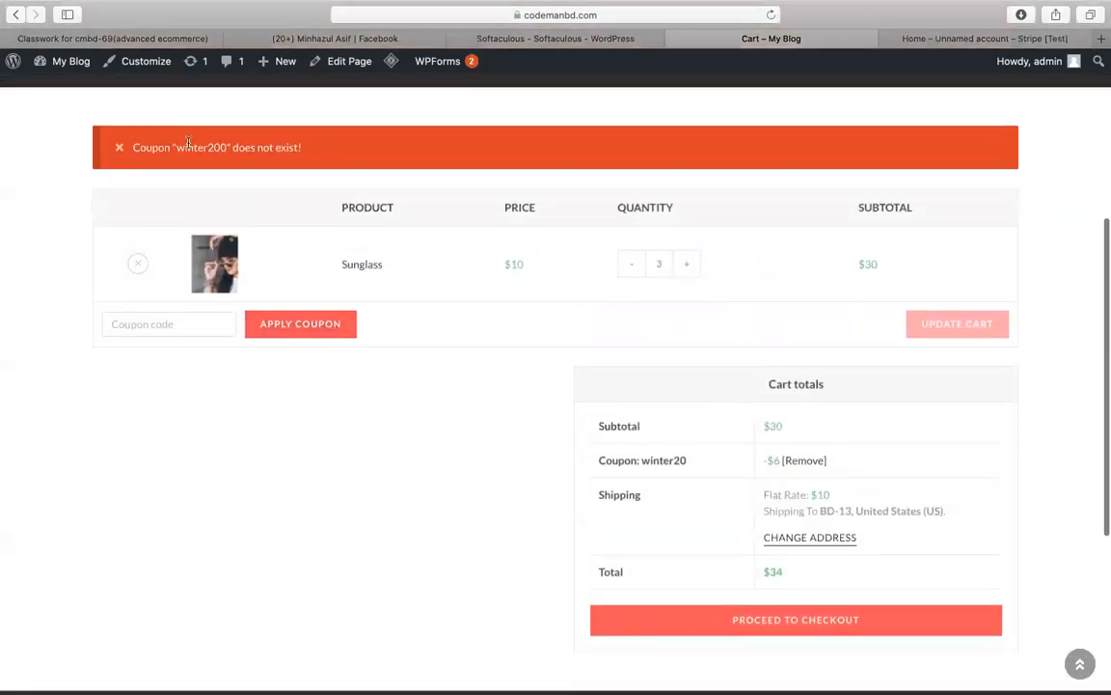
{"action": "left_click_drag", "start_coordinate": [175, 147], "coordinate": [324, 146]}
{"action": "left_click", "coordinate": [327, 148]}
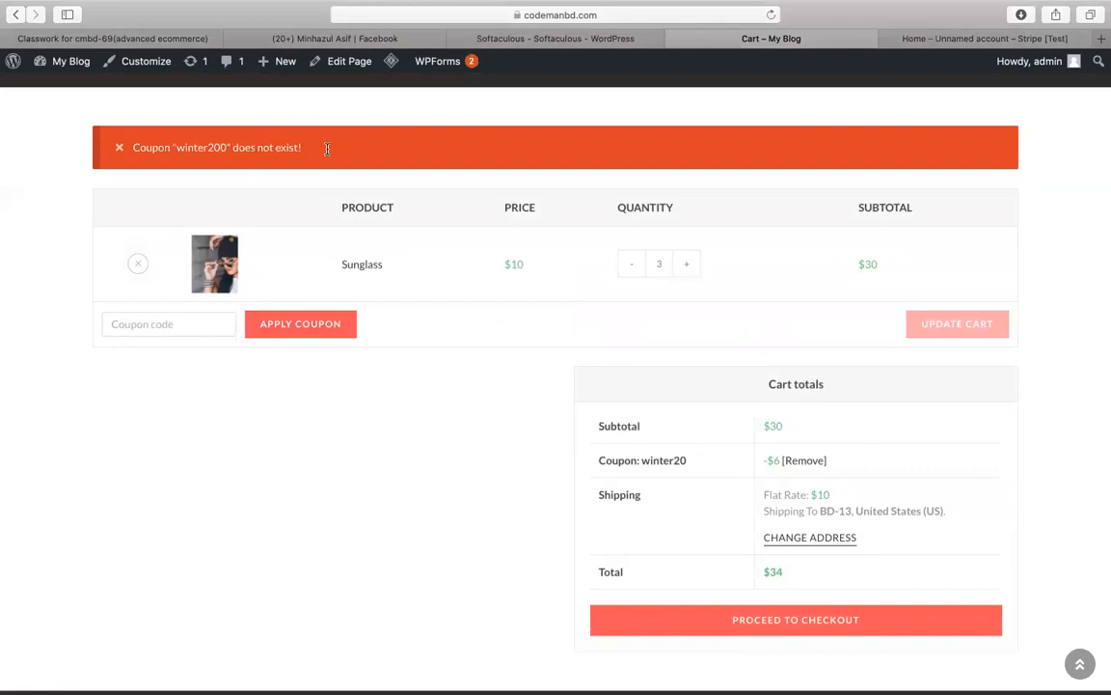
Step: Reapply winter20, see it reported as already applied, and return to the Dashboard
{"action": "left_click", "coordinate": [137, 319]}
{"action": "type", "text": "winter20"}
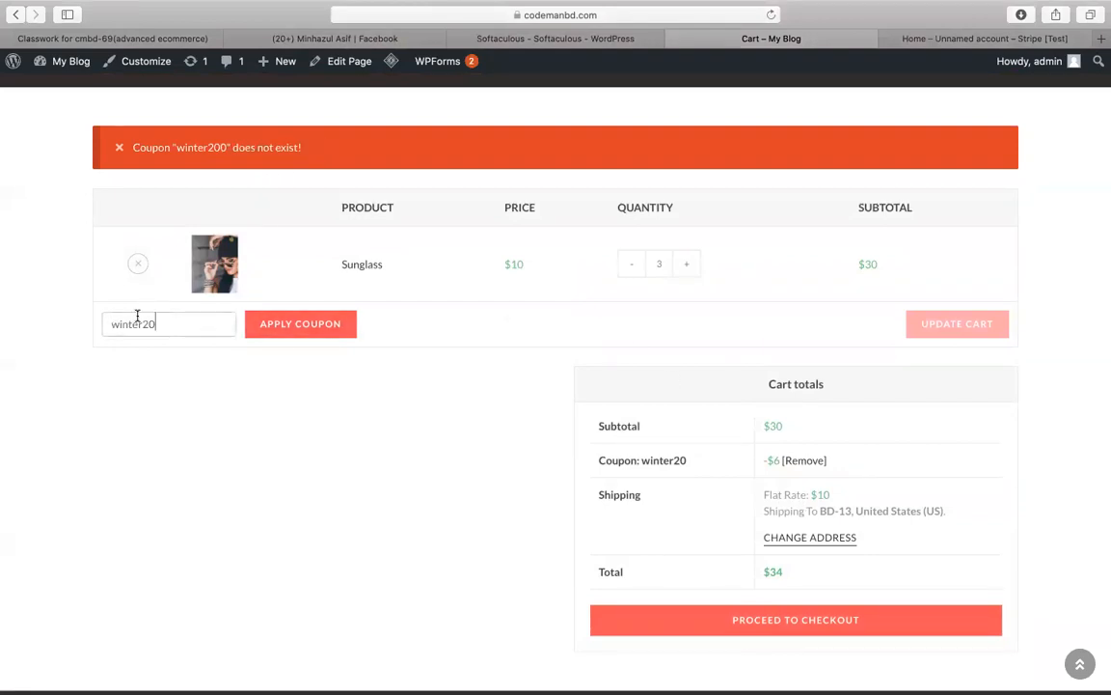
{"action": "left_click", "coordinate": [308, 326]}
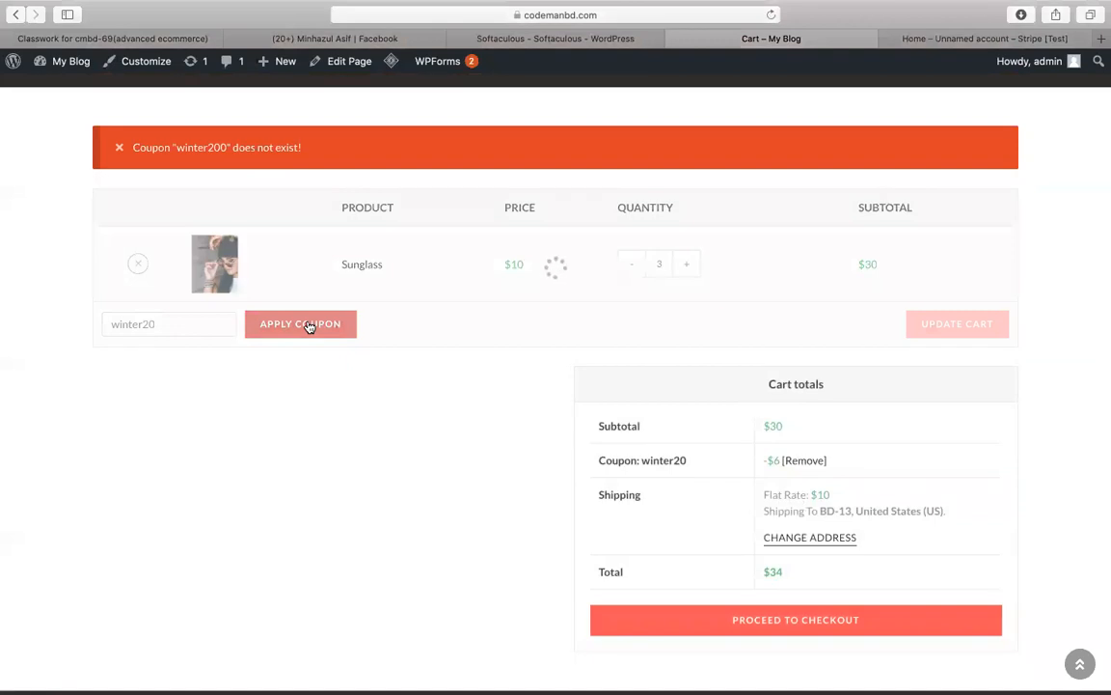
{"action": "left_click_drag", "start_coordinate": [131, 147], "coordinate": [245, 146]}
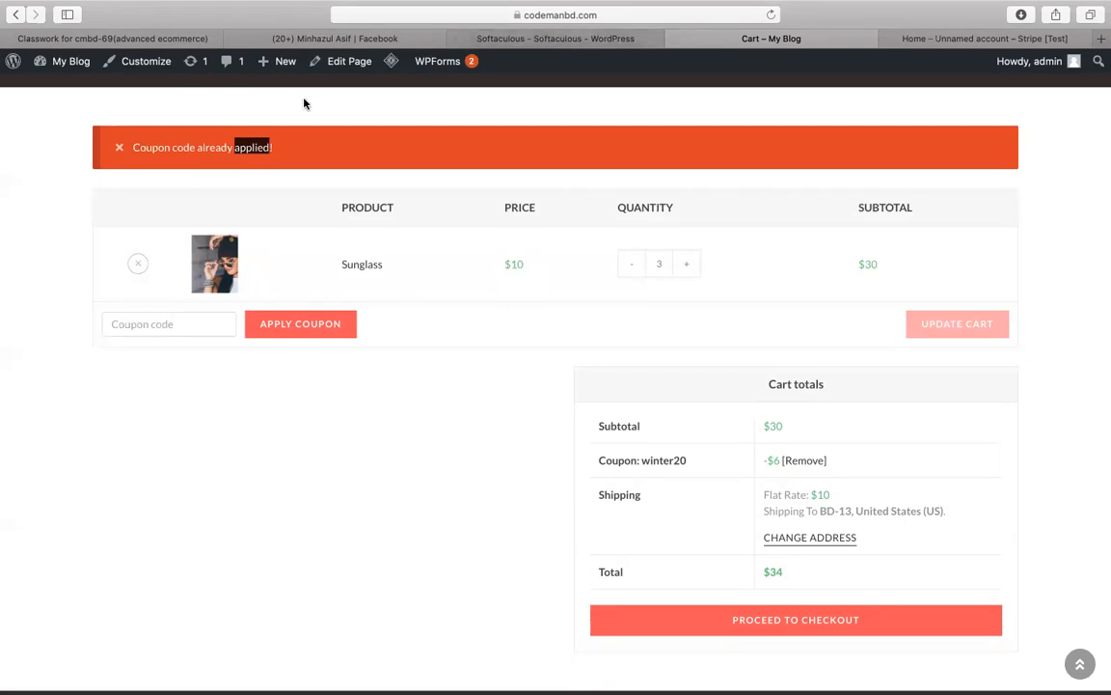
{"action": "left_click", "coordinate": [81, 91]}
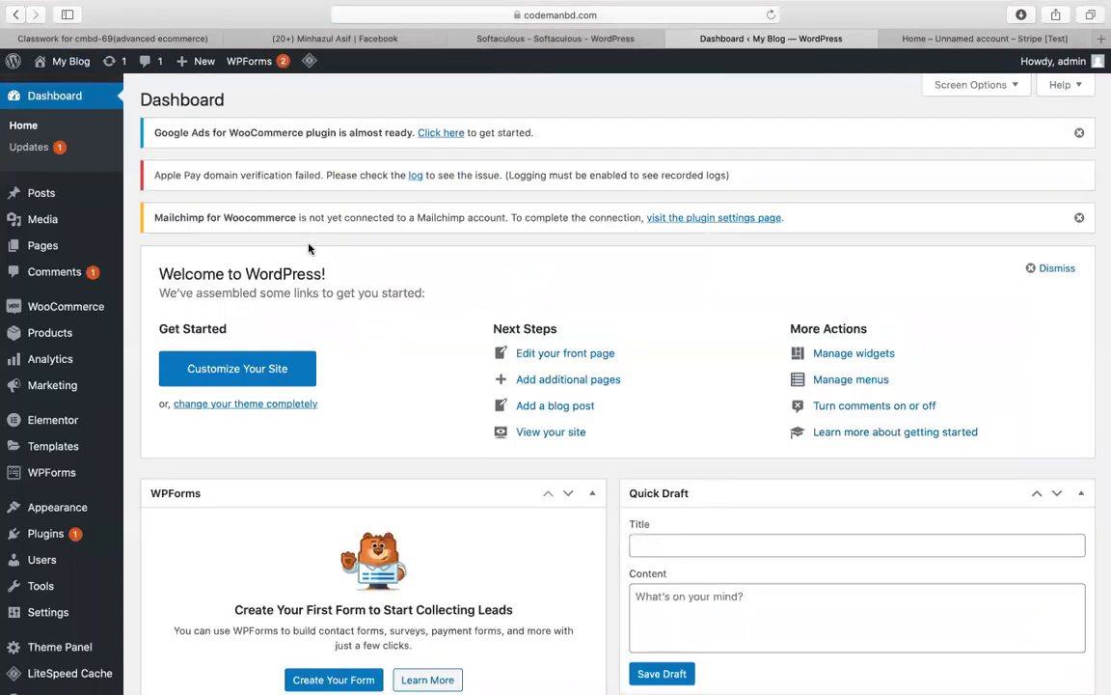
Step: In the Stripe tab, enter 'me' in the address bar to load the MEGA website
{"action": "scroll", "coordinate": [220, 347], "scroll_direction": "down", "scroll_amount": 8}
{"action": "scroll", "coordinate": [24, 467], "scroll_direction": "up", "scroll_amount": 8}
{"action": "left_click", "coordinate": [970, 39]}
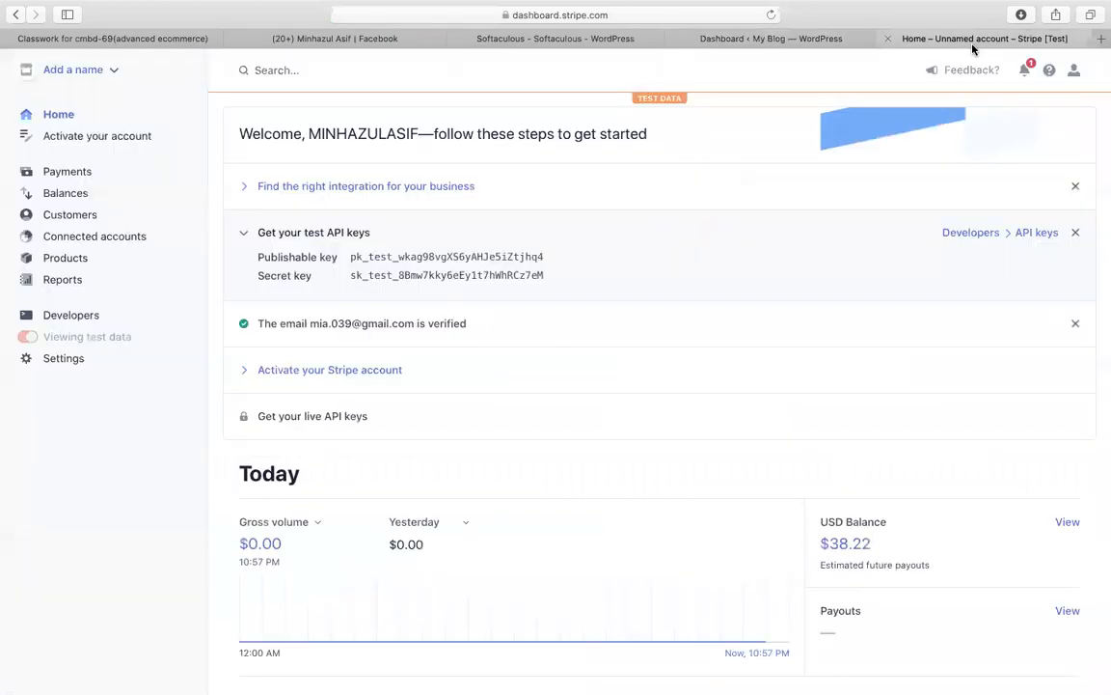
{"action": "mouse_move", "coordinate": [717, 8]}
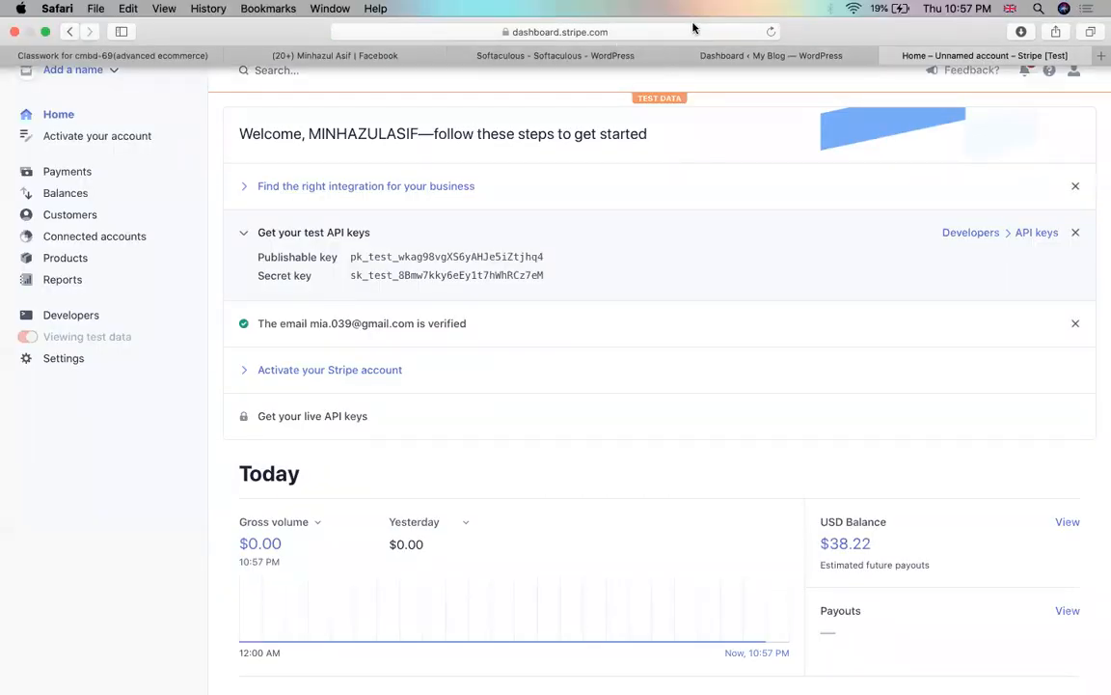
{"action": "left_click", "coordinate": [640, 32]}
{"action": "type", "text": "mega."}
{"action": "key", "text": "Return"}
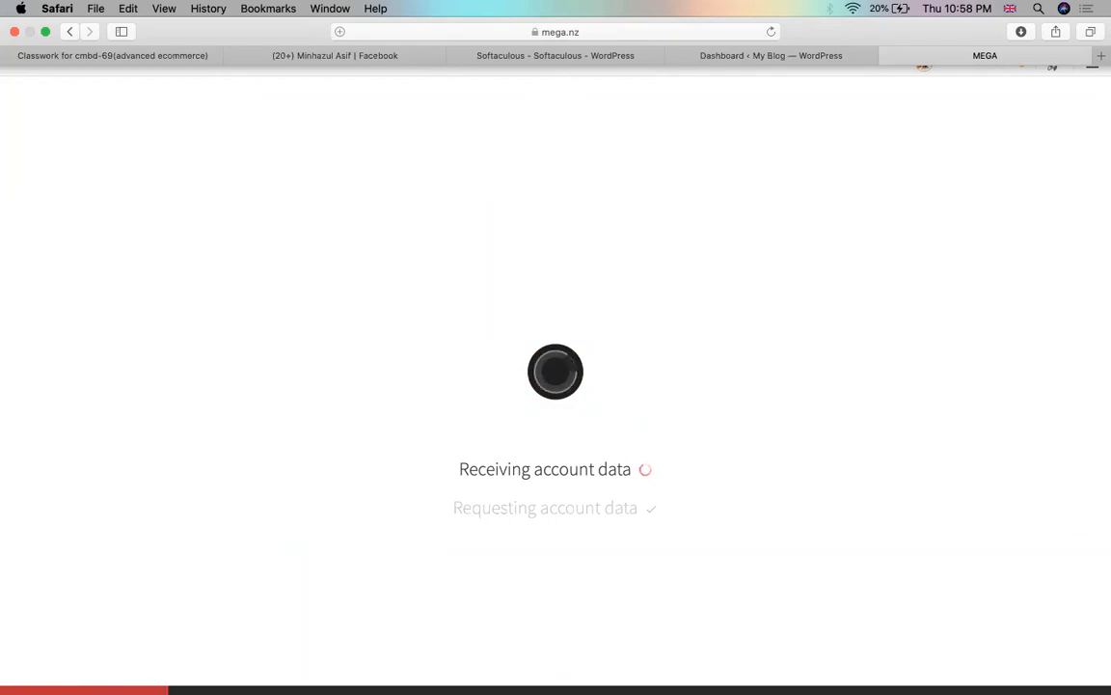
Step: Check the WordPress and Softaculous tabs, then return to MEGA as its Cloud Drive loads
{"action": "left_click", "coordinate": [722, 55]}
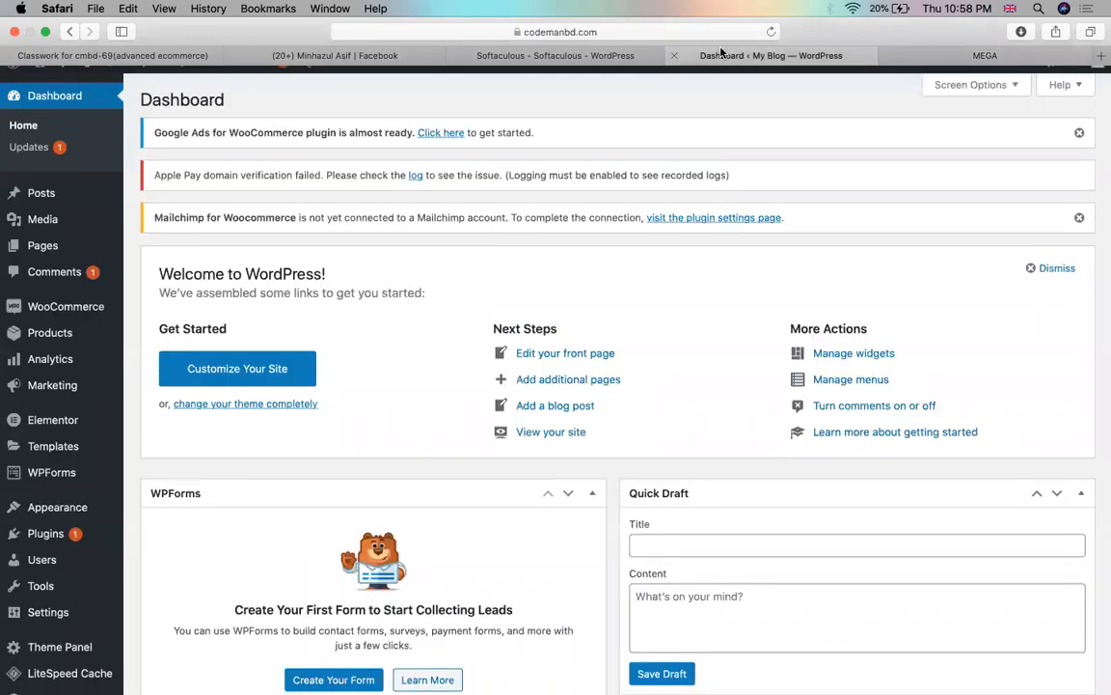
{"action": "left_click", "coordinate": [574, 58]}
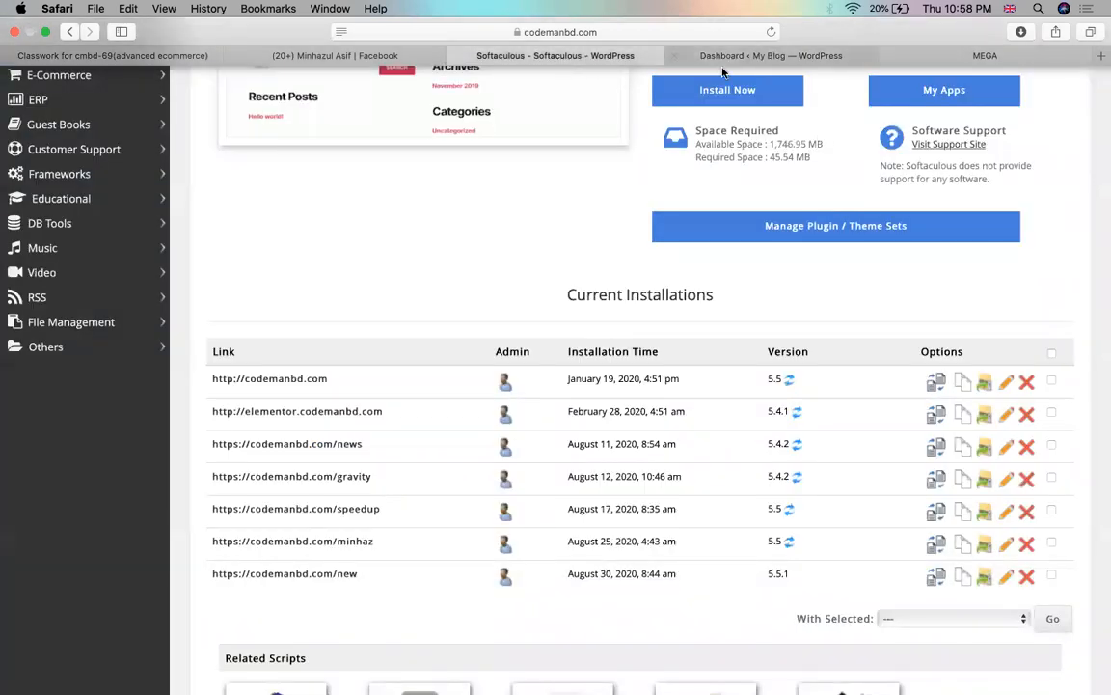
{"action": "left_click", "coordinate": [714, 55]}
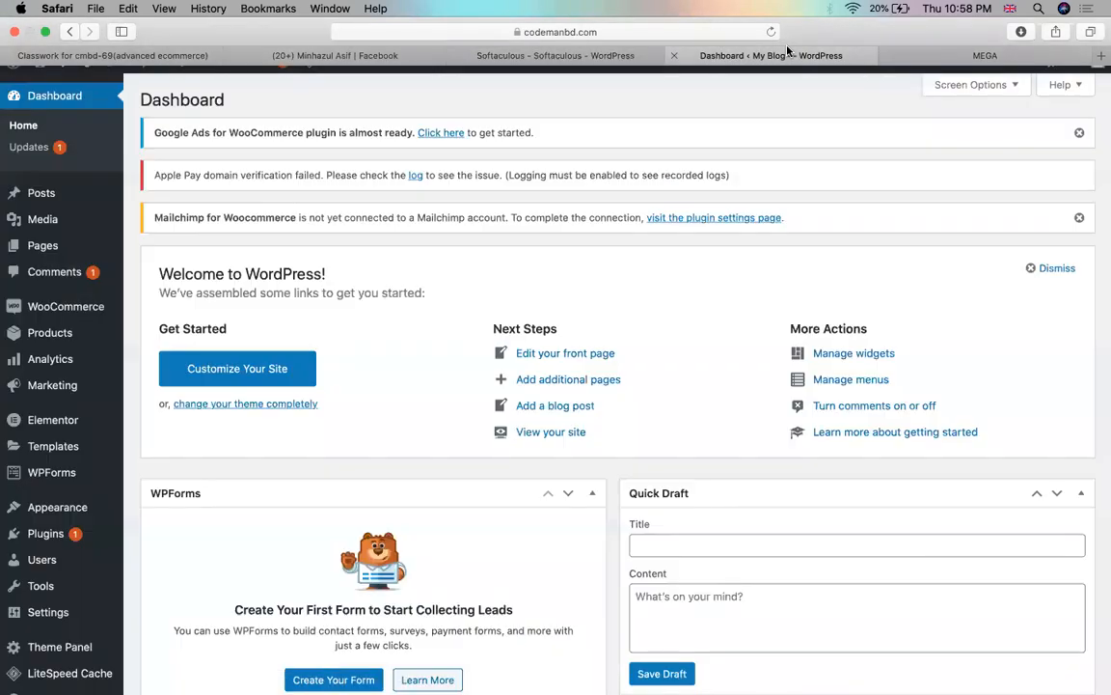
{"action": "left_click", "coordinate": [975, 38]}
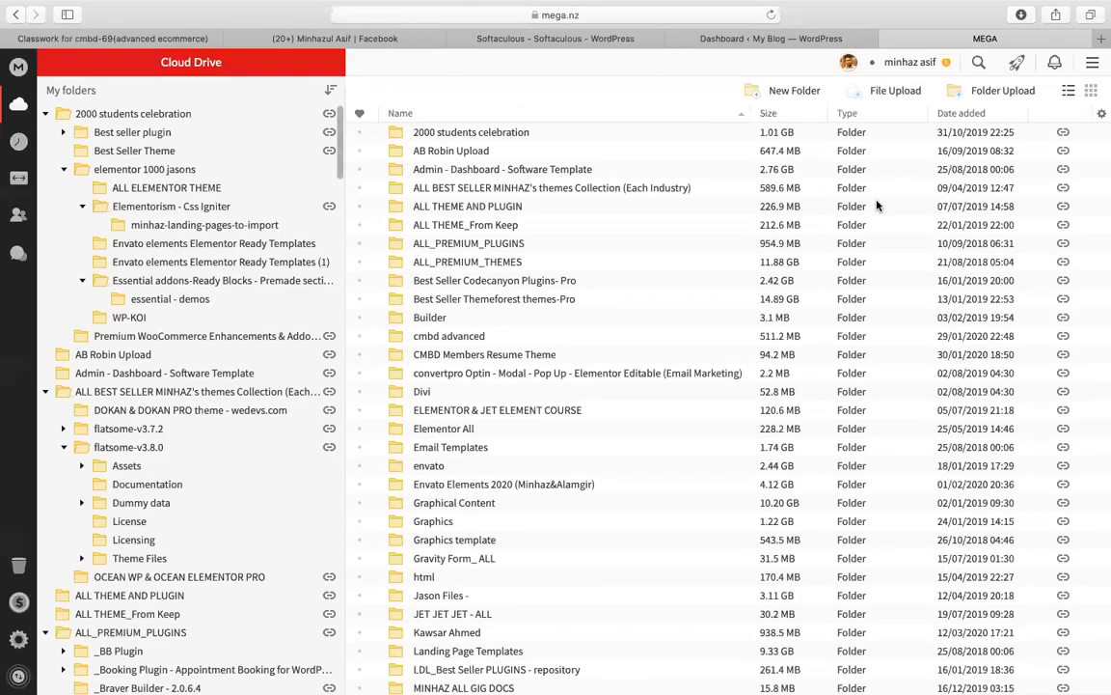
Step: Search the drive for 'table pro' and copy the share link of woo-product-table-pro-v5.7.0.zip
{"action": "left_click", "coordinate": [980, 62]}
{"action": "type", "text": "t"}
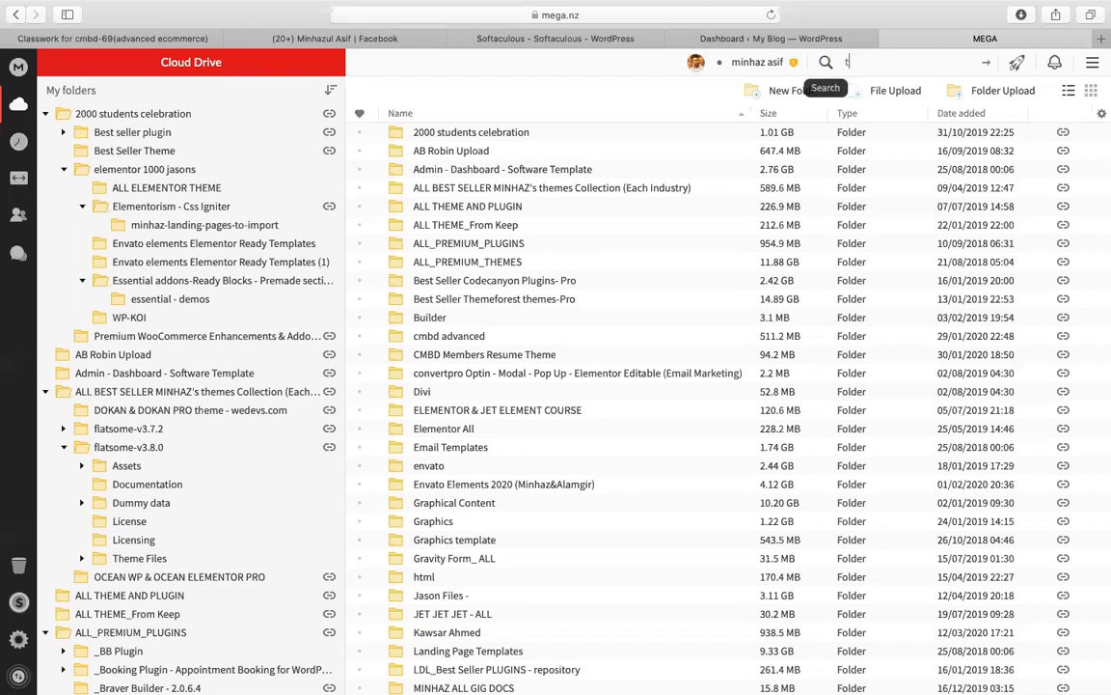
{"action": "type", "text": "able pro"}
{"action": "key", "text": "Return"}
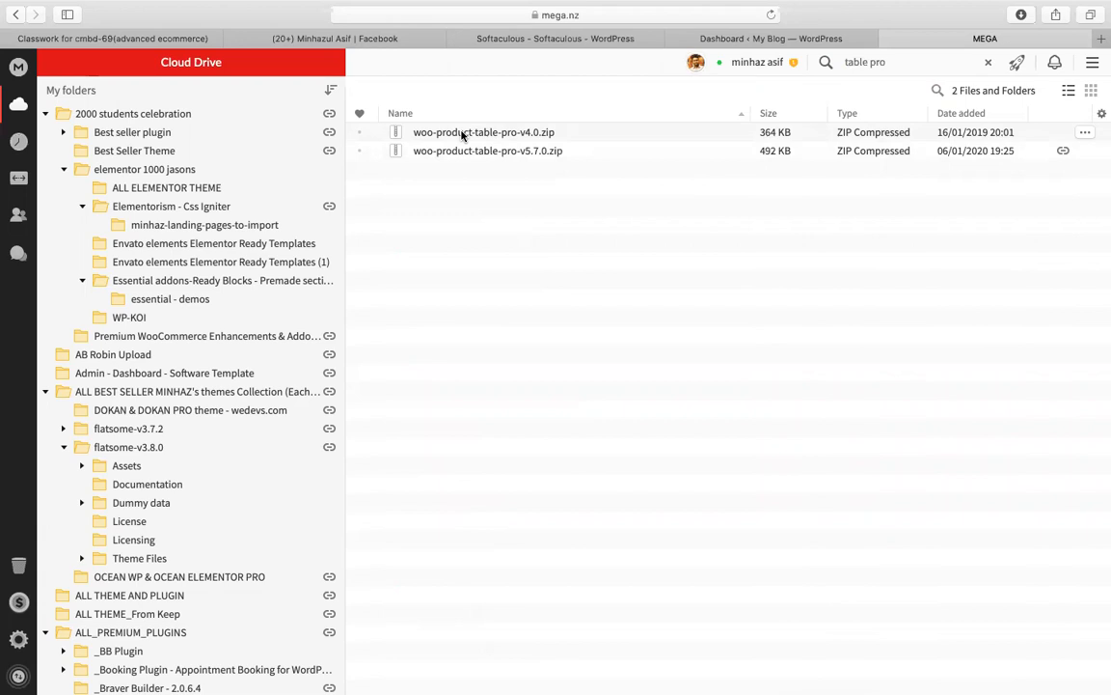
{"action": "left_click", "coordinate": [463, 135]}
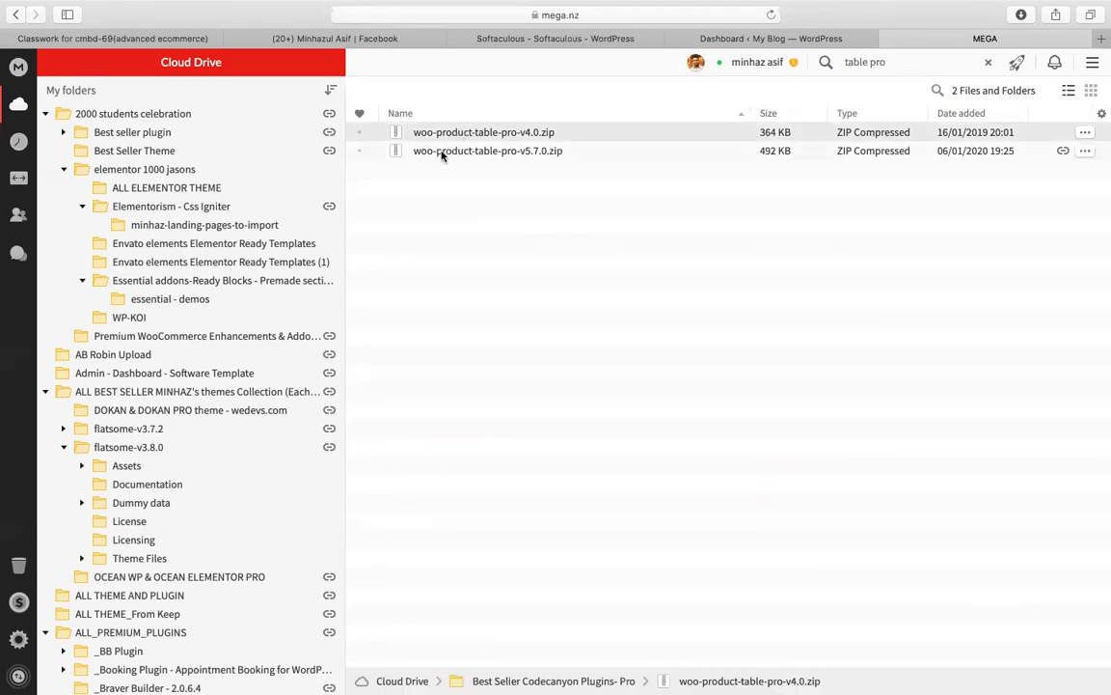
{"action": "left_click", "coordinate": [442, 153]}
{"action": "right_click", "coordinate": [442, 152]}
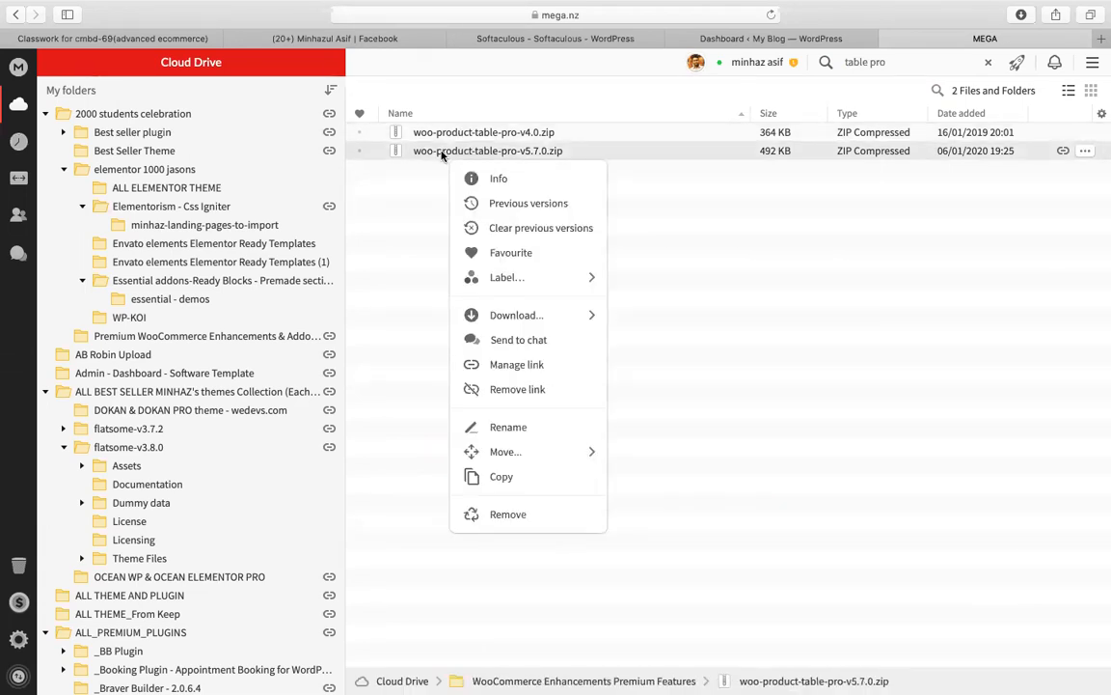
{"action": "left_click", "coordinate": [517, 364]}
{"action": "left_click", "coordinate": [769, 470]}
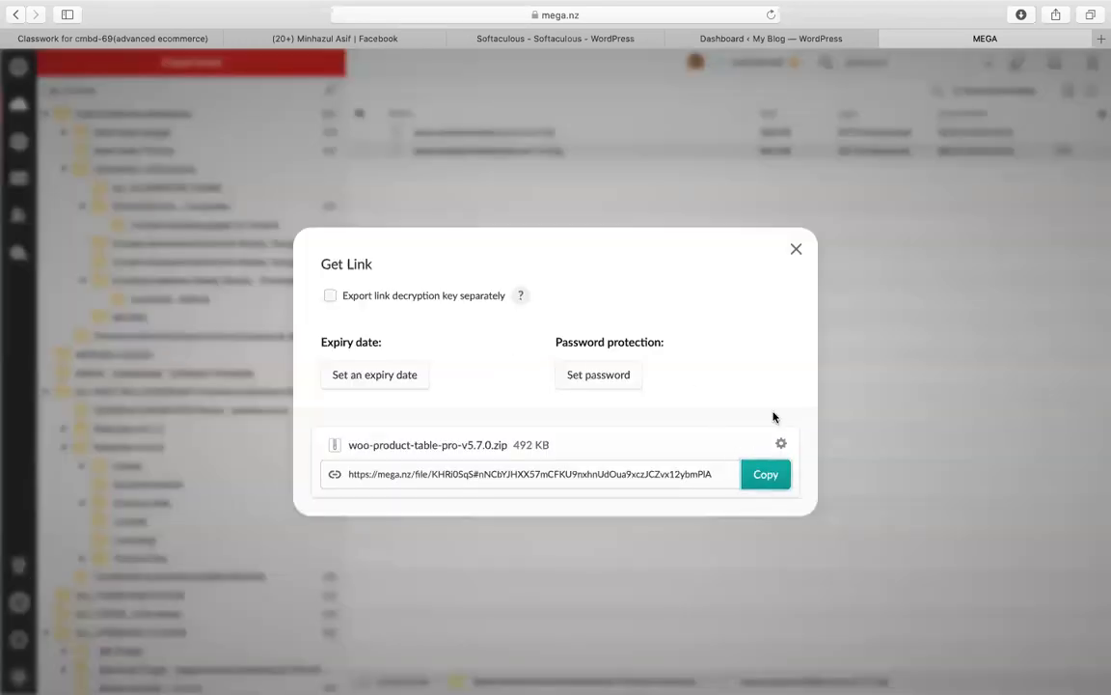
{"action": "left_click", "coordinate": [794, 249]}
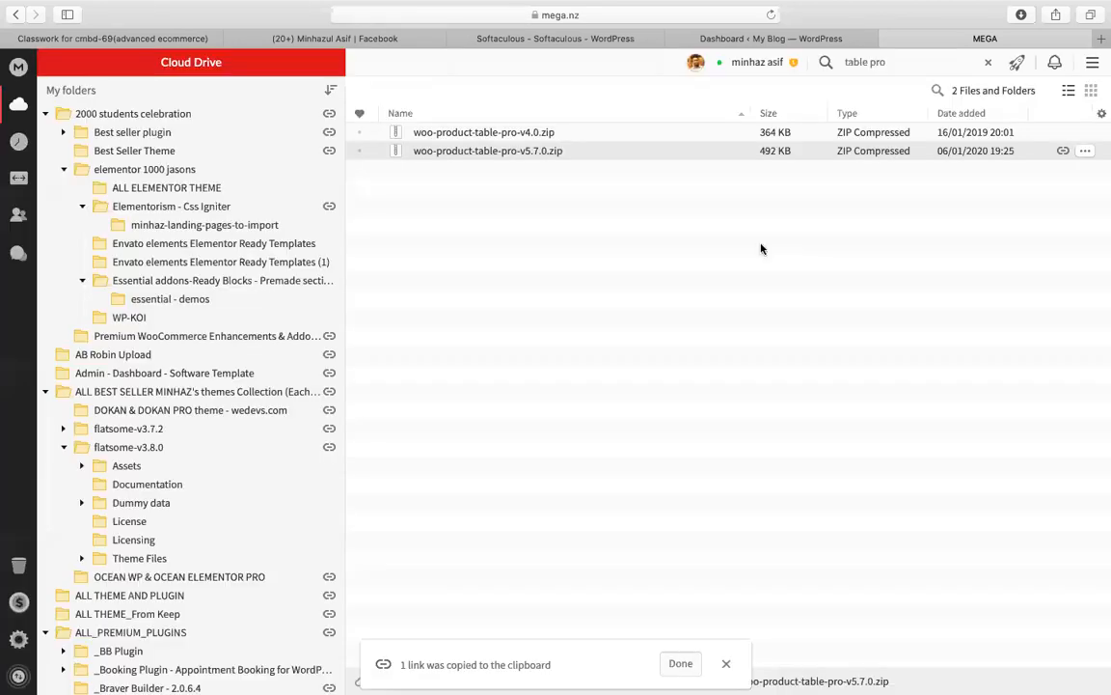
Step: Download woo-product-table-pro-v5.7.0.zip to this computer
{"action": "right_click", "coordinate": [538, 159]}
{"action": "left_click", "coordinate": [592, 315]}
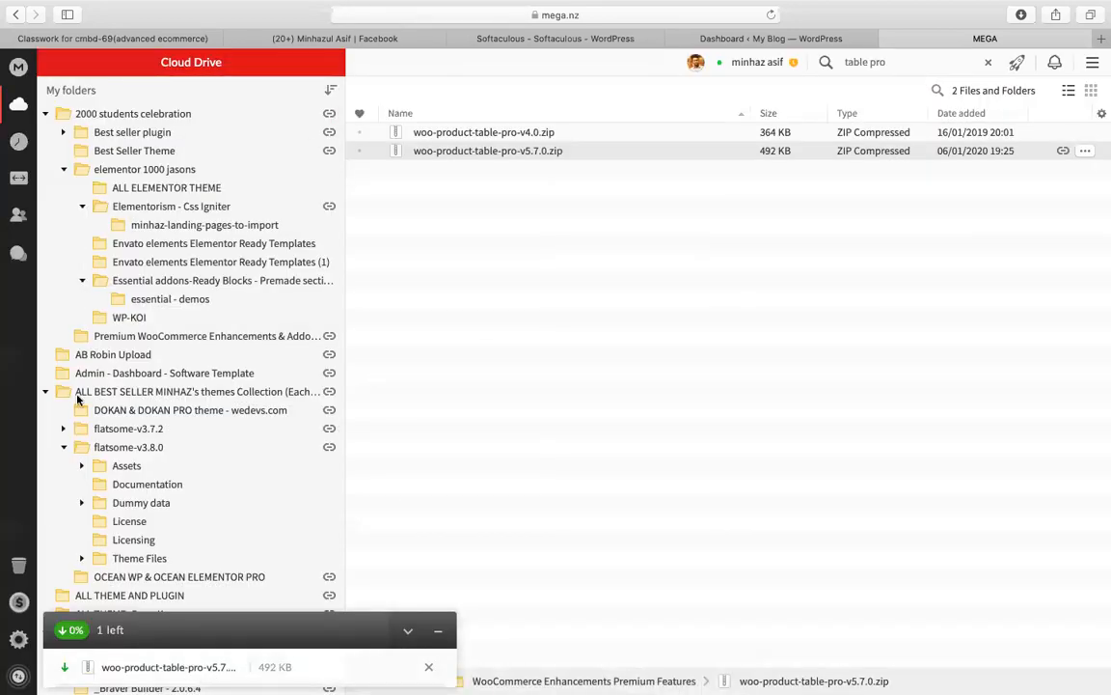
{"action": "left_click", "coordinate": [133, 38]}
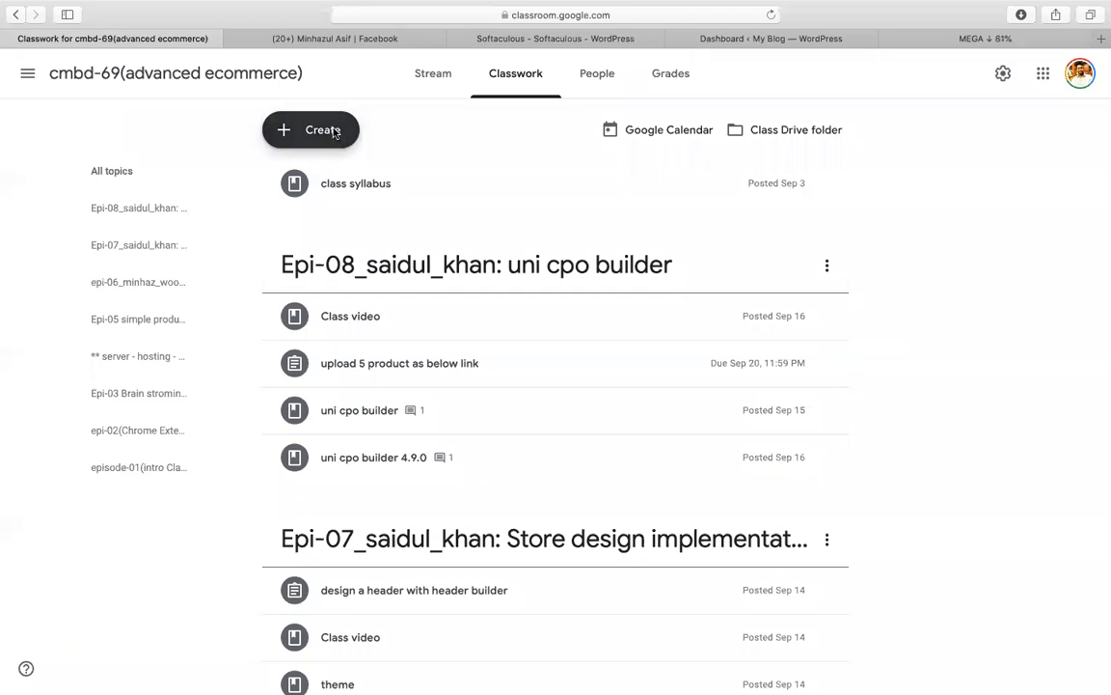
Step: Start a new Classroom topic named 'epi-09(WooCommerce complete store -02)'
{"action": "left_click", "coordinate": [328, 134]}
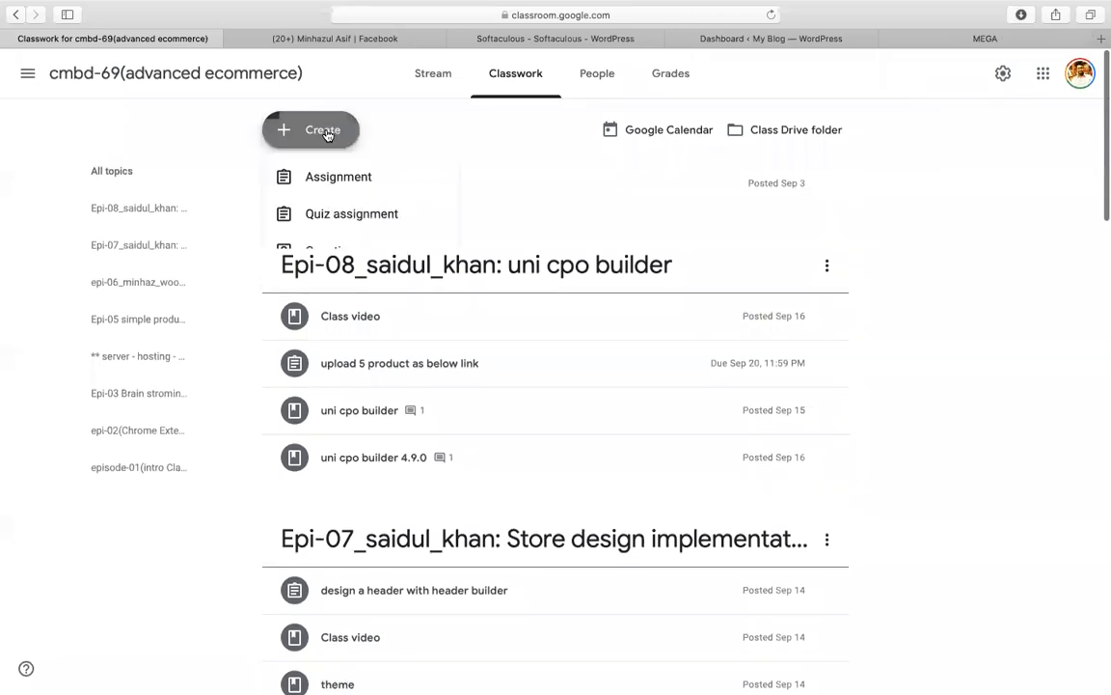
{"action": "left_click", "coordinate": [924, 347]}
{"action": "left_click", "coordinate": [315, 130]}
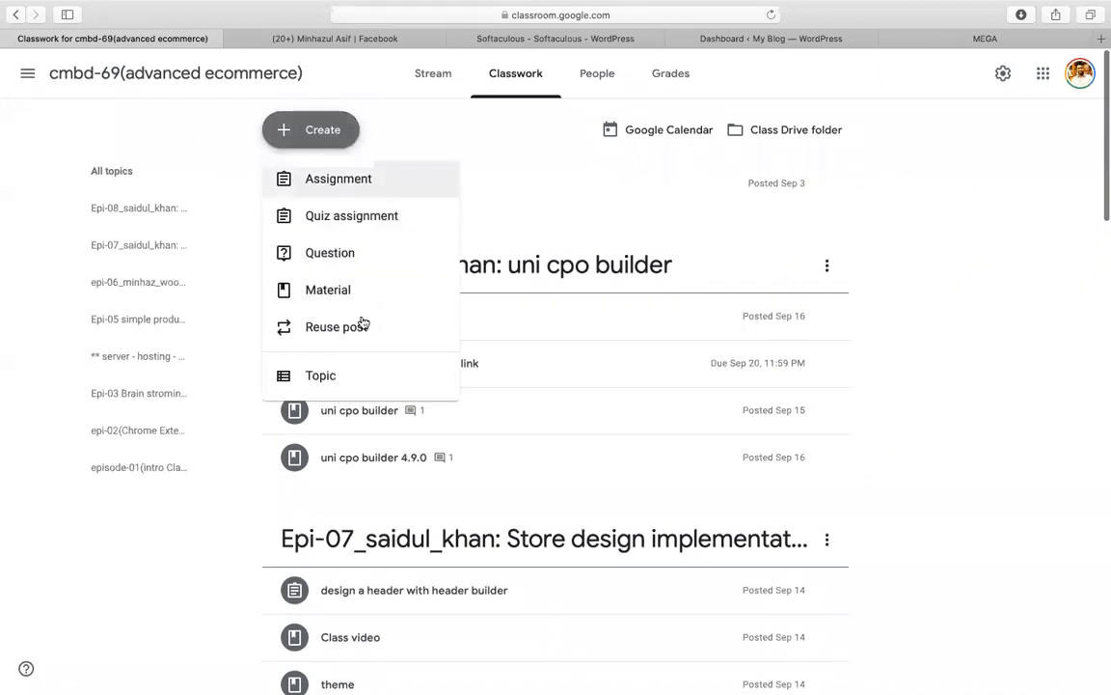
{"action": "left_click", "coordinate": [338, 376]}
{"action": "type", "text": "epi-09("}
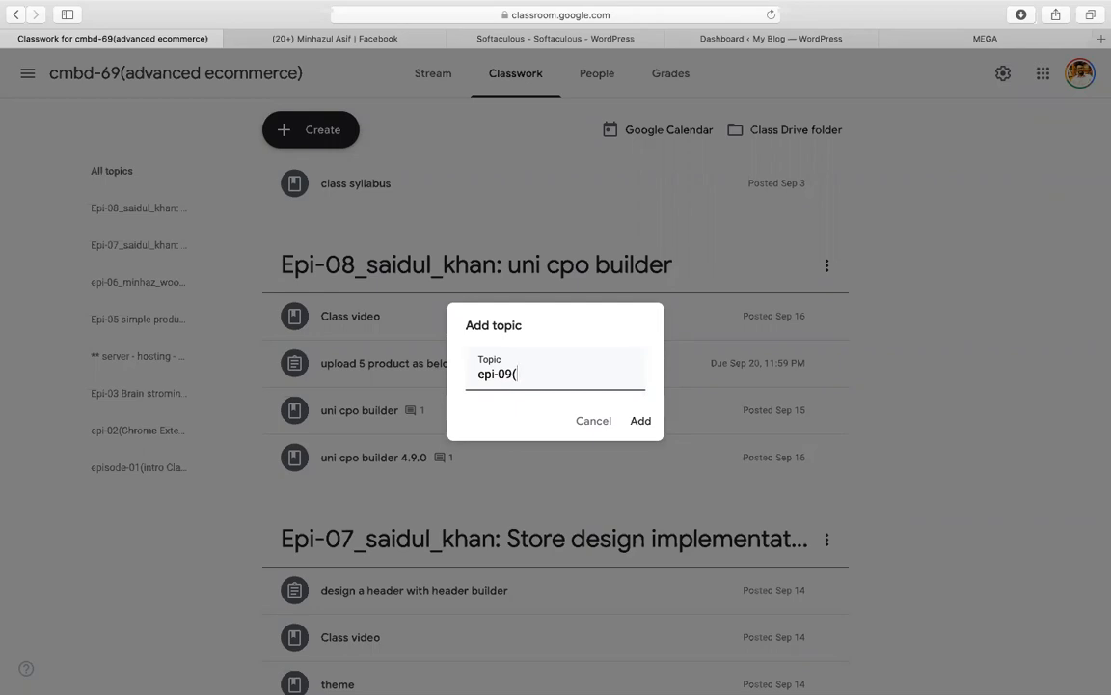
{"action": "type", "text": "WooCommerce comp"}
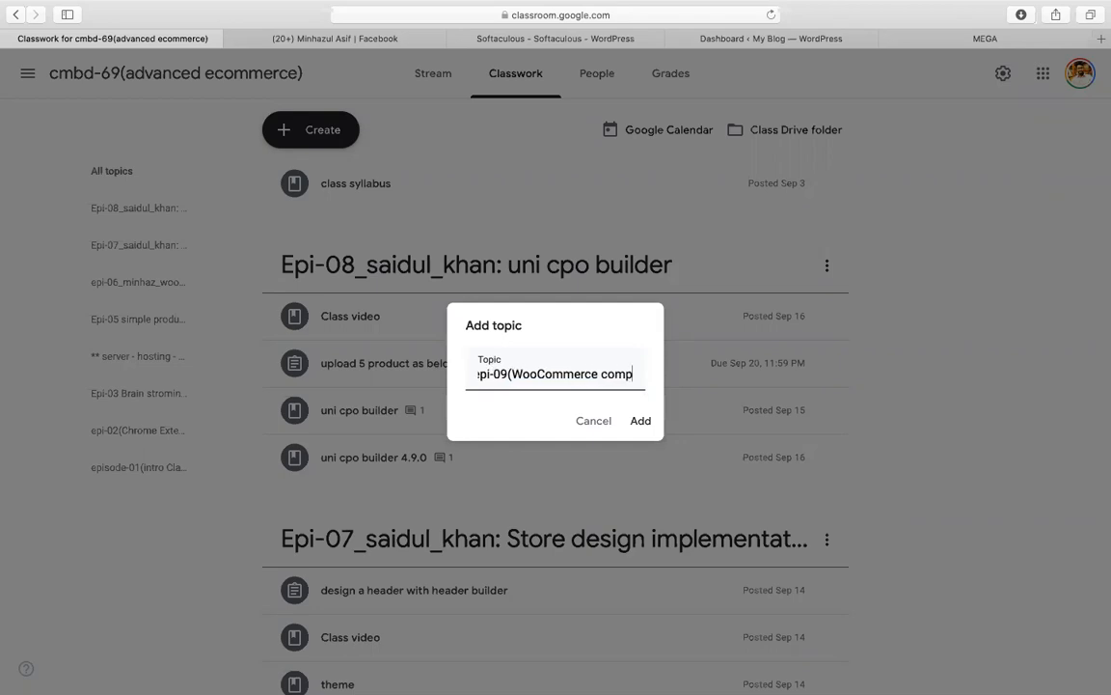
{"action": "type", "text": "lete store "}
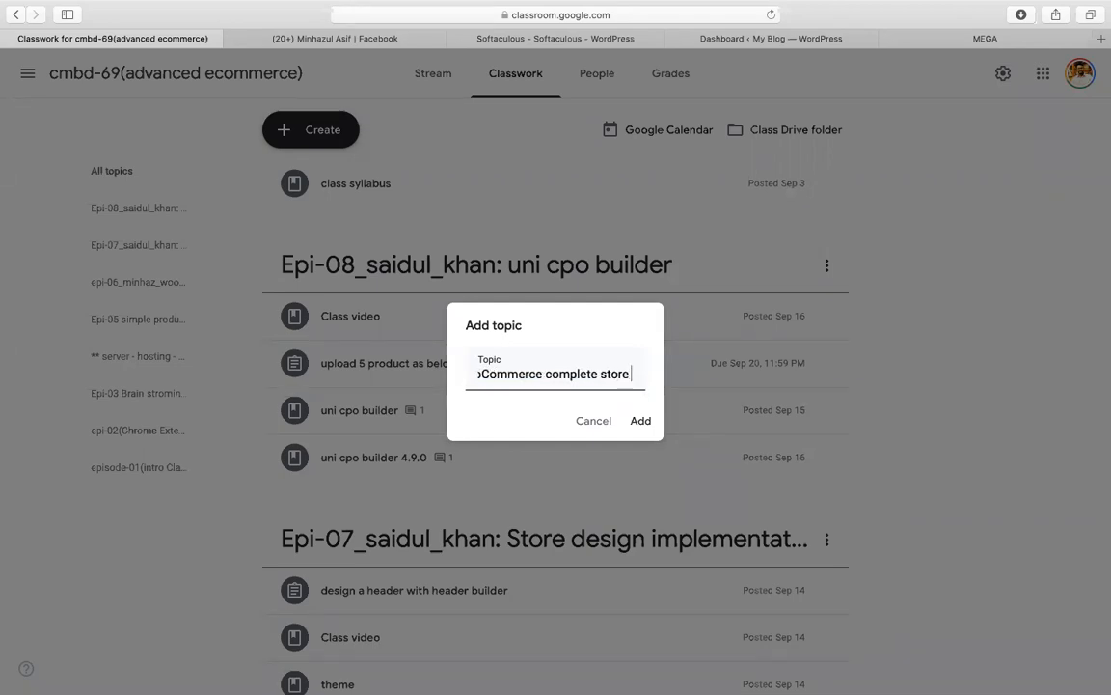
{"action": "type", "text": "-02)"}
Step: Add the author's name to the topic title and save the epi-09 topic
{"action": "key", "text": "shift+Left"}
{"action": "key", "text": "shift+Left"}
{"action": "key", "text": "shift+Up"}
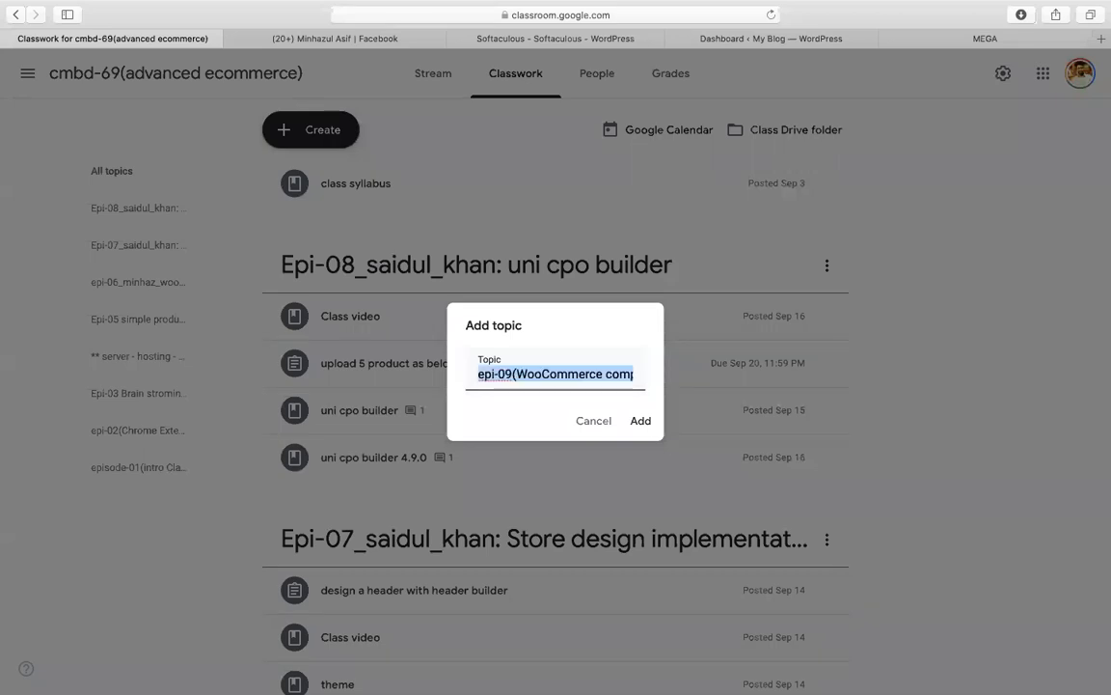
{"action": "key", "text": "Left"}
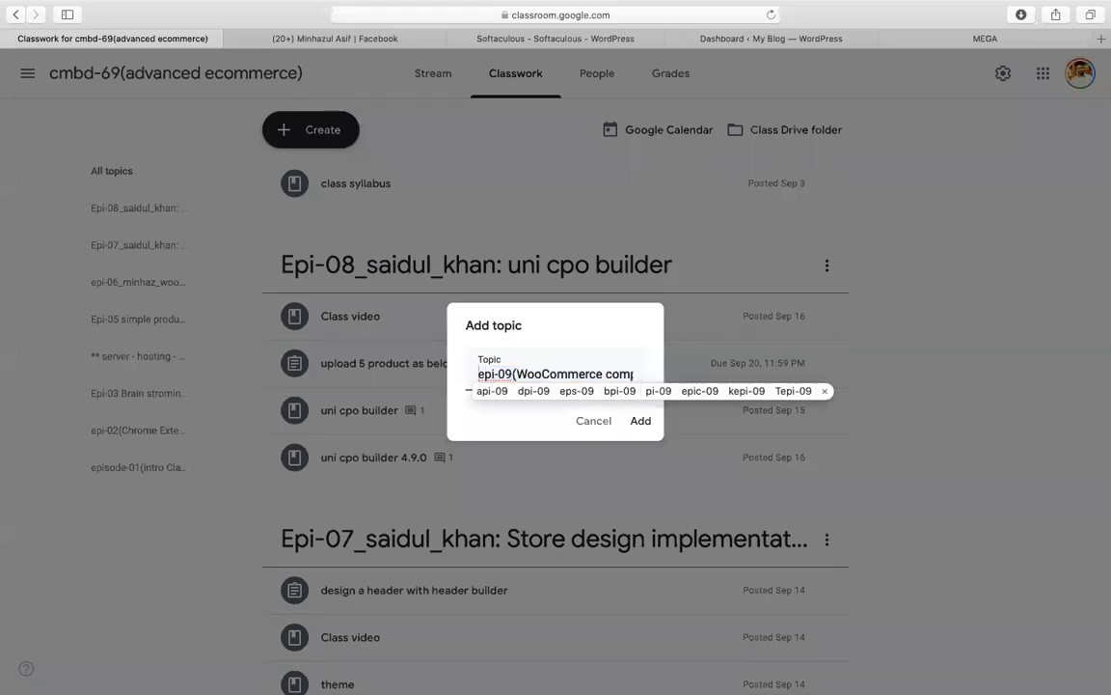
{"action": "key", "text": "Escape"}
{"action": "type", "text": "minh"}
{"action": "key", "text": "BackSpace"}
{"action": "key", "text": "BackSpace"}
{"action": "key", "text": "BackSpace"}
{"action": "key", "text": "BackSpace"}
{"action": "type", "text": "Minhaz_"}
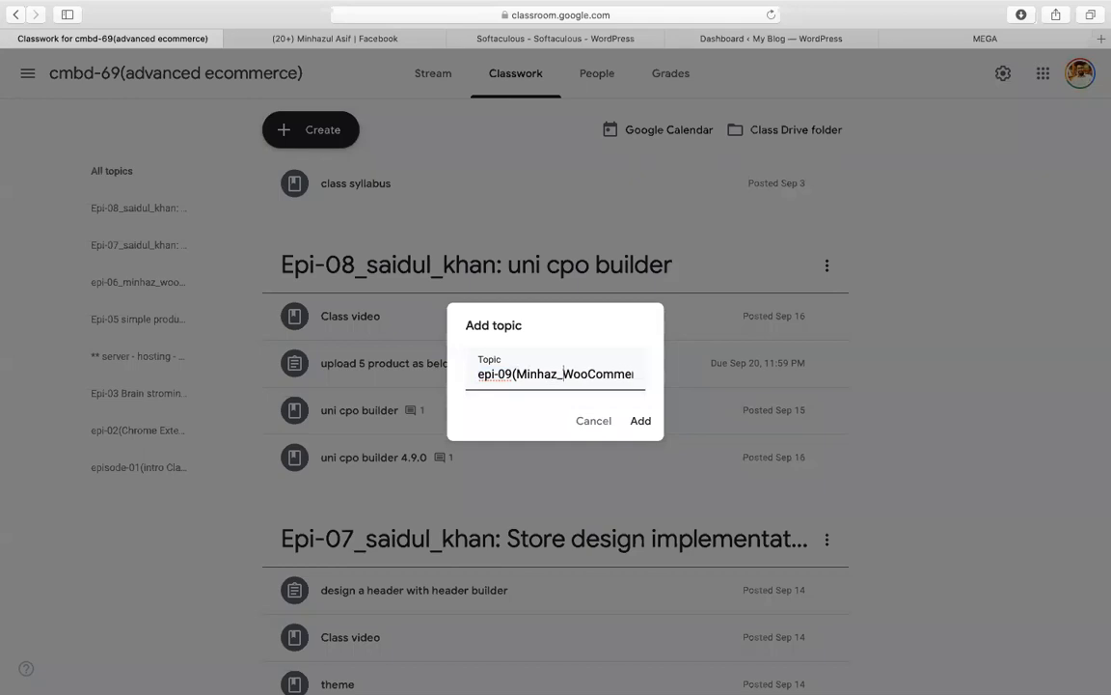
{"action": "key", "text": "Return"}
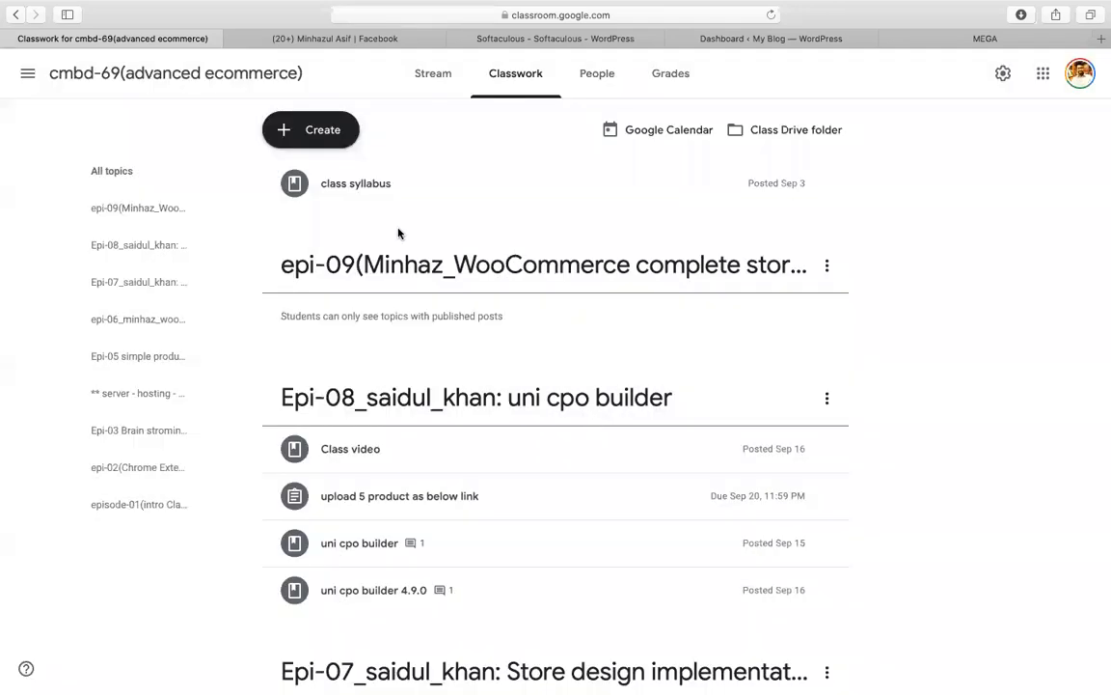
{"action": "left_click", "coordinate": [328, 143]}
Step: Create material 'get table pro plugin' with the pasted MEGA link, filed under epi-09
{"action": "left_click", "coordinate": [340, 291]}
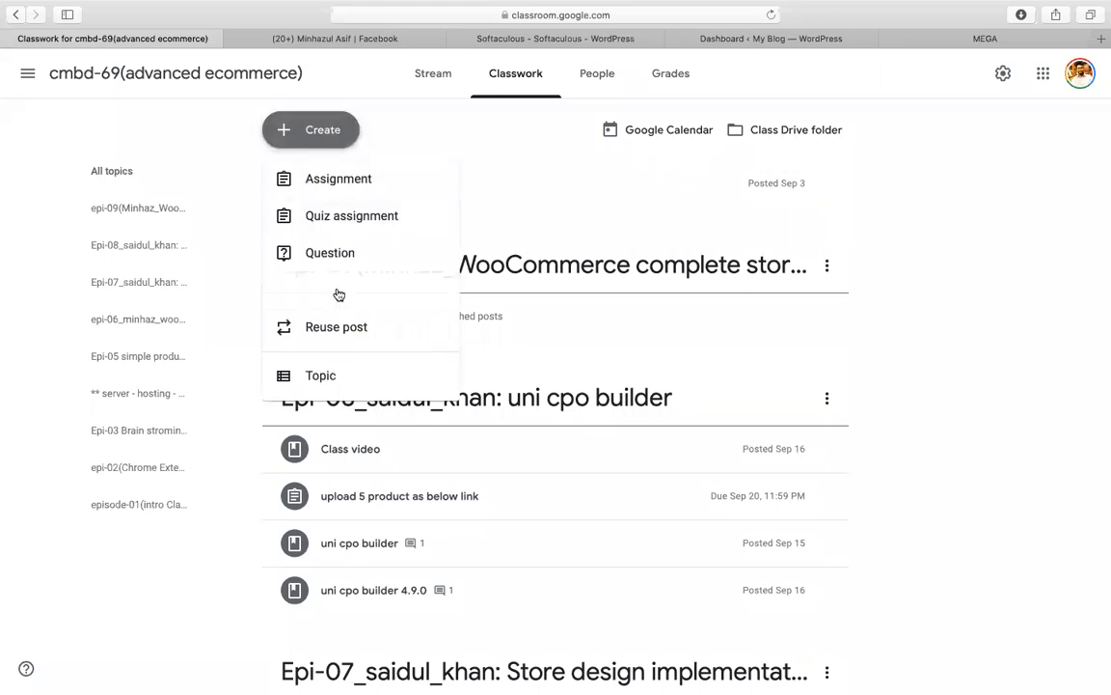
{"action": "type", "text": "get table"}
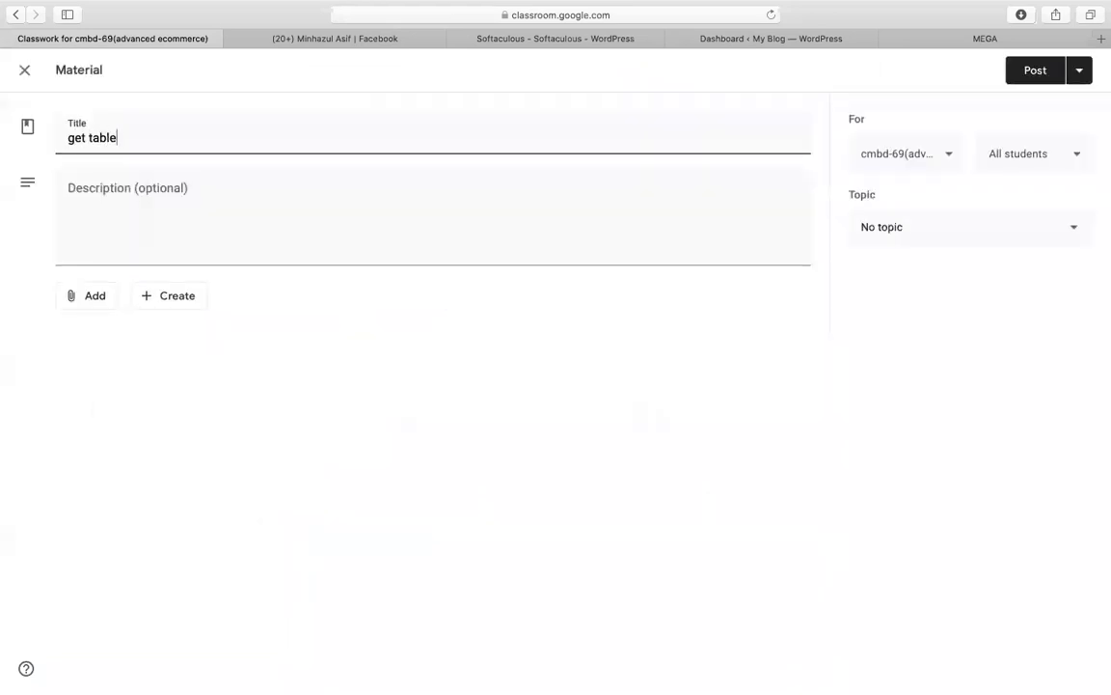
{"action": "type", "text": " pro plugin"}
{"action": "left_click", "coordinate": [89, 301]}
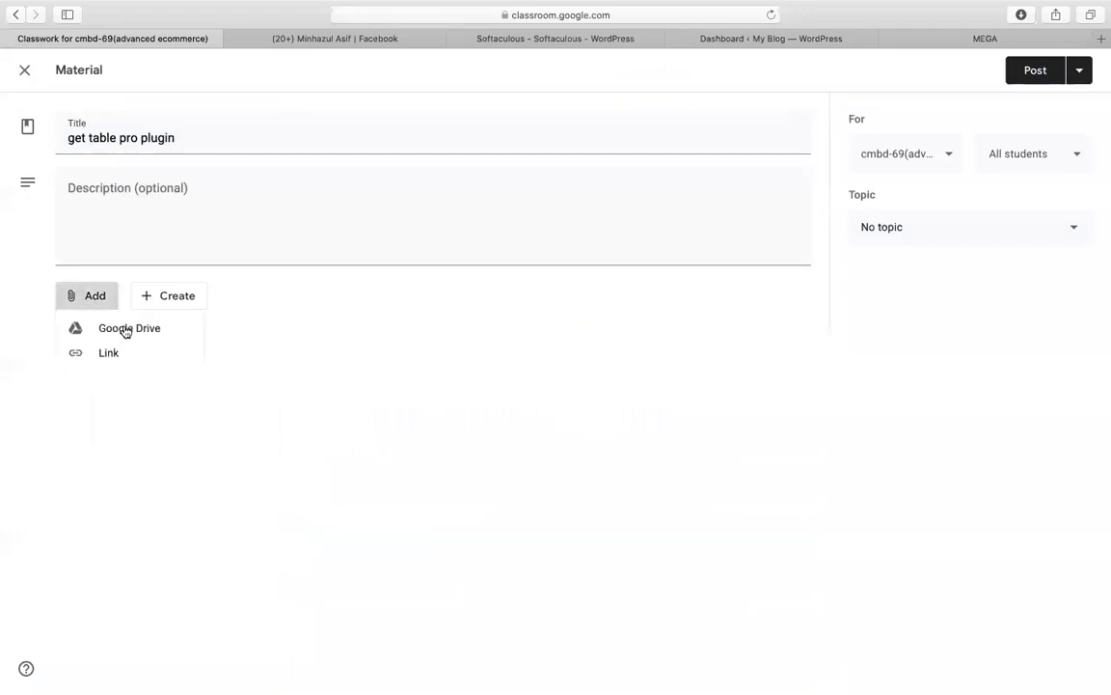
{"action": "left_click", "coordinate": [112, 352]}
{"action": "key", "text": "cmd+v"}
{"action": "key", "text": "Return"}
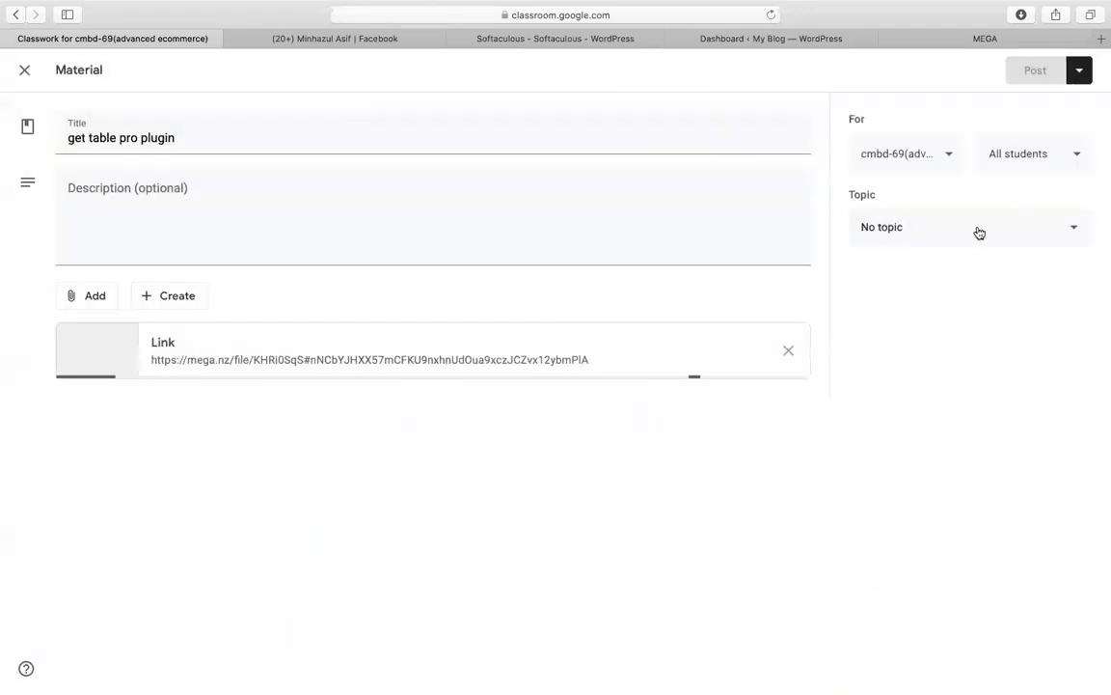
{"action": "left_click", "coordinate": [976, 228]}
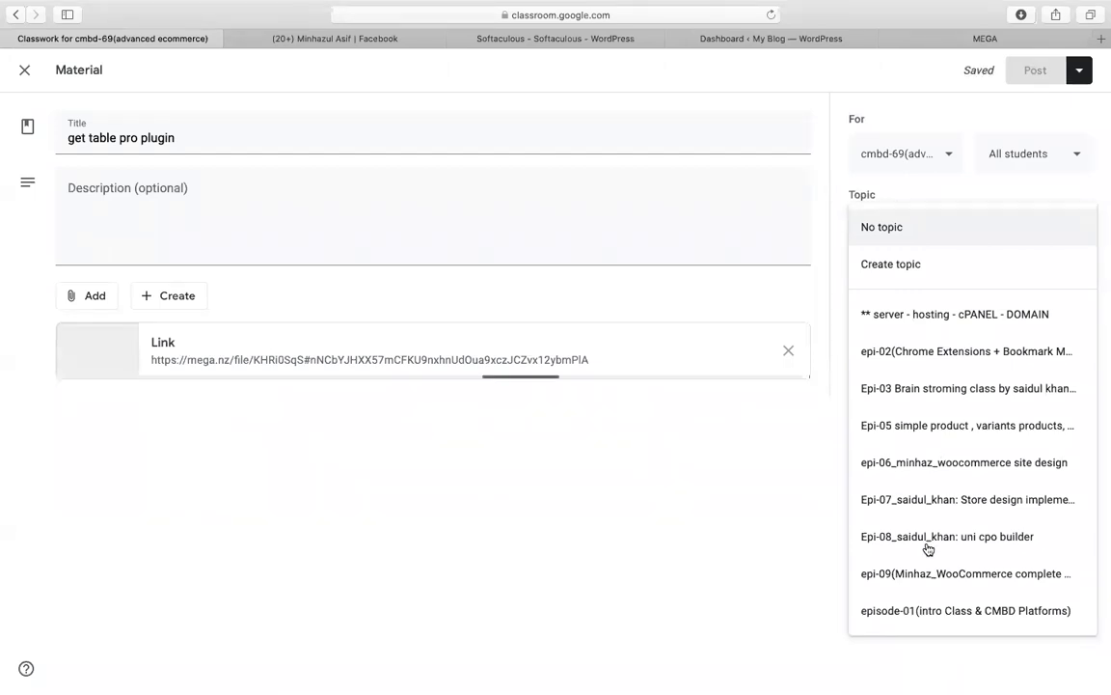
{"action": "left_click", "coordinate": [858, 573]}
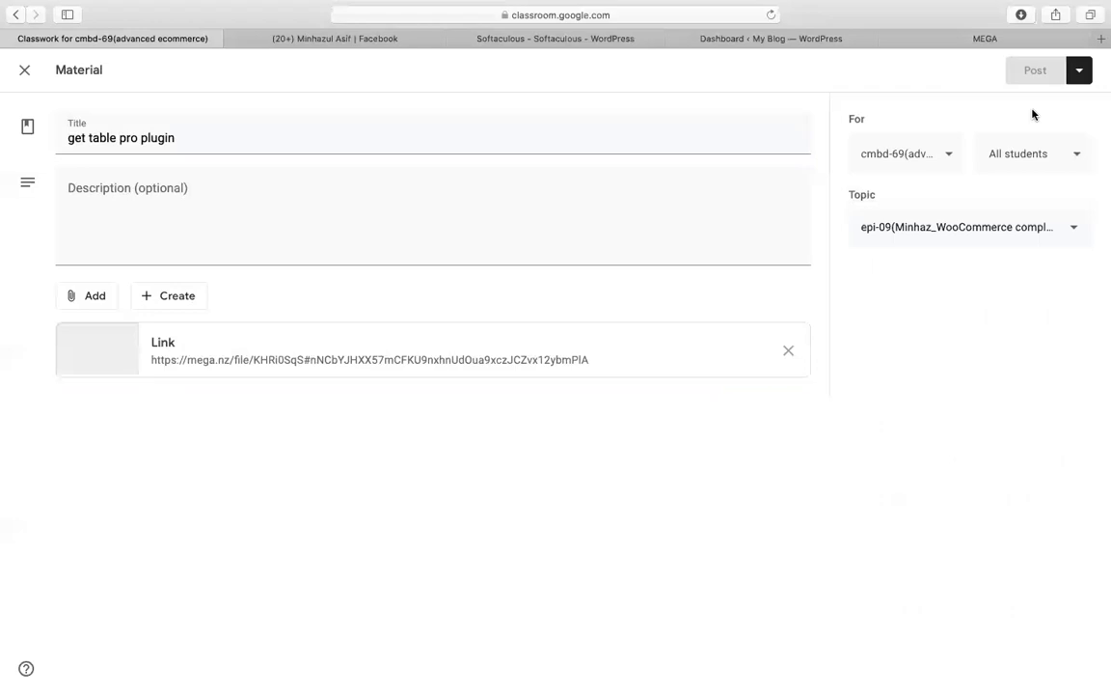
Step: Post the material, then go to WordPress's Upload Plugin page under Plugins > Add New
{"action": "left_click", "coordinate": [1033, 70]}
{"action": "left_click", "coordinate": [775, 39]}
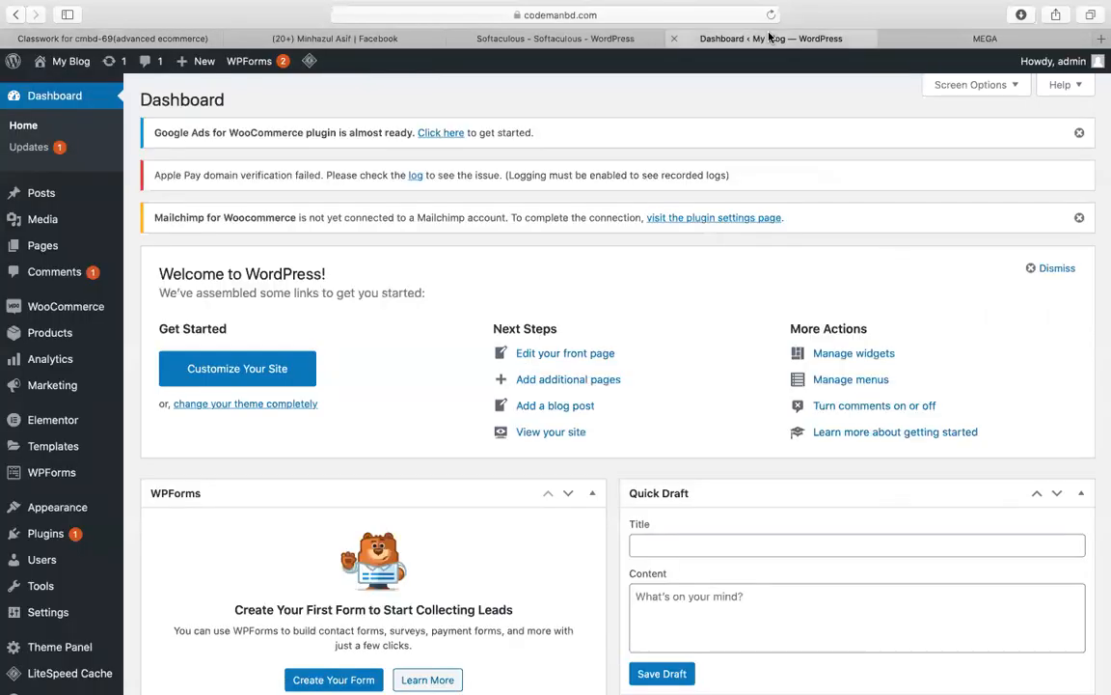
{"action": "mouse_move", "coordinate": [45, 533]}
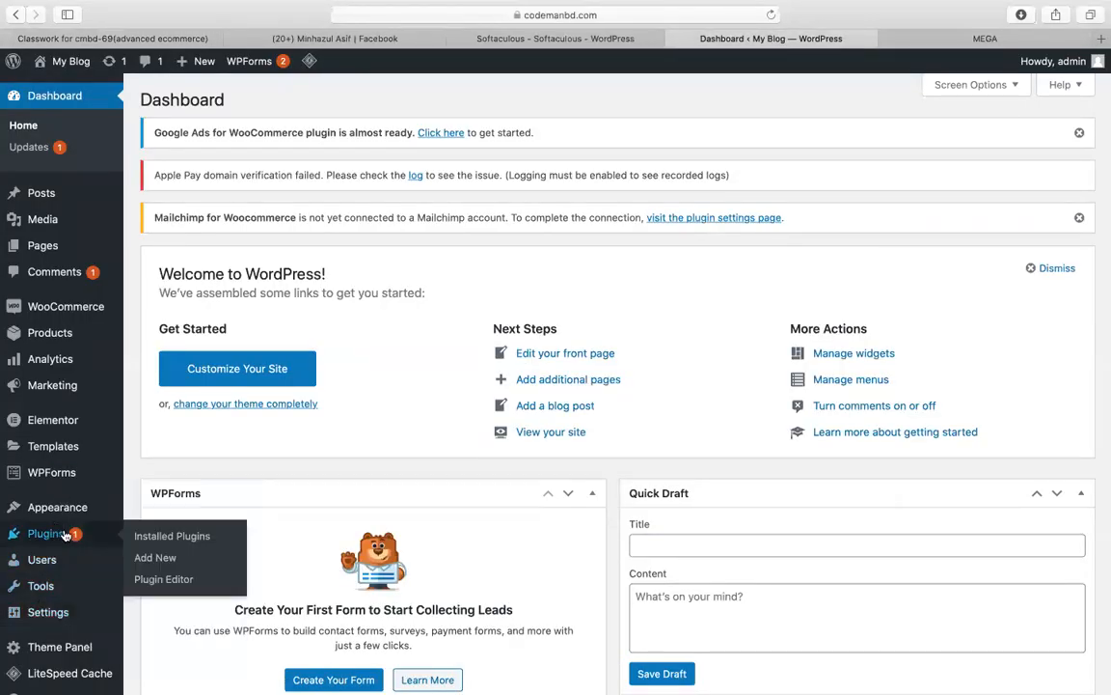
{"action": "left_click", "coordinate": [152, 558]}
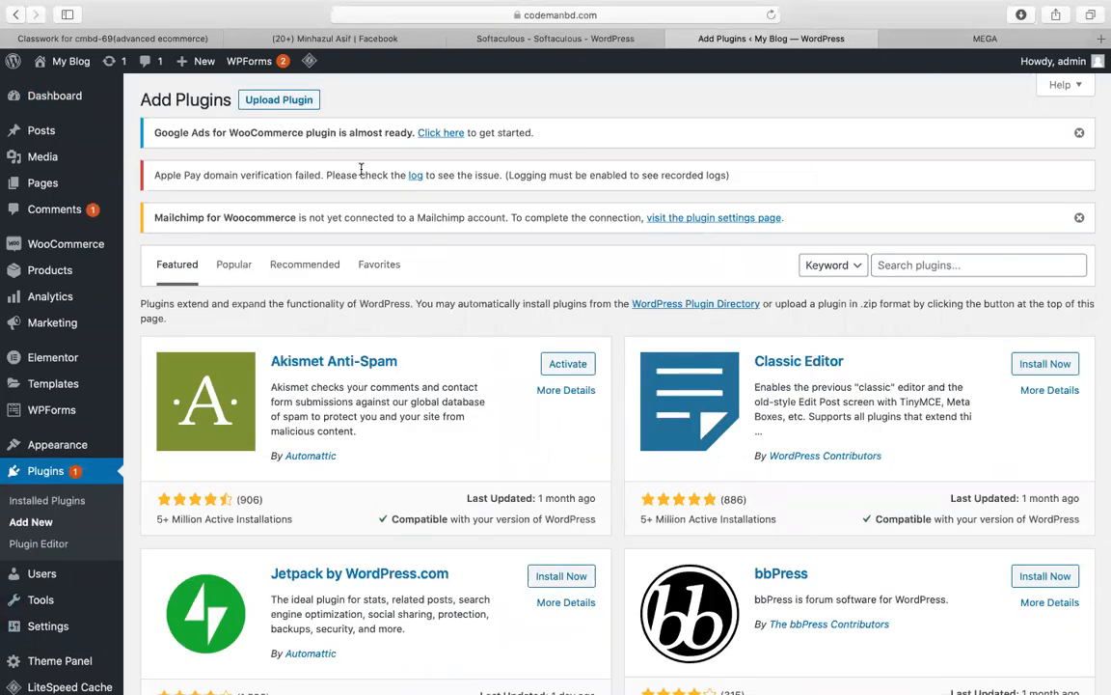
{"action": "left_click", "coordinate": [269, 99]}
Step: Upload woo-product-table-pro-v5.7.0.zip from Downloads and install it
{"action": "left_click", "coordinate": [496, 370]}
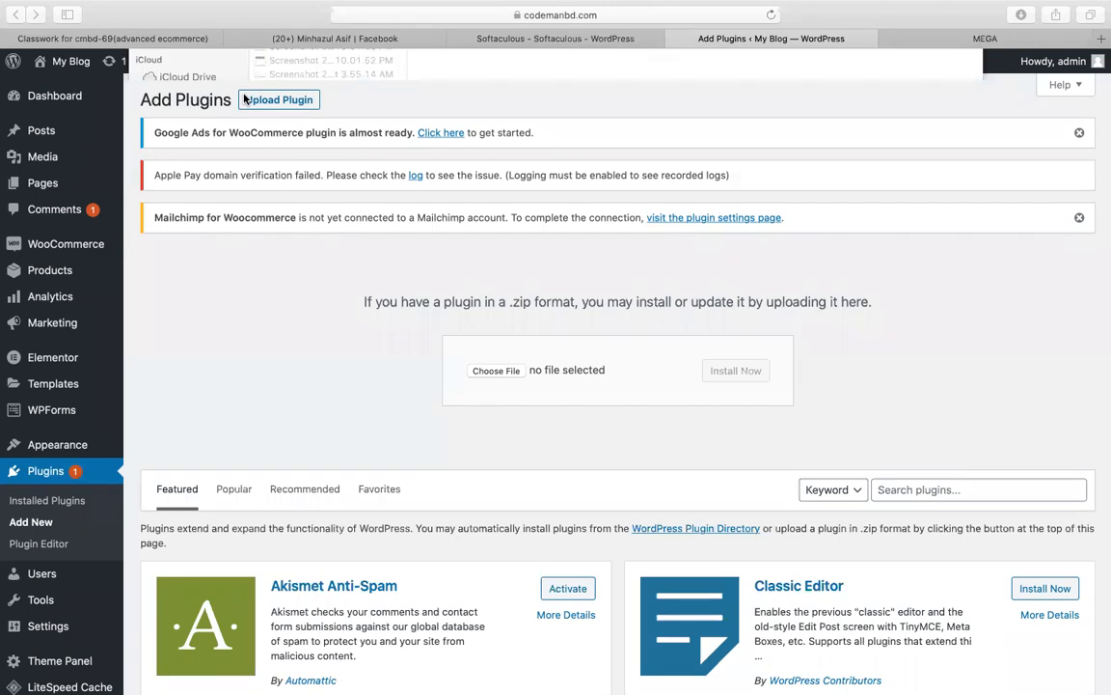
{"action": "left_click", "coordinate": [182, 191]}
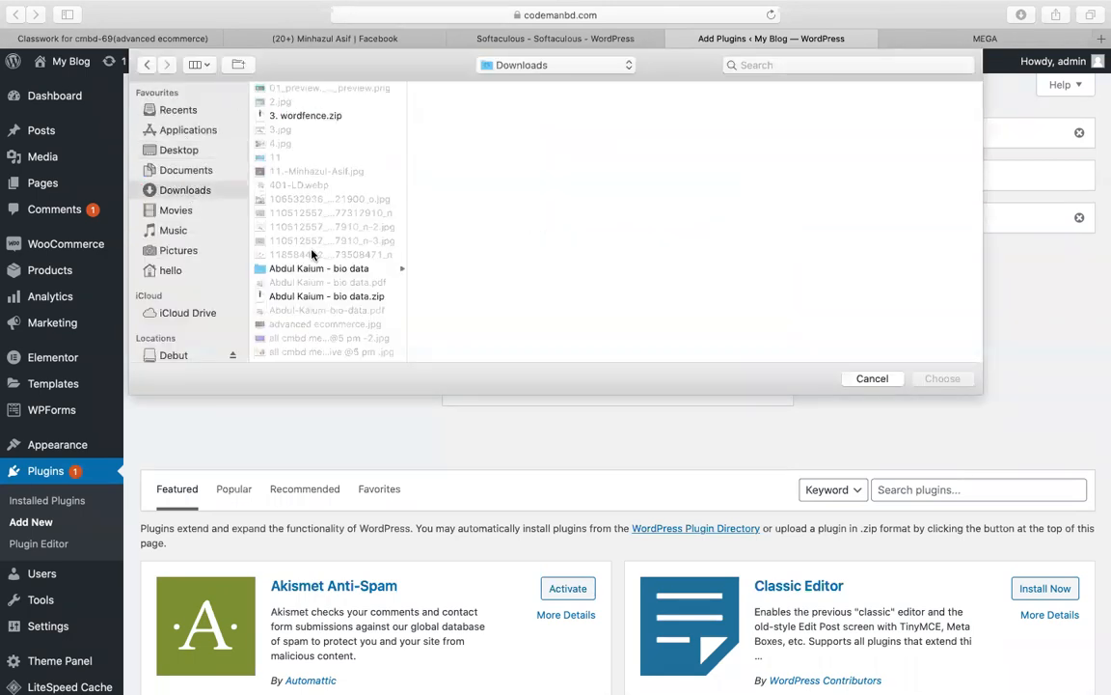
{"action": "key", "text": "t"}
{"action": "scroll", "coordinate": [312, 255], "scroll_direction": "down", "scroll_amount": 5}
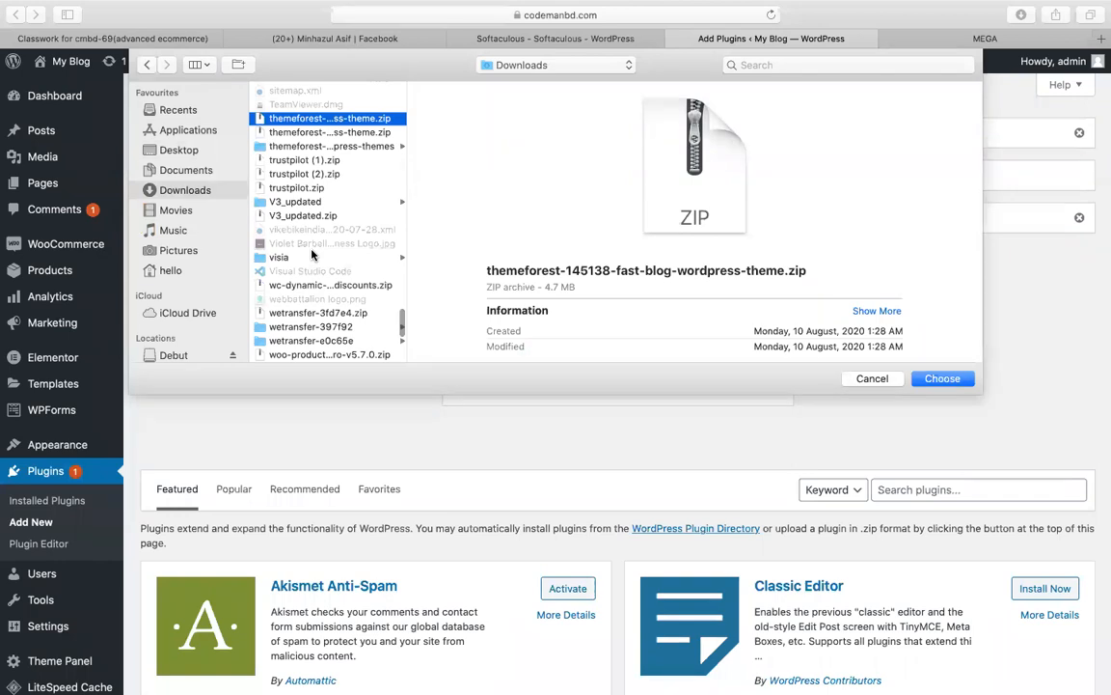
{"action": "key", "text": "w"}
{"action": "scroll", "coordinate": [314, 257], "scroll_direction": "down", "scroll_amount": 3}
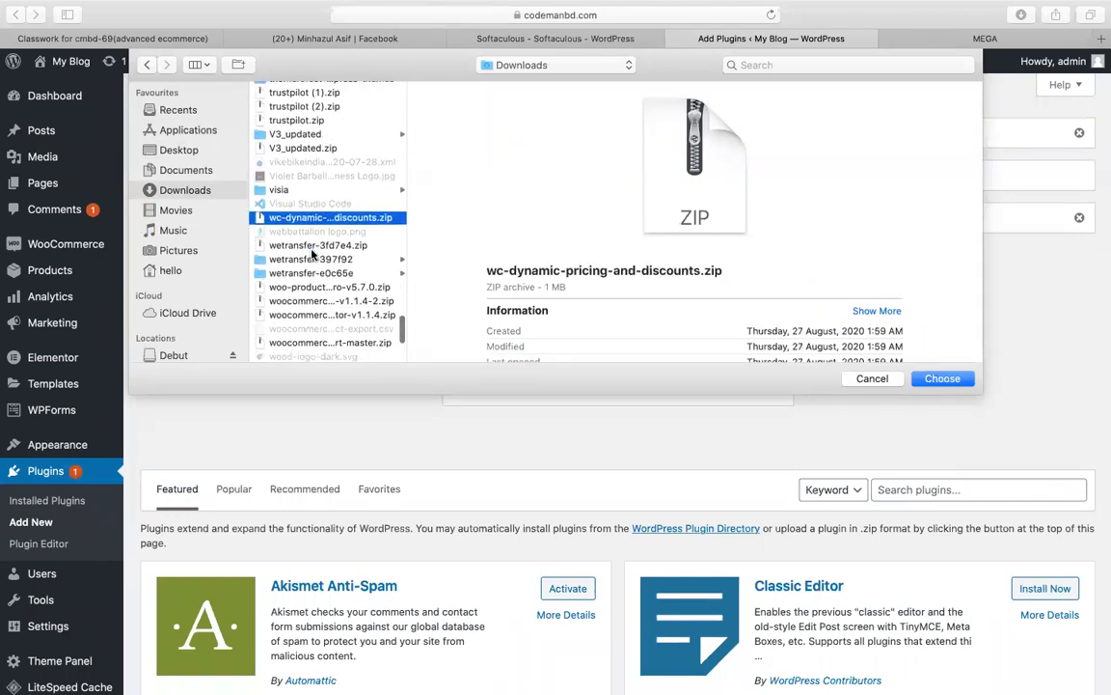
{"action": "left_click", "coordinate": [360, 286]}
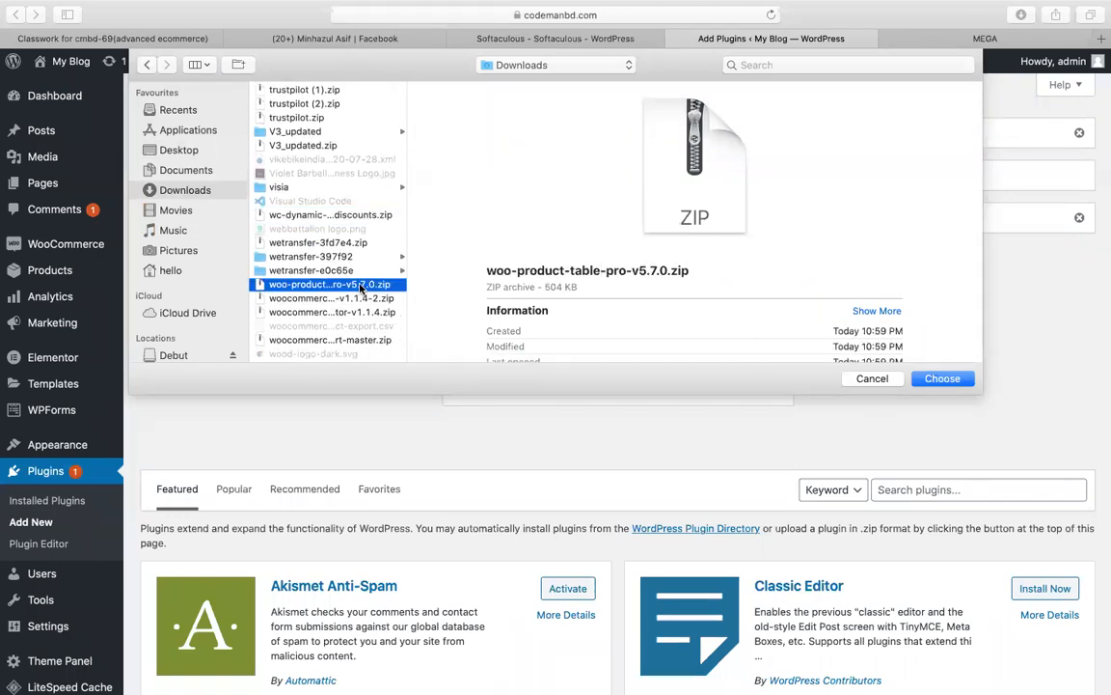
{"action": "double_click", "coordinate": [361, 286]}
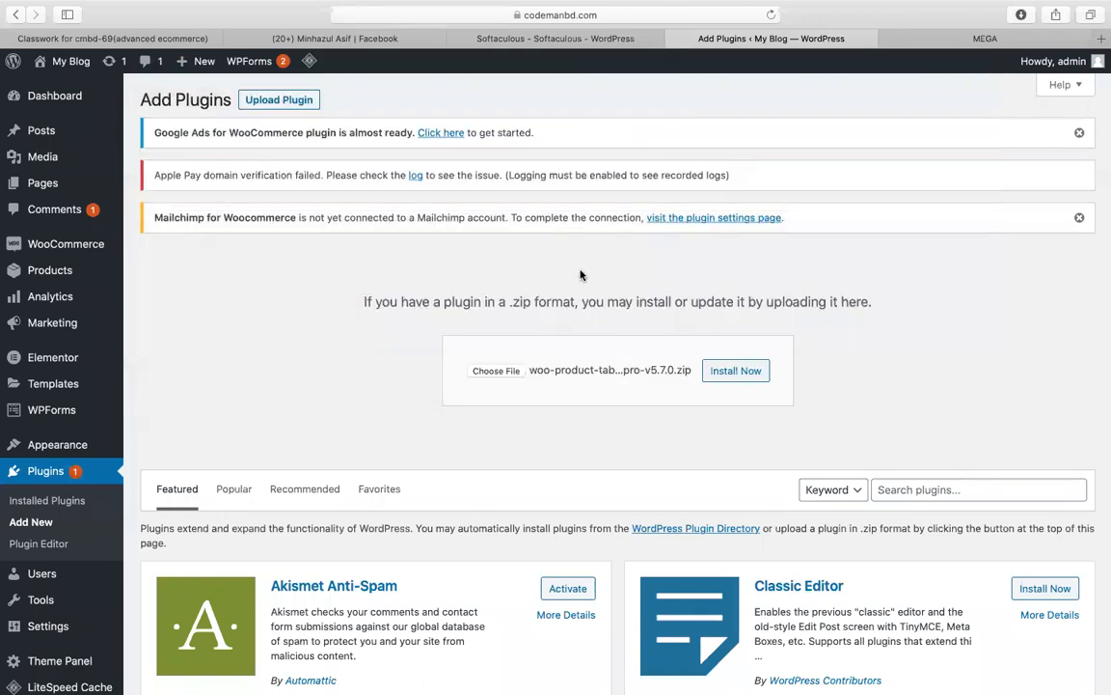
{"action": "left_click", "coordinate": [737, 375]}
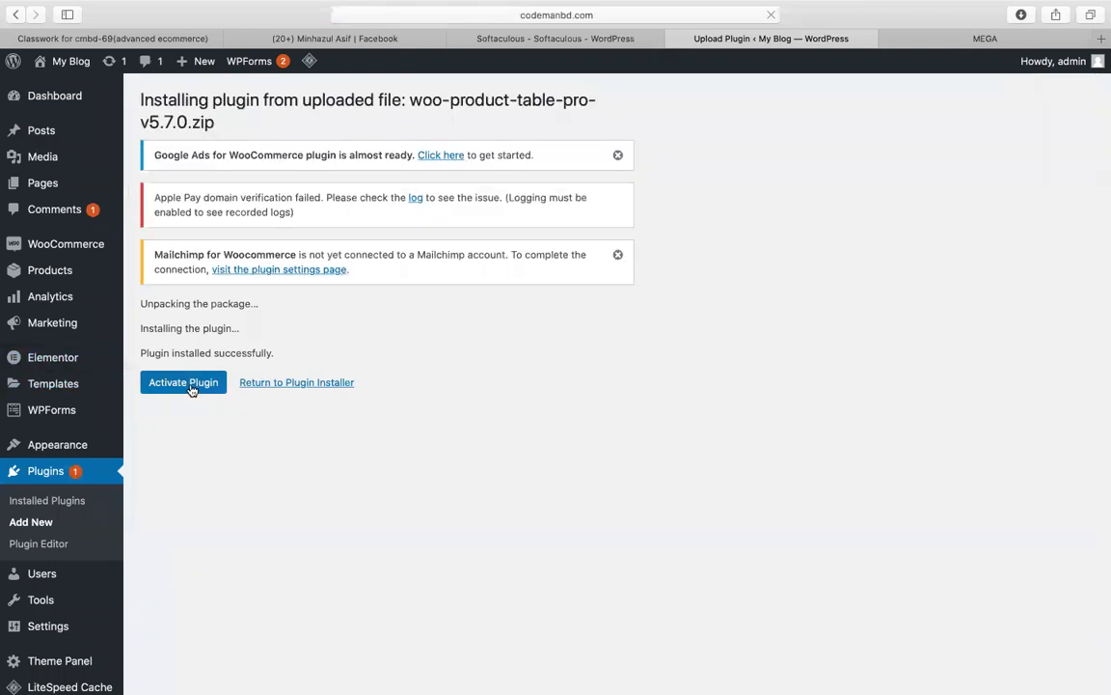
{"action": "left_click", "coordinate": [189, 384]}
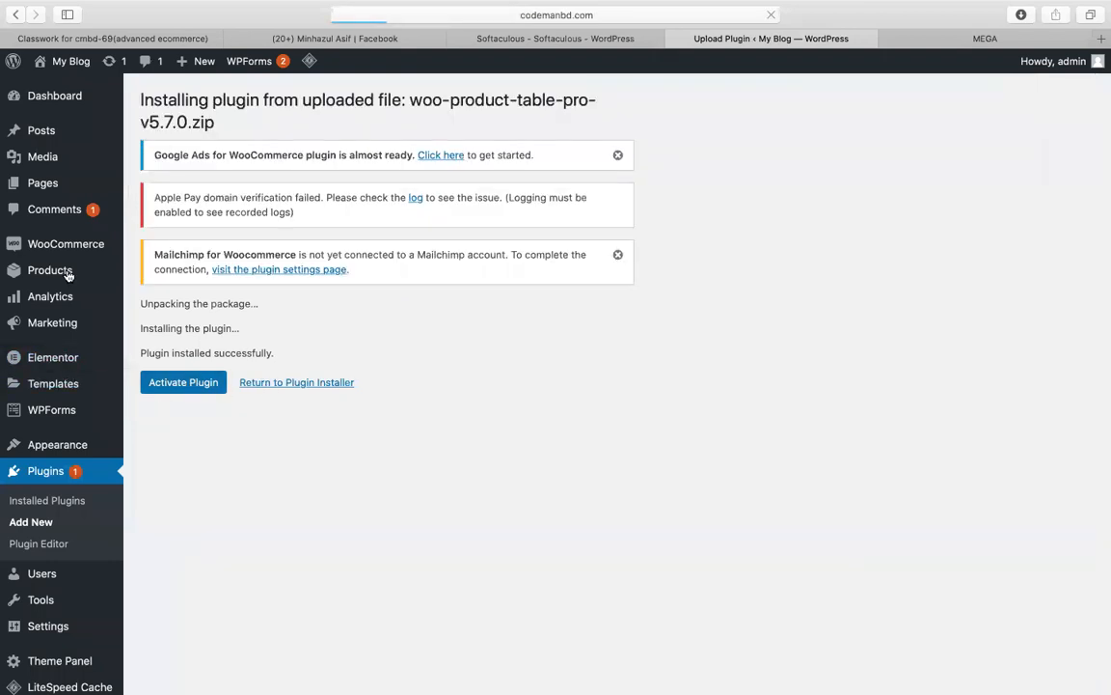
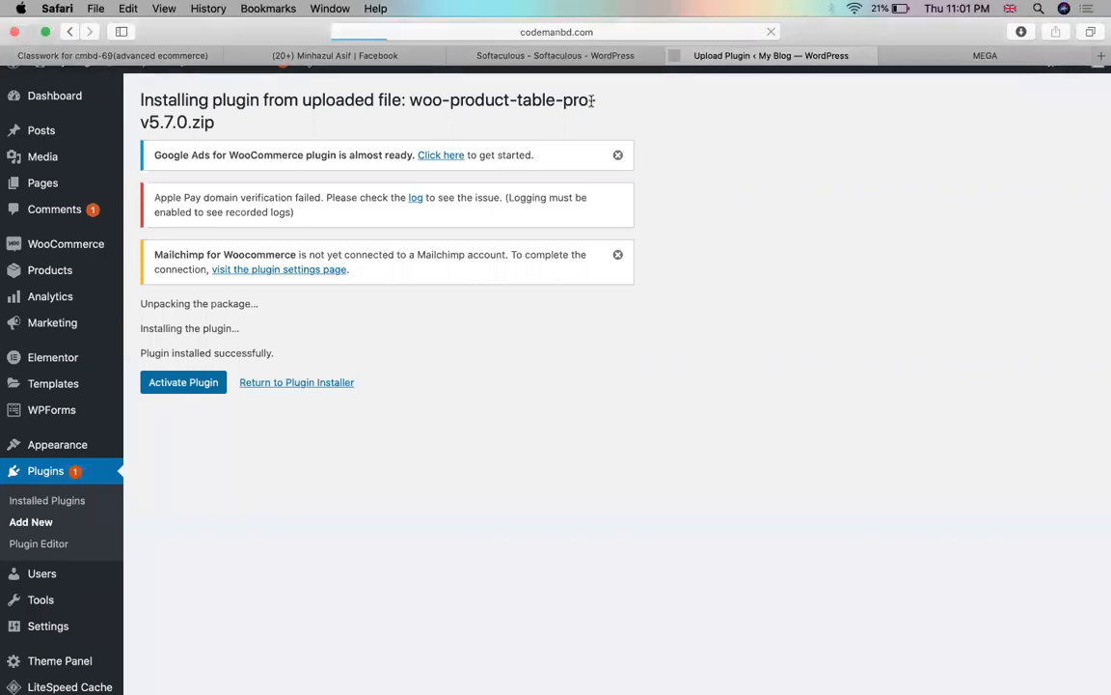
Step: Activate the woo-product-table-pro plugin and open the All Products list
{"action": "left_click", "coordinate": [203, 384]}
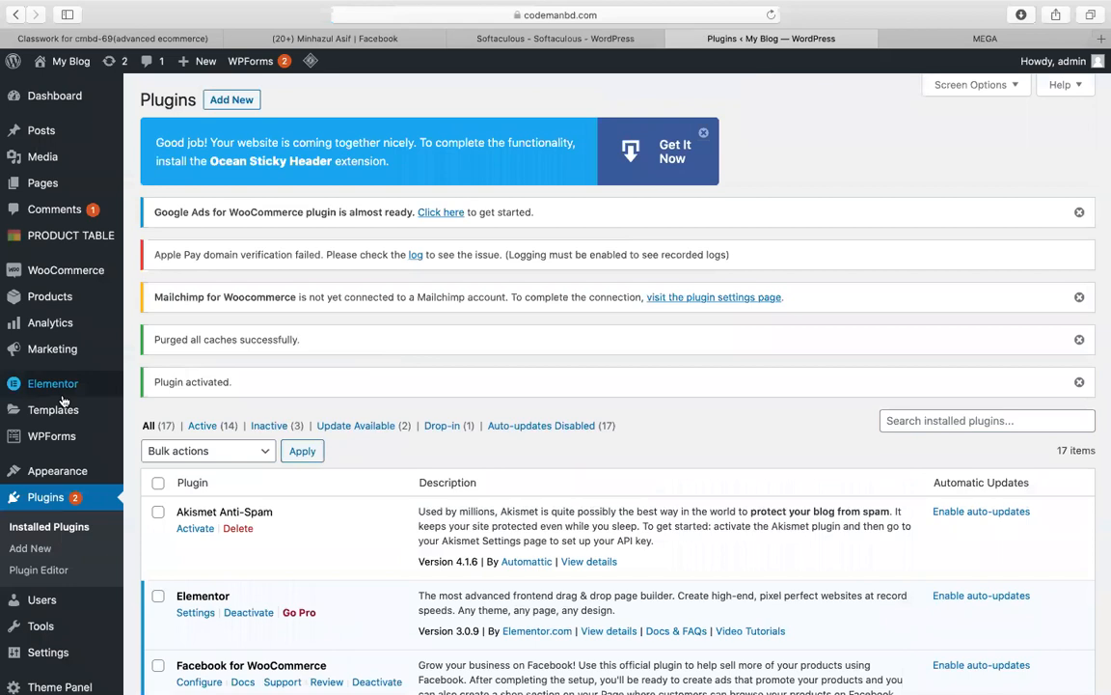
{"action": "mouse_move", "coordinate": [56, 303]}
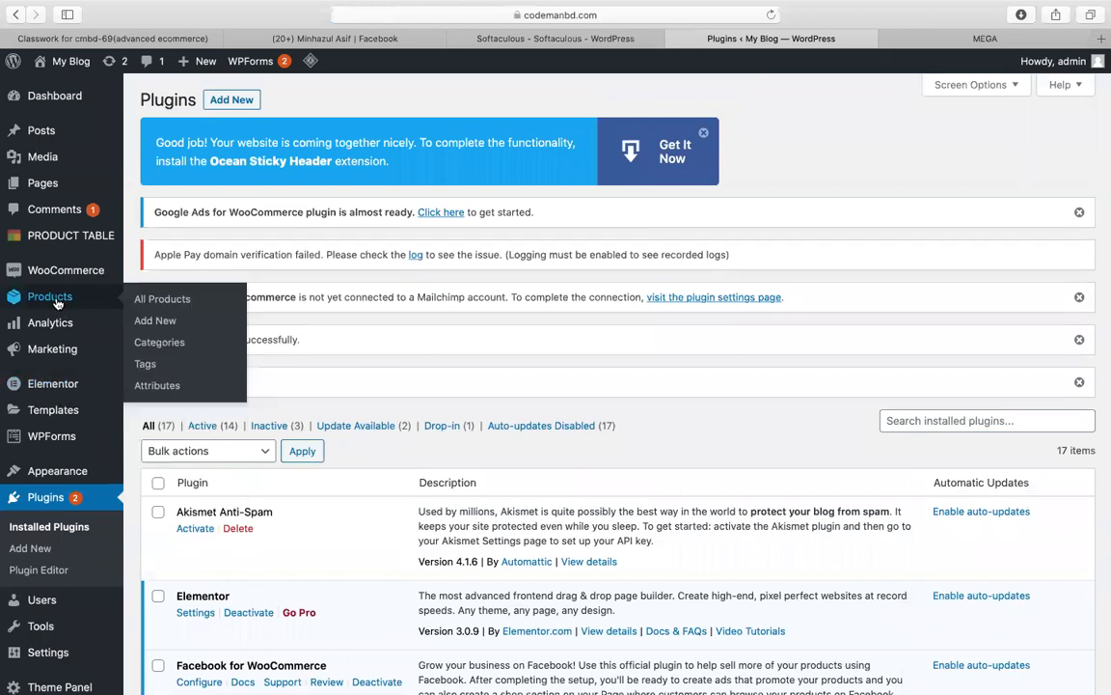
{"action": "left_click", "coordinate": [162, 298]}
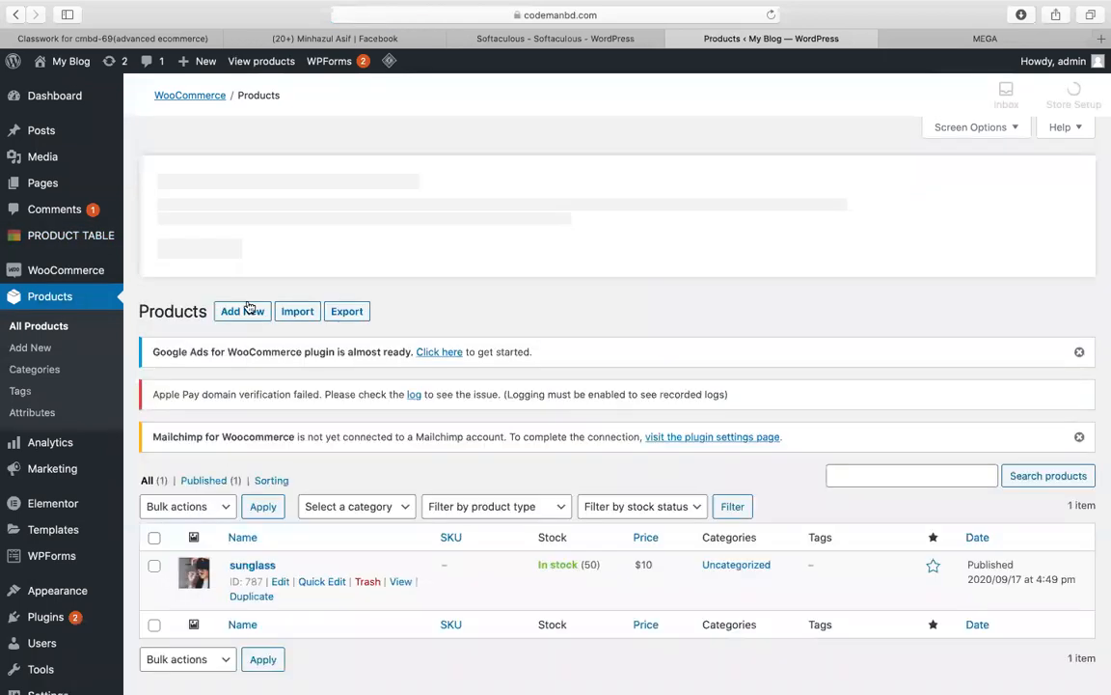
Step: Start a new product and set the woman-with-camera photo as its product image
{"action": "scroll", "coordinate": [324, 381], "scroll_direction": "down", "scroll_amount": 2}
{"action": "left_click", "coordinate": [236, 207]}
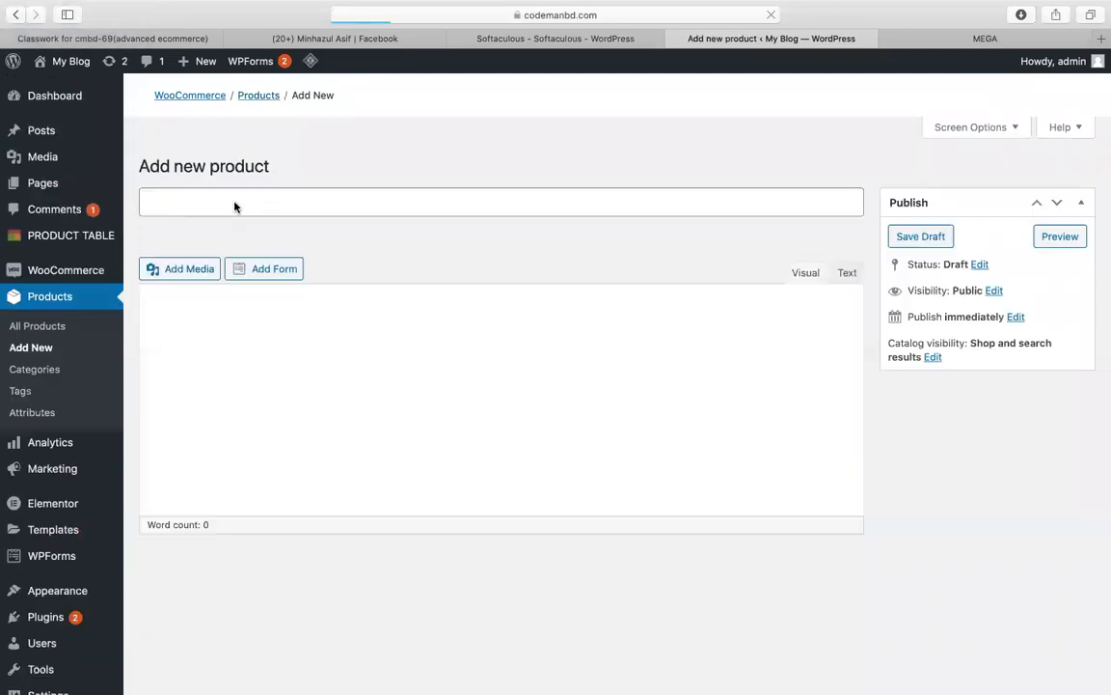
{"action": "scroll", "coordinate": [1050, 543], "scroll_direction": "down", "scroll_amount": 1}
{"action": "scroll", "coordinate": [1037, 550], "scroll_direction": "down", "scroll_amount": 3}
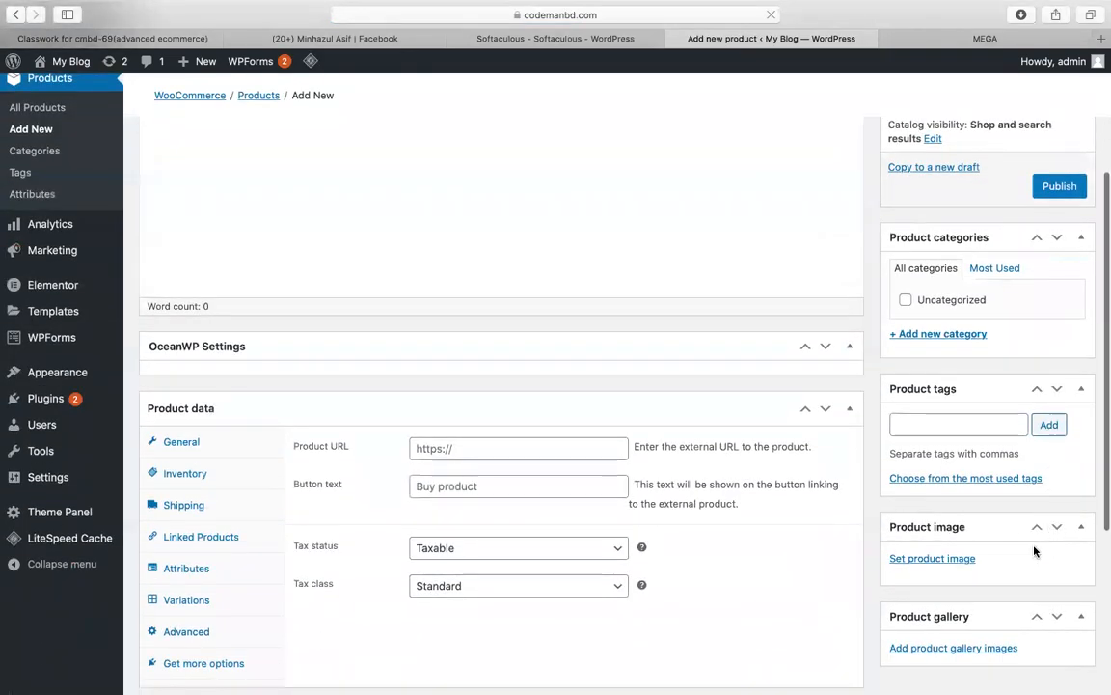
{"action": "scroll", "coordinate": [975, 560], "scroll_direction": "up", "scroll_amount": 3}
{"action": "scroll", "coordinate": [949, 581], "scroll_direction": "down", "scroll_amount": 2}
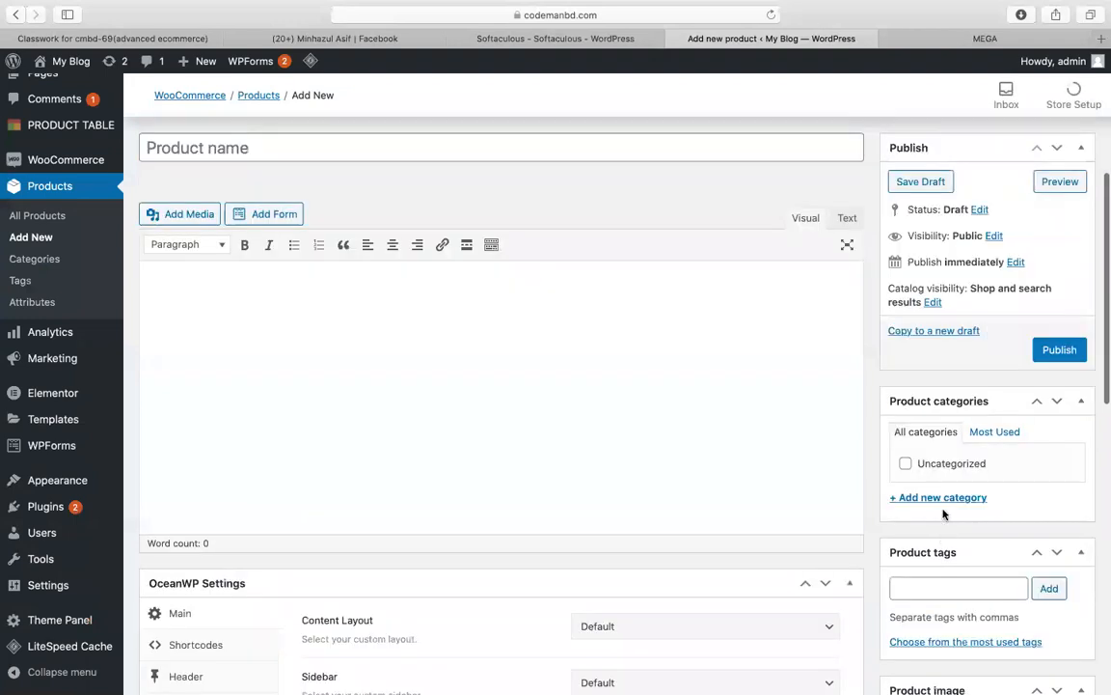
{"action": "scroll", "coordinate": [944, 513], "scroll_direction": "down", "scroll_amount": 10}
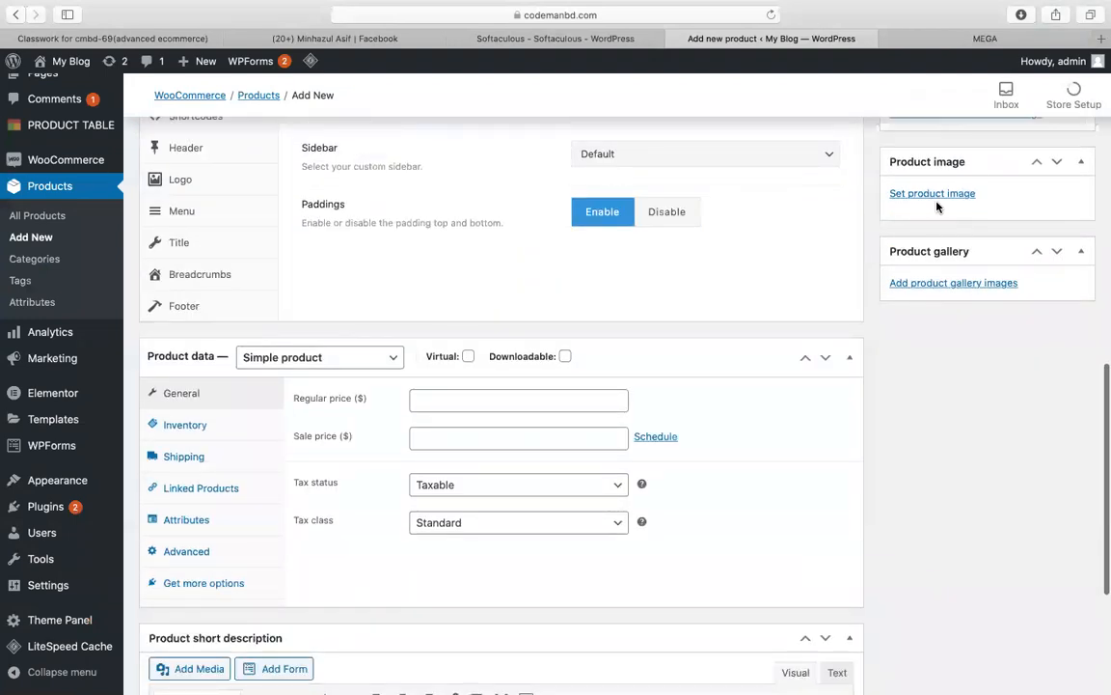
{"action": "left_click", "coordinate": [929, 197]}
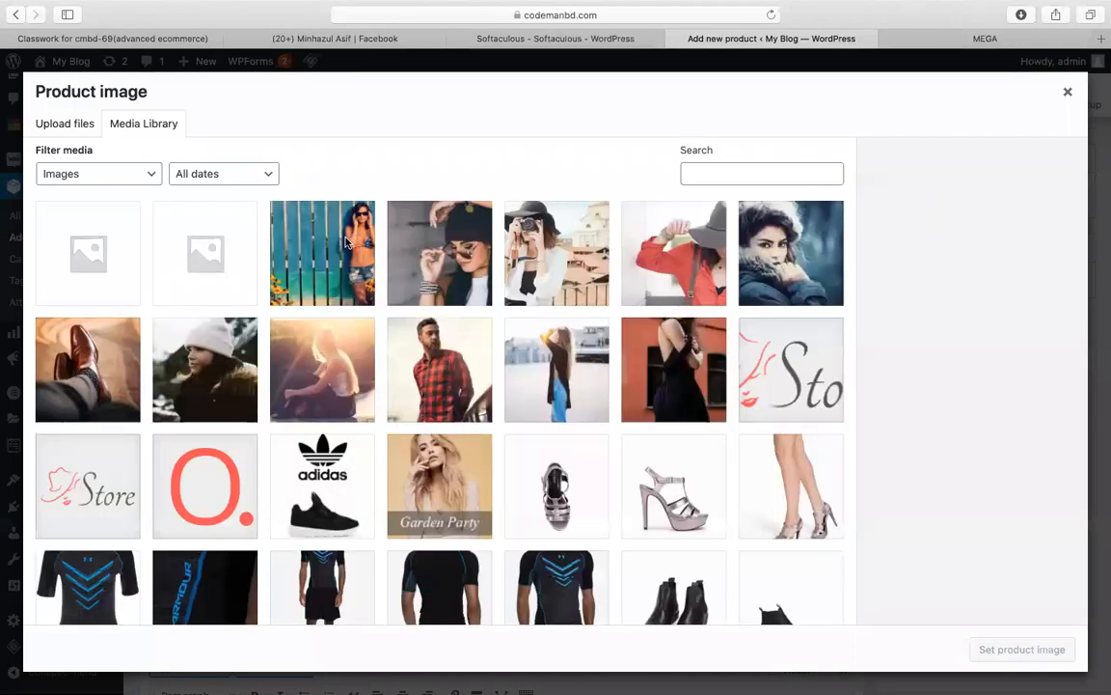
{"action": "left_click", "coordinate": [516, 240]}
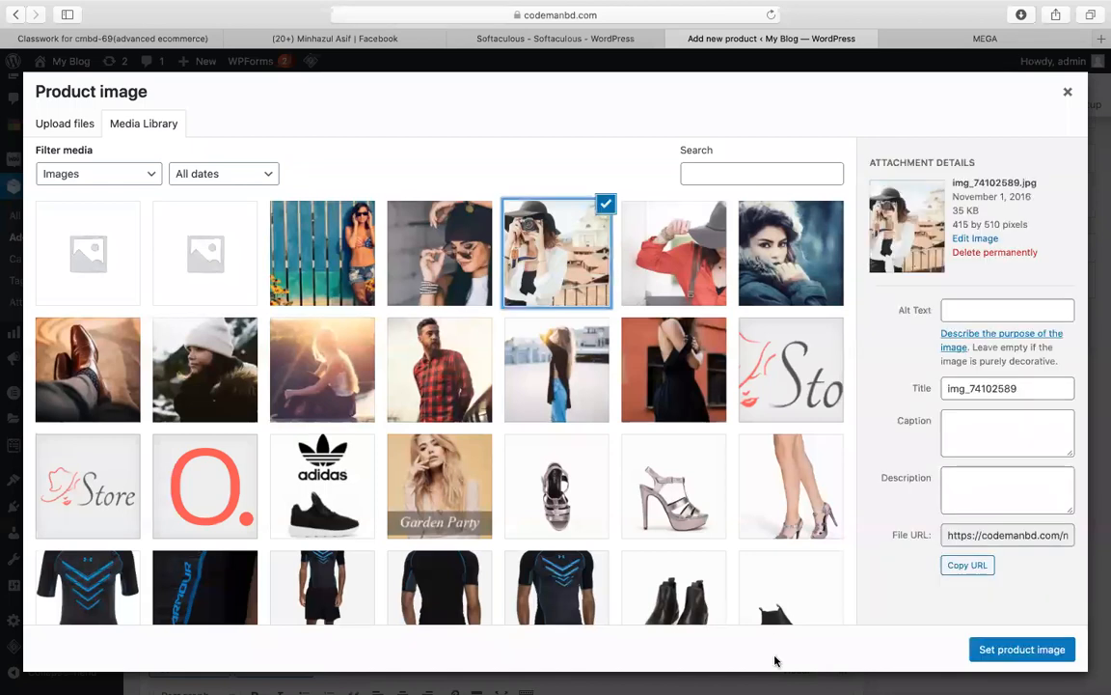
{"action": "left_click", "coordinate": [988, 650]}
Step: Name the new product 'camera'
{"action": "scroll", "coordinate": [661, 317], "scroll_direction": "up", "scroll_amount": 10}
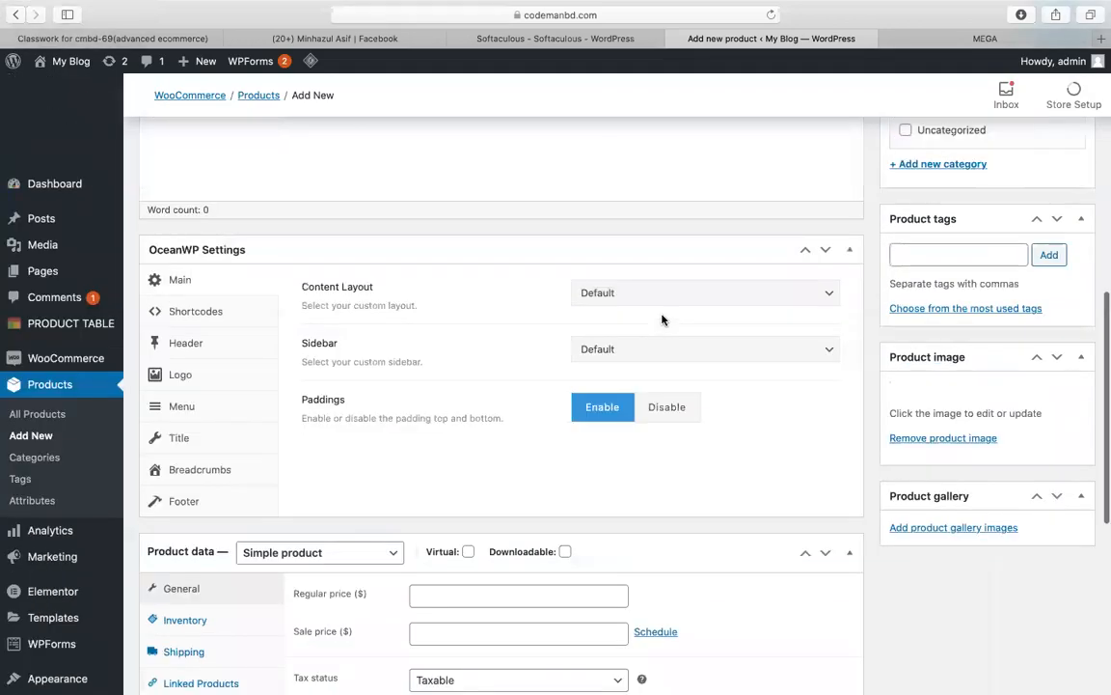
{"action": "left_click", "coordinate": [283, 188]}
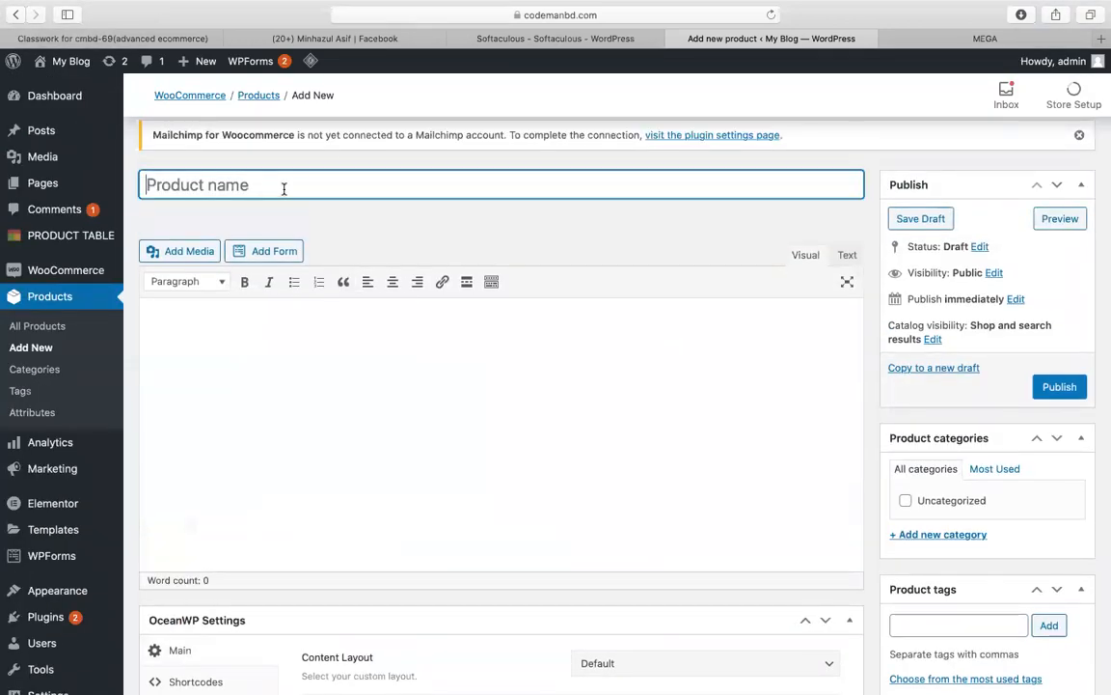
{"action": "scroll", "coordinate": [739, 482], "scroll_direction": "down", "scroll_amount": 5}
{"action": "scroll", "coordinate": [739, 486], "scroll_direction": "up", "scroll_amount": 10}
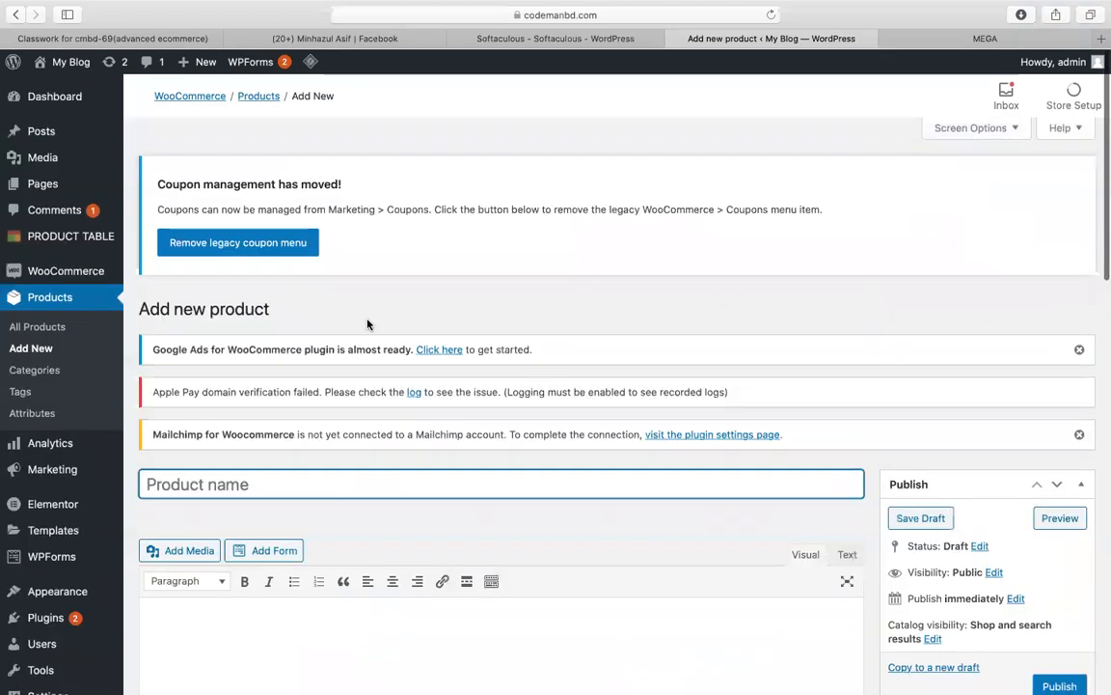
{"action": "type", "text": "camera"}
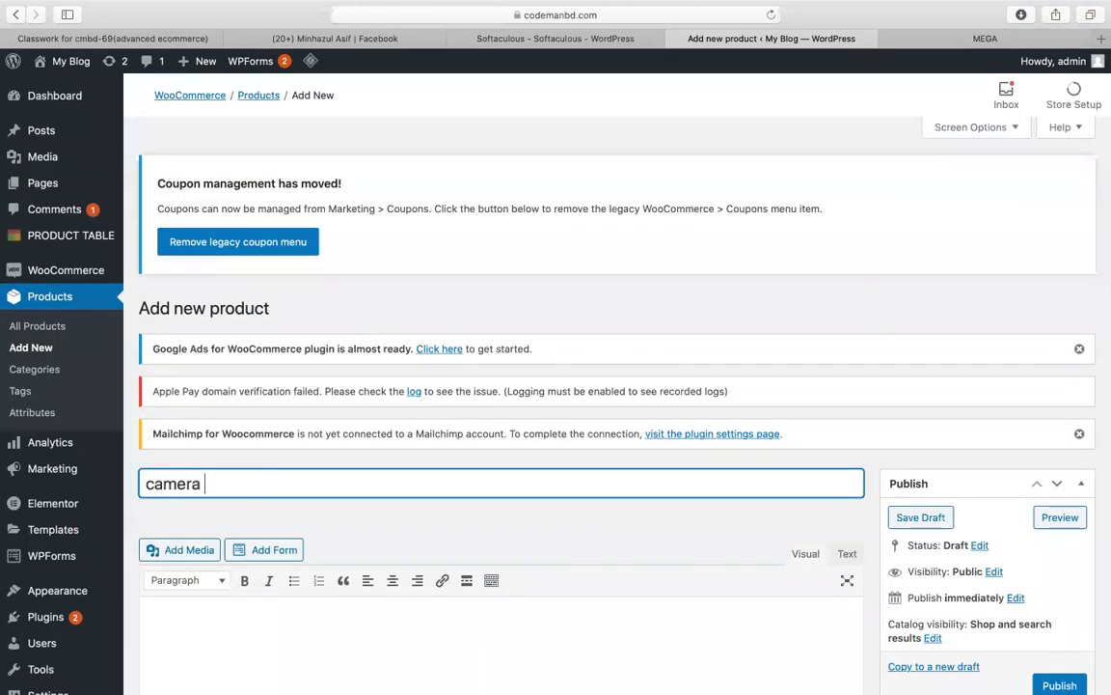
{"action": "scroll", "coordinate": [981, 355], "scroll_direction": "down", "scroll_amount": 5}
{"action": "right_click", "coordinate": [565, 322]}
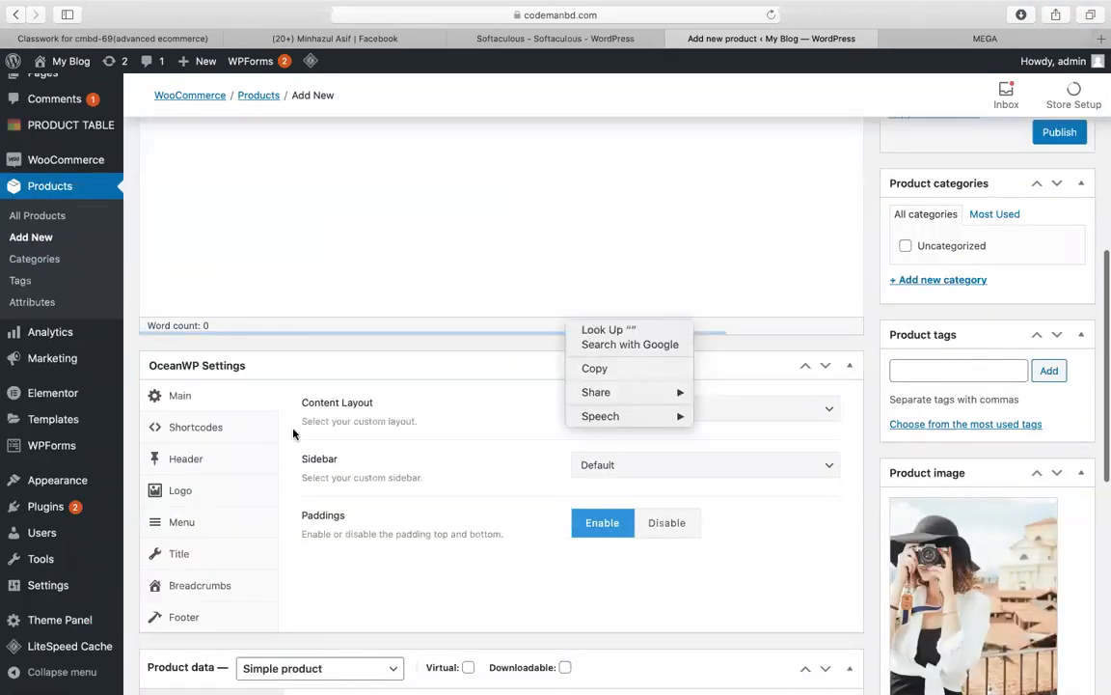
{"action": "left_click", "coordinate": [409, 281]}
{"action": "scroll", "coordinate": [385, 387], "scroll_direction": "down", "scroll_amount": 1}
{"action": "scroll", "coordinate": [384, 387], "scroll_direction": "down", "scroll_amount": 4}
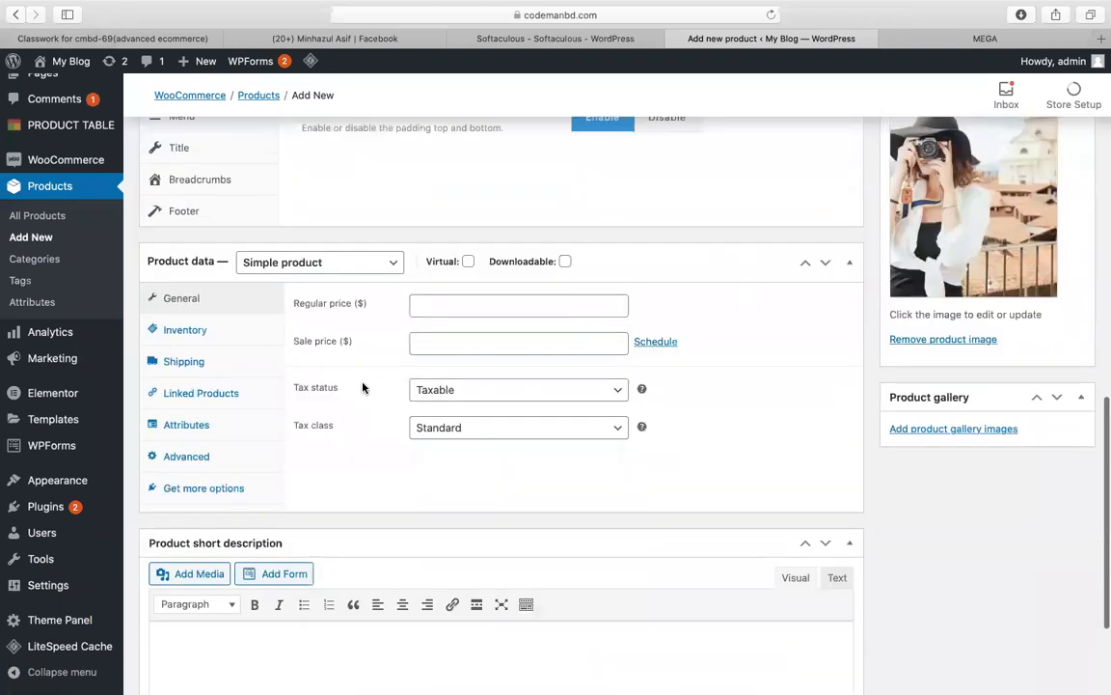
Step: Set the camera's regular price to 12 and publish it
{"action": "left_click", "coordinate": [448, 280]}
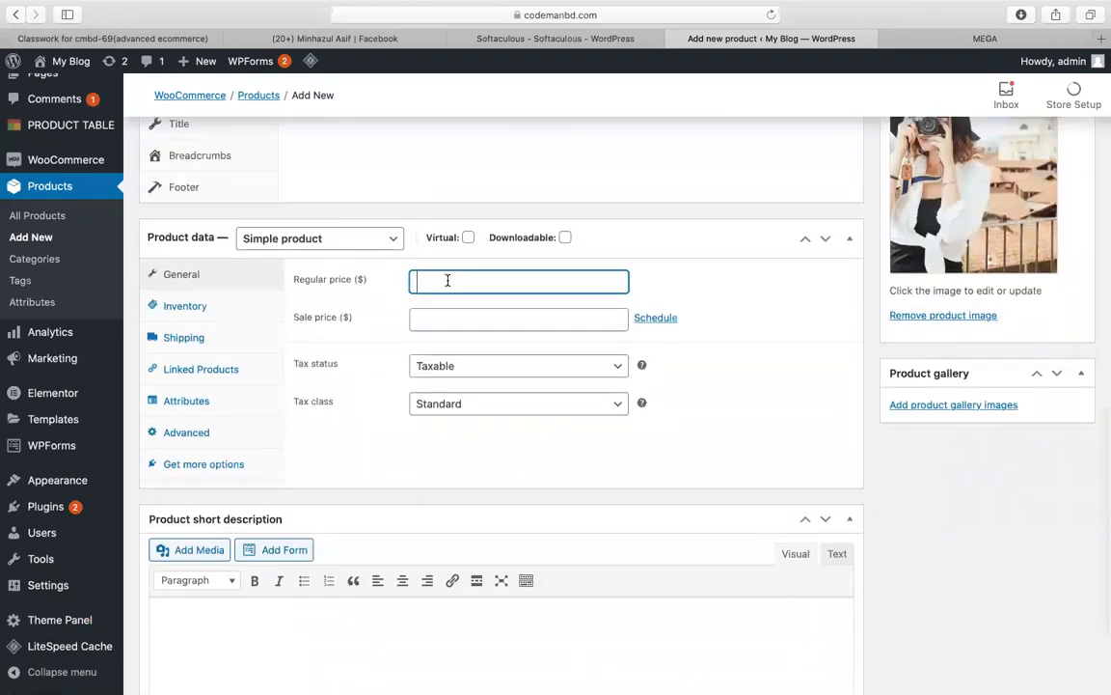
{"action": "type", "text": "12"}
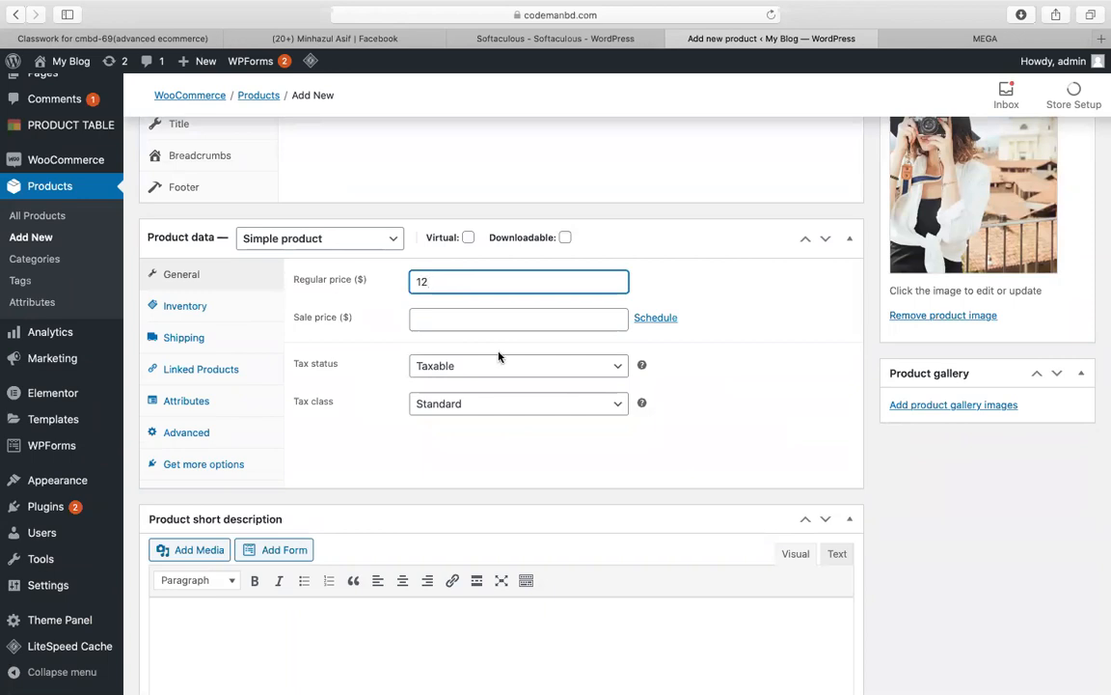
{"action": "scroll", "coordinate": [499, 357], "scroll_direction": "up", "scroll_amount": 15}
{"action": "scroll", "coordinate": [894, 525], "scroll_direction": "down", "scroll_amount": 5}
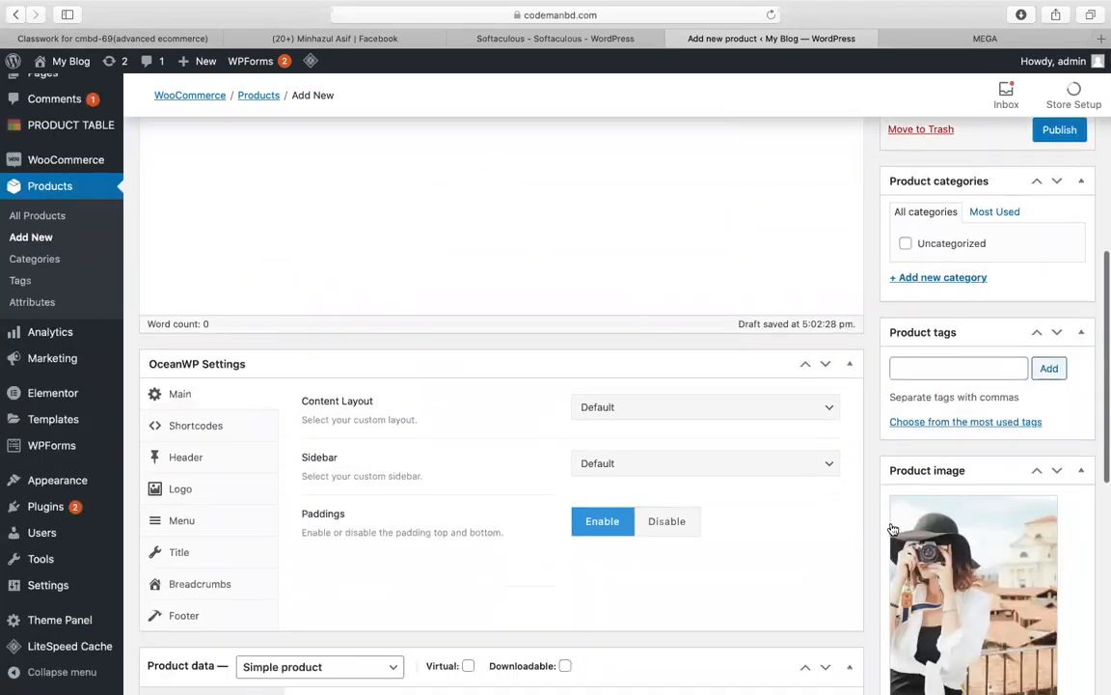
{"action": "scroll", "coordinate": [893, 528], "scroll_direction": "down", "scroll_amount": 1}
{"action": "scroll", "coordinate": [900, 230], "scroll_direction": "up", "scroll_amount": 3}
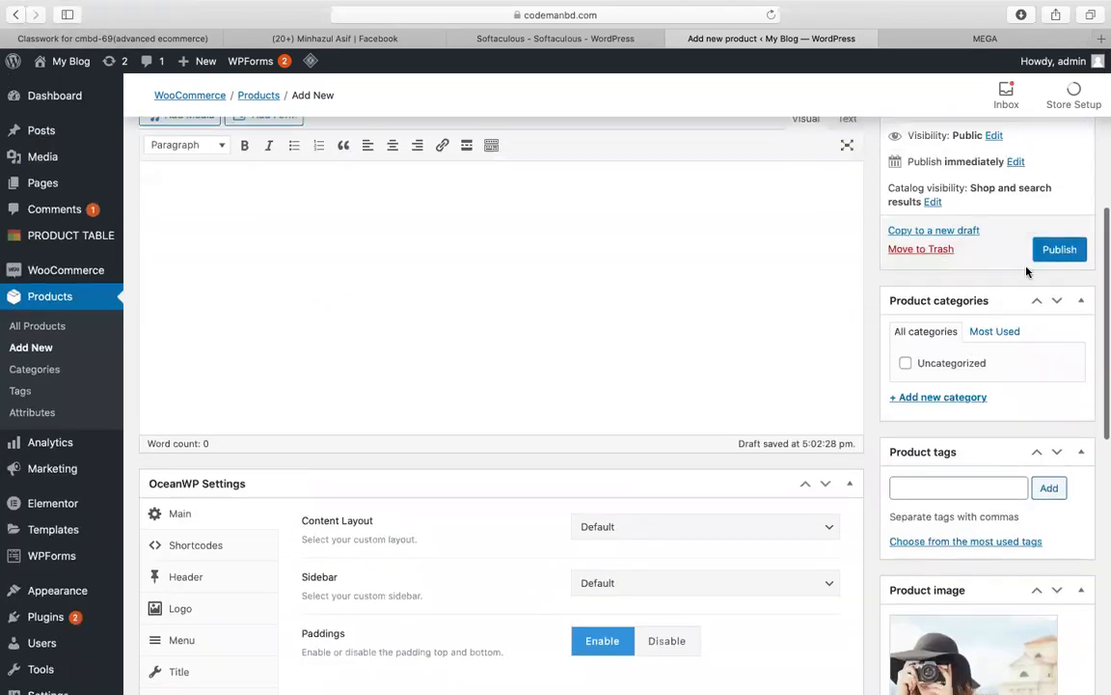
{"action": "scroll", "coordinate": [591, 339], "scroll_direction": "up", "scroll_amount": 10}
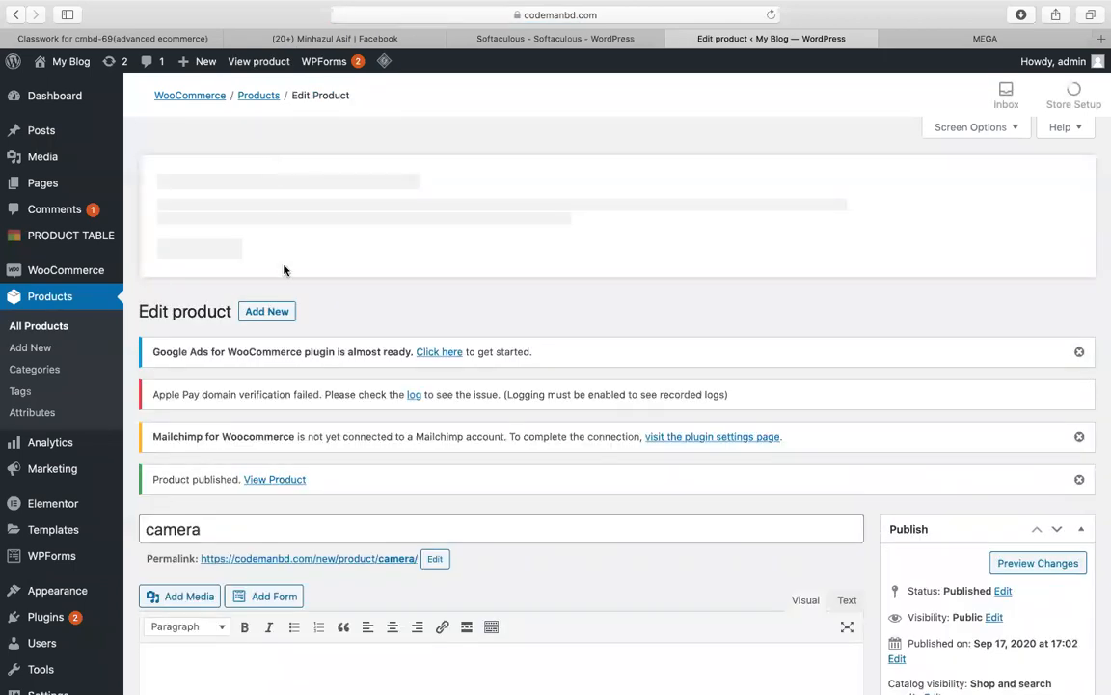
{"action": "left_click", "coordinate": [270, 314]}
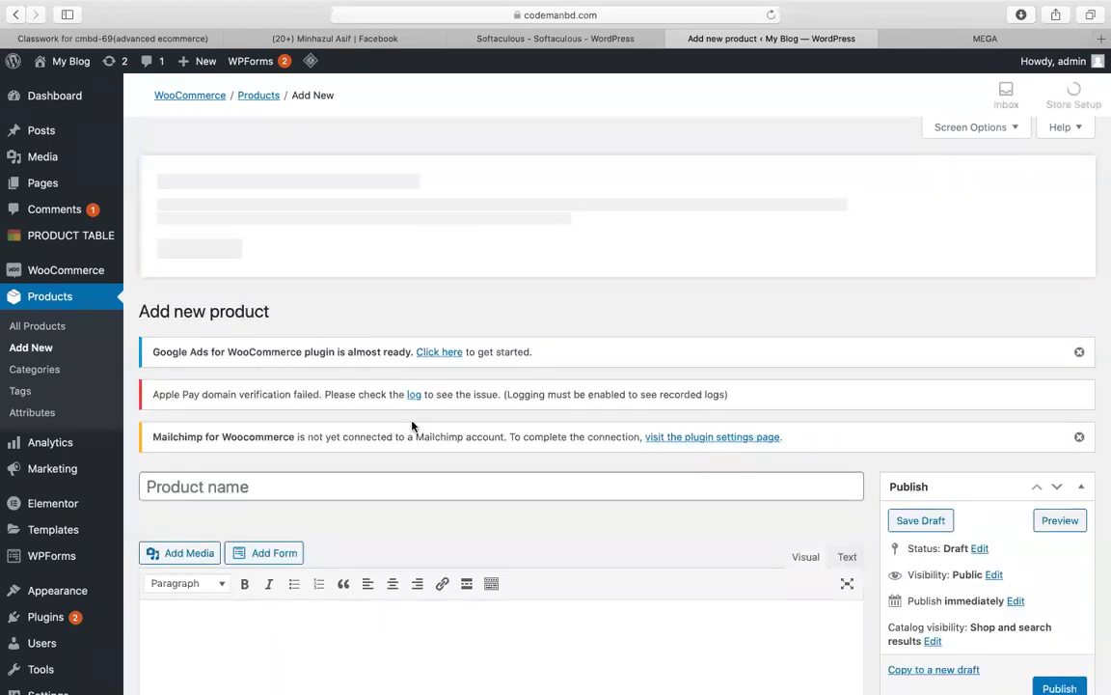
Step: Set the plaid-shirt photo as the new product's image
{"action": "scroll", "coordinate": [319, 405], "scroll_direction": "down", "scroll_amount": 2}
{"action": "left_click", "coordinate": [218, 398]}
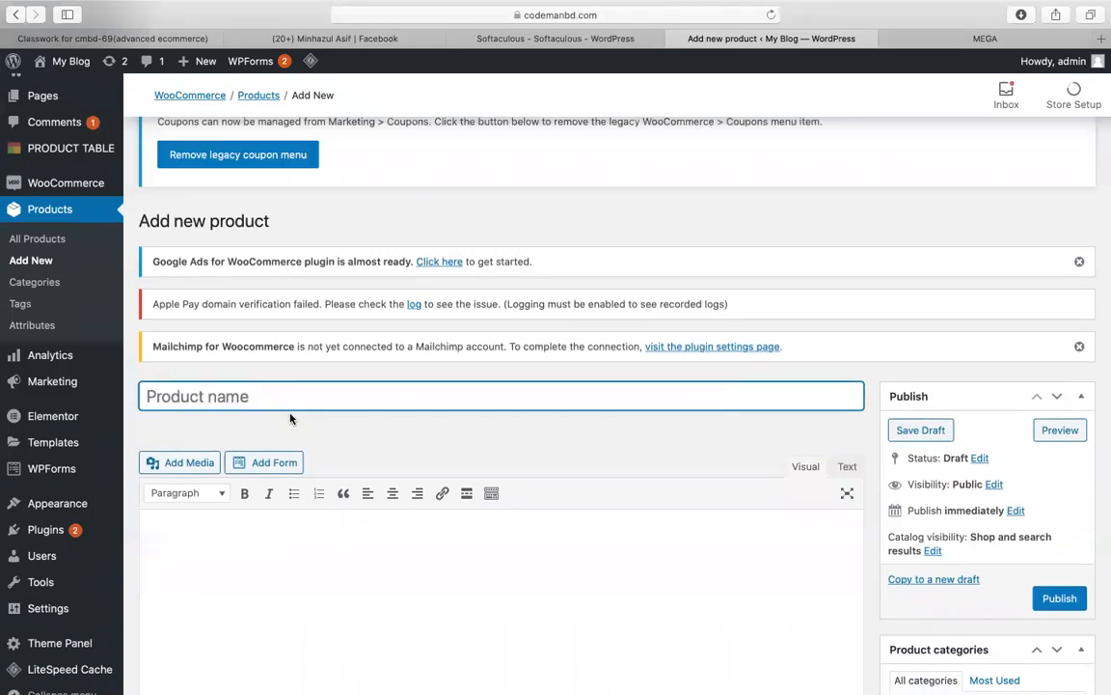
{"action": "scroll", "coordinate": [758, 491], "scroll_direction": "down", "scroll_amount": 10}
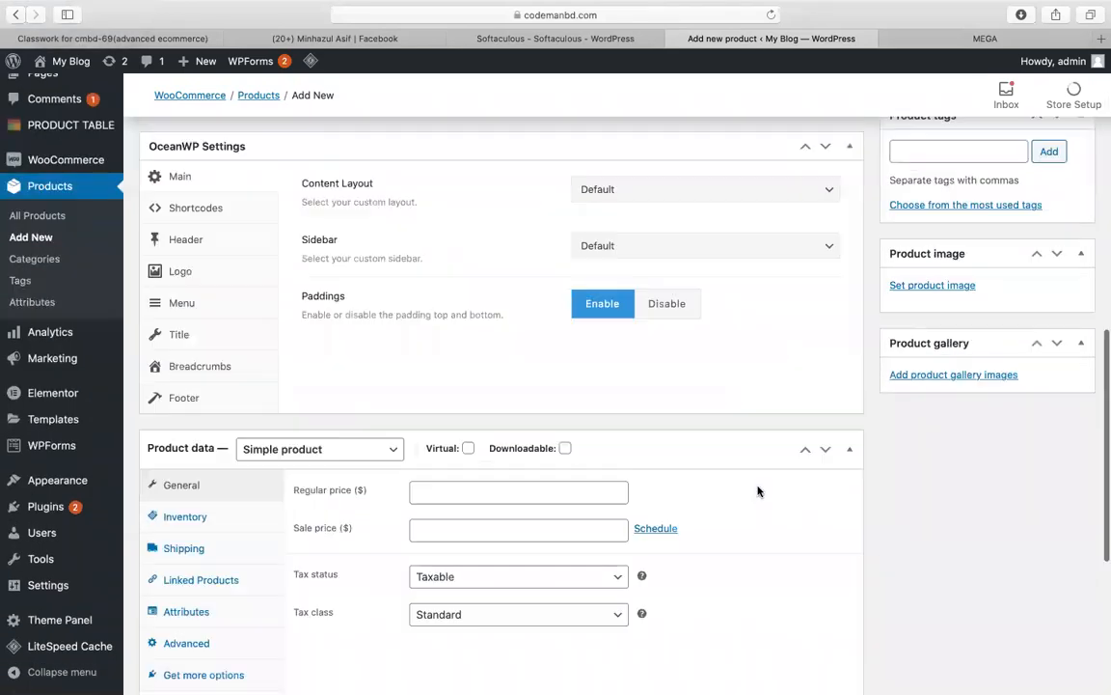
{"action": "left_click", "coordinate": [932, 286]}
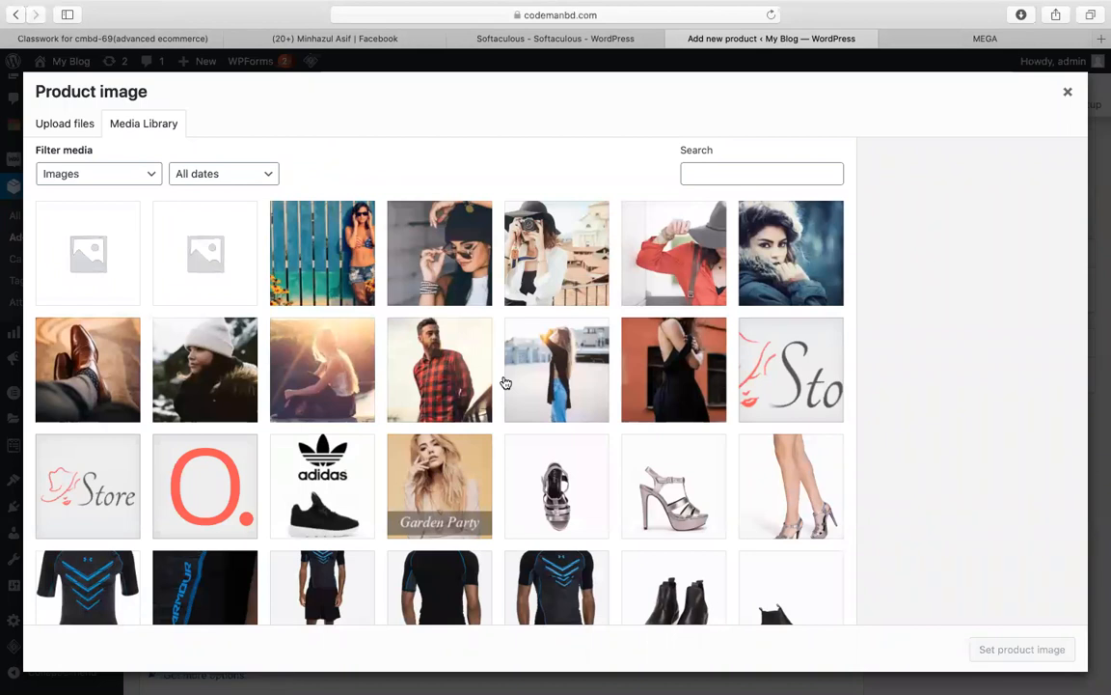
{"action": "left_click", "coordinate": [403, 328]}
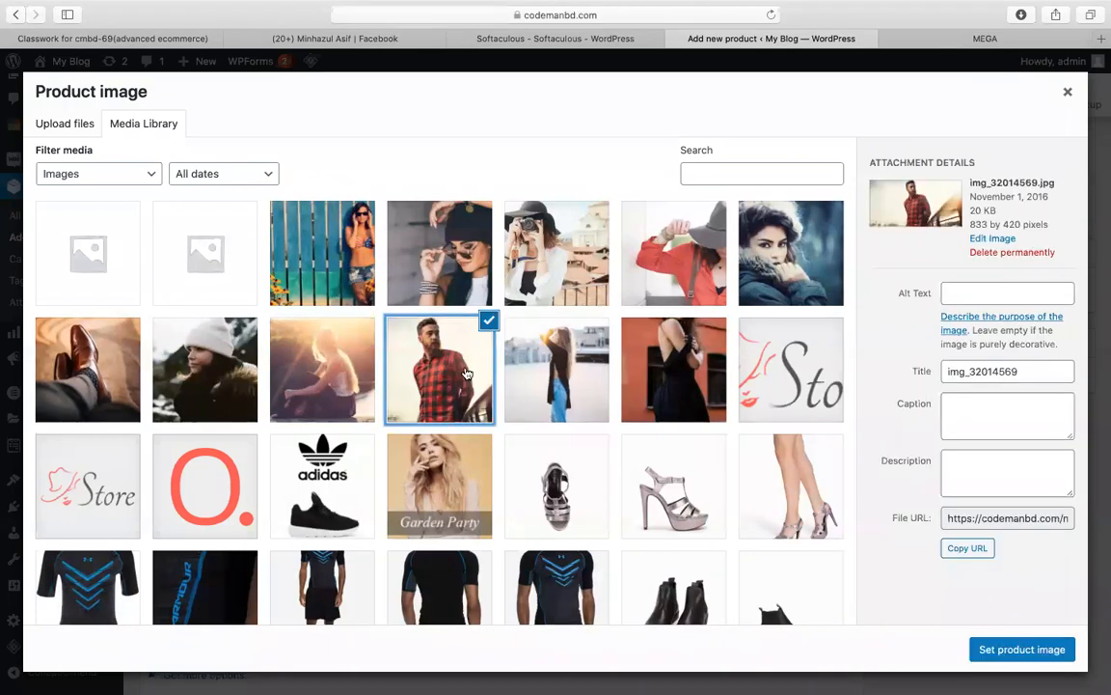
{"action": "left_click", "coordinate": [976, 653]}
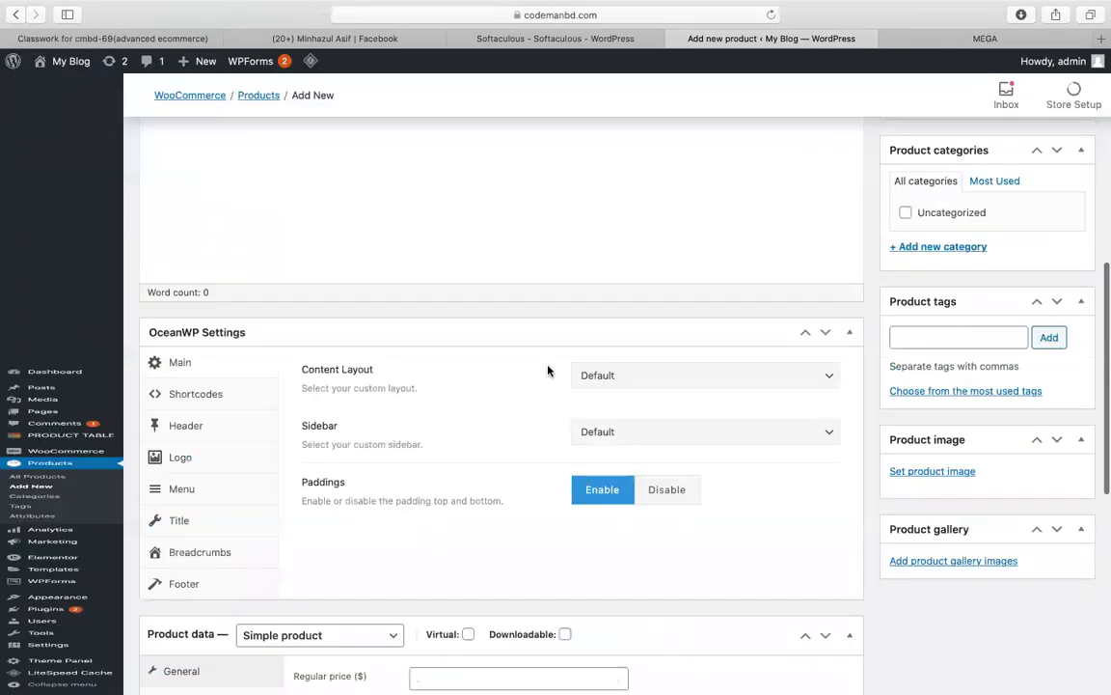
Step: Give the product regular price 20 and name 'shirt', then publish it
{"action": "scroll", "coordinate": [427, 548], "scroll_direction": "down", "scroll_amount": 5}
{"action": "left_click", "coordinate": [446, 467]}
{"action": "type", "text": "20"}
{"action": "scroll", "coordinate": [372, 308], "scroll_direction": "up", "scroll_amount": 15}
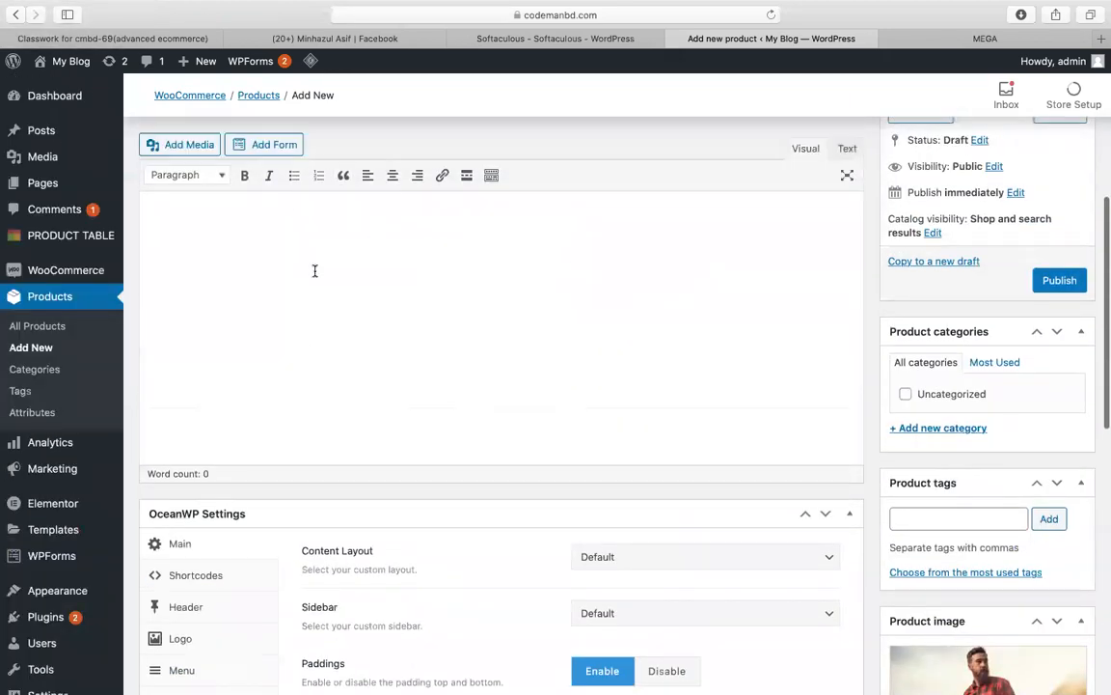
{"action": "left_click", "coordinate": [193, 277]}
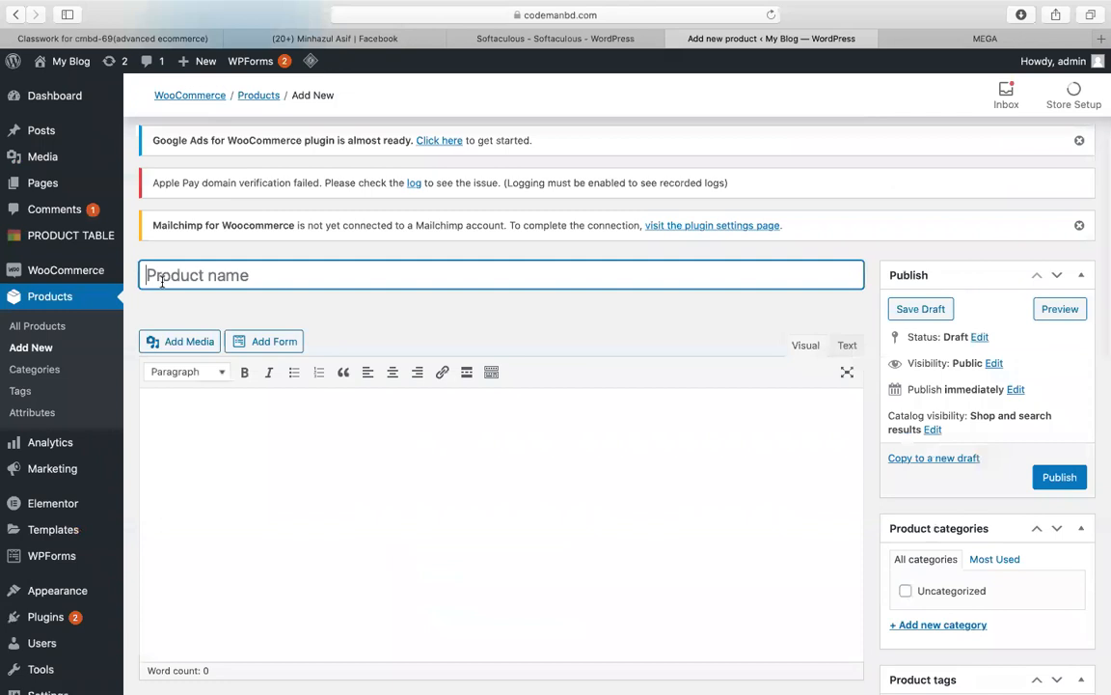
{"action": "type", "text": "shirt"}
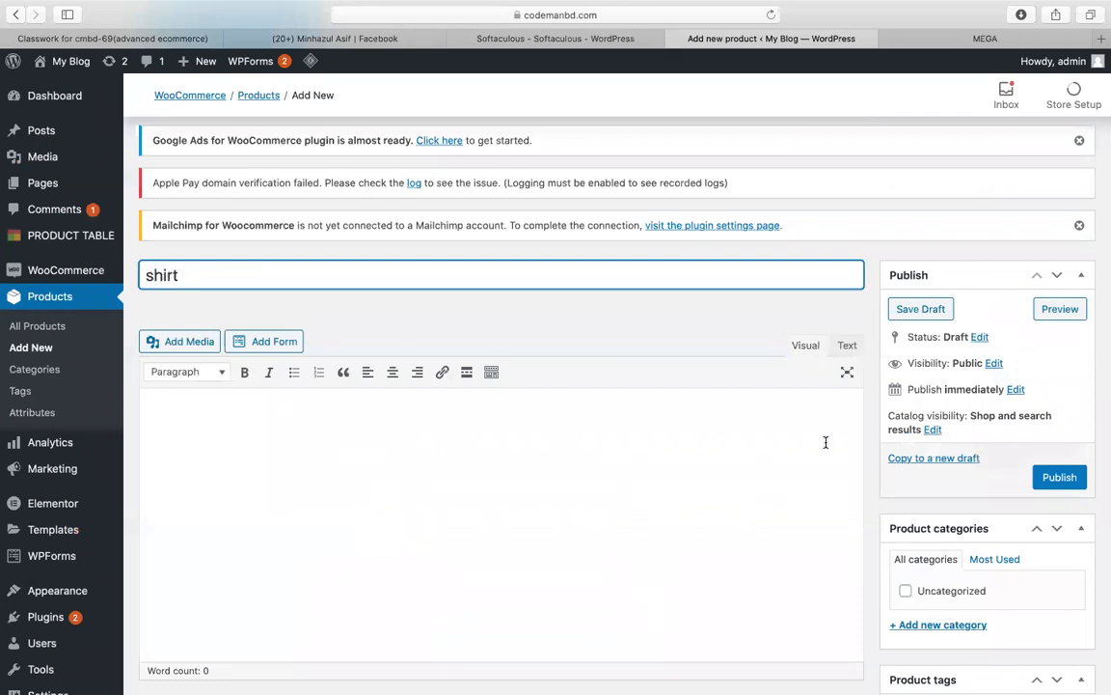
{"action": "left_click", "coordinate": [1075, 486]}
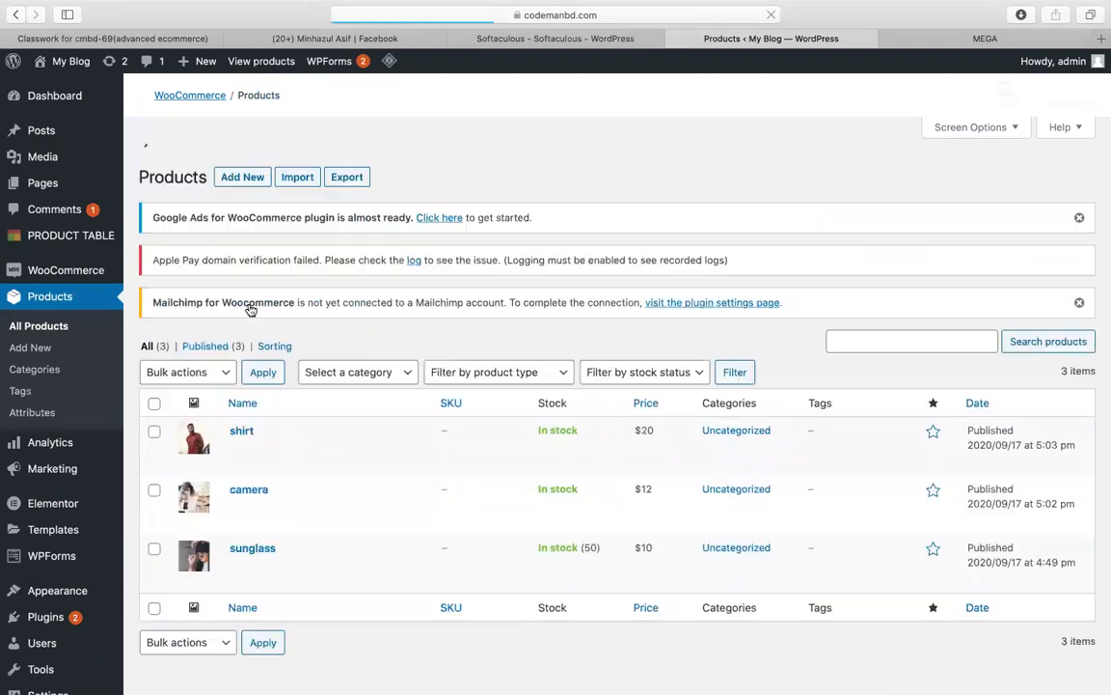
Step: Open Quick Edit on the shirt product, showing price 20 and category Uncategorized
{"action": "right_click", "coordinate": [271, 468]}
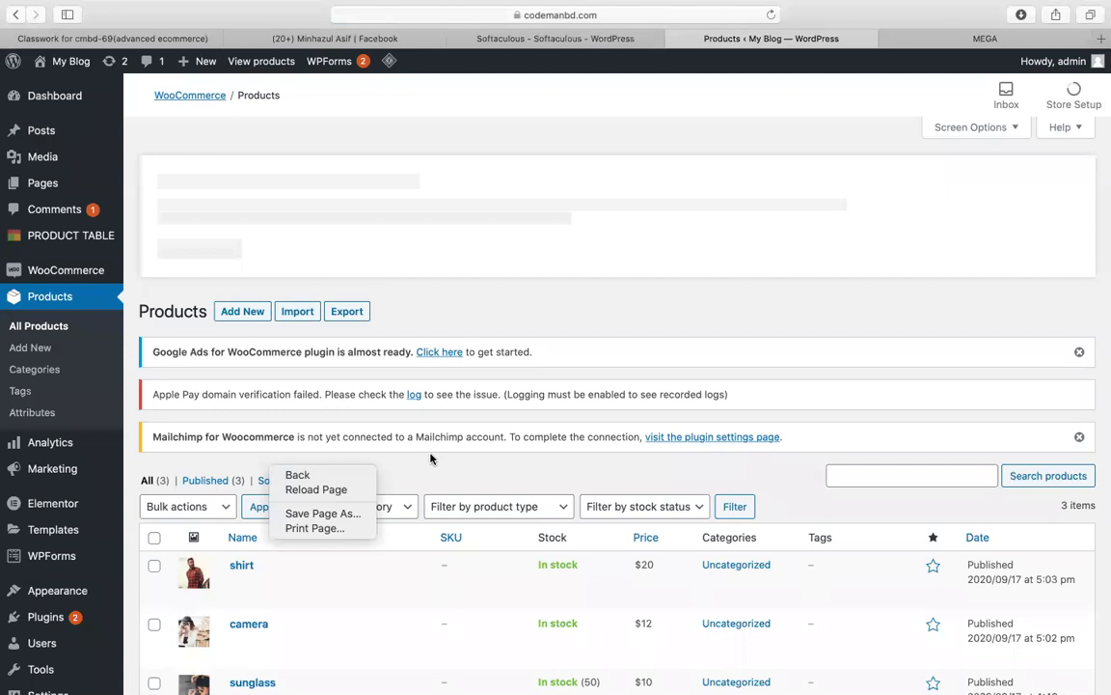
{"action": "left_click", "coordinate": [402, 479]}
{"action": "scroll", "coordinate": [402, 478], "scroll_direction": "down", "scroll_amount": 3}
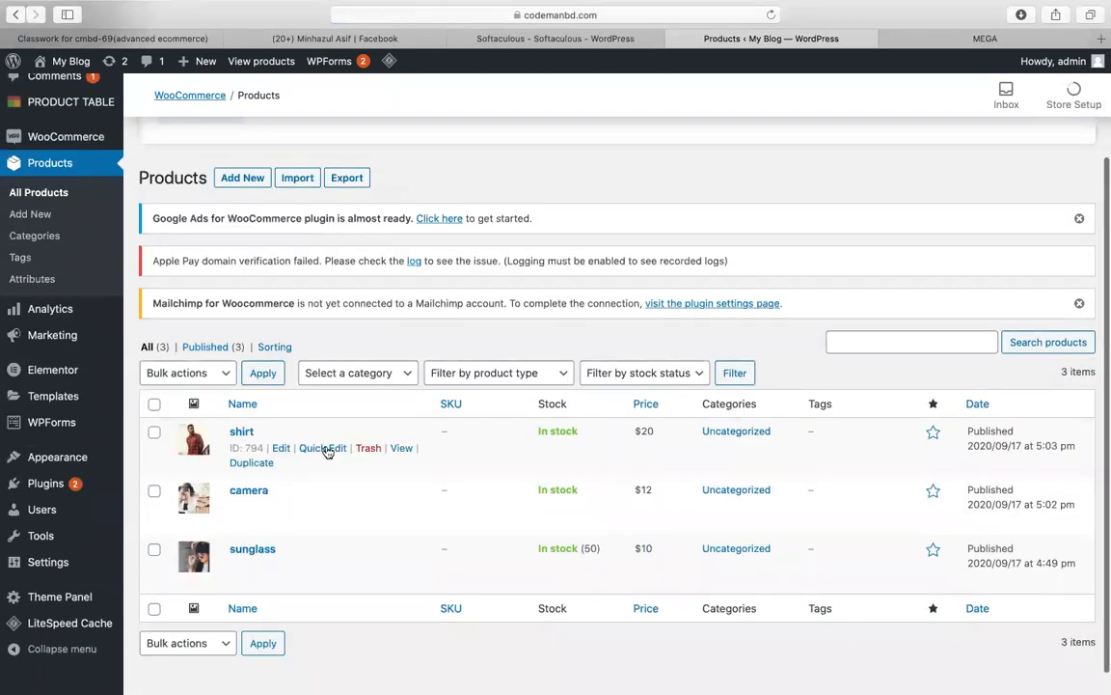
{"action": "left_click", "coordinate": [328, 451]}
{"action": "scroll", "coordinate": [627, 439], "scroll_direction": "down", "scroll_amount": 2}
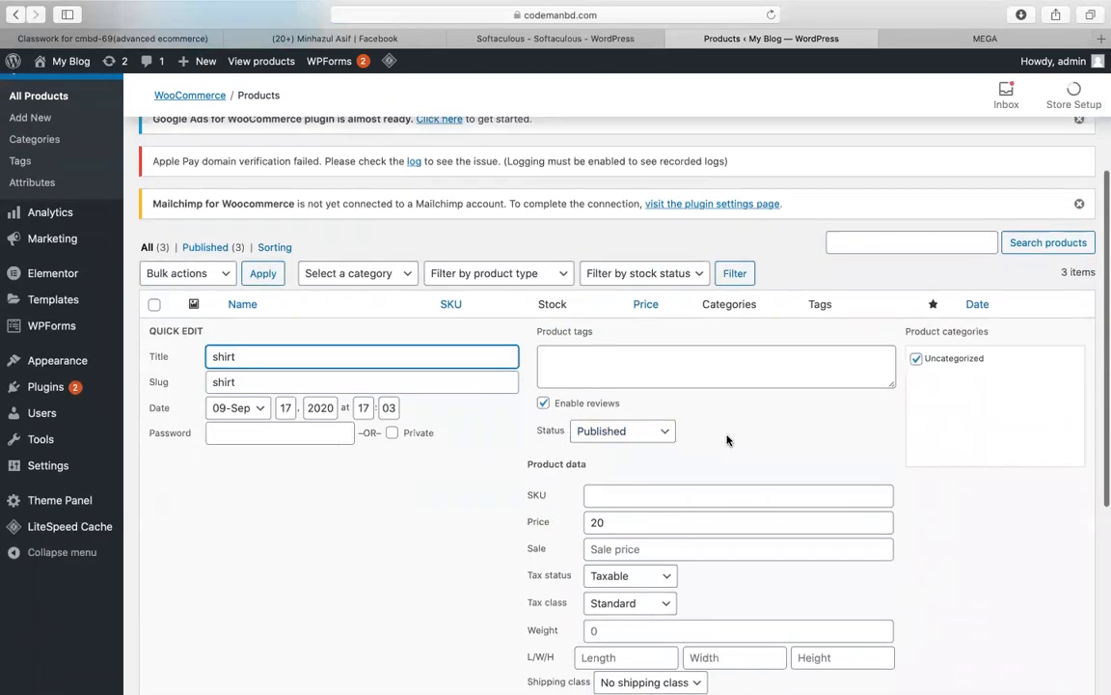
{"action": "scroll", "coordinate": [728, 440], "scroll_direction": "down", "scroll_amount": 2}
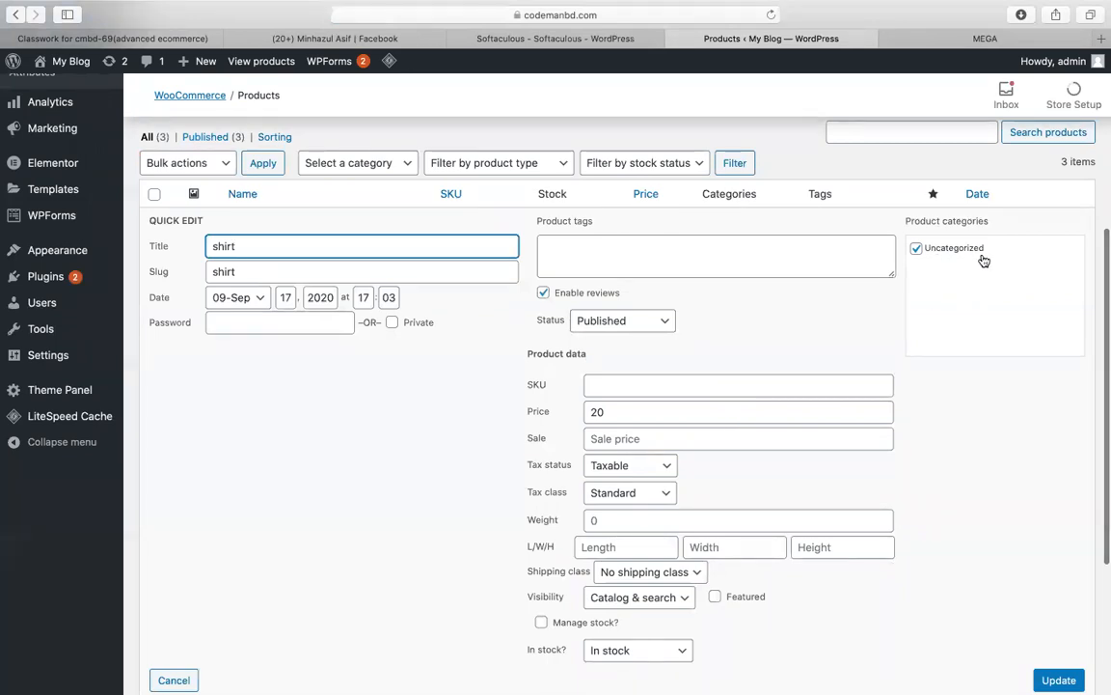
{"action": "left_click", "coordinate": [322, 491]}
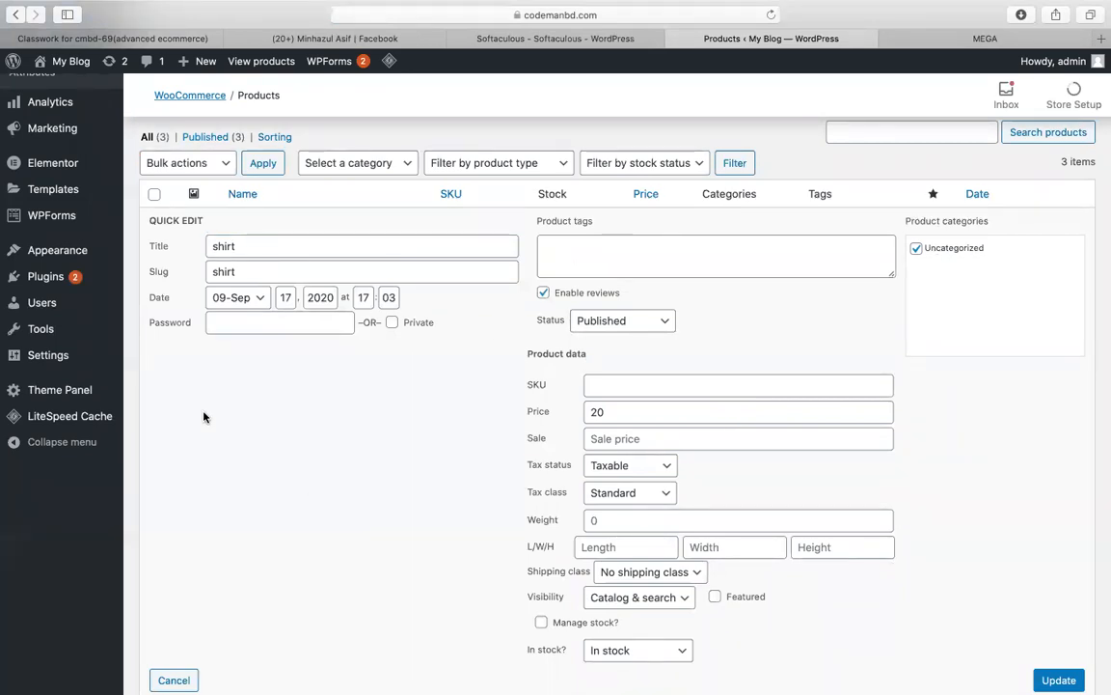
{"action": "scroll", "coordinate": [112, 315], "scroll_direction": "up", "scroll_amount": 4}
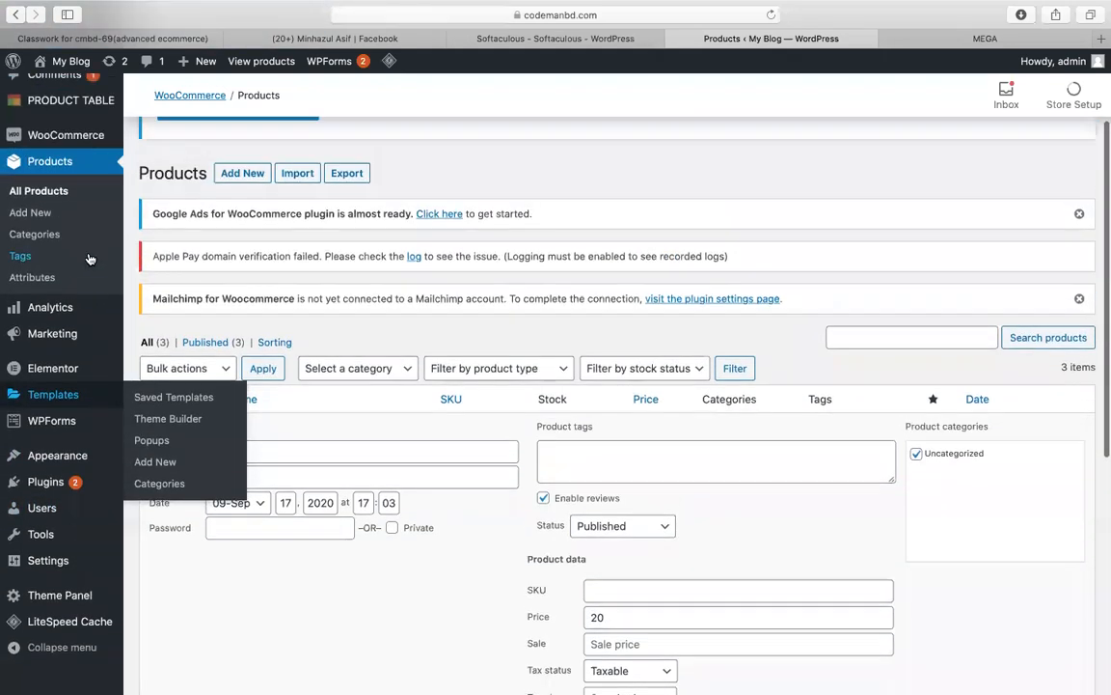
Step: Add a product category named 'fashion', then return to All Products
{"action": "left_click", "coordinate": [44, 238]}
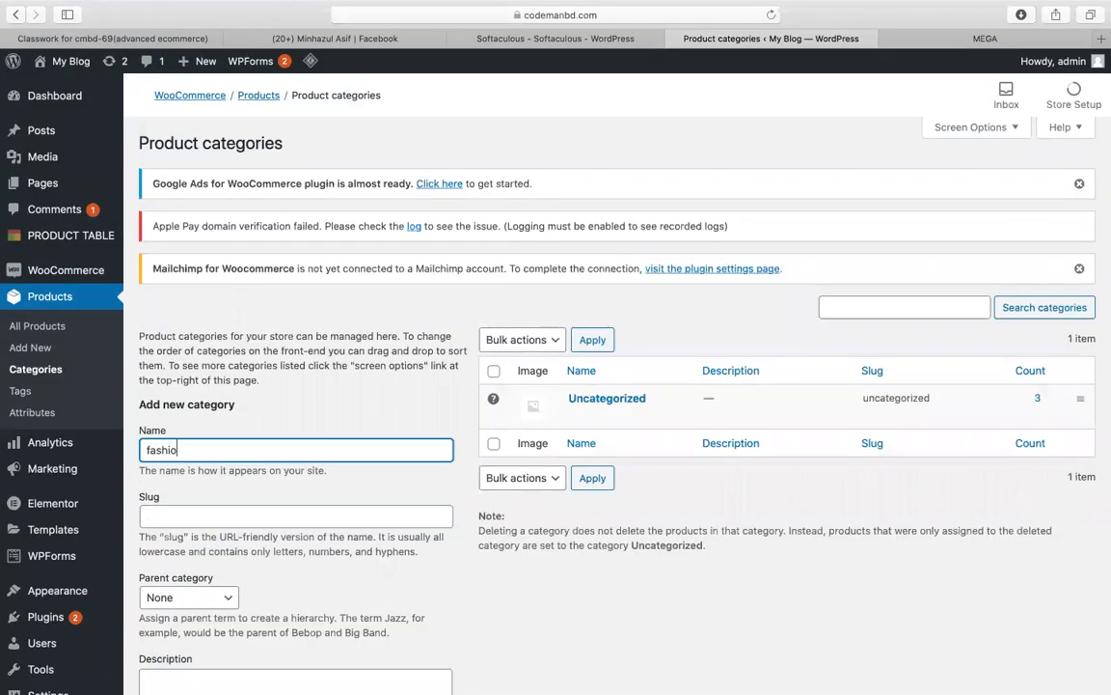
{"action": "scroll", "coordinate": [604, 306], "scroll_direction": "down", "scroll_amount": 5}
{"action": "left_click", "coordinate": [191, 500]}
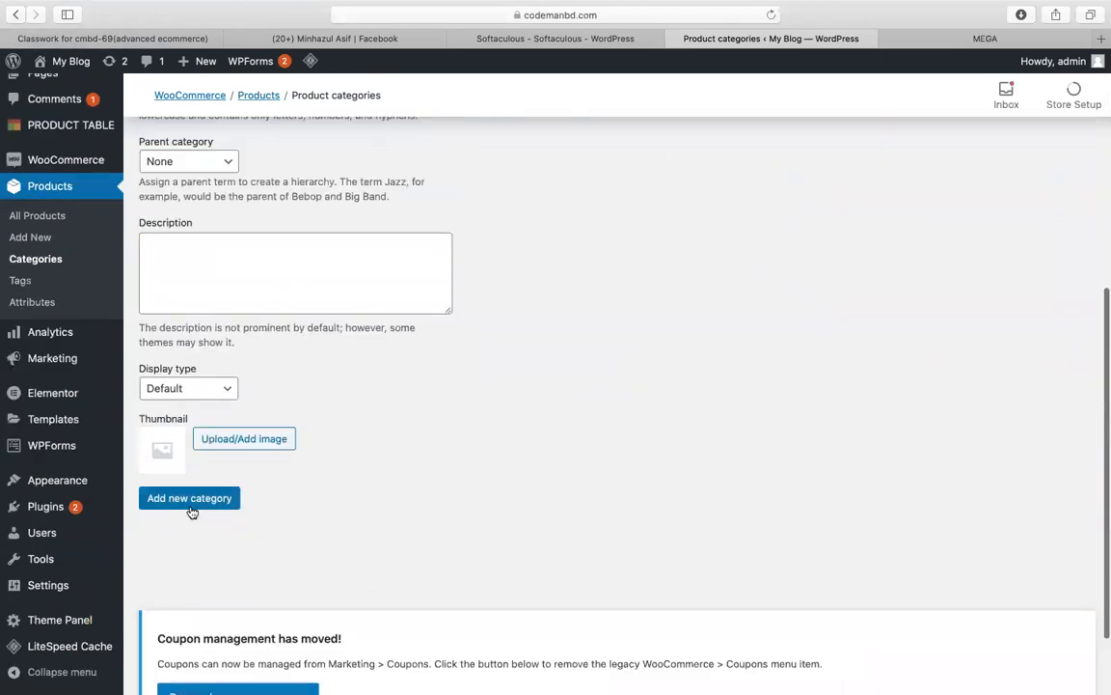
{"action": "scroll", "coordinate": [453, 376], "scroll_direction": "up", "scroll_amount": 5}
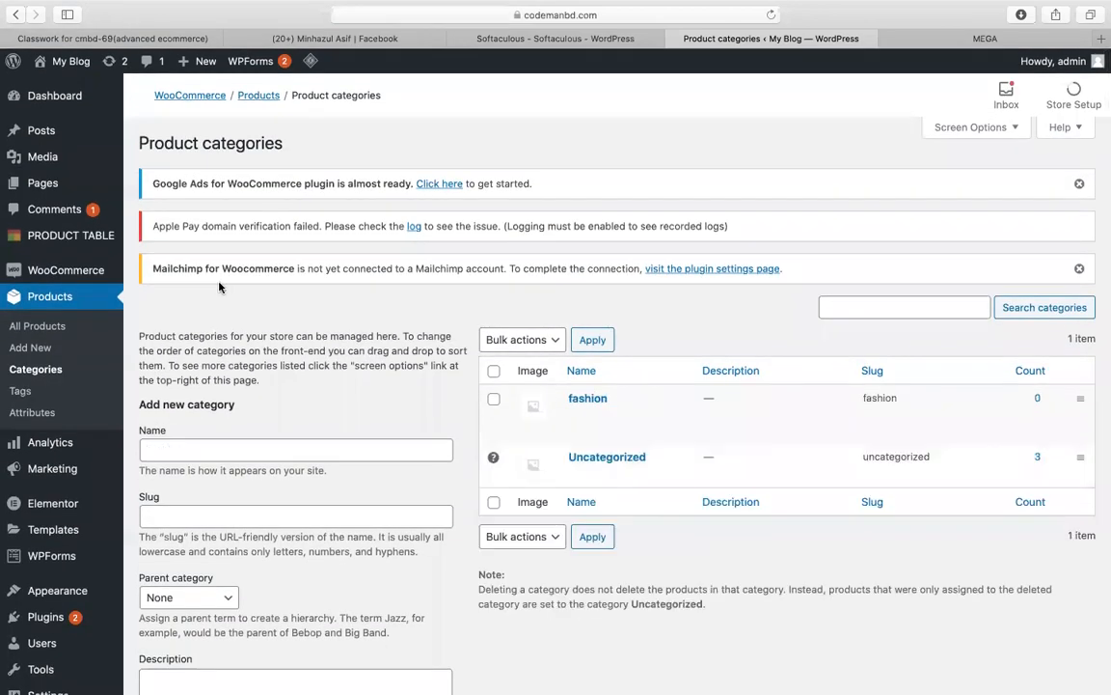
{"action": "left_click", "coordinate": [38, 326]}
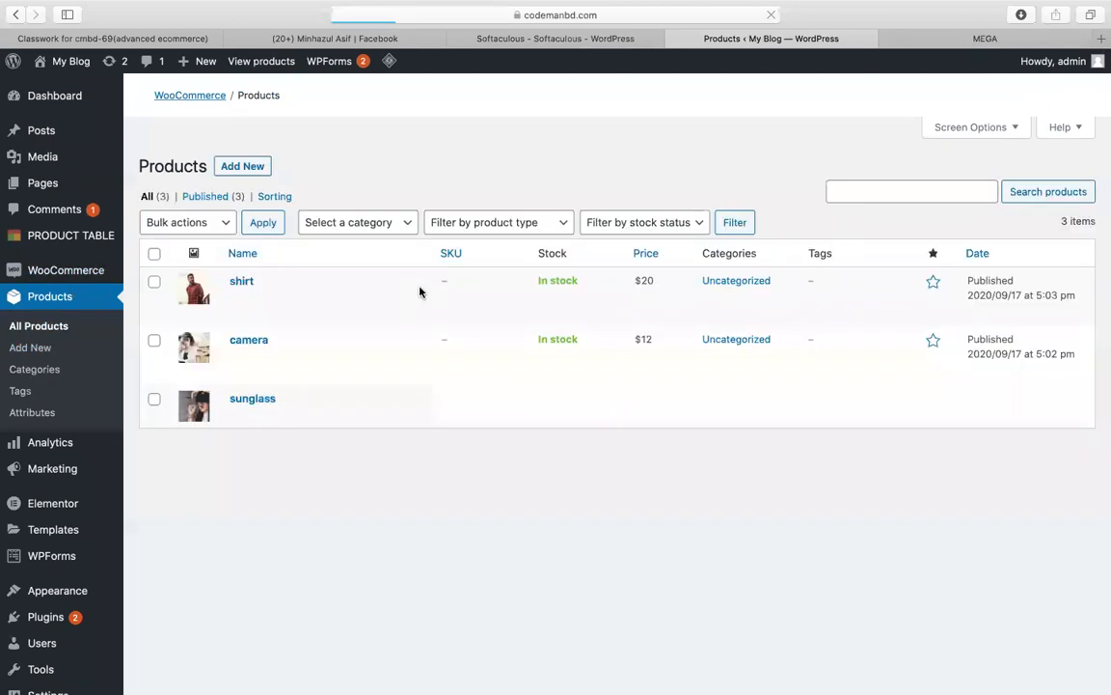
Step: Add the shirt and camera products to the fashion category via Quick Edit
{"action": "scroll", "coordinate": [253, 576], "scroll_direction": "down", "scroll_amount": 3}
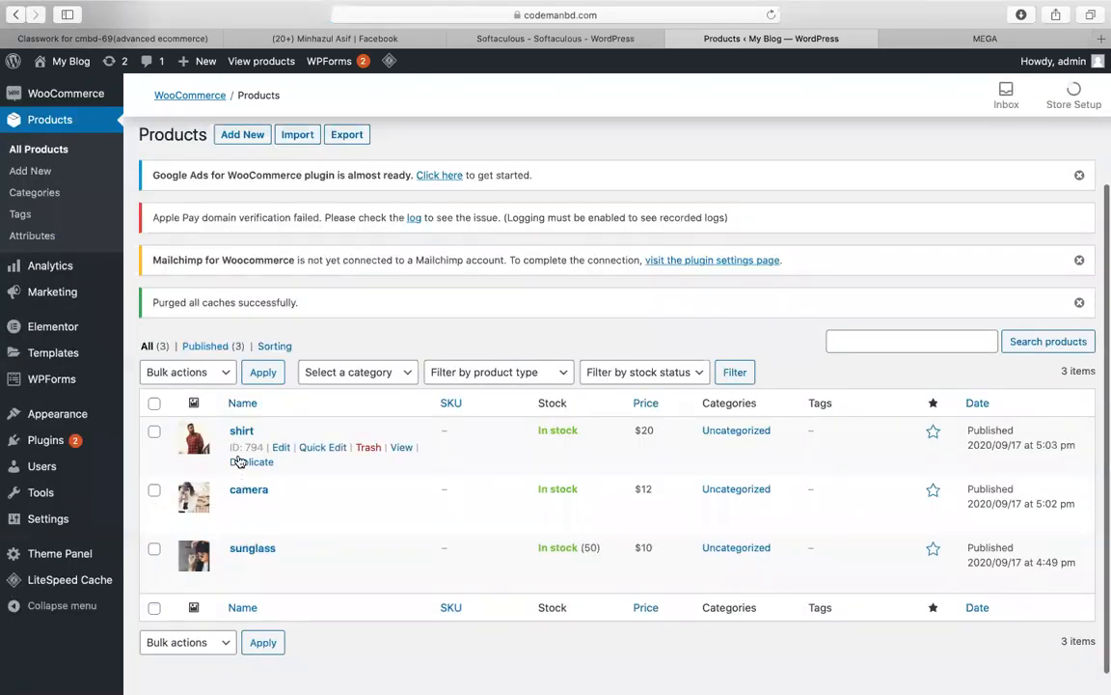
{"action": "left_click", "coordinate": [313, 447]}
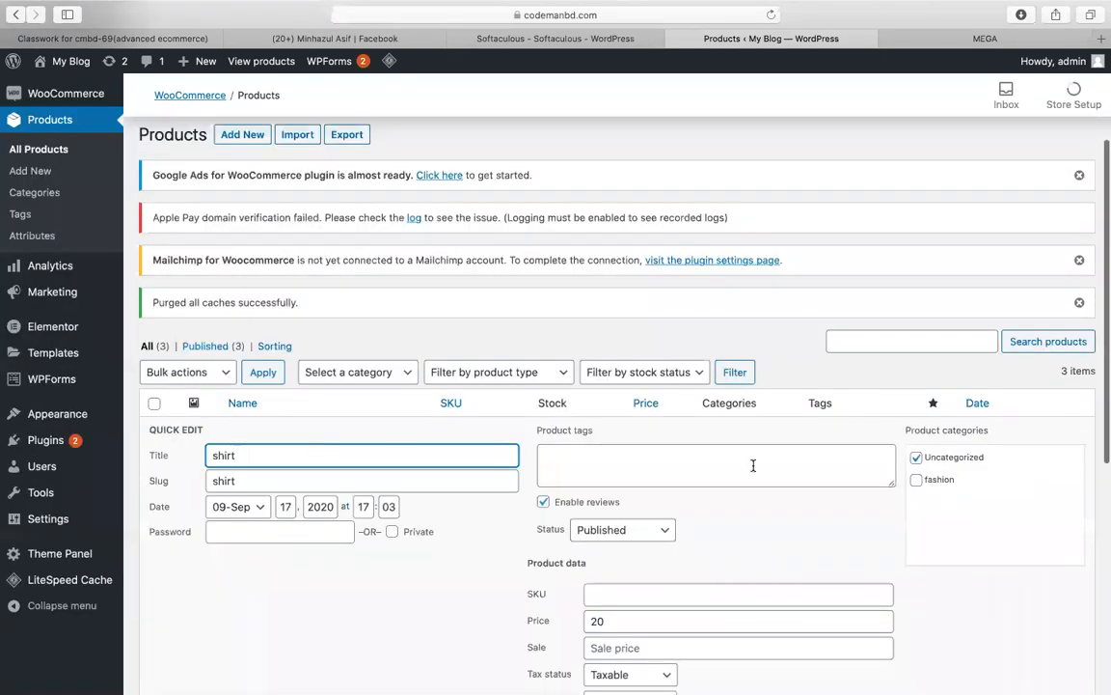
{"action": "double_click", "coordinate": [928, 479]}
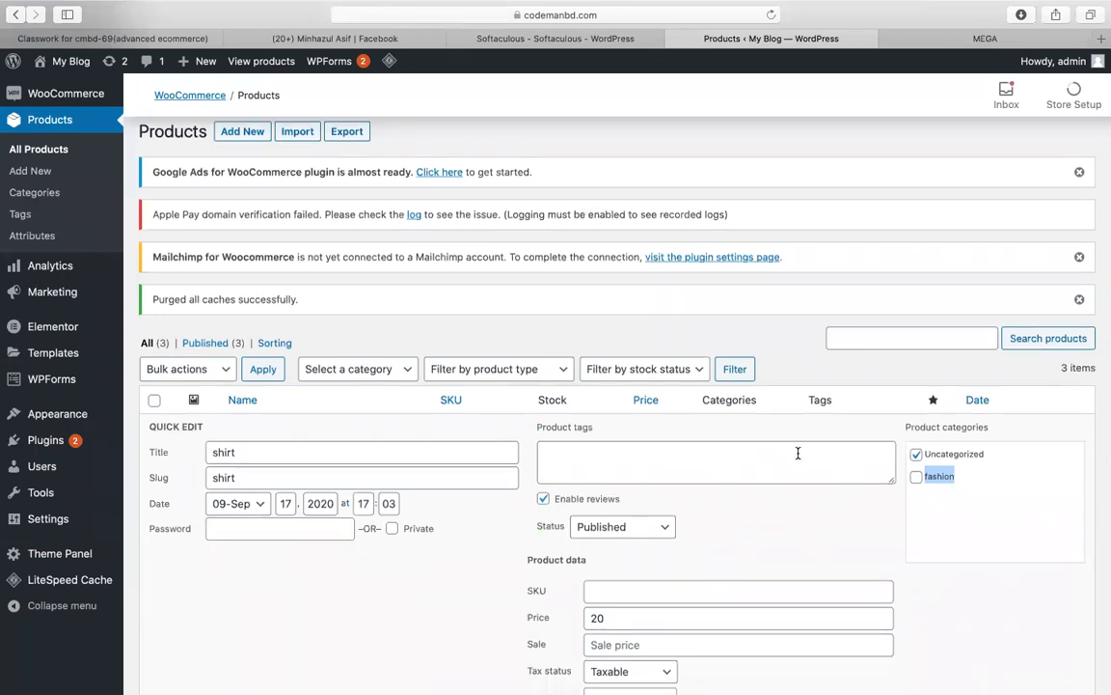
{"action": "left_click", "coordinate": [916, 477]}
{"action": "scroll", "coordinate": [784, 599], "scroll_direction": "down", "scroll_amount": 5}
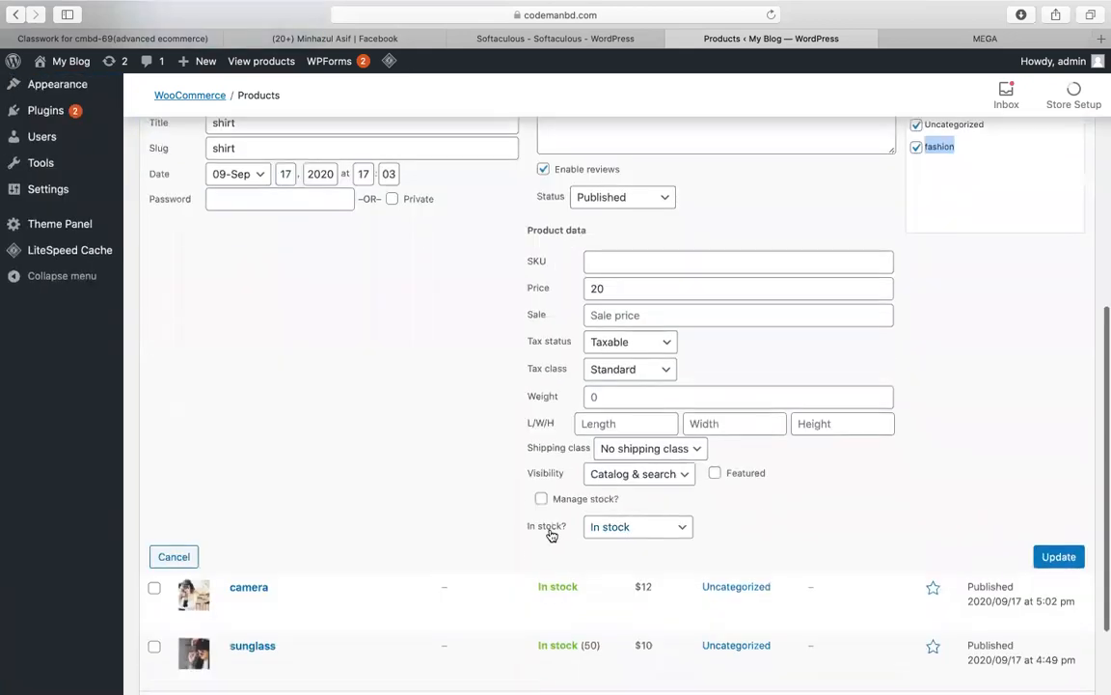
{"action": "left_click", "coordinate": [1064, 557]}
{"action": "scroll", "coordinate": [873, 561], "scroll_direction": "down", "scroll_amount": 3}
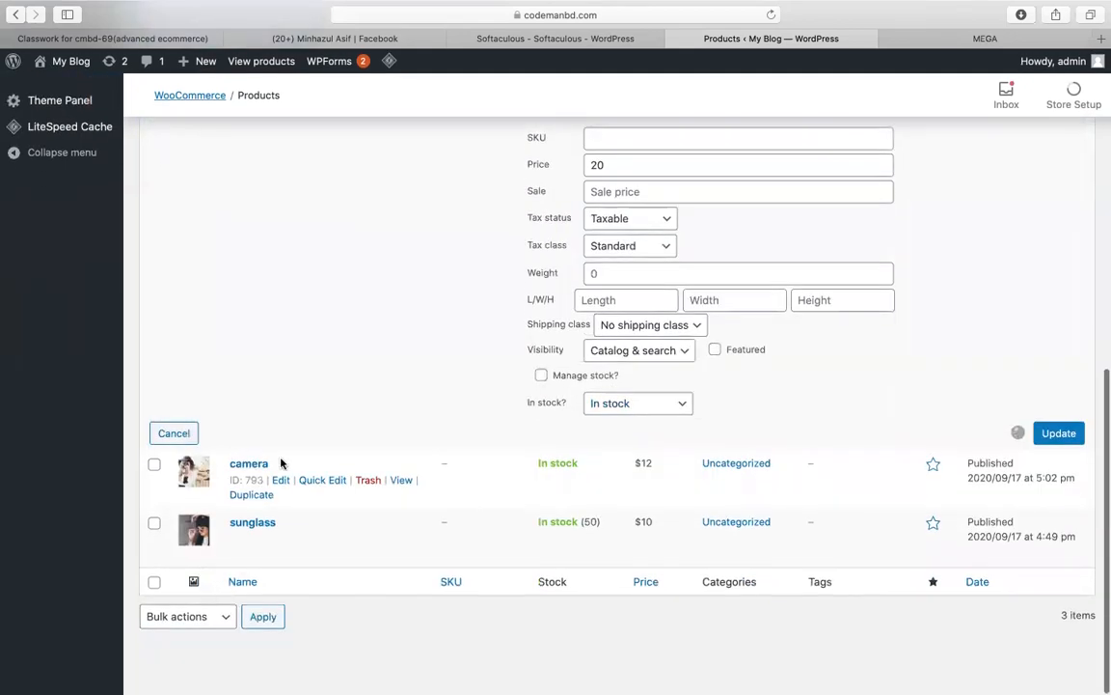
{"action": "left_click", "coordinate": [321, 482]}
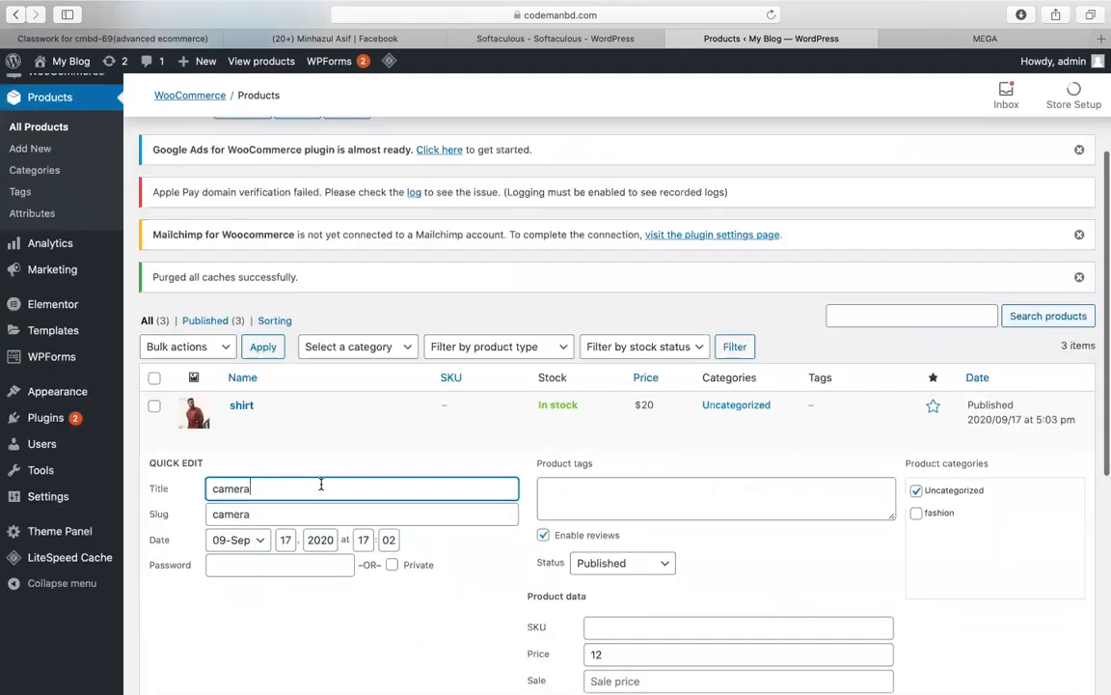
{"action": "scroll", "coordinate": [772, 405], "scroll_direction": "down", "scroll_amount": 2}
{"action": "left_click", "coordinate": [915, 376]}
{"action": "scroll", "coordinate": [928, 429], "scroll_direction": "down", "scroll_amount": 6}
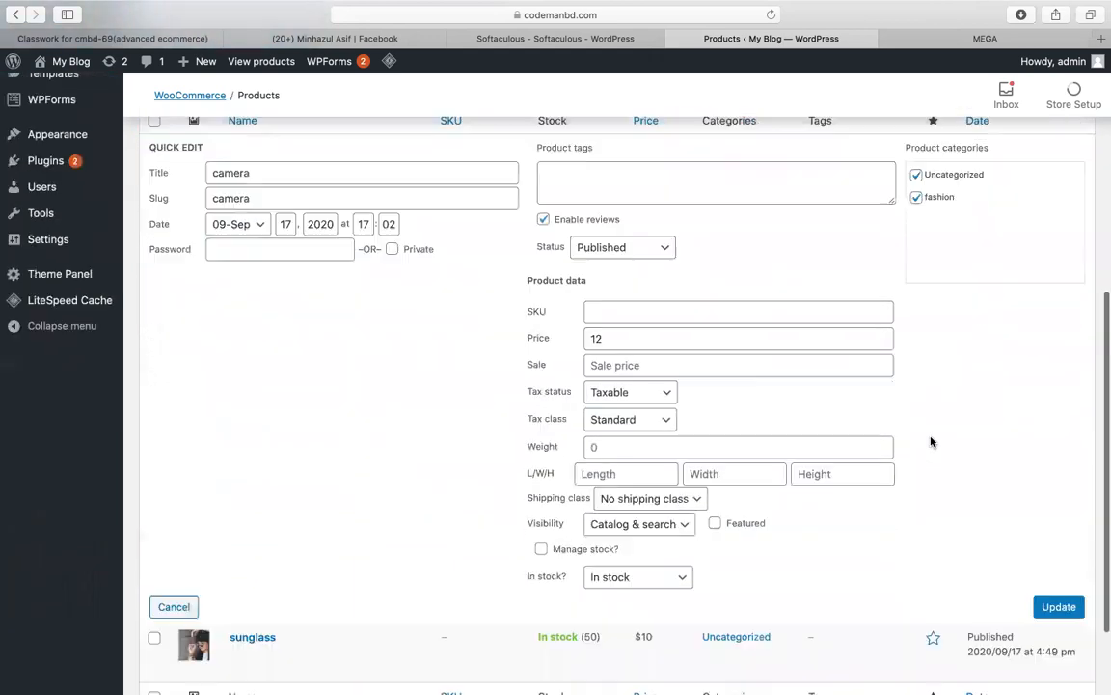
{"action": "left_click", "coordinate": [1058, 491]}
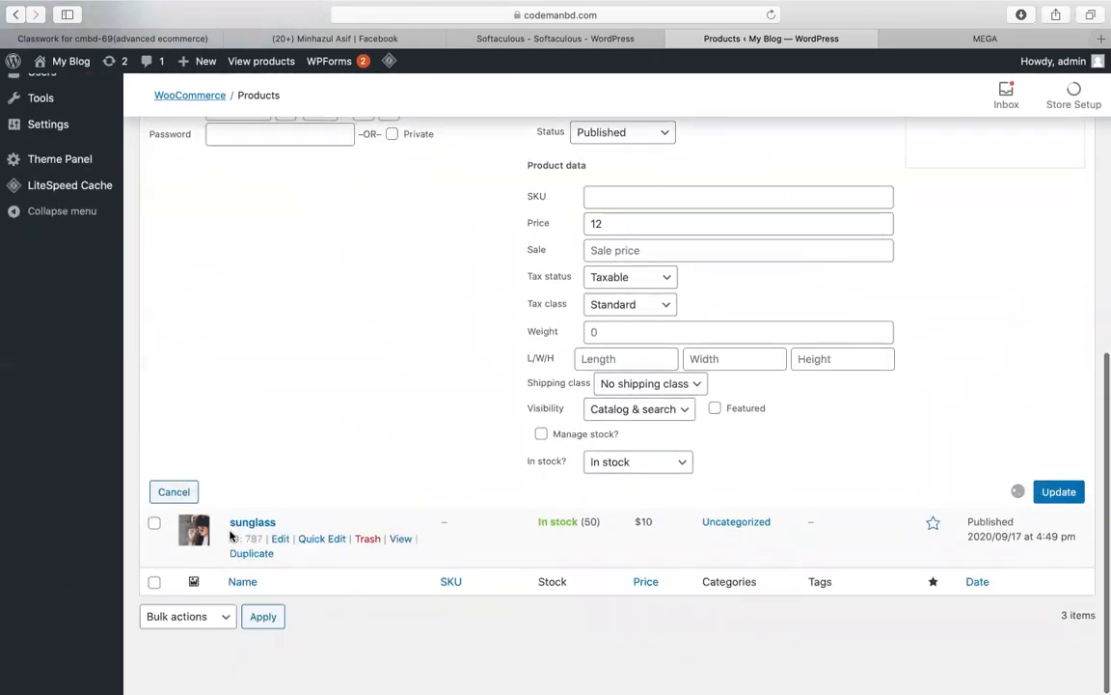
Step: Add the sunglass product to fashion and reload the All (3) product list
{"action": "left_click", "coordinate": [327, 538]}
{"action": "scroll", "coordinate": [829, 505], "scroll_direction": "down", "scroll_amount": 2}
{"action": "scroll", "coordinate": [915, 450], "scroll_direction": "down", "scroll_amount": 1}
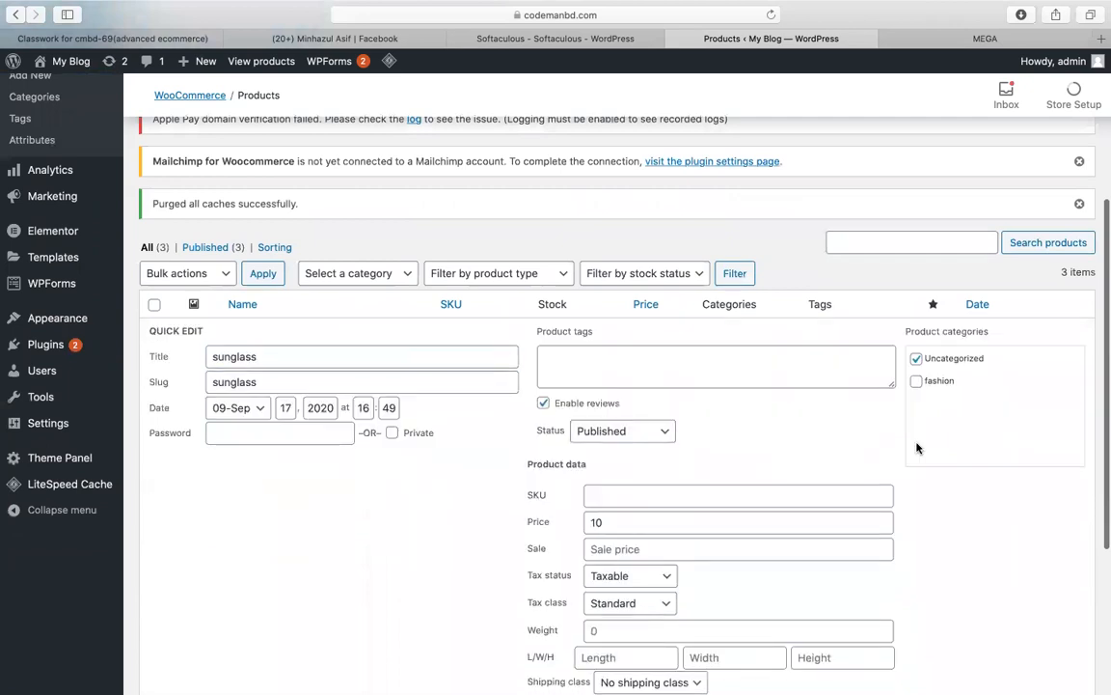
{"action": "left_click", "coordinate": [916, 375]}
{"action": "scroll", "coordinate": [928, 553], "scroll_direction": "down", "scroll_amount": 3}
{"action": "scroll", "coordinate": [928, 553], "scroll_direction": "down", "scroll_amount": 1}
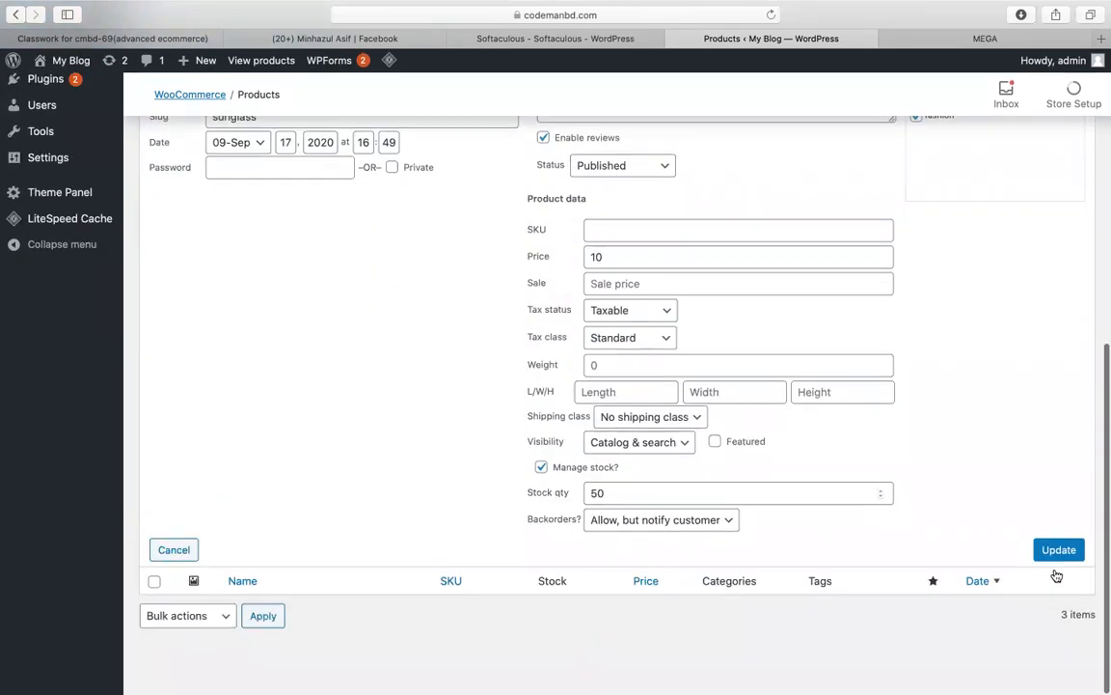
{"action": "scroll", "coordinate": [886, 524], "scroll_direction": "up", "scroll_amount": 10}
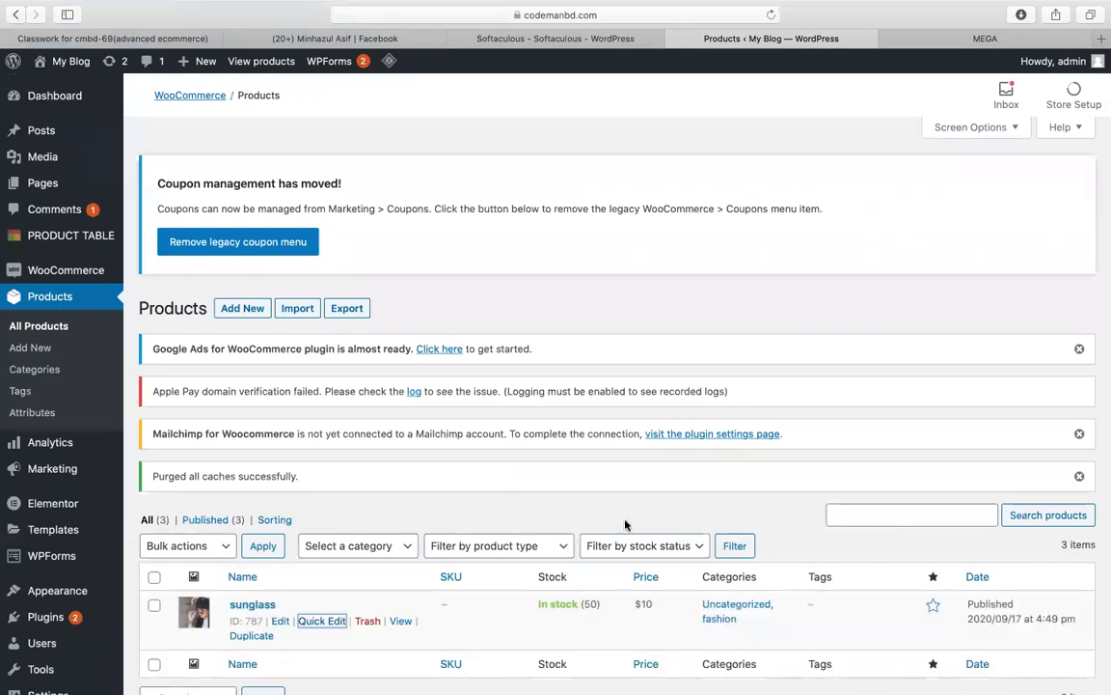
{"action": "scroll", "coordinate": [625, 524], "scroll_direction": "down", "scroll_amount": 5}
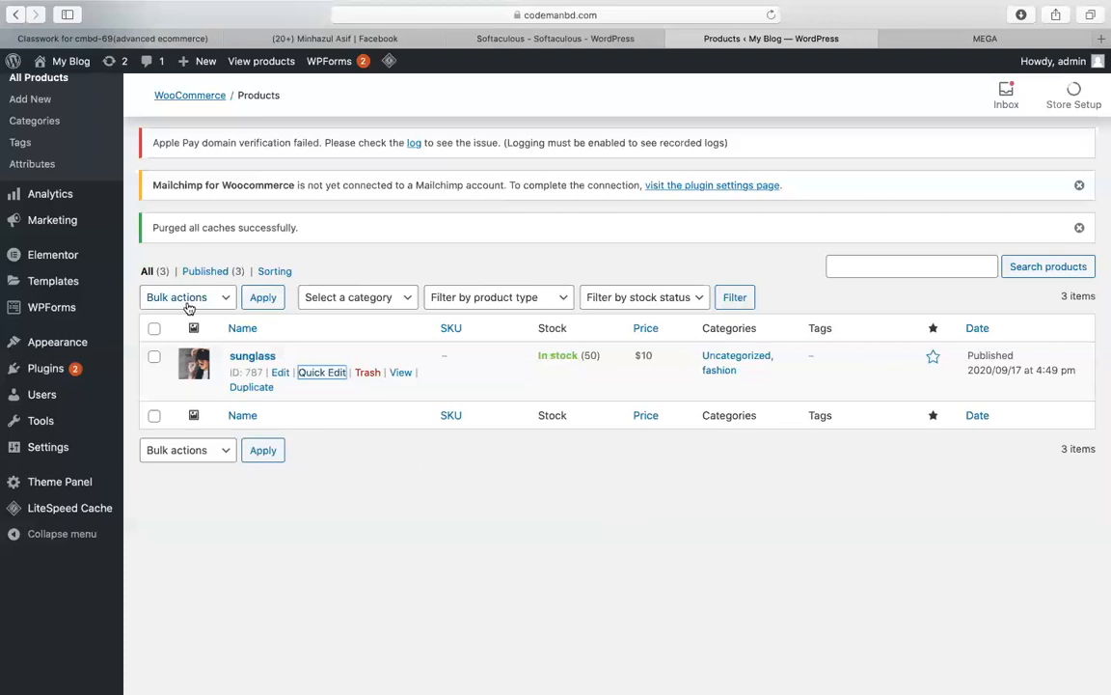
{"action": "left_click", "coordinate": [148, 272]}
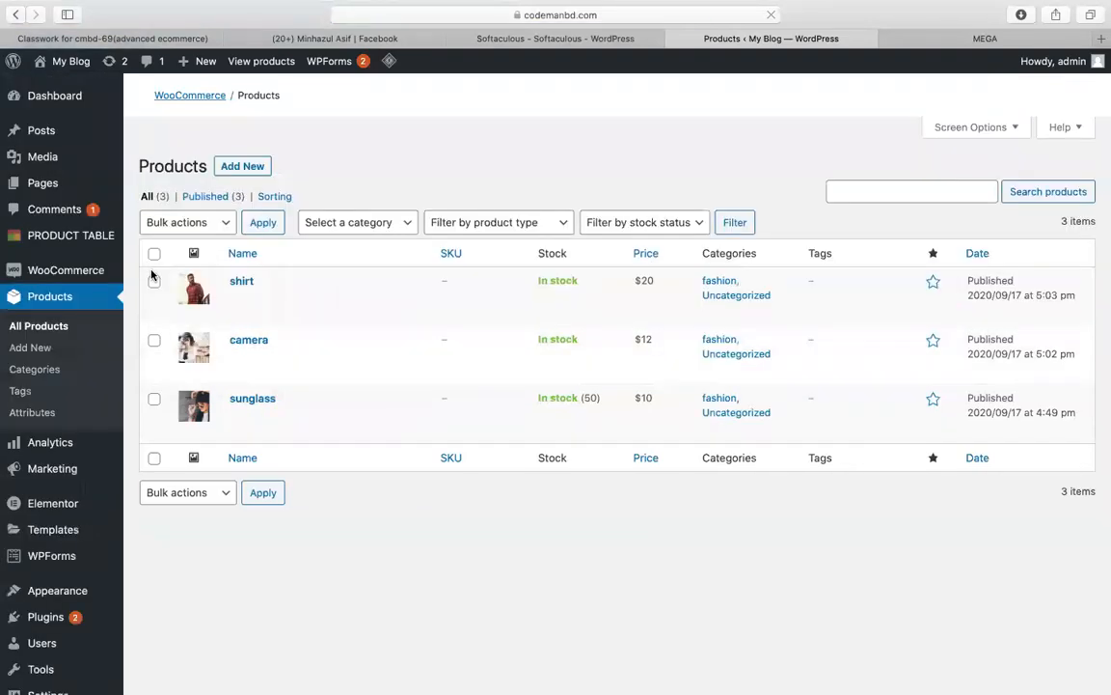
{"action": "scroll", "coordinate": [660, 284], "scroll_direction": "down", "scroll_amount": 3}
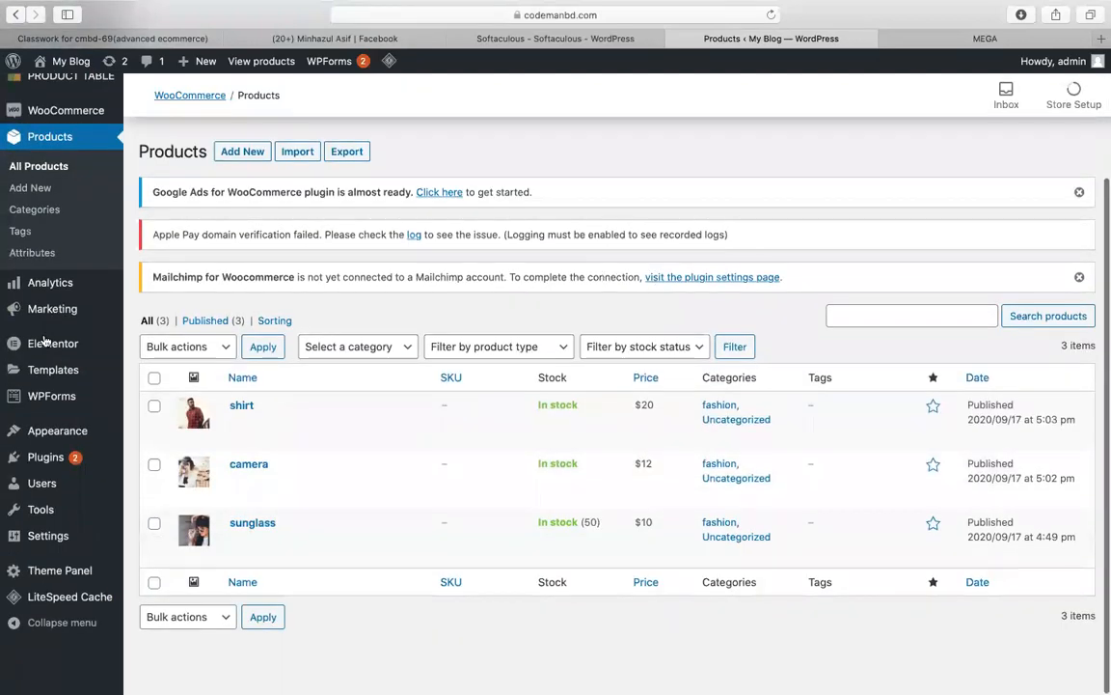
{"action": "scroll", "coordinate": [702, 323], "scroll_direction": "up", "scroll_amount": 3}
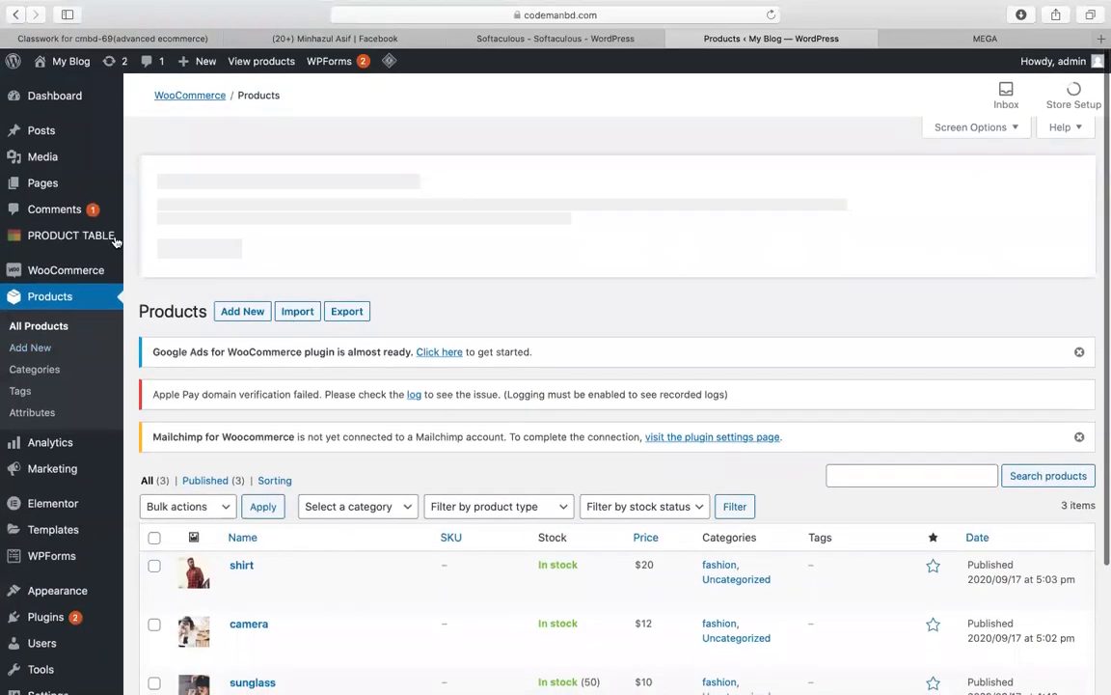
Step: Create a new product table limited to the fashion category
{"action": "left_click", "coordinate": [103, 236]}
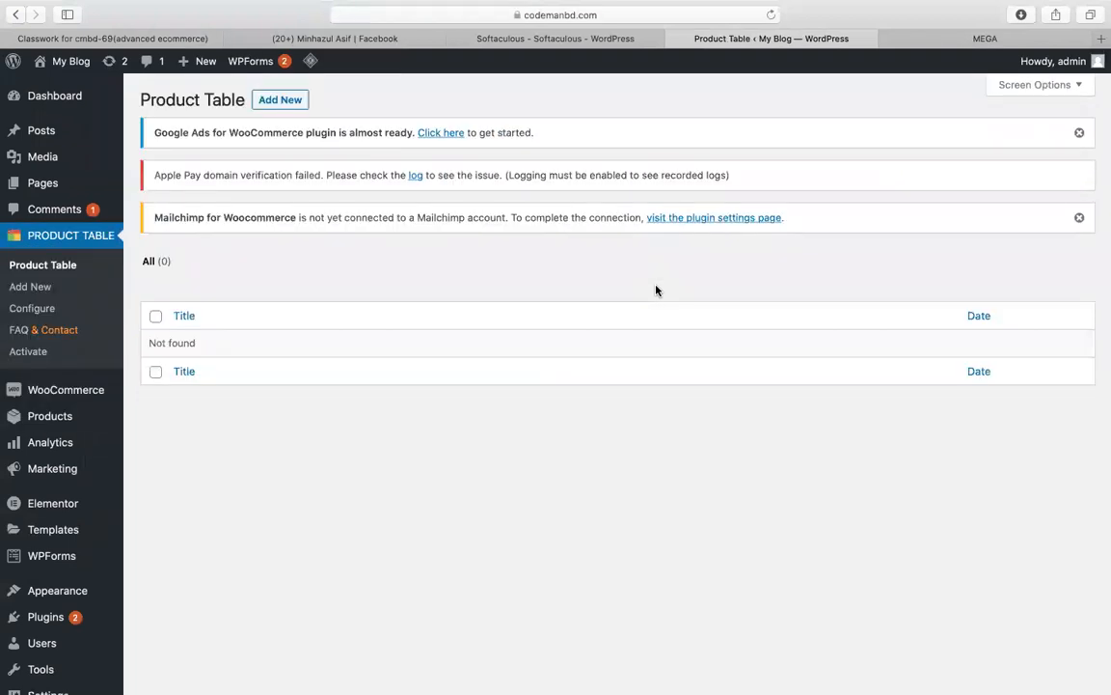
{"action": "left_click", "coordinate": [279, 99]}
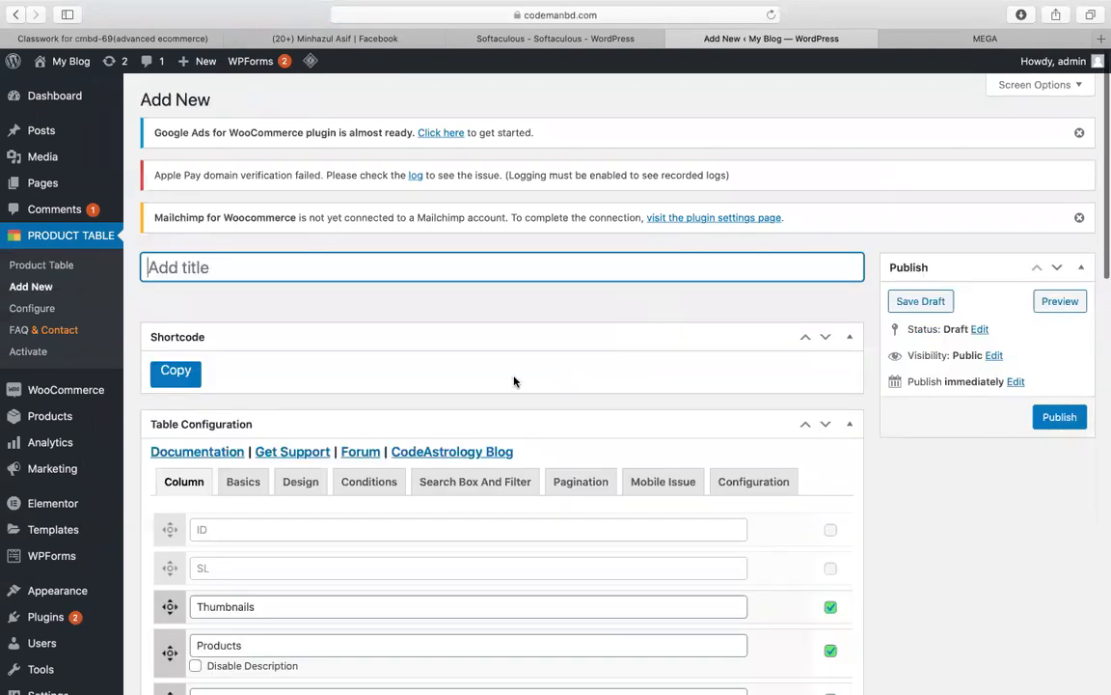
{"action": "right_click", "coordinate": [514, 381]}
{"action": "left_click", "coordinate": [240, 521]}
{"action": "scroll", "coordinate": [302, 522], "scroll_direction": "down", "scroll_amount": 1}
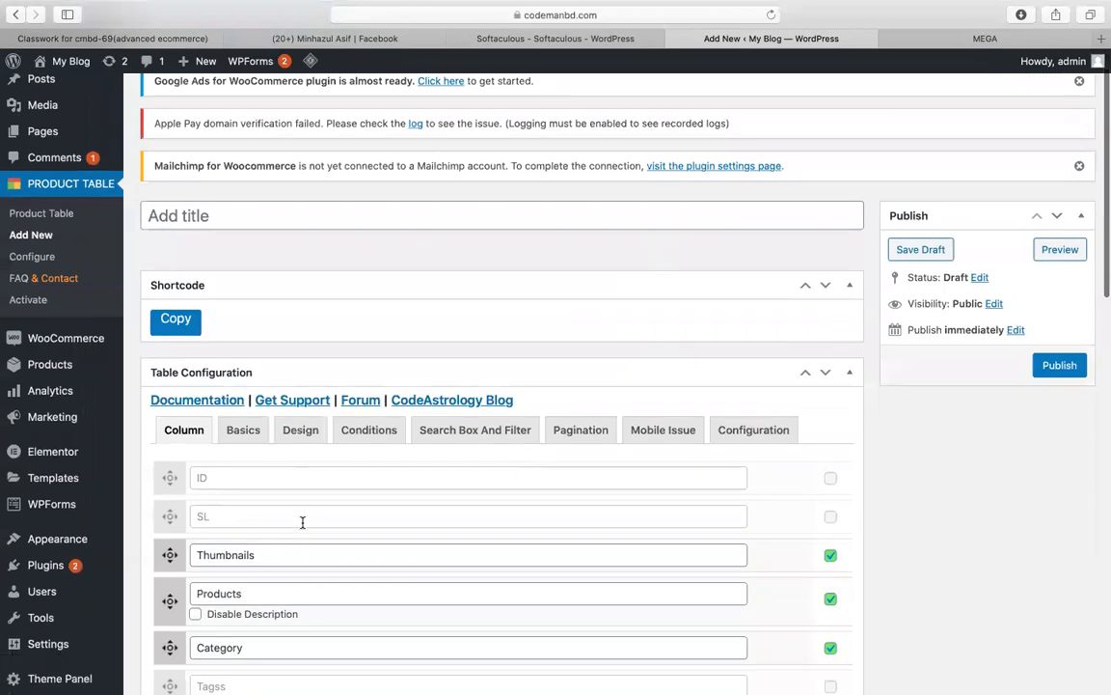
{"action": "scroll", "coordinate": [302, 522], "scroll_direction": "down", "scroll_amount": 1}
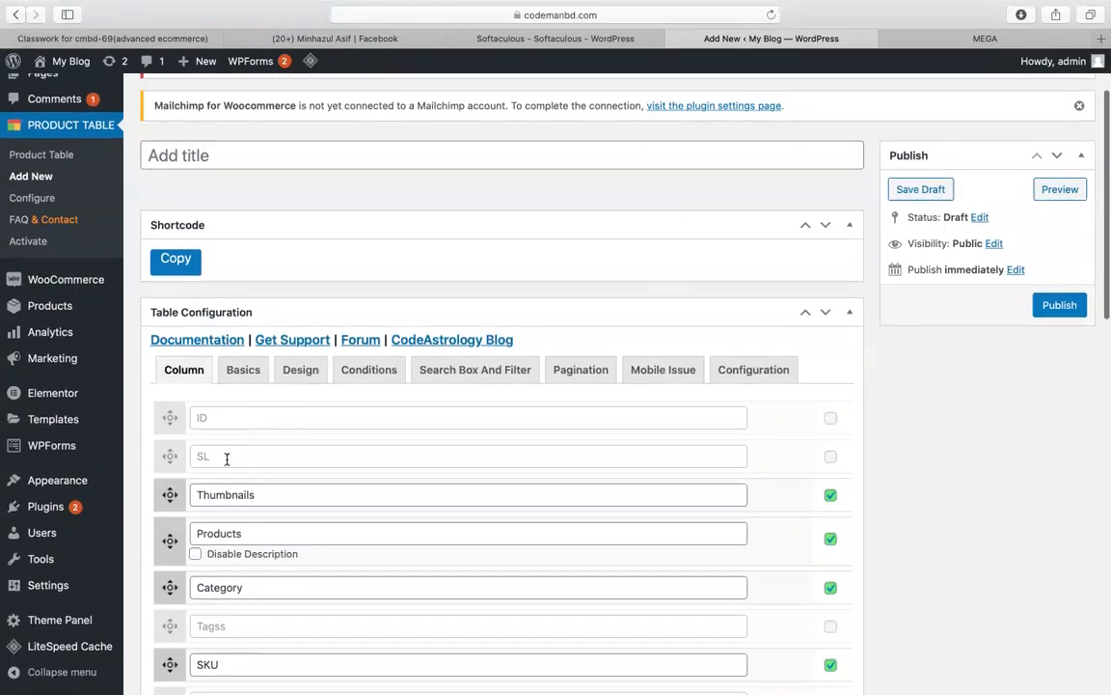
{"action": "scroll", "coordinate": [231, 456], "scroll_direction": "down", "scroll_amount": 2}
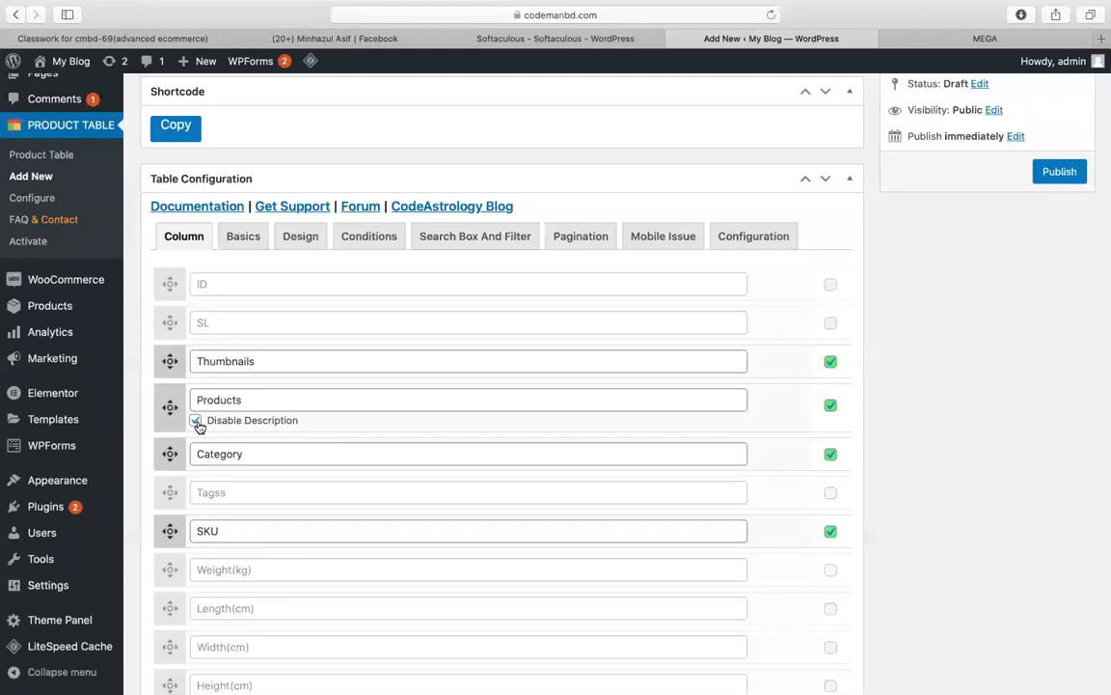
{"action": "left_click", "coordinate": [235, 243]}
{"action": "left_click", "coordinate": [212, 303]}
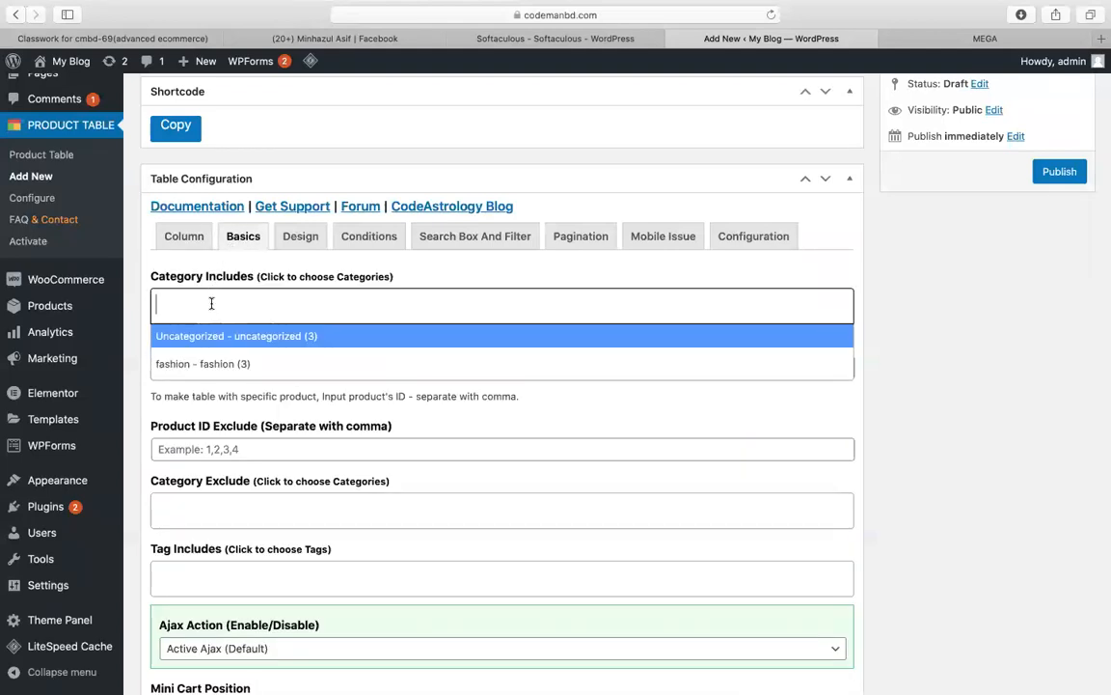
{"action": "left_click", "coordinate": [188, 364]}
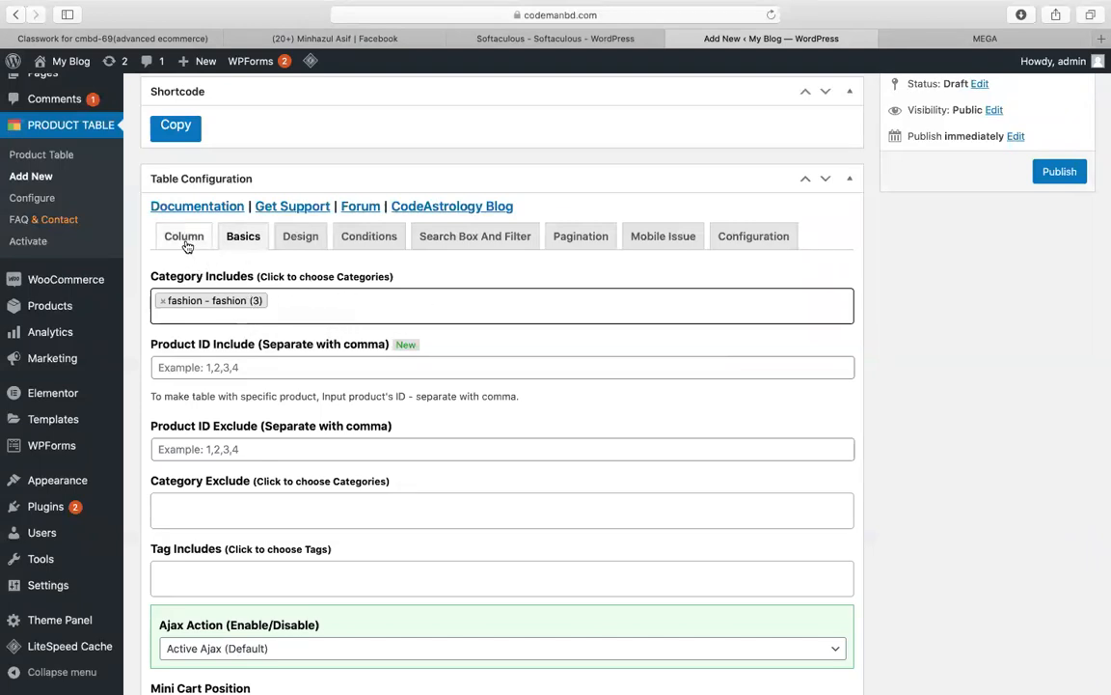
Step: Review the table's Design settings and title it 'fashion table'
{"action": "left_click", "coordinate": [302, 240]}
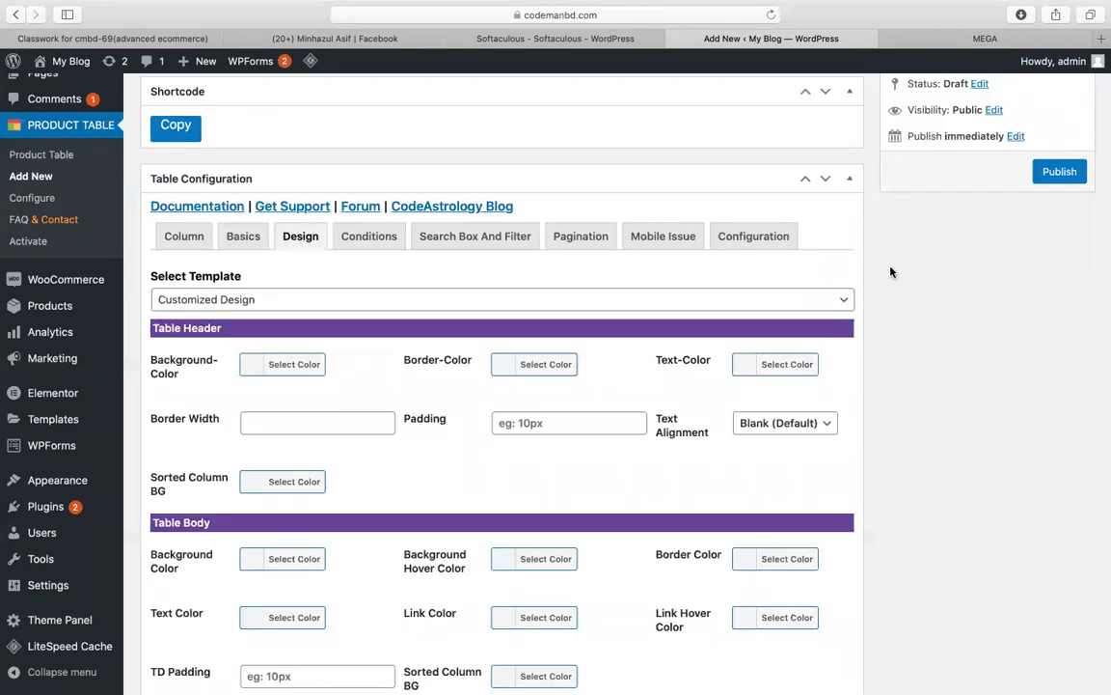
{"action": "scroll", "coordinate": [892, 273], "scroll_direction": "up", "scroll_amount": 5}
{"action": "left_click", "coordinate": [248, 258]}
{"action": "type", "text": "fashion table"}
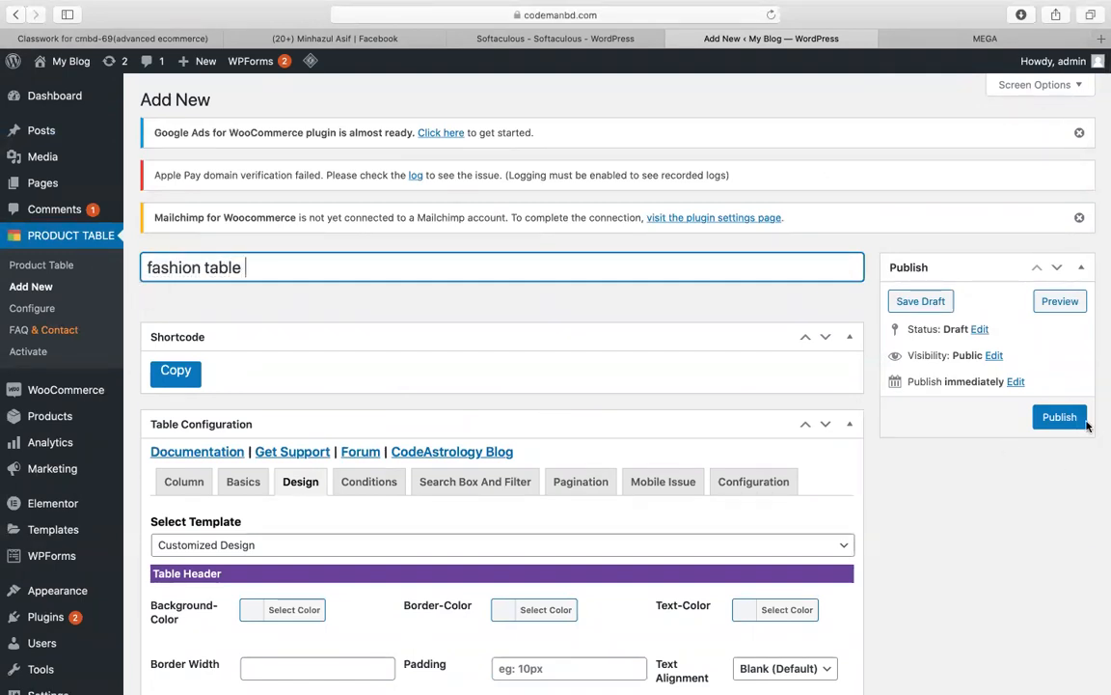
Step: Publish the fashion table and copy its shortcode
{"action": "left_click", "coordinate": [1085, 422]}
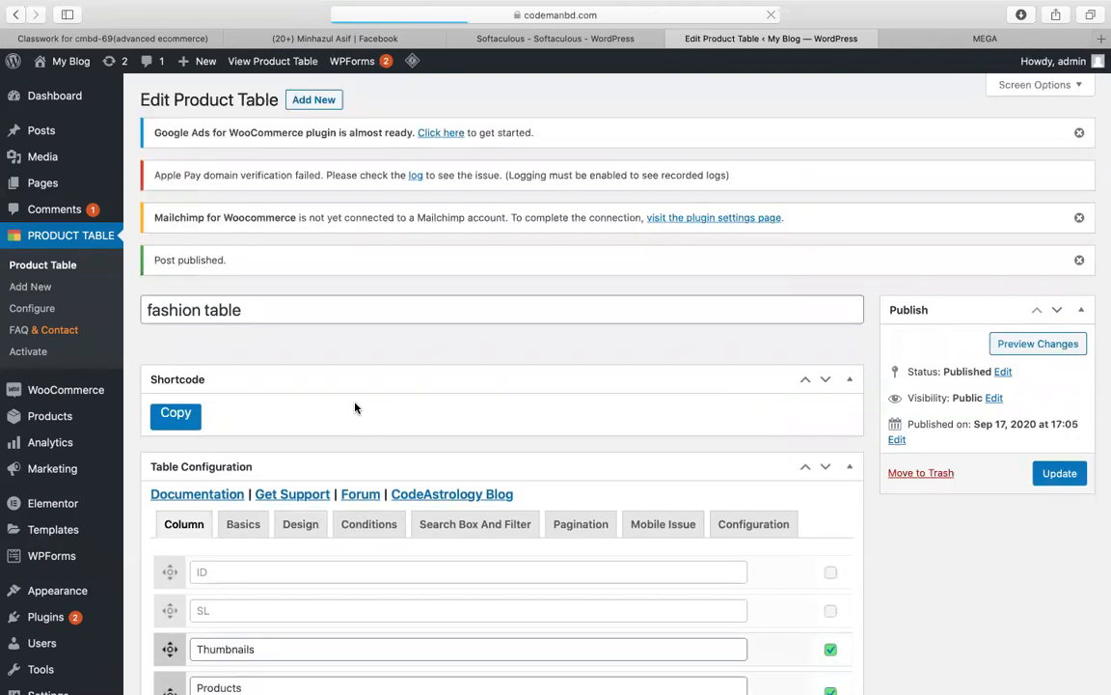
{"action": "scroll", "coordinate": [386, 369], "scroll_direction": "down", "scroll_amount": 1}
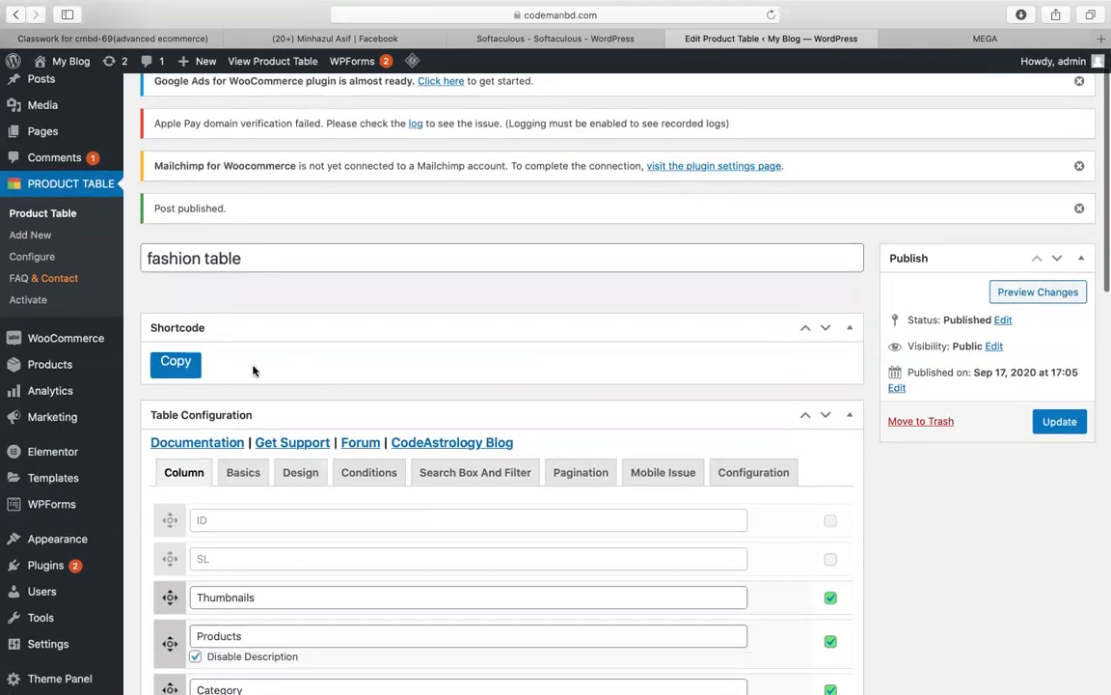
{"action": "left_click", "coordinate": [175, 363]}
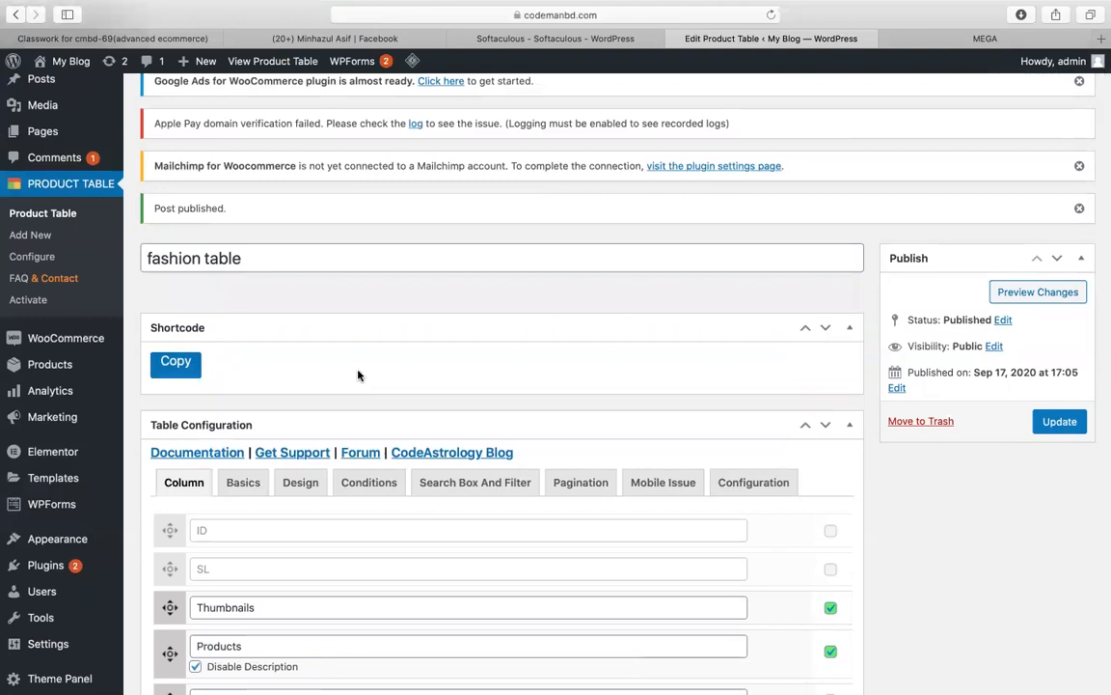
{"action": "scroll", "coordinate": [338, 372], "scroll_direction": "up", "scroll_amount": 1}
Step: Open a new page editor and the site's front end in separate browser tabs
{"action": "mouse_move", "coordinate": [68, 183]}
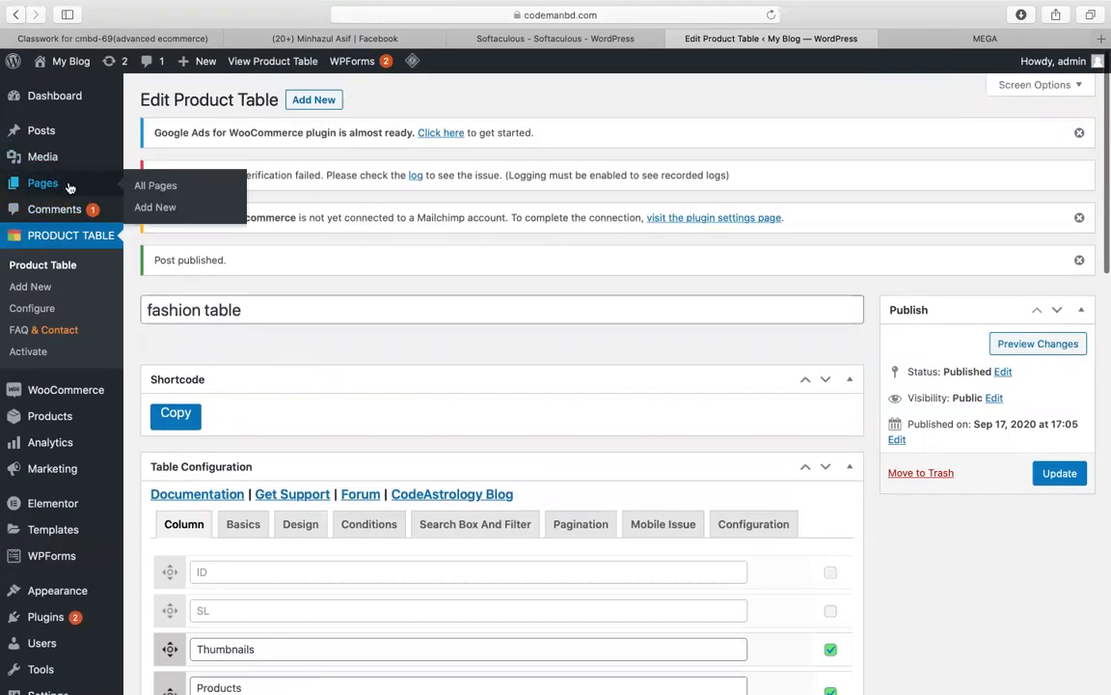
{"action": "right_click", "coordinate": [150, 209]}
{"action": "left_click", "coordinate": [174, 213]}
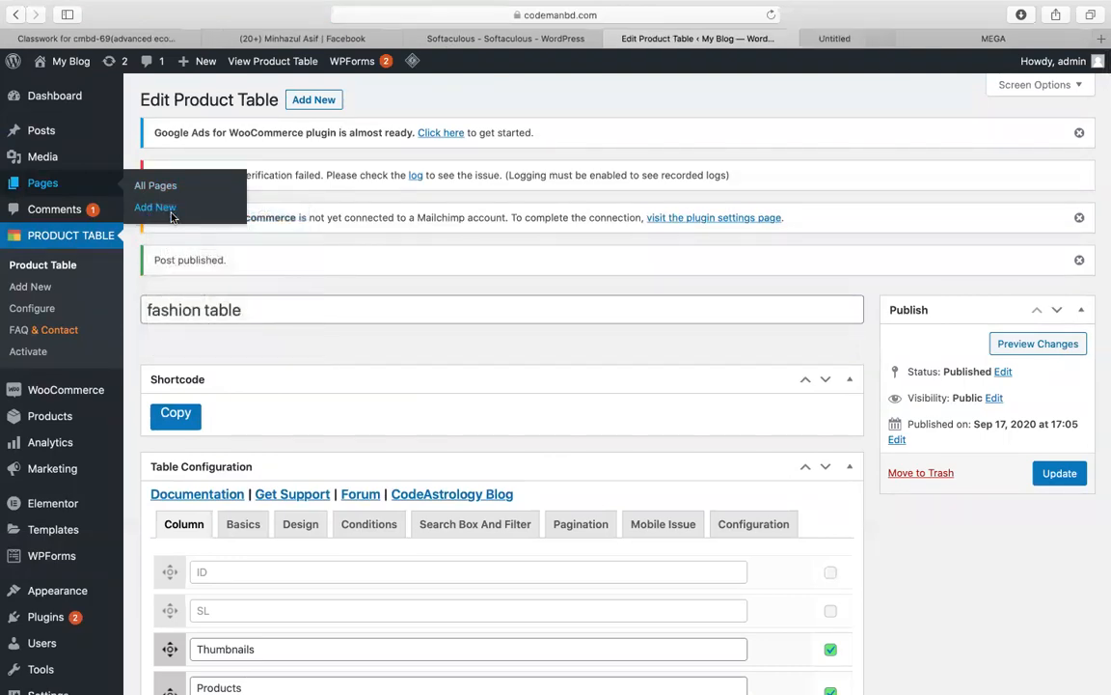
{"action": "left_click", "coordinate": [818, 38]}
{"action": "left_click", "coordinate": [685, 38]}
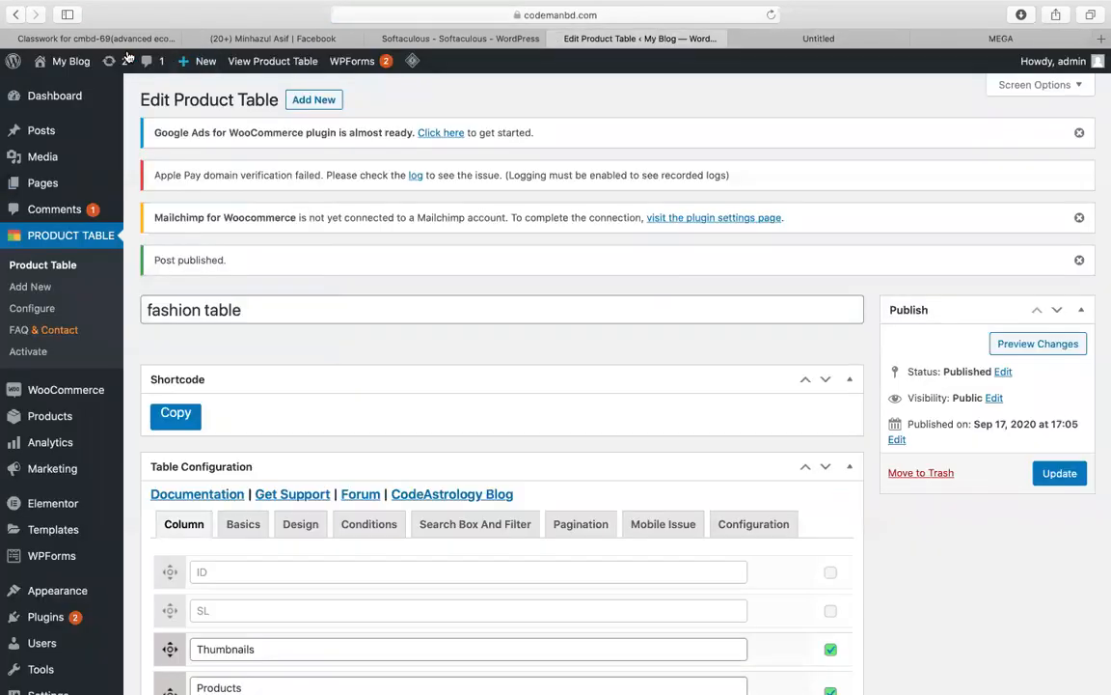
{"action": "mouse_move", "coordinate": [67, 60]}
{"action": "right_click", "coordinate": [74, 85]}
{"action": "left_click", "coordinate": [86, 89]}
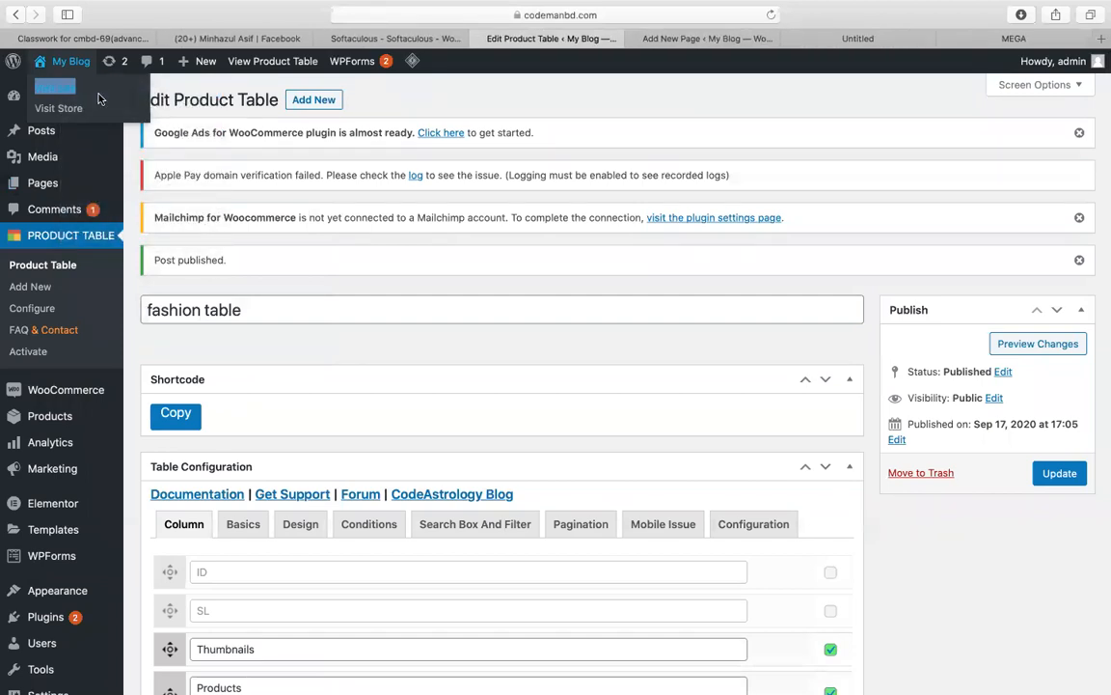
Step: Check the storefront's New Arrivals products, then return to the Add New Page editor
{"action": "left_click", "coordinate": [687, 38]}
{"action": "left_click", "coordinate": [808, 44]}
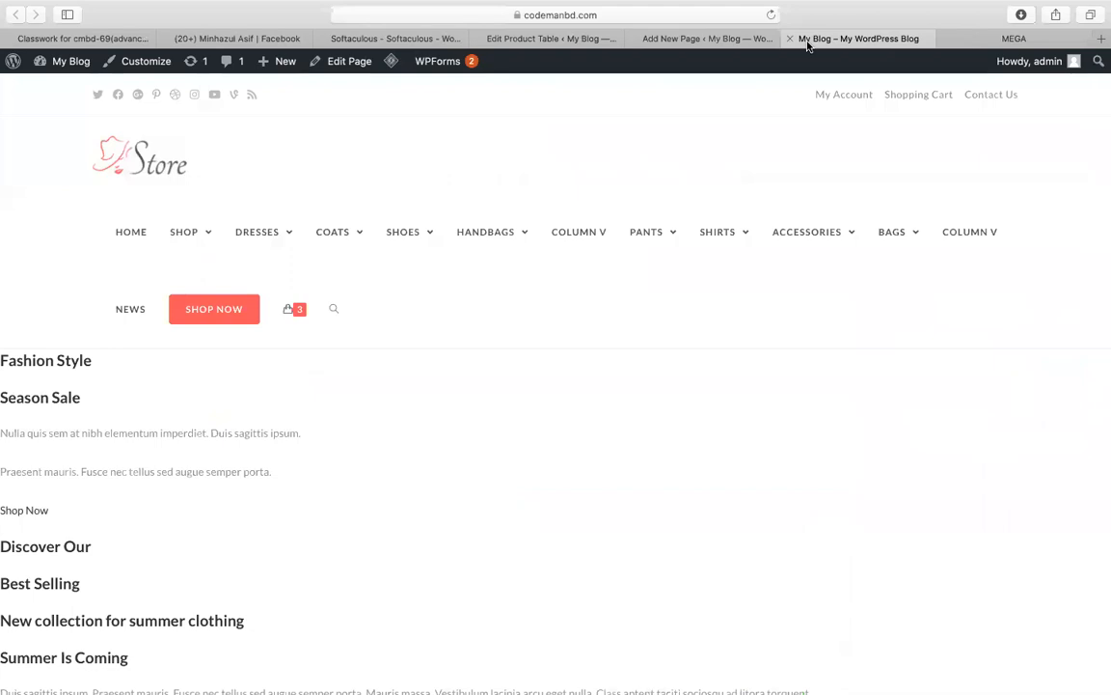
{"action": "scroll", "coordinate": [727, 344], "scroll_direction": "down", "scroll_amount": 10}
{"action": "scroll", "coordinate": [727, 344], "scroll_direction": "down", "scroll_amount": 7}
{"action": "scroll", "coordinate": [350, 344], "scroll_direction": "up", "scroll_amount": 11}
{"action": "scroll", "coordinate": [350, 345], "scroll_direction": "down", "scroll_amount": 3}
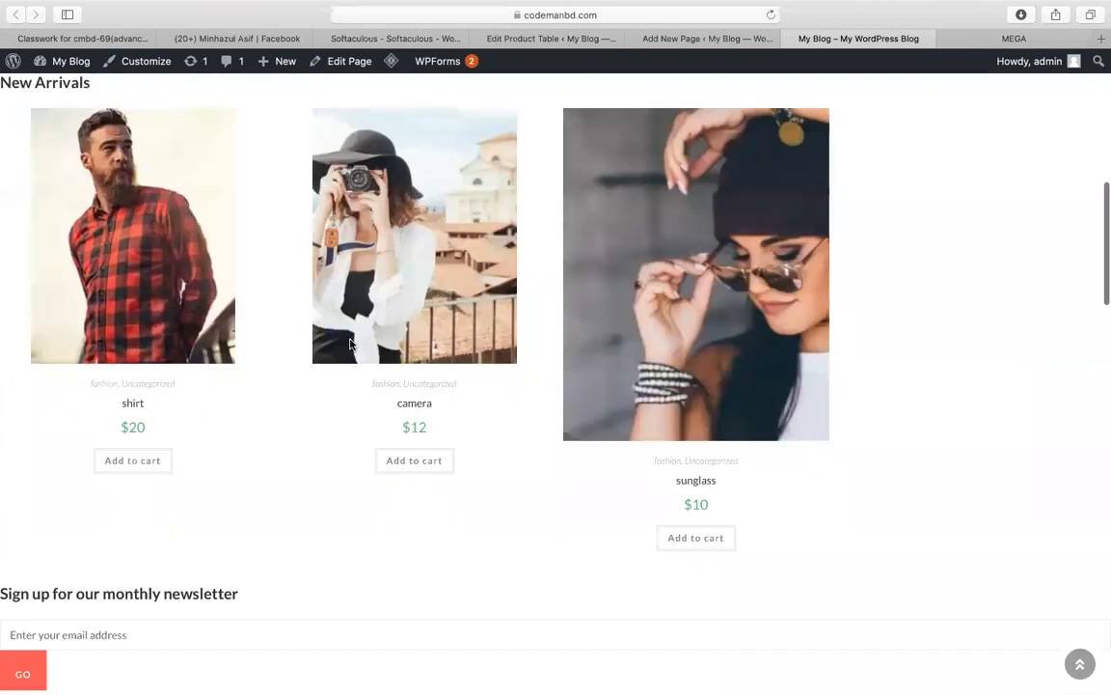
{"action": "scroll", "coordinate": [350, 344], "scroll_direction": "up", "scroll_amount": 10}
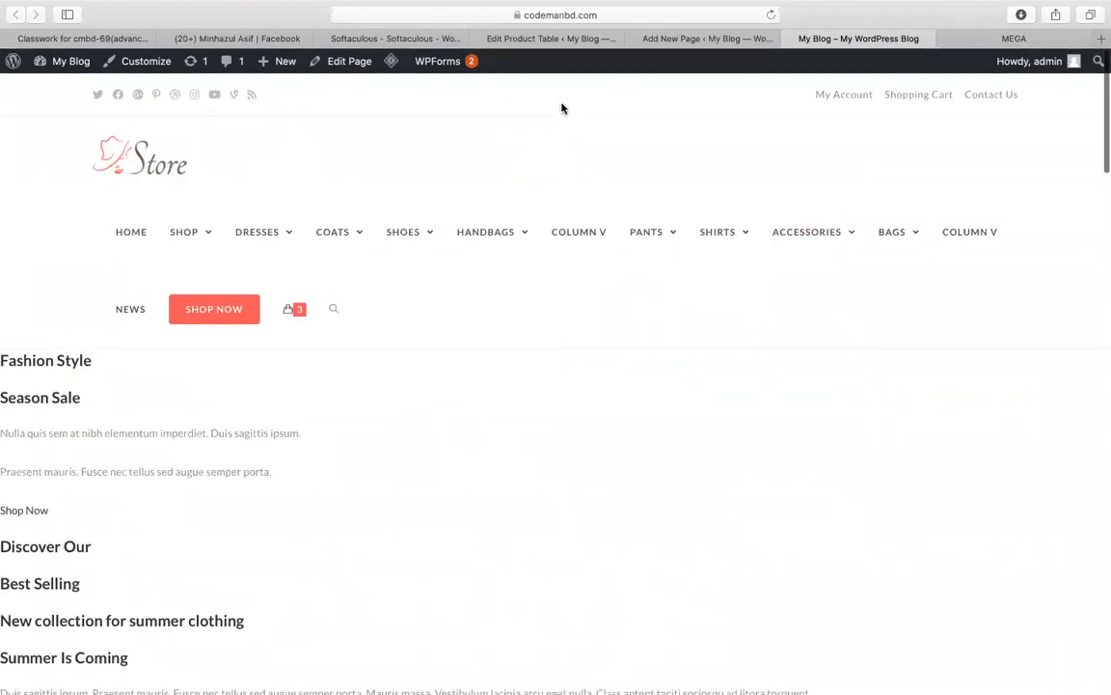
{"action": "left_click", "coordinate": [704, 42]}
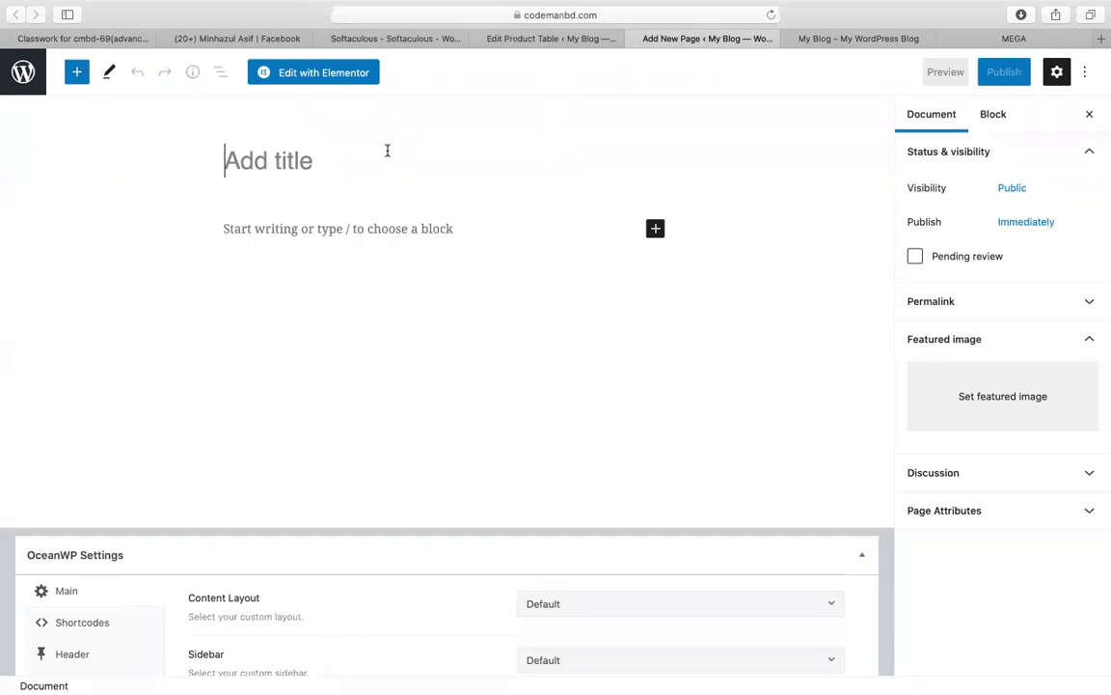
Step: Title the new page 'home', publish it, and launch Edit with Elementor
{"action": "left_click", "coordinate": [283, 228]}
{"action": "left_click", "coordinate": [274, 185]}
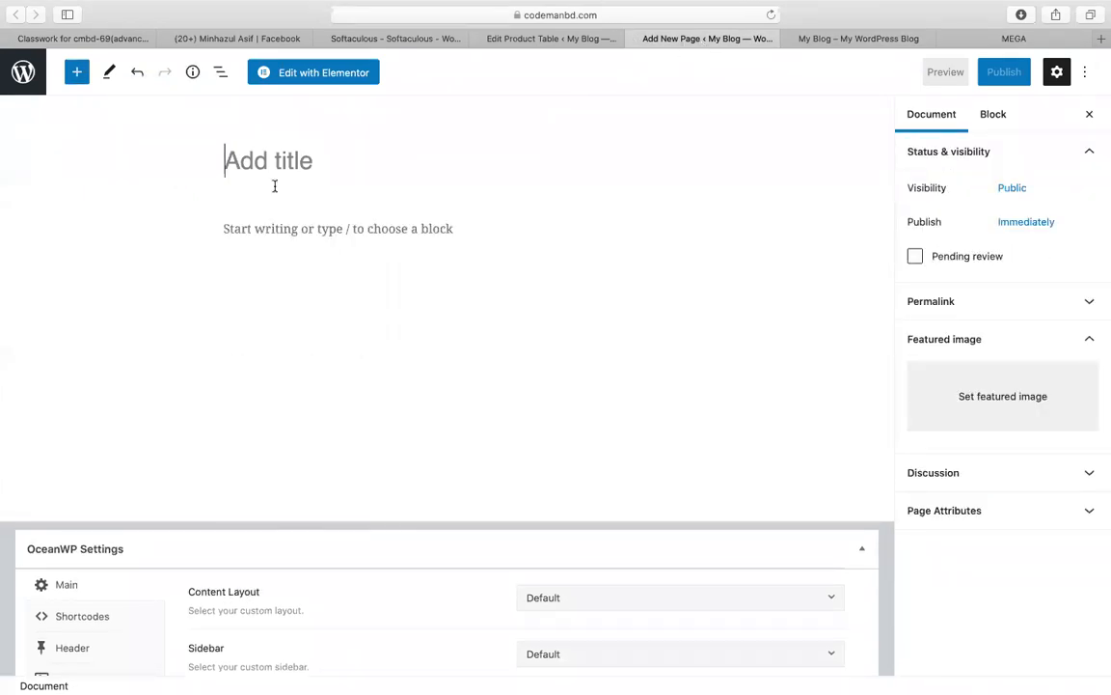
{"action": "type", "text": "home"}
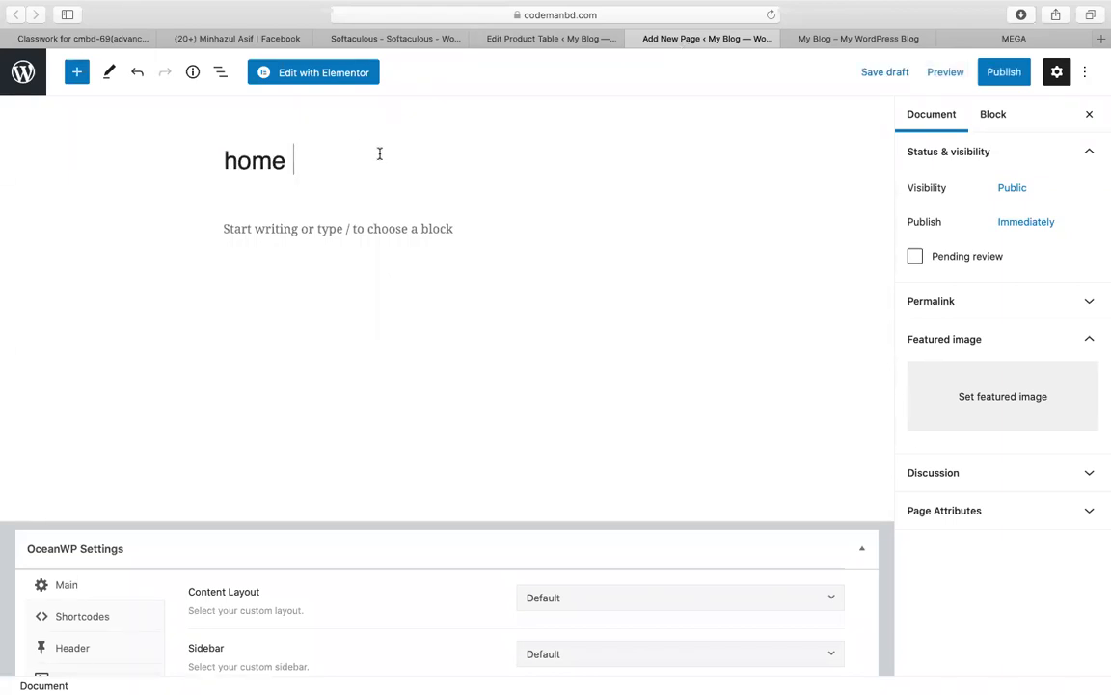
{"action": "left_click", "coordinate": [1003, 72]}
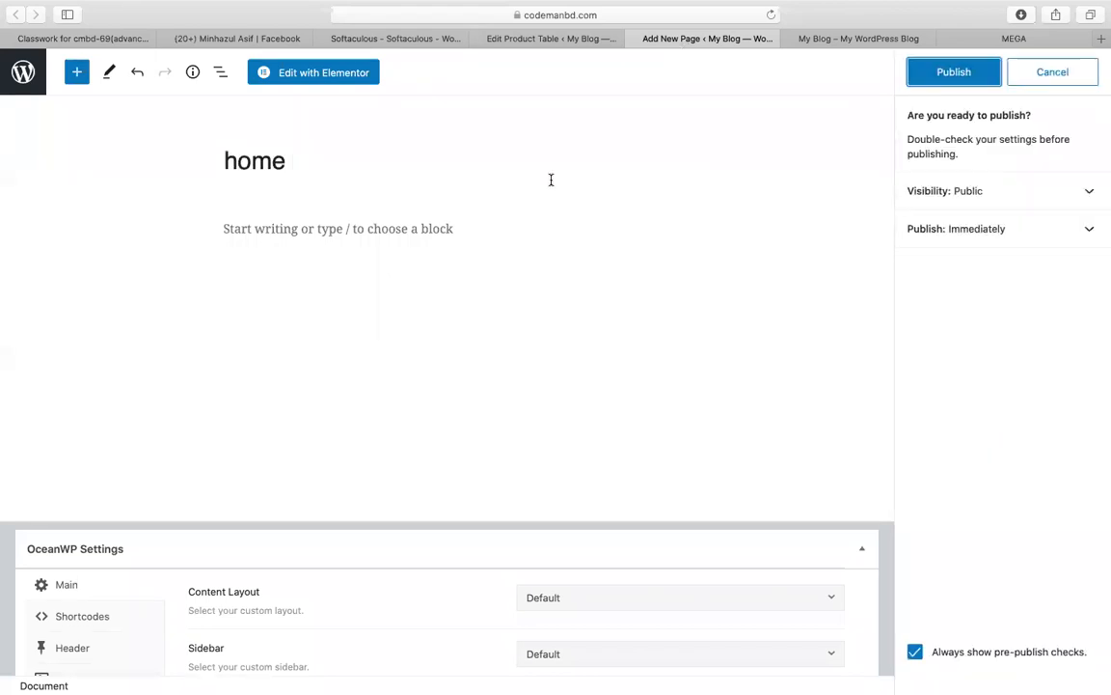
{"action": "left_click", "coordinate": [953, 72]}
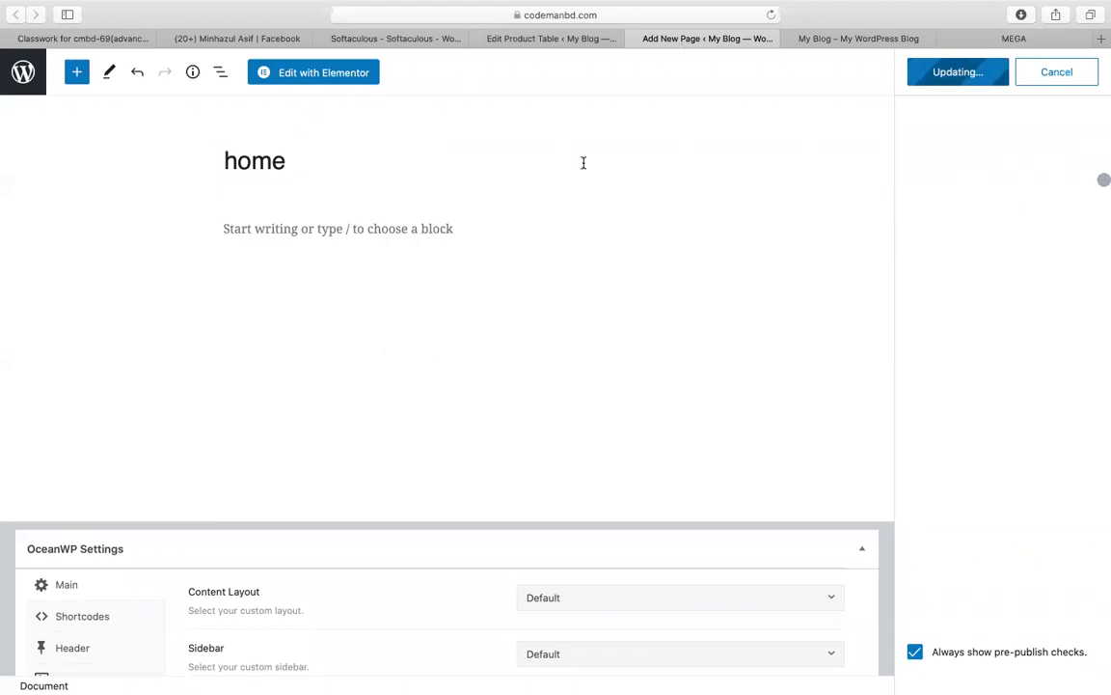
{"action": "left_click", "coordinate": [293, 73]}
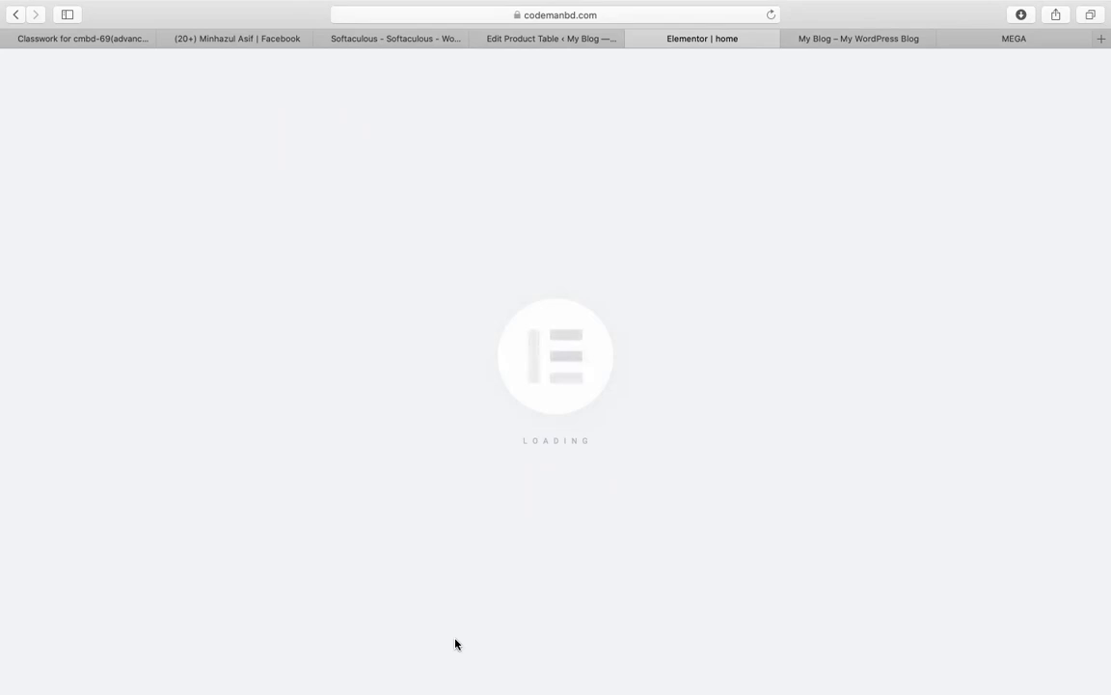
Step: Give up on the stuck Elementor home page, close the My Blog storefront tab, and go back
{"action": "mouse_move", "coordinate": [769, 7]}
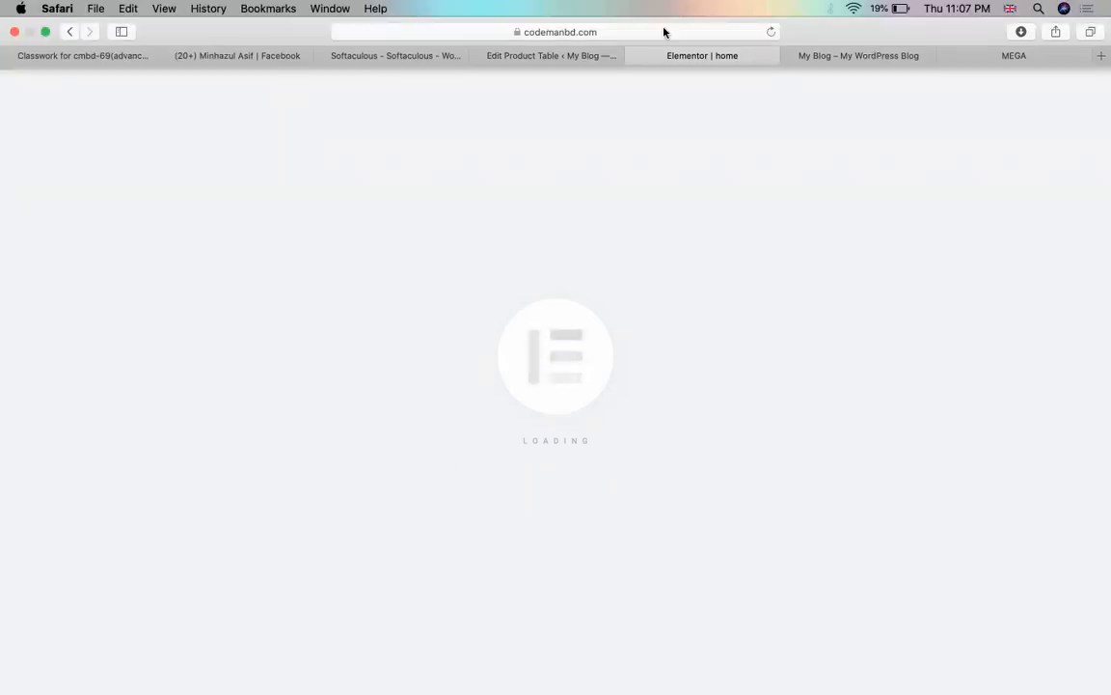
{"action": "left_click", "coordinate": [588, 58]}
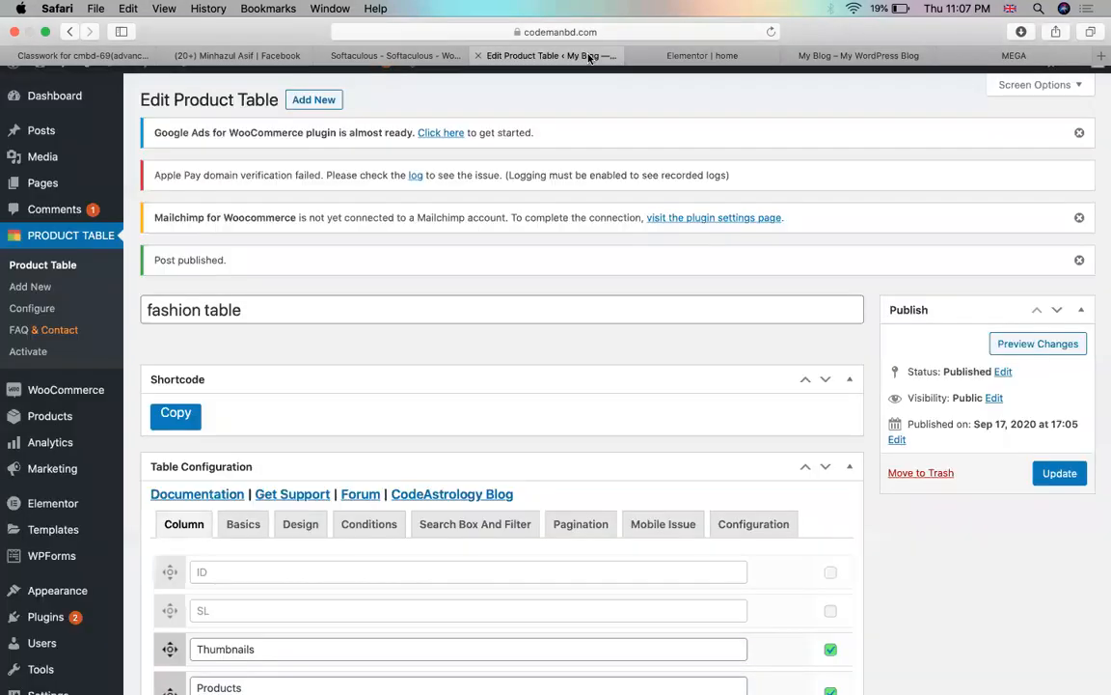
{"action": "left_click", "coordinate": [730, 64]}
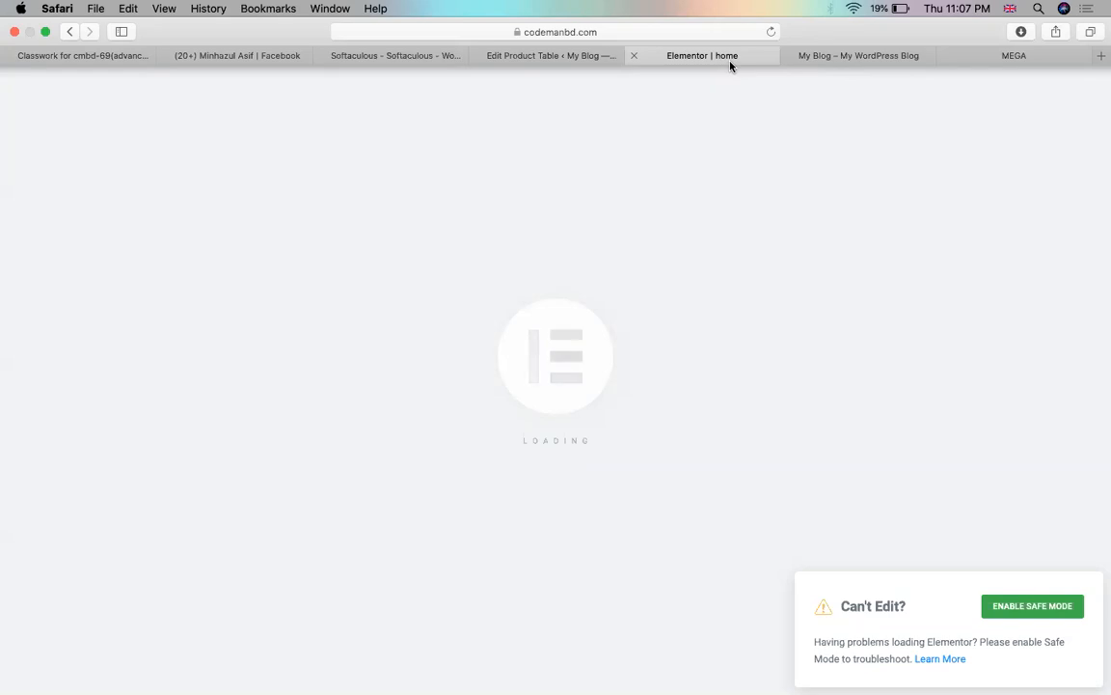
{"action": "left_click", "coordinate": [788, 56]}
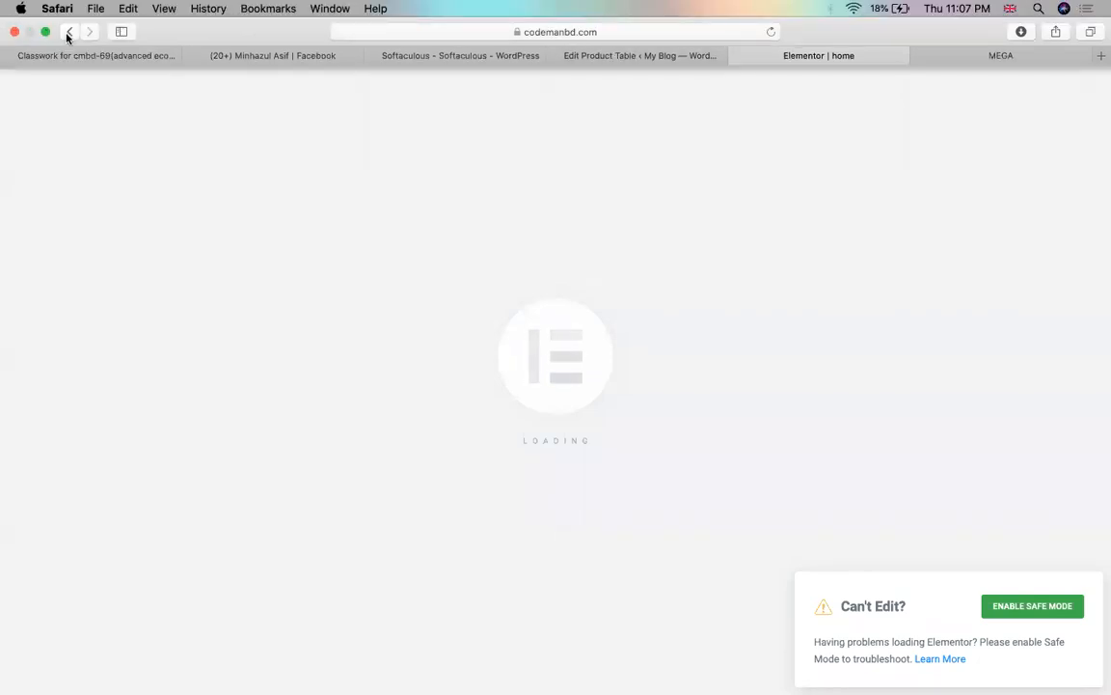
{"action": "left_click", "coordinate": [69, 33]}
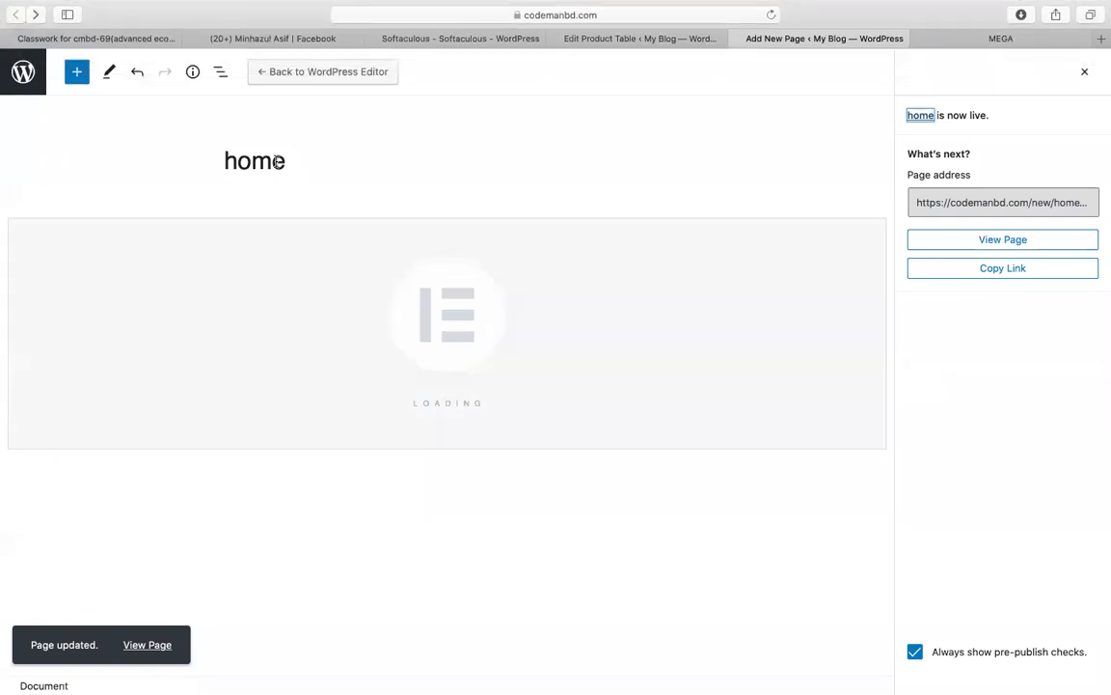
Step: Return the home page to the block editor, add a Shortcode block, and recopy the fashion table shortcode
{"action": "left_click", "coordinate": [332, 71]}
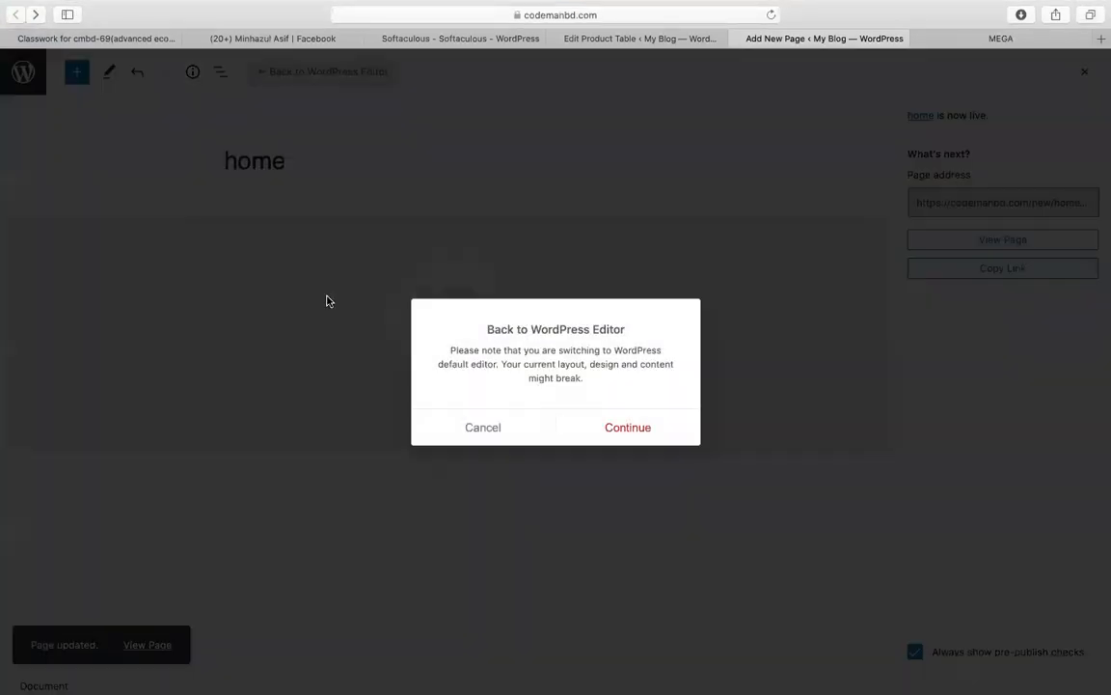
{"action": "left_click", "coordinate": [628, 437]}
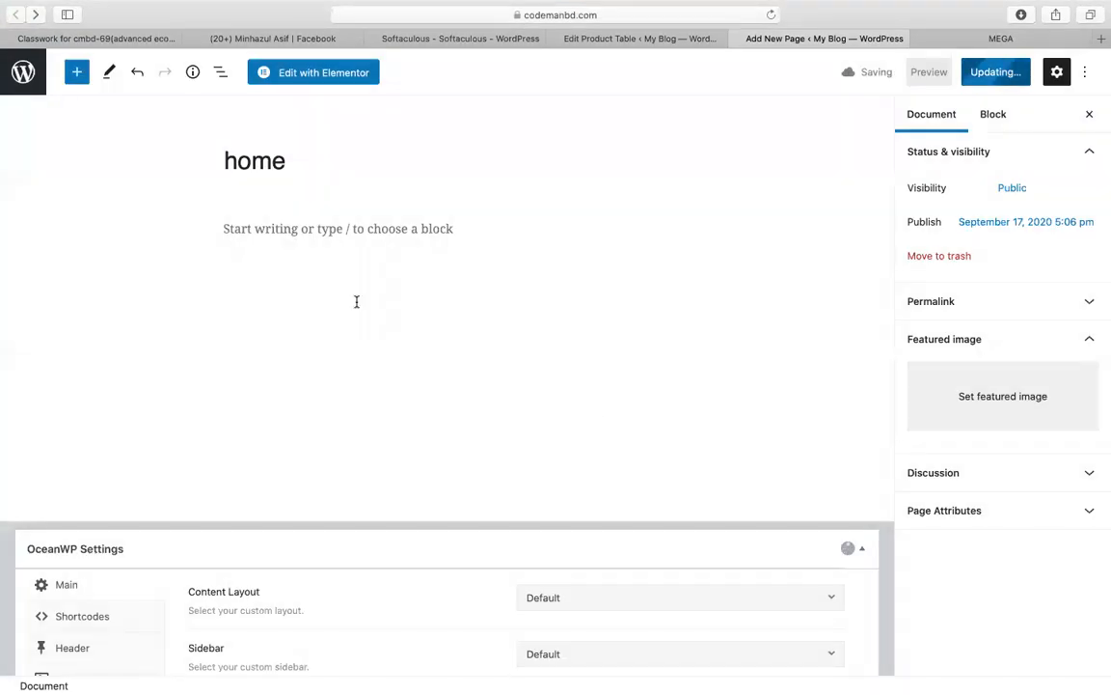
{"action": "left_click", "coordinate": [76, 71]}
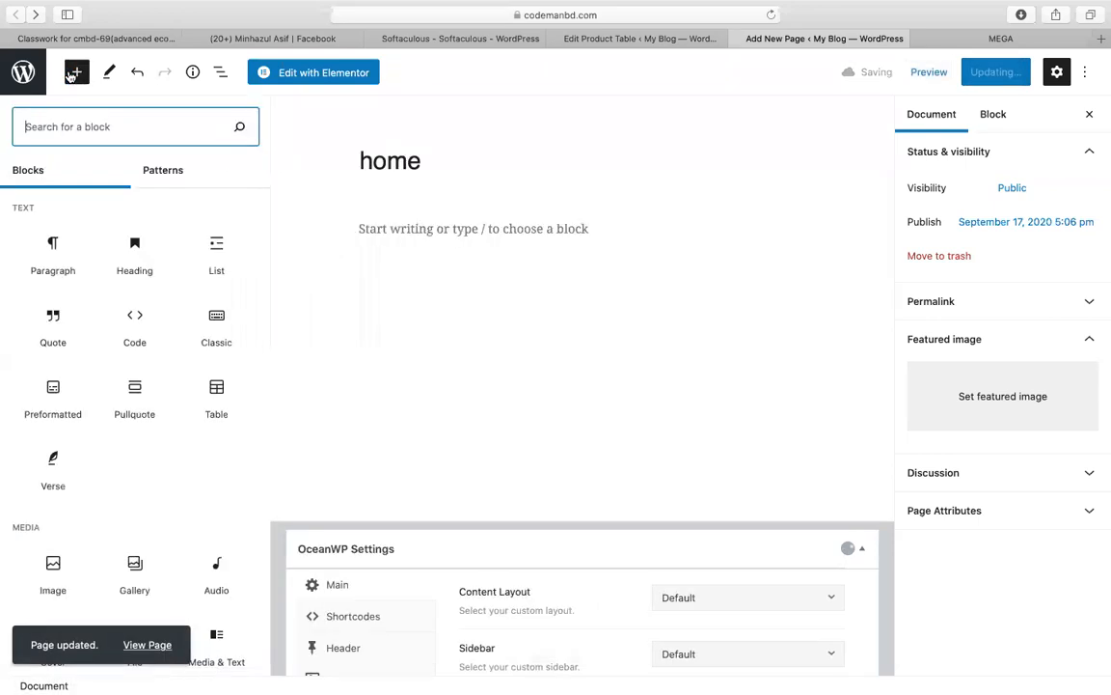
{"action": "type", "text": "sho"}
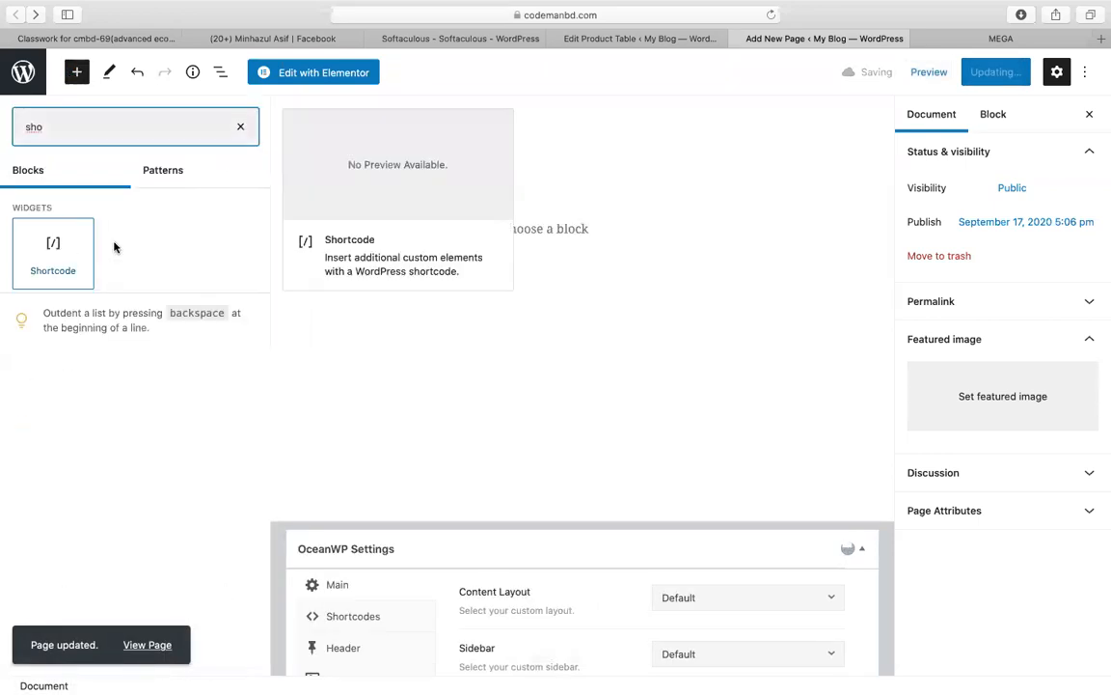
{"action": "left_click", "coordinate": [87, 241]}
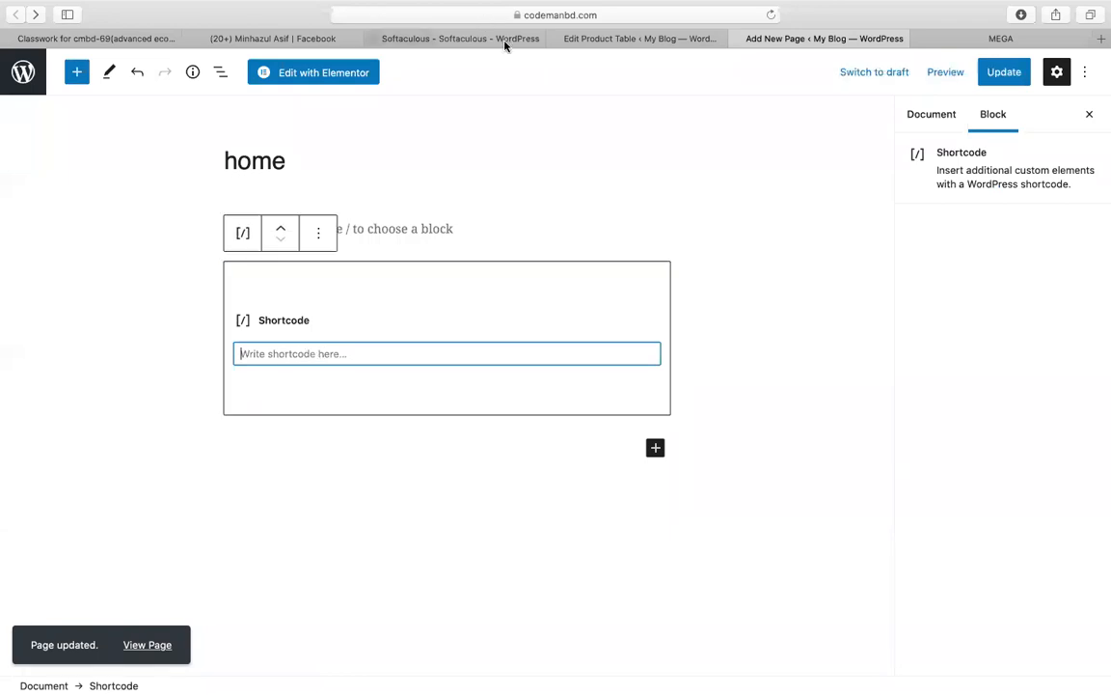
{"action": "left_click", "coordinate": [609, 38]}
{"action": "left_click", "coordinate": [175, 413]}
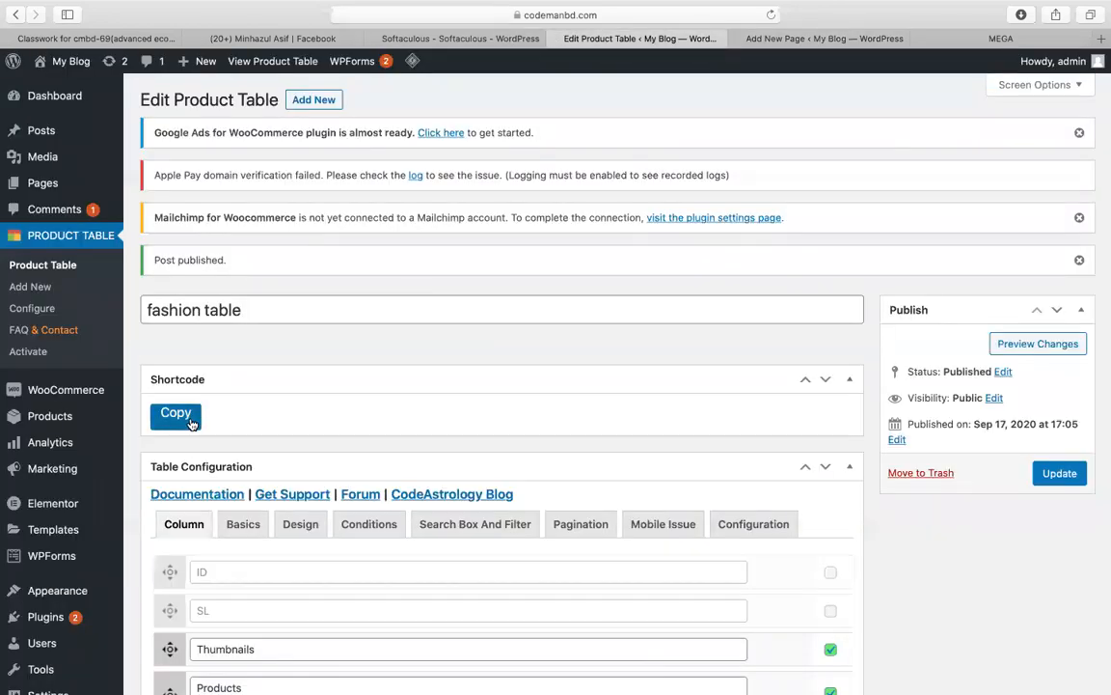
Step: Move the fashion table's Table Configuration and Shortcode boxes into the sidebar beneath Publish
{"action": "left_click", "coordinate": [748, 38]}
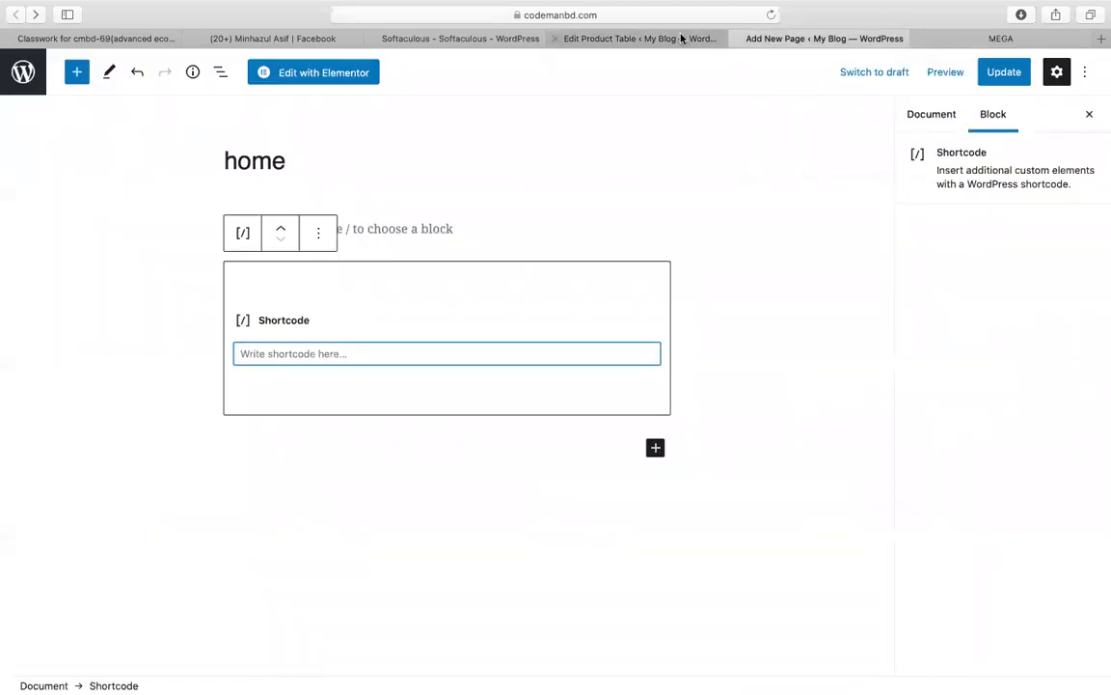
{"action": "left_click", "coordinate": [618, 38]}
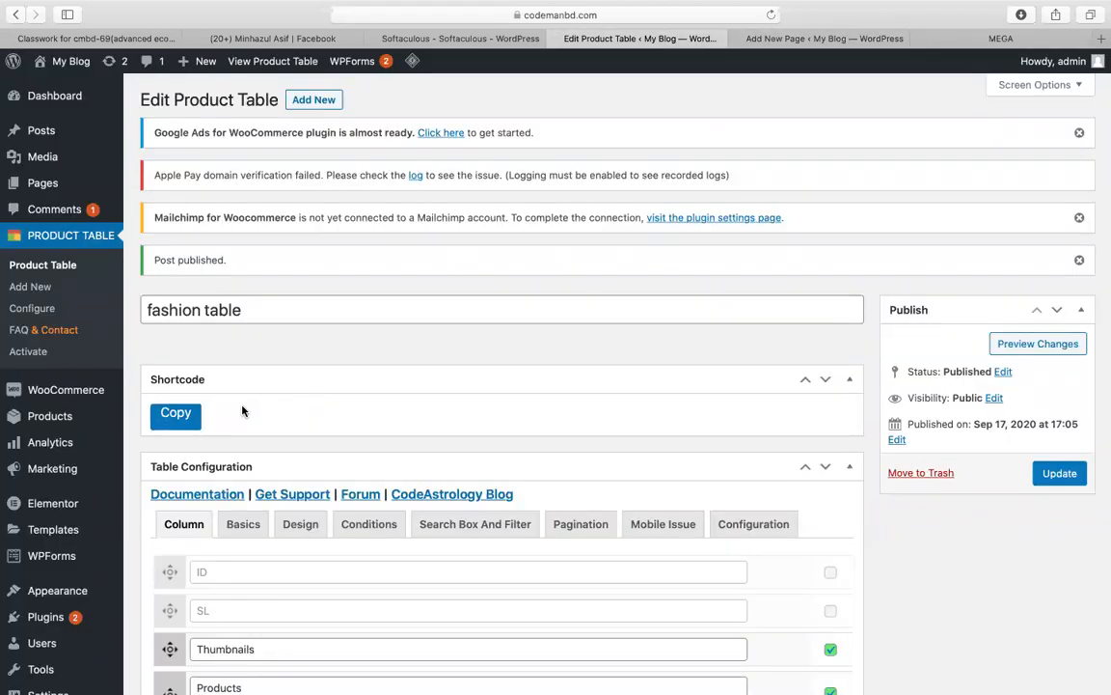
{"action": "left_click", "coordinate": [825, 383]}
{"action": "scroll", "coordinate": [764, 377], "scroll_direction": "up", "scroll_amount": 10}
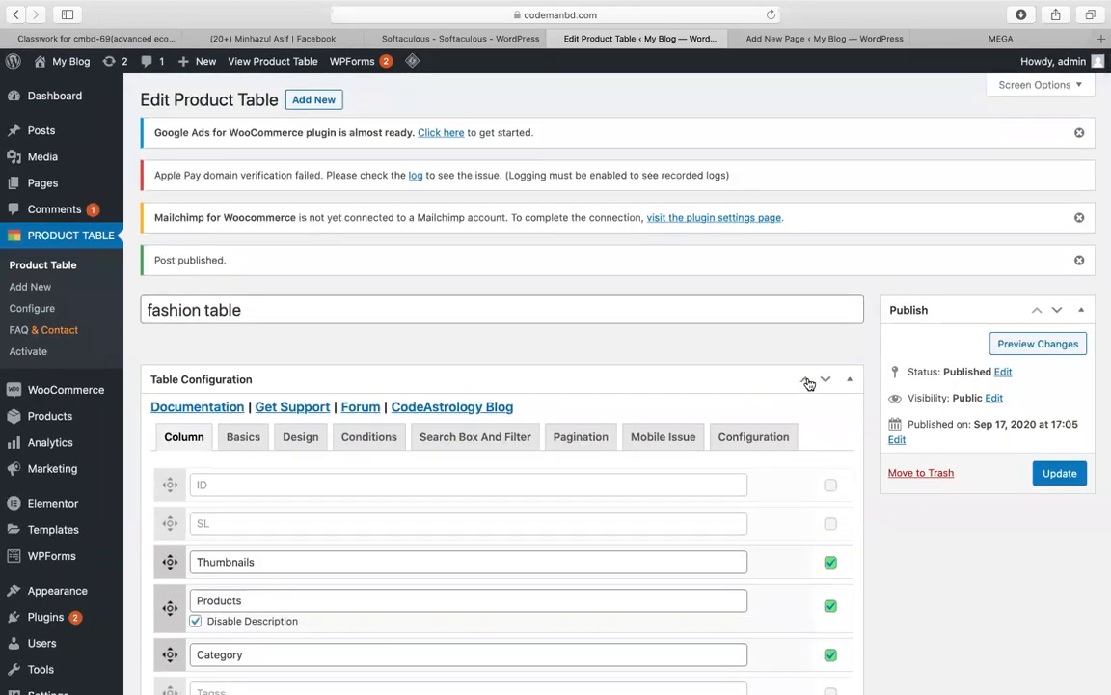
{"action": "left_click", "coordinate": [806, 382]}
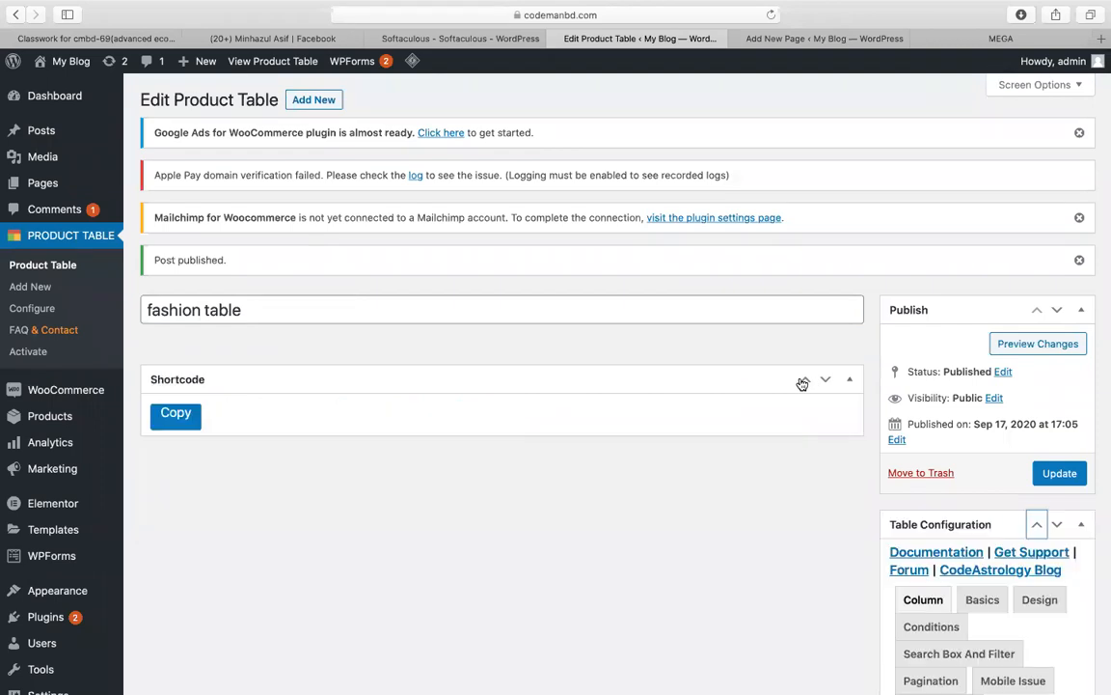
{"action": "left_click", "coordinate": [802, 384]}
{"action": "scroll", "coordinate": [799, 383], "scroll_direction": "up", "scroll_amount": 10}
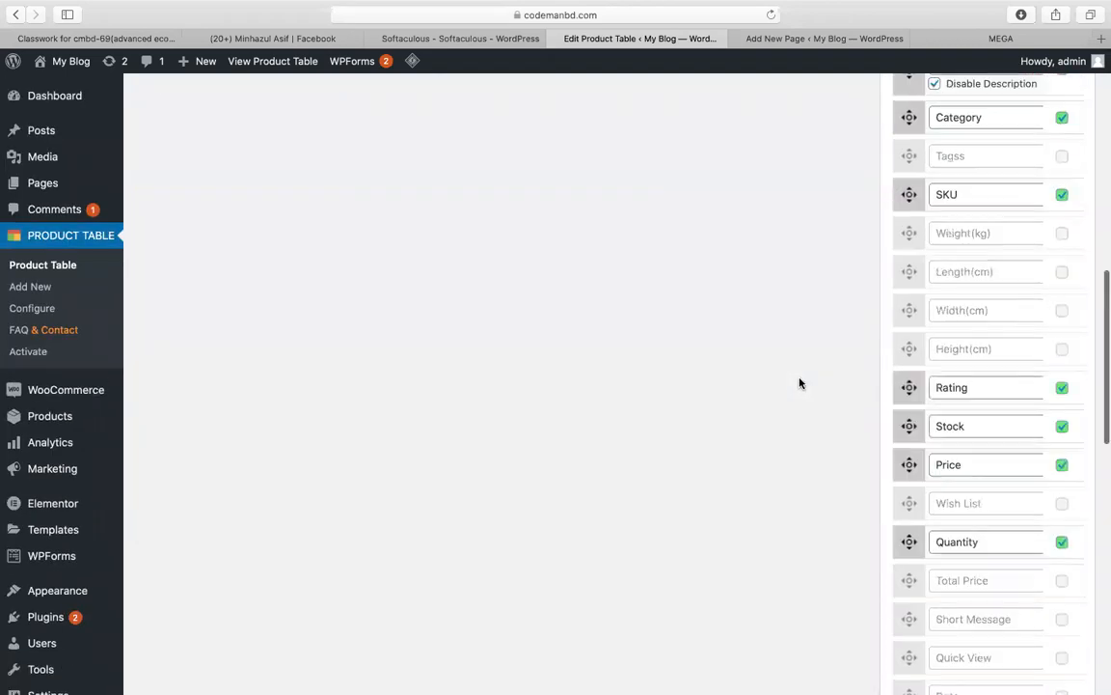
{"action": "scroll", "coordinate": [799, 383], "scroll_direction": "up", "scroll_amount": 5}
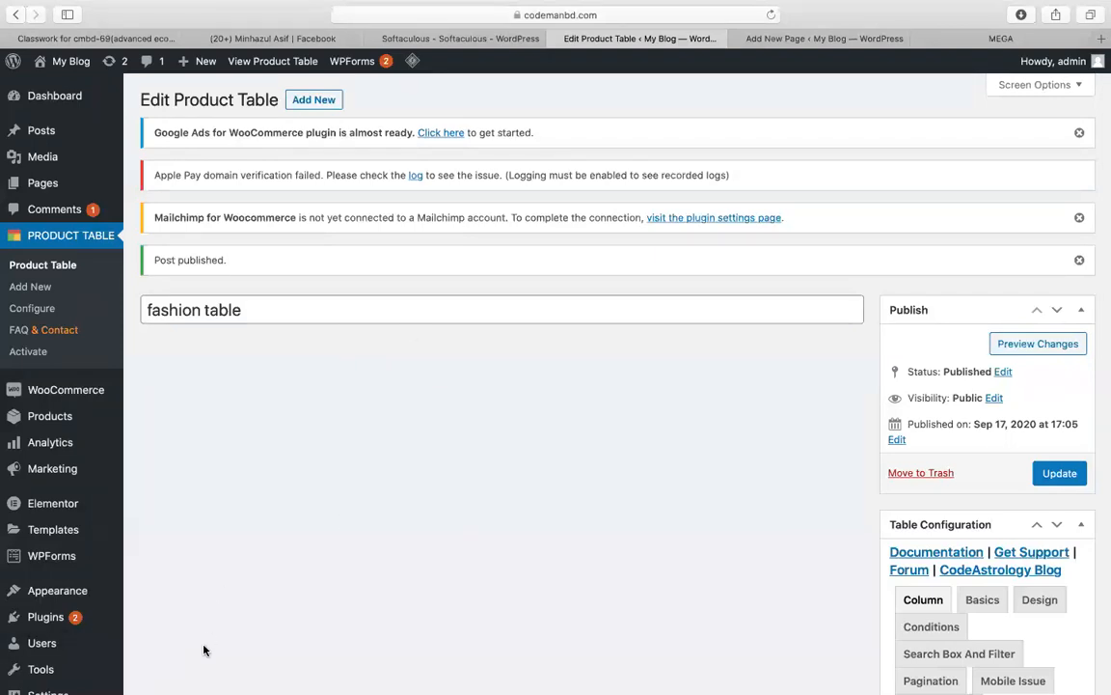
Step: Start a new product table and place a collapsed Table Configuration box in the main column
{"action": "left_click", "coordinate": [295, 100]}
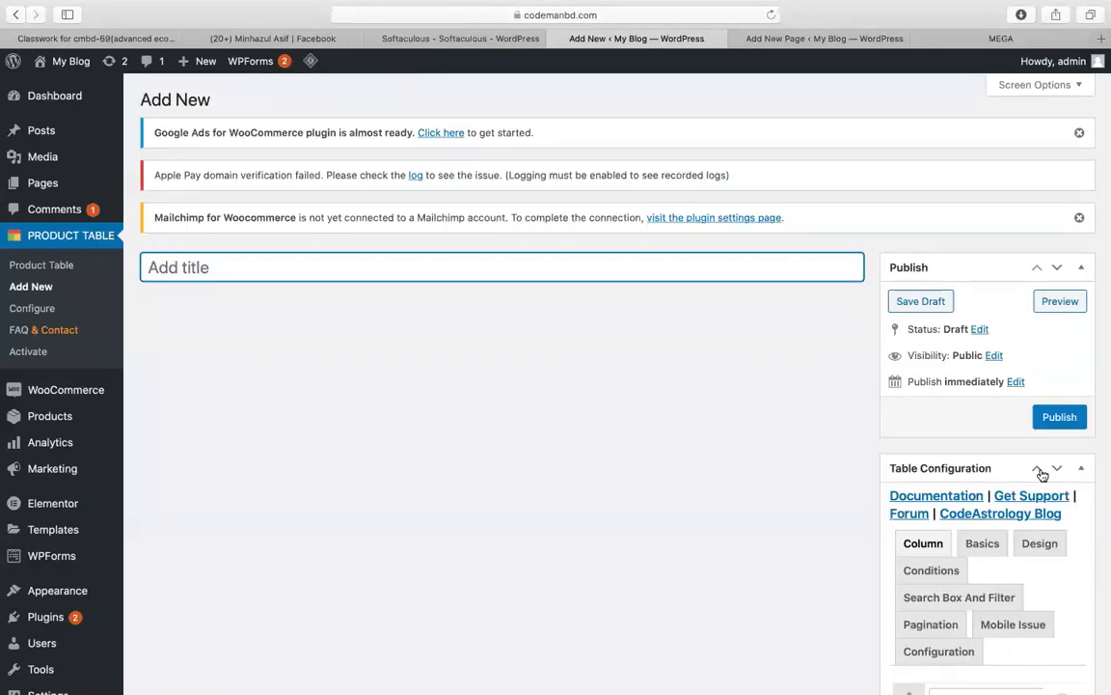
{"action": "left_click", "coordinate": [1039, 470]}
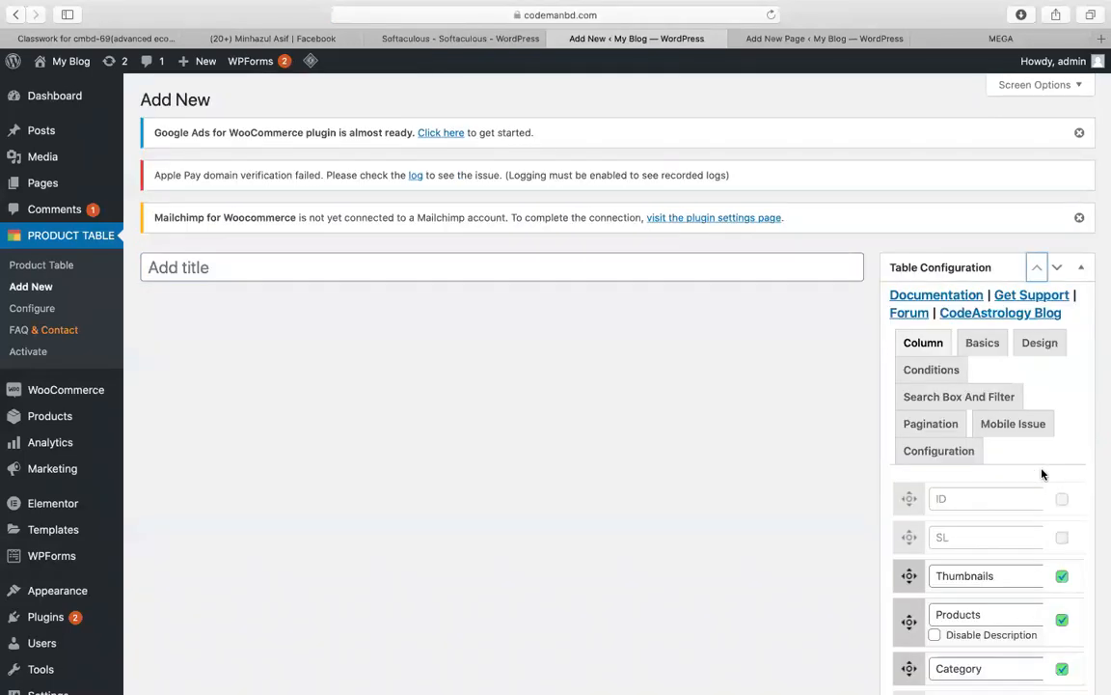
{"action": "left_click", "coordinate": [1079, 270]}
{"action": "left_click_drag", "start_coordinate": [915, 266], "coordinate": [504, 332]}
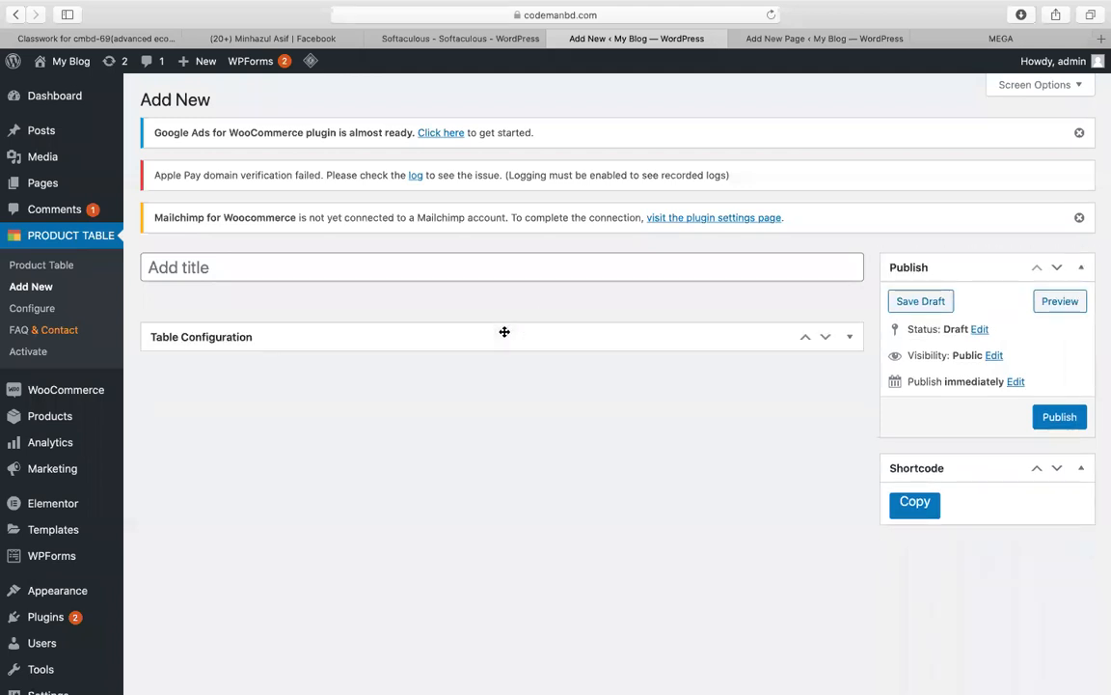
{"action": "left_click", "coordinate": [826, 339]}
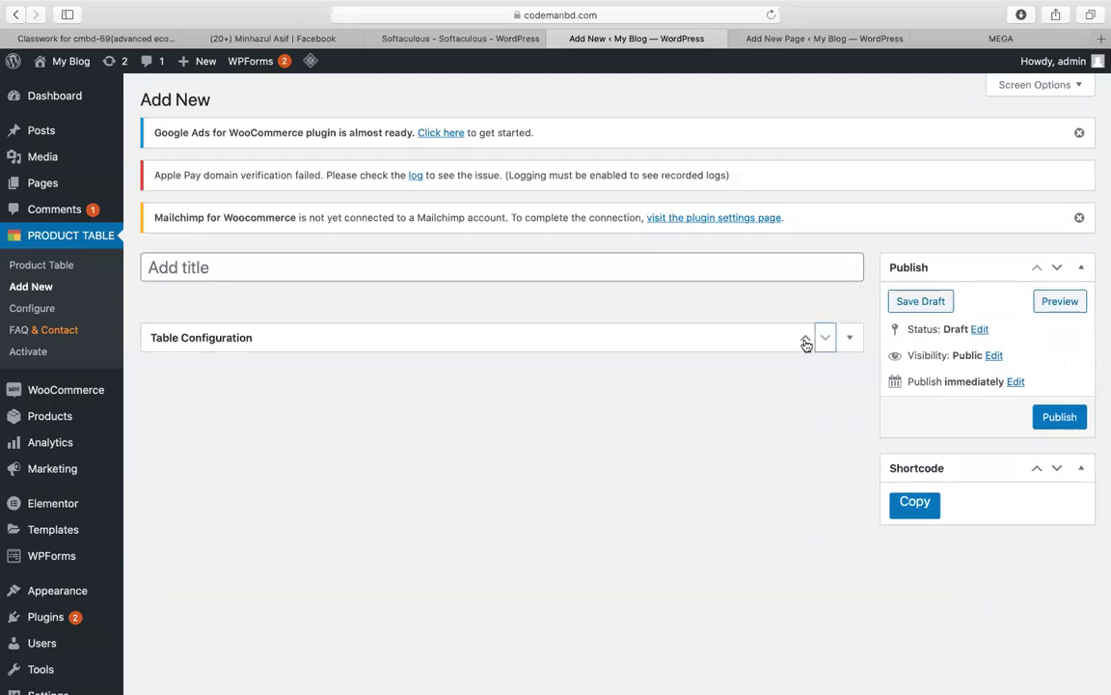
{"action": "left_click", "coordinate": [806, 343]}
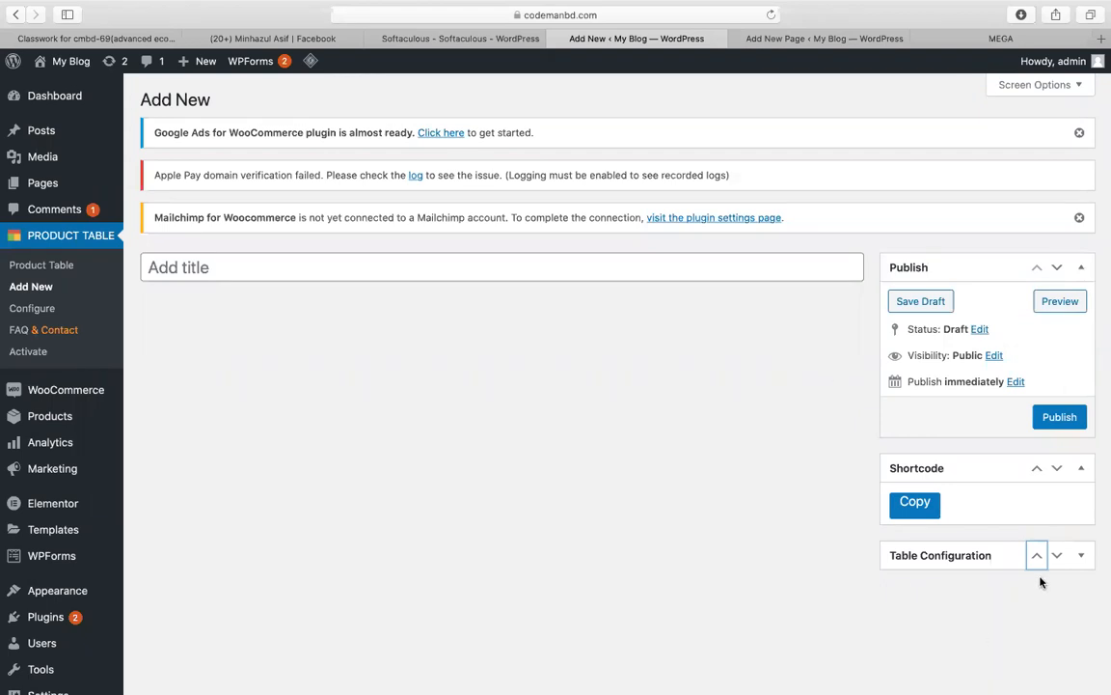
{"action": "left_click_drag", "start_coordinate": [951, 557], "coordinate": [432, 445]}
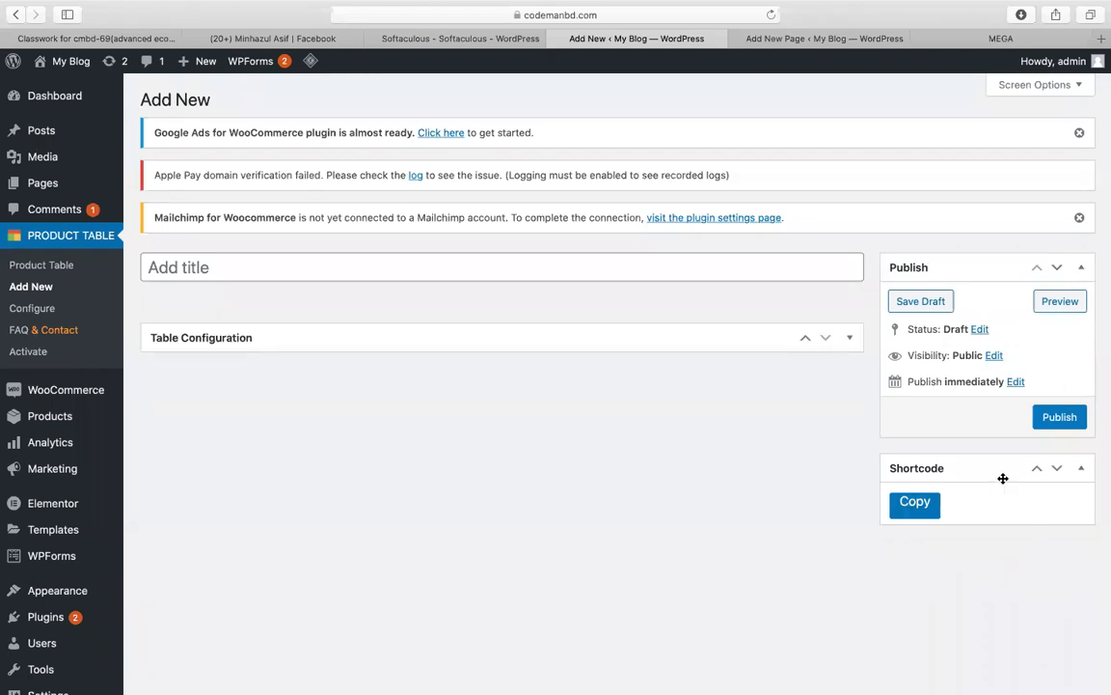
Step: Move the Shortcode box above Publish and copy the new table's shortcode
{"action": "left_click", "coordinate": [1039, 470]}
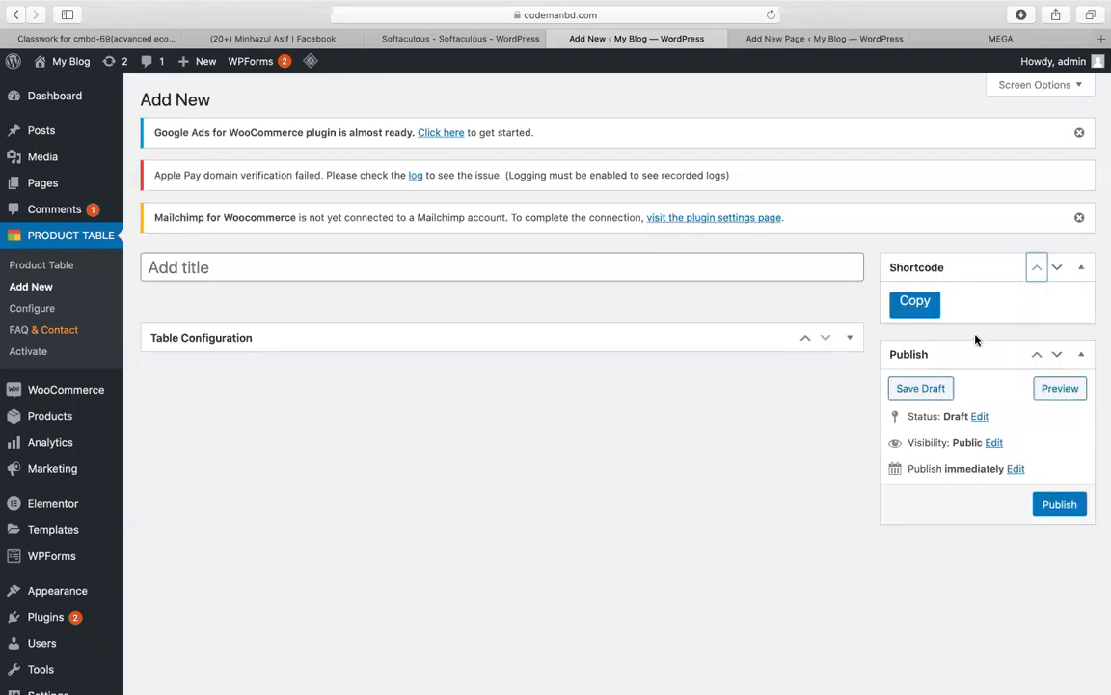
{"action": "left_click_drag", "start_coordinate": [926, 272], "coordinate": [292, 295]}
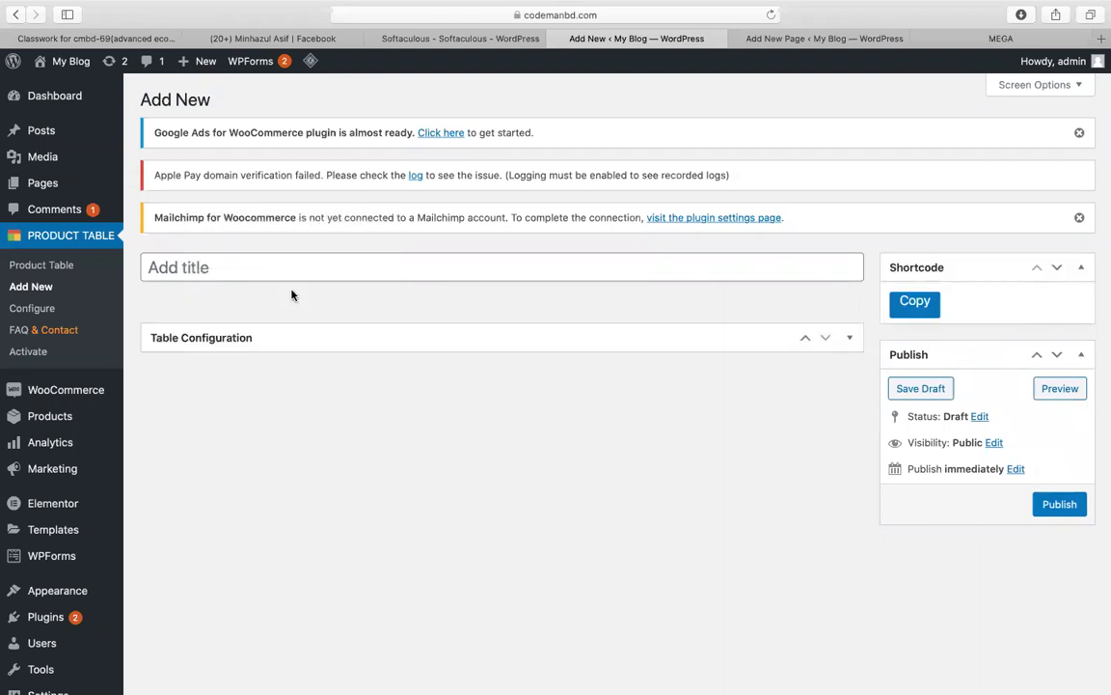
{"action": "left_click", "coordinate": [921, 314]}
{"action": "left_click", "coordinate": [1082, 268]}
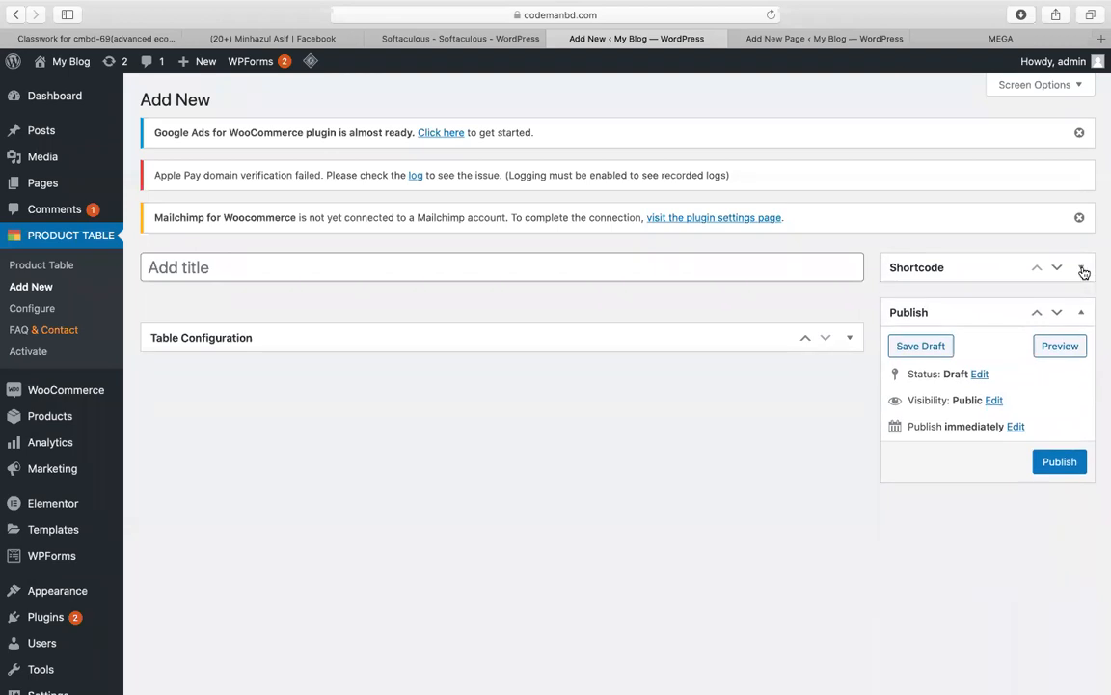
{"action": "left_click", "coordinate": [1082, 270]}
{"action": "left_click", "coordinate": [1056, 270]}
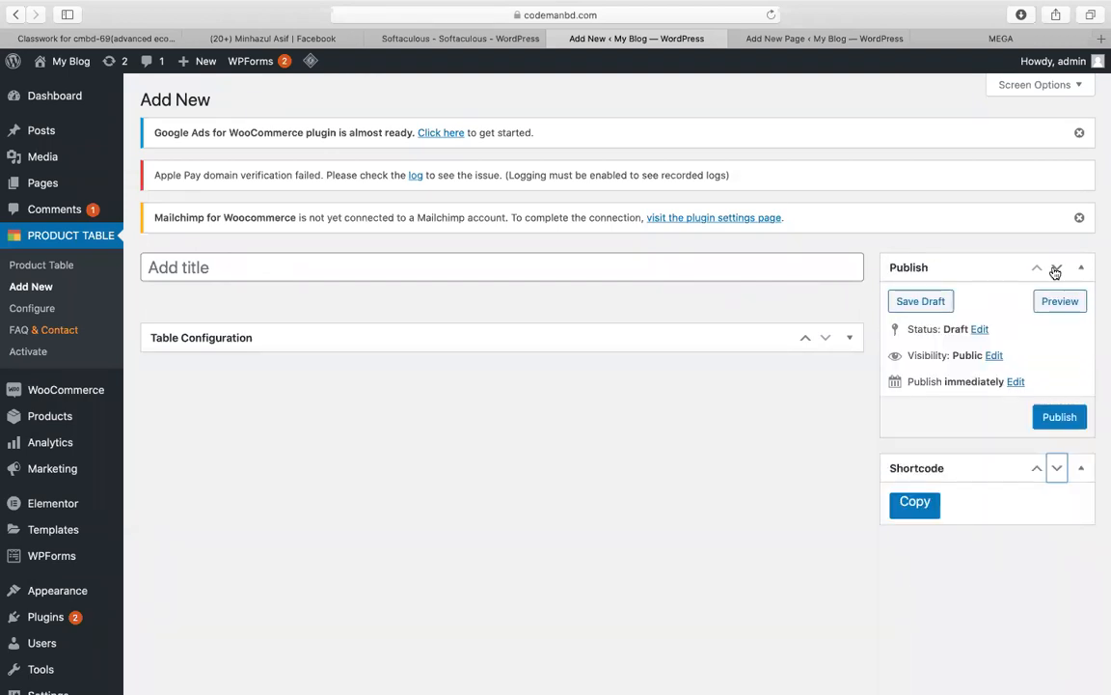
{"action": "left_click", "coordinate": [1056, 272]}
{"action": "left_click_drag", "start_coordinate": [942, 269], "coordinate": [441, 265]}
{"action": "left_click", "coordinate": [913, 305]}
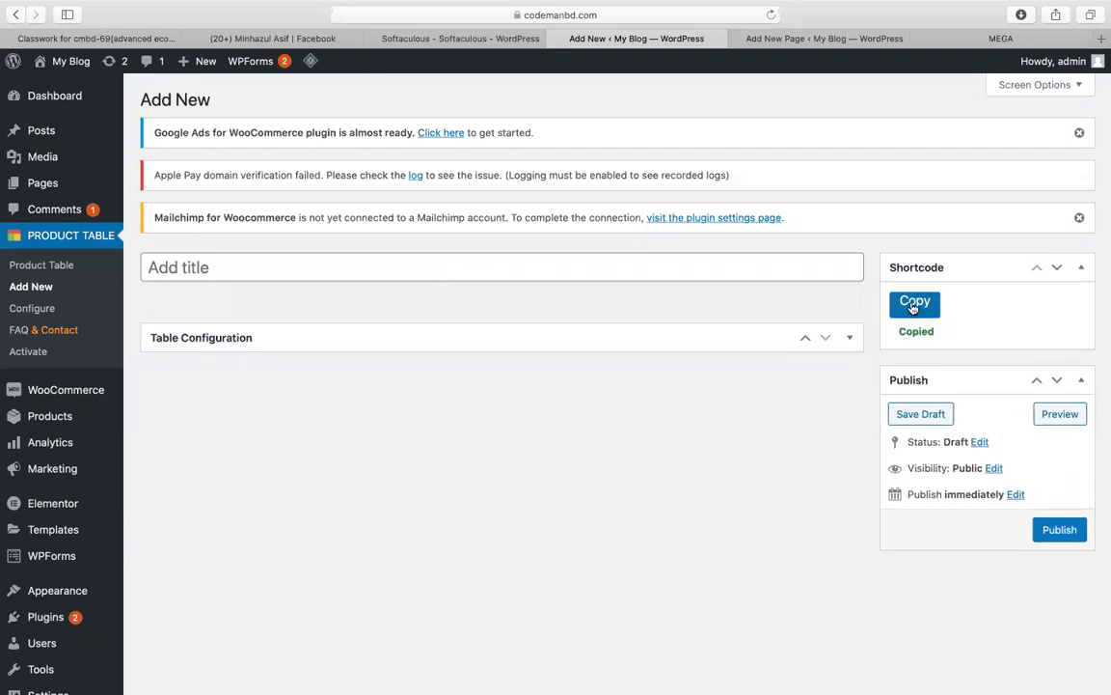
Step: Glance at the home page editor, then return to the new product table before leaving for MEGA
{"action": "left_click", "coordinate": [799, 40]}
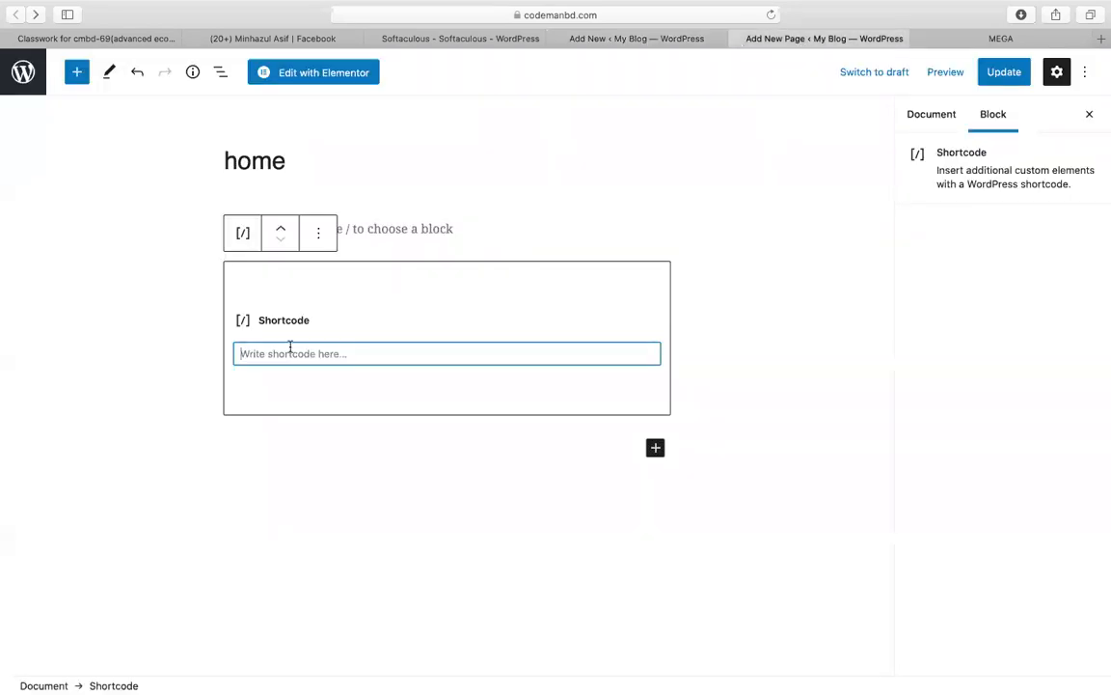
{"action": "left_click", "coordinate": [578, 40]}
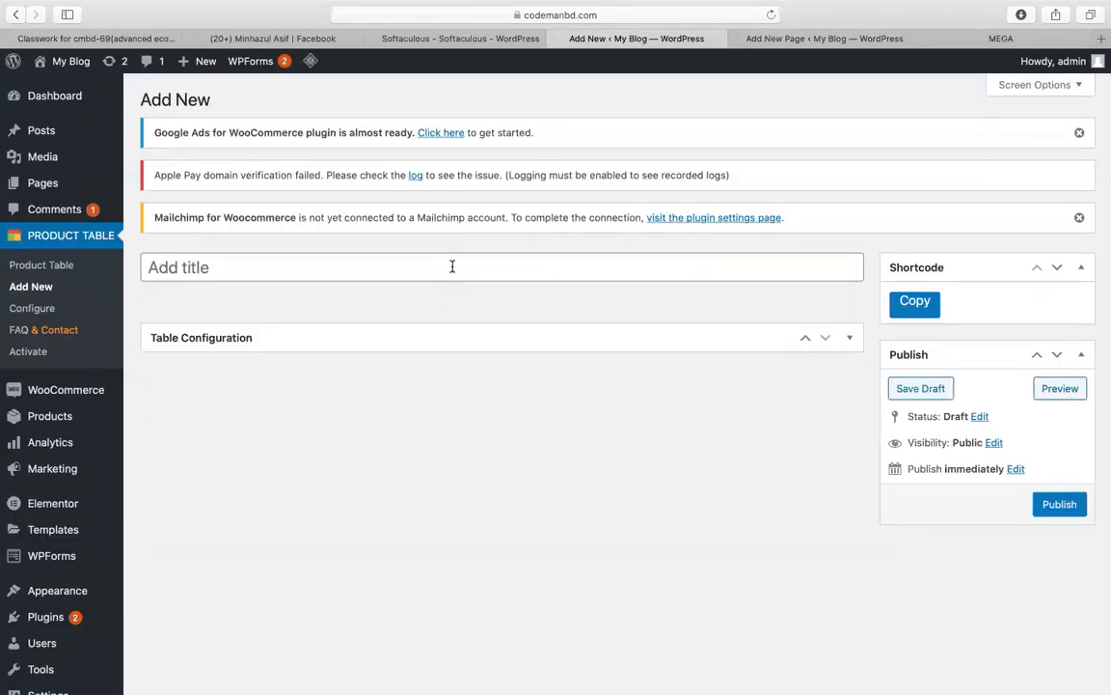
{"action": "left_click", "coordinate": [989, 39]}
Step: Check the woo-product-table-pro zips in MEGA, then go to WordPress's Installed Plugins page
{"action": "left_click", "coordinate": [600, 30]}
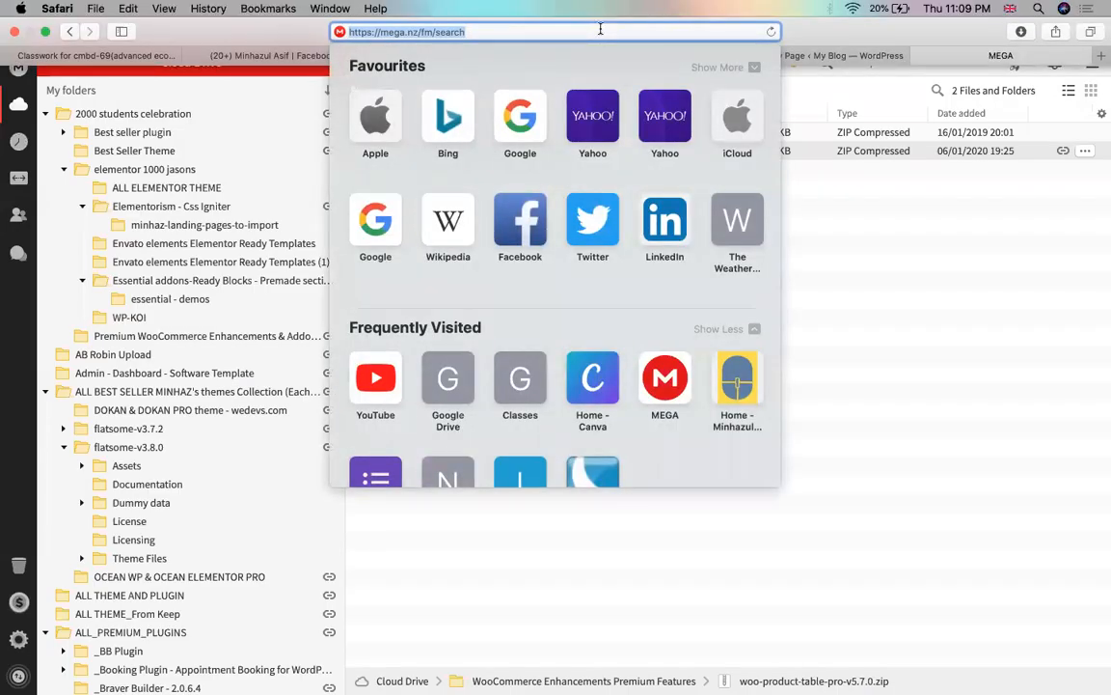
{"action": "left_click", "coordinate": [911, 307]}
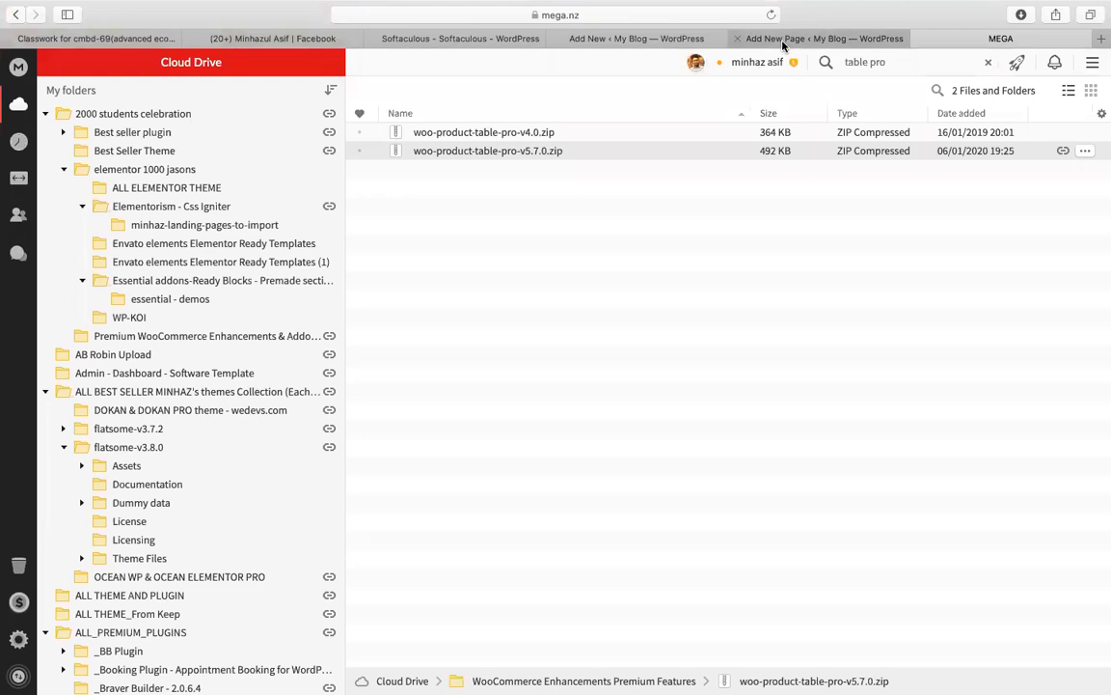
{"action": "left_click", "coordinate": [731, 39]}
{"action": "left_click", "coordinate": [628, 38]}
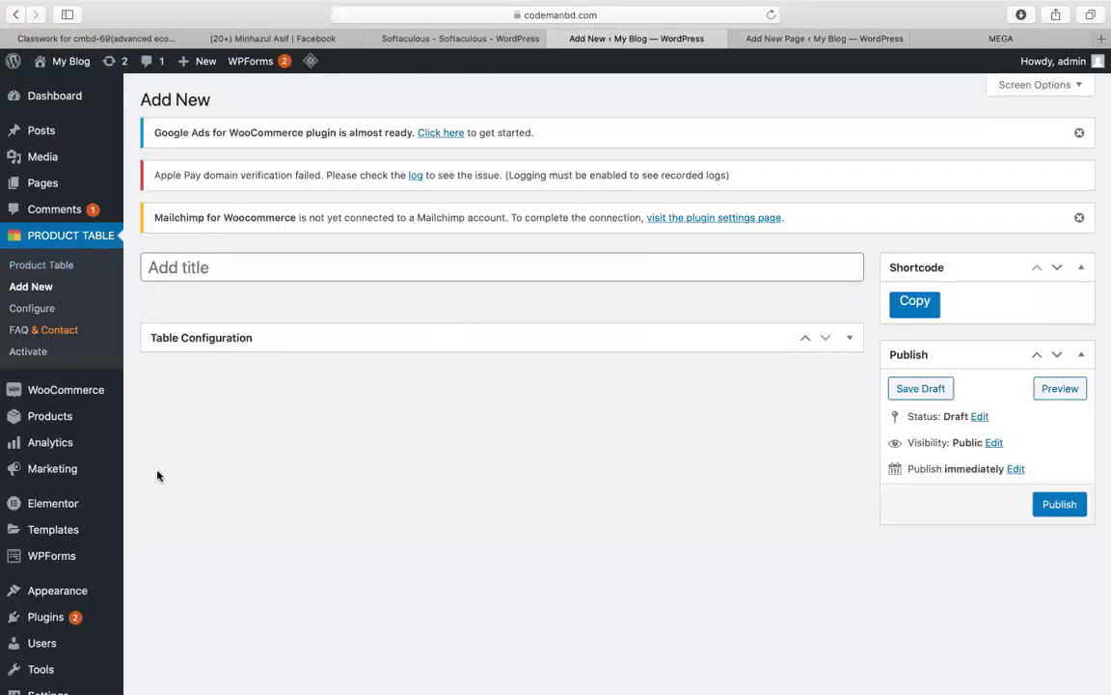
{"action": "scroll", "coordinate": [134, 505], "scroll_direction": "down", "scroll_amount": 3}
{"action": "mouse_move", "coordinate": [106, 507]}
{"action": "left_click", "coordinate": [185, 516]}
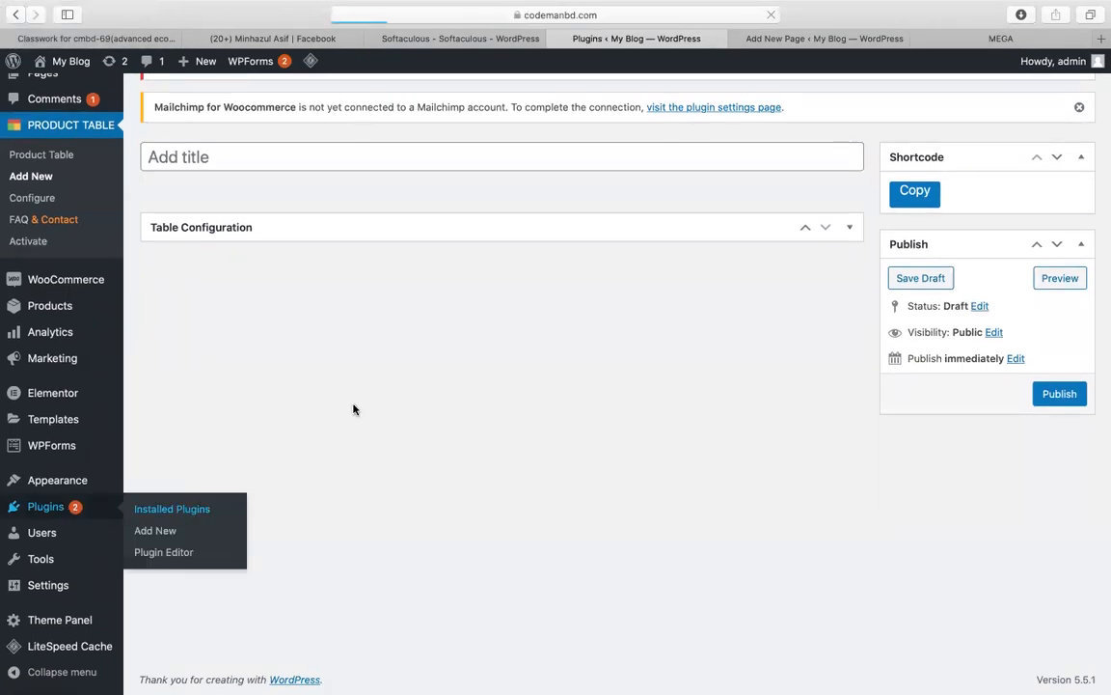
Step: Deactivate WOO Product Table Pro and delete it, confirming the deletion
{"action": "scroll", "coordinate": [353, 409], "scroll_direction": "down", "scroll_amount": 10}
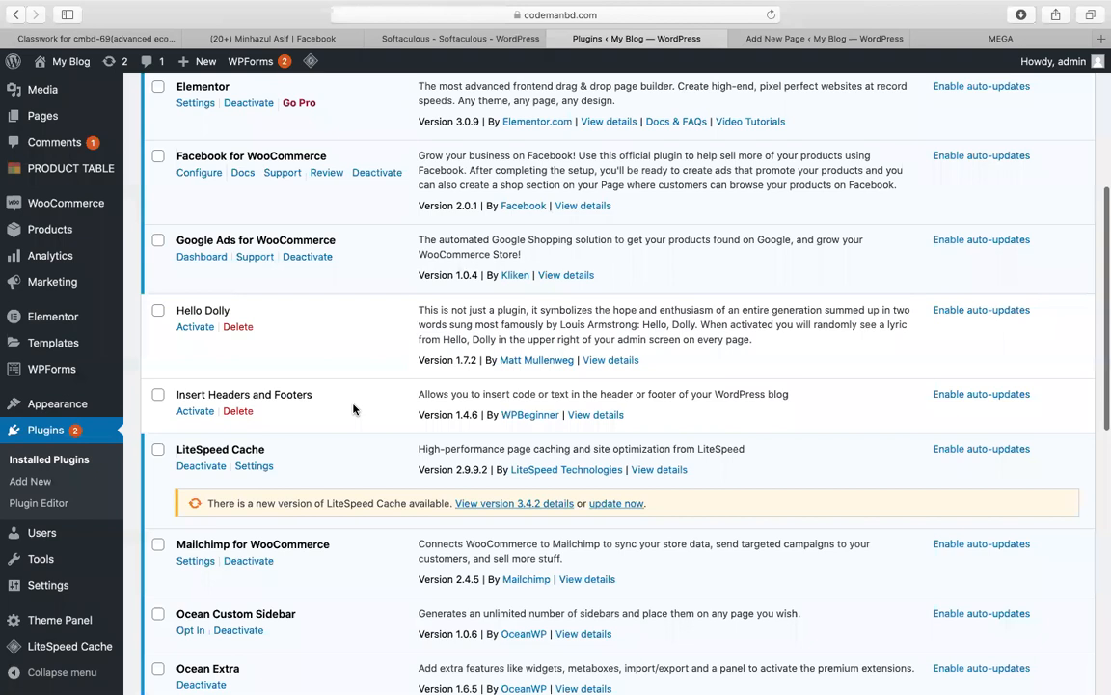
{"action": "scroll", "coordinate": [353, 409], "scroll_direction": "up", "scroll_amount": 1}
{"action": "scroll", "coordinate": [353, 409], "scroll_direction": "up", "scroll_amount": 1}
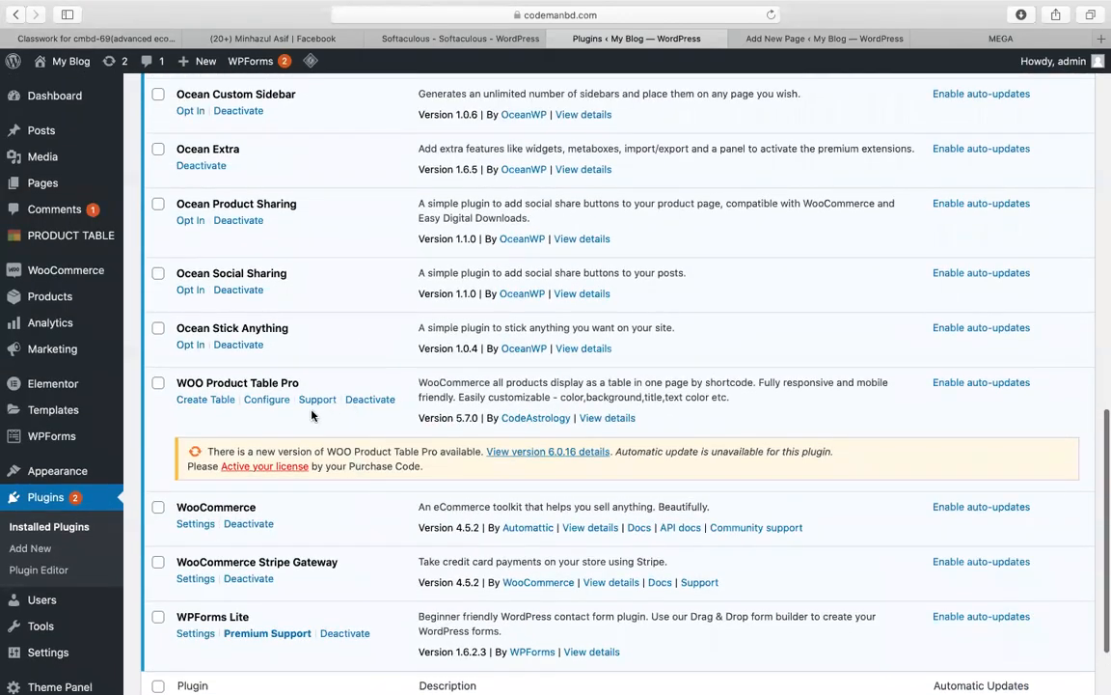
{"action": "left_click", "coordinate": [385, 402]}
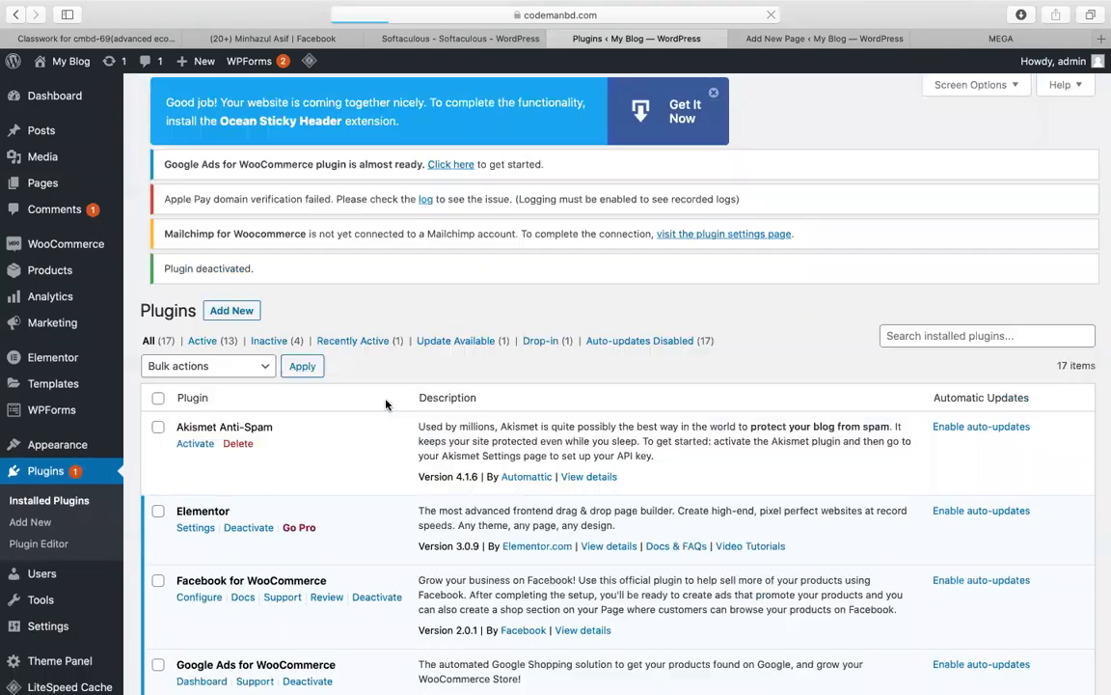
{"action": "scroll", "coordinate": [376, 537], "scroll_direction": "down", "scroll_amount": 15}
{"action": "scroll", "coordinate": [375, 538], "scroll_direction": "up", "scroll_amount": 3}
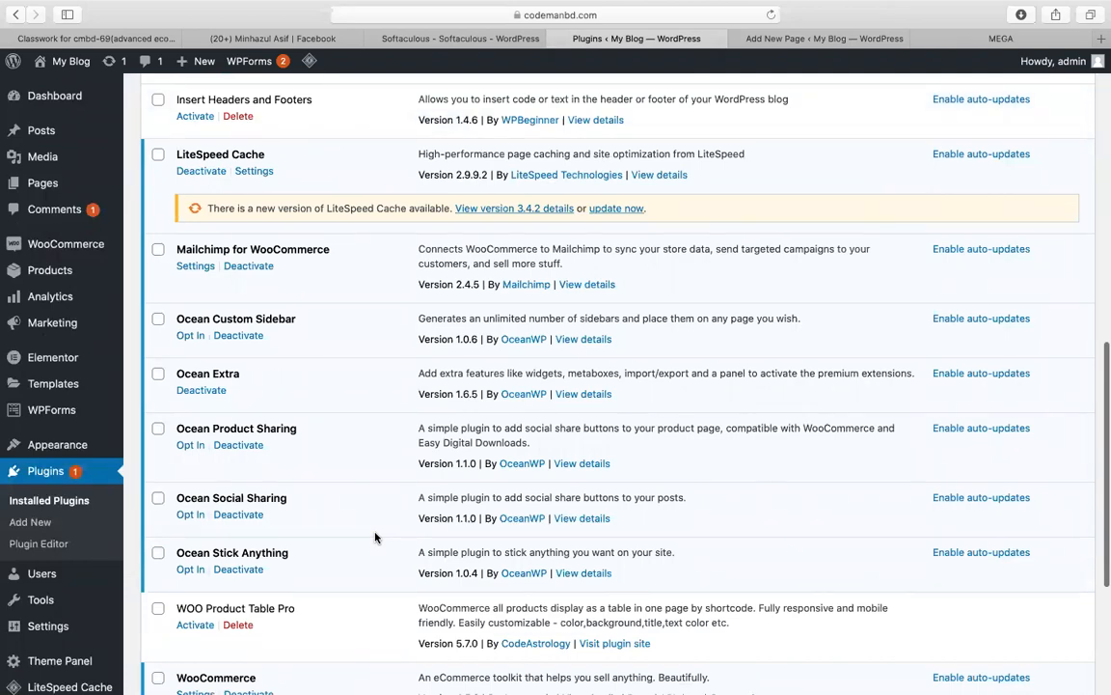
{"action": "left_click", "coordinate": [237, 624]}
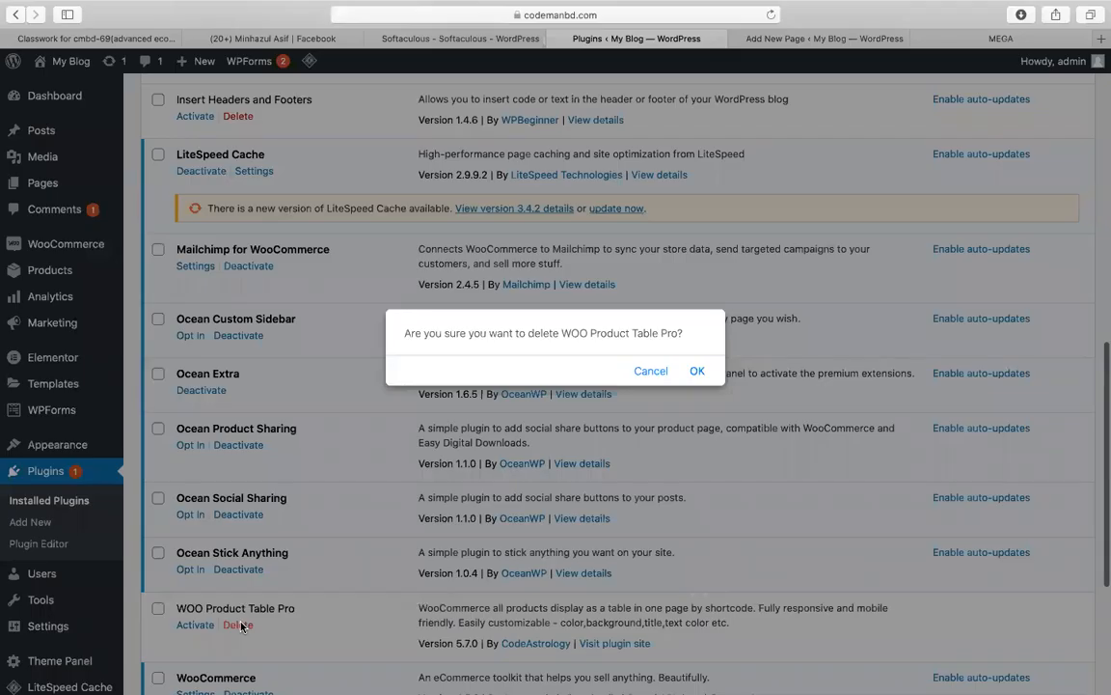
{"action": "left_click", "coordinate": [700, 371]}
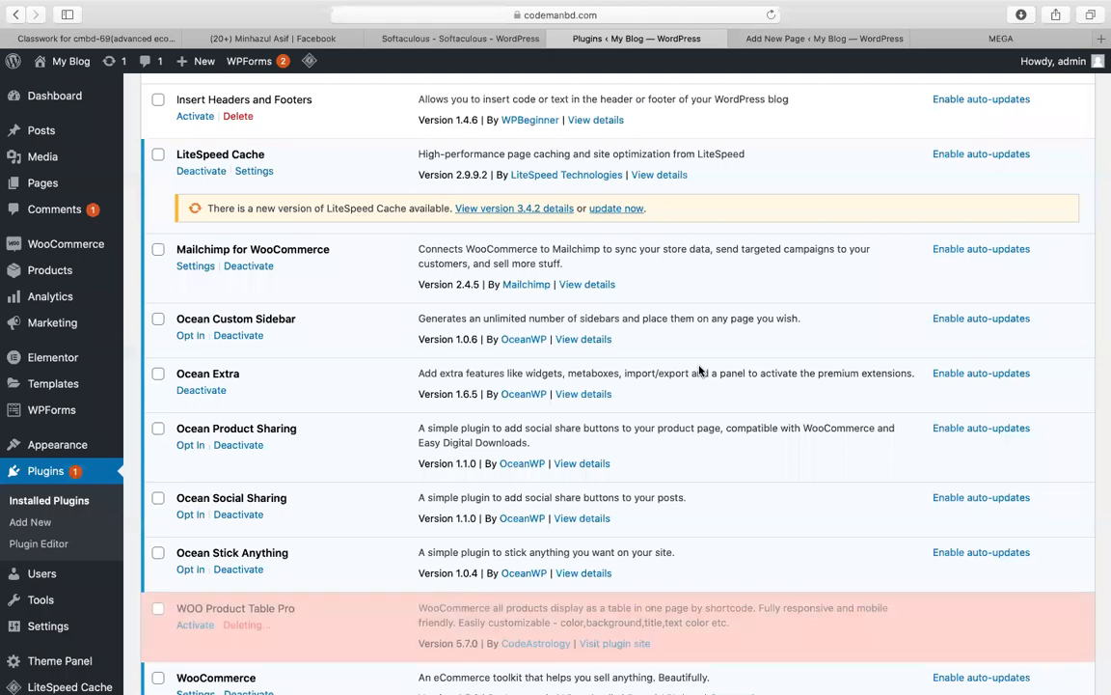
Step: Open Add Plugins and bring up the options for woo-product-table-pro-v4.0.zip in MEGA
{"action": "scroll", "coordinate": [481, 315], "scroll_direction": "up", "scroll_amount": 10}
{"action": "left_click", "coordinate": [224, 100]}
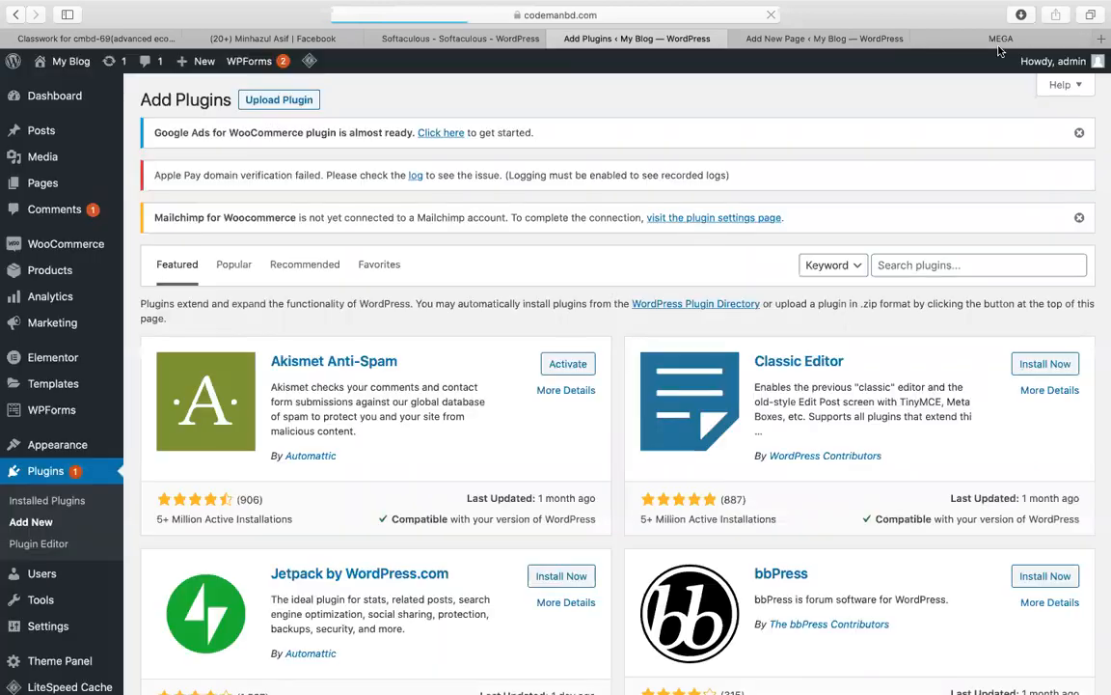
{"action": "left_click", "coordinate": [1000, 39]}
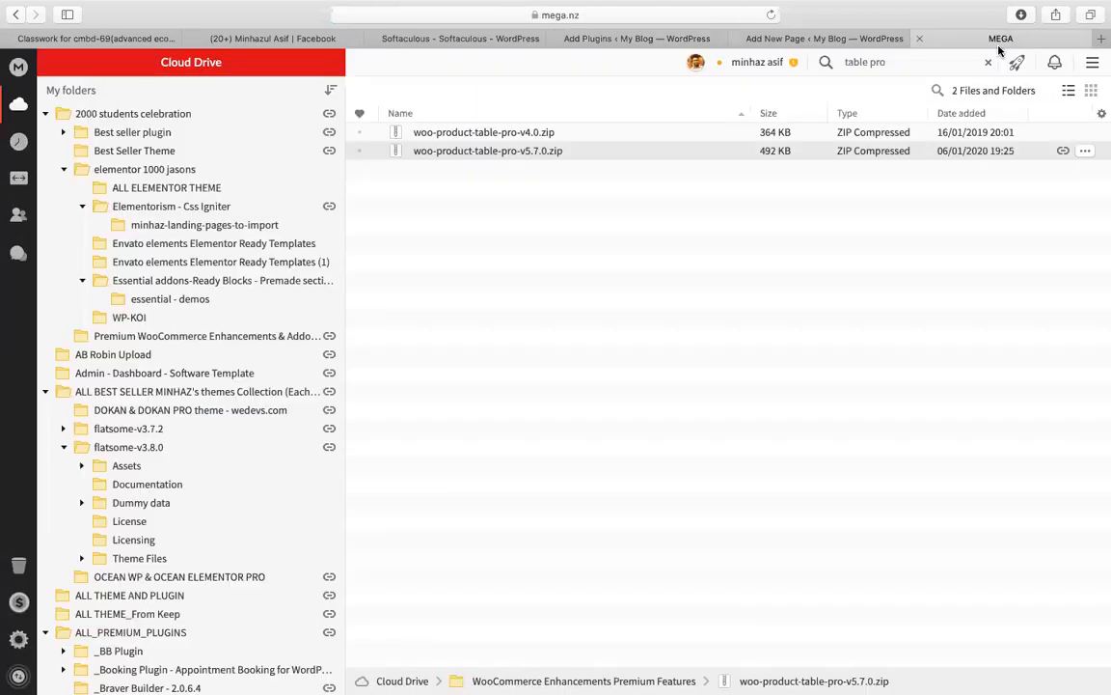
{"action": "right_click", "coordinate": [540, 135]}
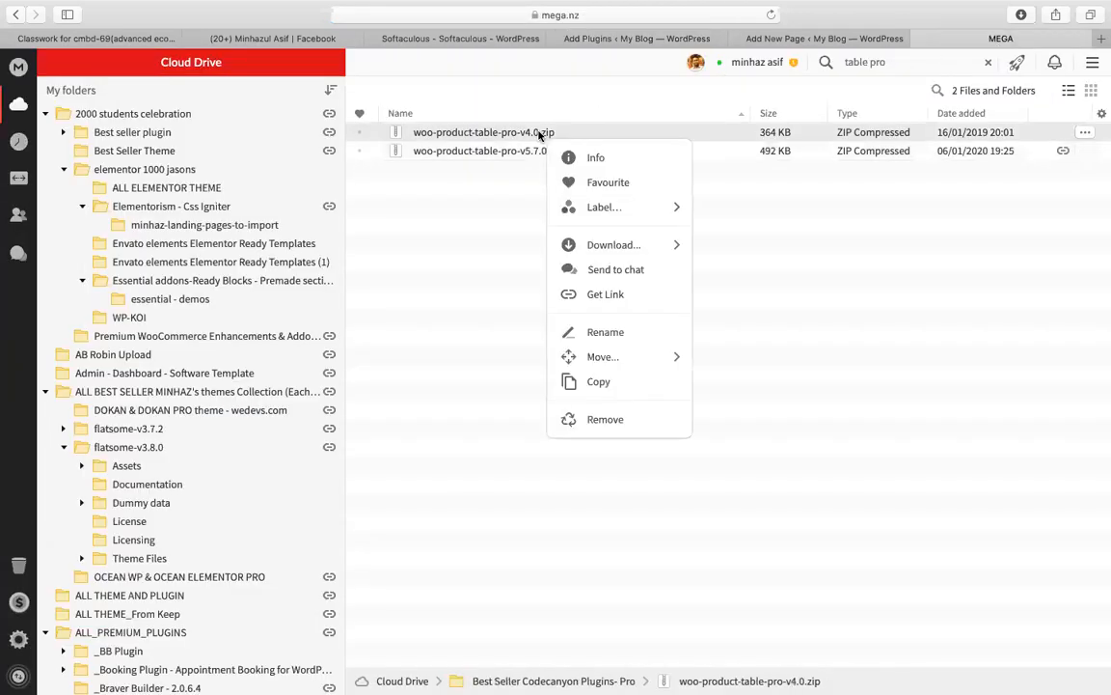
Step: Upload woo-product-table-pro-v5.7.0.zip as a plugin, install it, and activate it
{"action": "left_click", "coordinate": [610, 37]}
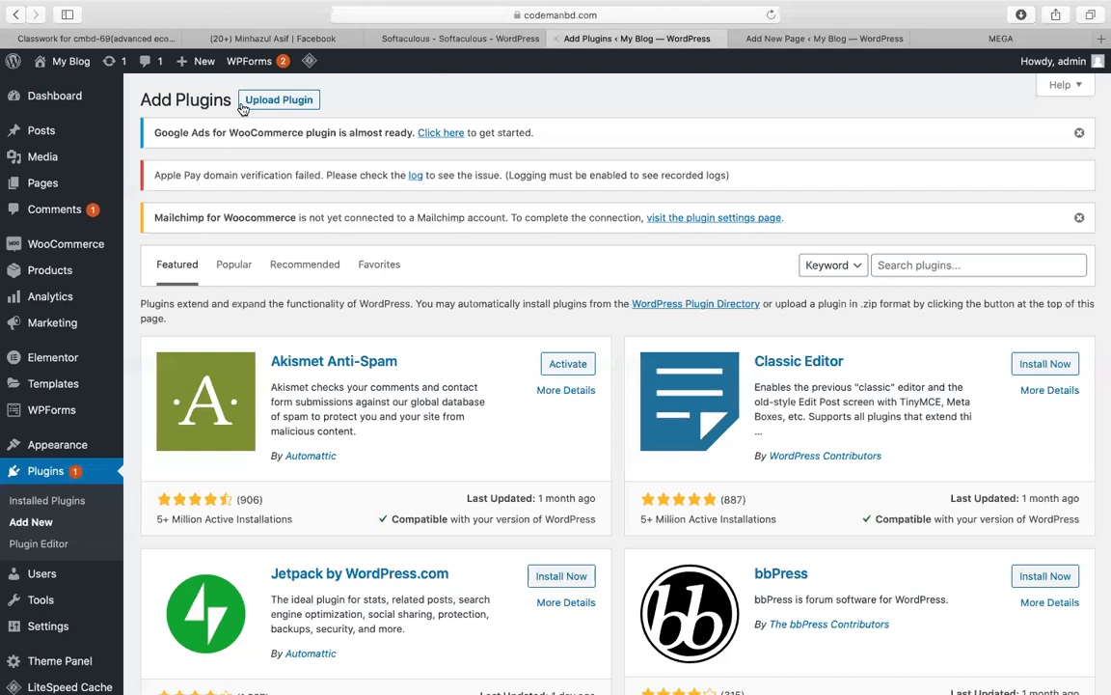
{"action": "left_click", "coordinate": [256, 98]}
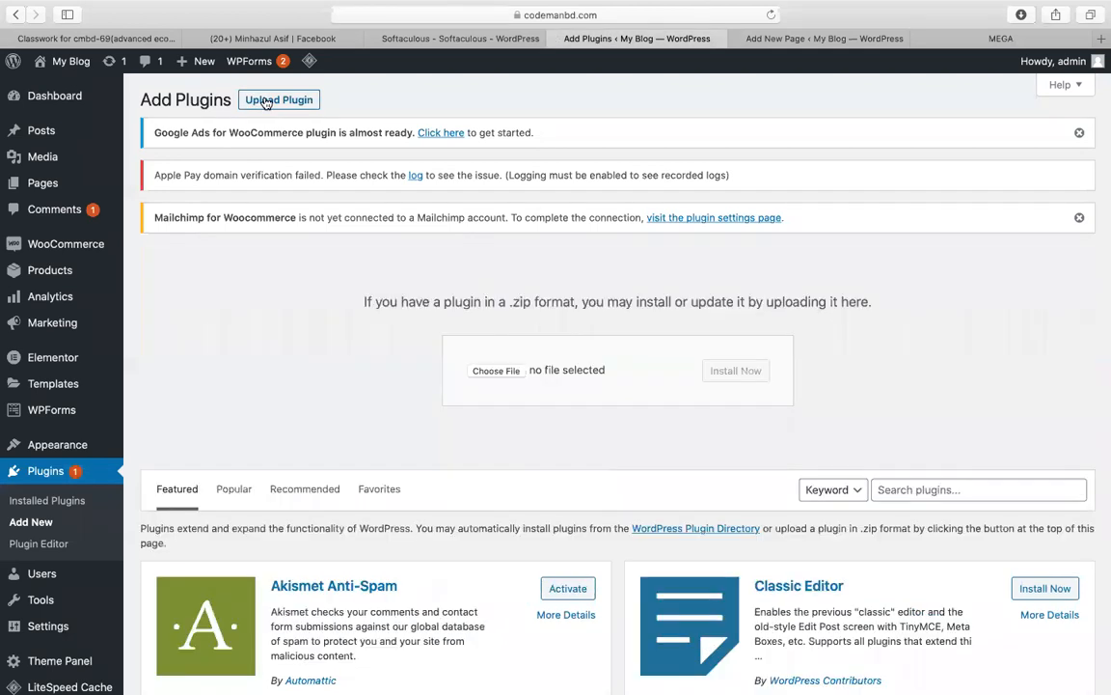
{"action": "left_click", "coordinate": [483, 372]}
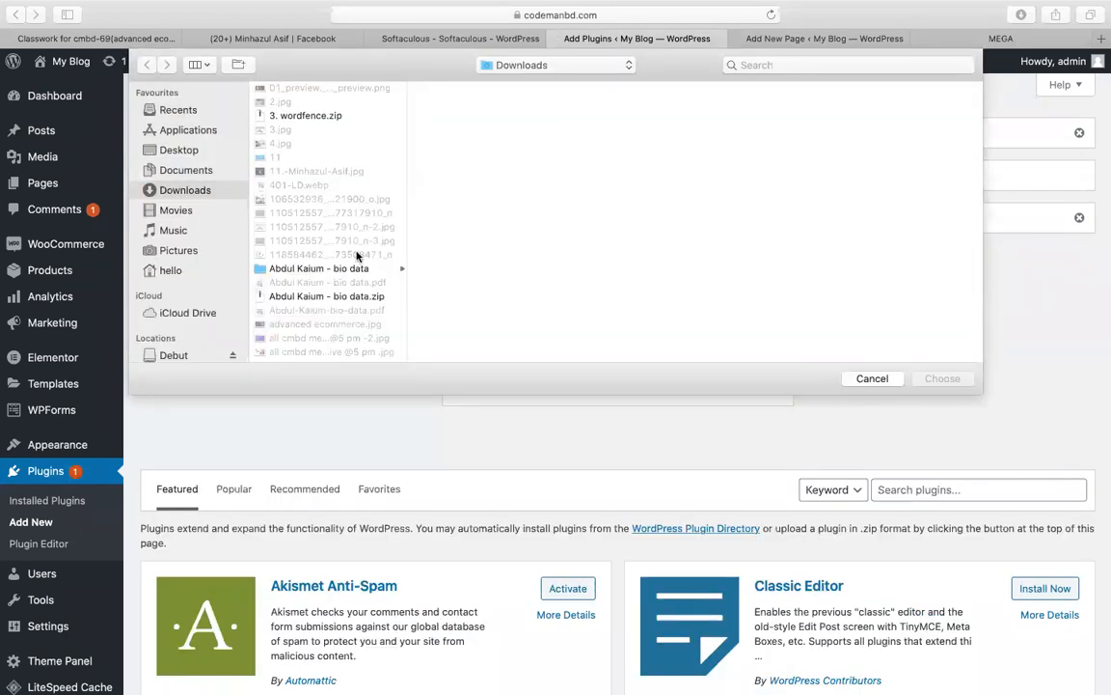
{"action": "key", "text": "w"}
{"action": "scroll", "coordinate": [357, 256], "scroll_direction": "down", "scroll_amount": 5}
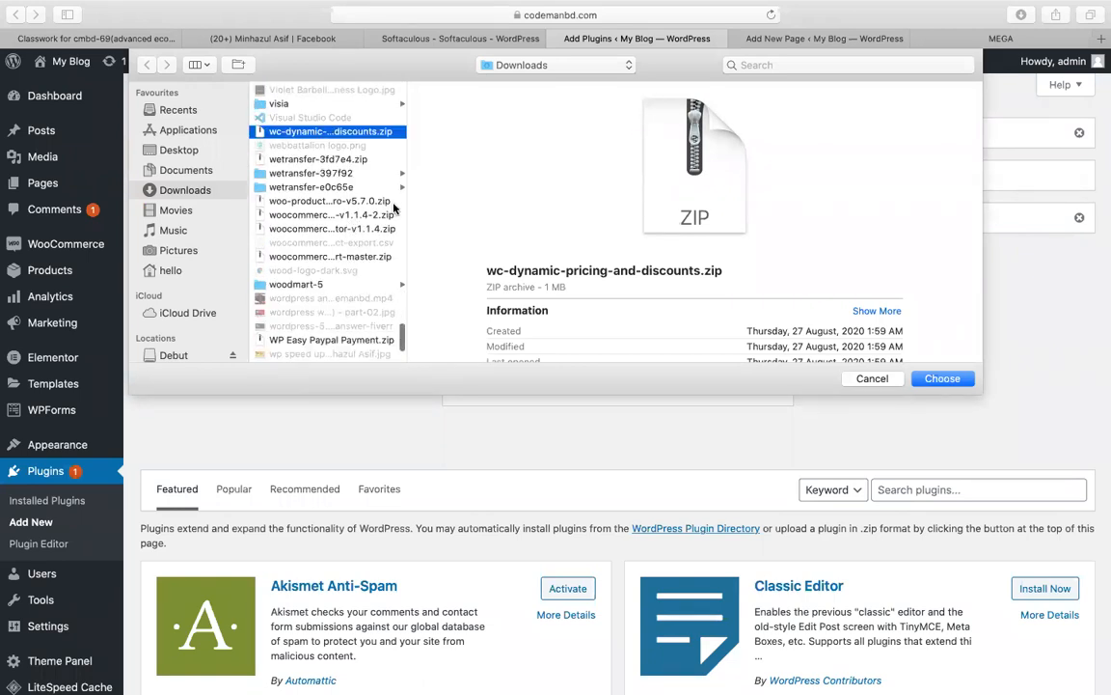
{"action": "scroll", "coordinate": [395, 210], "scroll_direction": "up", "scroll_amount": 6}
{"action": "left_click", "coordinate": [320, 252]}
{"action": "key", "text": "w"}
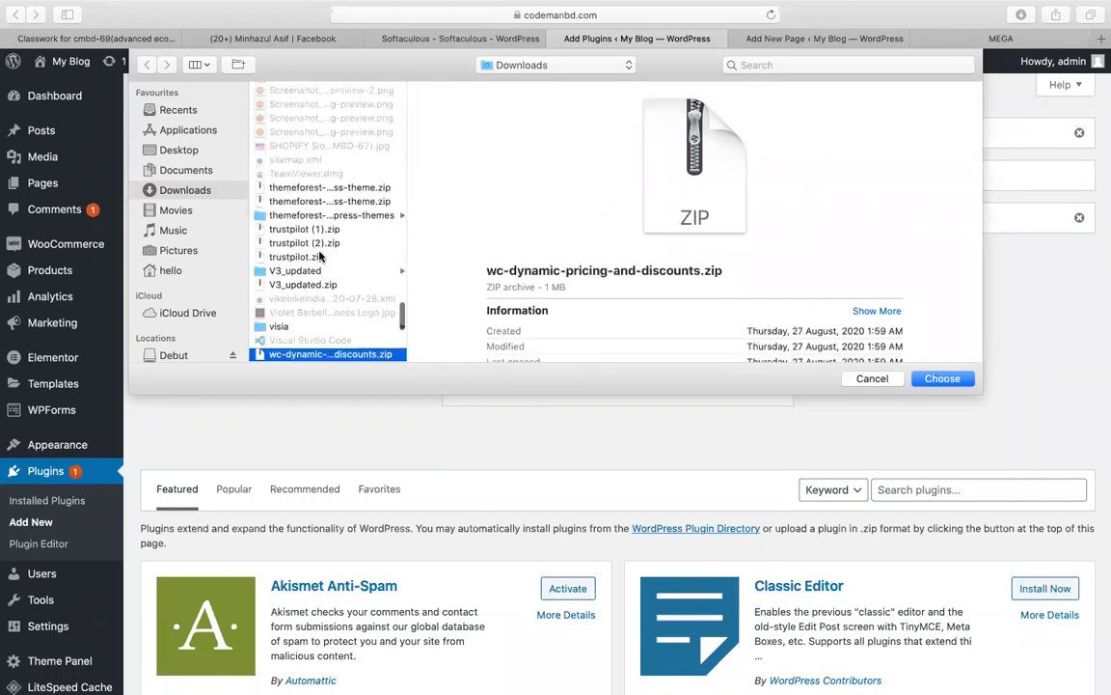
{"action": "scroll", "coordinate": [323, 286], "scroll_direction": "down", "scroll_amount": 4}
{"action": "left_click", "coordinate": [342, 250]}
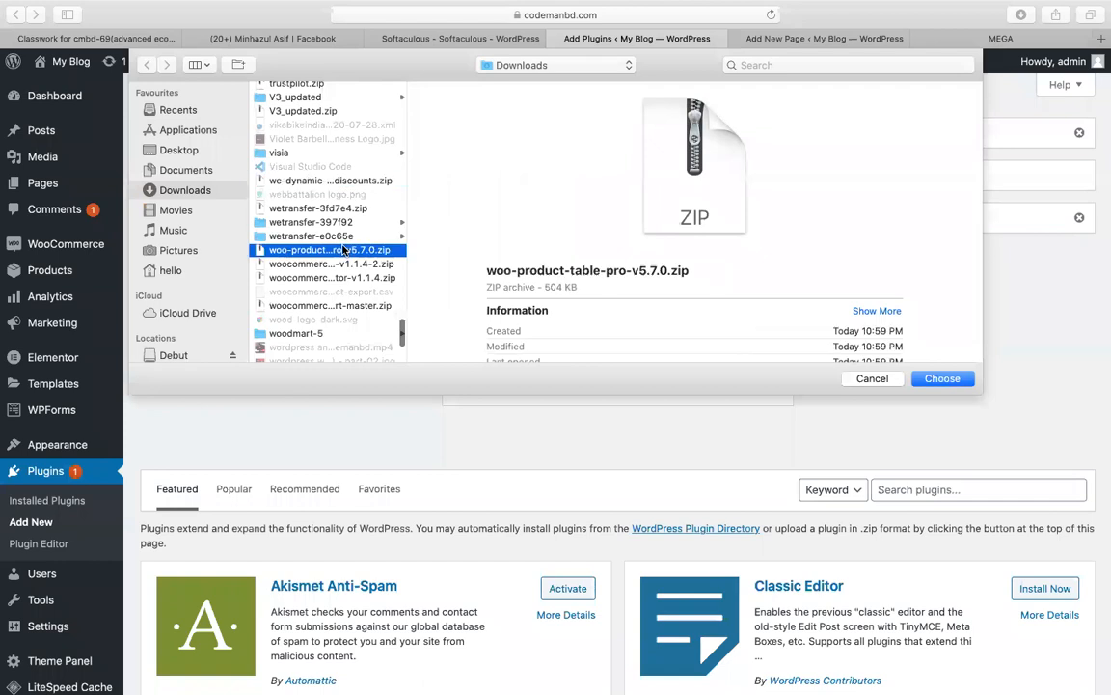
{"action": "double_click", "coordinate": [343, 250]}
{"action": "left_click", "coordinate": [736, 377]}
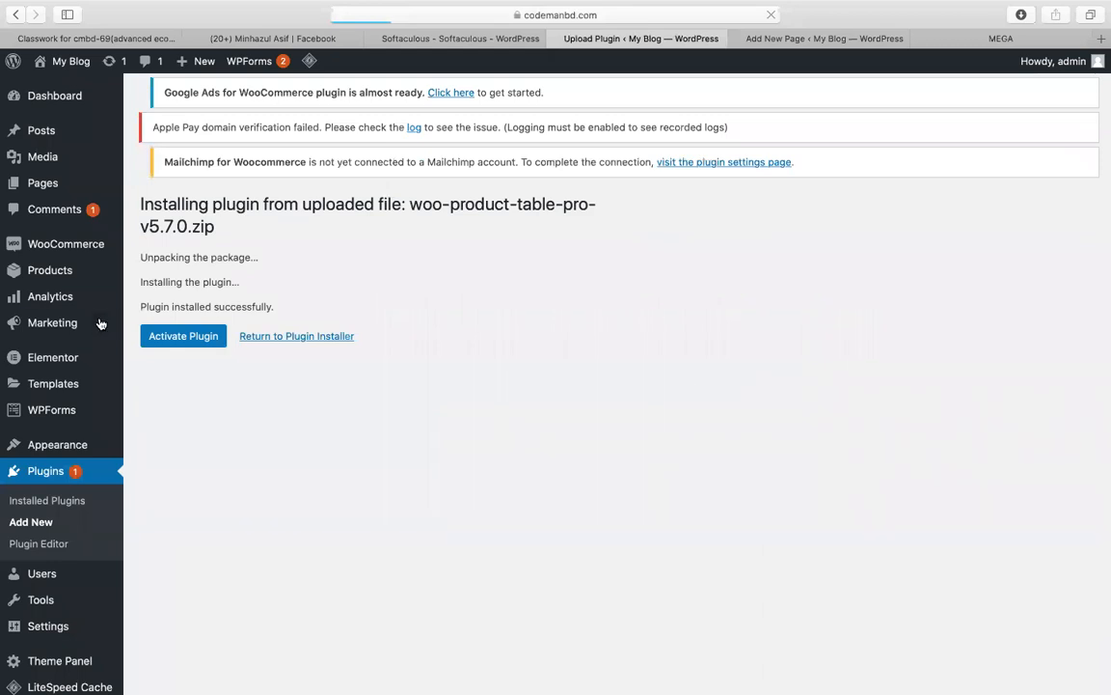
{"action": "left_click", "coordinate": [157, 335]}
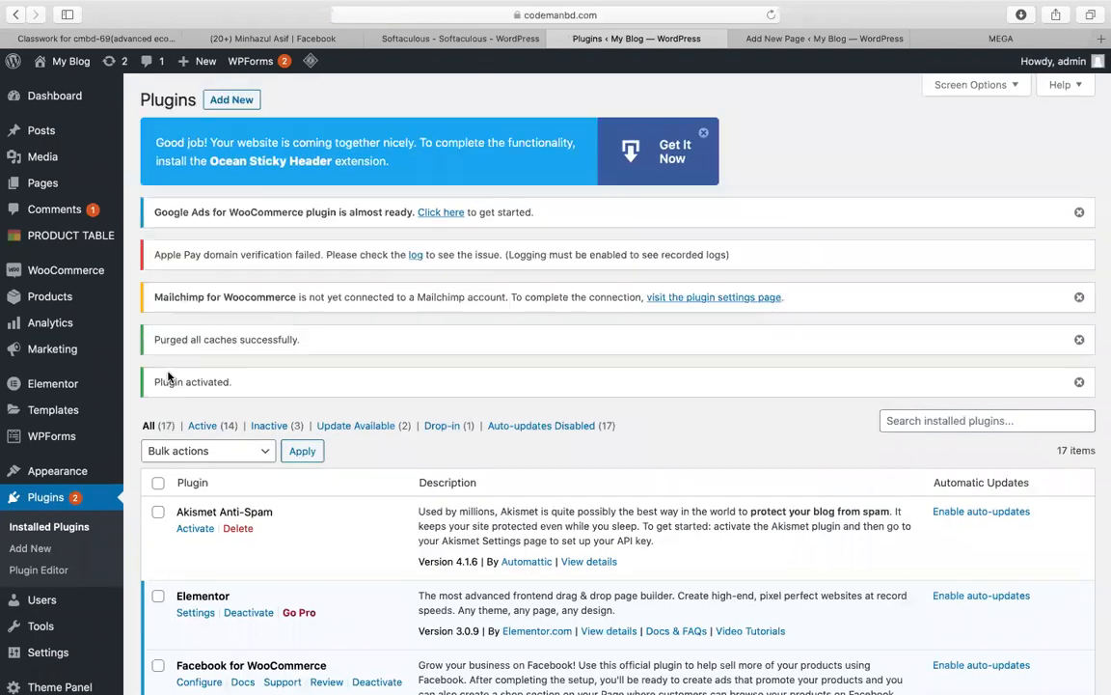
Step: Create a product table titled 'fashion' with descriptions disabled and only the fashion category included
{"action": "left_click", "coordinate": [86, 247]}
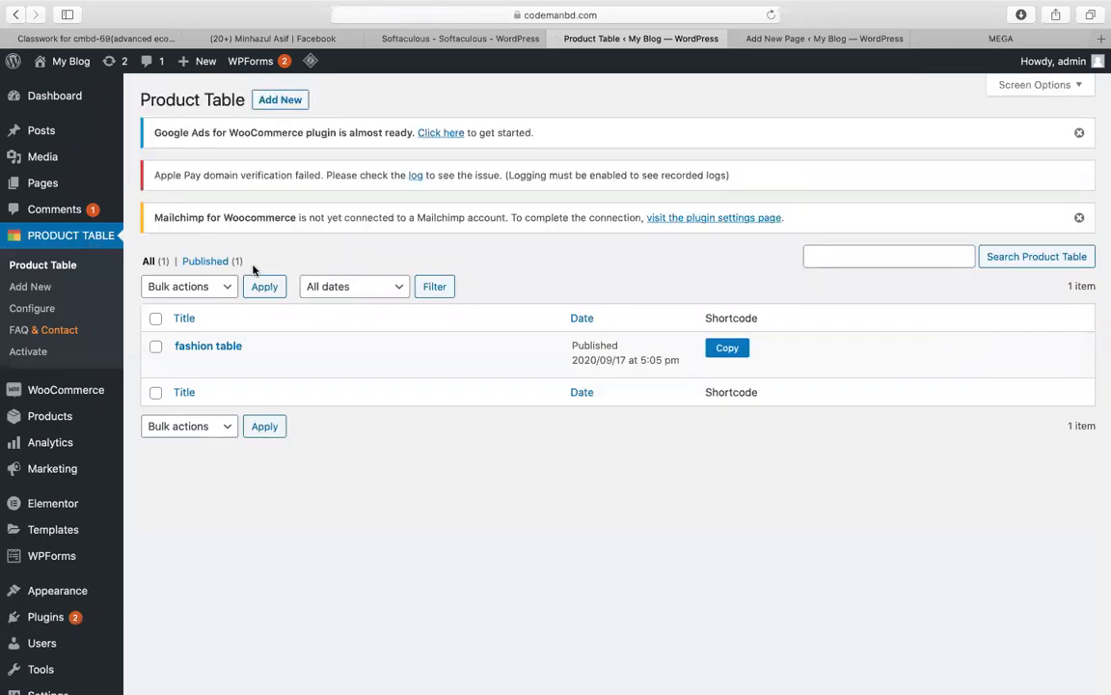
{"action": "left_click", "coordinate": [279, 101]}
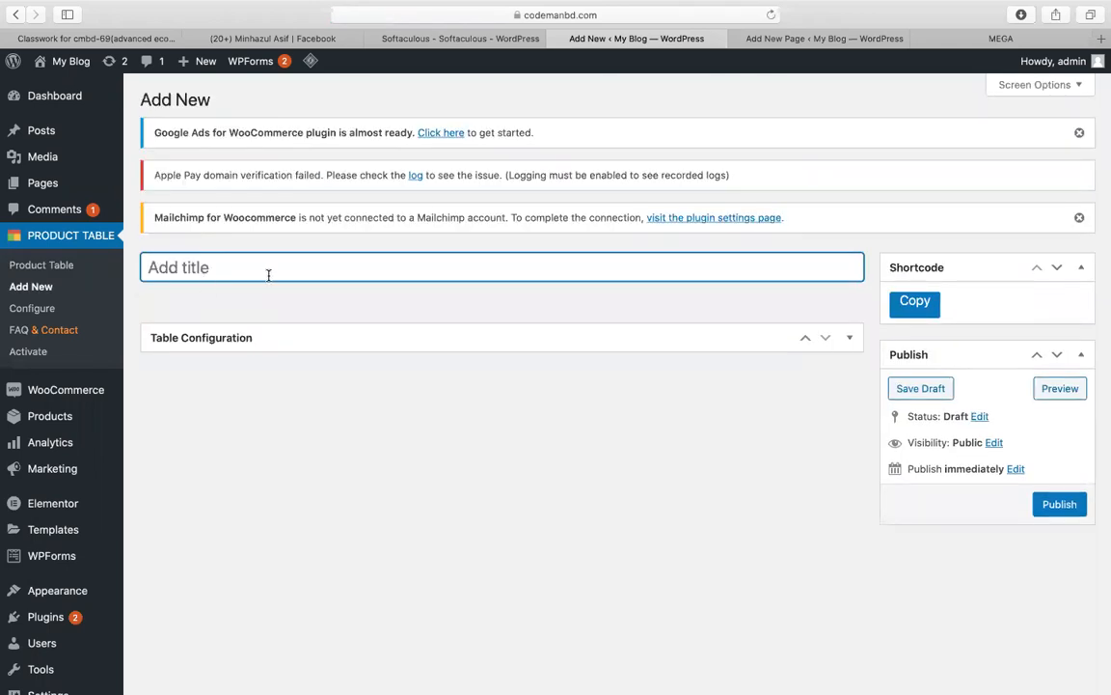
{"action": "type", "text": "fashion"}
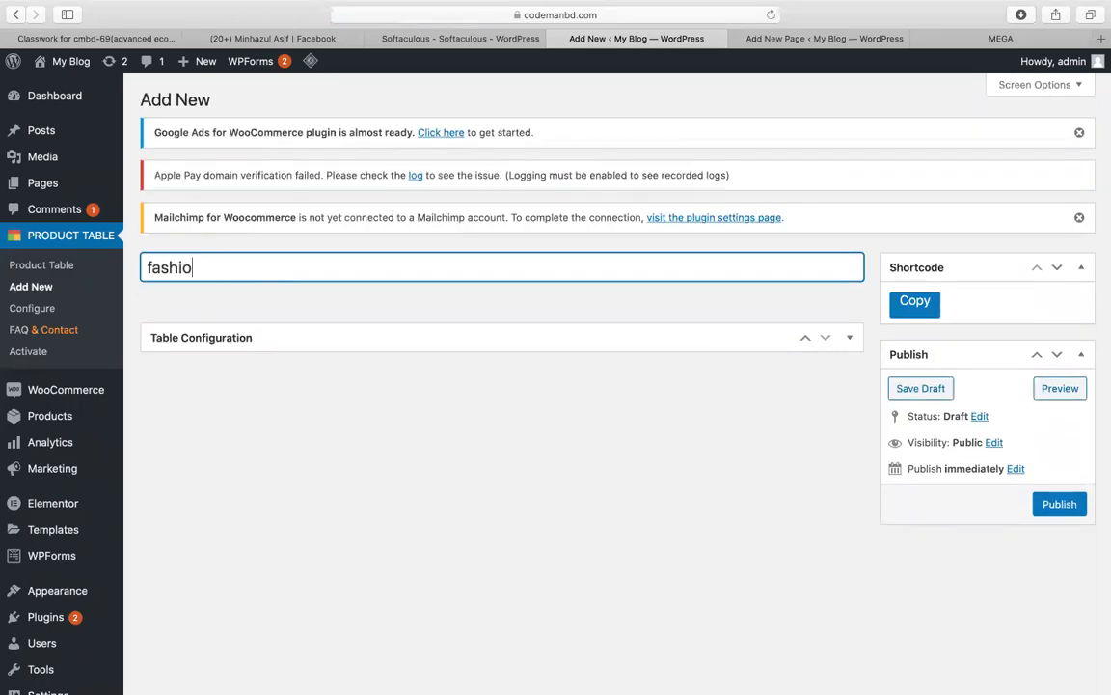
{"action": "left_click", "coordinate": [660, 344]}
{"action": "right_click", "coordinate": [537, 388]}
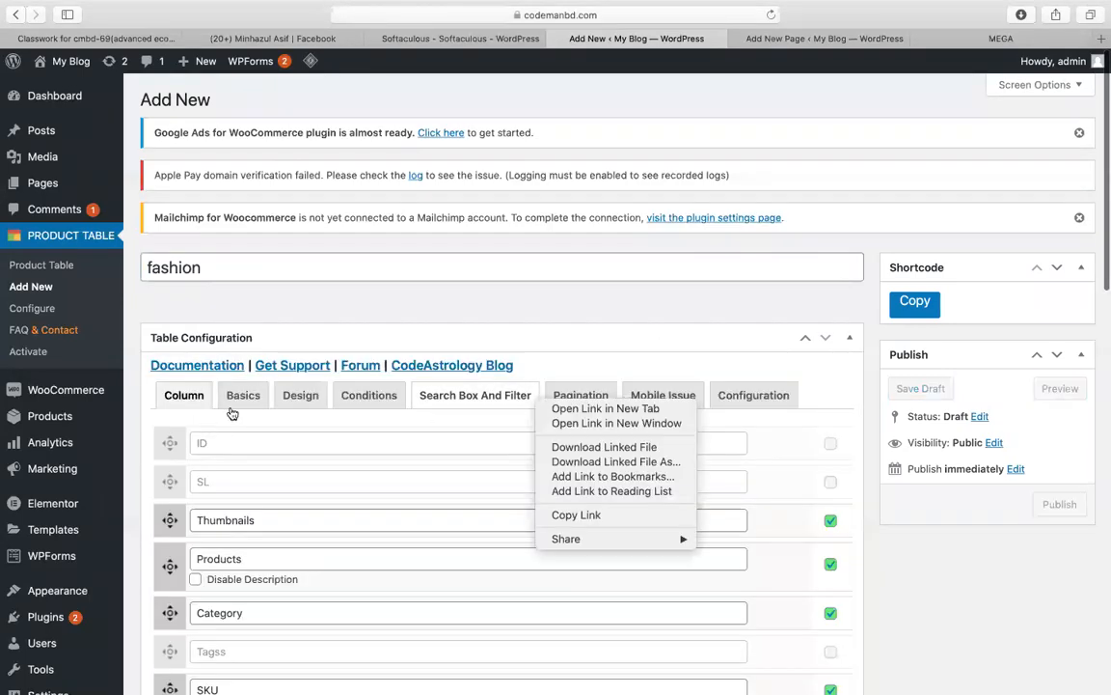
{"action": "left_click", "coordinate": [218, 466]}
{"action": "left_click", "coordinate": [196, 579]}
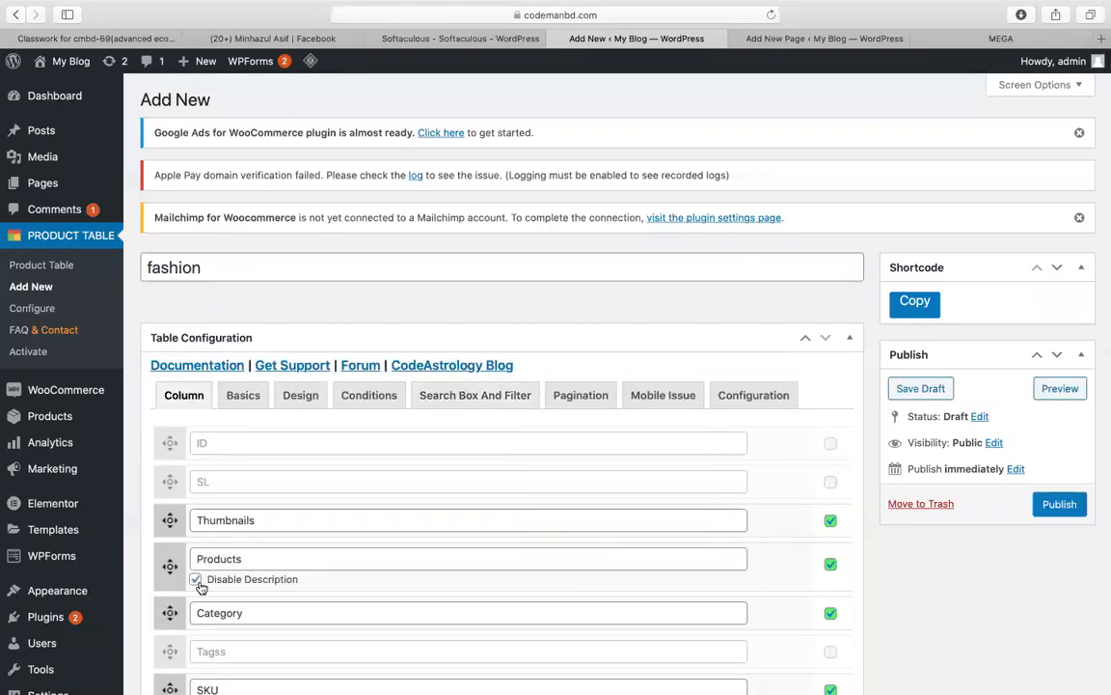
{"action": "left_click", "coordinate": [243, 395]}
{"action": "left_click", "coordinate": [235, 467]}
{"action": "left_click", "coordinate": [211, 522]}
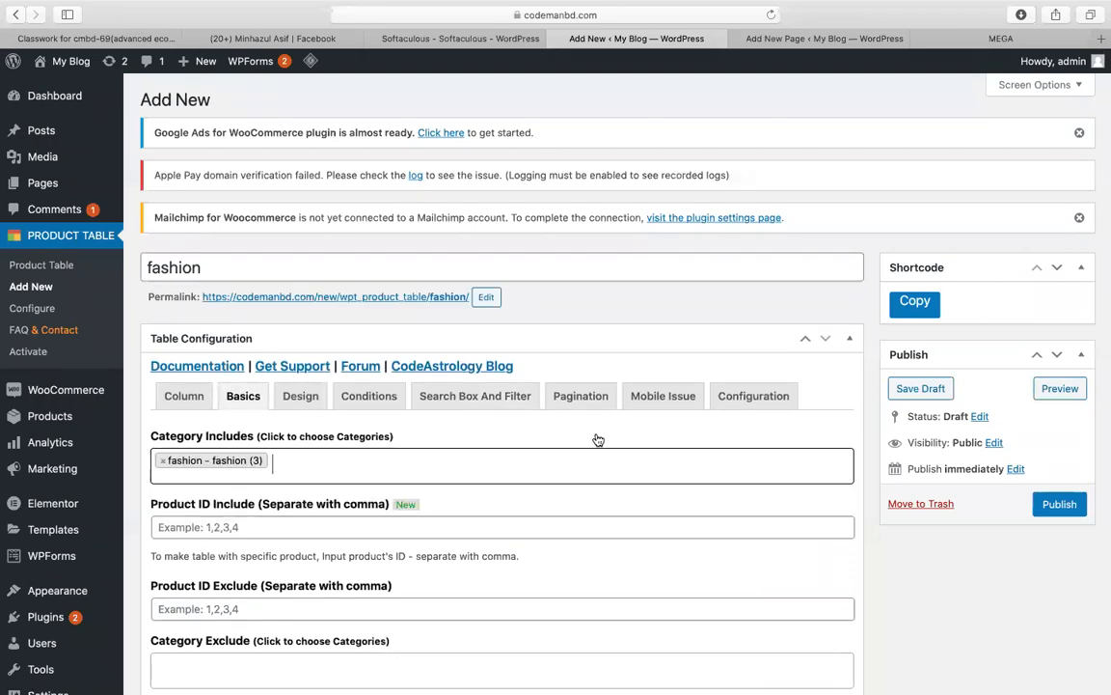
Step: Publish the fashion table, copy its shortcode, and check the home page's Shortcode block
{"action": "left_click", "coordinate": [1058, 504]}
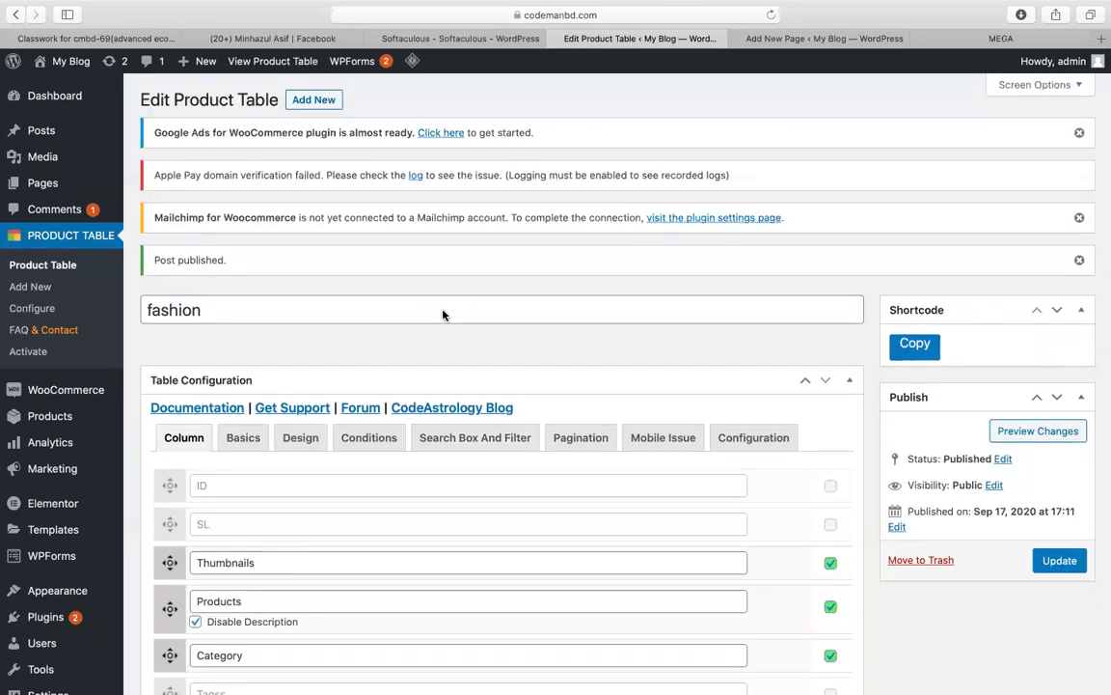
{"action": "left_click", "coordinate": [910, 355]}
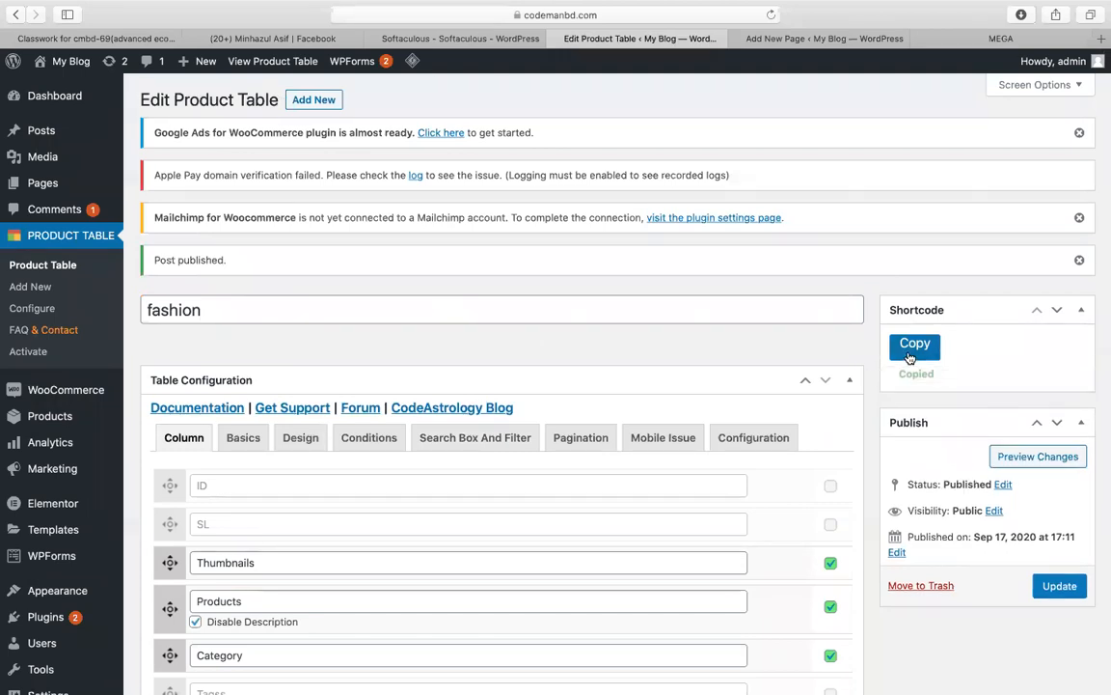
{"action": "left_click", "coordinate": [818, 40]}
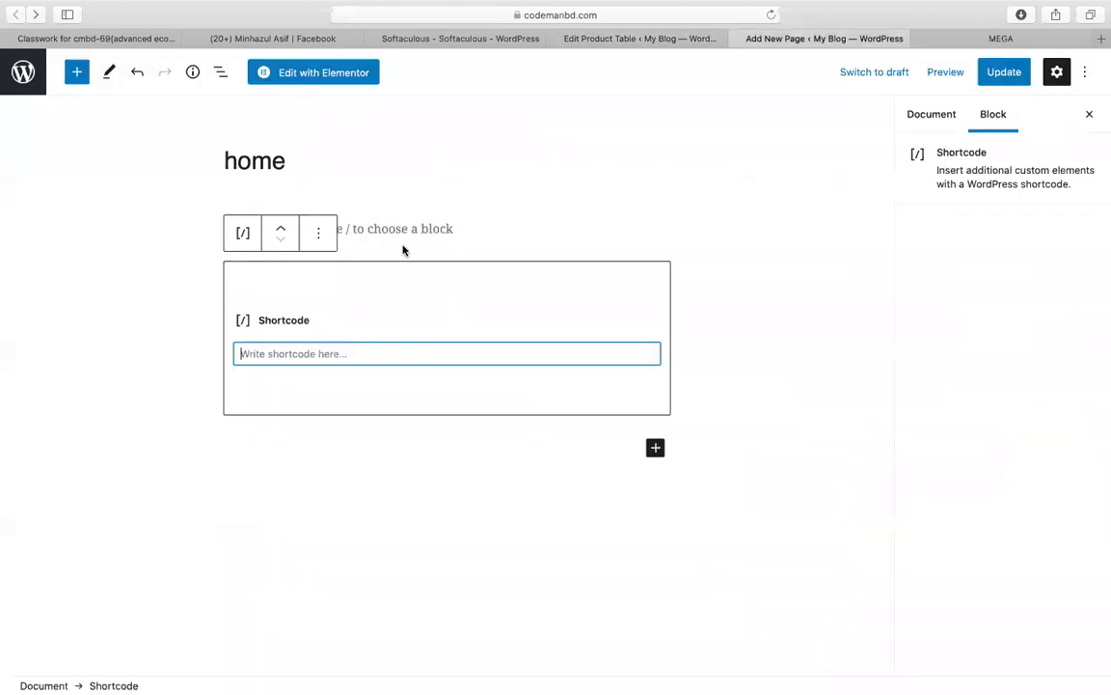
{"action": "right_click", "coordinate": [347, 349]}
{"action": "left_click", "coordinate": [381, 383]}
{"action": "left_click", "coordinate": [658, 42]}
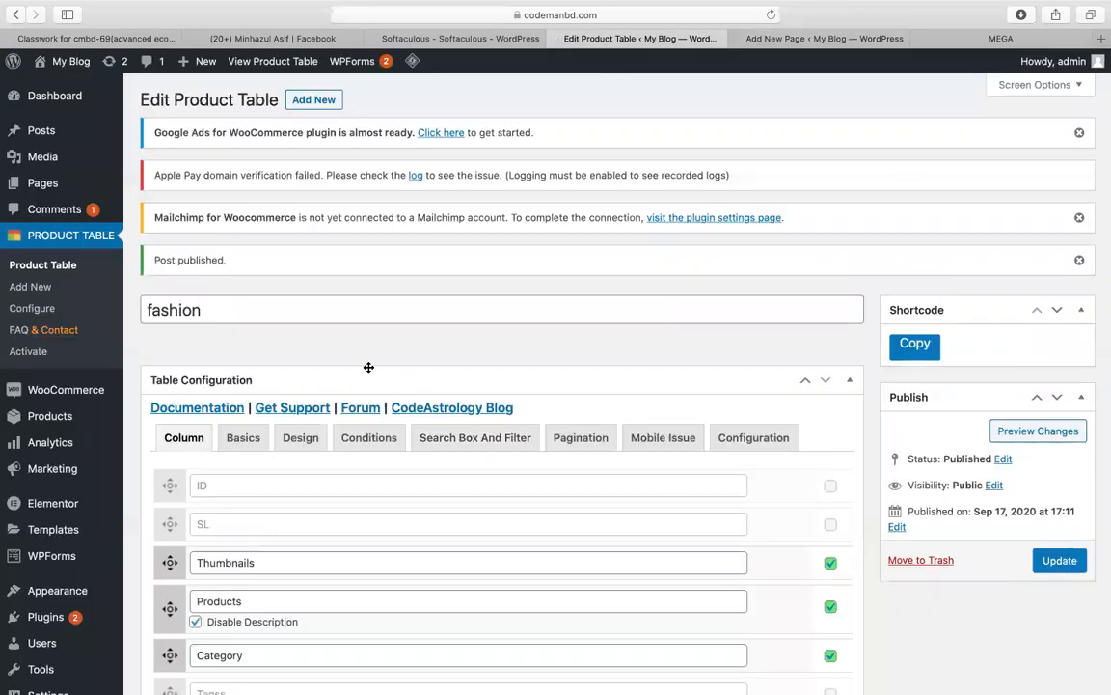
{"action": "scroll", "coordinate": [366, 366], "scroll_direction": "down", "scroll_amount": 5}
{"action": "scroll", "coordinate": [366, 373], "scroll_direction": "up", "scroll_amount": 4}
{"action": "scroll", "coordinate": [366, 372], "scroll_direction": "up", "scroll_amount": 1}
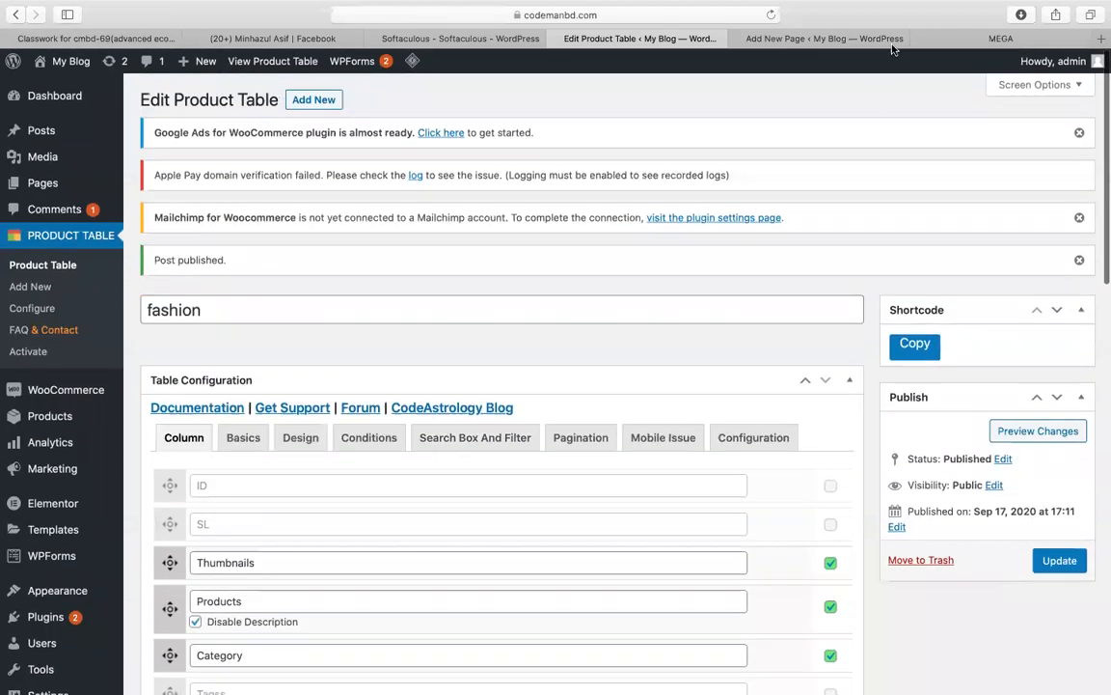
Step: Download woo-product-table-pro-v4.0.zip from MEGA, then return to the home page editor
{"action": "left_click", "coordinate": [1001, 40]}
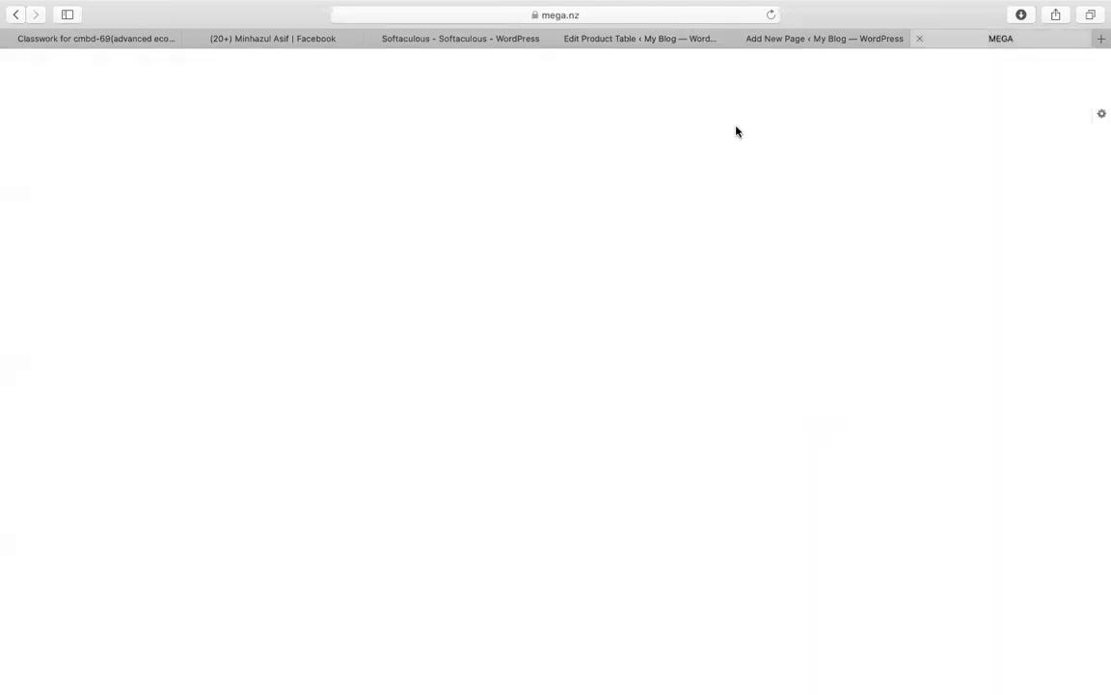
{"action": "left_click", "coordinate": [568, 162]}
{"action": "right_click", "coordinate": [522, 136]}
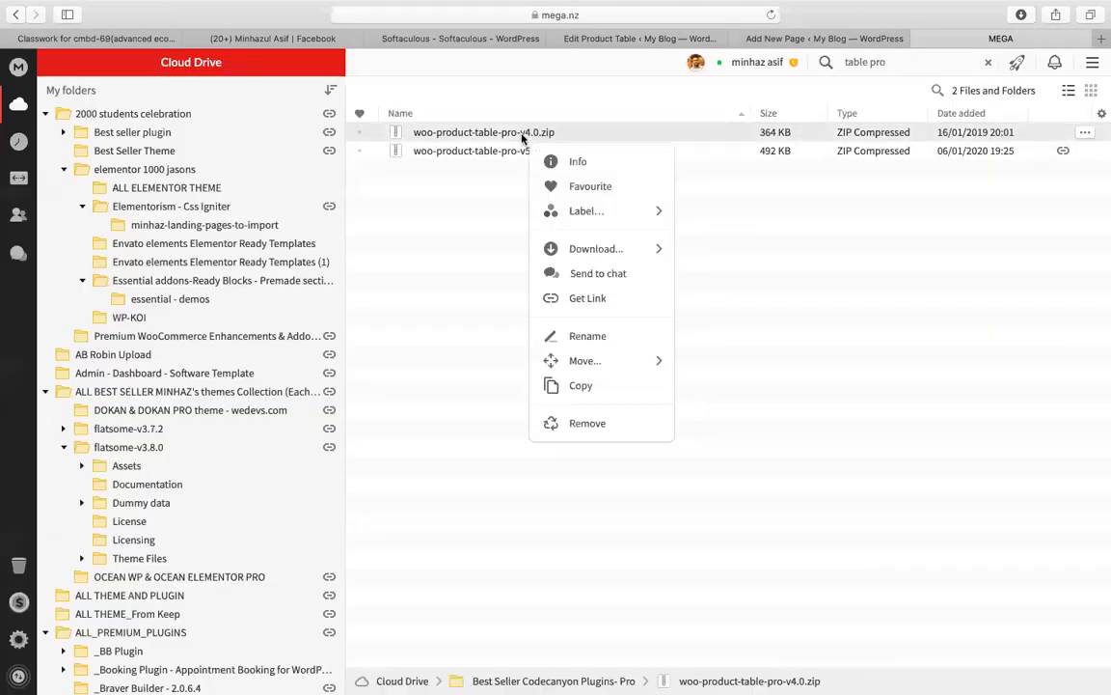
{"action": "mouse_move", "coordinate": [550, 358]}
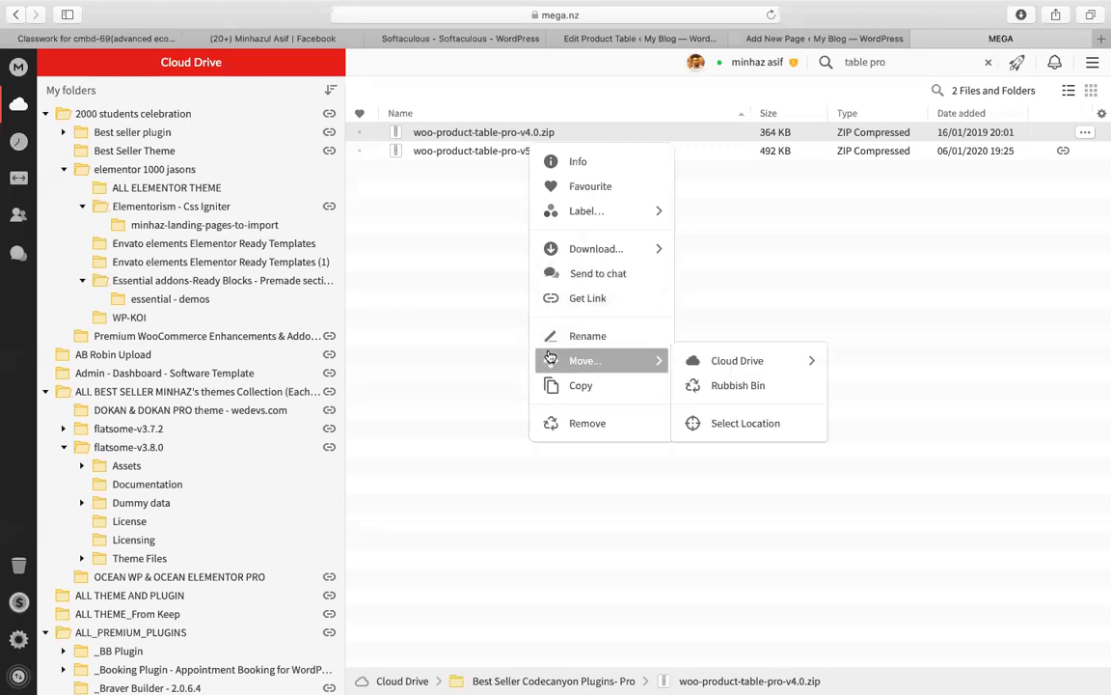
{"action": "left_click", "coordinate": [560, 247]}
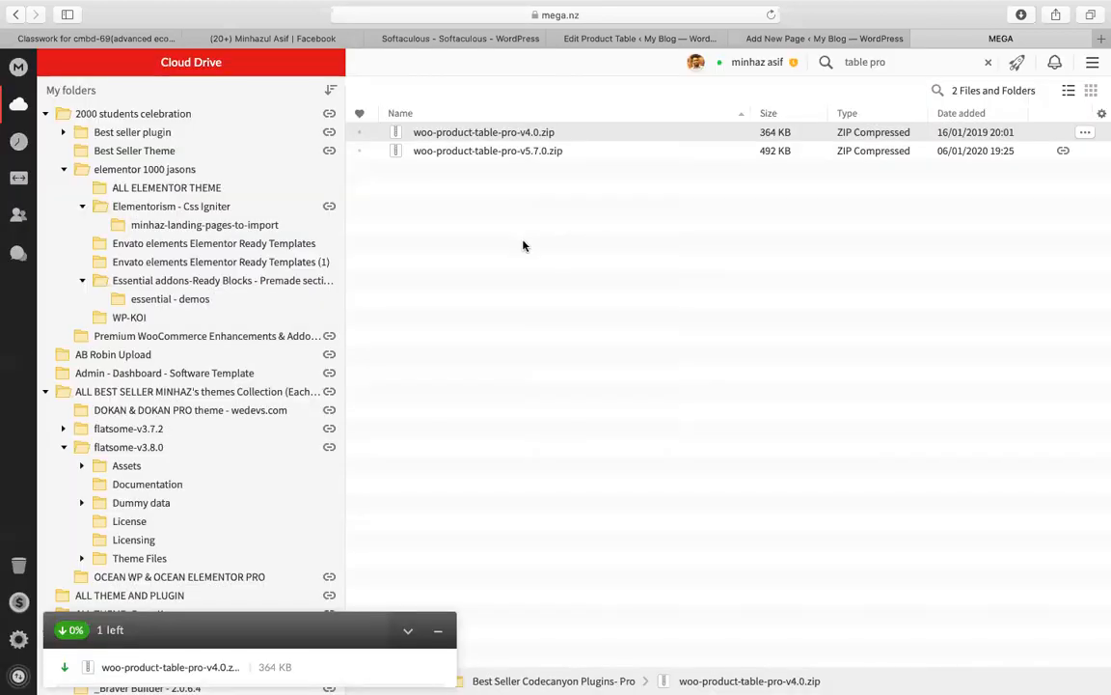
{"action": "left_click", "coordinate": [784, 39]}
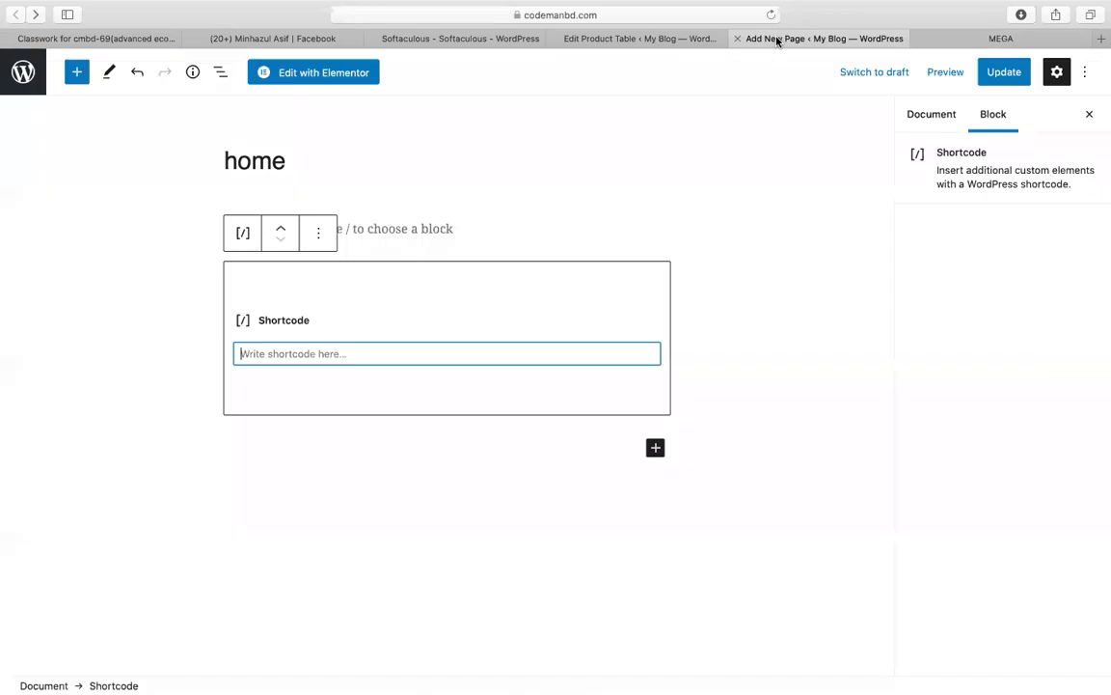
Step: On Installed Plugins, deactivate WOO Product Table Pro 5.7.0, then delete it and confirm
{"action": "left_click", "coordinate": [680, 39]}
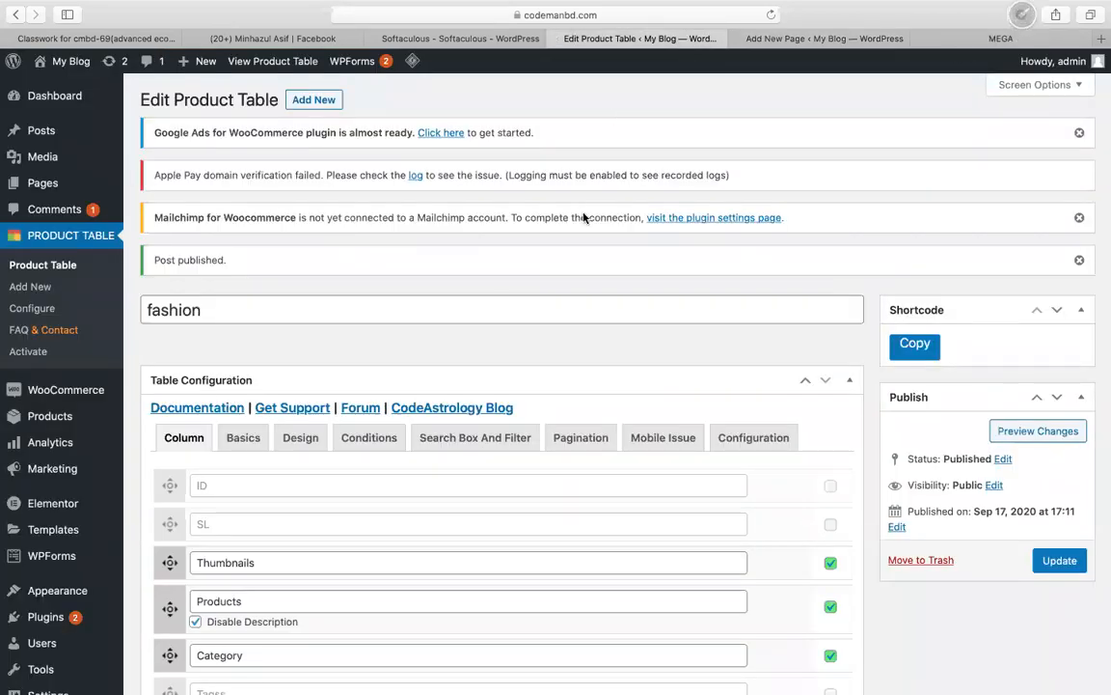
{"action": "scroll", "coordinate": [46, 521], "scroll_direction": "down", "scroll_amount": 1}
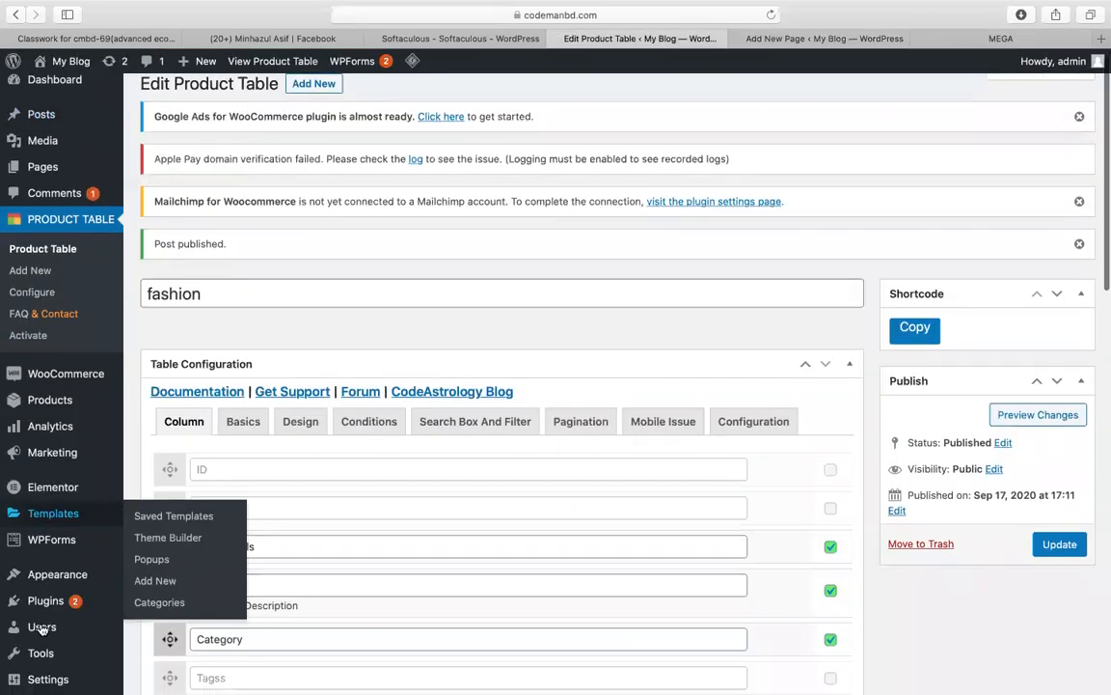
{"action": "mouse_move", "coordinate": [41, 607]}
{"action": "left_click", "coordinate": [140, 603]}
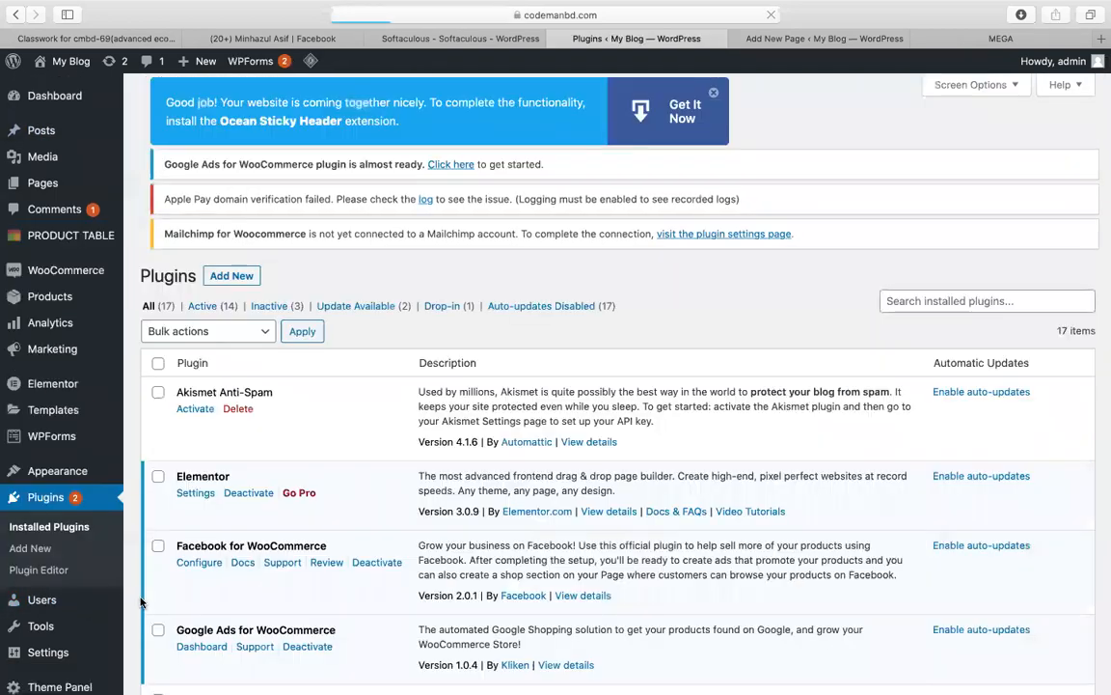
{"action": "scroll", "coordinate": [210, 569], "scroll_direction": "down", "scroll_amount": 15}
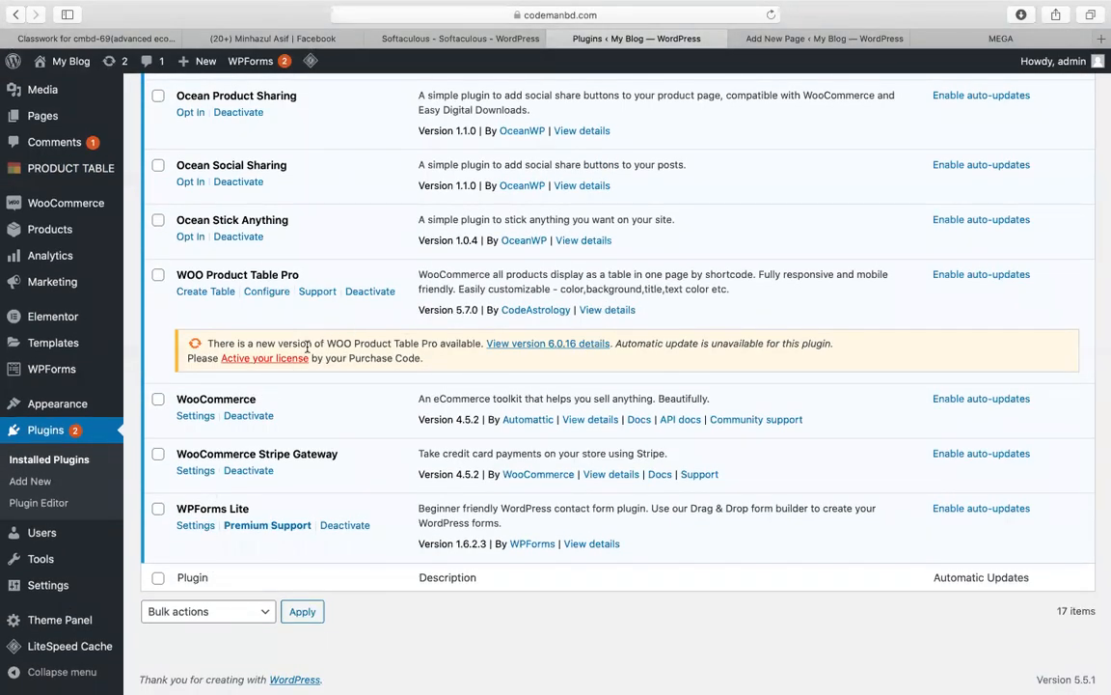
{"action": "left_click", "coordinate": [366, 291]}
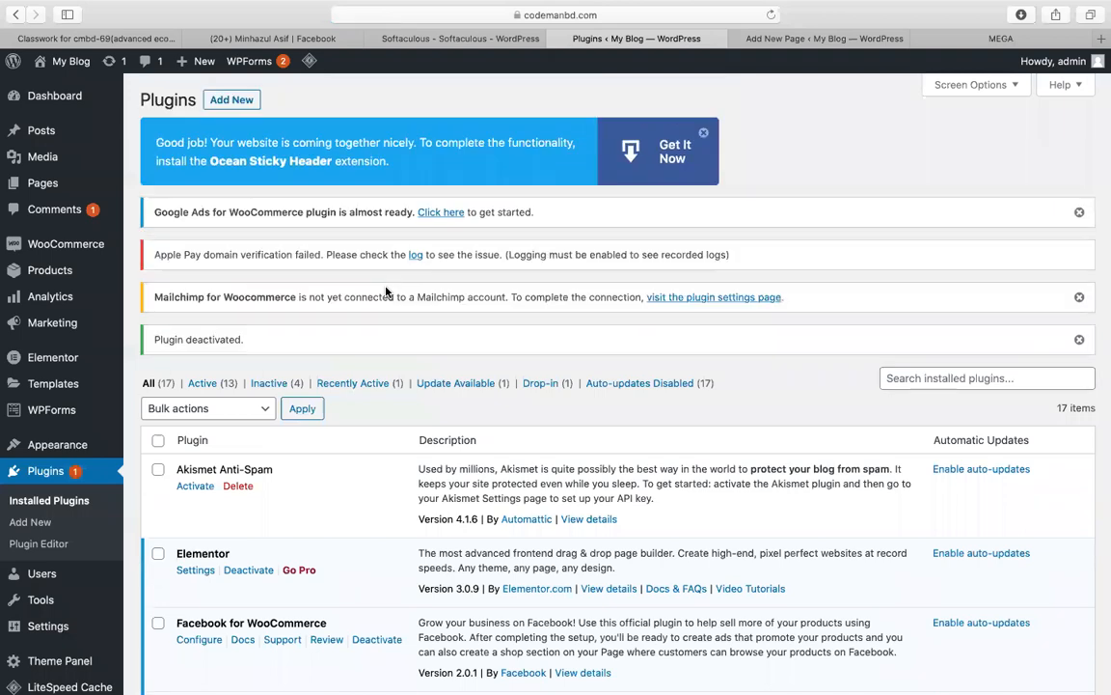
{"action": "scroll", "coordinate": [386, 292], "scroll_direction": "down", "scroll_amount": 15}
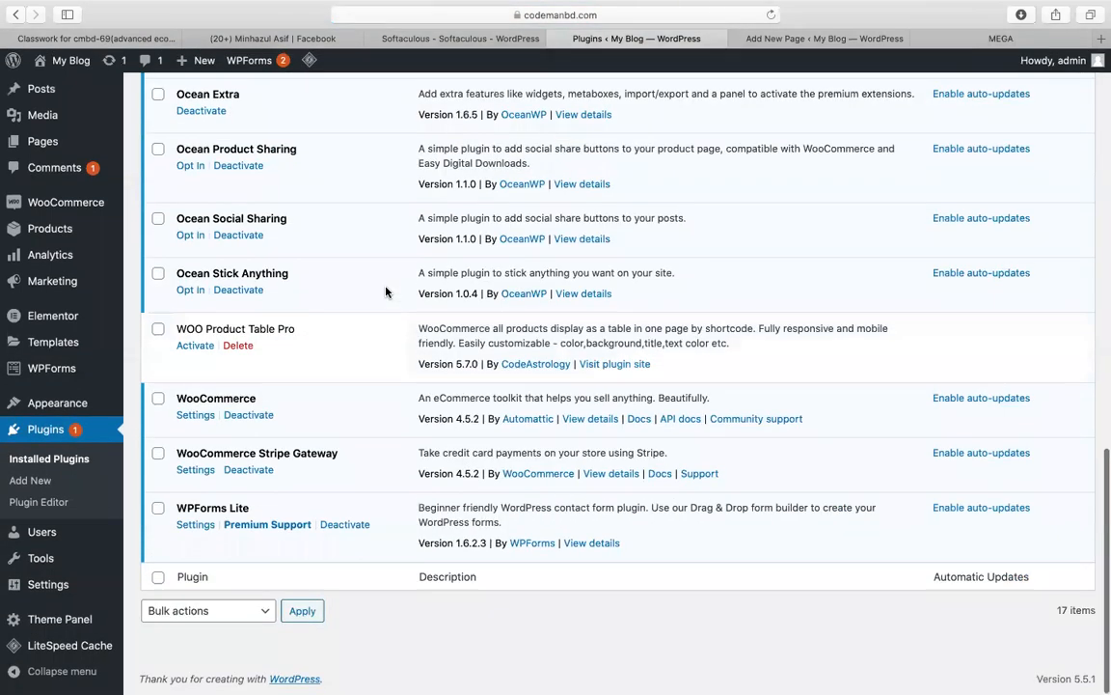
{"action": "left_click", "coordinate": [235, 349]}
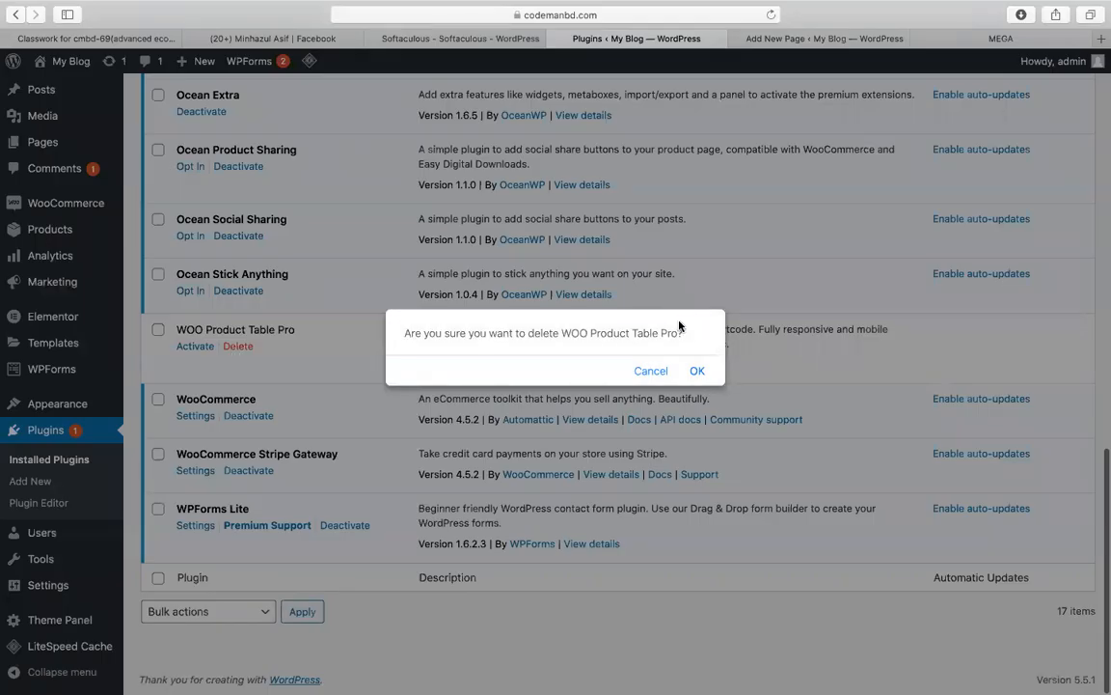
{"action": "left_click", "coordinate": [700, 372]}
{"action": "scroll", "coordinate": [360, 366], "scroll_direction": "up", "scroll_amount": 15}
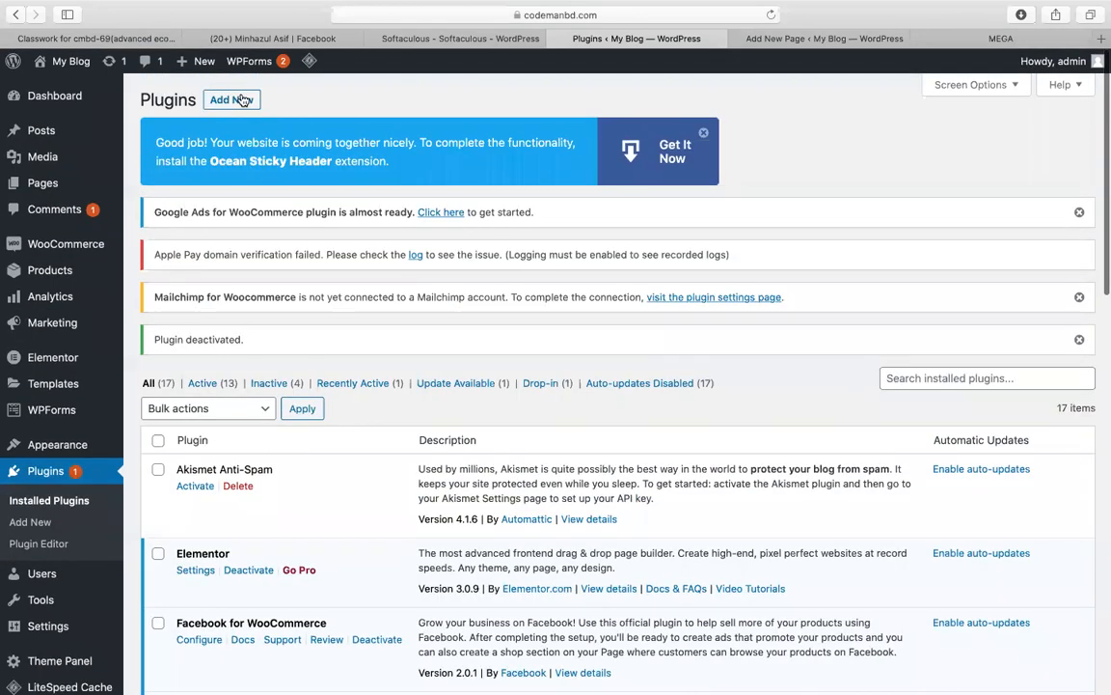
Step: Upload woo-product-table-pro-v4.0.zip from Downloads as a new plugin and install it
{"action": "left_click", "coordinate": [241, 100]}
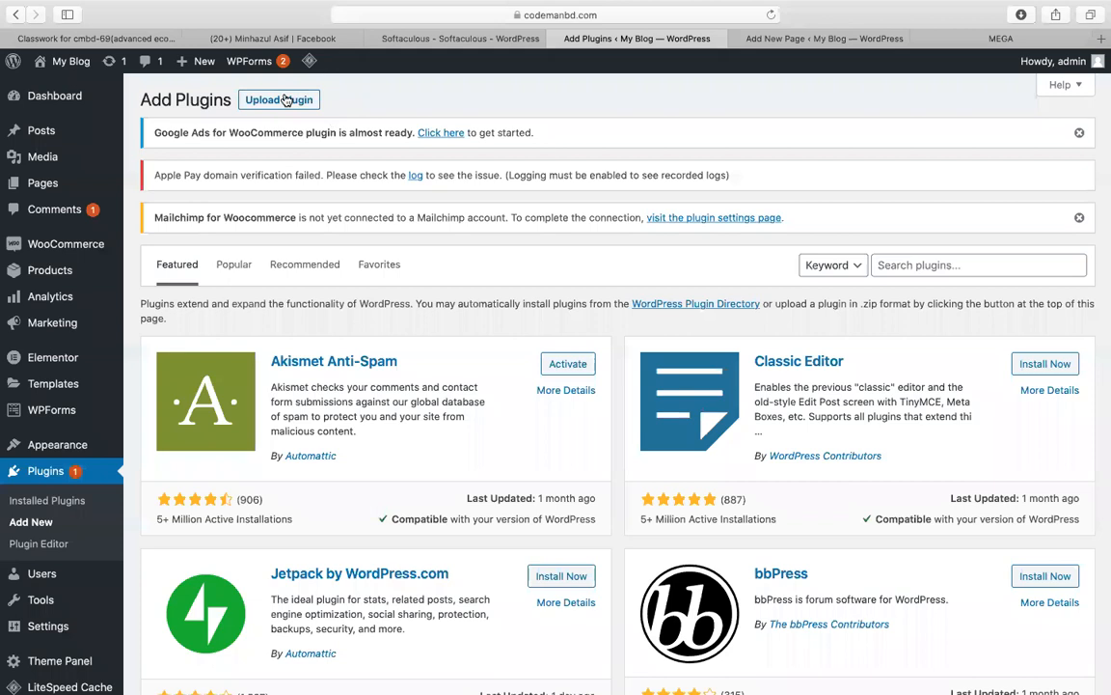
{"action": "left_click", "coordinate": [280, 99]}
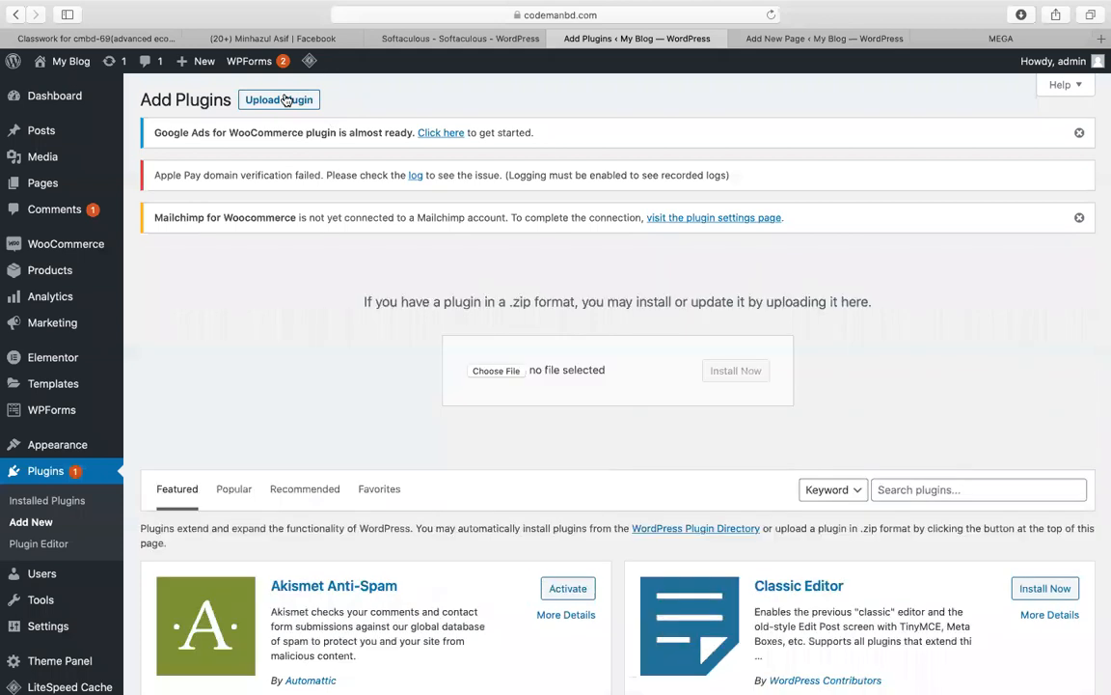
{"action": "left_click", "coordinate": [497, 370]}
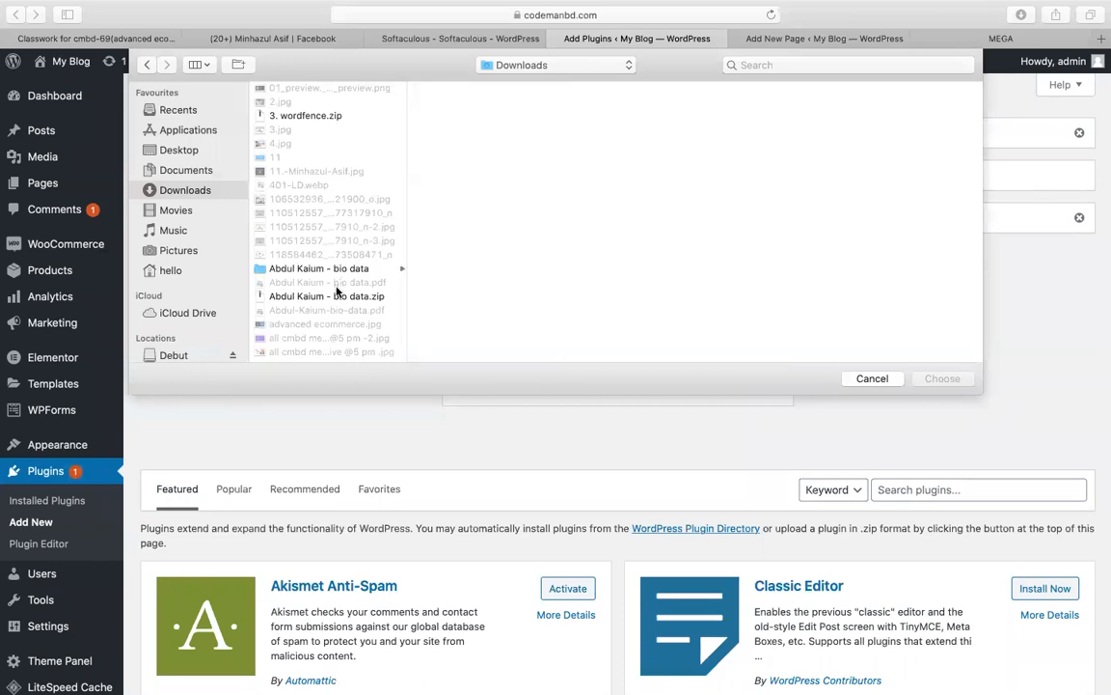
{"action": "key", "text": "w"}
{"action": "scroll", "coordinate": [334, 331], "scroll_direction": "down", "scroll_amount": 8}
{"action": "scroll", "coordinate": [333, 322], "scroll_direction": "up", "scroll_amount": 10}
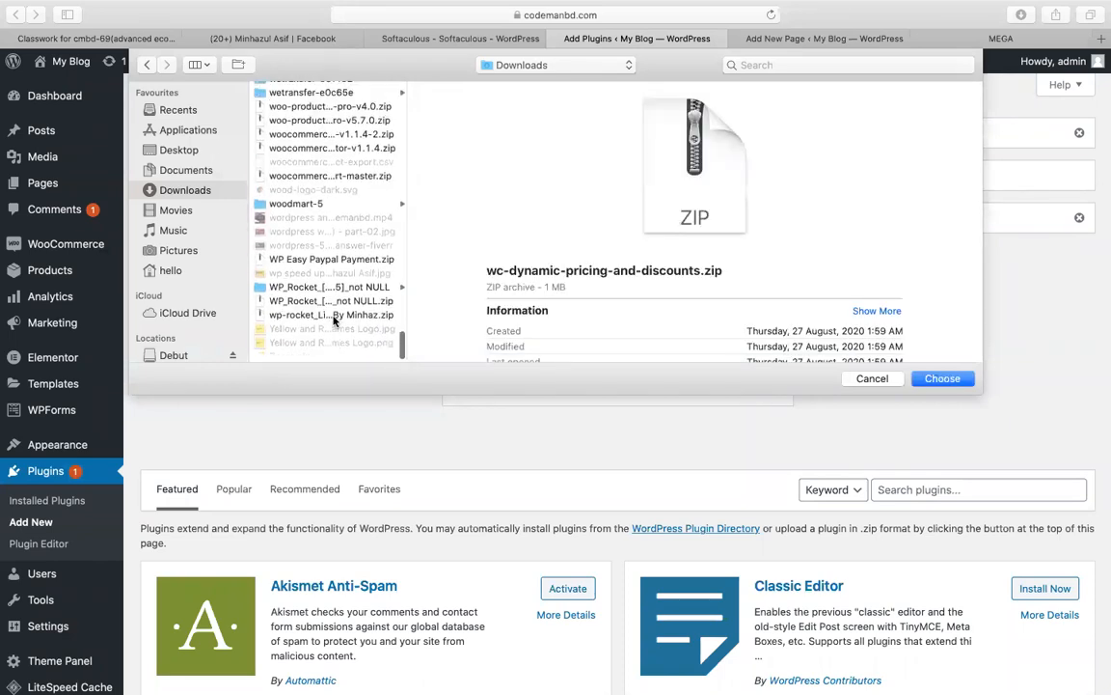
{"action": "scroll", "coordinate": [334, 319], "scroll_direction": "down", "scroll_amount": 6}
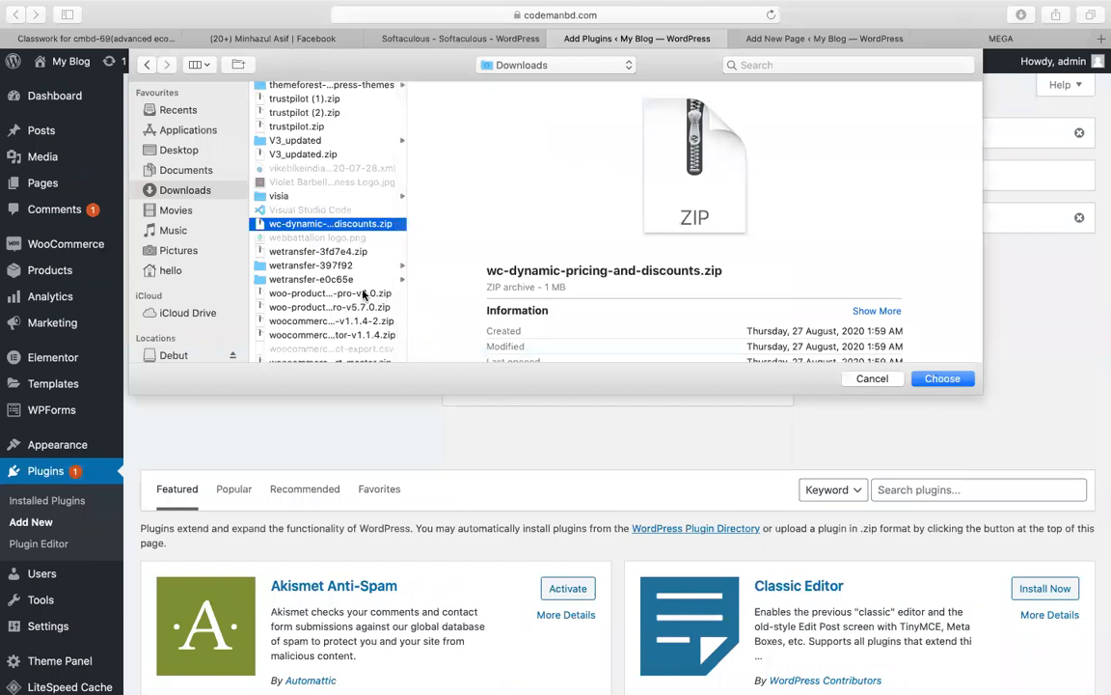
{"action": "double_click", "coordinate": [364, 294]}
{"action": "left_click", "coordinate": [734, 371]}
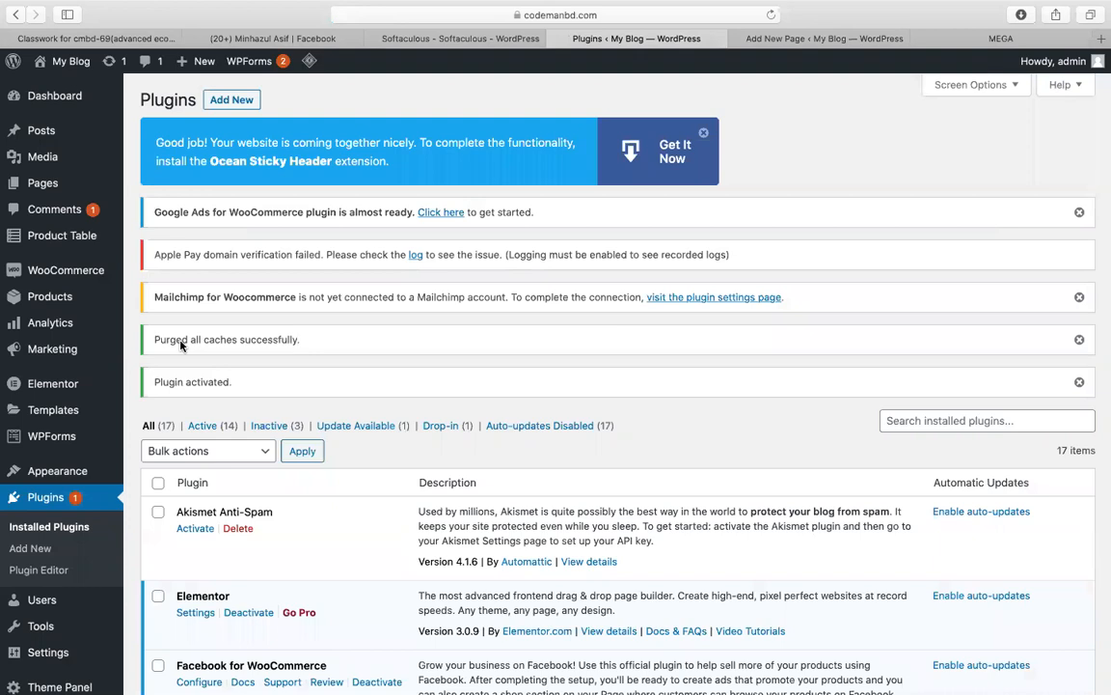
Step: In Product Table basics, include the fashion category and generate the shortcode
{"action": "left_click", "coordinate": [72, 242]}
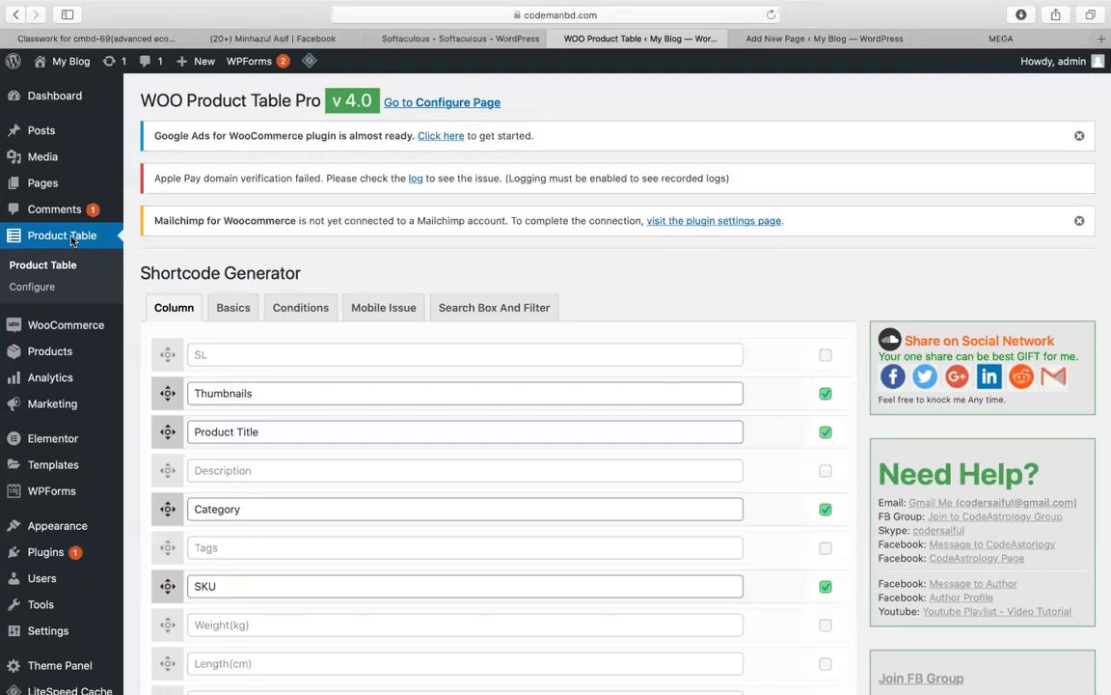
{"action": "left_click", "coordinate": [232, 314]}
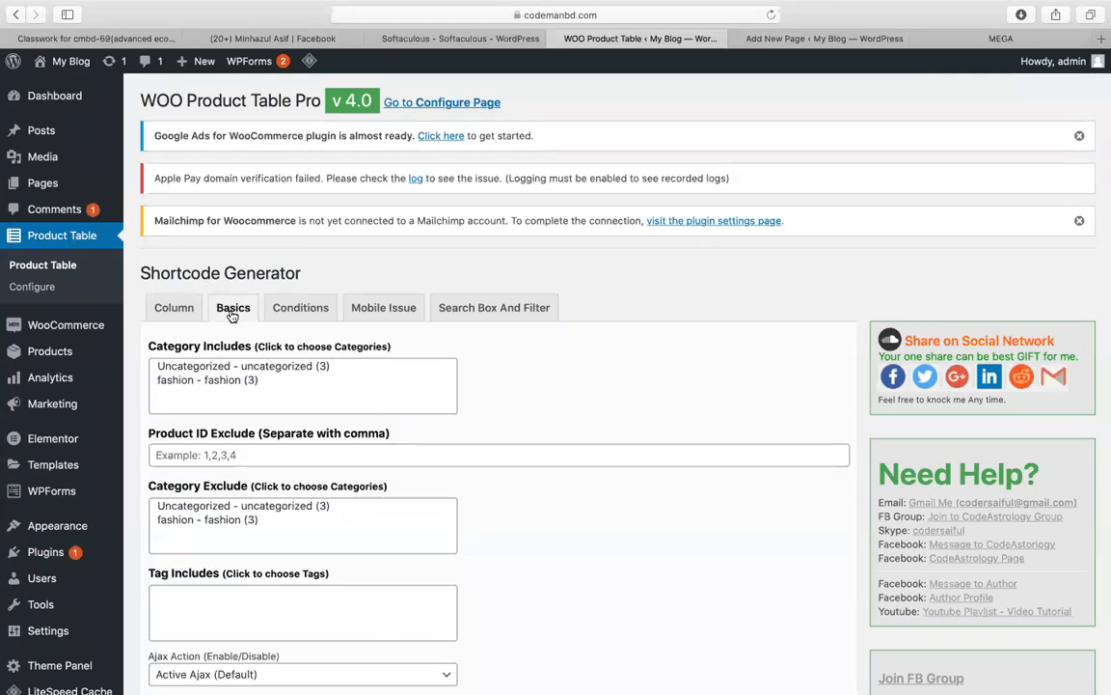
{"action": "left_click", "coordinate": [207, 380]}
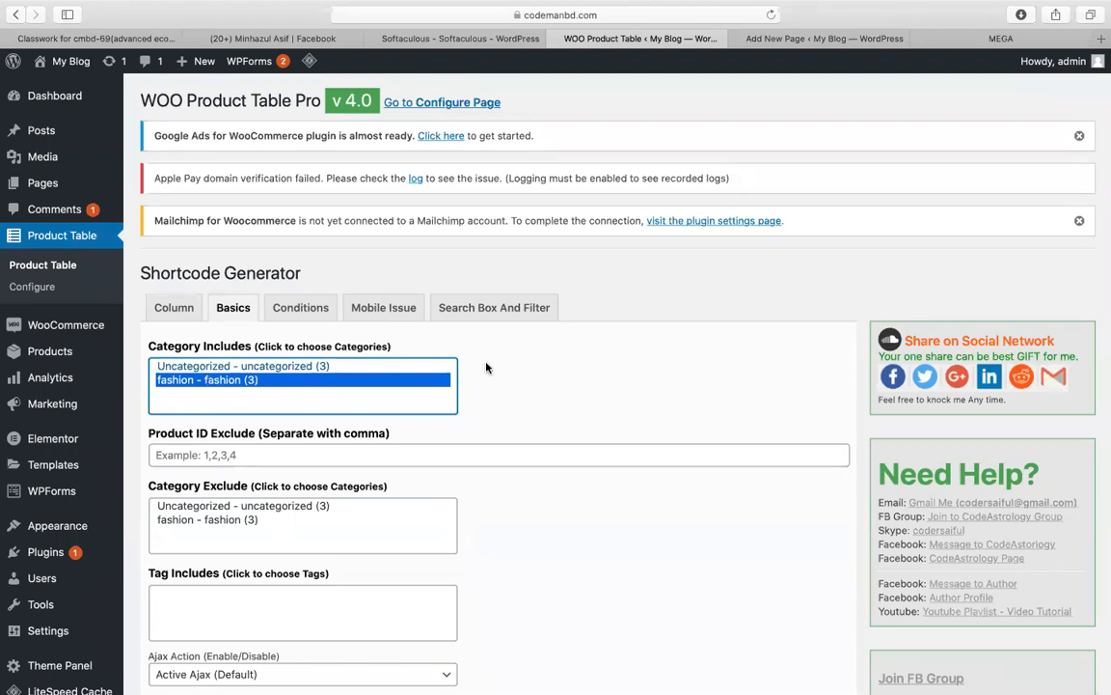
{"action": "scroll", "coordinate": [486, 368], "scroll_direction": "down", "scroll_amount": 15}
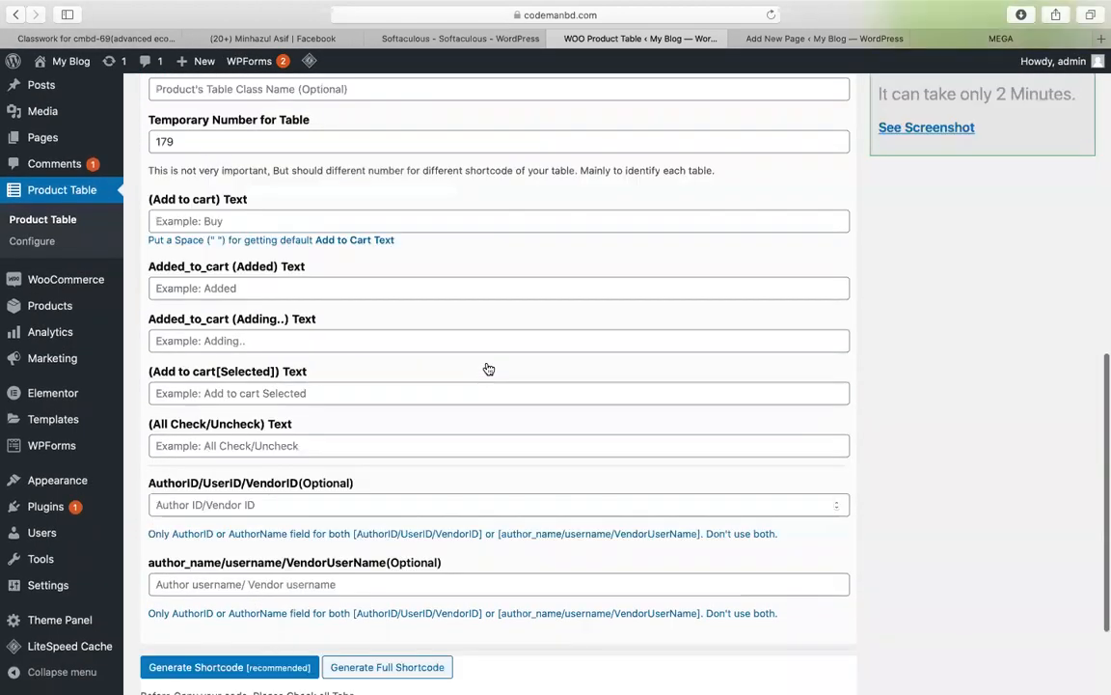
{"action": "scroll", "coordinate": [489, 368], "scroll_direction": "down", "scroll_amount": 2}
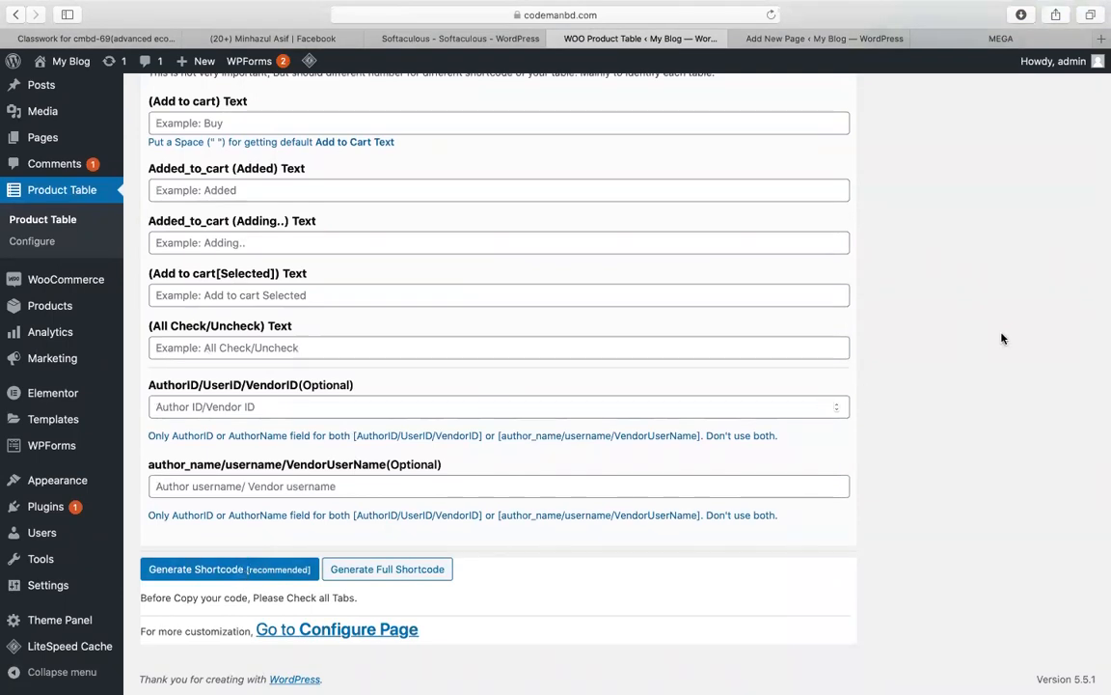
{"action": "scroll", "coordinate": [1001, 337], "scroll_direction": "down", "scroll_amount": 1}
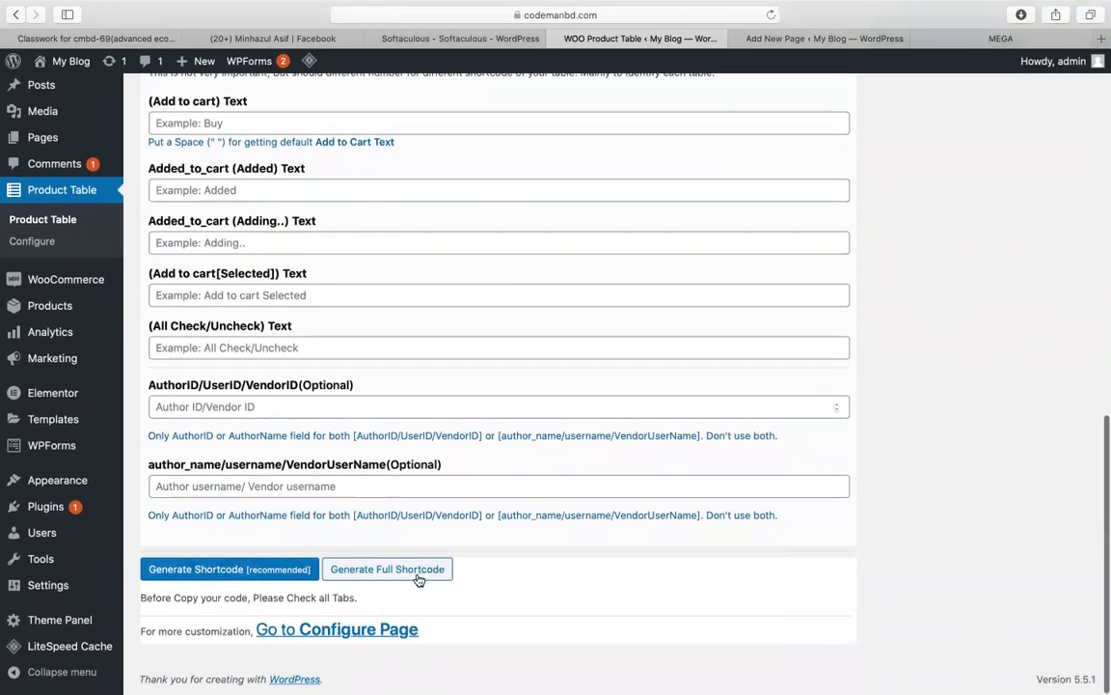
{"action": "left_click", "coordinate": [241, 560]}
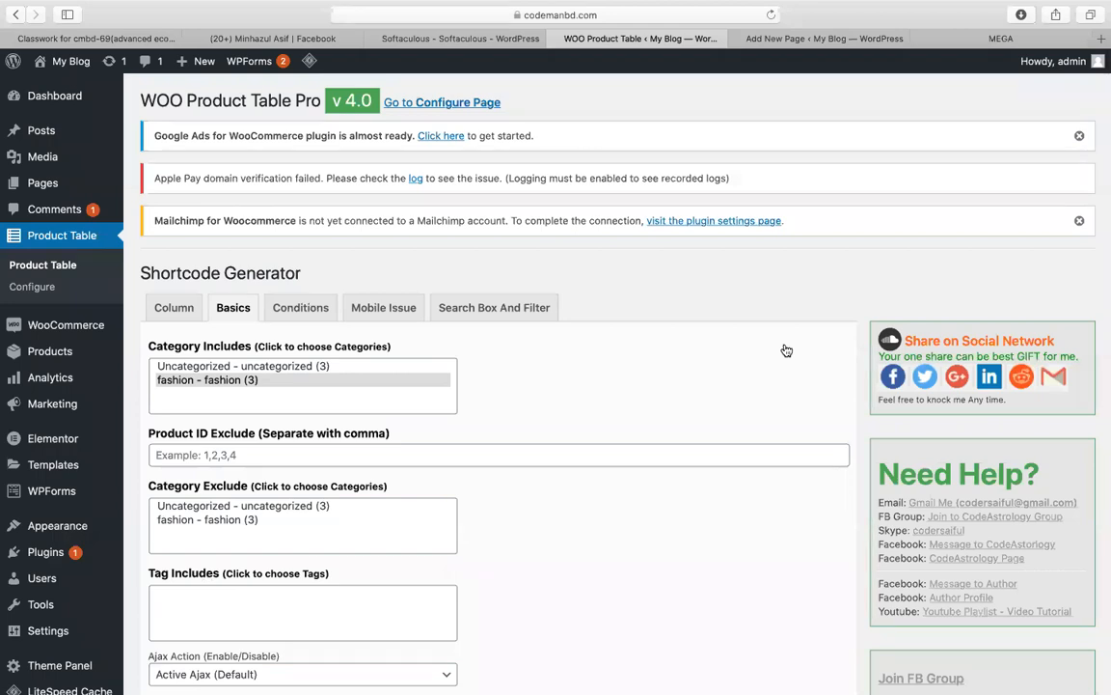
Step: Look over the table column settings, then return to the home page editor
{"action": "scroll", "coordinate": [786, 351], "scroll_direction": "down", "scroll_amount": 15}
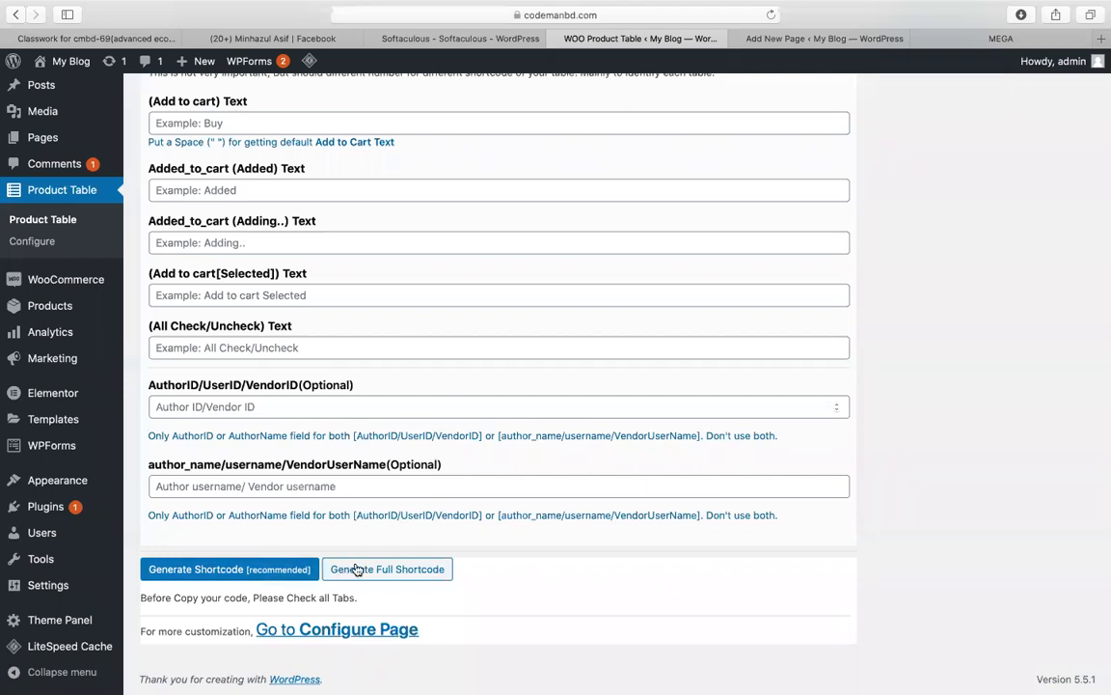
{"action": "scroll", "coordinate": [798, 559], "scroll_direction": "up", "scroll_amount": 20}
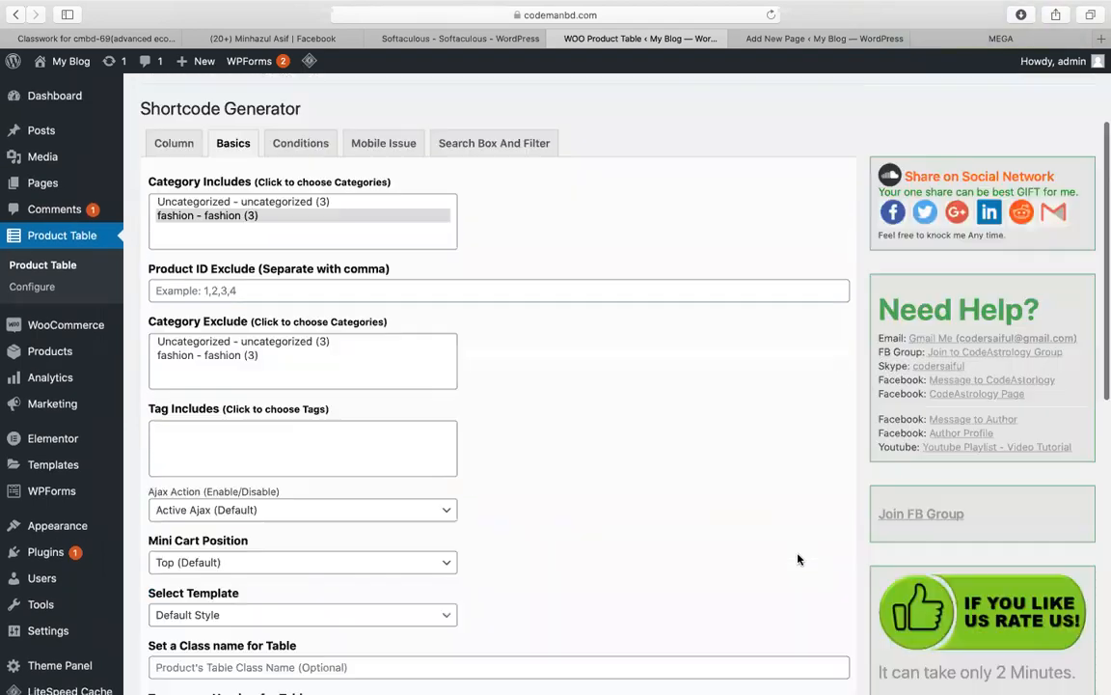
{"action": "left_click", "coordinate": [176, 308]}
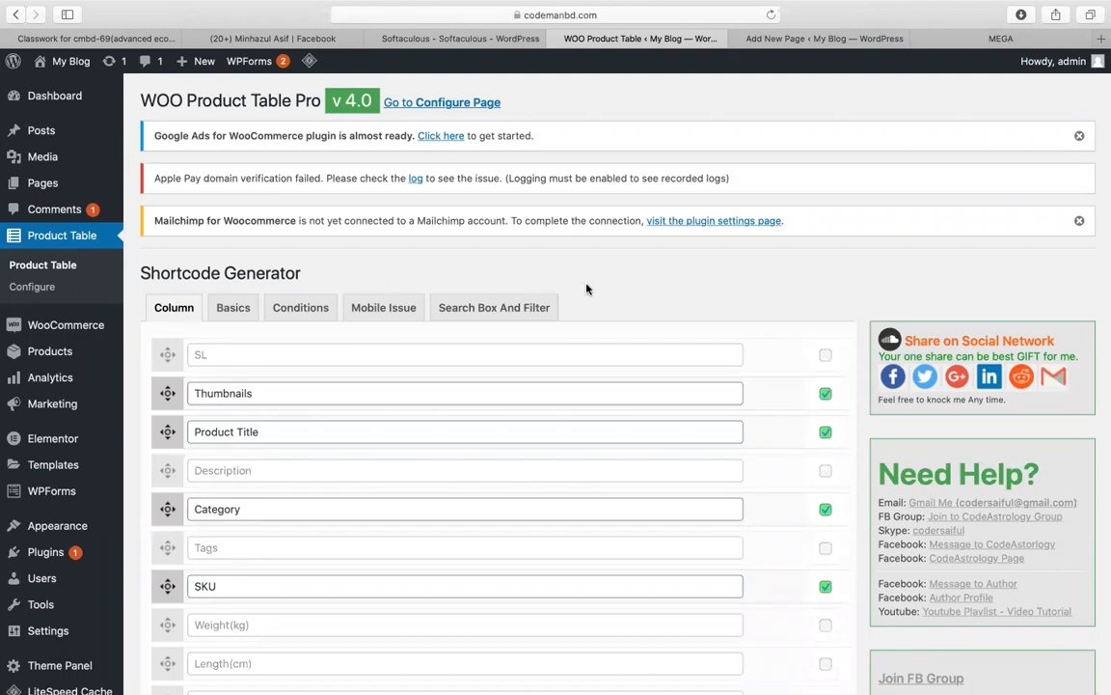
{"action": "scroll", "coordinate": [586, 283], "scroll_direction": "down", "scroll_amount": 10}
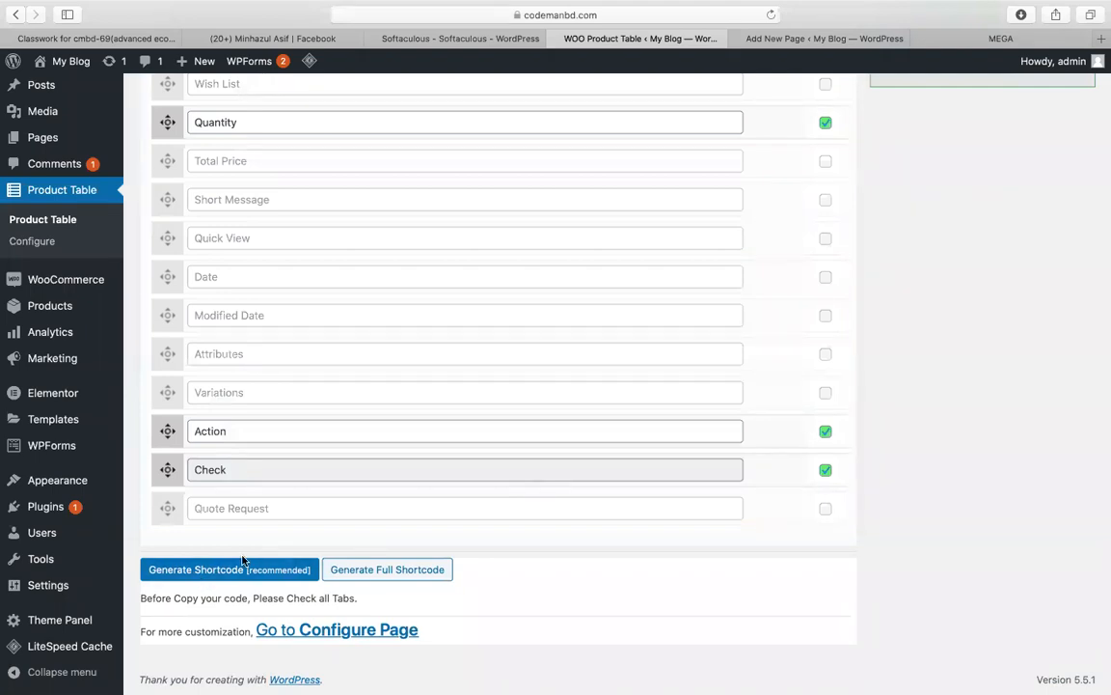
{"action": "scroll", "coordinate": [836, 482], "scroll_direction": "up", "scroll_amount": 10}
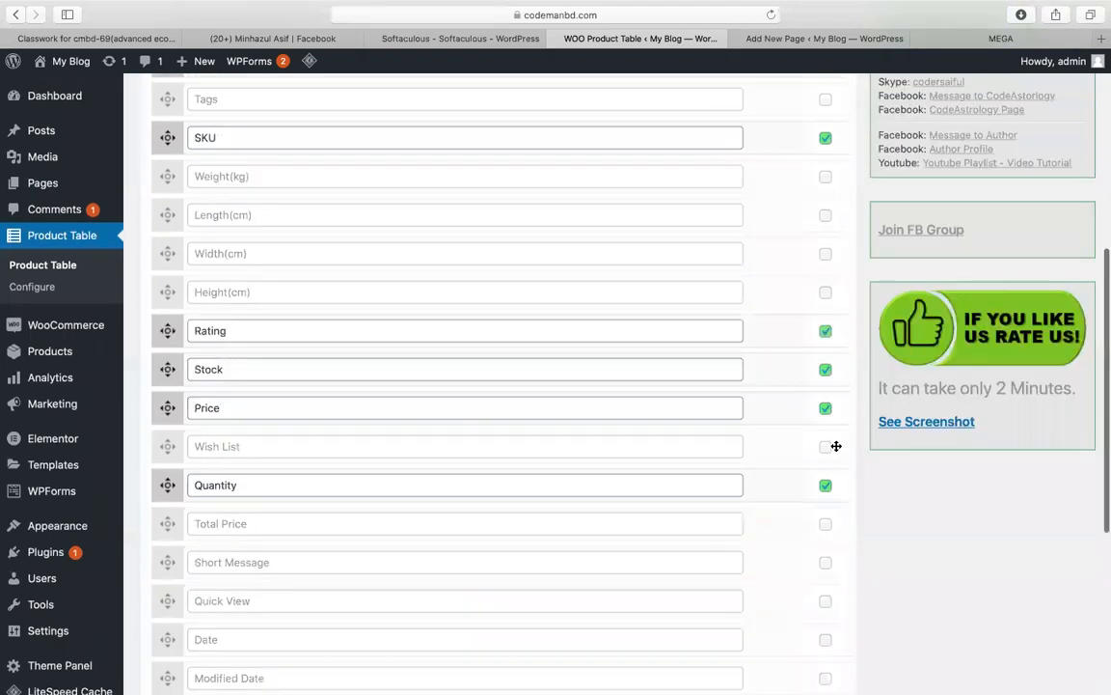
{"action": "left_click", "coordinate": [893, 37]}
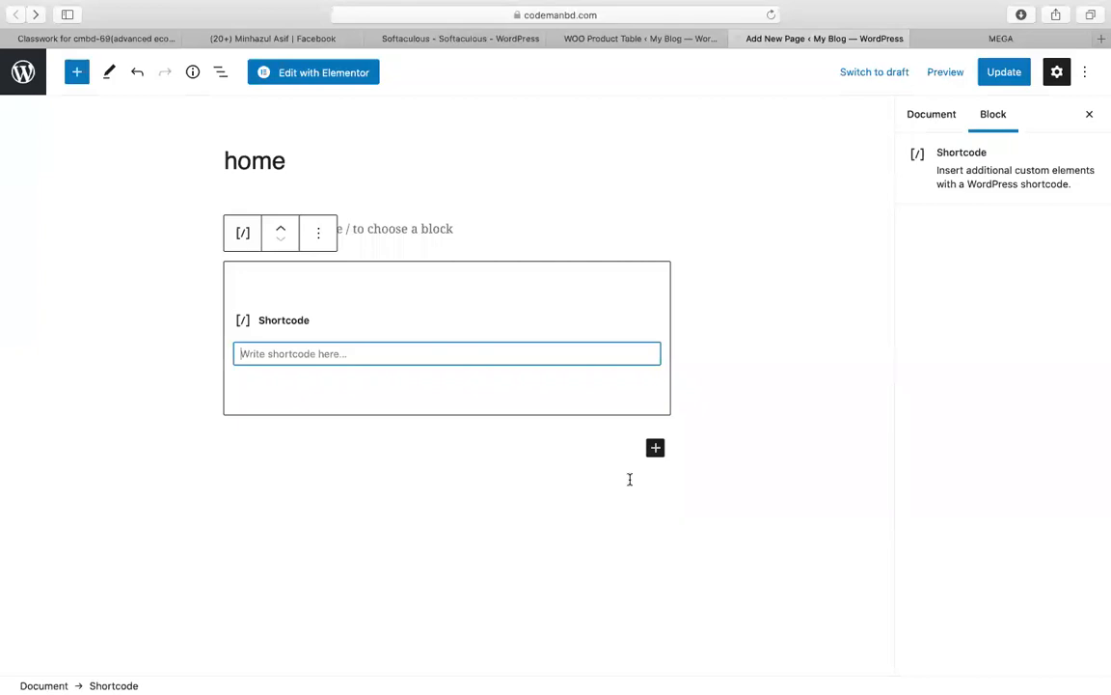
Step: Permanently dismiss the Google Ads notice and close the Mailchimp notice
{"action": "left_click", "coordinate": [655, 38]}
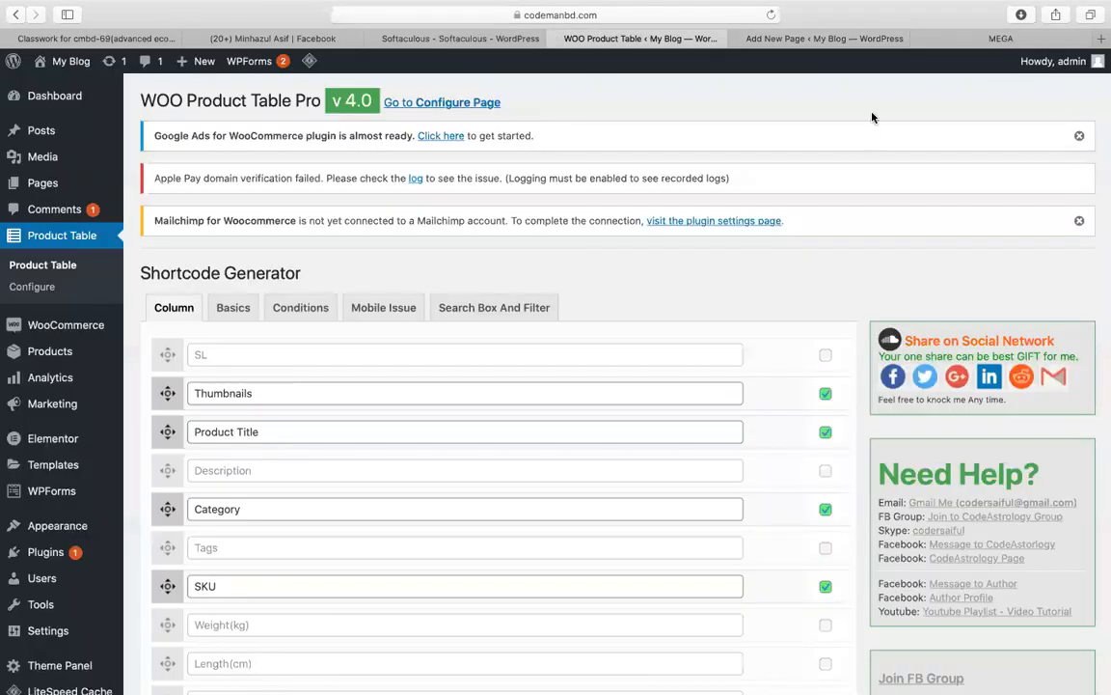
{"action": "left_click", "coordinate": [1080, 135]}
{"action": "left_click", "coordinate": [699, 439]}
{"action": "left_click", "coordinate": [1080, 178]}
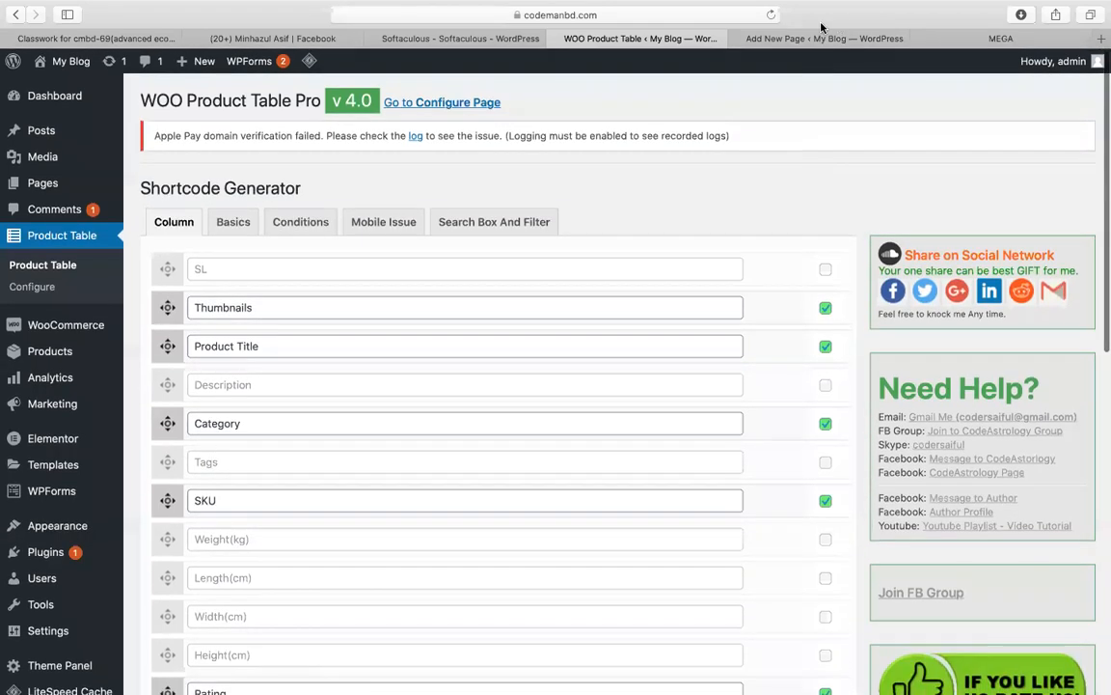
Step: Close the home page editor tab, leaving the page unsaved
{"action": "left_click", "coordinate": [799, 38]}
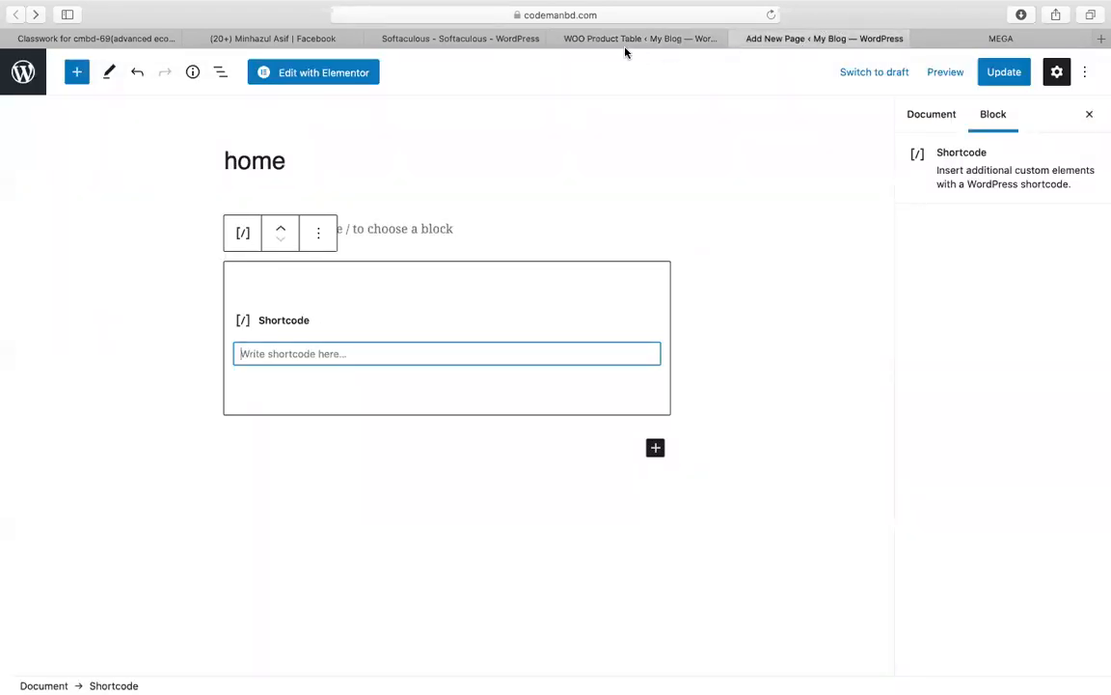
{"action": "left_click", "coordinate": [623, 40]}
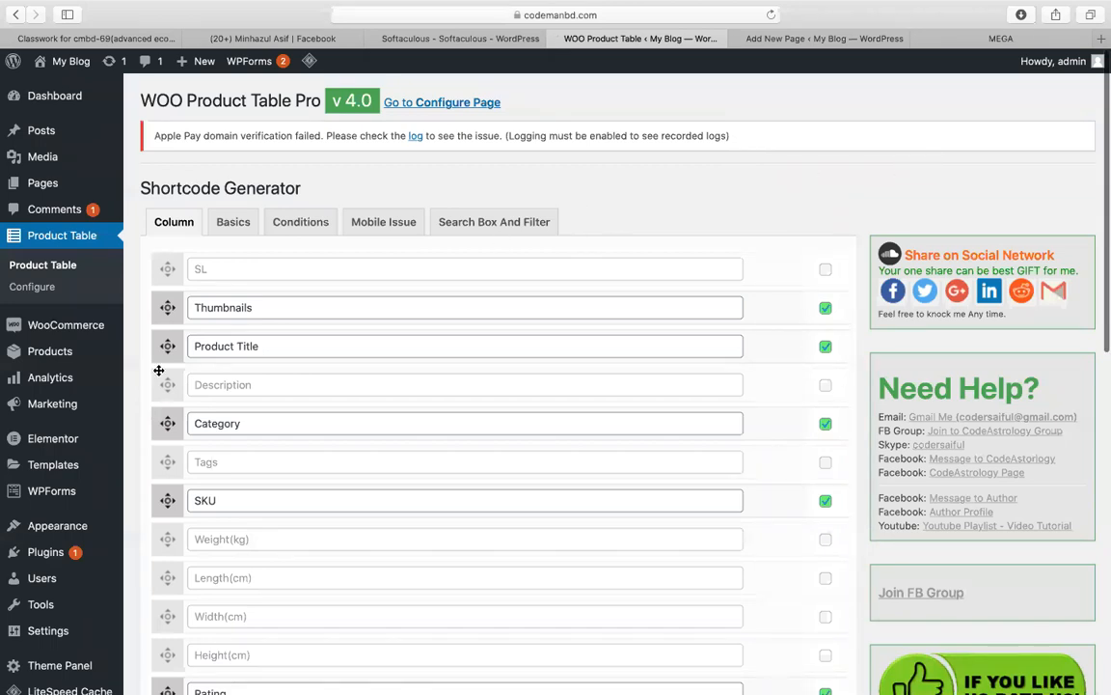
{"action": "mouse_move", "coordinate": [97, 330]}
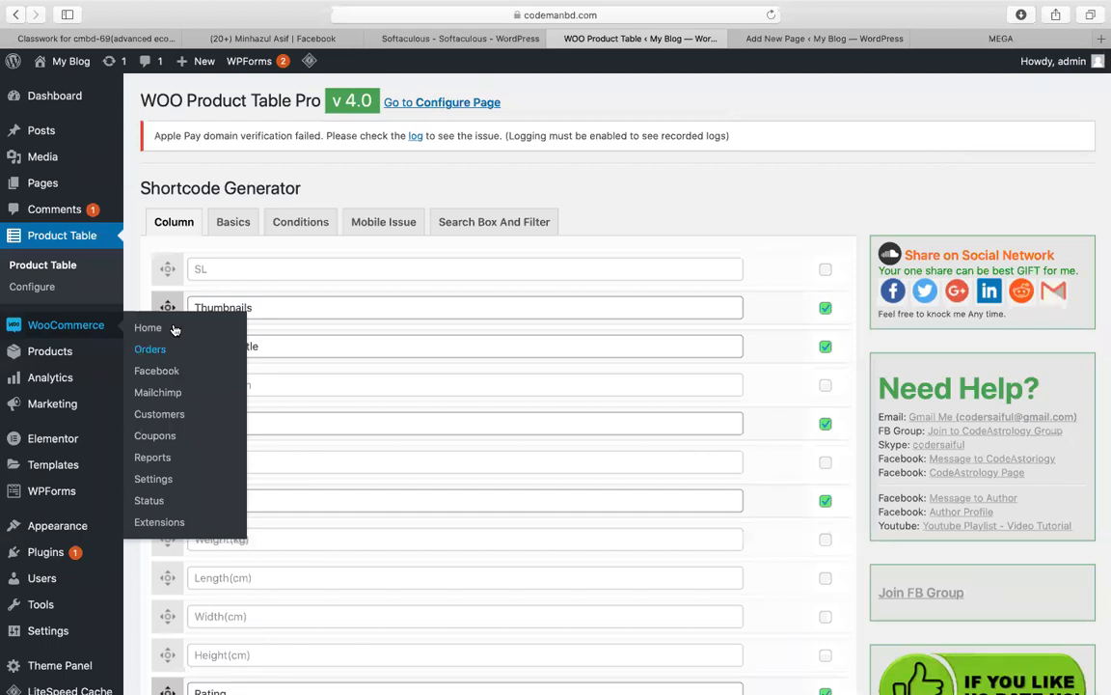
{"action": "left_click", "coordinate": [810, 41]}
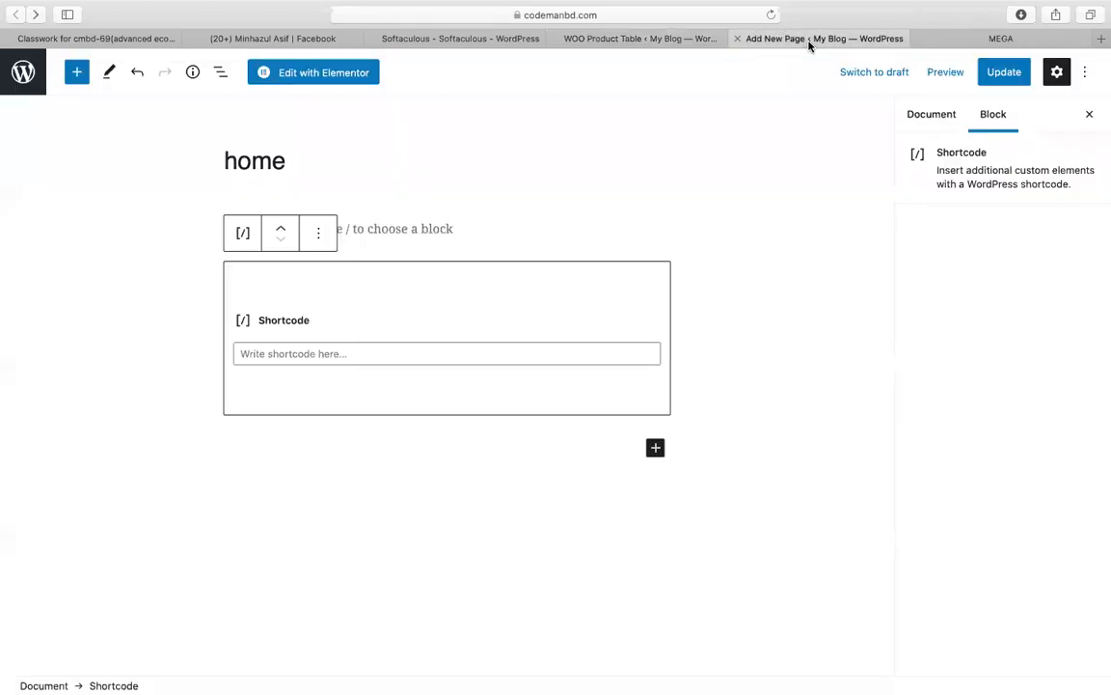
{"action": "left_click", "coordinate": [736, 40]}
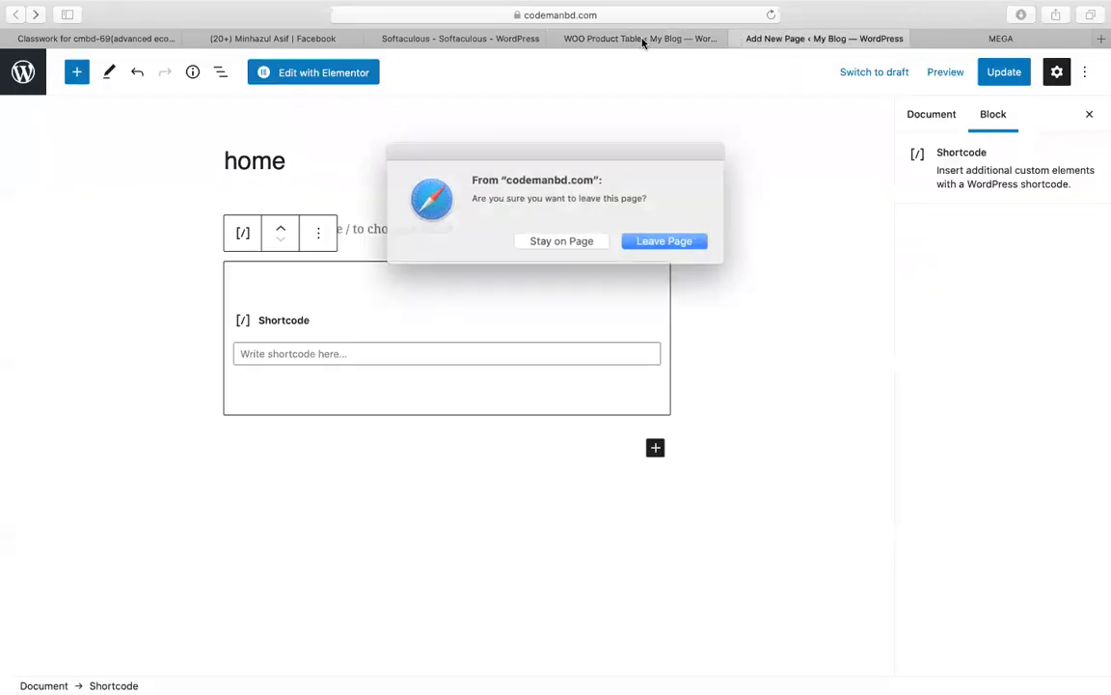
{"action": "left_click", "coordinate": [639, 243]}
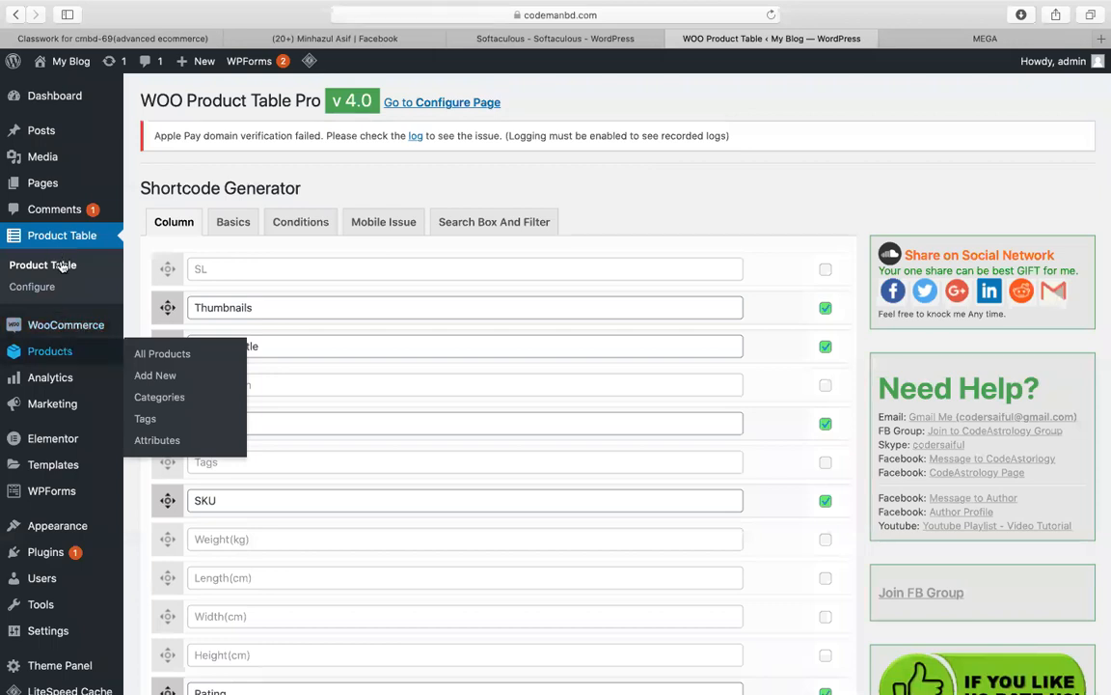
Step: Open the All Products list under Products
{"action": "mouse_move", "coordinate": [62, 337]}
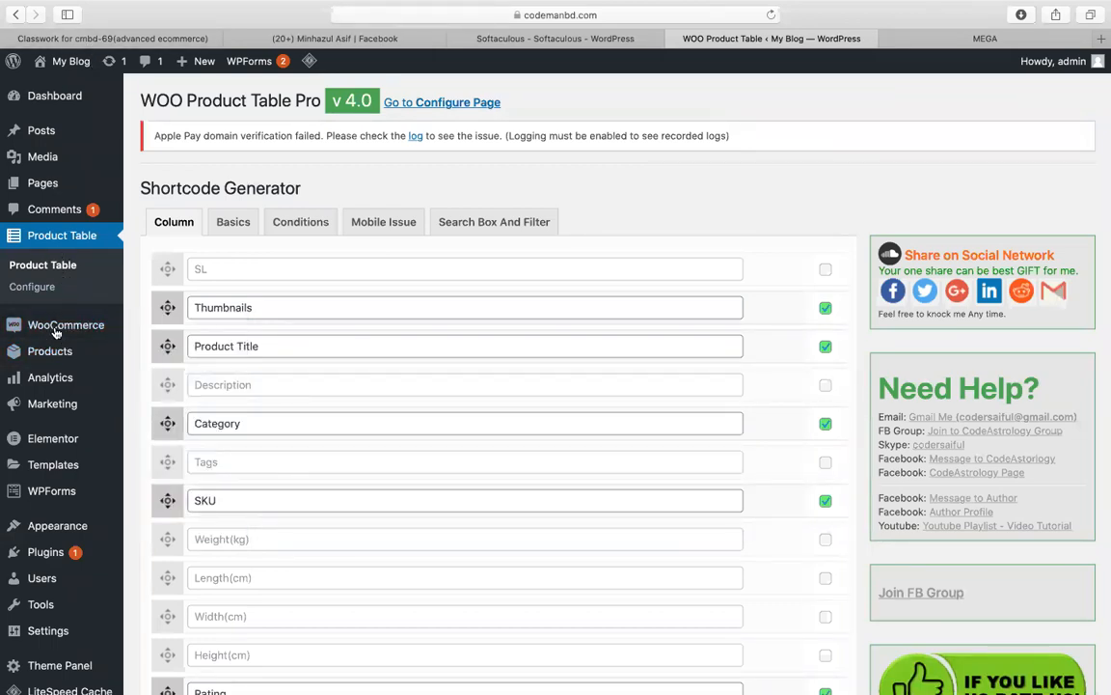
{"action": "scroll", "coordinate": [60, 470], "scroll_direction": "down", "scroll_amount": 2}
{"action": "mouse_move", "coordinate": [50, 515]}
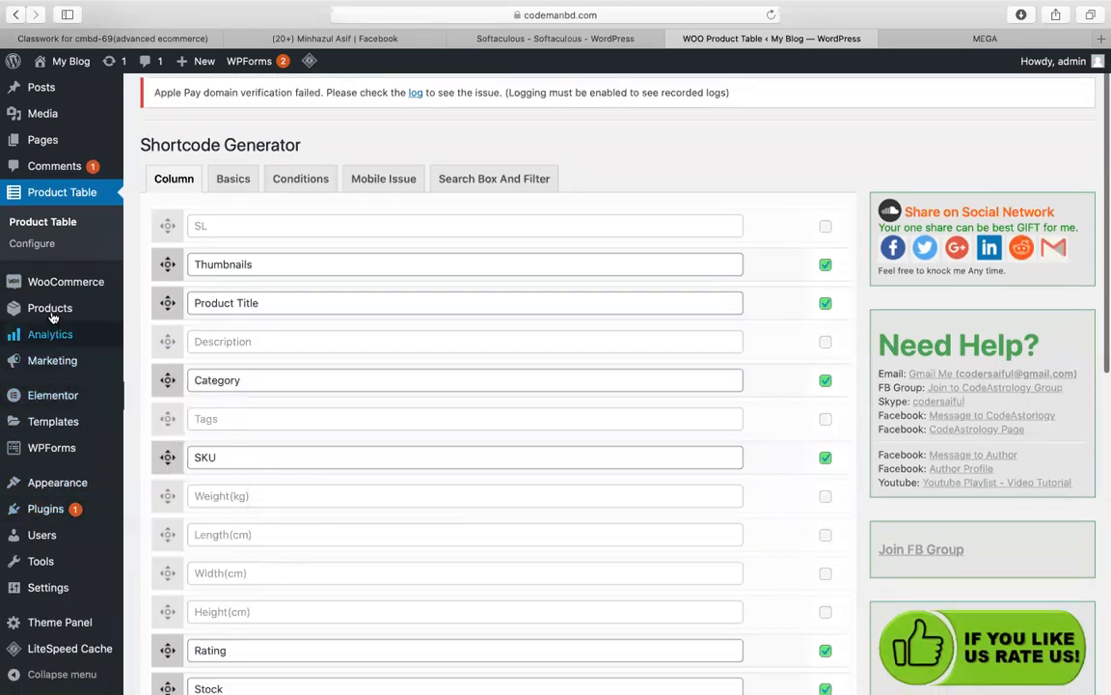
{"action": "mouse_move", "coordinate": [53, 311]}
{"action": "left_click", "coordinate": [135, 313]}
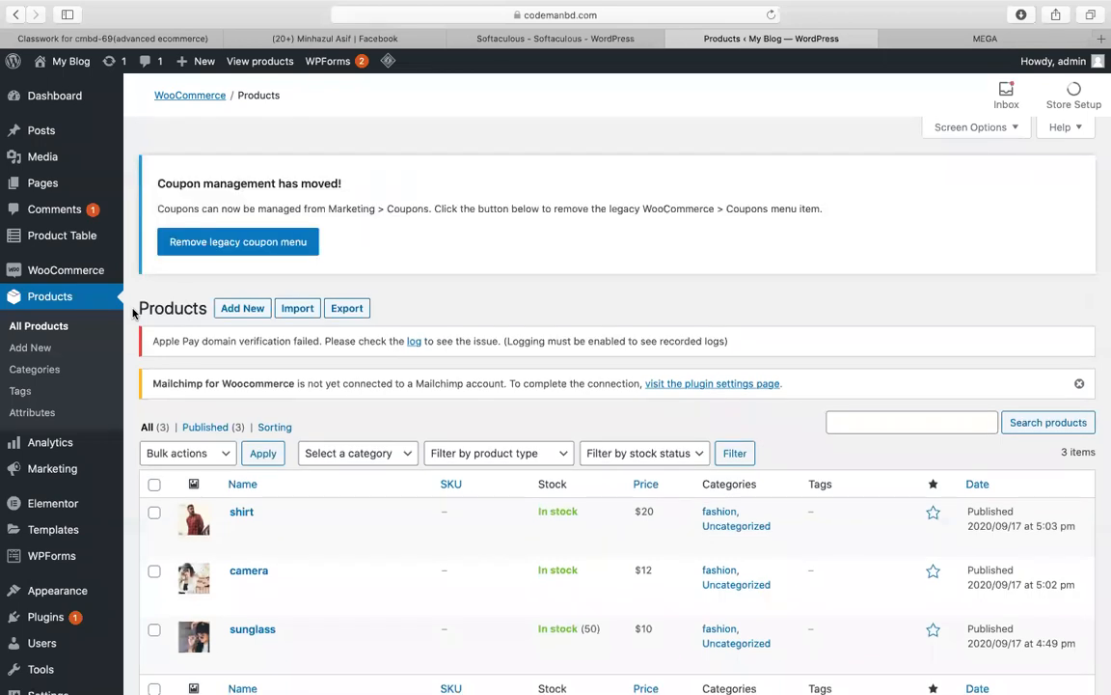
Step: View the shirt product on the store and add one shirt to the cart
{"action": "scroll", "coordinate": [157, 320], "scroll_direction": "down", "scroll_amount": 3}
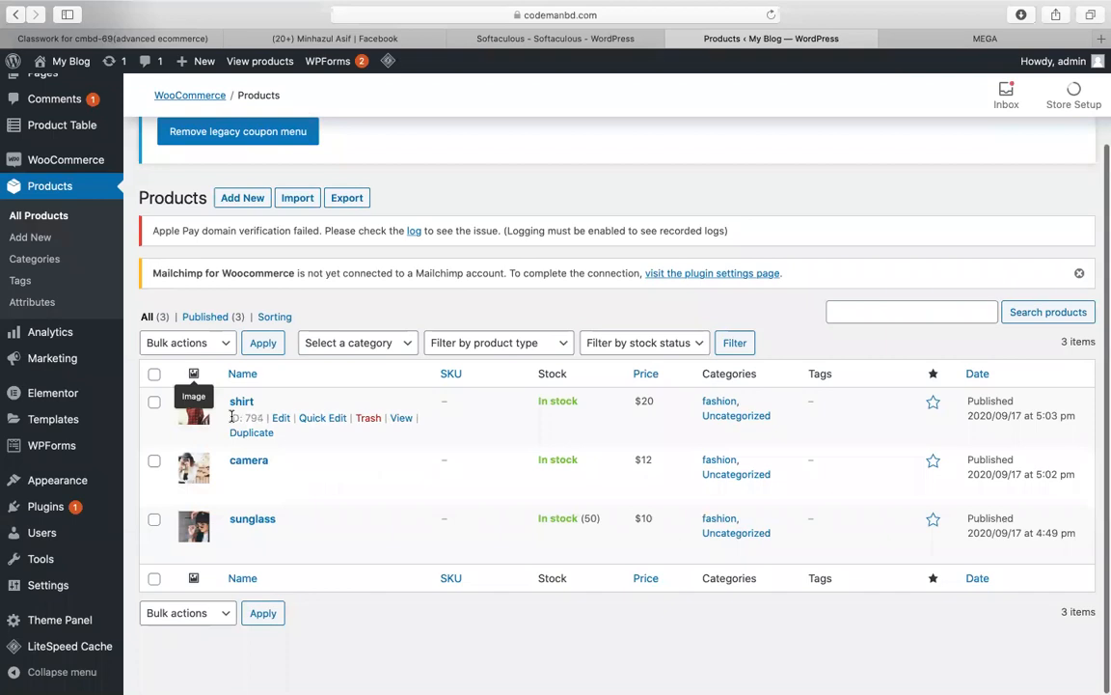
{"action": "left_click", "coordinate": [398, 419]}
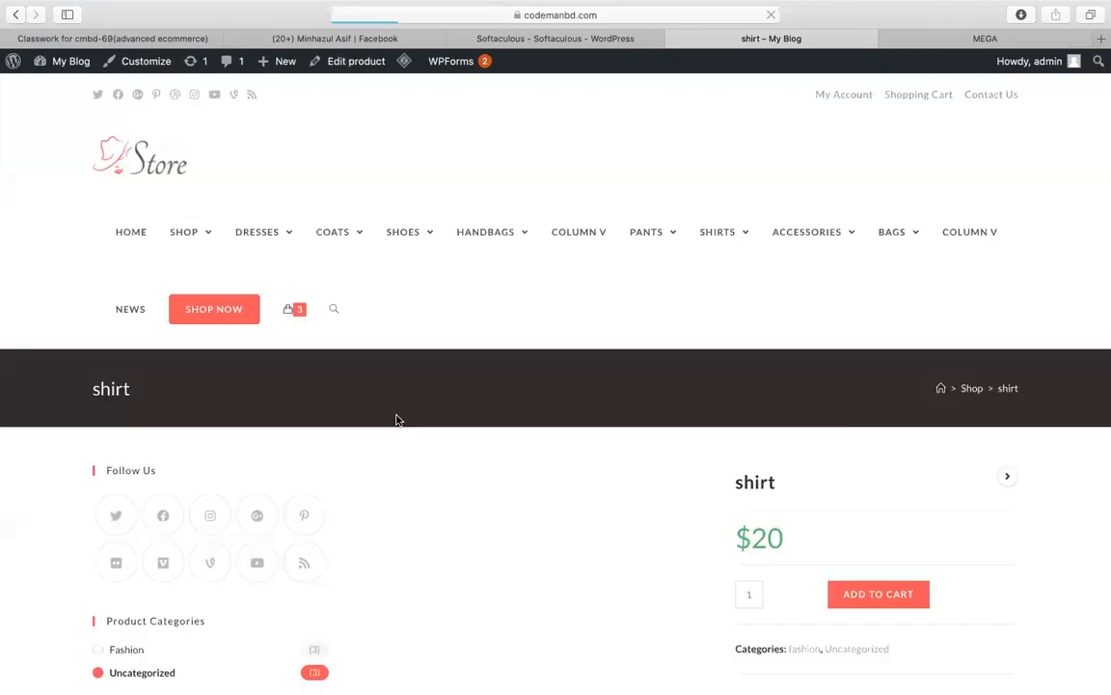
{"action": "scroll", "coordinate": [528, 421], "scroll_direction": "down", "scroll_amount": 3}
{"action": "scroll", "coordinate": [529, 422], "scroll_direction": "down", "scroll_amount": 2}
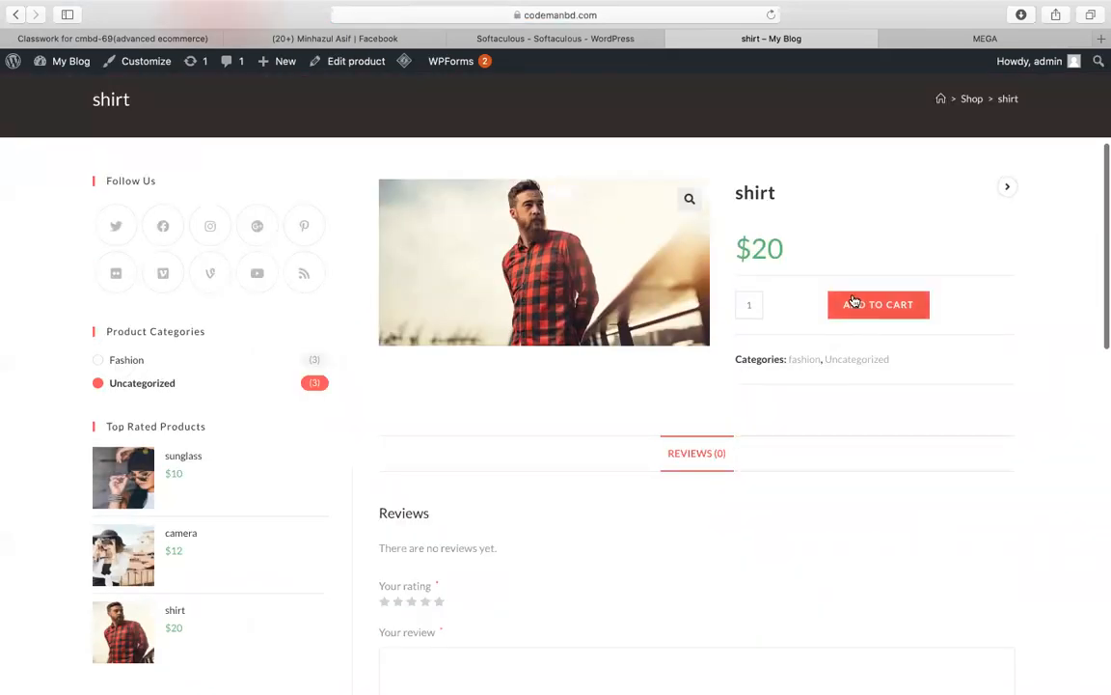
{"action": "left_click", "coordinate": [849, 305]}
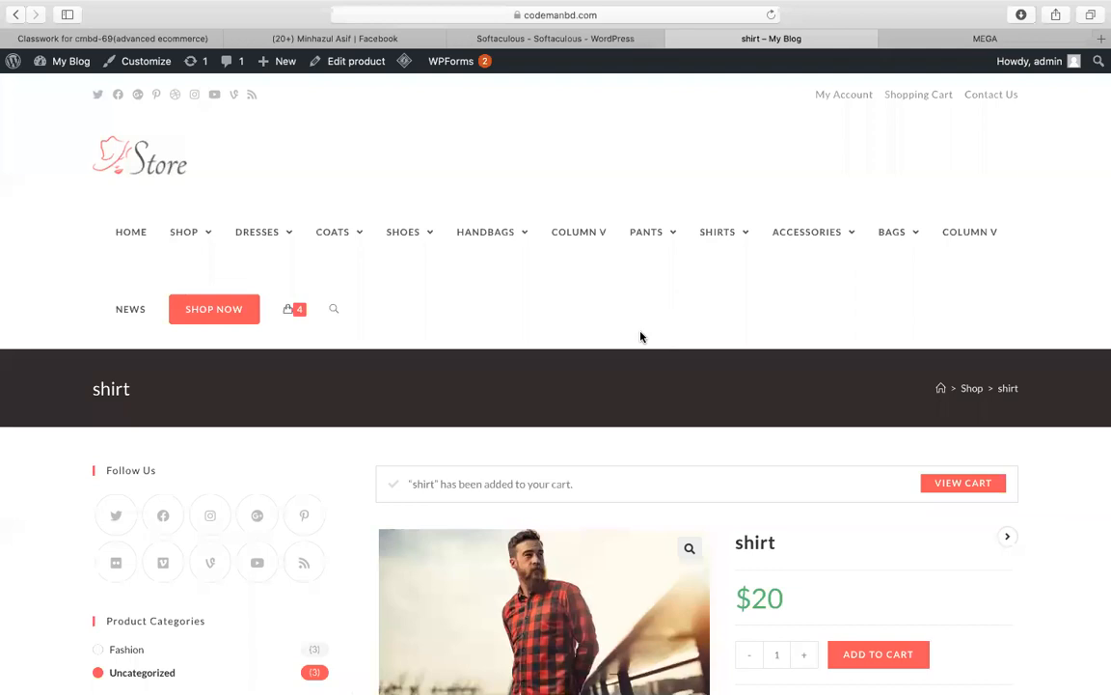
Step: Open the cart holding Sunglass ×3 and Shirt ×1
{"action": "scroll", "coordinate": [645, 372], "scroll_direction": "down", "scroll_amount": 5}
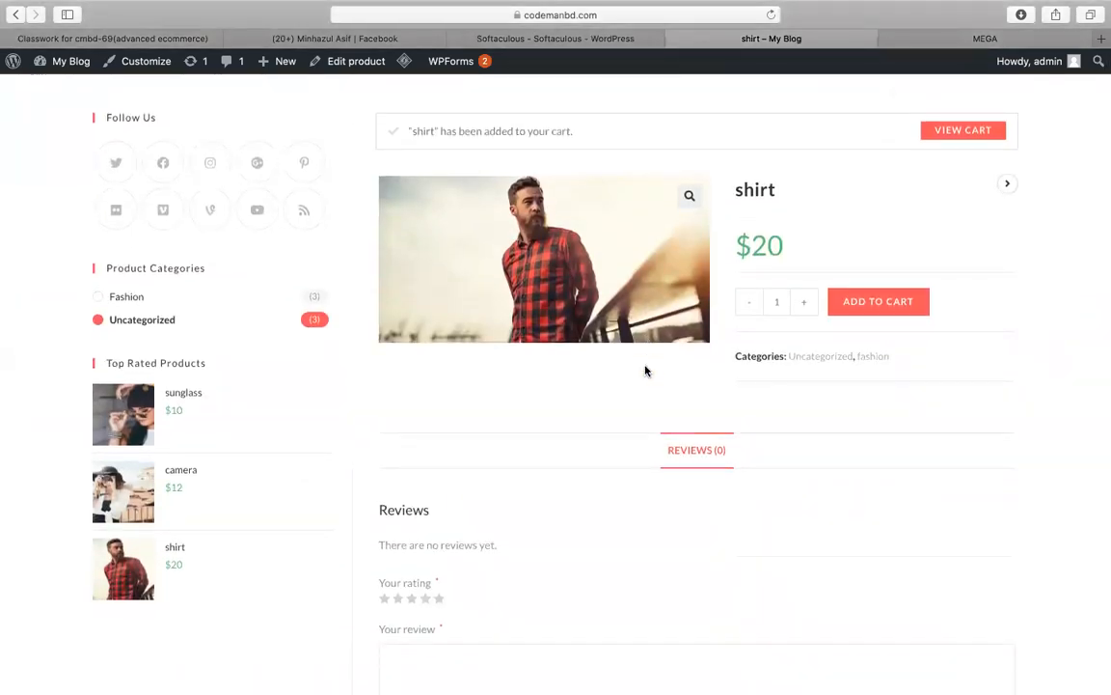
{"action": "scroll", "coordinate": [646, 371], "scroll_direction": "up", "scroll_amount": 3}
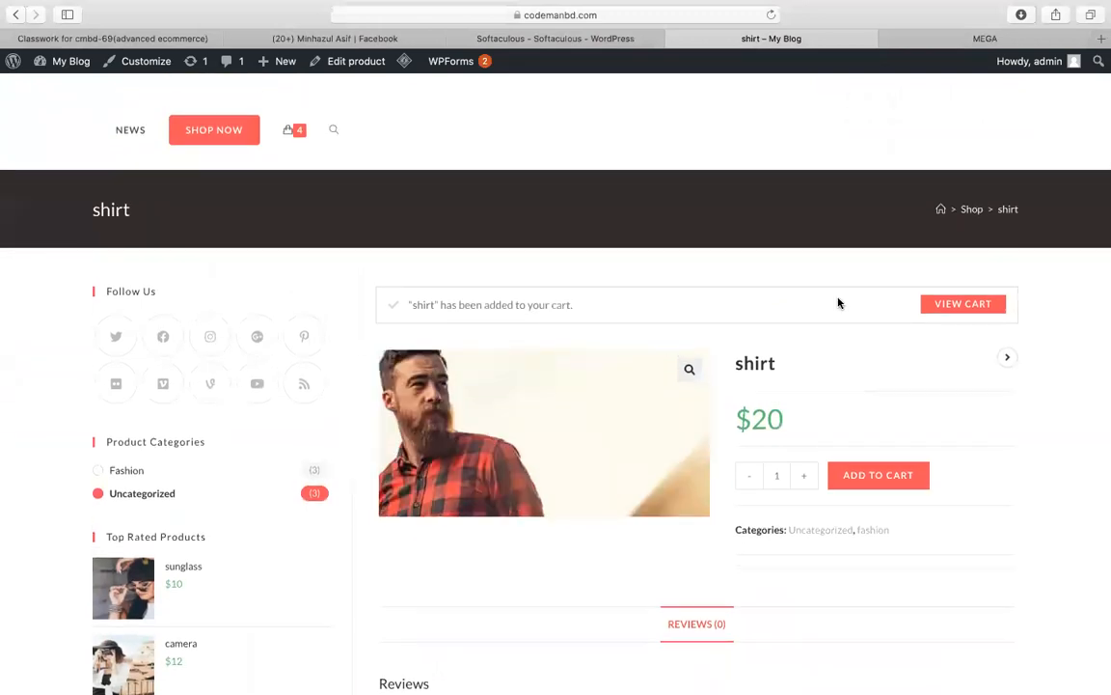
{"action": "left_click", "coordinate": [950, 307]}
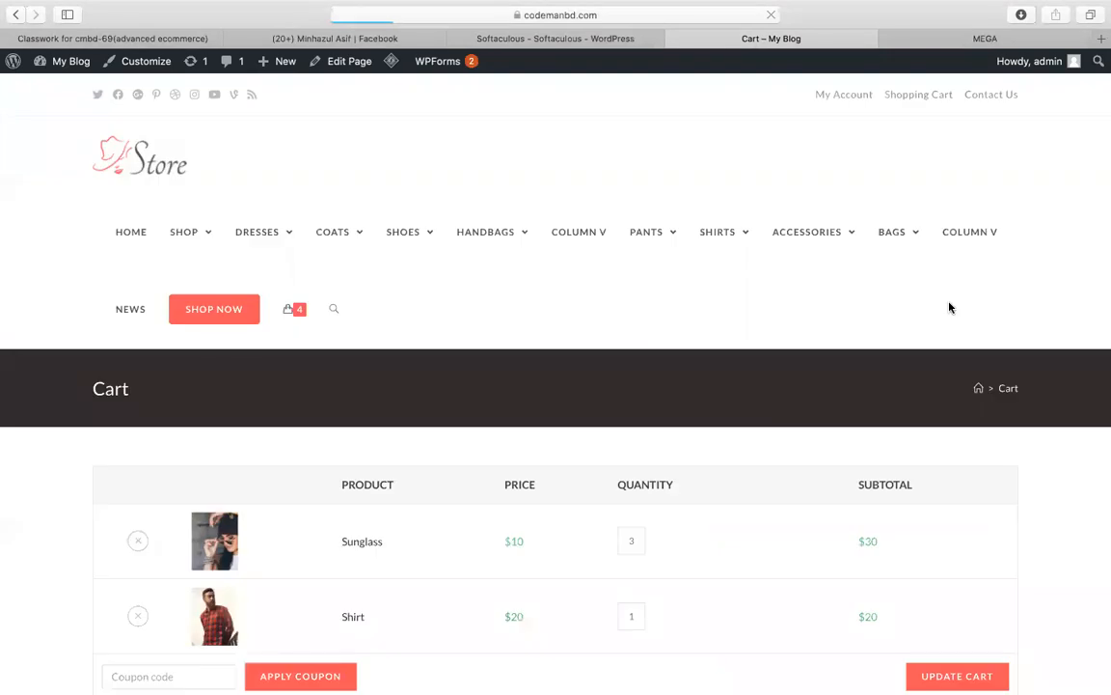
Step: Check the cart totals with coupon Winter20 and proceed to checkout
{"action": "scroll", "coordinate": [820, 472], "scroll_direction": "down", "scroll_amount": 5}
{"action": "scroll", "coordinate": [640, 489], "scroll_direction": "down", "scroll_amount": 3}
{"action": "scroll", "coordinate": [500, 427], "scroll_direction": "up", "scroll_amount": 2}
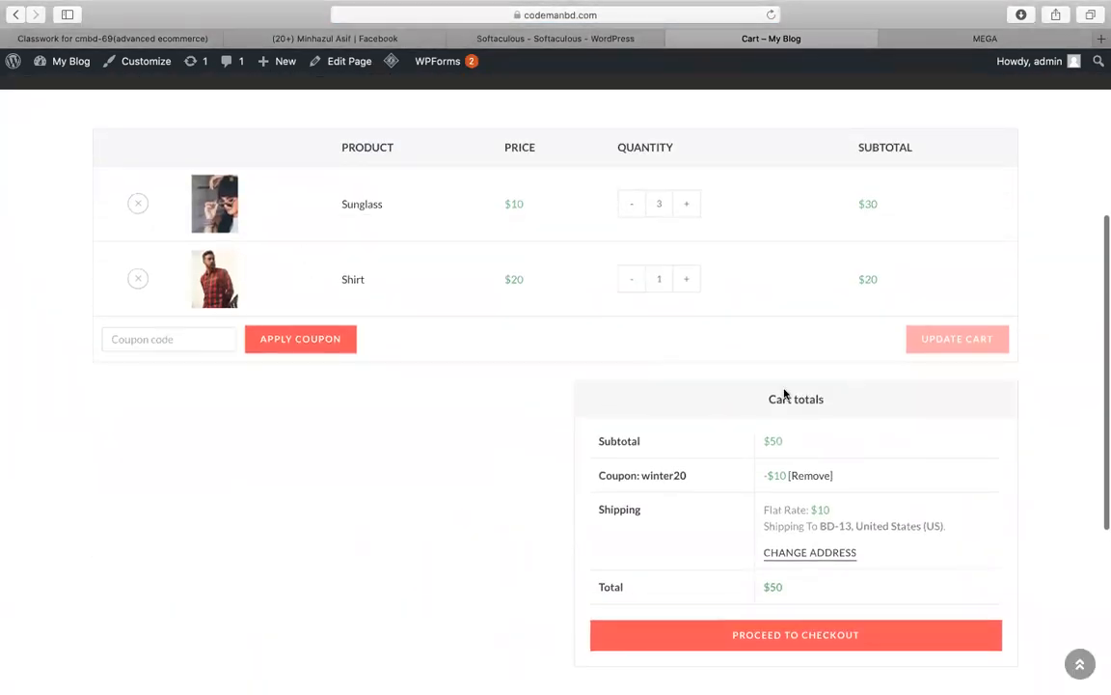
{"action": "scroll", "coordinate": [454, 492], "scroll_direction": "down", "scroll_amount": 3}
{"action": "left_click", "coordinate": [624, 491]}
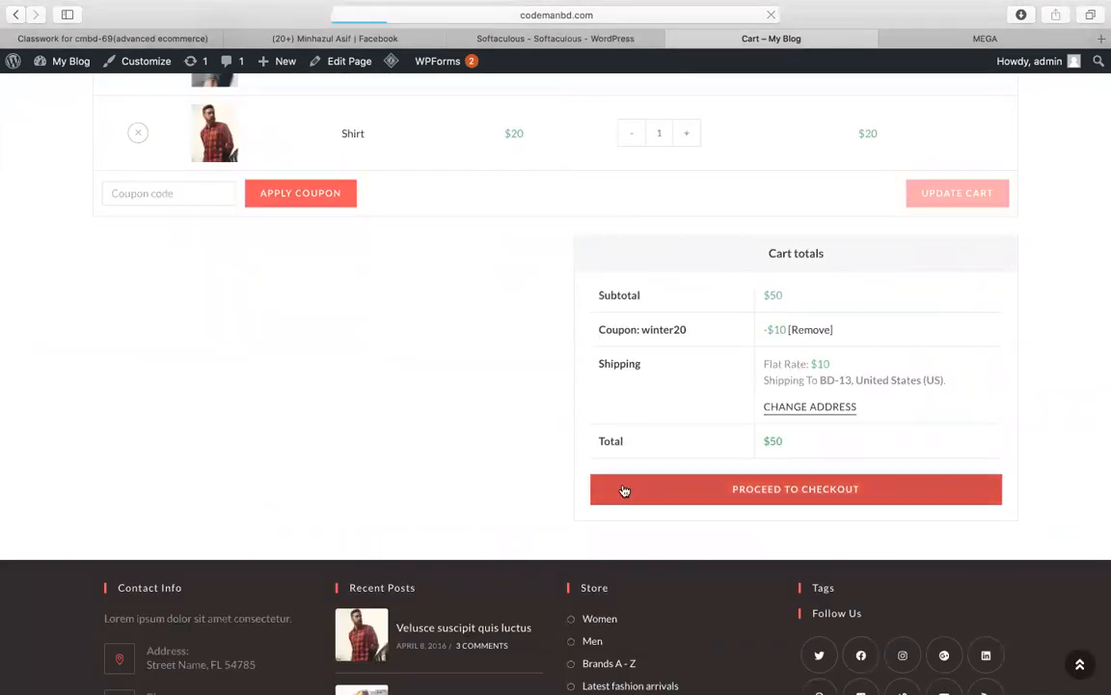
{"action": "scroll", "coordinate": [463, 468], "scroll_direction": "down", "scroll_amount": 5}
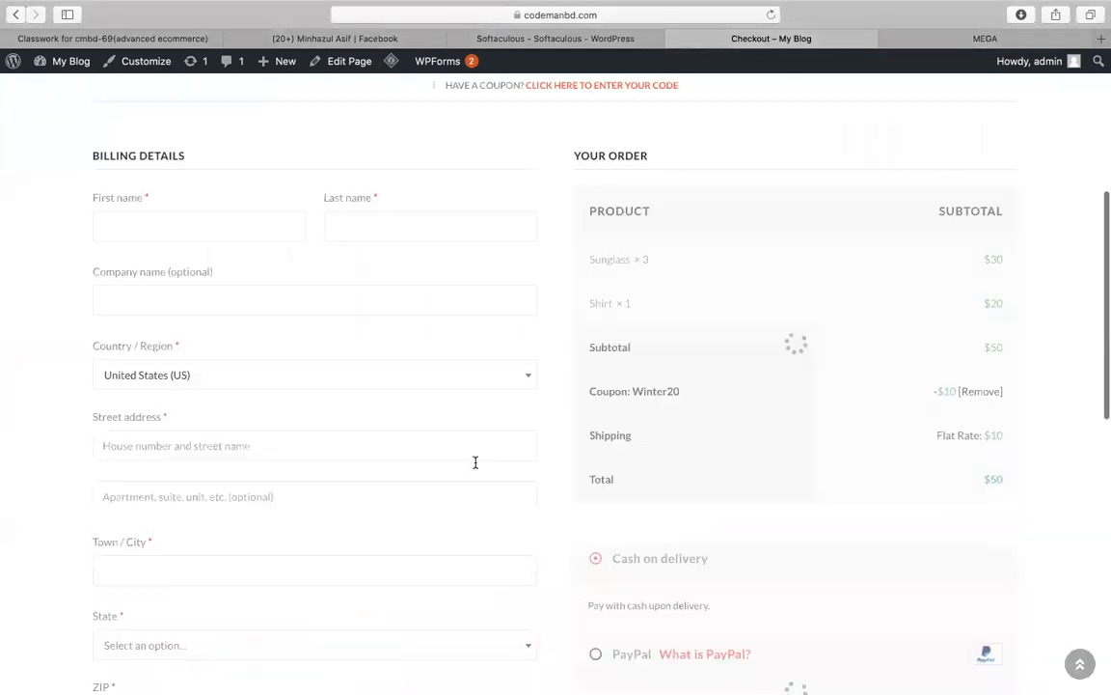
Step: Enter the customer's first and last name and set the billing country to Bangladesh
{"action": "left_click", "coordinate": [214, 189]}
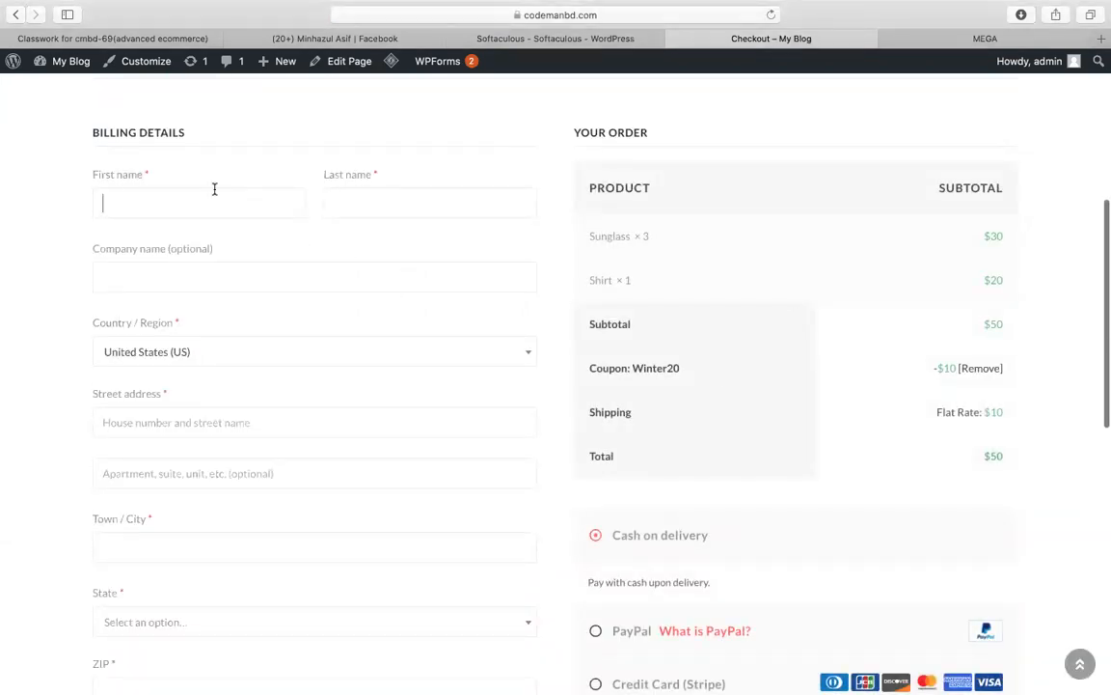
{"action": "key", "text": "Tab"}
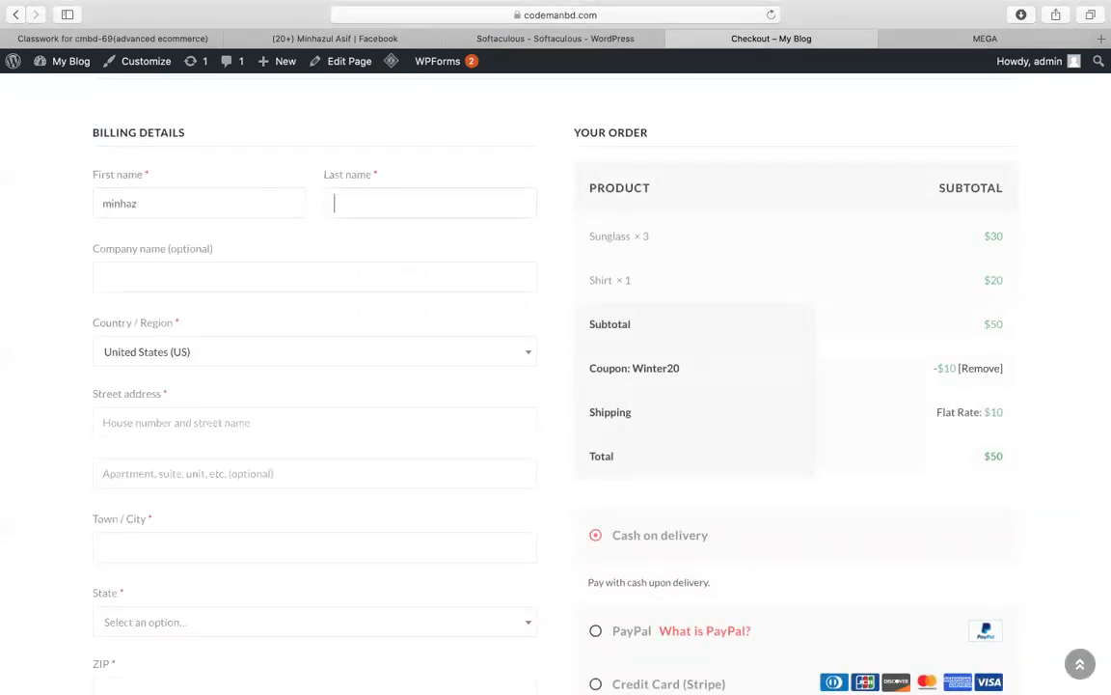
{"action": "left_click", "coordinate": [144, 355]}
{"action": "type", "text": "ban"}
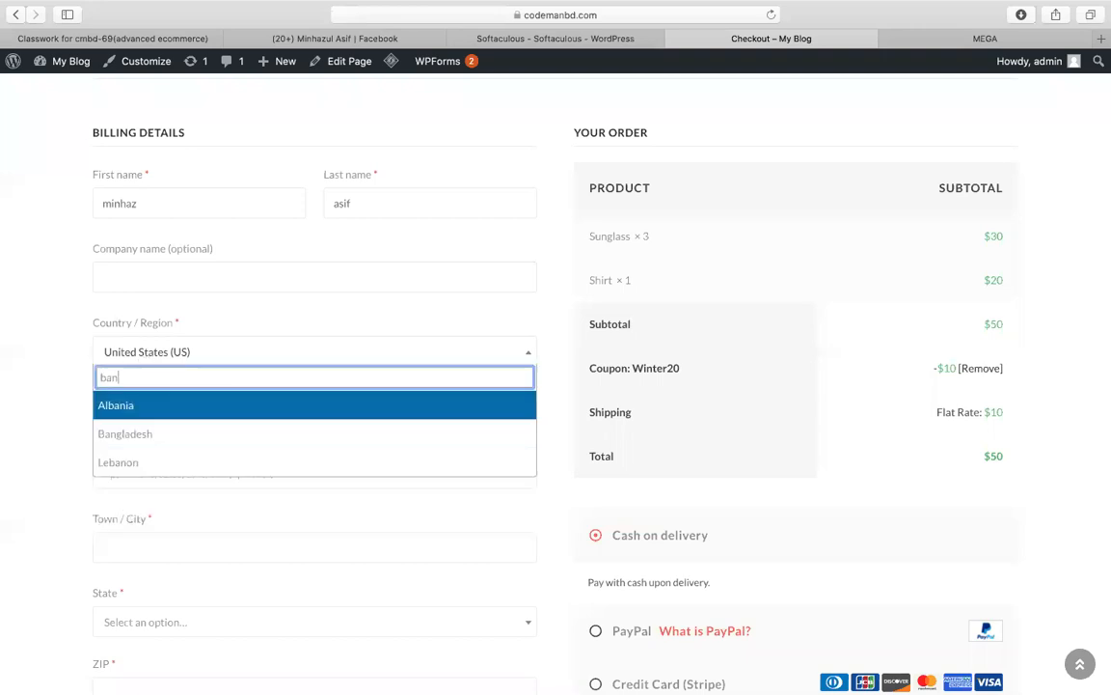
{"action": "left_click", "coordinate": [85, 441]}
{"action": "left_click", "coordinate": [208, 357]}
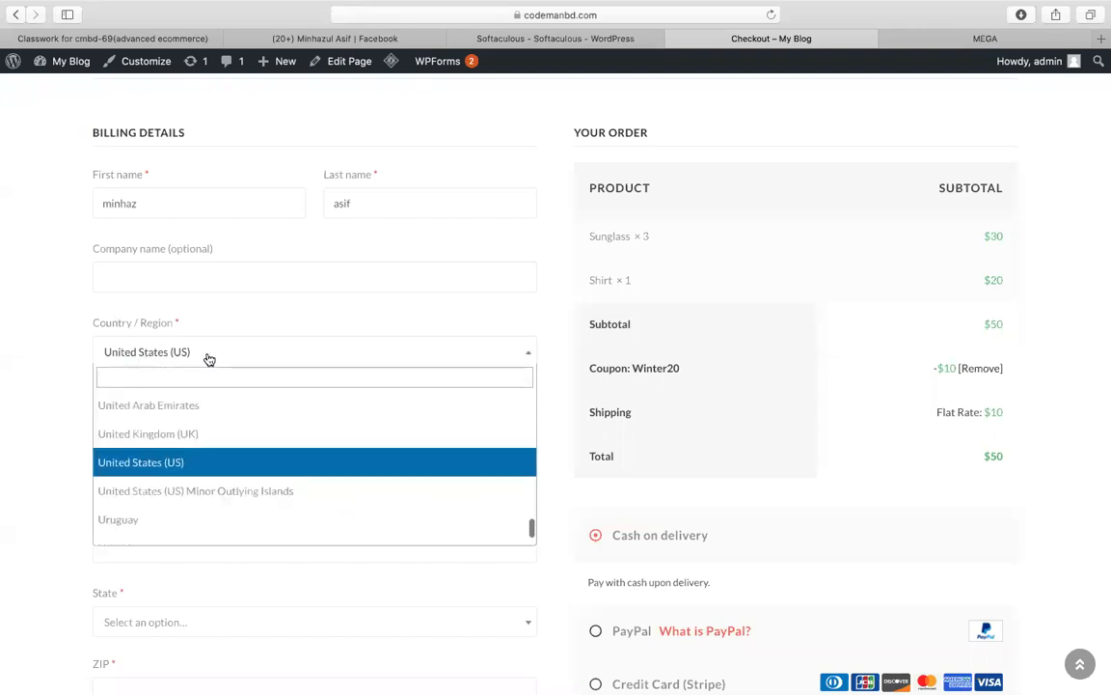
{"action": "type", "text": "ban"}
{"action": "left_click", "coordinate": [178, 431]}
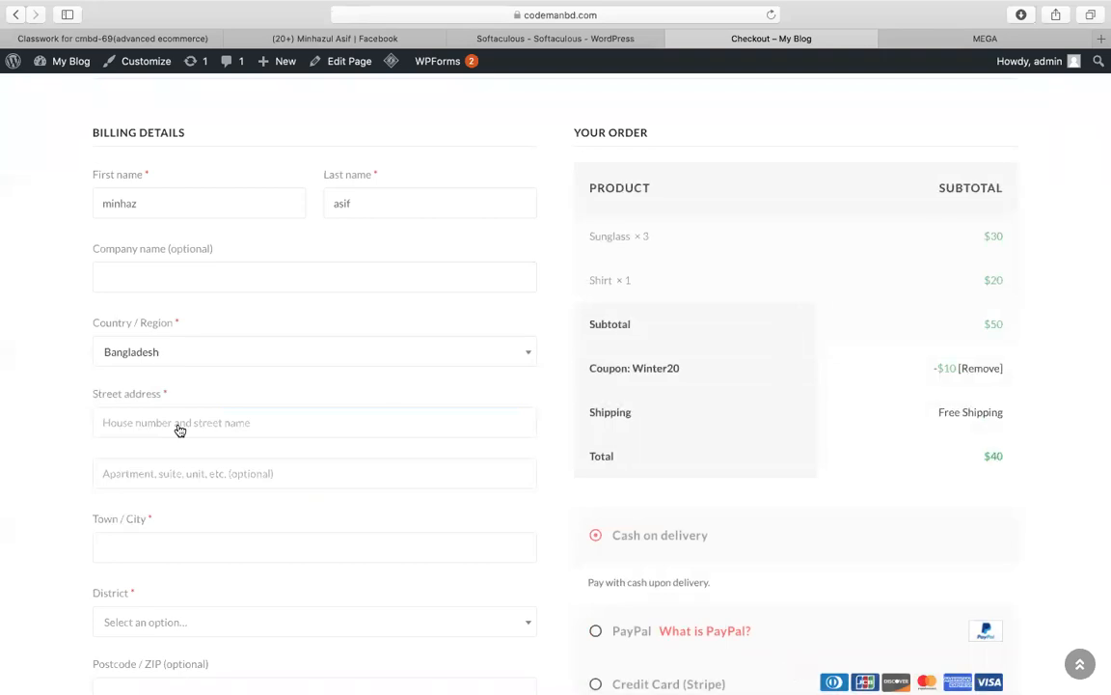
Step: Fill in the street address, town, Dhaka district and postcode
{"action": "scroll", "coordinate": [259, 430], "scroll_direction": "down", "scroll_amount": 2}
{"action": "left_click", "coordinate": [196, 375]}
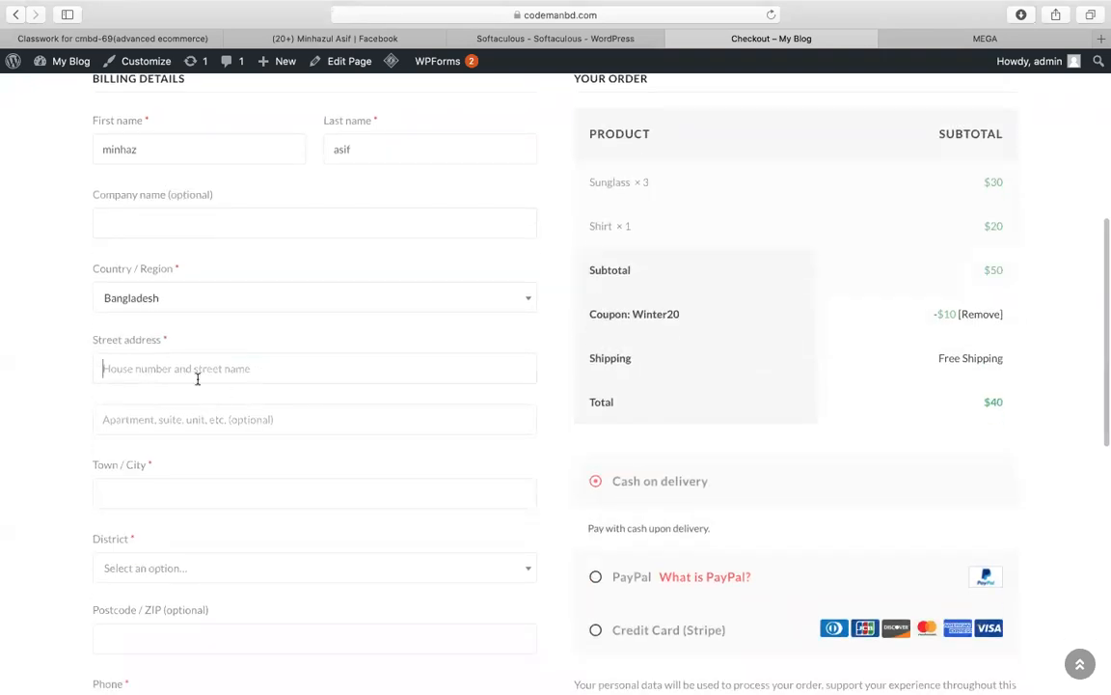
{"action": "type", "text": "dhanmondi"}
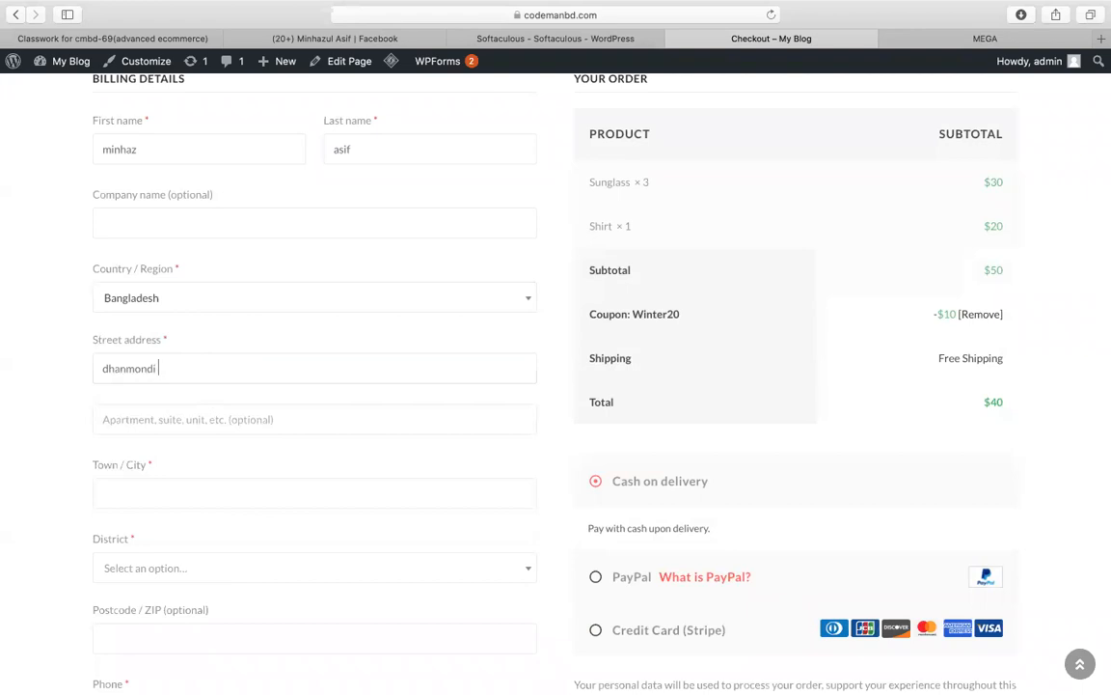
{"action": "scroll", "coordinate": [391, 506], "scroll_direction": "down", "scroll_amount": 3}
{"action": "type", "text": "d"}
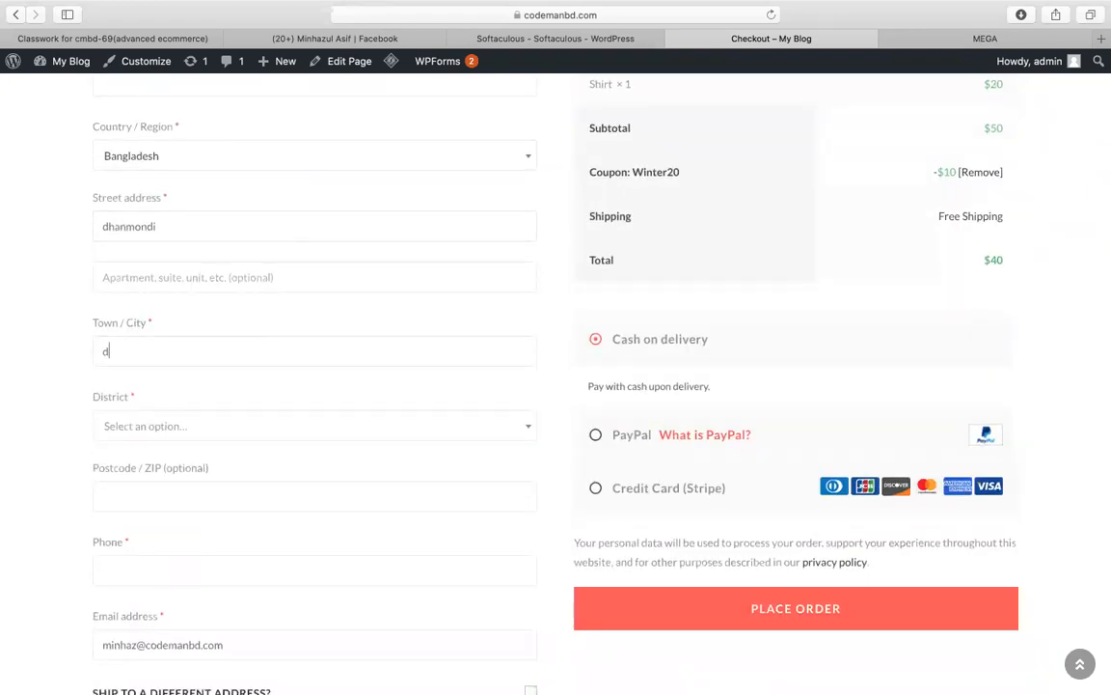
{"action": "type", "text": "haka"}
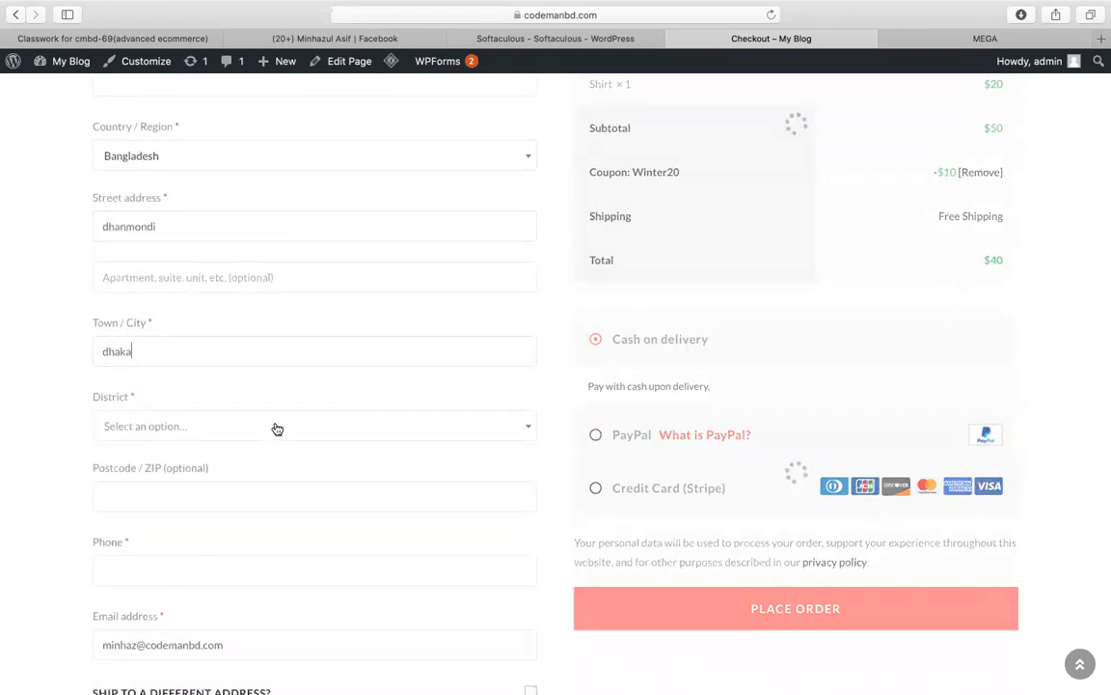
{"action": "left_click", "coordinate": [275, 425]}
{"action": "type", "text": "dhaka"}
{"action": "key", "text": "Return"}
{"action": "left_click", "coordinate": [273, 426]}
{"action": "left_click", "coordinate": [3, 466]}
{"action": "left_click", "coordinate": [188, 498]}
{"action": "type", "text": "1209"}
Step: Enter the customer's phone number and place the cash-on-delivery order
{"action": "scroll", "coordinate": [173, 502], "scroll_direction": "down", "scroll_amount": 2}
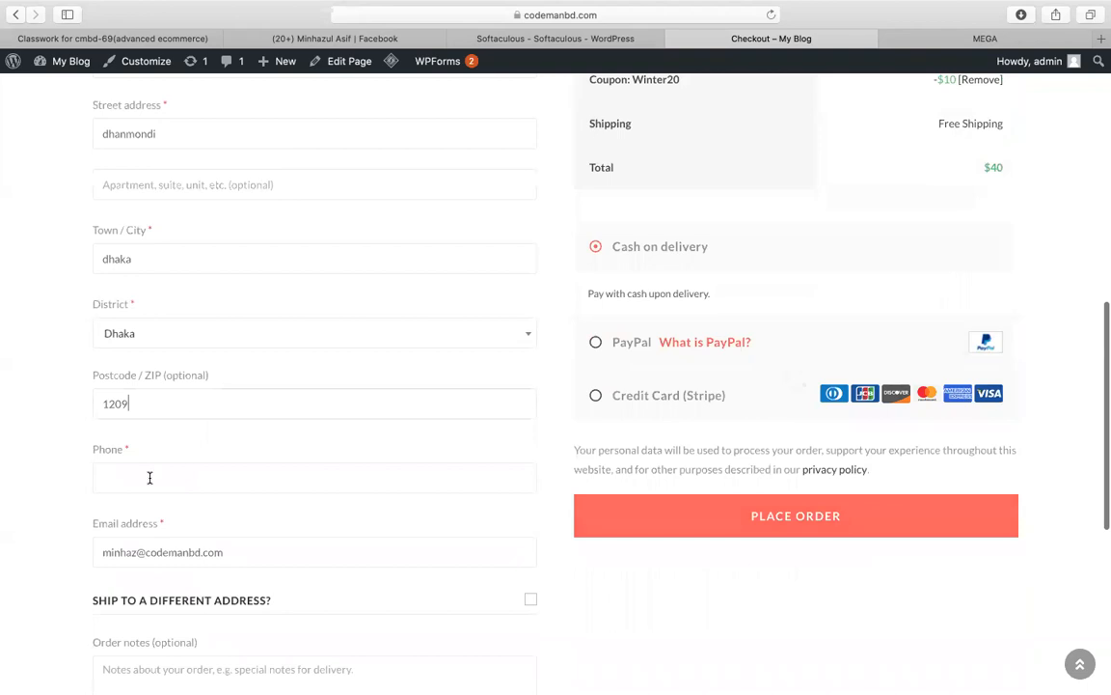
{"action": "left_click", "coordinate": [149, 477]}
{"action": "type", "text": "878979970"}
{"action": "scroll", "coordinate": [551, 481], "scroll_direction": "down", "scroll_amount": 3}
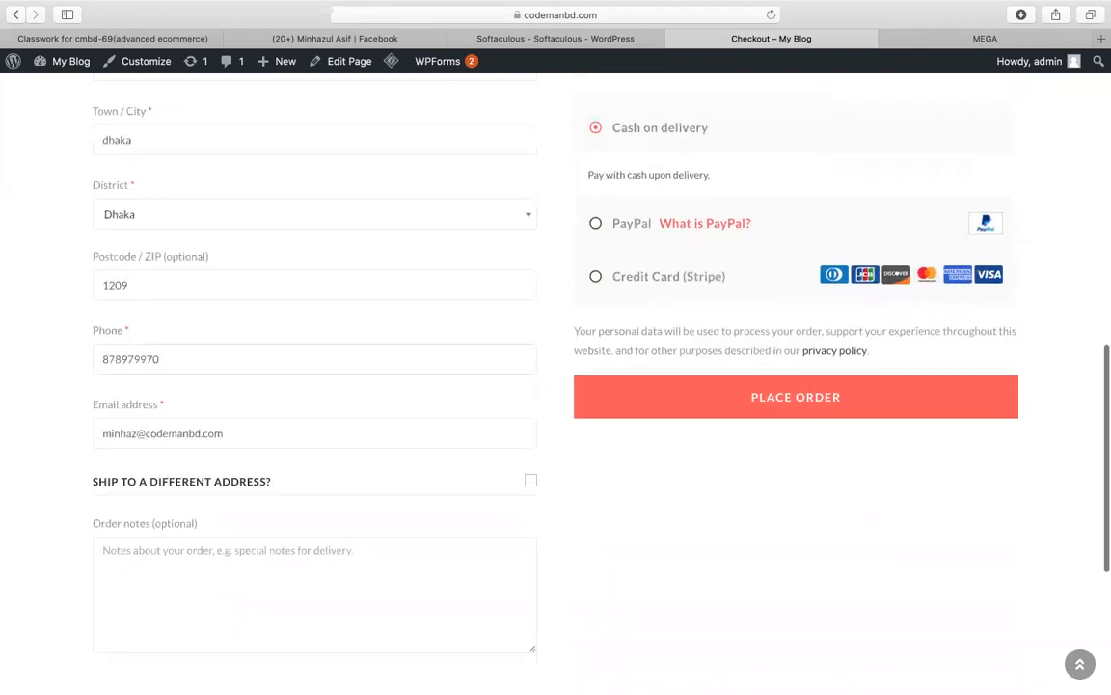
{"action": "scroll", "coordinate": [551, 481], "scroll_direction": "up", "scroll_amount": 3}
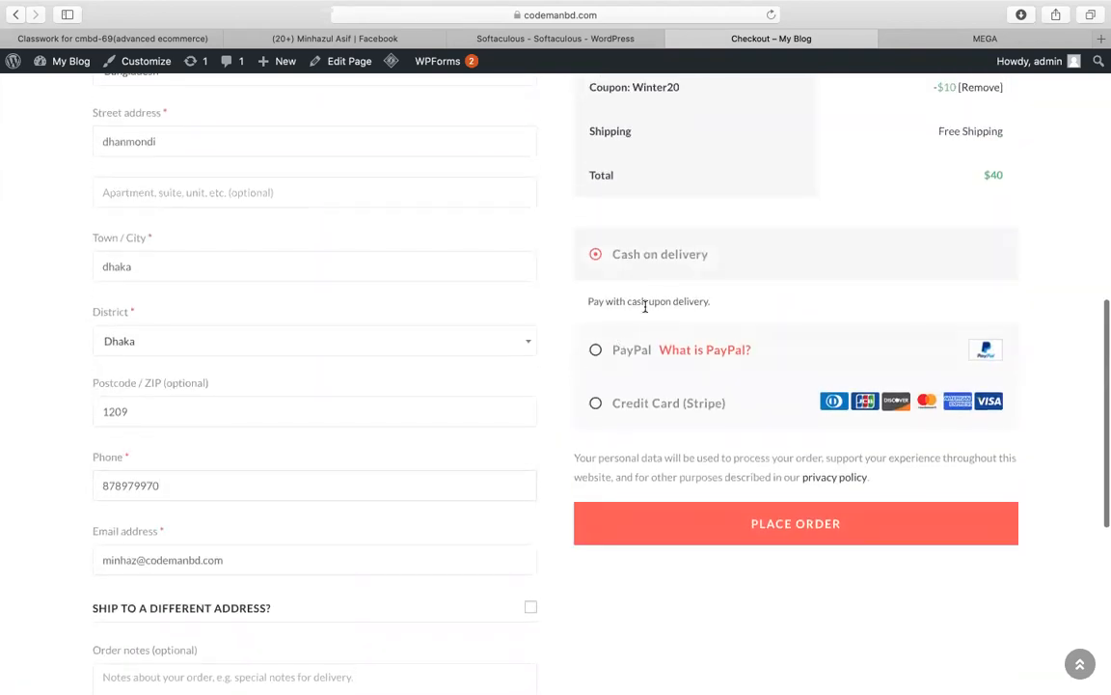
{"action": "left_click", "coordinate": [643, 541]}
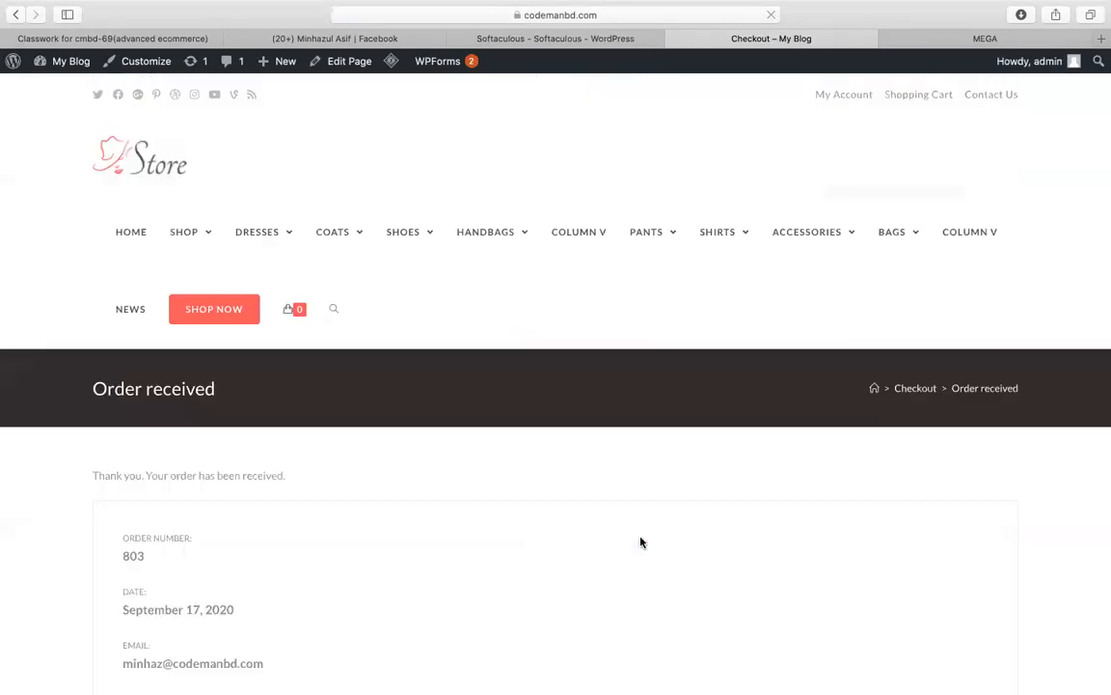
Step: Review the $40 order confirmation, then go to the admin Dashboard
{"action": "scroll", "coordinate": [641, 542], "scroll_direction": "down", "scroll_amount": 5}
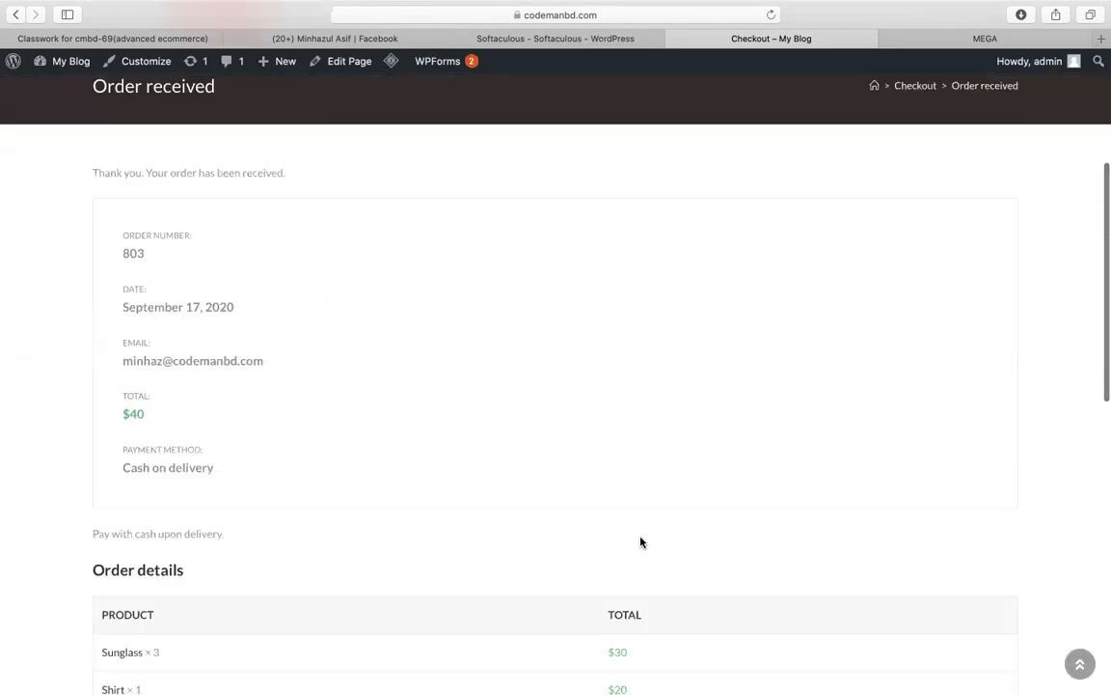
{"action": "scroll", "coordinate": [416, 452], "scroll_direction": "down", "scroll_amount": 7}
{"action": "scroll", "coordinate": [416, 453], "scroll_direction": "up", "scroll_amount": 10}
{"action": "scroll", "coordinate": [538, 376], "scroll_direction": "down", "scroll_amount": 4}
{"action": "scroll", "coordinate": [538, 376], "scroll_direction": "up", "scroll_amount": 5}
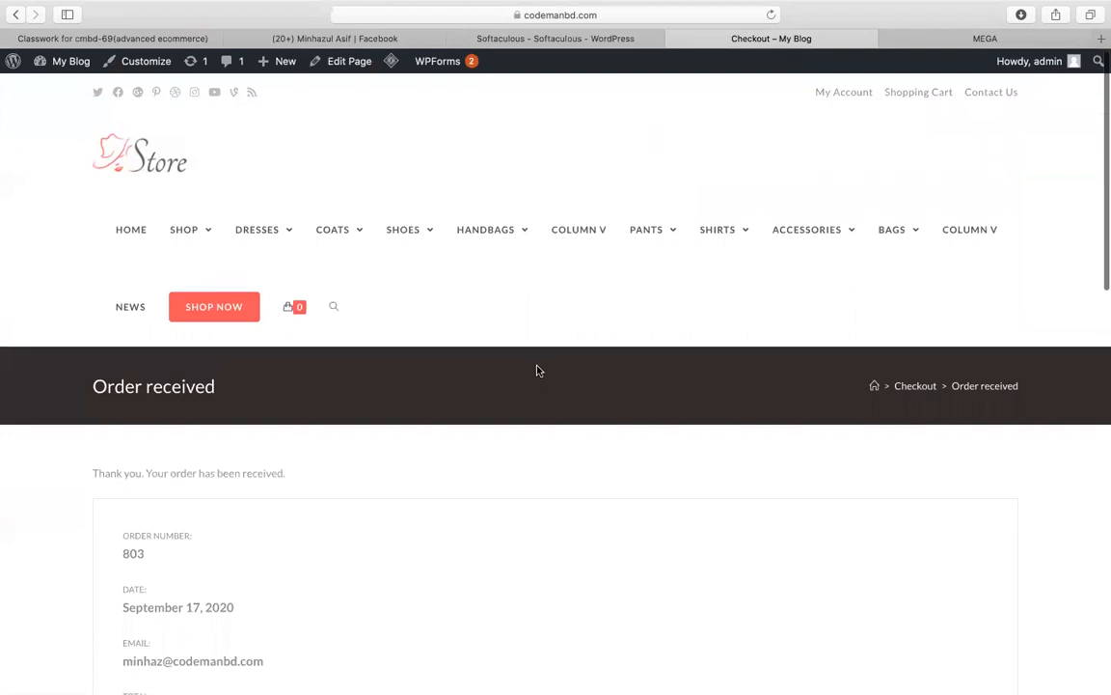
{"action": "scroll", "coordinate": [347, 361], "scroll_direction": "down", "scroll_amount": 8}
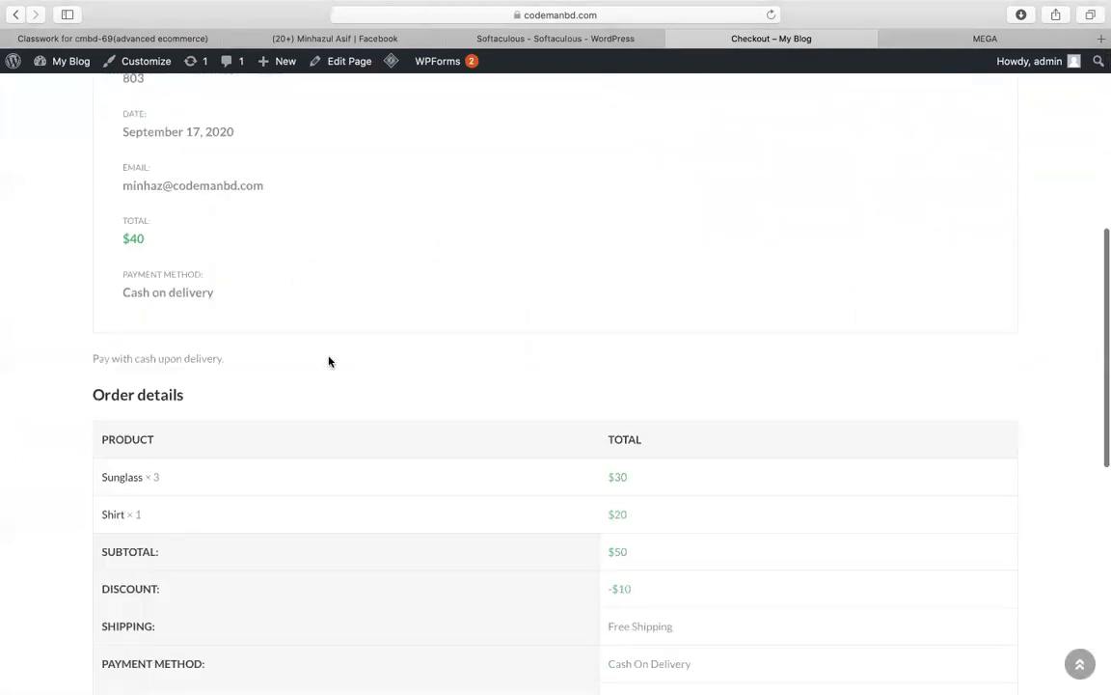
{"action": "scroll", "coordinate": [357, 278], "scroll_direction": "up", "scroll_amount": 5}
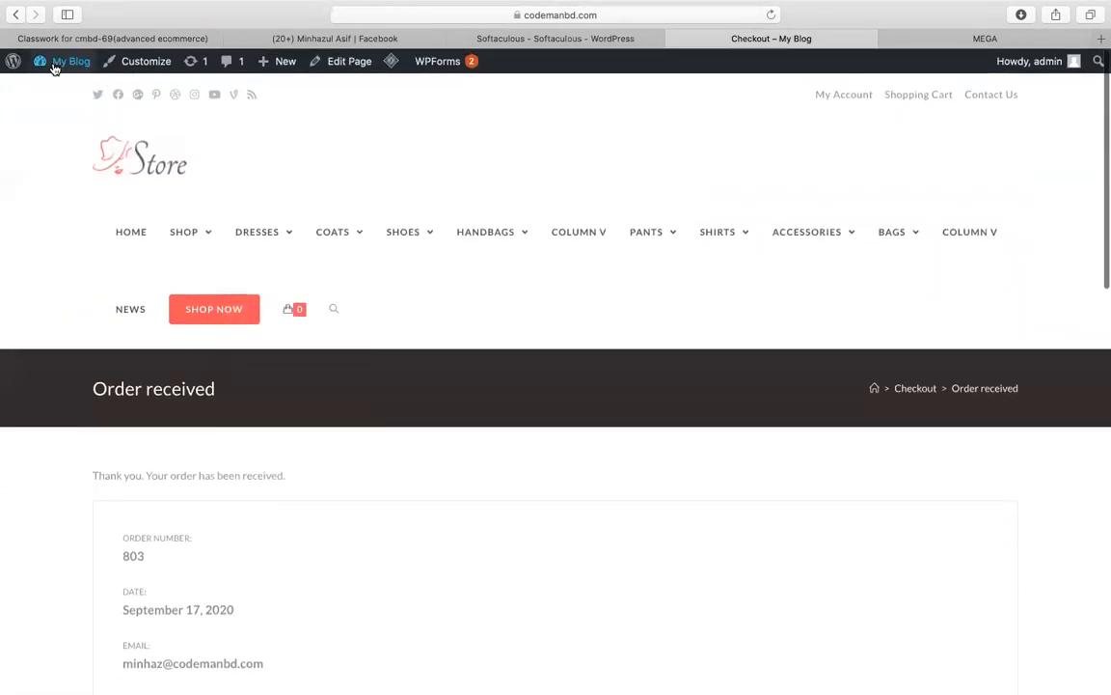
{"action": "mouse_move", "coordinate": [55, 65]}
{"action": "left_click", "coordinate": [47, 90]}
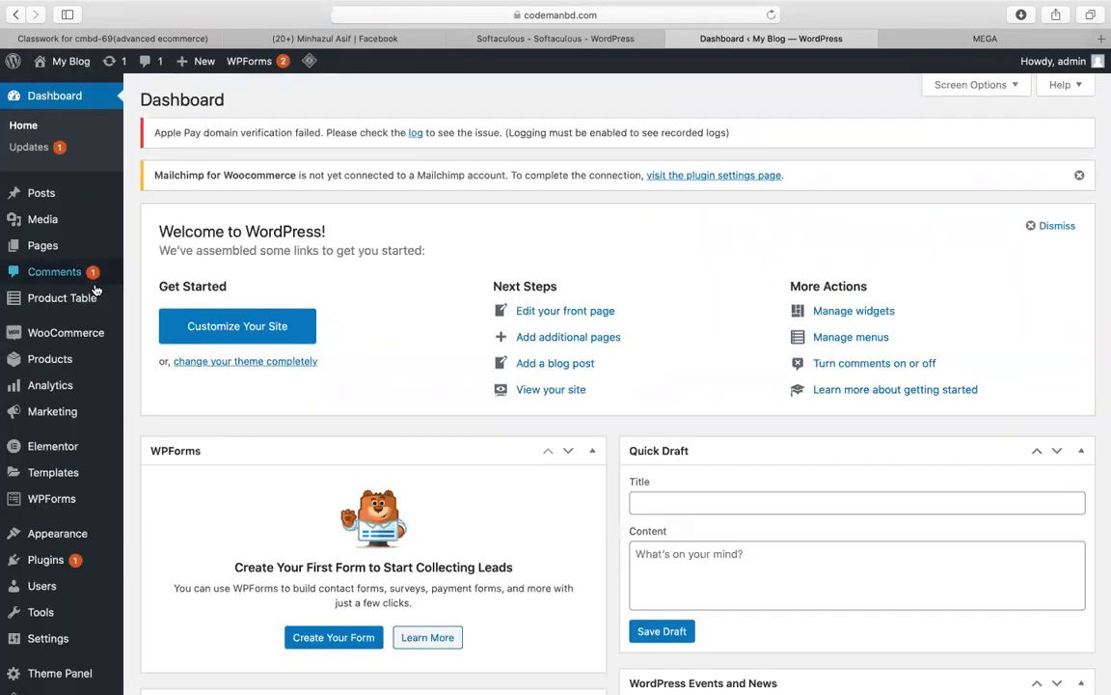
Step: Open WooCommerce Orders and open the newest order, #803, for editing
{"action": "mouse_move", "coordinate": [107, 332]}
{"action": "left_click", "coordinate": [150, 357]}
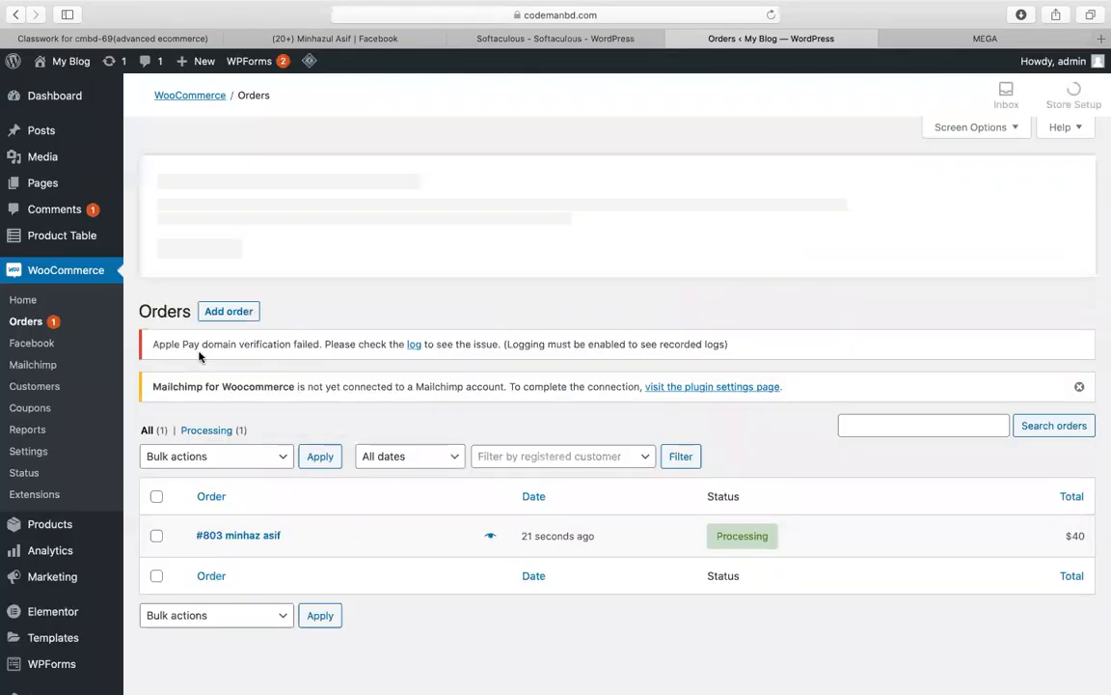
{"action": "scroll", "coordinate": [363, 388], "scroll_direction": "down", "scroll_amount": 2}
{"action": "mouse_move", "coordinate": [731, 447]}
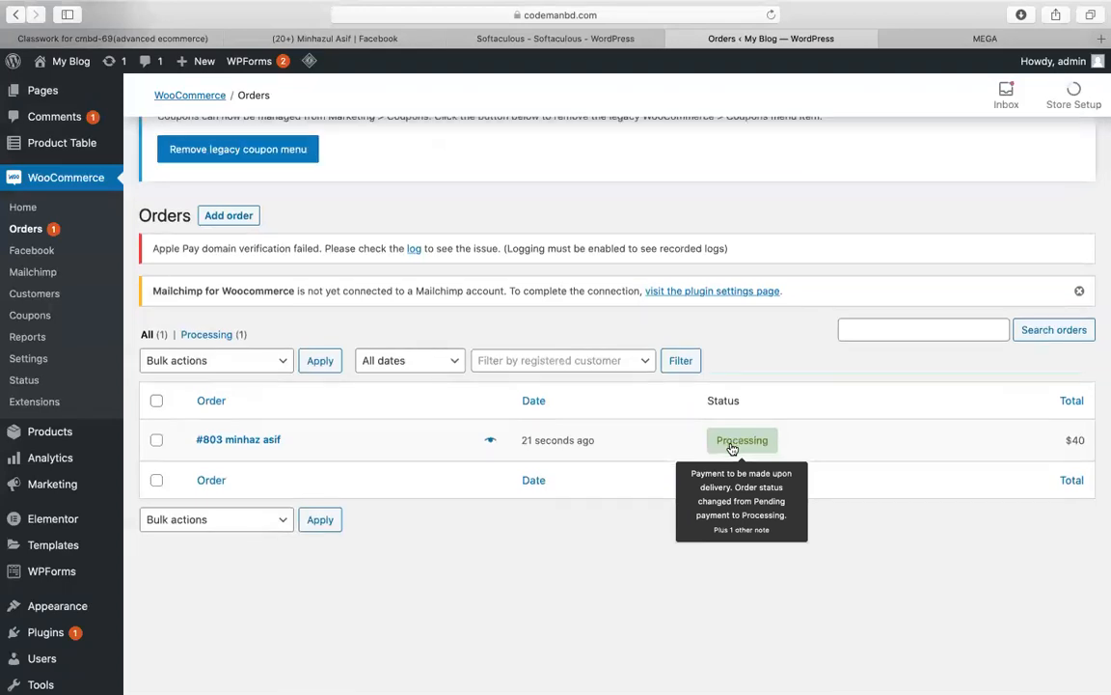
{"action": "left_click", "coordinate": [246, 441]}
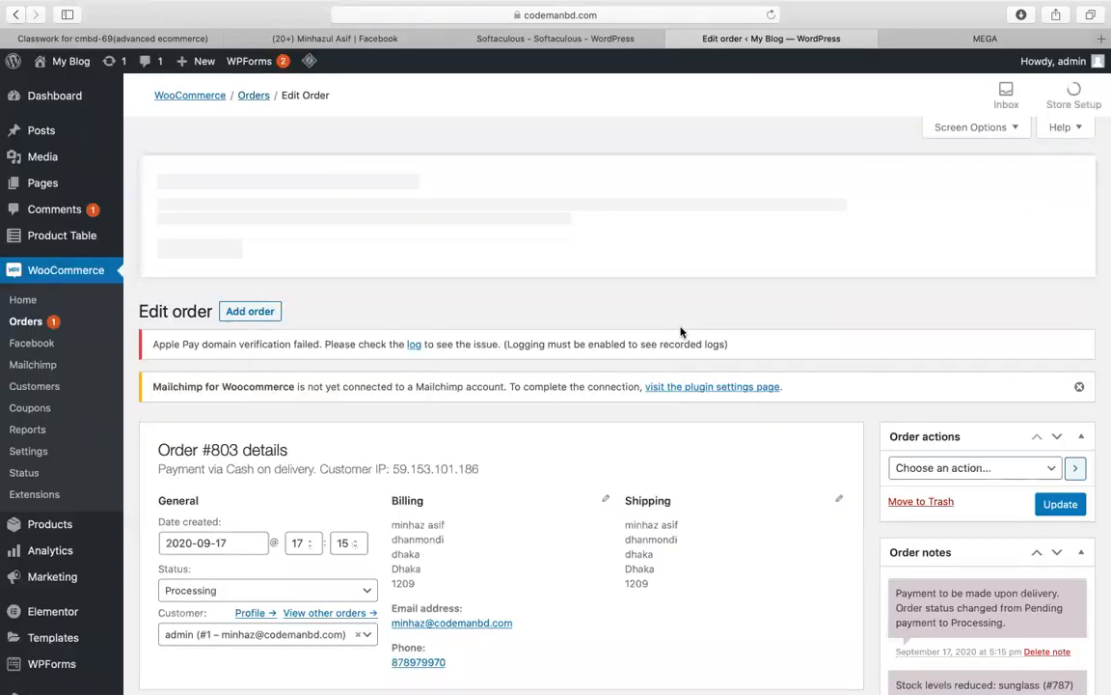
{"action": "scroll", "coordinate": [680, 332], "scroll_direction": "down", "scroll_amount": 4}
{"action": "scroll", "coordinate": [680, 332], "scroll_direction": "up", "scroll_amount": 2}
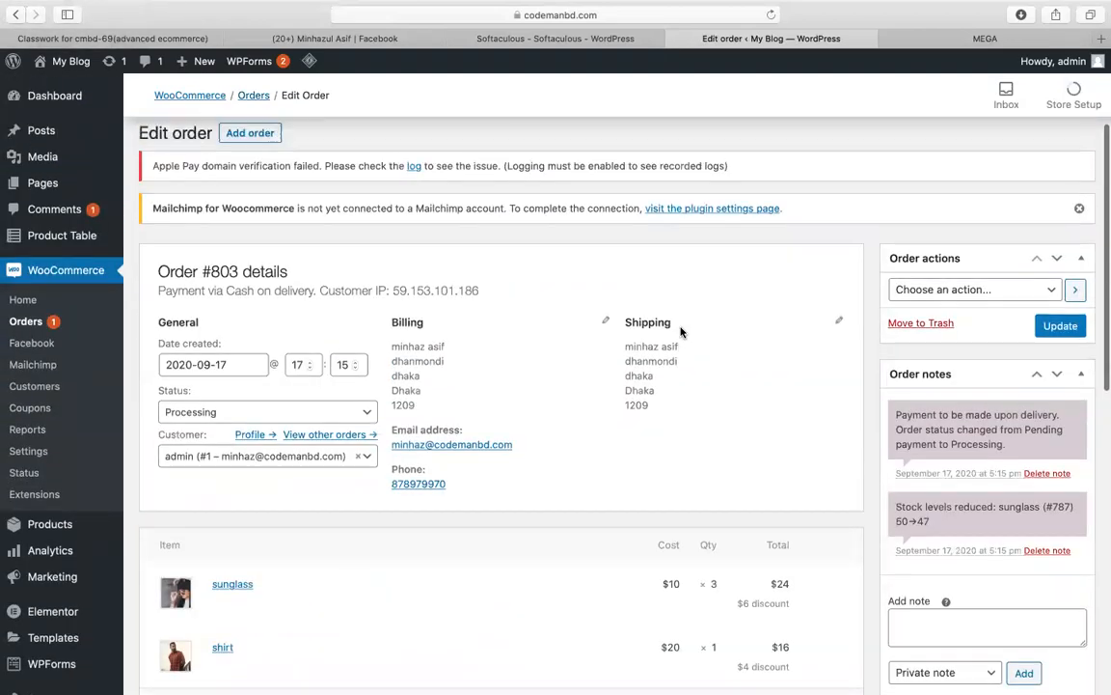
{"action": "scroll", "coordinate": [941, 309], "scroll_direction": "down", "scroll_amount": 1}
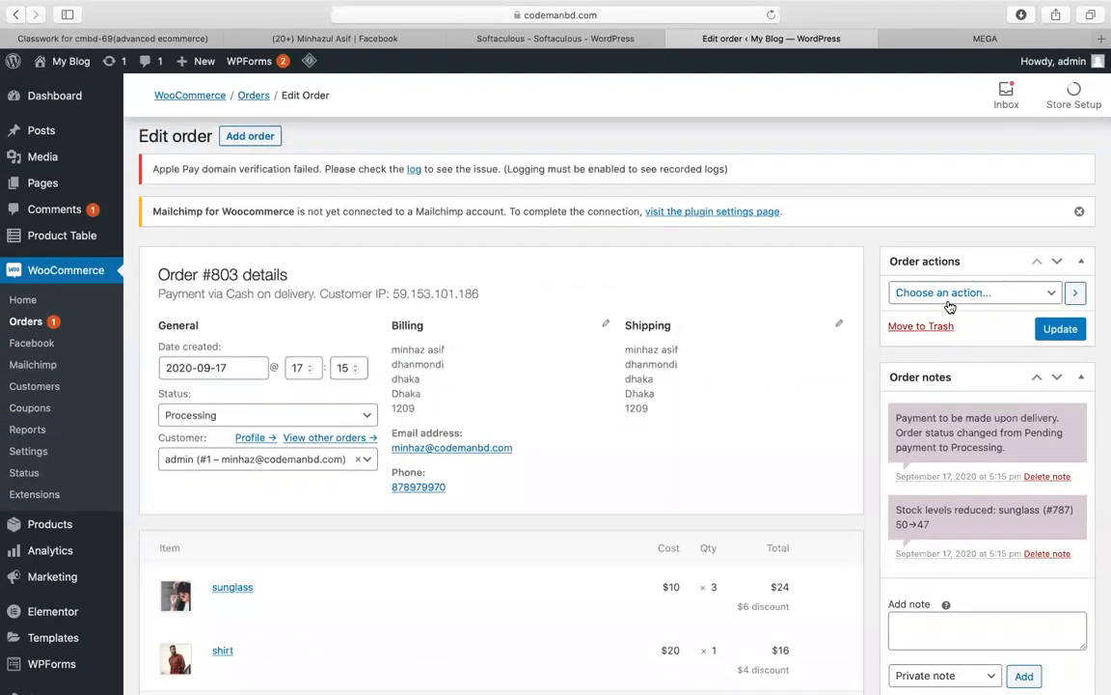
Step: Change order #803's status from Processing to Completed and update it
{"action": "left_click", "coordinate": [951, 295]}
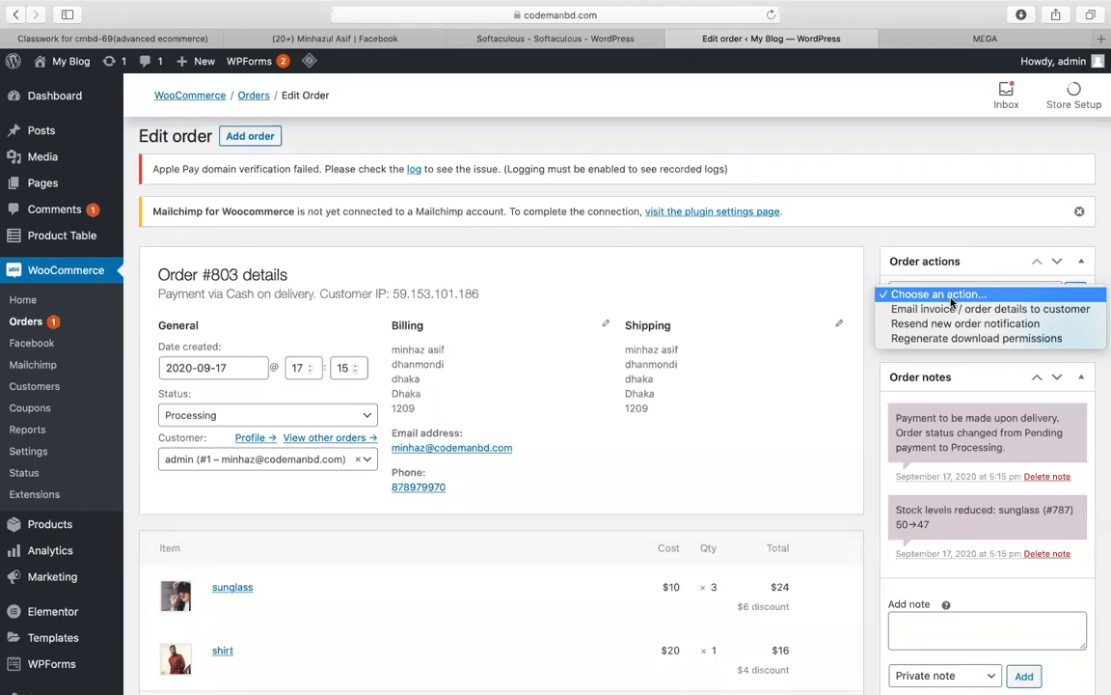
{"action": "left_click", "coordinate": [892, 240]}
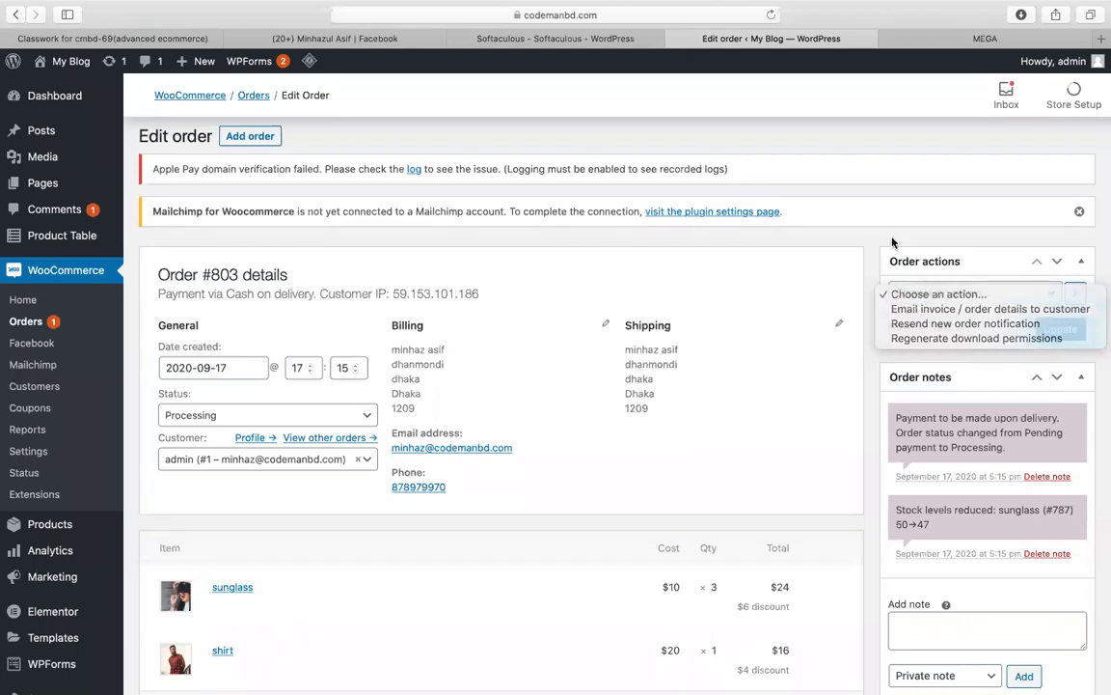
{"action": "left_click", "coordinate": [230, 418]}
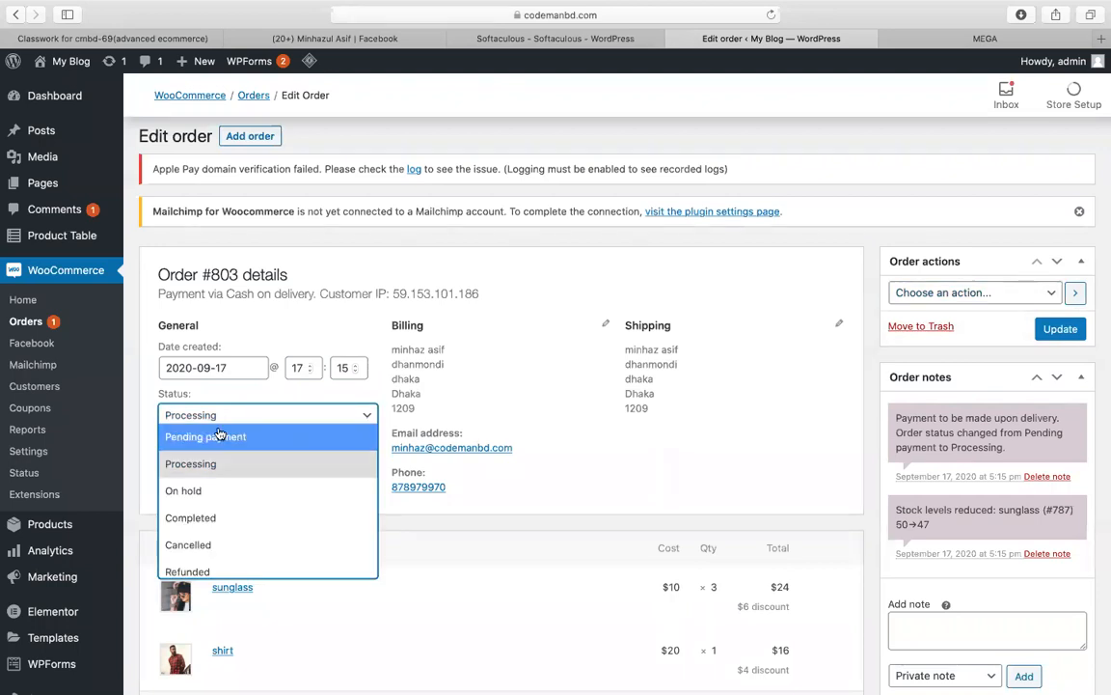
{"action": "left_click", "coordinate": [193, 518]}
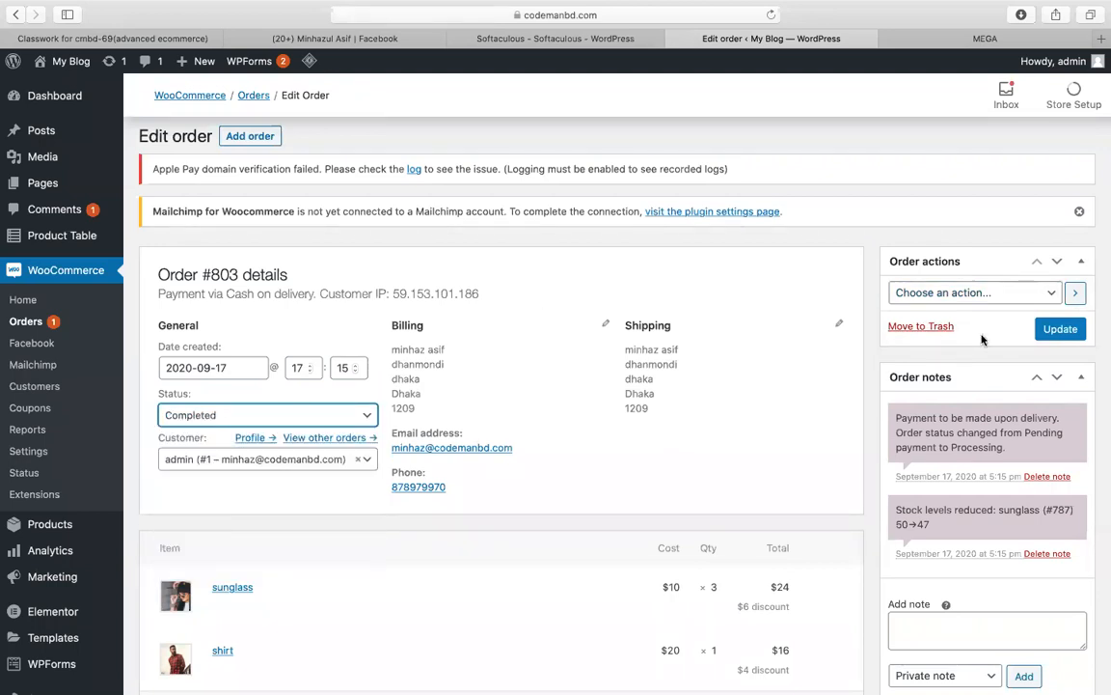
{"action": "left_click", "coordinate": [1042, 331]}
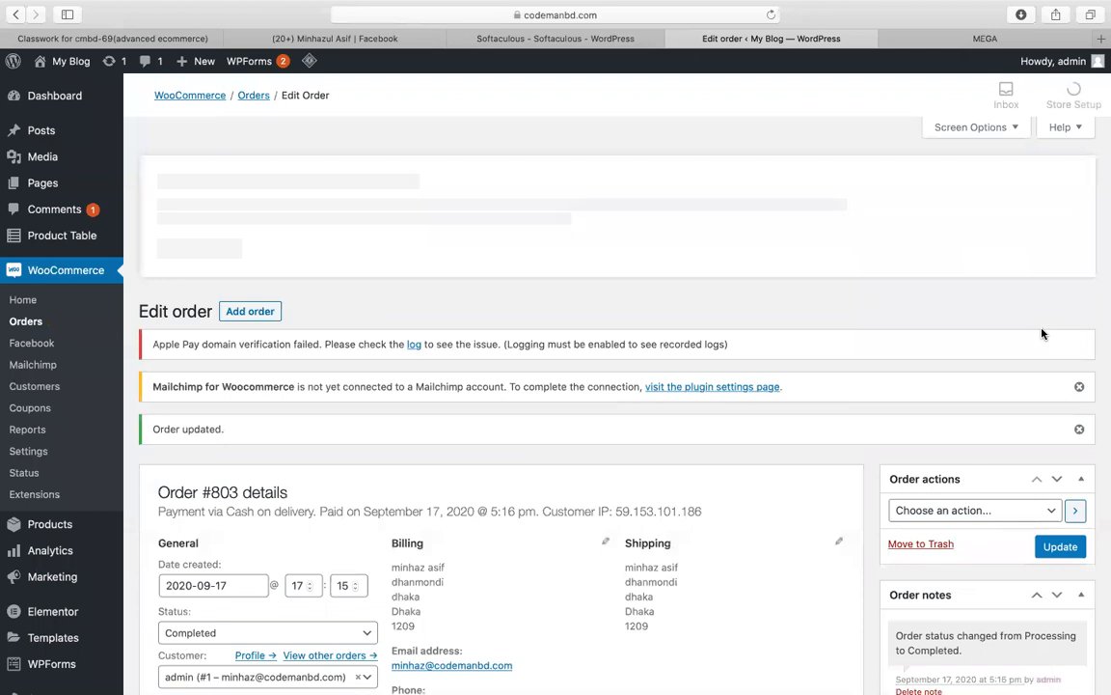
{"action": "scroll", "coordinate": [95, 537], "scroll_direction": "down", "scroll_amount": 3}
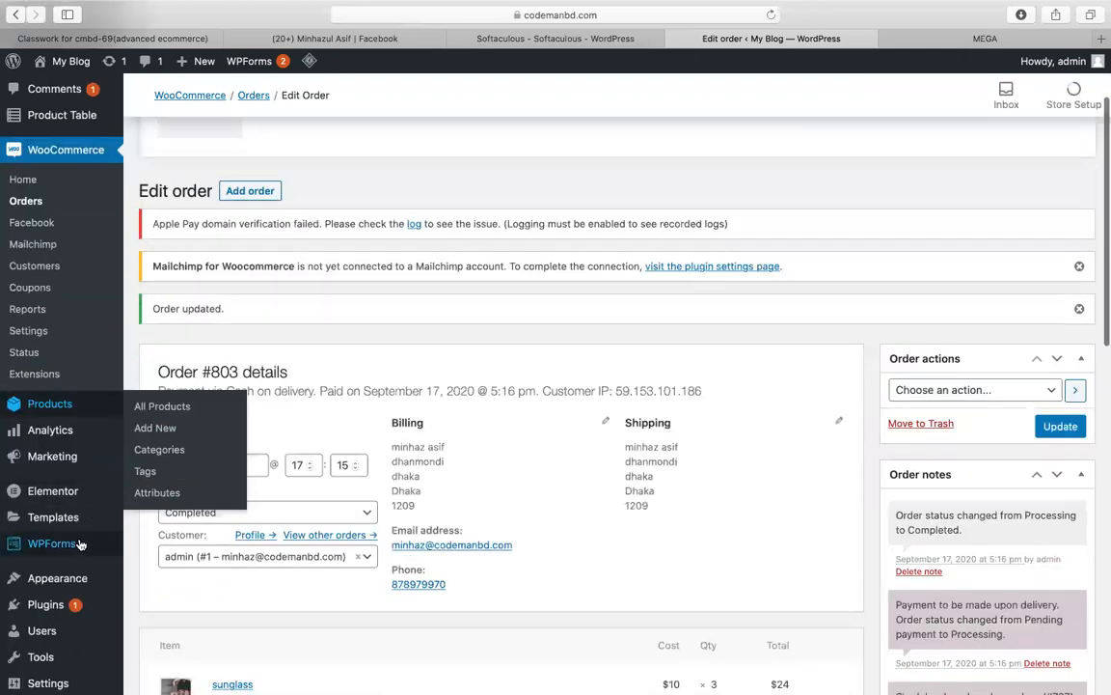
Step: Search plugins for 'pdf invoice' and install WooCommerce PDF Invoices & Packing Slips
{"action": "mouse_move", "coordinate": [67, 606]}
{"action": "left_click", "coordinate": [145, 629]}
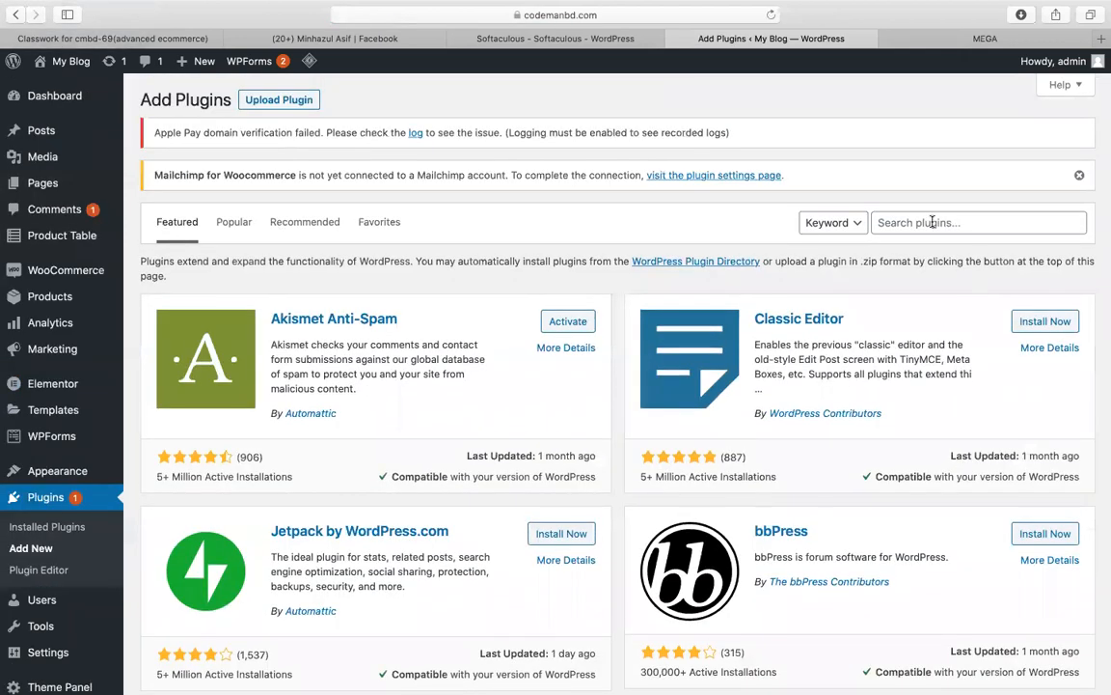
{"action": "left_click", "coordinate": [933, 222]}
{"action": "type", "text": "pdf invoice"}
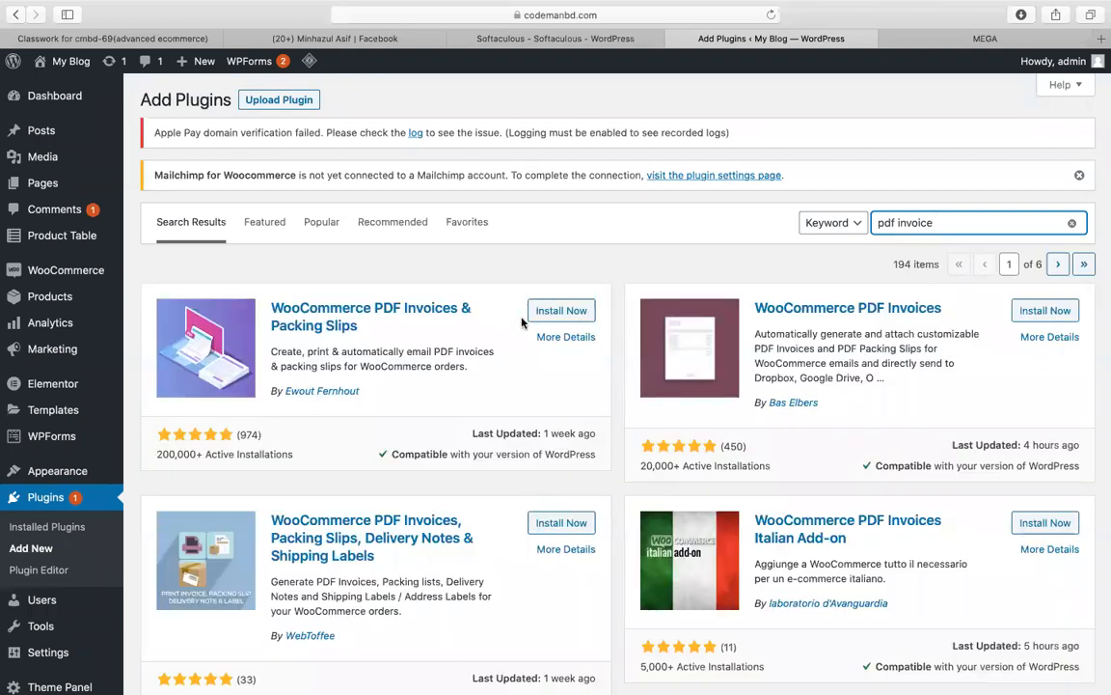
{"action": "left_click_drag", "start_coordinate": [357, 326], "coordinate": [249, 278]}
{"action": "key", "text": "super+c"}
{"action": "left_click", "coordinate": [560, 310]}
{"action": "left_click", "coordinate": [112, 39]}
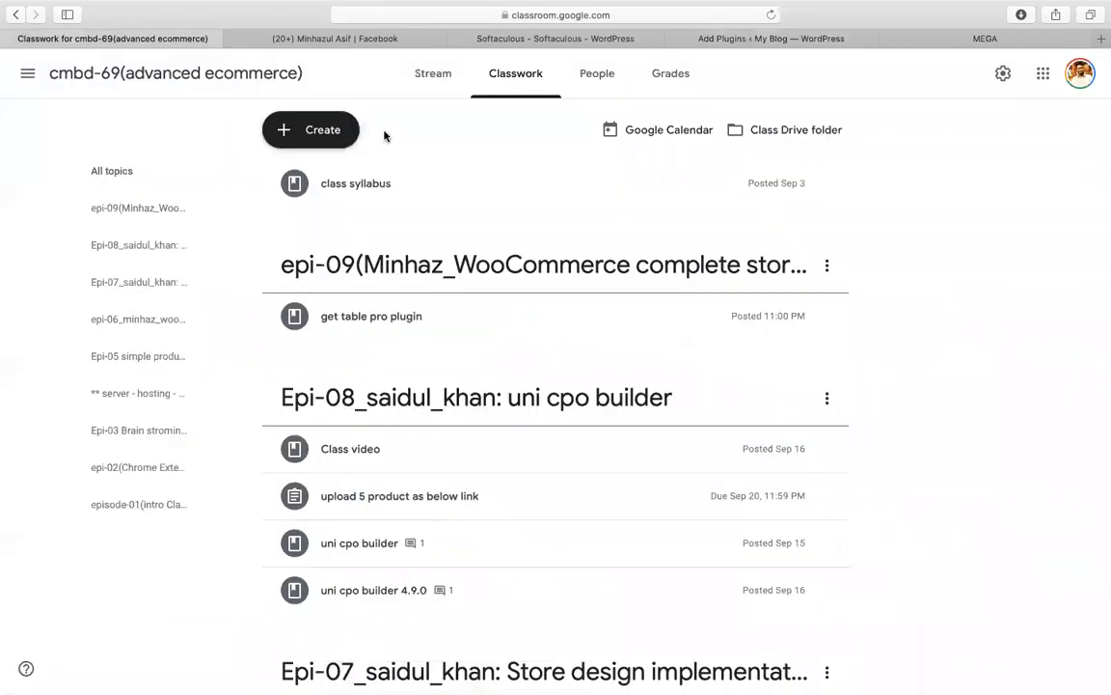
Step: Start a new Classroom material titled 'plugin WooCommerce PDF Invoices & Packing Slips'
{"action": "left_click", "coordinate": [324, 130]}
{"action": "left_click", "coordinate": [366, 280]}
{"action": "type", "text": "plugin"}
{"action": "key", "text": "super+v"}
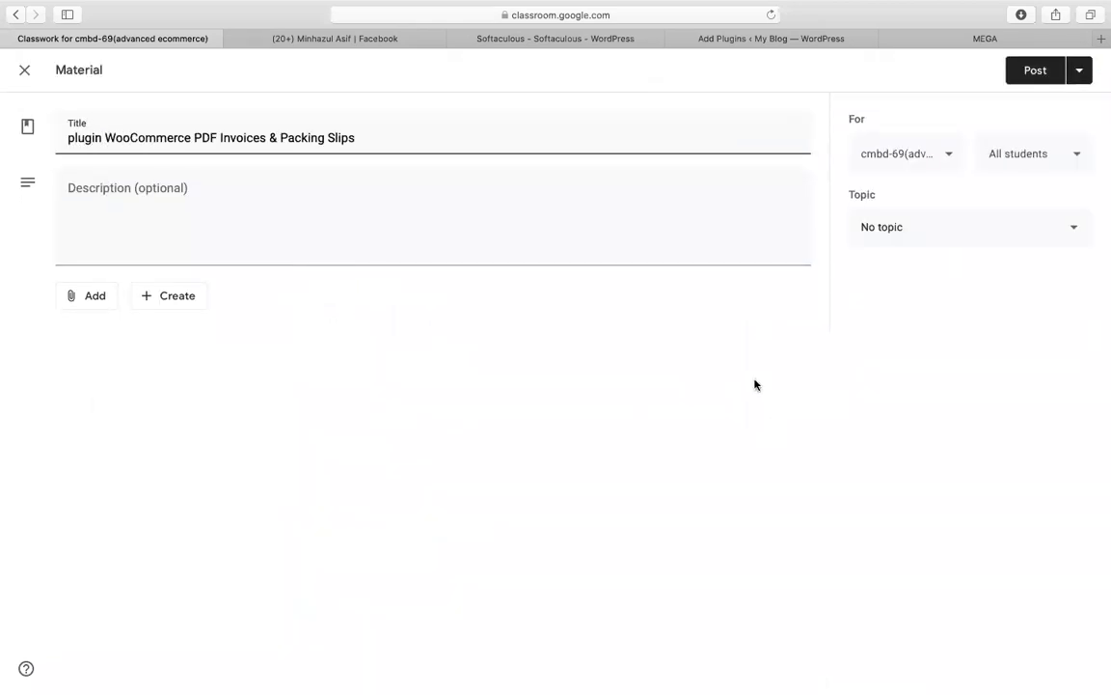
Step: File the material under the epi-09 topic, post it, and go back to WordPress
{"action": "left_click", "coordinate": [954, 227]}
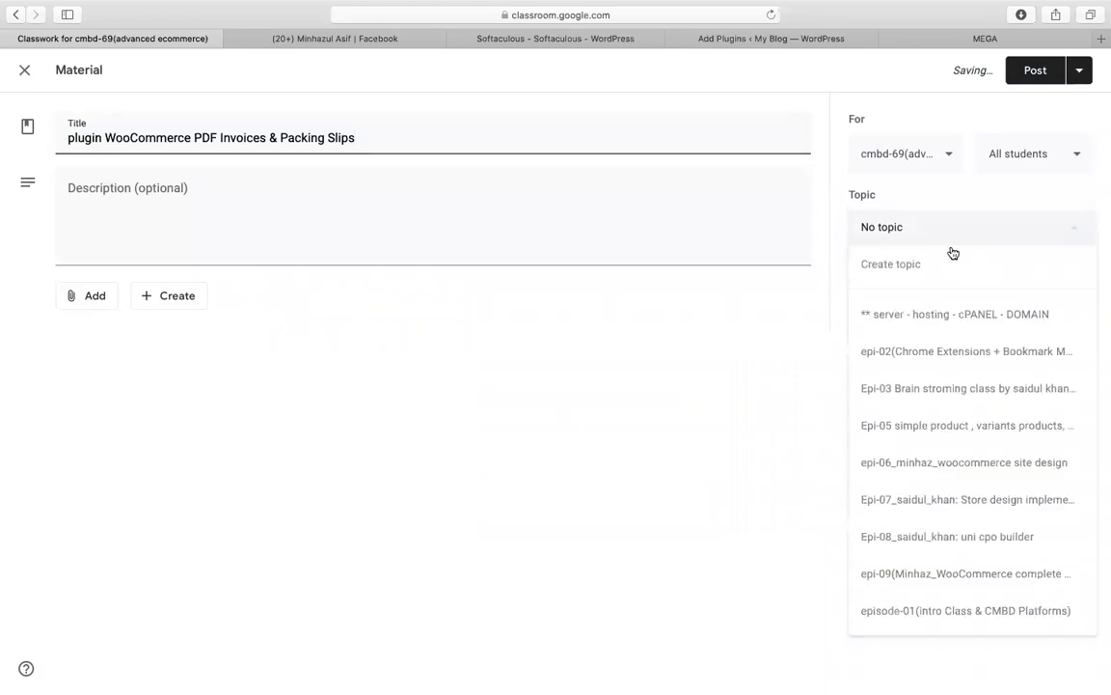
{"action": "left_click", "coordinate": [966, 571]}
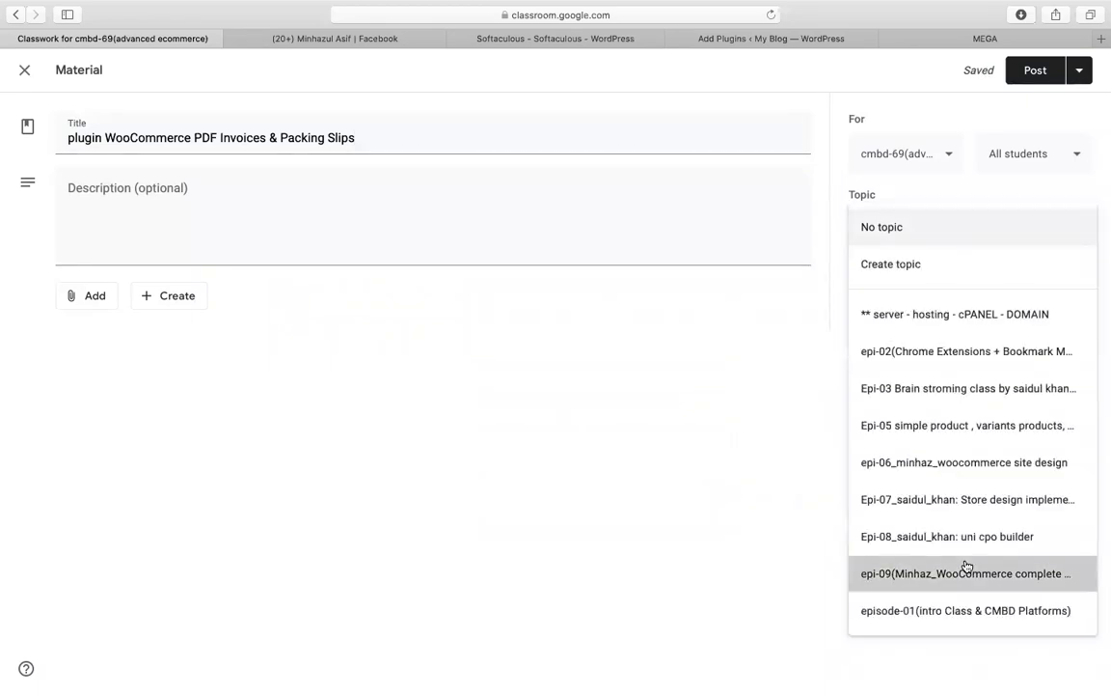
{"action": "left_click", "coordinate": [1035, 70]}
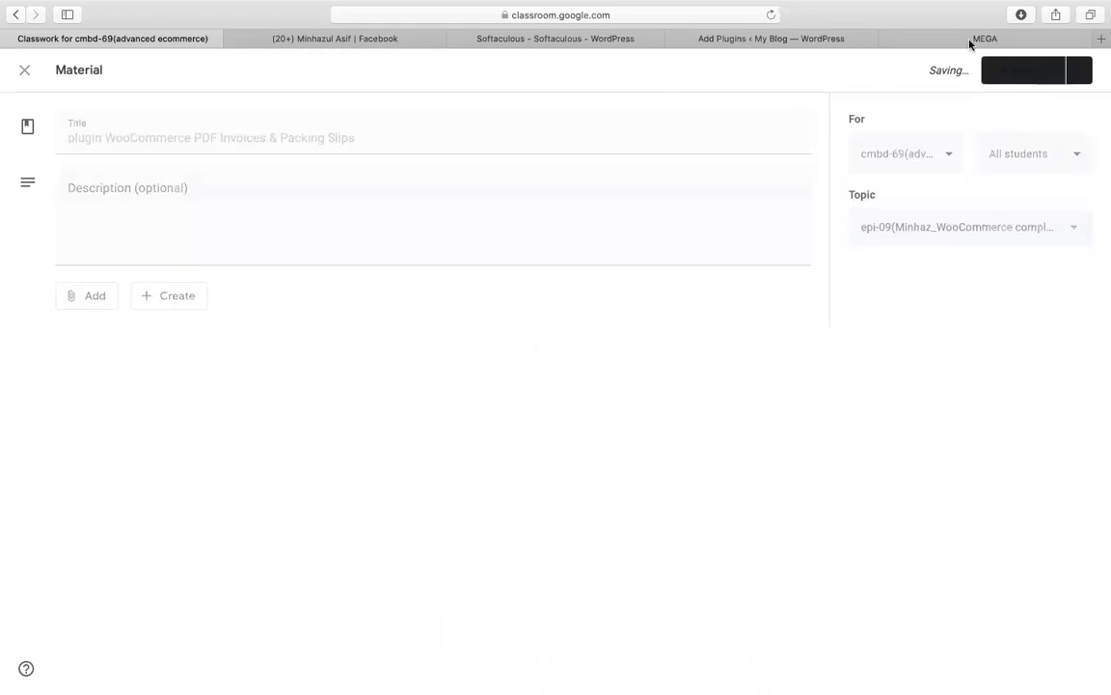
{"action": "left_click", "coordinate": [797, 39]}
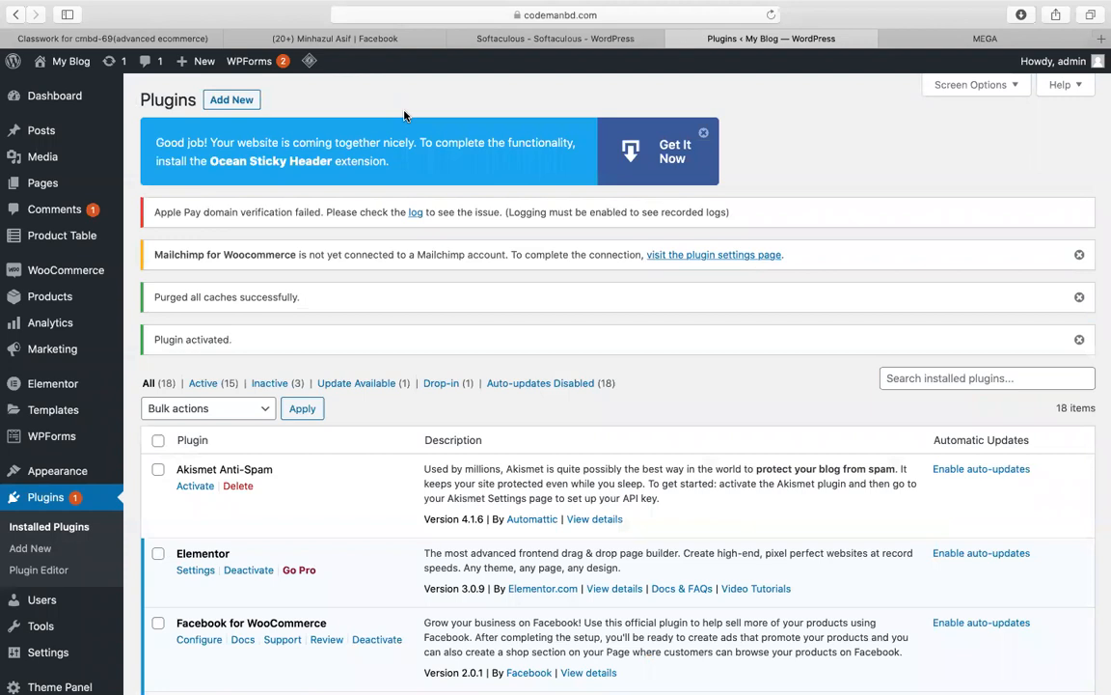
Step: Dismiss the sticky-header promo banner and open the WooCommerce Orders list
{"action": "left_click", "coordinate": [704, 131]}
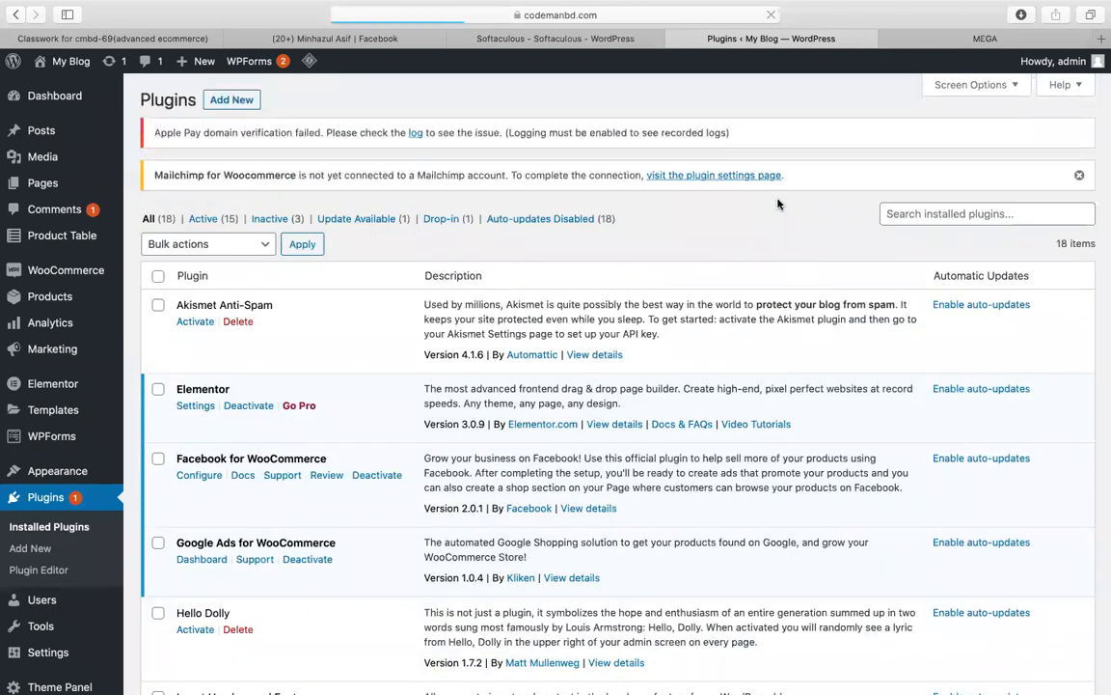
{"action": "scroll", "coordinate": [317, 486], "scroll_direction": "down", "scroll_amount": 3}
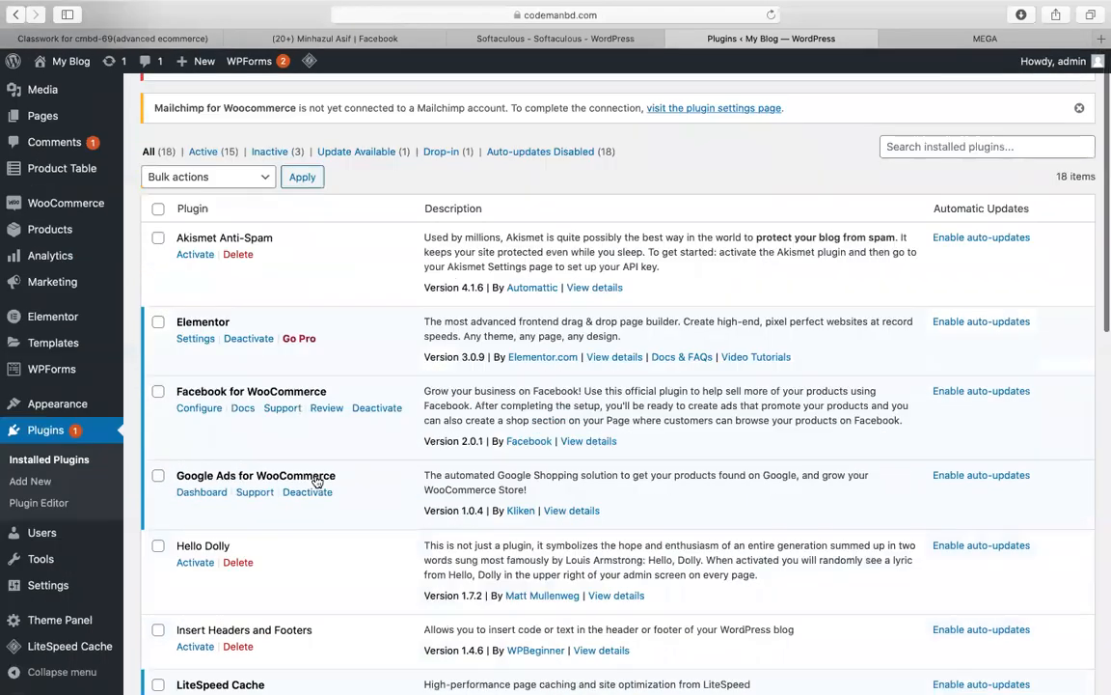
{"action": "scroll", "coordinate": [315, 482], "scroll_direction": "up", "scroll_amount": 3}
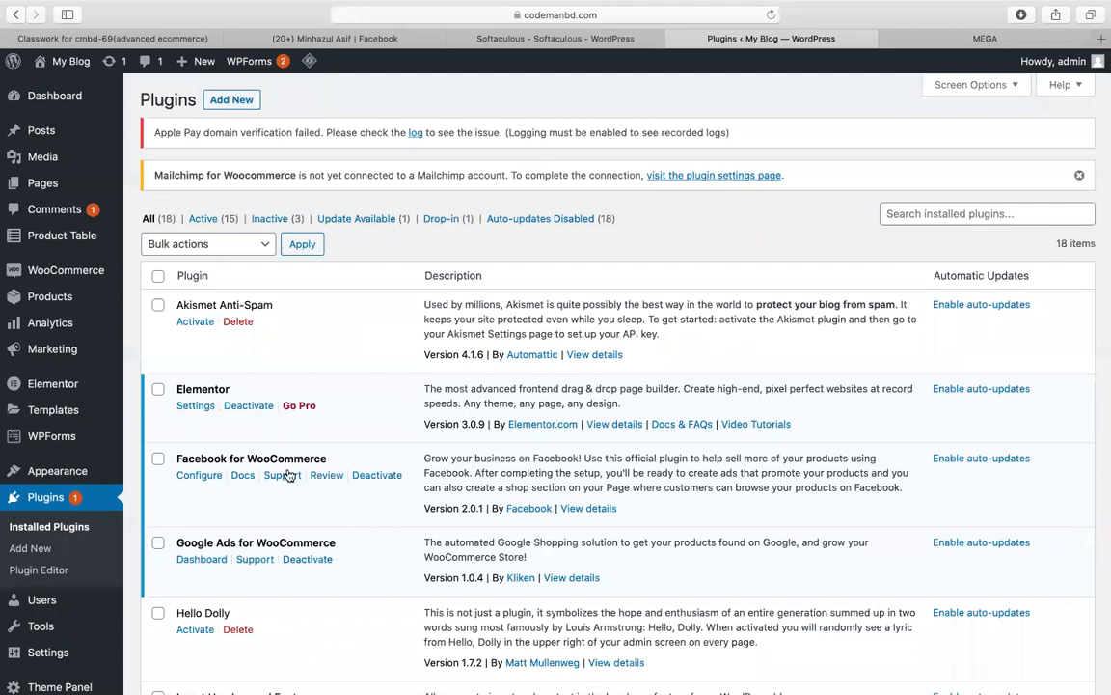
{"action": "mouse_move", "coordinate": [69, 314]}
{"action": "mouse_move", "coordinate": [91, 272]}
{"action": "left_click", "coordinate": [177, 300]}
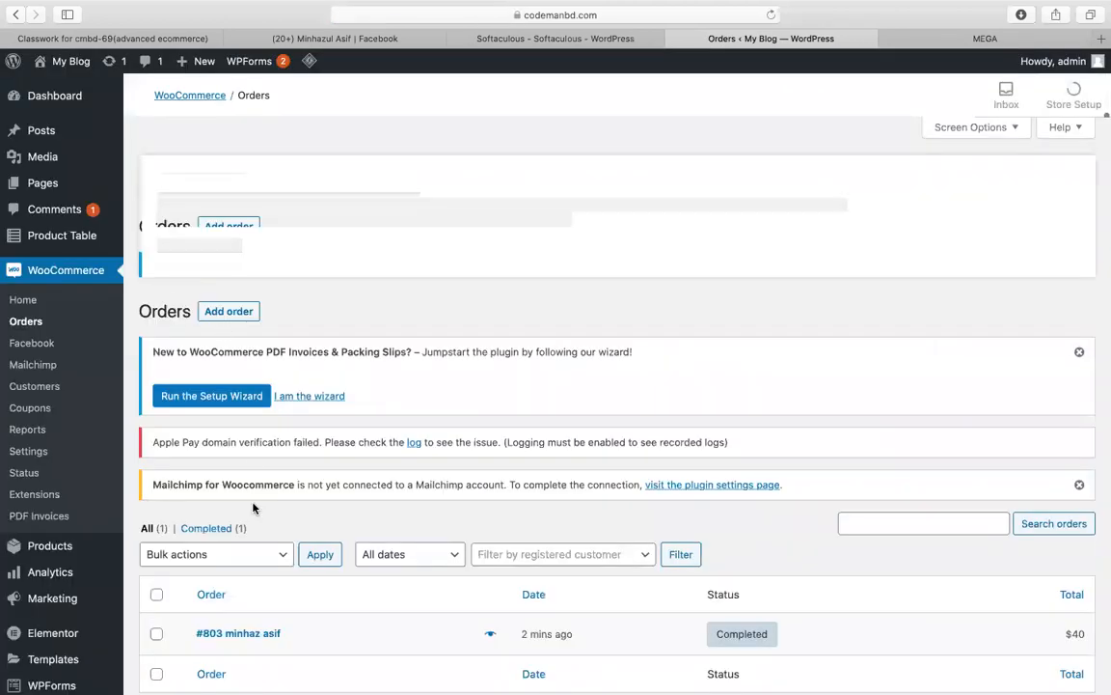
{"action": "scroll", "coordinate": [221, 436], "scroll_direction": "down", "scroll_amount": 3}
Step: Open completed order #803 and generate its PDF invoice from the Create PDF box
{"action": "left_click", "coordinate": [221, 396]}
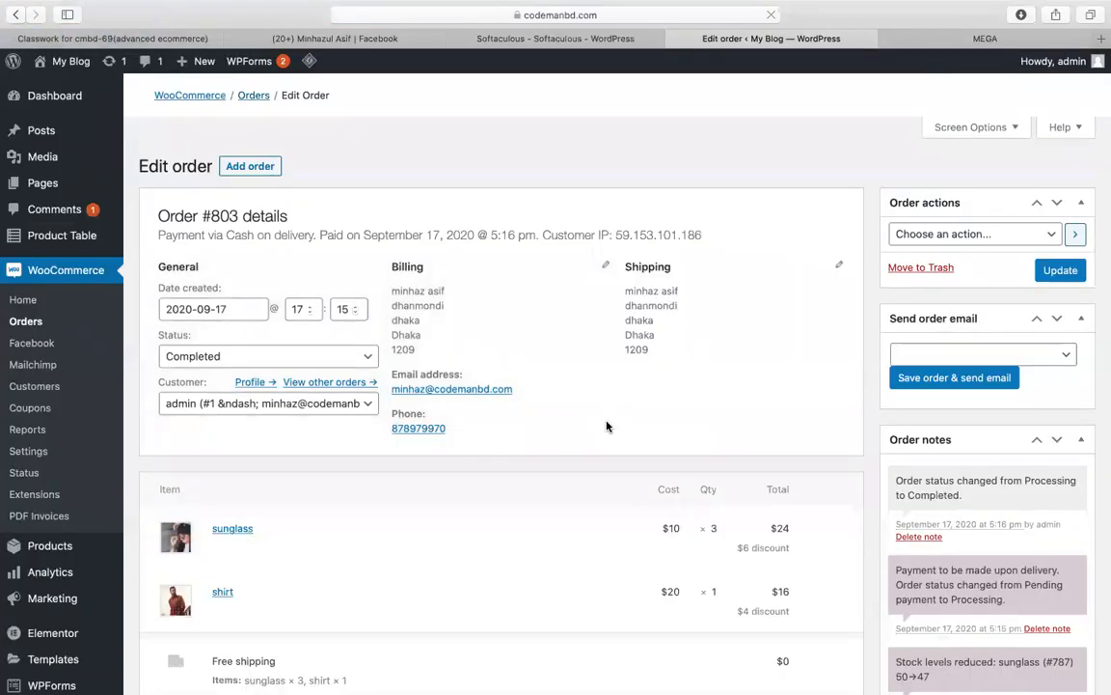
{"action": "scroll", "coordinate": [964, 454], "scroll_direction": "down", "scroll_amount": 10}
{"action": "scroll", "coordinate": [967, 454], "scroll_direction": "up", "scroll_amount": 5}
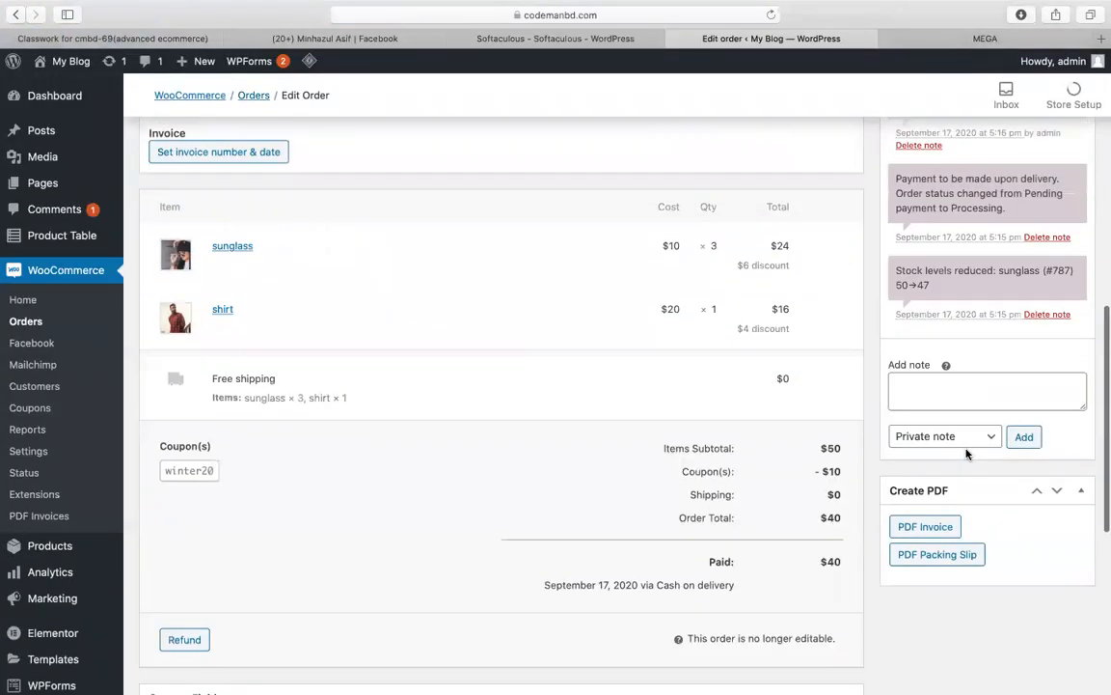
{"action": "scroll", "coordinate": [968, 453], "scroll_direction": "down", "scroll_amount": 1}
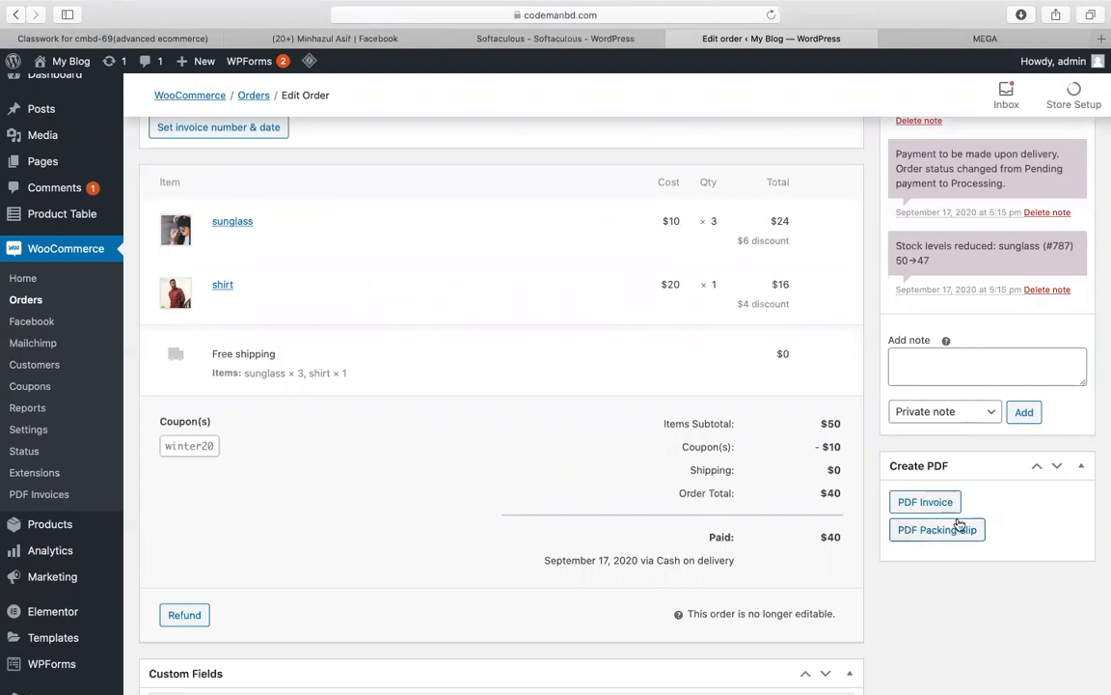
{"action": "left_click", "coordinate": [939, 506]}
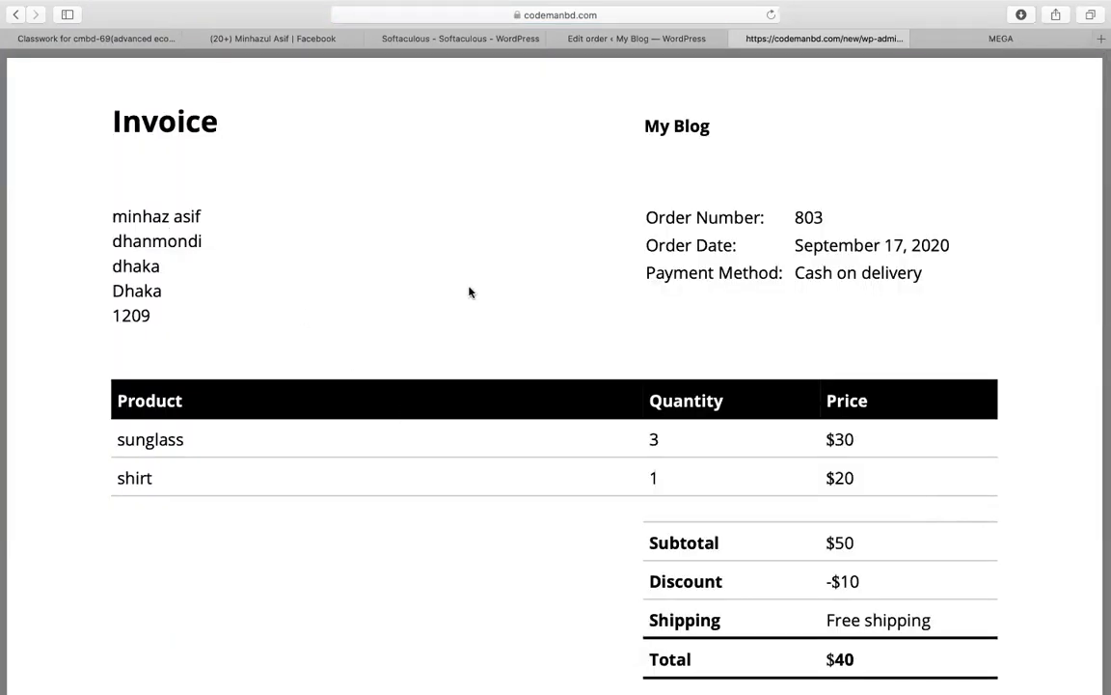
Step: Review the $40 invoice for order 803, close it, and generate the PDF packing slip
{"action": "scroll", "coordinate": [695, 293], "scroll_direction": "down", "scroll_amount": 1}
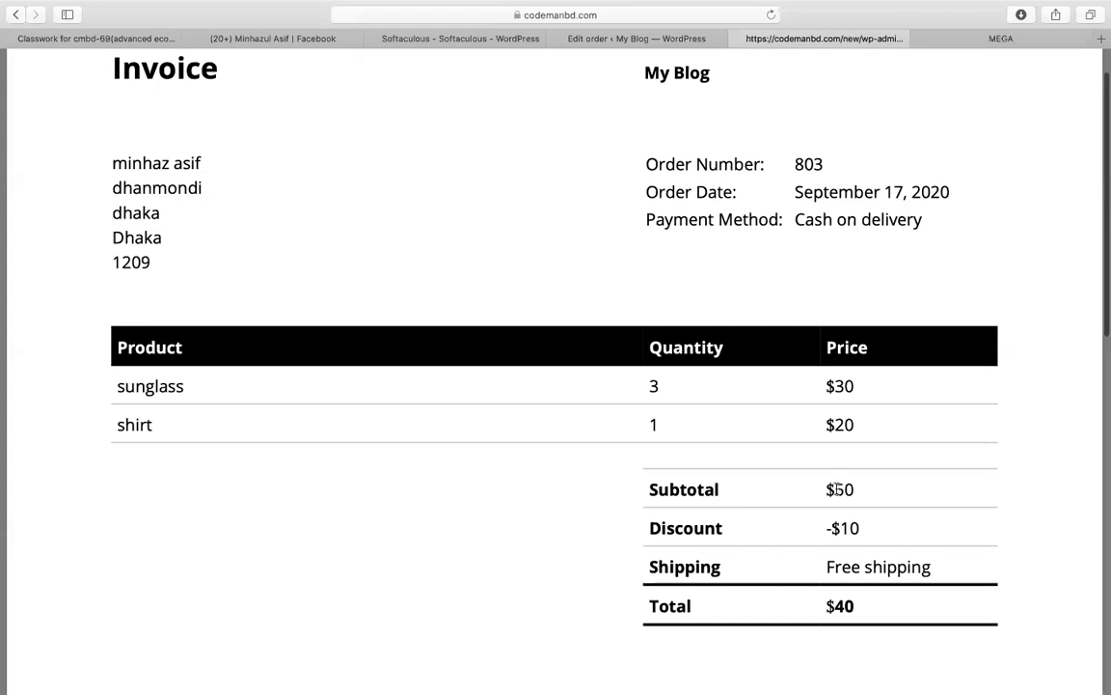
{"action": "scroll", "coordinate": [204, 345], "scroll_direction": "up", "scroll_amount": 1}
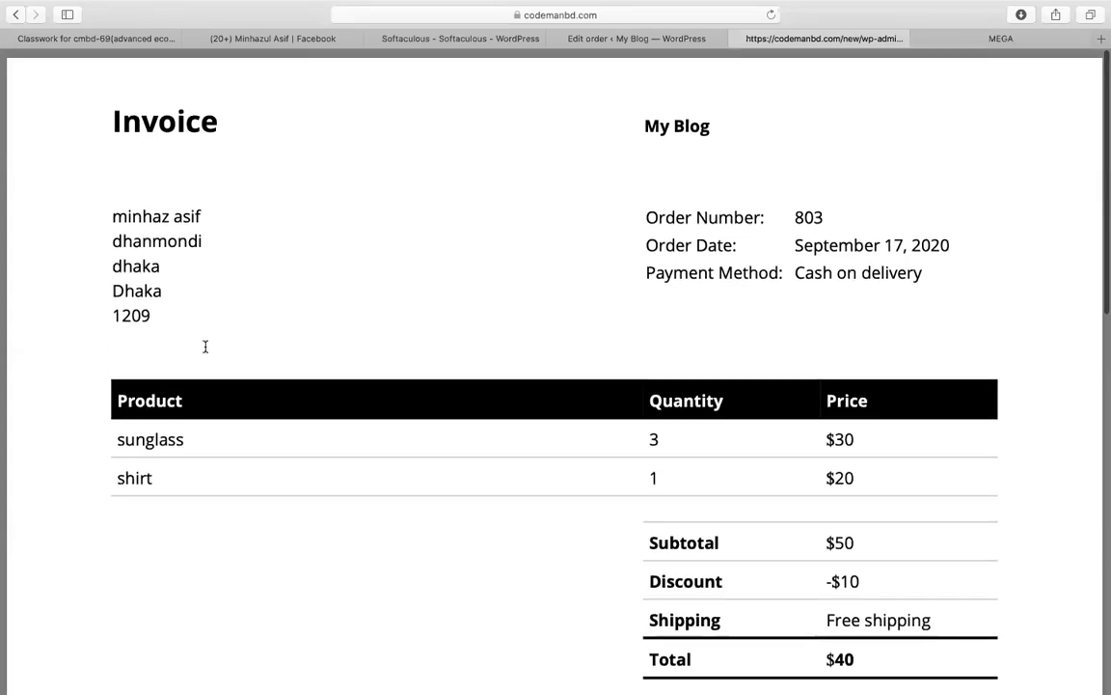
{"action": "scroll", "coordinate": [384, 275], "scroll_direction": "down", "scroll_amount": 10}
{"action": "scroll", "coordinate": [384, 275], "scroll_direction": "up", "scroll_amount": 10}
{"action": "left_click", "coordinate": [738, 39]}
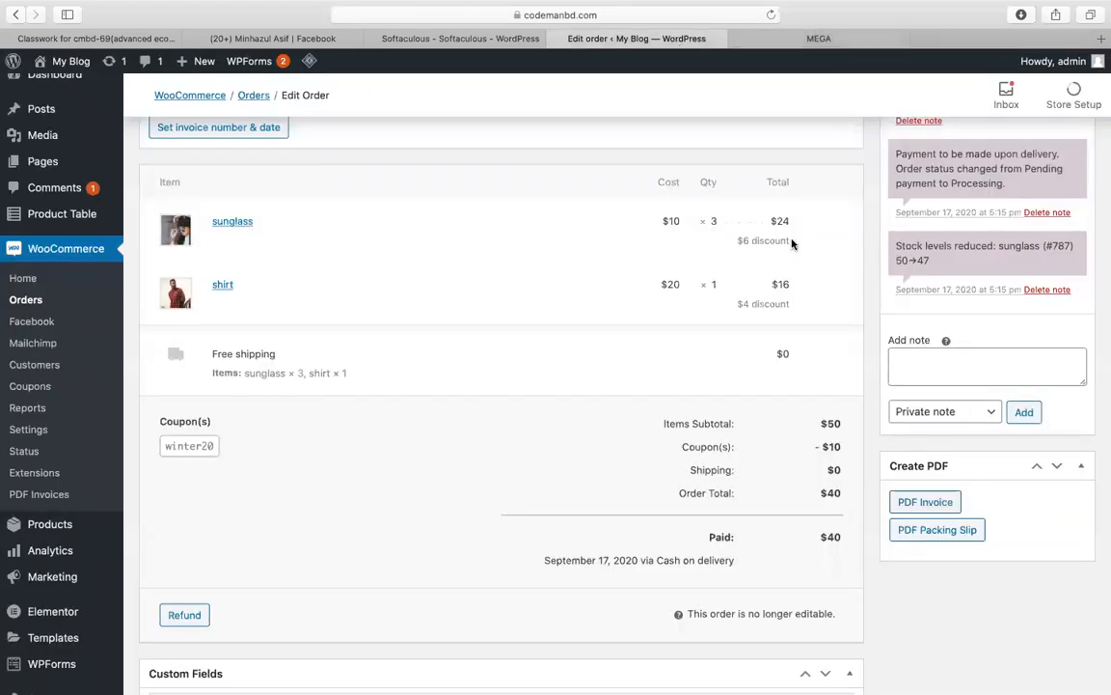
{"action": "left_click", "coordinate": [926, 533]}
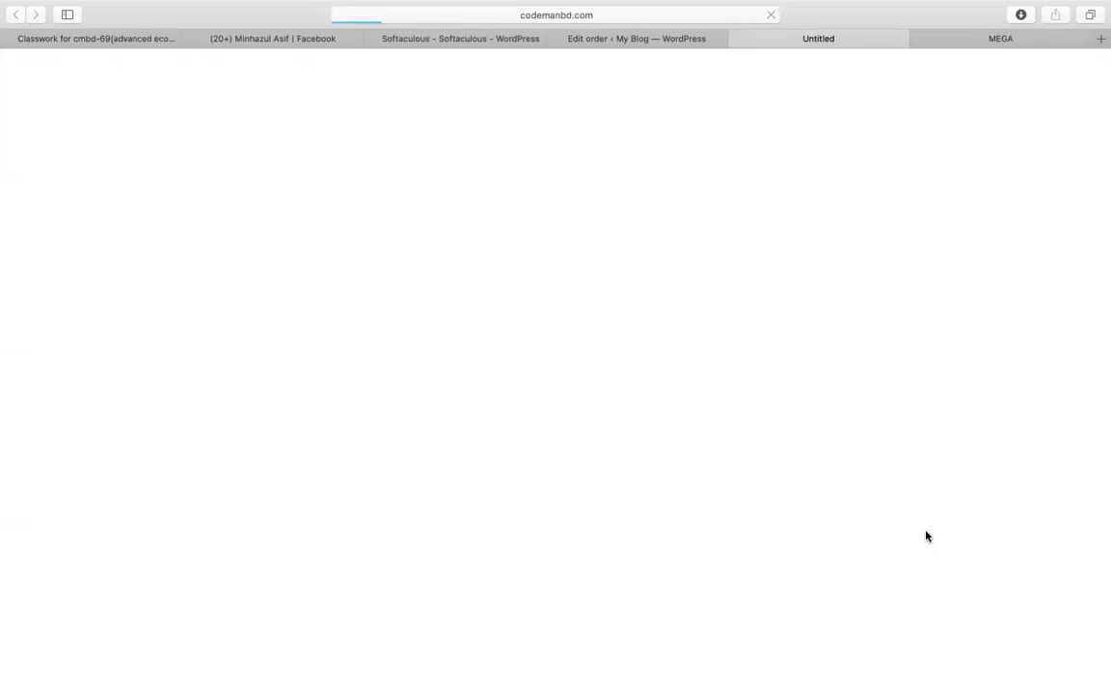
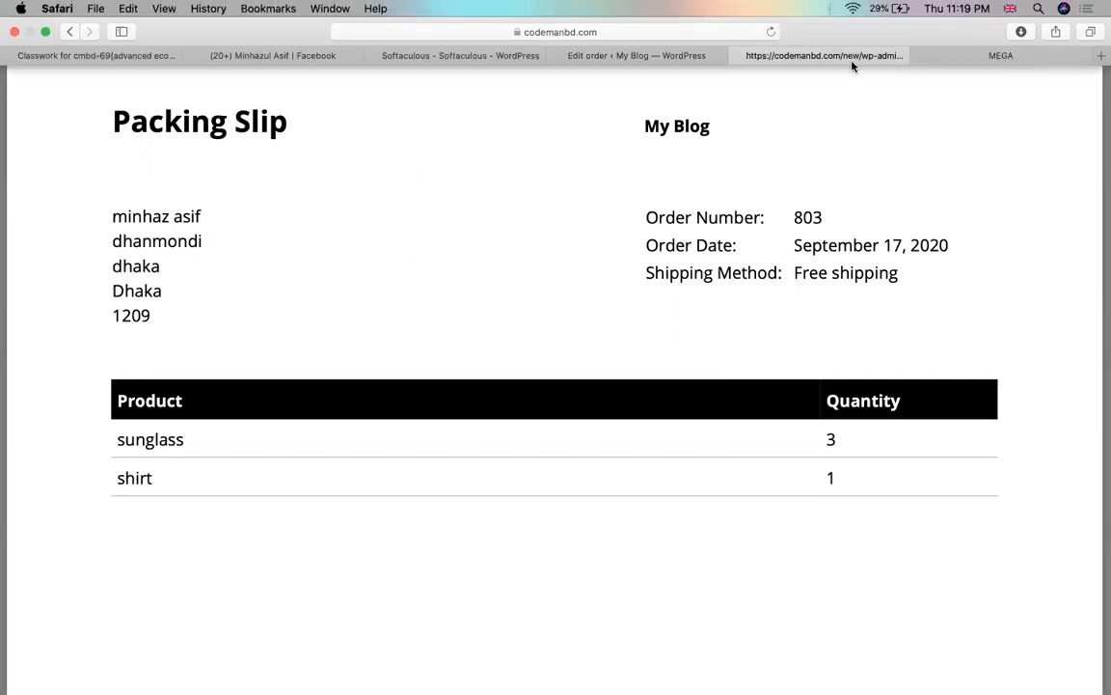
Step: Close the packing slip PDF and MEGA tabs and return to order #803's edit page
{"action": "left_click", "coordinate": [738, 38]}
{"action": "left_click", "coordinate": [775, 41]}
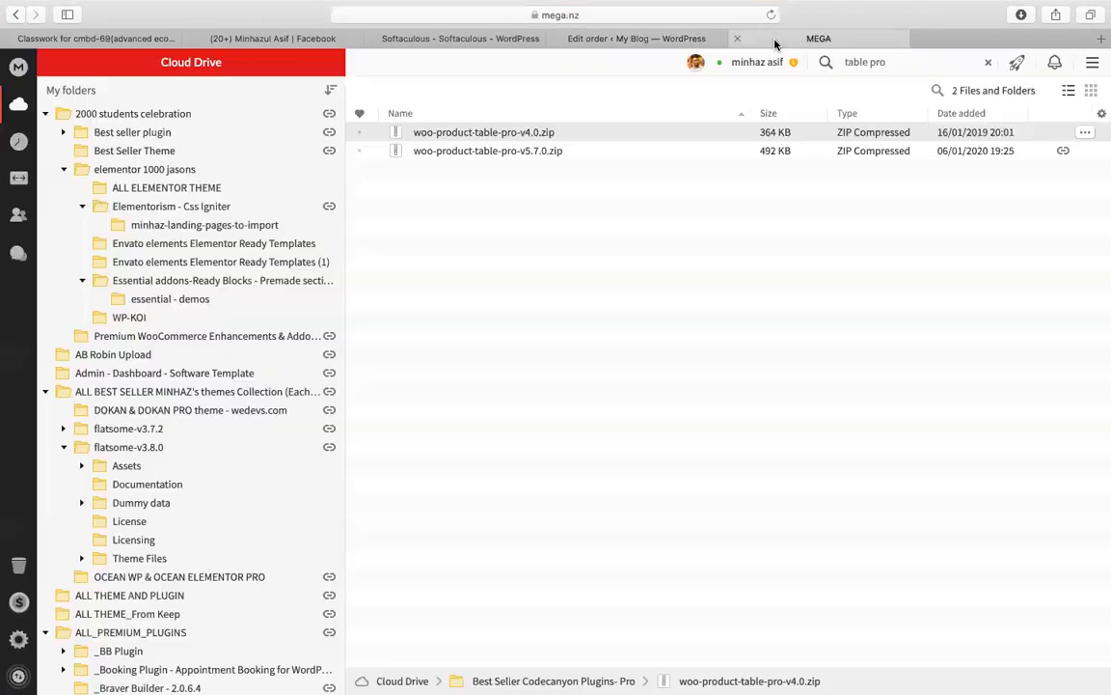
{"action": "left_click", "coordinate": [740, 38]}
{"action": "left_click", "coordinate": [714, 39]}
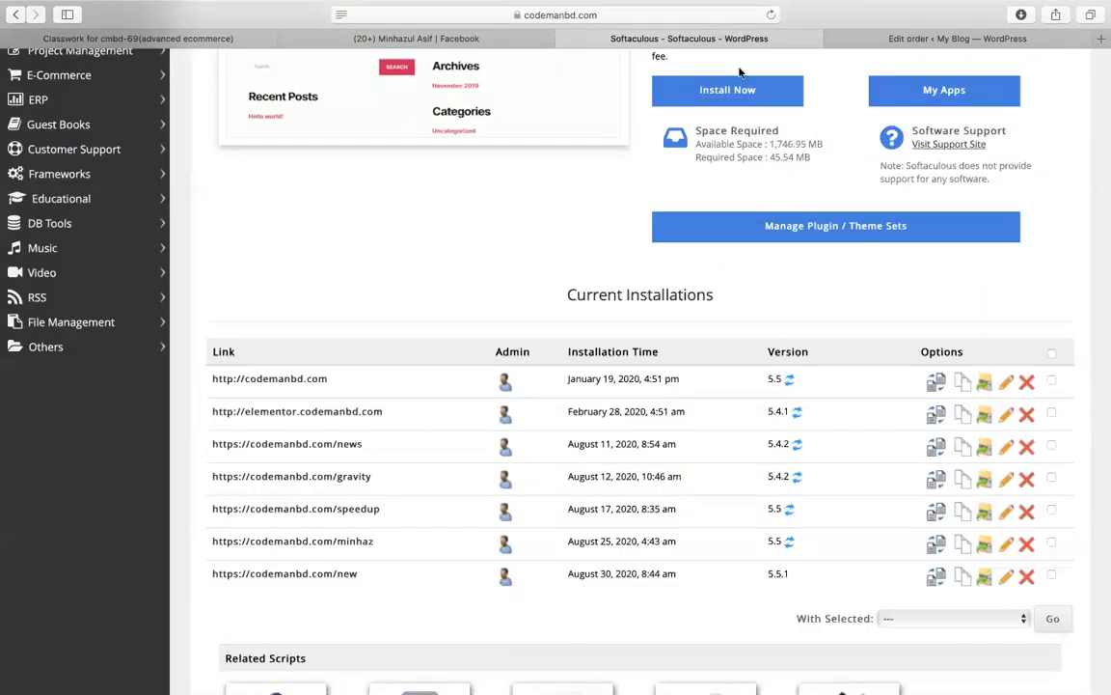
{"action": "left_click", "coordinate": [863, 39]}
{"action": "scroll", "coordinate": [675, 281], "scroll_direction": "up", "scroll_amount": 10}
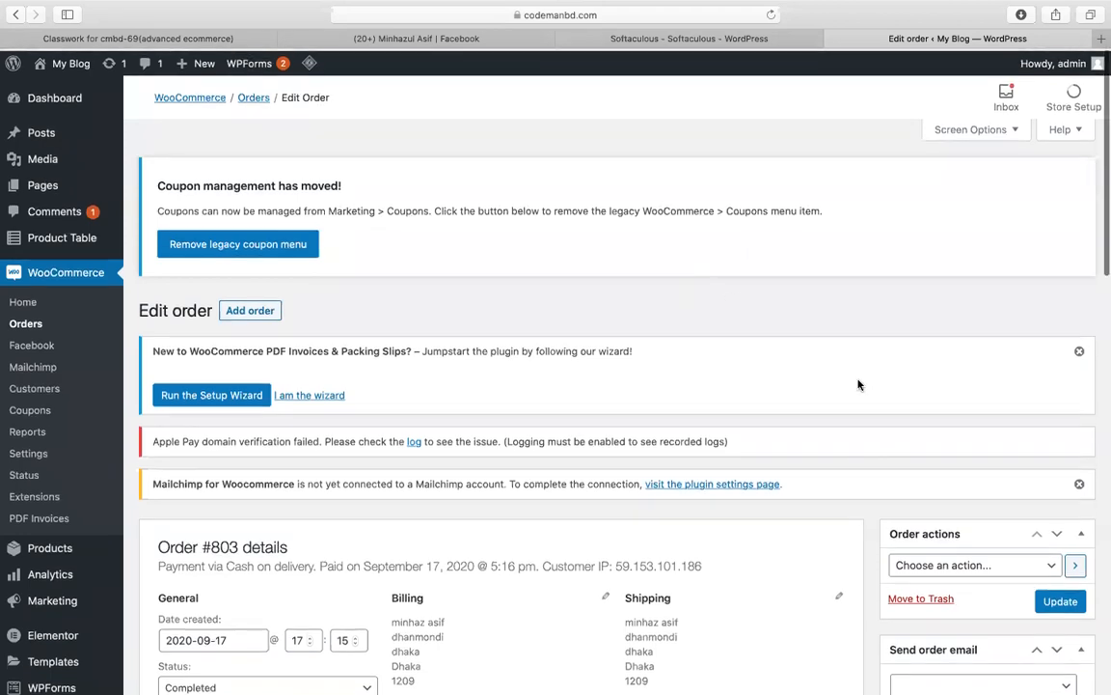
Step: Dismiss the PDF Invoices setup notice and go to Plugins > Add New
{"action": "left_click", "coordinate": [1082, 350]}
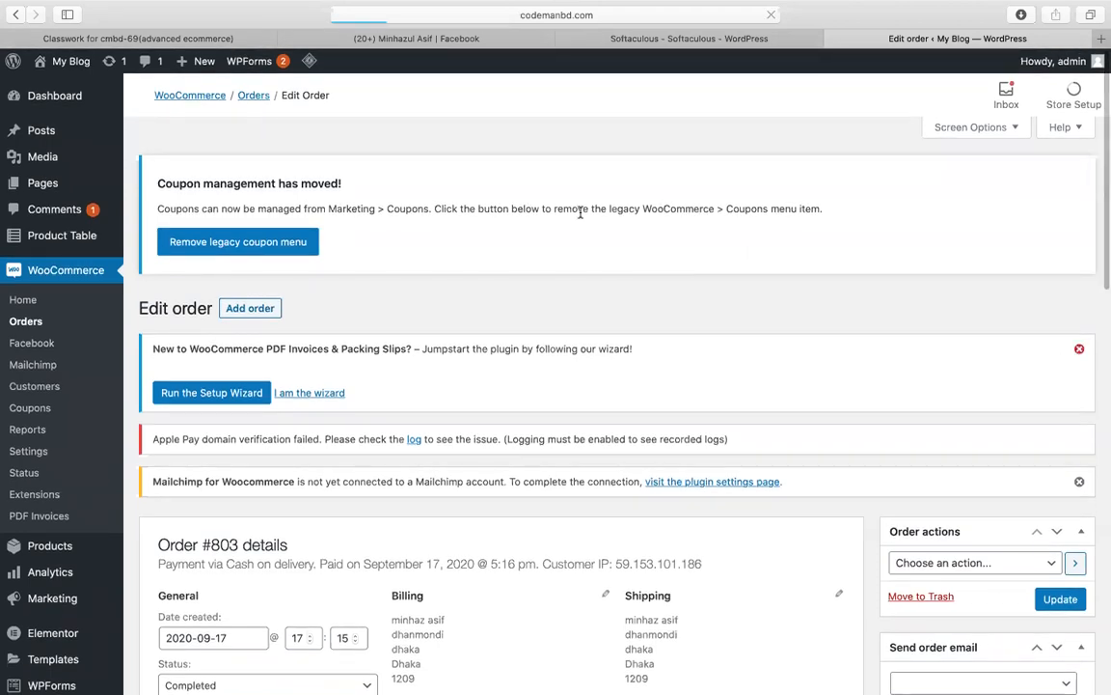
{"action": "scroll", "coordinate": [122, 473], "scroll_direction": "down", "scroll_amount": 3}
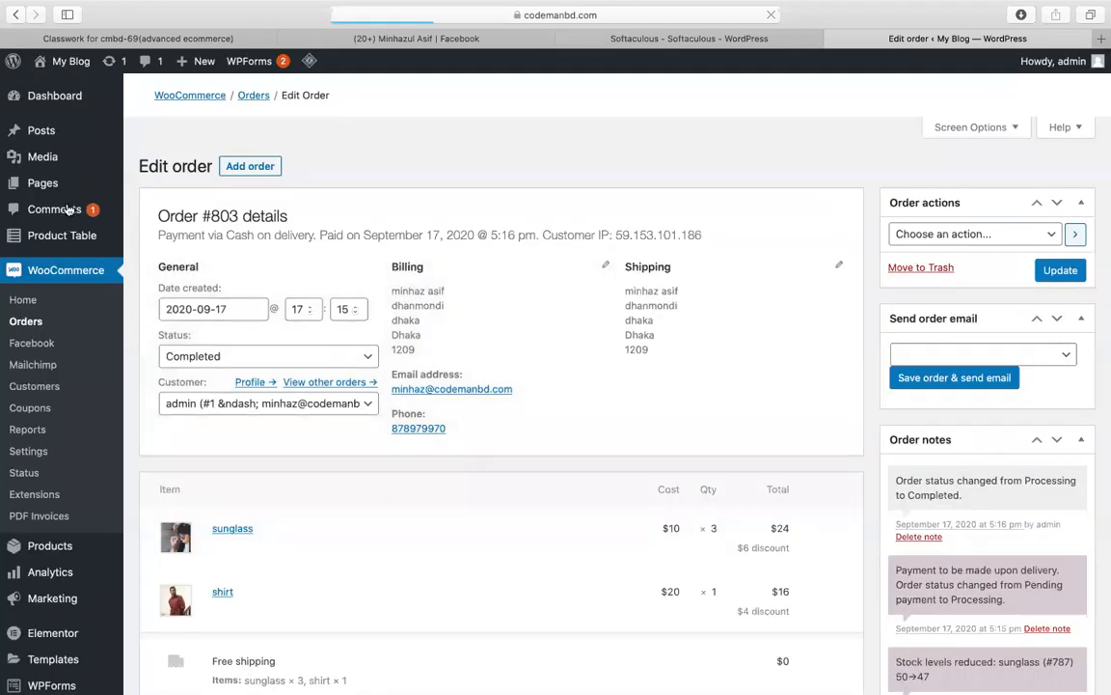
{"action": "scroll", "coordinate": [70, 578], "scroll_direction": "down", "scroll_amount": 5}
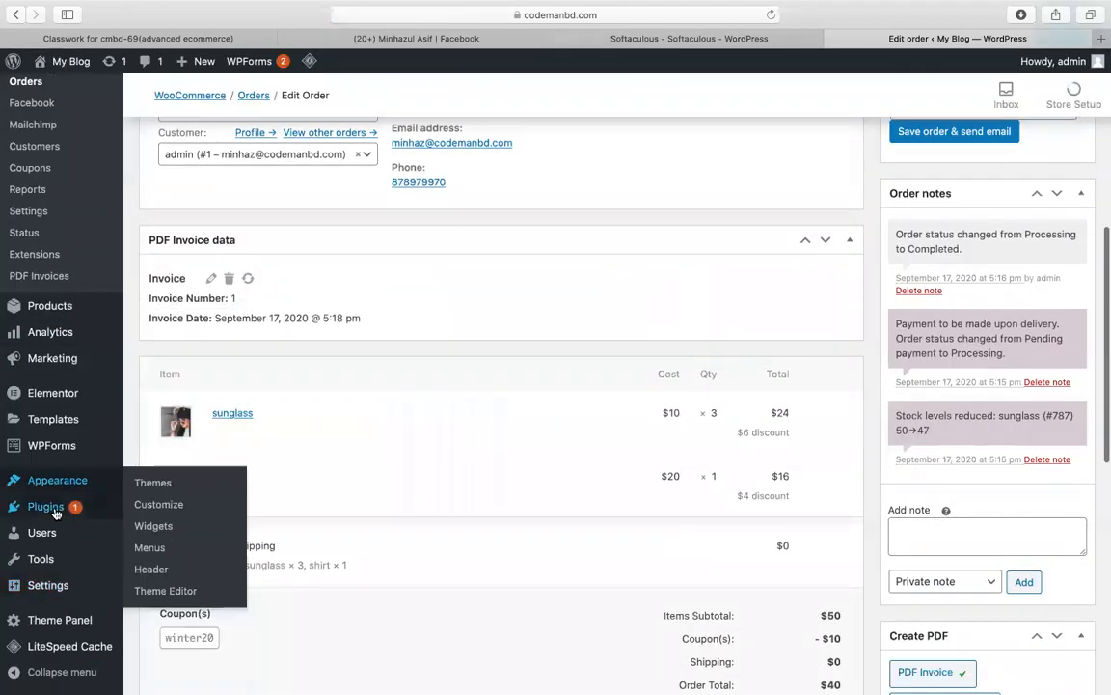
{"action": "mouse_move", "coordinate": [87, 509]}
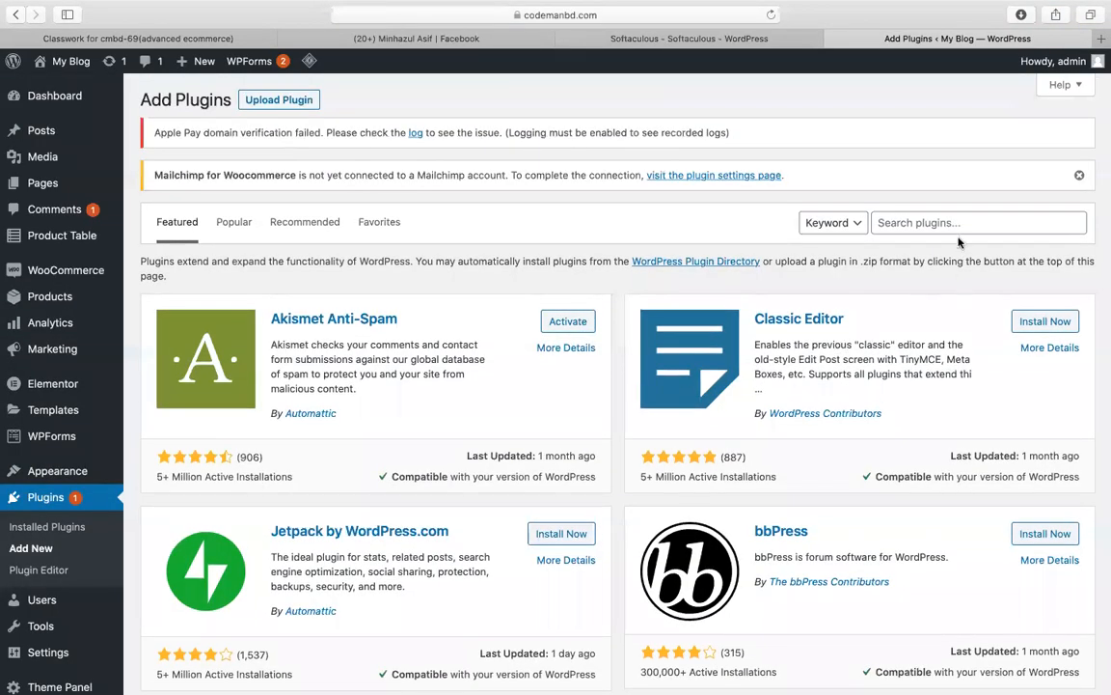
Step: Search the plugin directory for 'product review' and install WP Product Review Lite
{"action": "left_click", "coordinate": [956, 224]}
{"action": "type", "text": "wooco"}
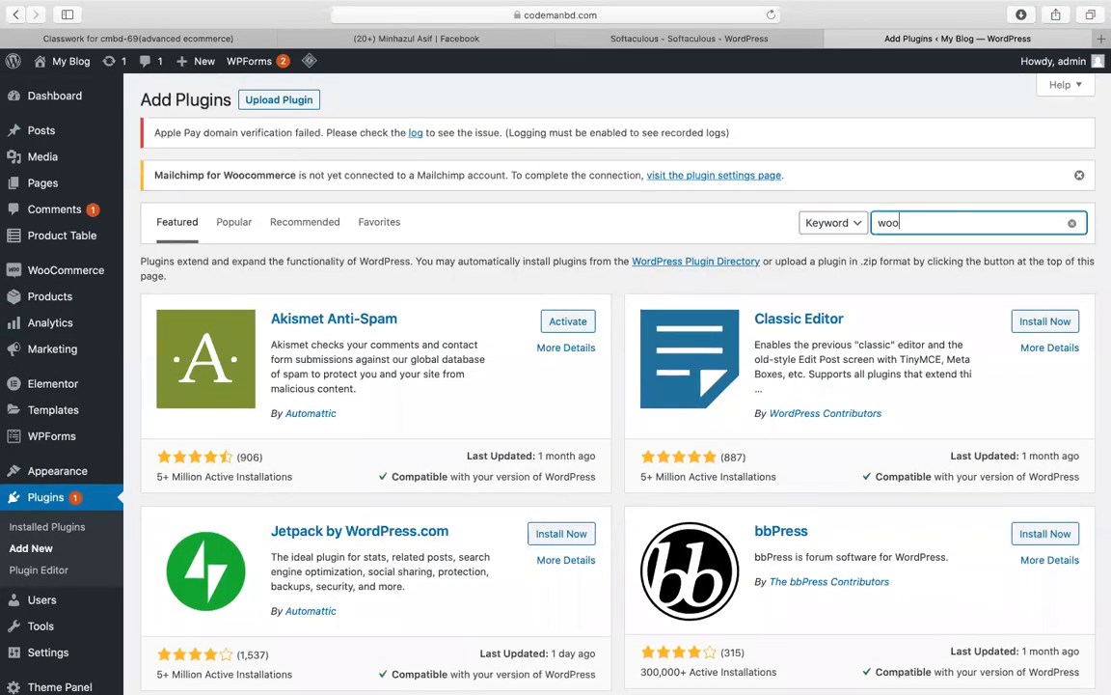
{"action": "key", "text": "BackSpace"}
{"action": "key", "text": "BackSpace"}
{"action": "key", "text": "BackSpace"}
{"action": "key", "text": "BackSpace"}
{"action": "key", "text": "BackSpace"}
{"action": "type", "text": "product review"}
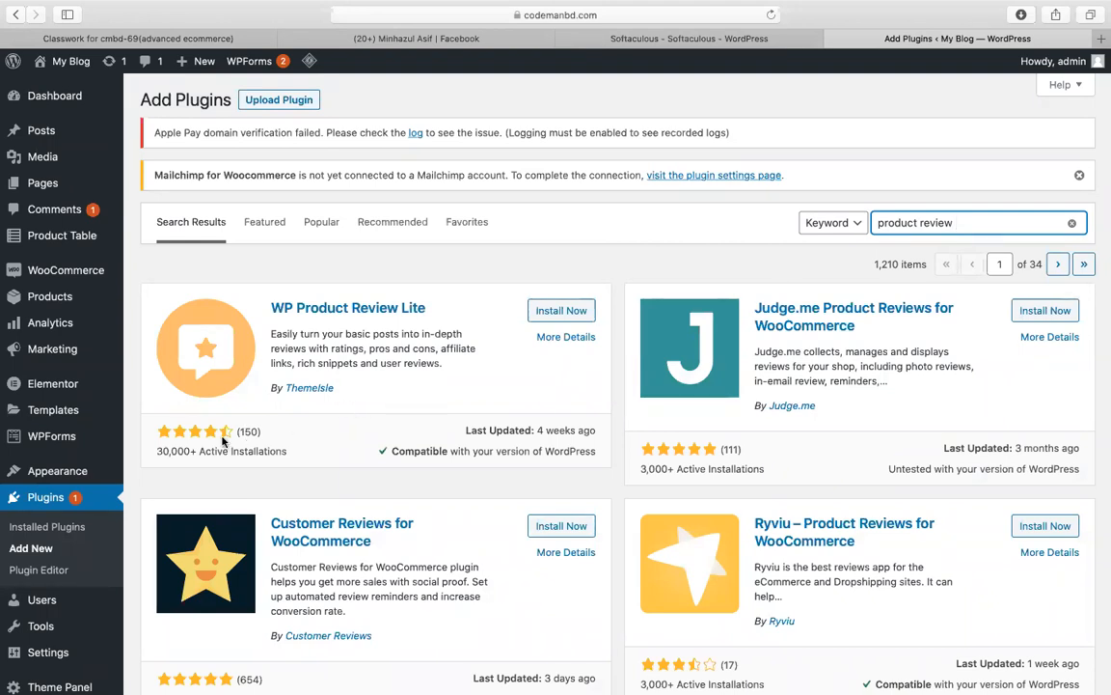
{"action": "left_click_drag", "start_coordinate": [166, 456], "coordinate": [253, 457]}
{"action": "left_click", "coordinate": [271, 464]}
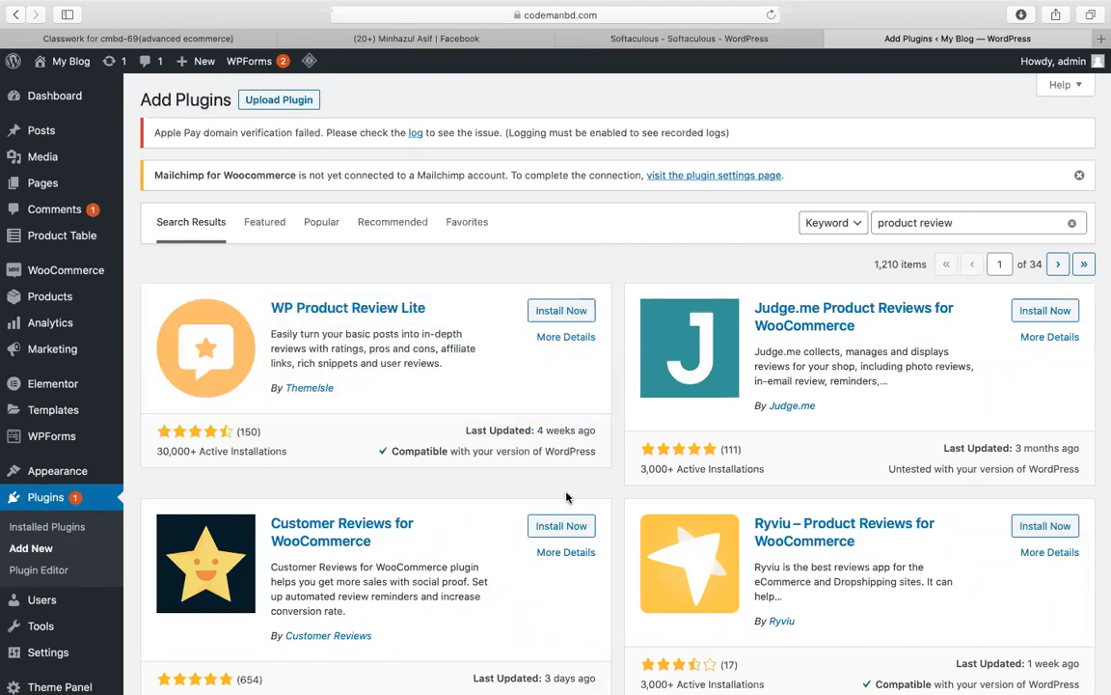
{"action": "scroll", "coordinate": [641, 479], "scroll_direction": "down", "scroll_amount": 1}
{"action": "scroll", "coordinate": [641, 480], "scroll_direction": "down", "scroll_amount": 2}
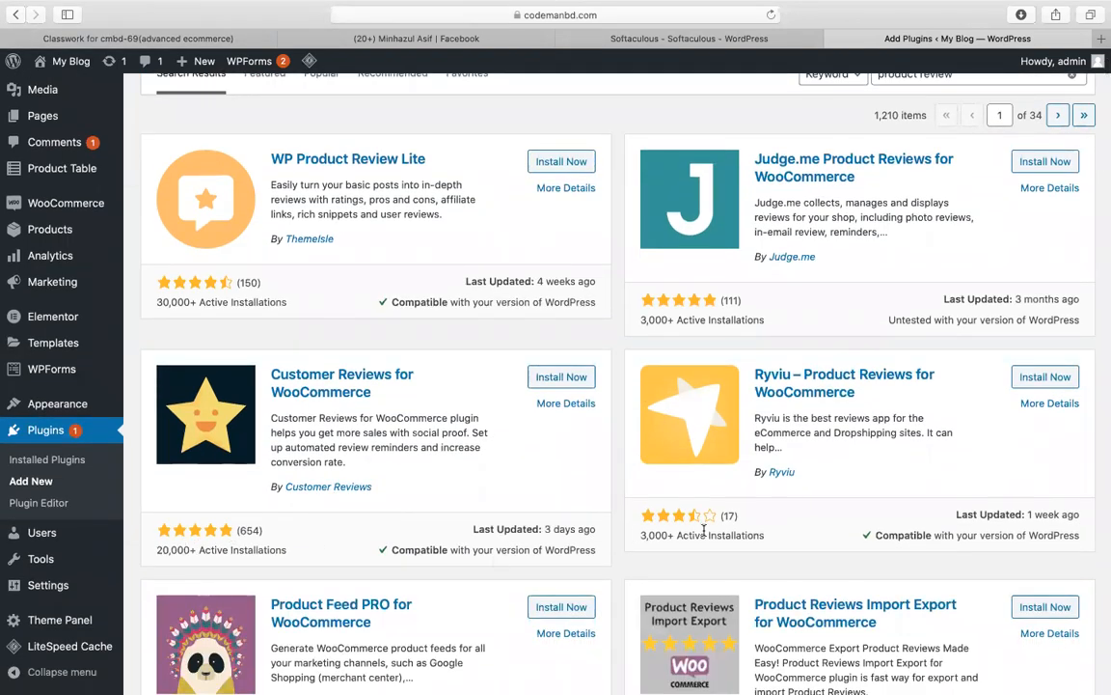
{"action": "scroll", "coordinate": [205, 307], "scroll_direction": "up", "scroll_amount": 3}
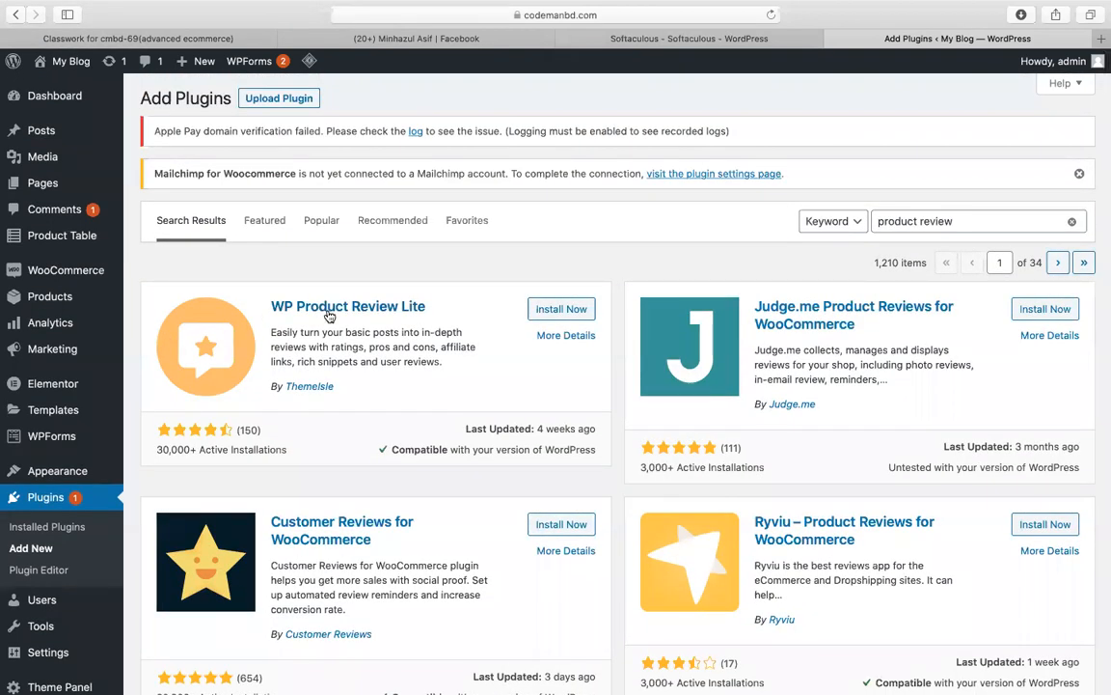
{"action": "left_click", "coordinate": [579, 309]}
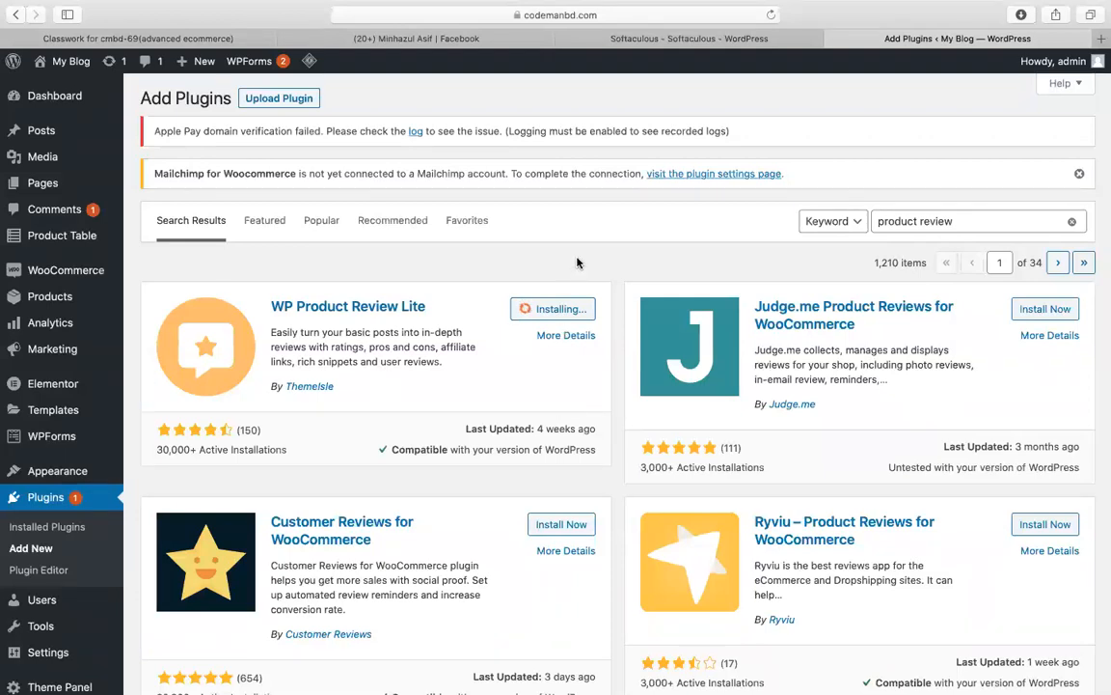
Step: Activate WP Product Review and play its getting-started video
{"action": "left_click", "coordinate": [565, 315]}
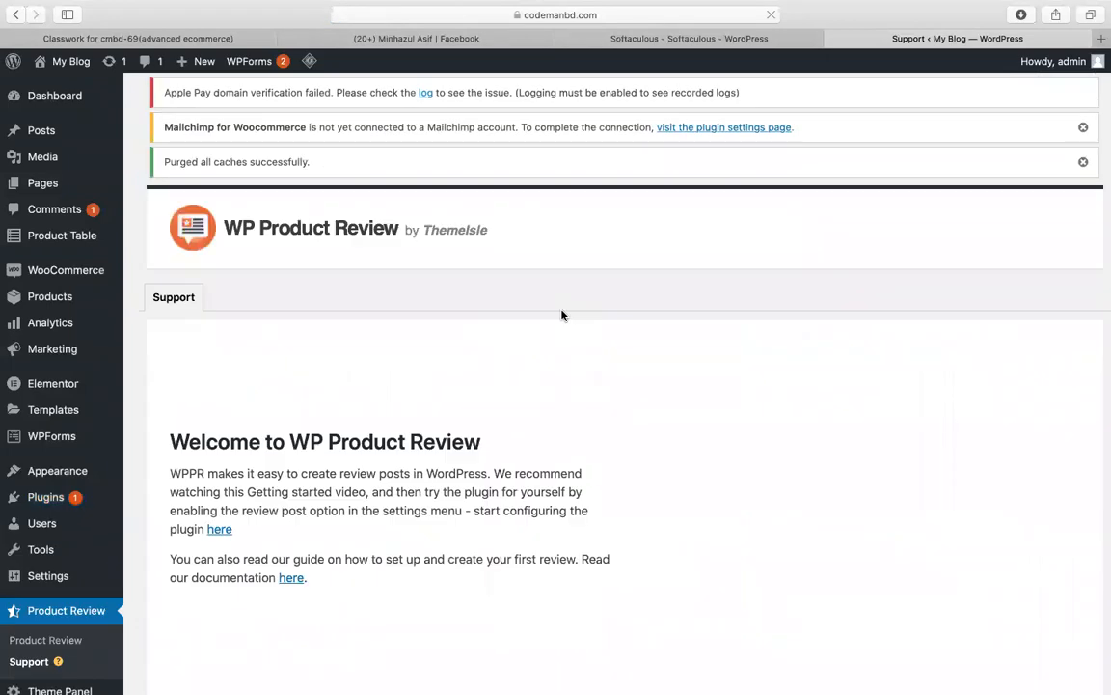
{"action": "scroll", "coordinate": [562, 315], "scroll_direction": "down", "scroll_amount": 2}
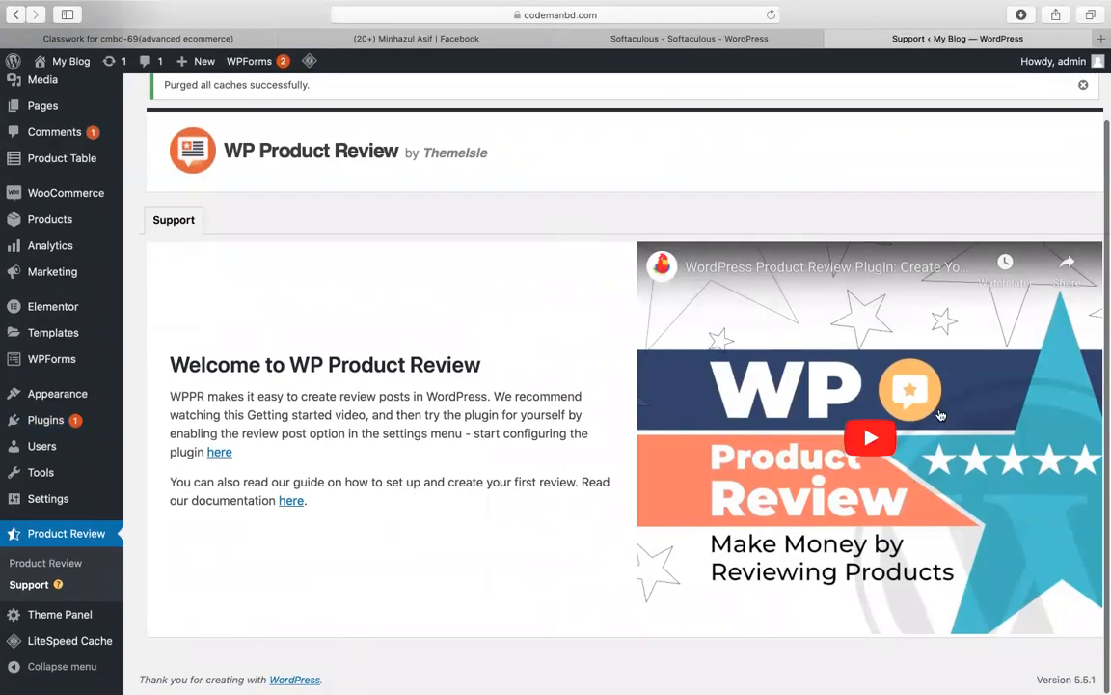
{"action": "left_click", "coordinate": [891, 424]}
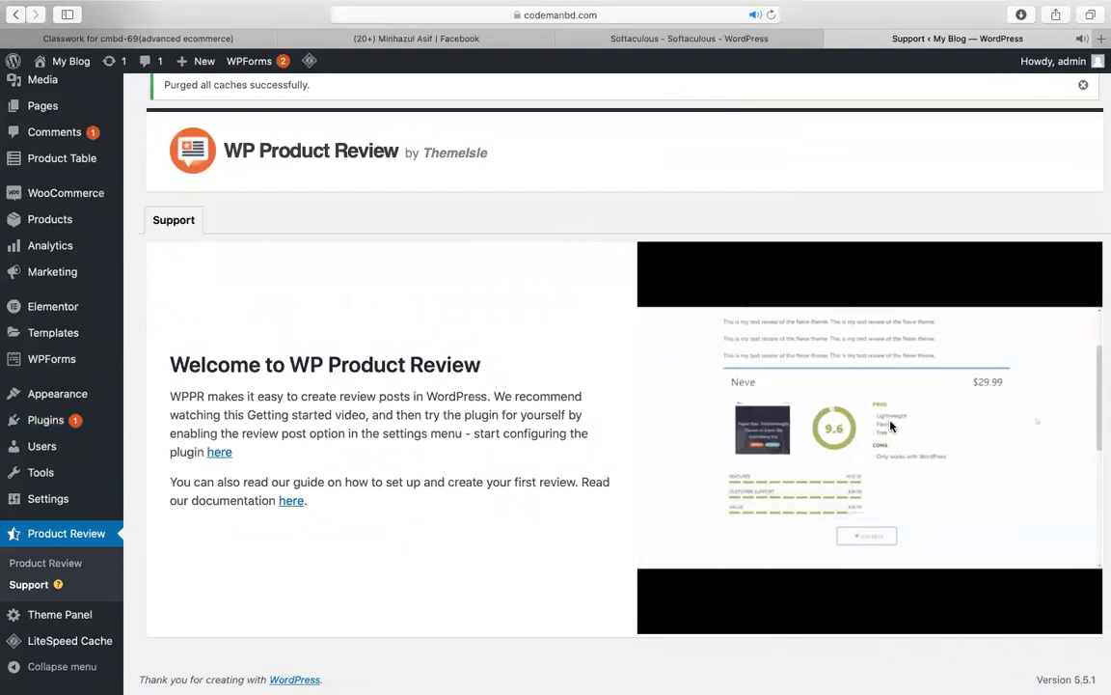
Step: Skip the video ahead to about 1:18, pause it, and open the Product Review settings
{"action": "key", "text": "Right"}
{"action": "key", "text": "Right"}
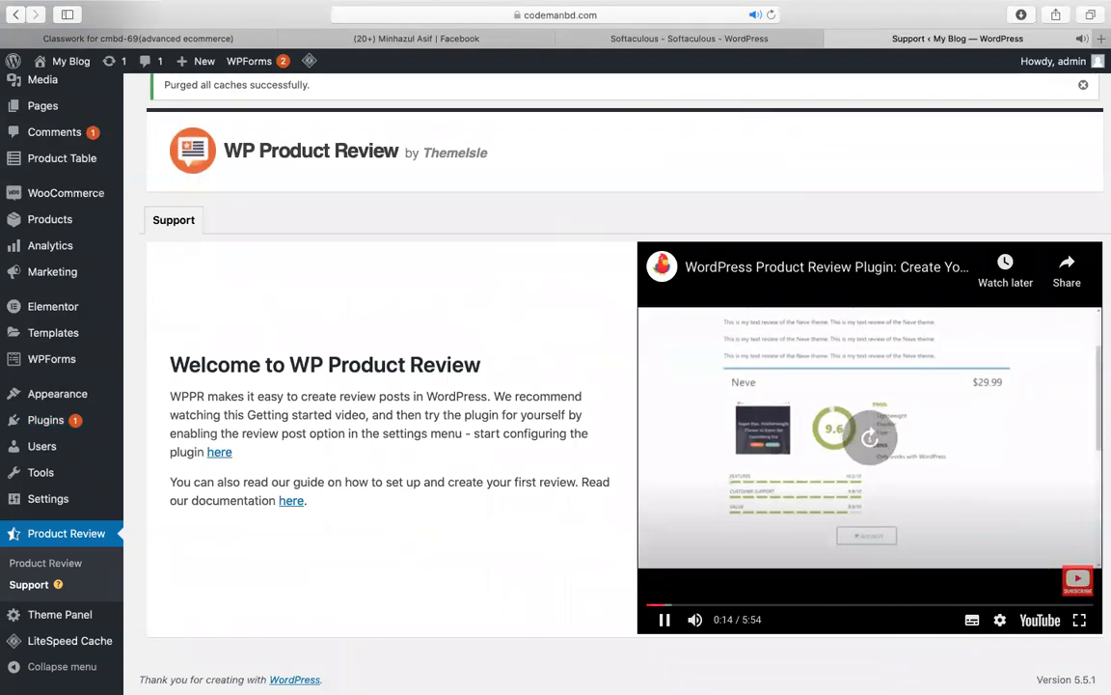
{"action": "left_click", "coordinate": [694, 605]}
{"action": "left_click", "coordinate": [716, 605]}
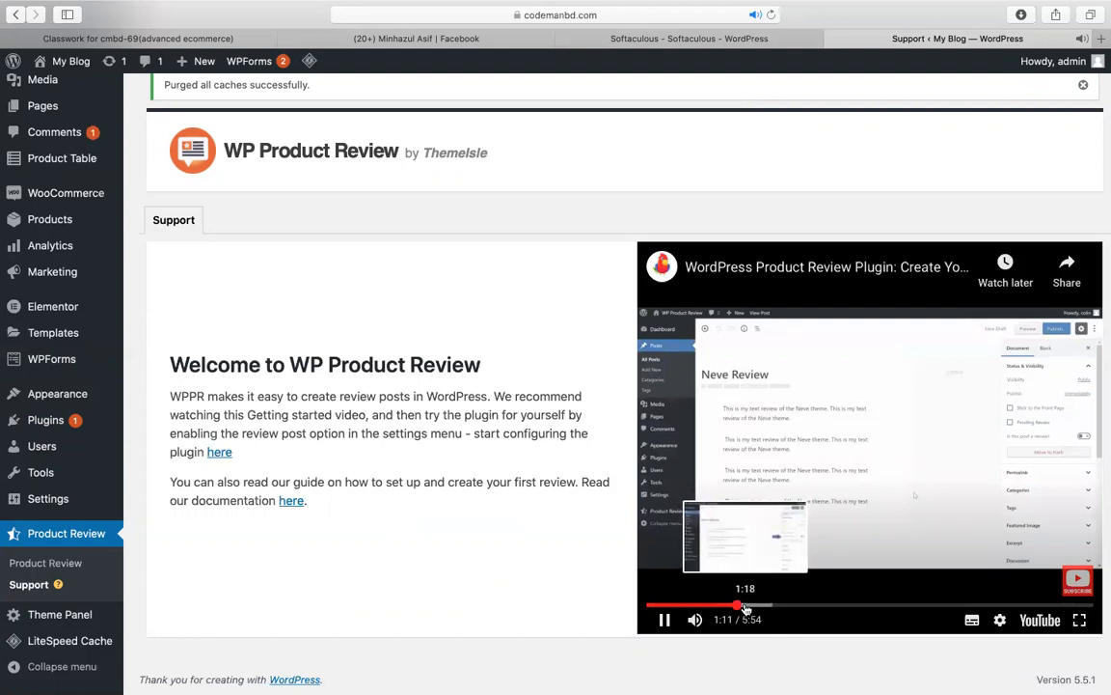
{"action": "left_click", "coordinate": [745, 605]}
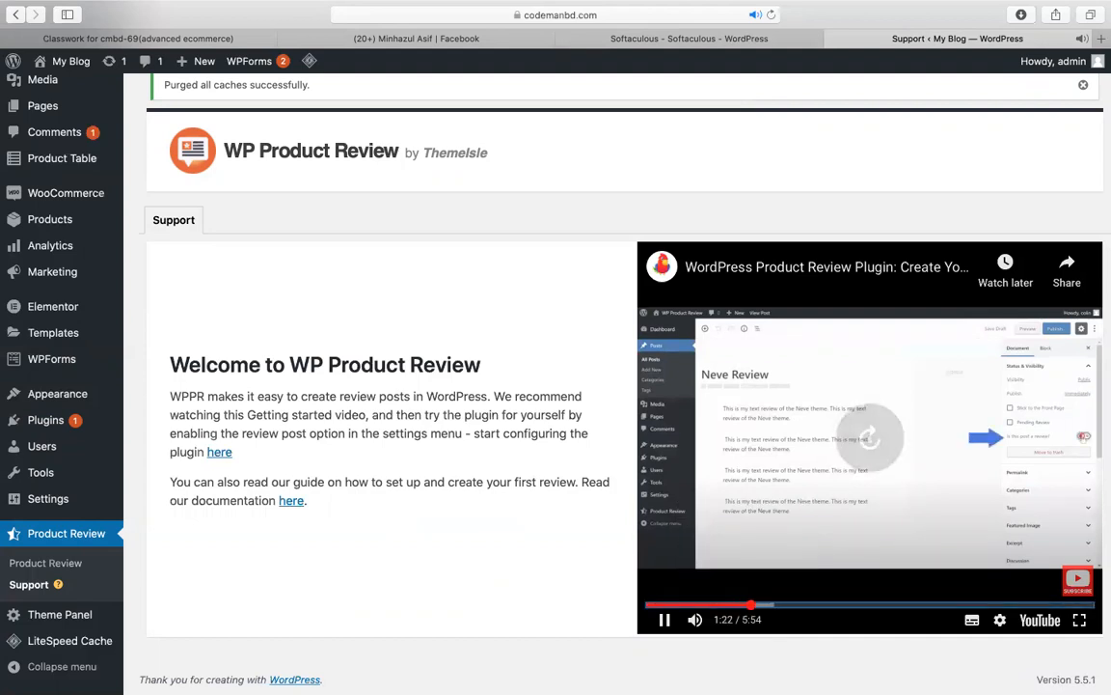
{"action": "left_click", "coordinate": [762, 422]}
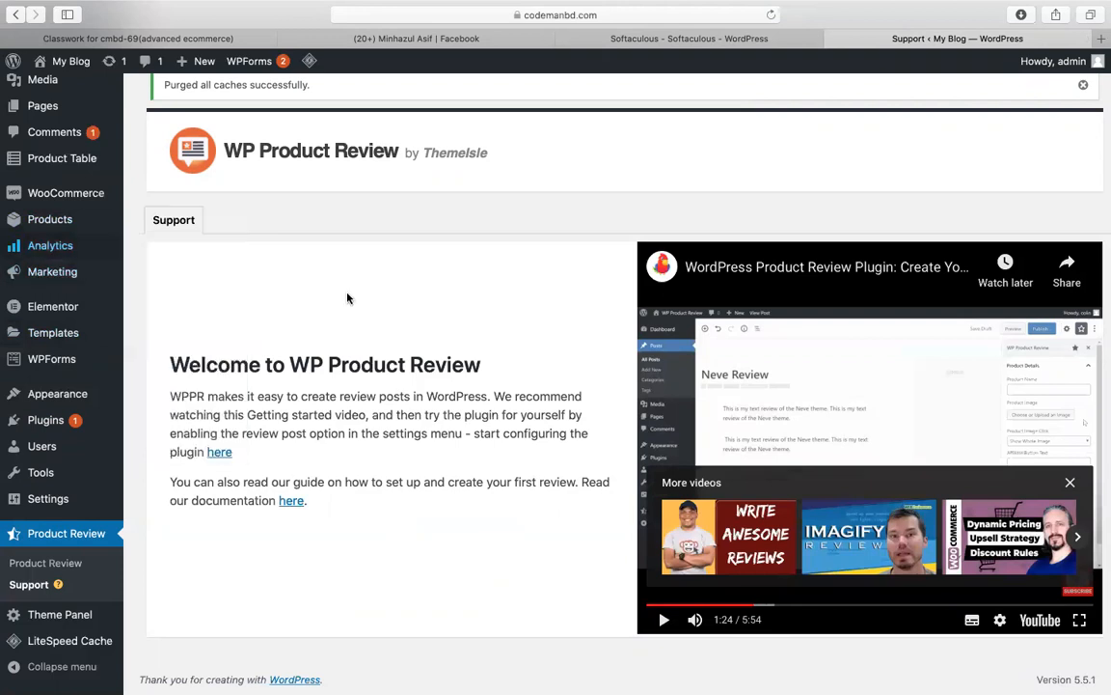
{"action": "left_click", "coordinate": [43, 565]}
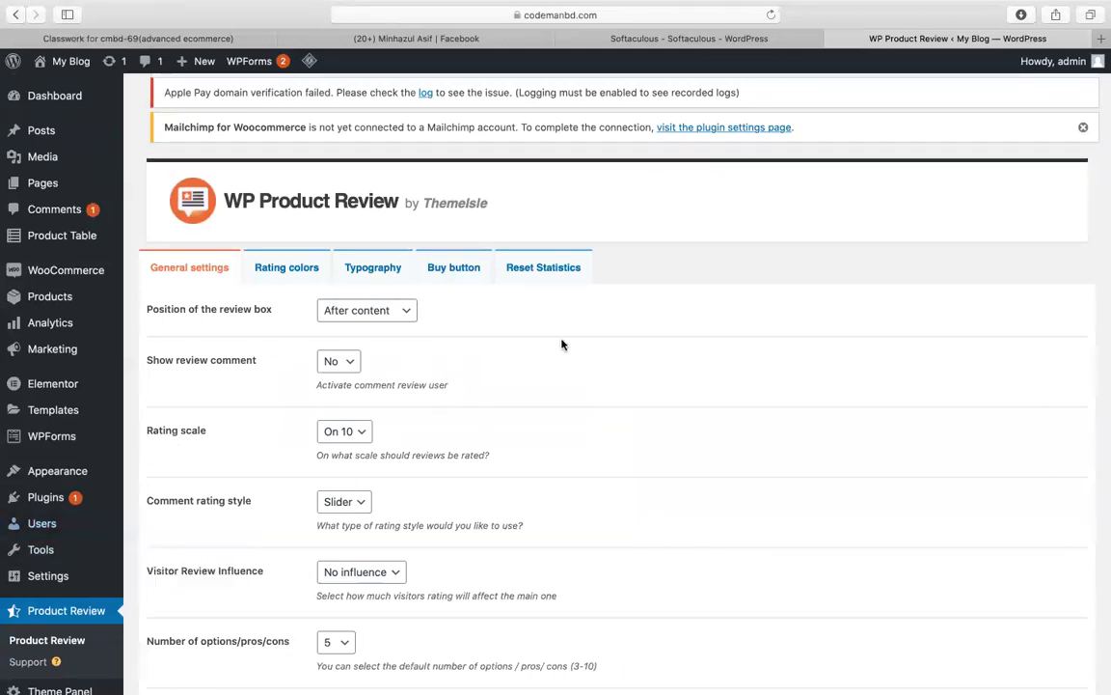
Step: Turn on review comments, set the rating scale to On 5 with Star comment style, and save
{"action": "scroll", "coordinate": [563, 345], "scroll_direction": "down", "scroll_amount": 2}
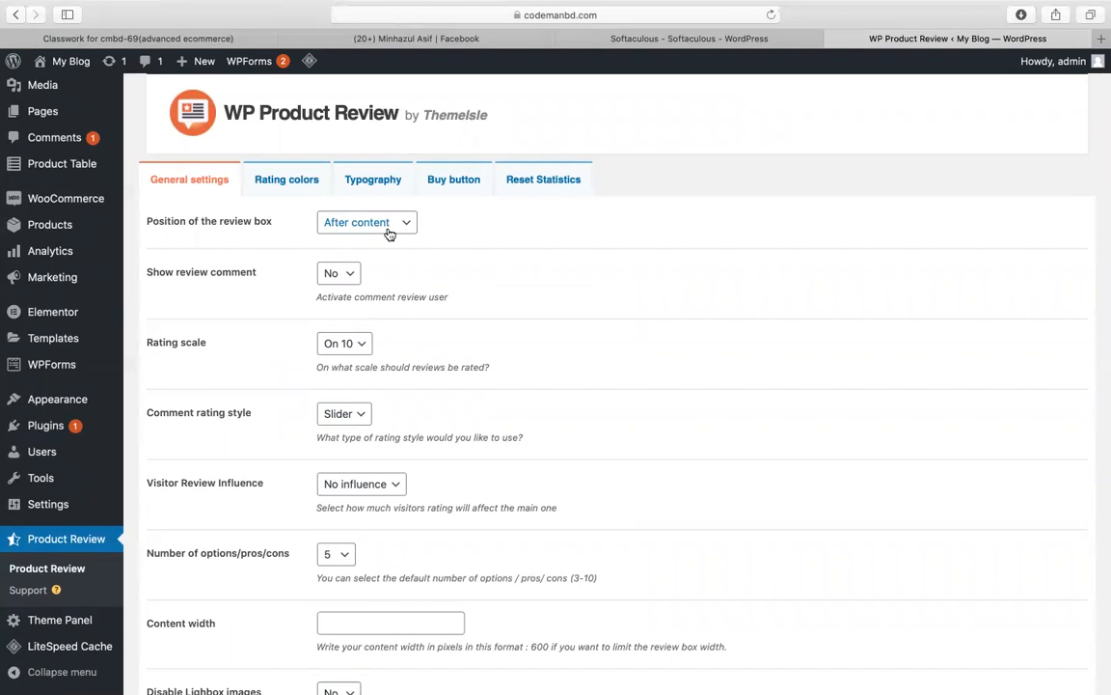
{"action": "left_click", "coordinate": [339, 276]}
{"action": "left_click", "coordinate": [333, 261]}
{"action": "scroll", "coordinate": [472, 286], "scroll_direction": "down", "scroll_amount": 1}
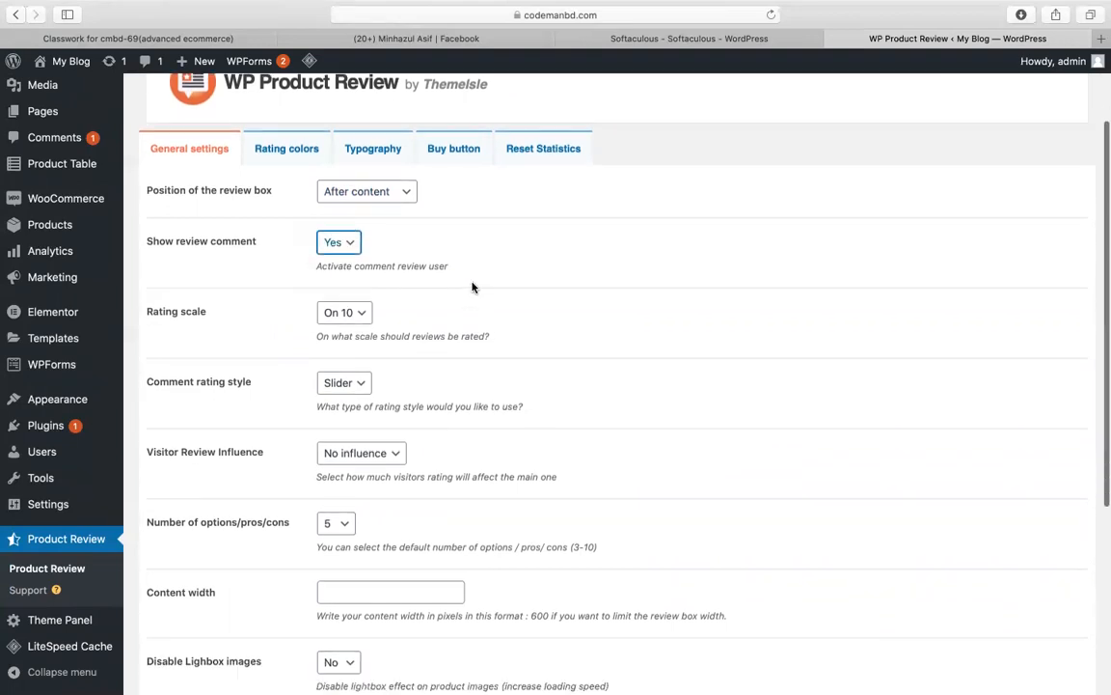
{"action": "left_click", "coordinate": [348, 310]}
{"action": "left_click", "coordinate": [351, 301]}
{"action": "scroll", "coordinate": [532, 302], "scroll_direction": "down", "scroll_amount": 2}
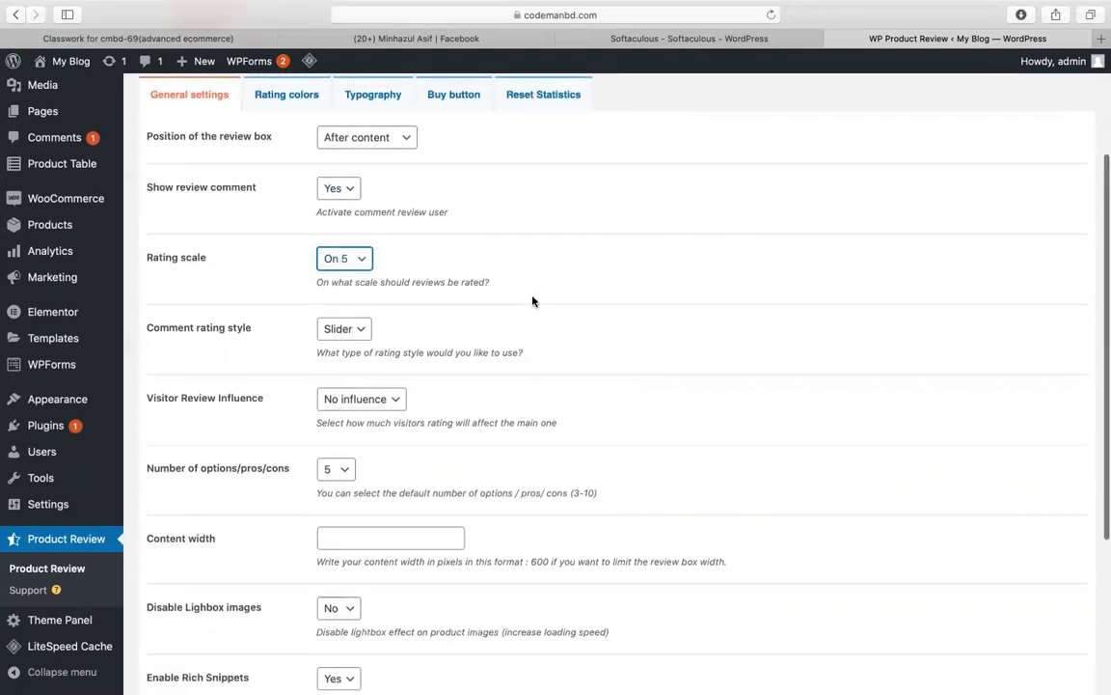
{"action": "left_click", "coordinate": [351, 330]}
{"action": "left_click", "coordinate": [452, 318]}
{"action": "left_click", "coordinate": [363, 328]}
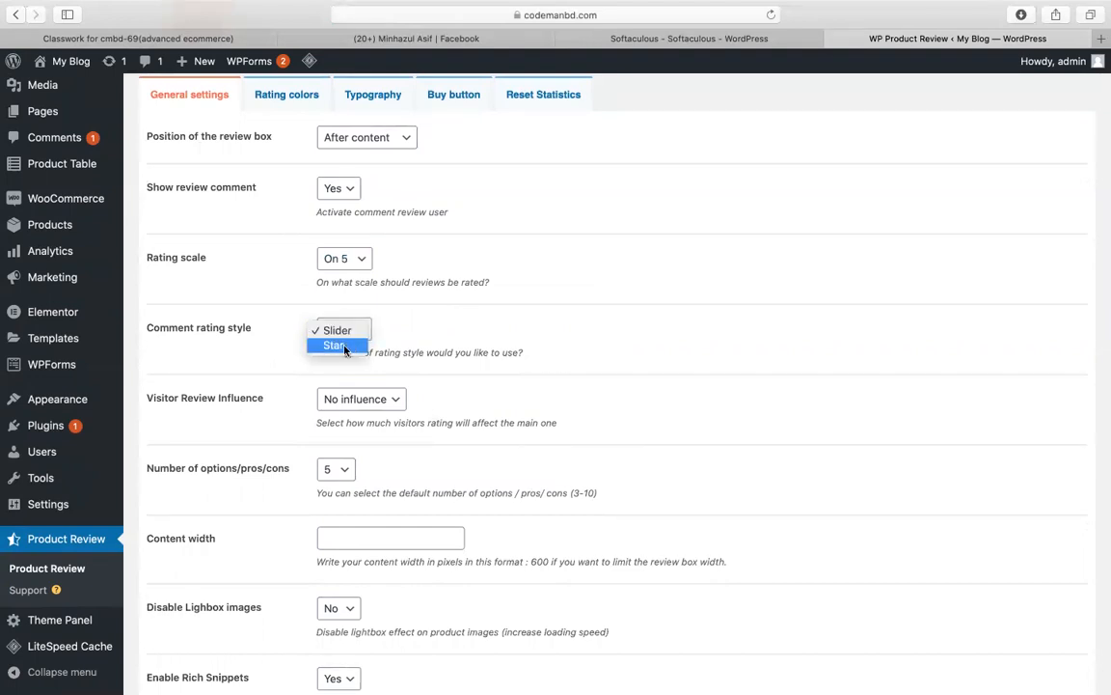
{"action": "left_click", "coordinate": [335, 346]}
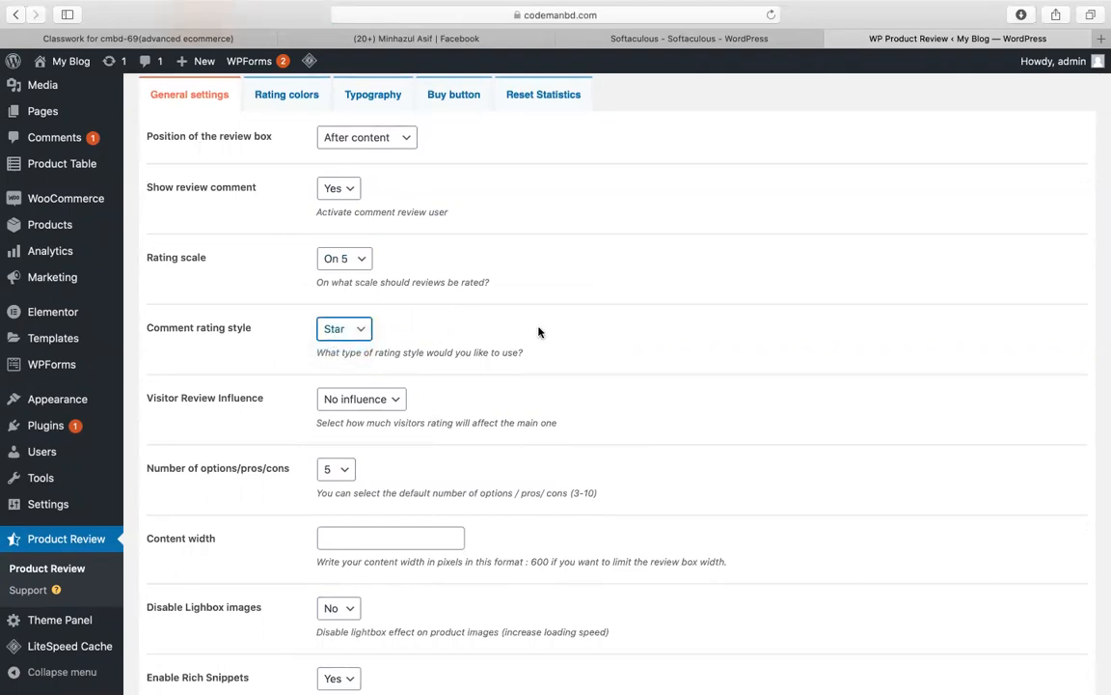
{"action": "scroll", "coordinate": [539, 332], "scroll_direction": "down", "scroll_amount": 5}
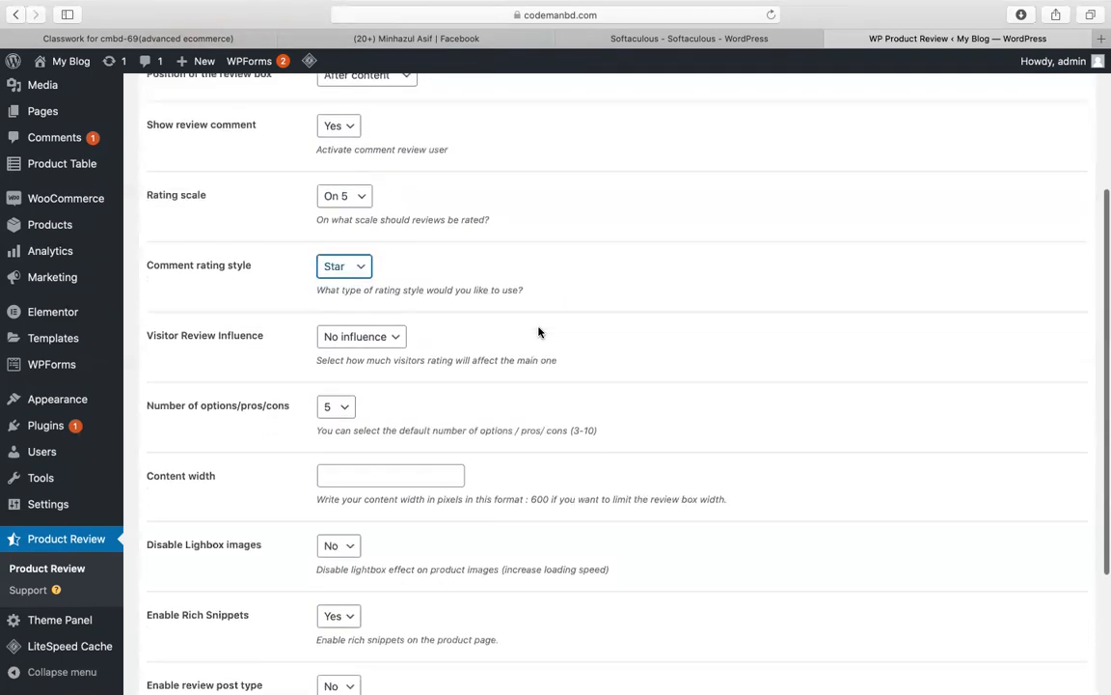
{"action": "left_click", "coordinate": [196, 625]}
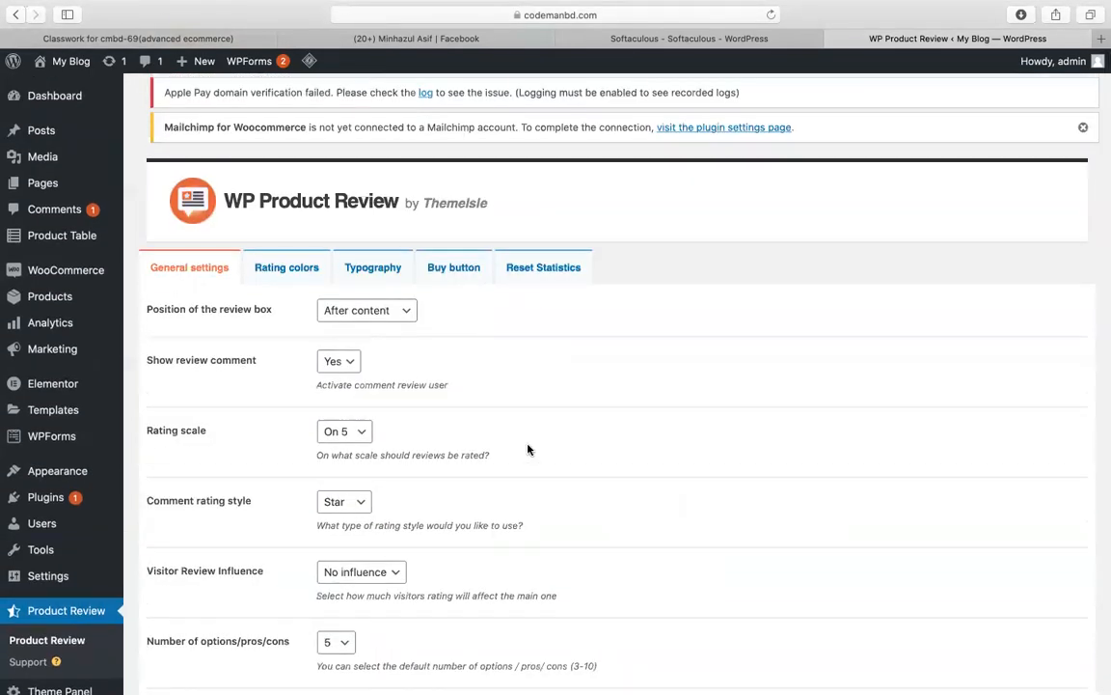
Step: Show the Rating colors settings with their default, weak, not bad and good colours
{"action": "left_click", "coordinate": [303, 275]}
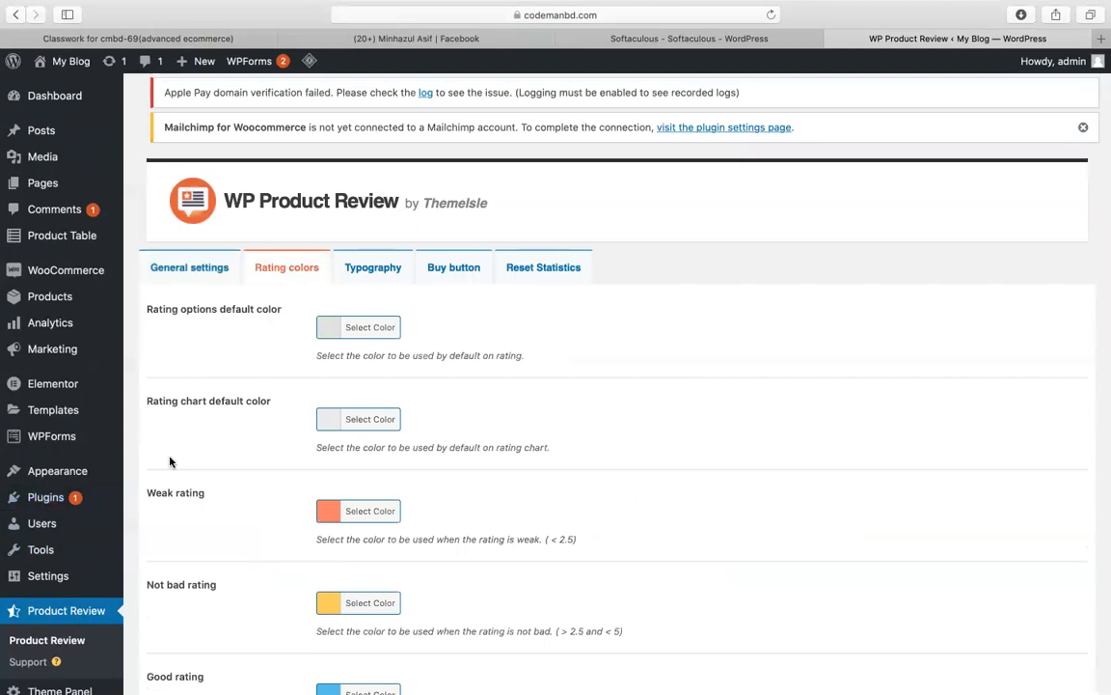
{"action": "scroll", "coordinate": [170, 463], "scroll_direction": "down", "scroll_amount": 1}
{"action": "mouse_move", "coordinate": [68, 282]}
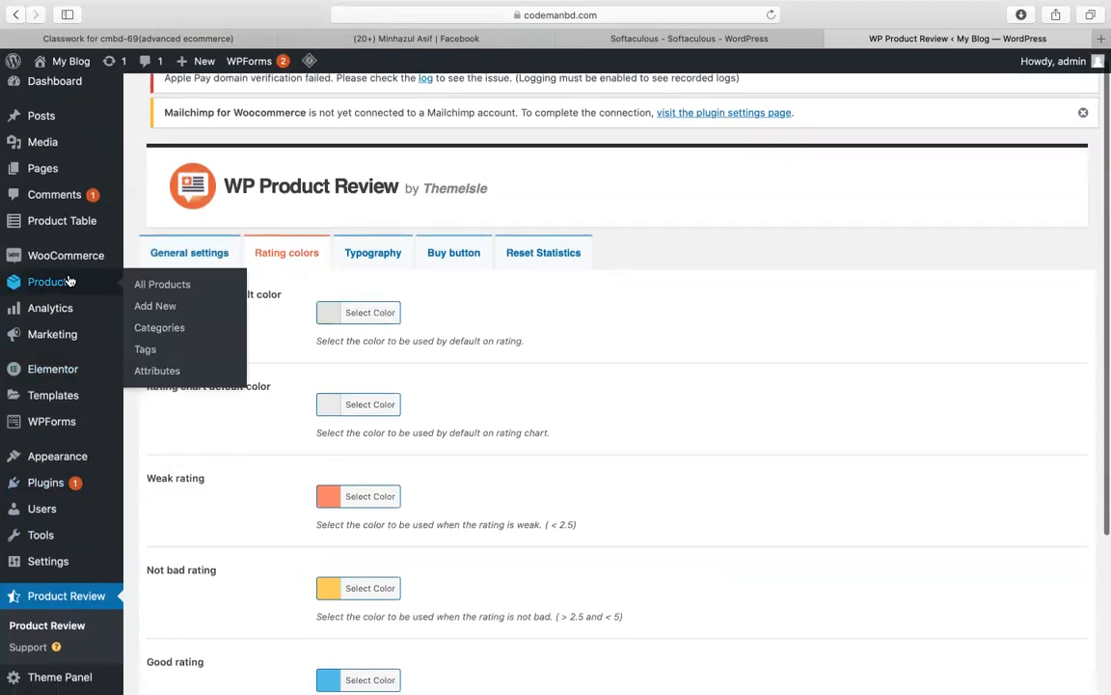
{"action": "right_click", "coordinate": [138, 286]}
Step: Open All Products in a new tab and view the shirt's storefront page
{"action": "left_click", "coordinate": [152, 288]}
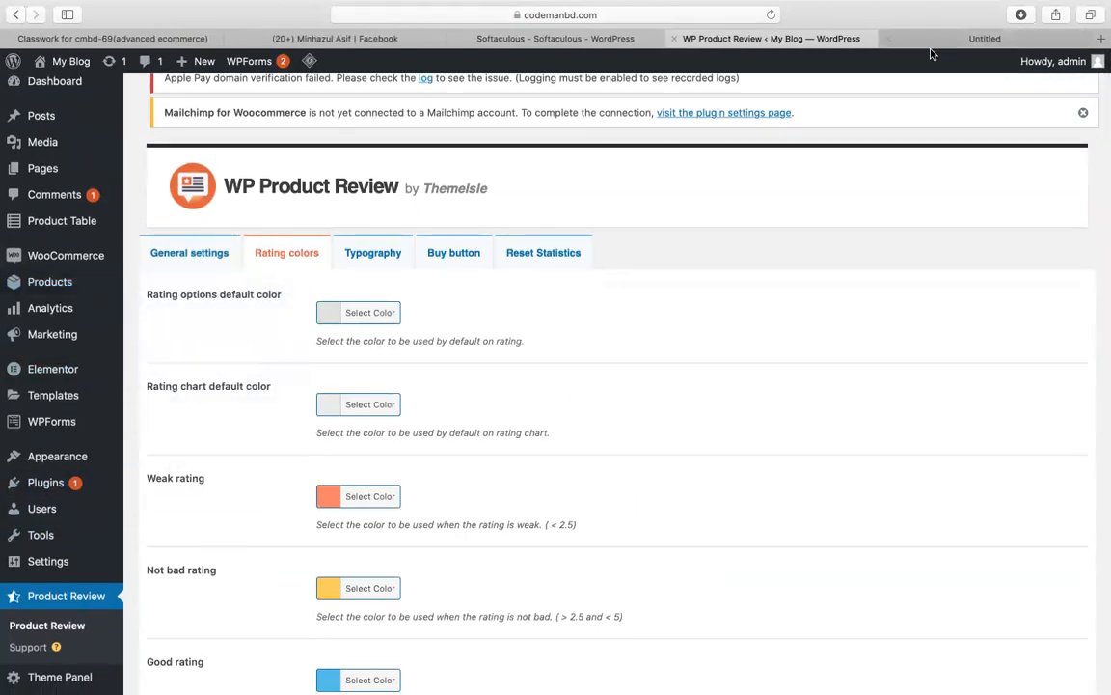
{"action": "left_click", "coordinate": [958, 41]}
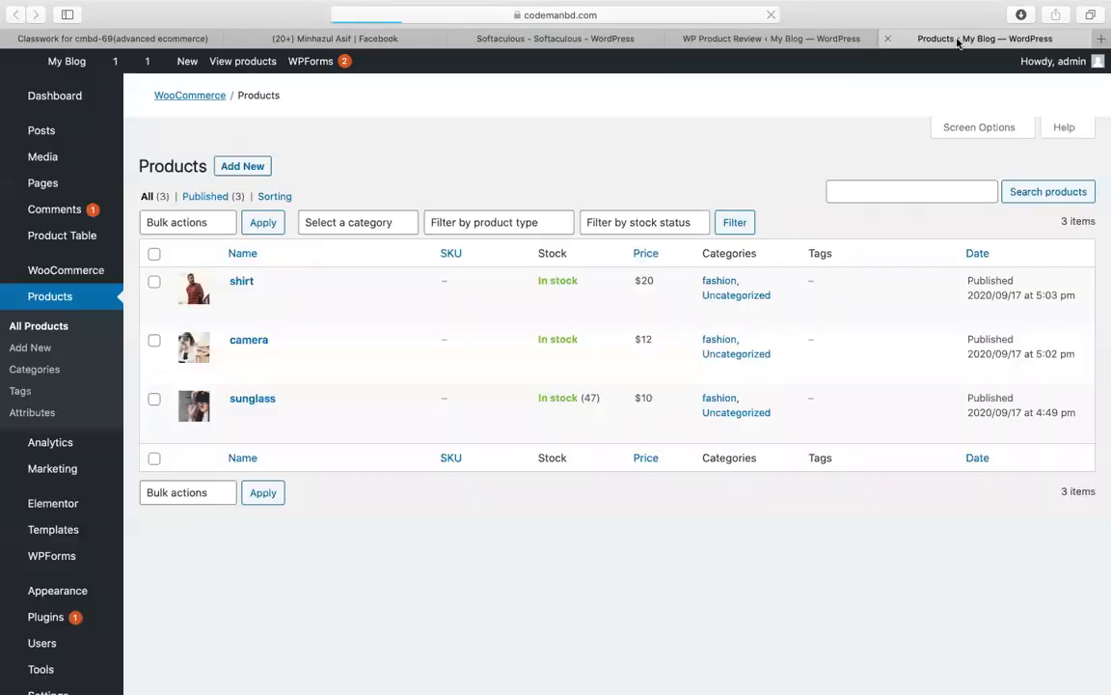
{"action": "scroll", "coordinate": [417, 455], "scroll_direction": "down", "scroll_amount": 2}
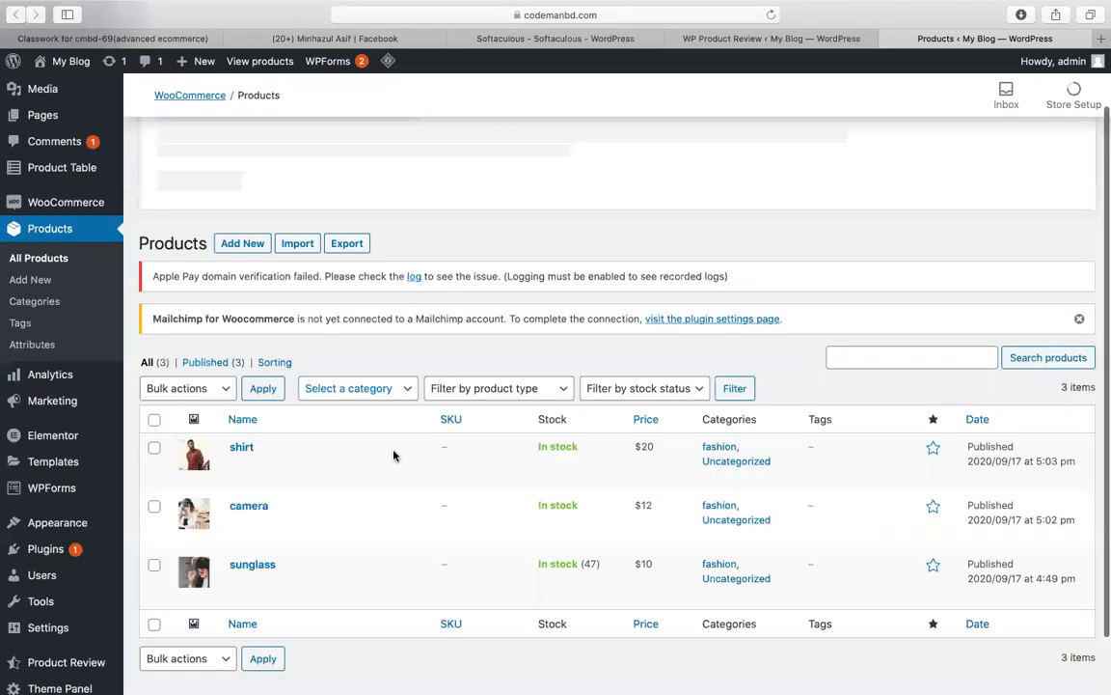
{"action": "left_click", "coordinate": [399, 446]}
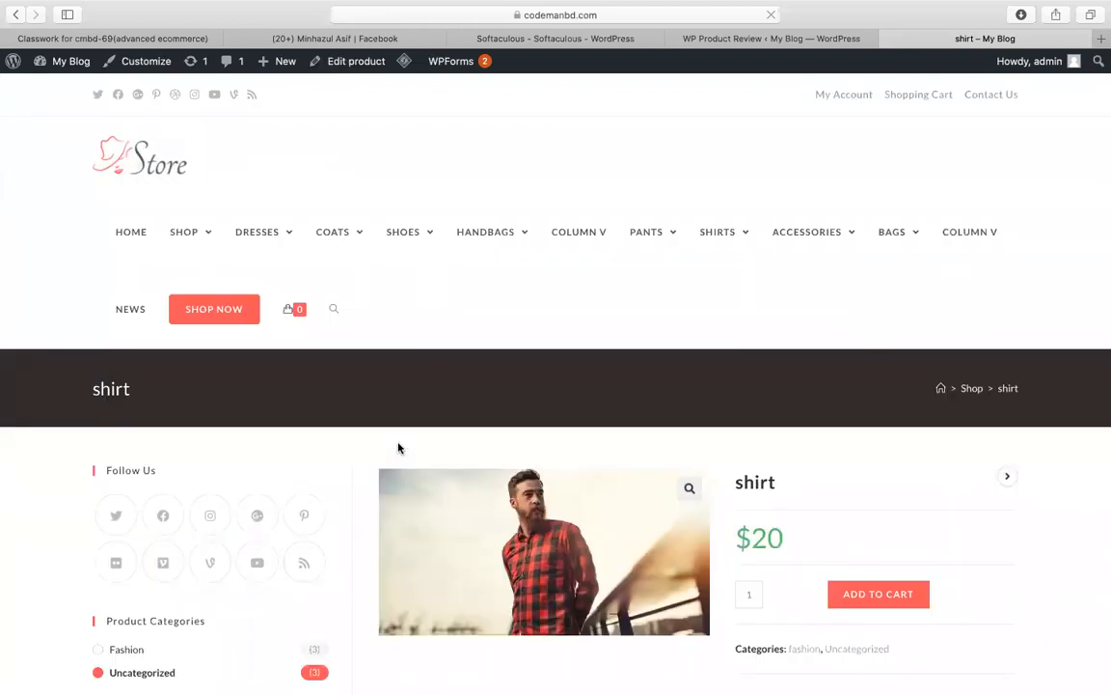
Step: Post a 5-star review reading 'great product !' on the shirt
{"action": "scroll", "coordinate": [620, 446], "scroll_direction": "down", "scroll_amount": 5}
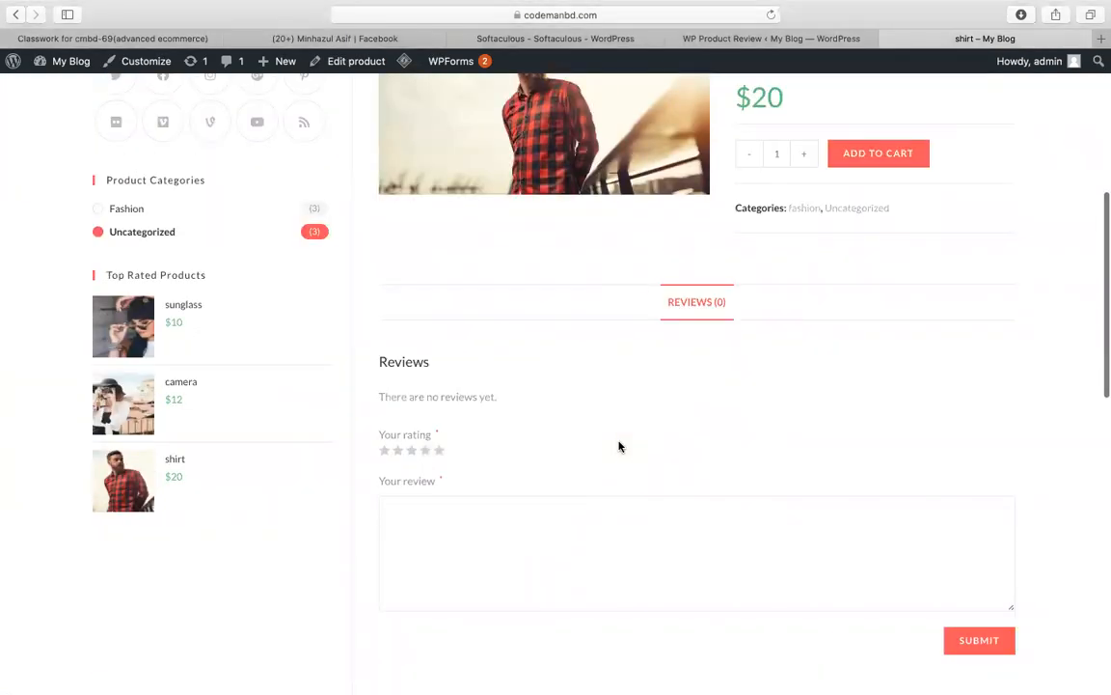
{"action": "scroll", "coordinate": [621, 446], "scroll_direction": "down", "scroll_amount": 1}
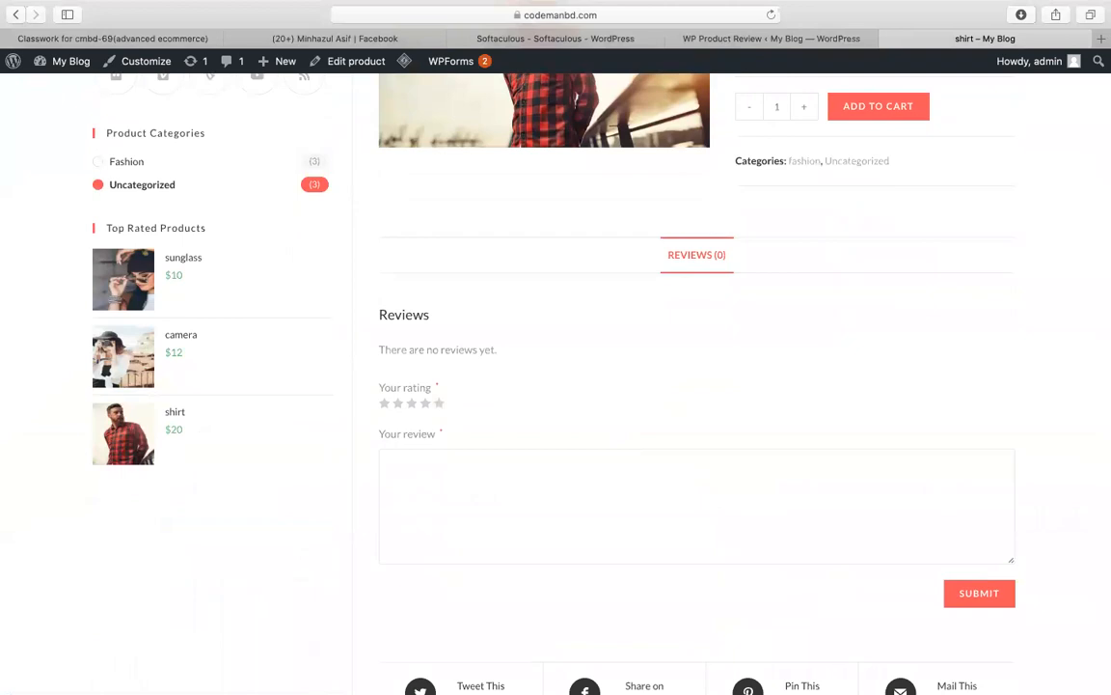
{"action": "scroll", "coordinate": [576, 452], "scroll_direction": "down", "scroll_amount": 1}
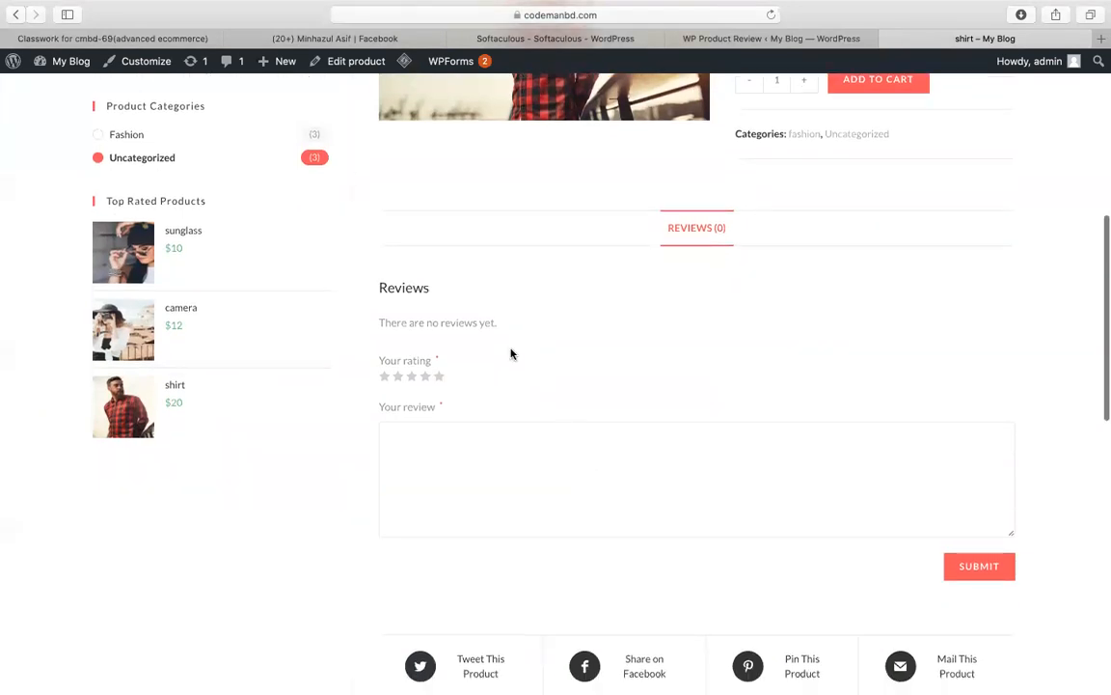
{"action": "left_click", "coordinate": [440, 378]}
{"action": "left_click", "coordinate": [447, 449]}
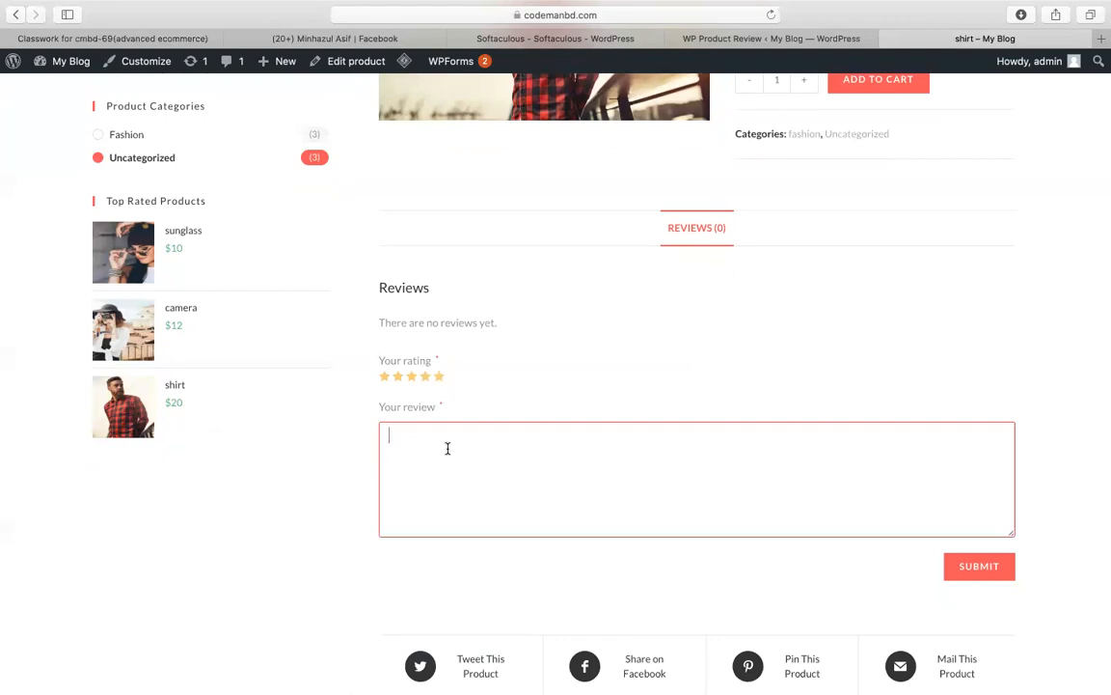
{"action": "type", "text": "great product !"}
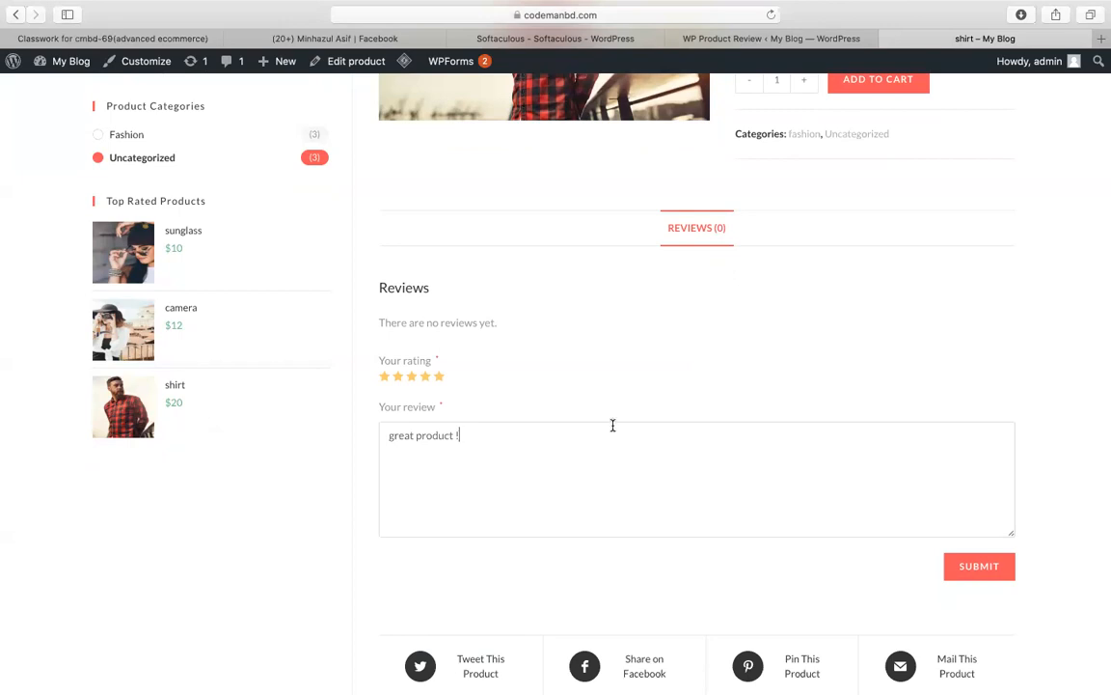
{"action": "left_click", "coordinate": [1008, 566]}
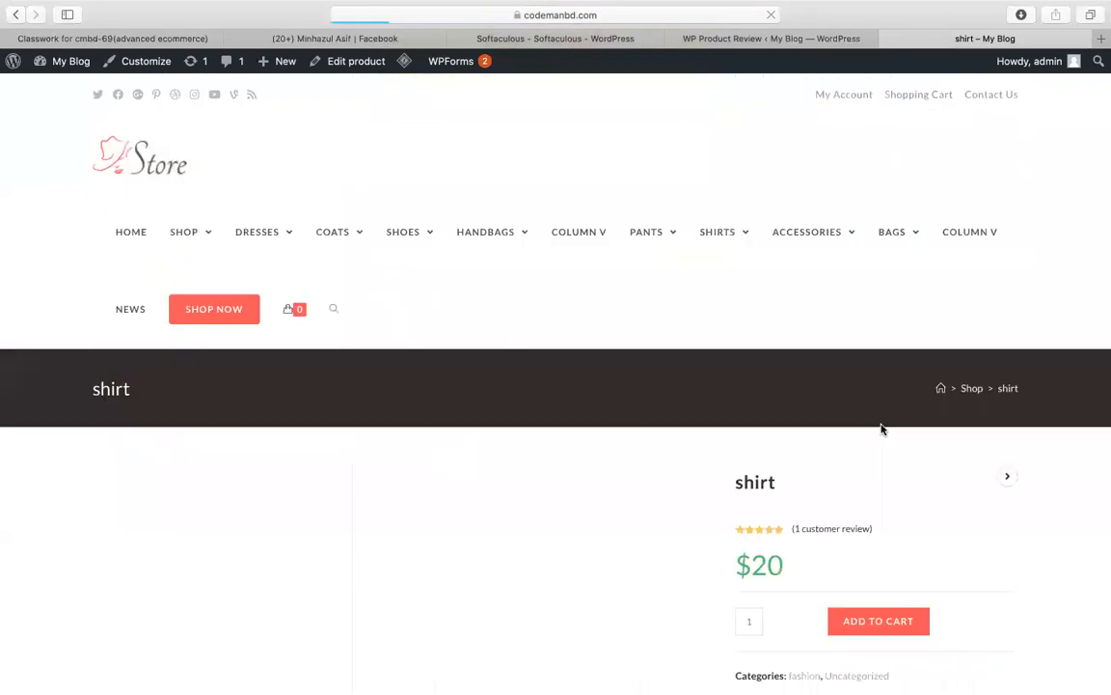
{"action": "scroll", "coordinate": [684, 406], "scroll_direction": "up", "scroll_amount": 5}
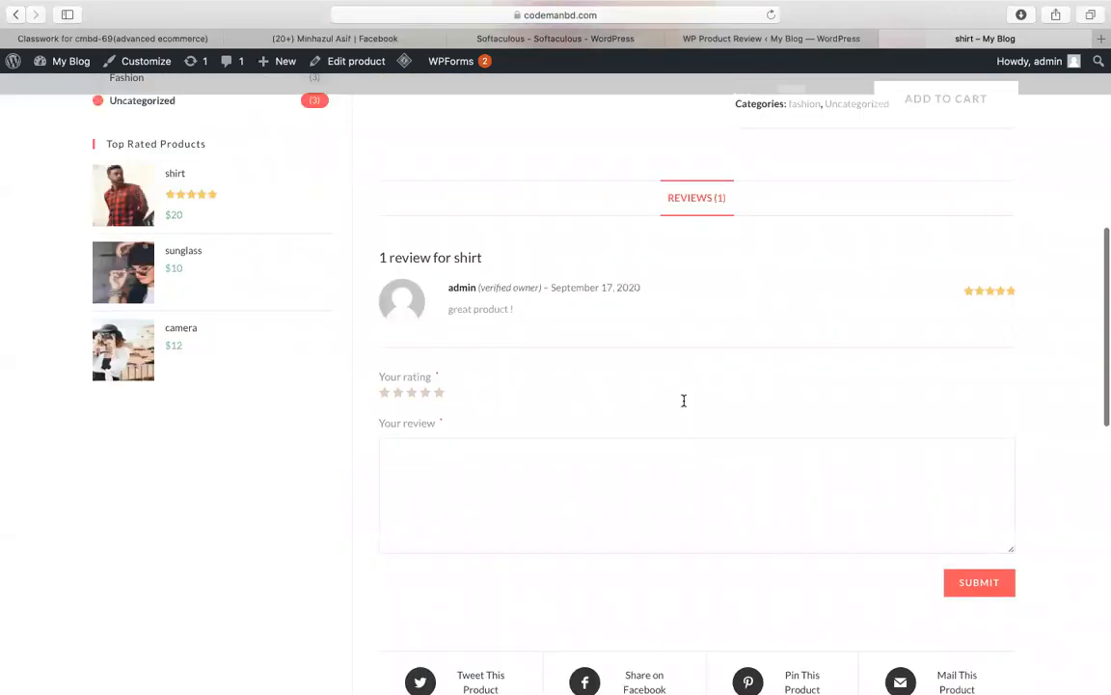
{"action": "scroll", "coordinate": [521, 391], "scroll_direction": "up", "scroll_amount": 2}
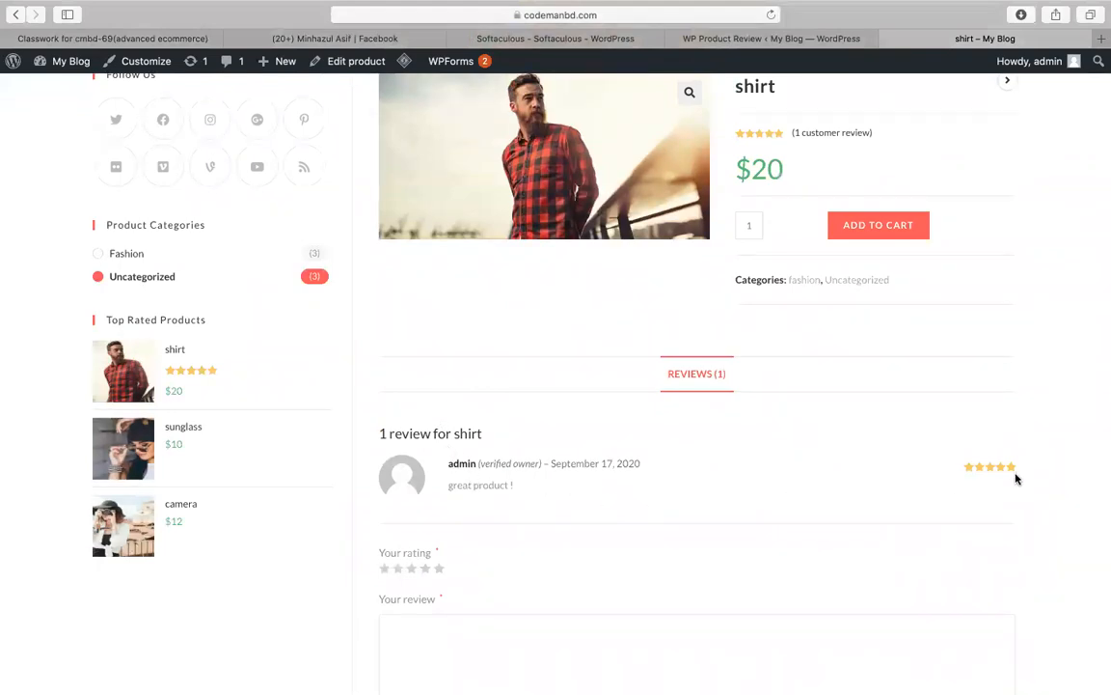
Step: Post a 1-star 'bad' review on the shirt and check its three-star average over 2 reviews
{"action": "scroll", "coordinate": [855, 513], "scroll_direction": "down", "scroll_amount": 3}
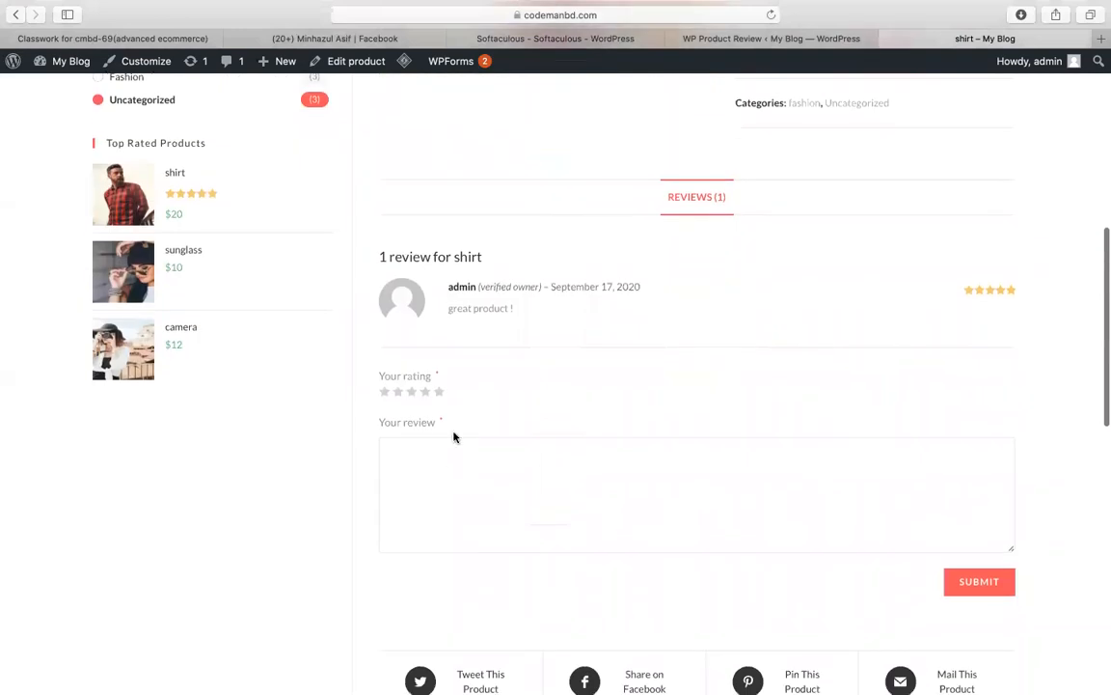
{"action": "left_click", "coordinate": [439, 394]}
{"action": "left_click", "coordinate": [435, 495]}
{"action": "type", "text": "bad"}
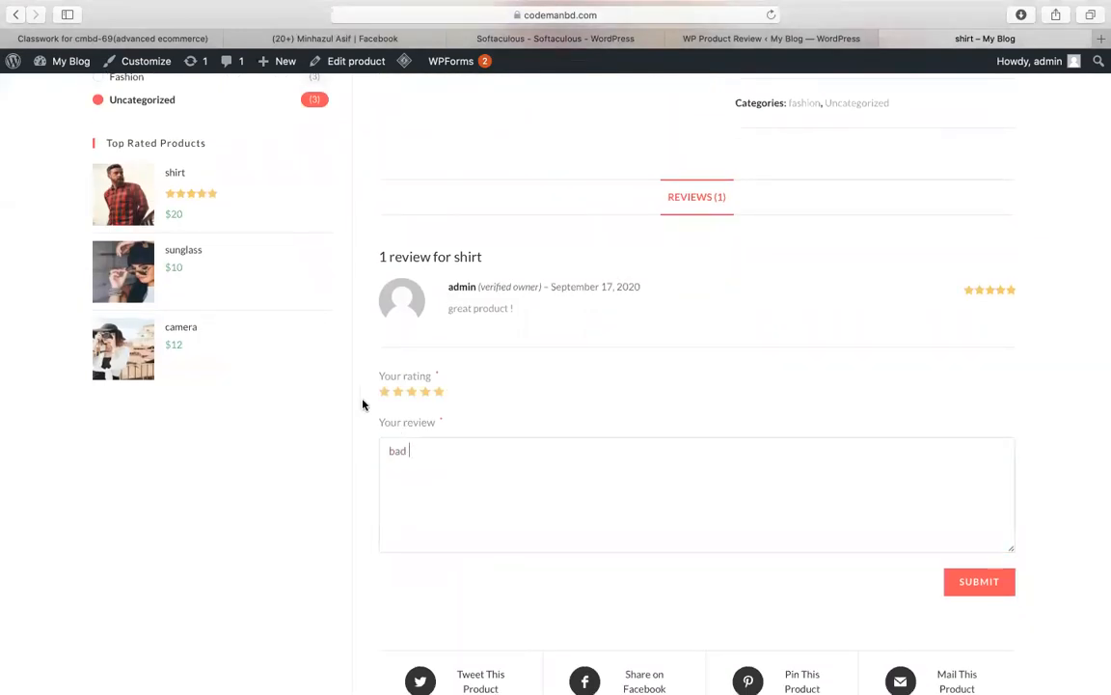
{"action": "left_click", "coordinate": [384, 392]}
{"action": "left_click", "coordinate": [956, 582]}
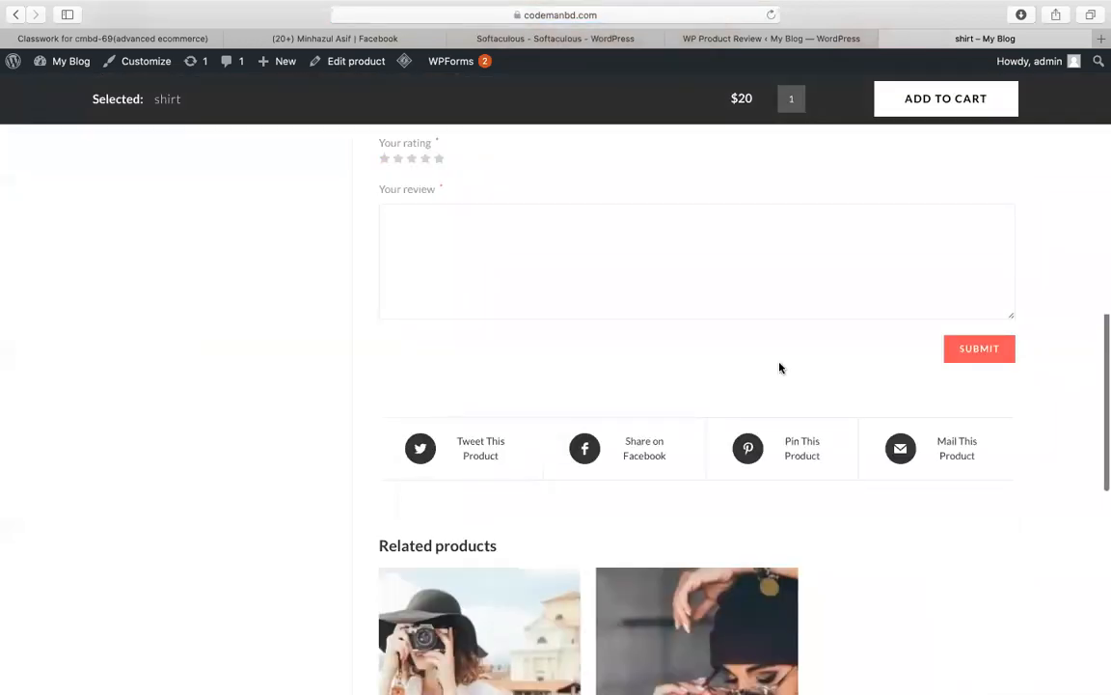
{"action": "scroll", "coordinate": [779, 368], "scroll_direction": "up", "scroll_amount": 5}
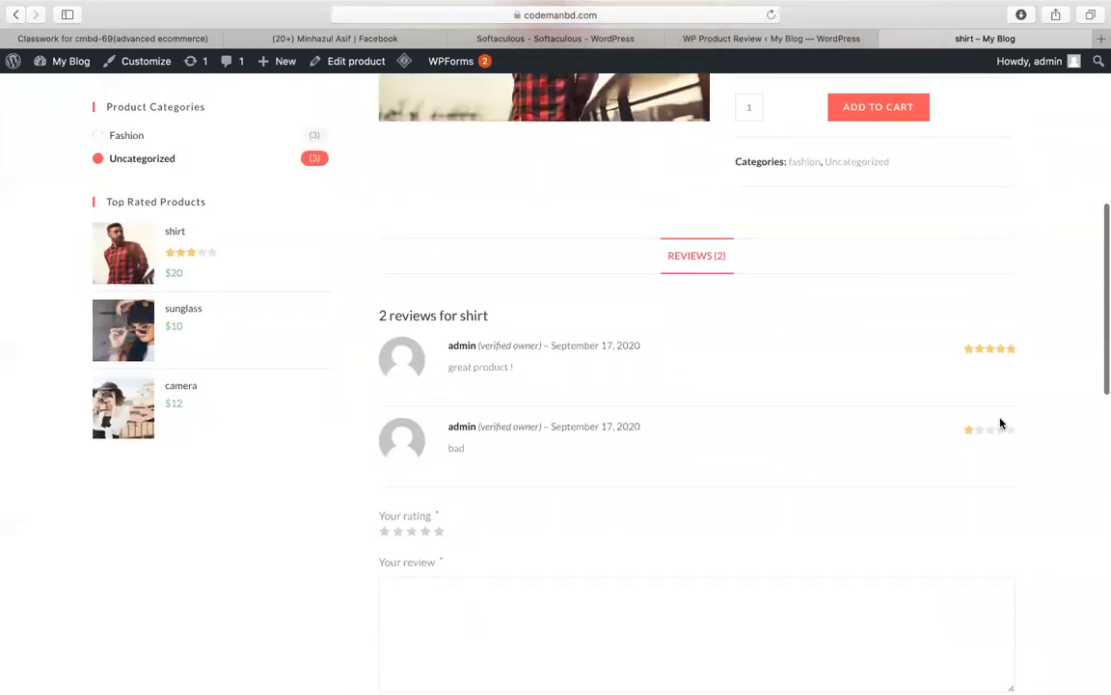
{"action": "scroll", "coordinate": [731, 390], "scroll_direction": "up", "scroll_amount": 5}
{"action": "scroll", "coordinate": [731, 389], "scroll_direction": "down", "scroll_amount": 3}
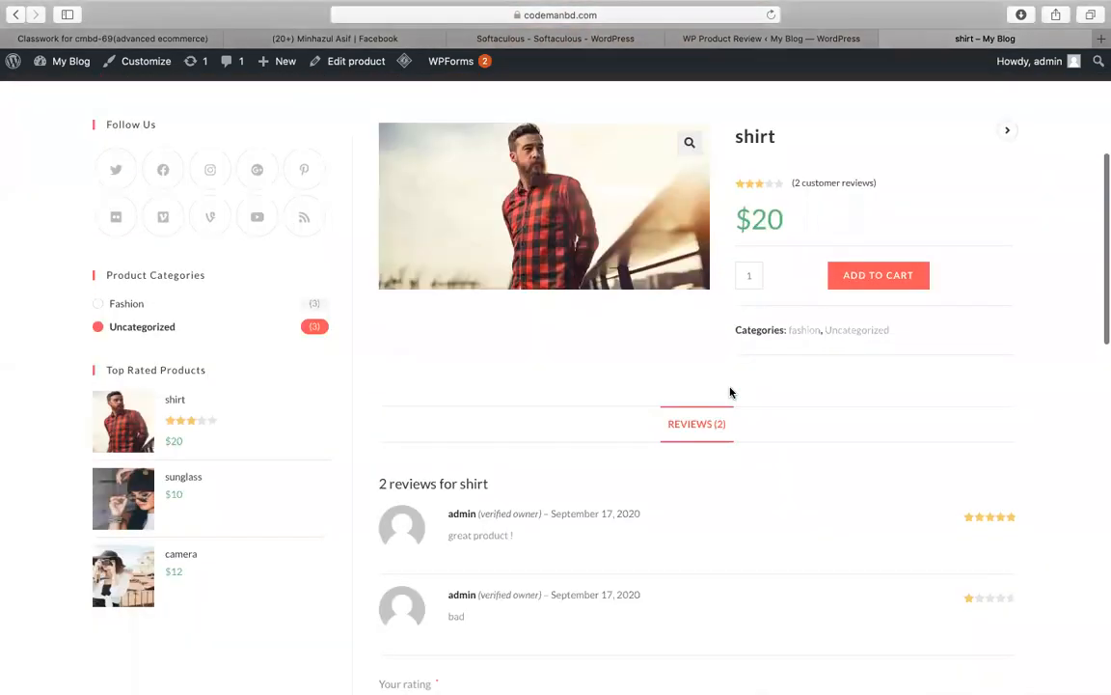
{"action": "scroll", "coordinate": [730, 391], "scroll_direction": "up", "scroll_amount": 5}
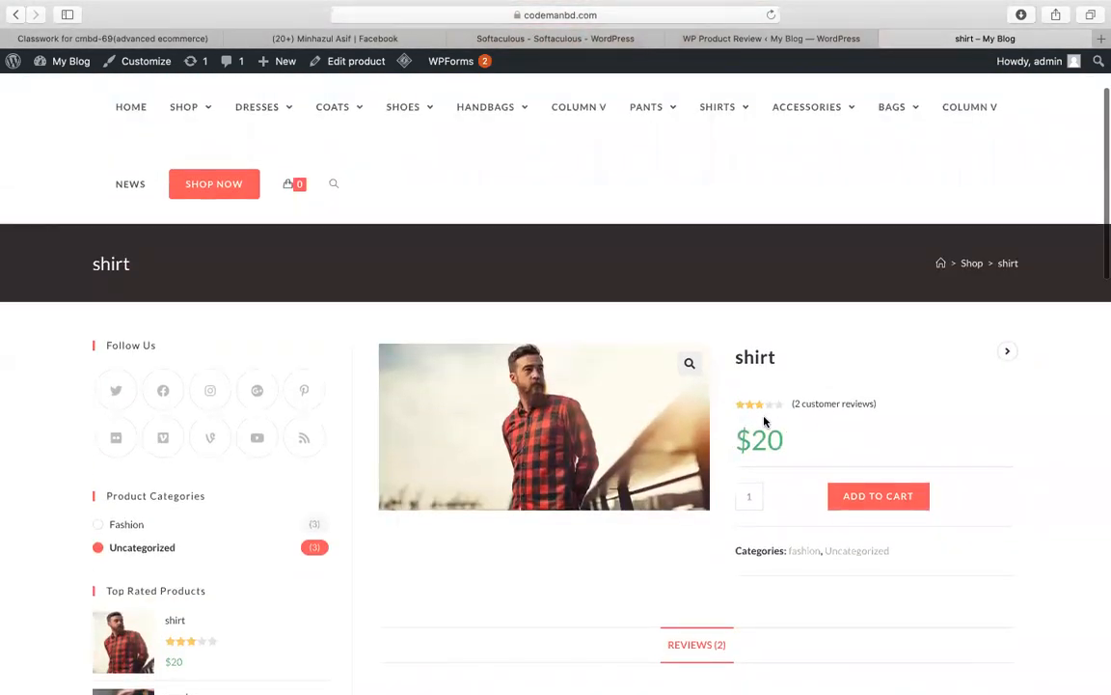
{"action": "scroll", "coordinate": [764, 421], "scroll_direction": "down", "scroll_amount": 7}
{"action": "scroll", "coordinate": [920, 510], "scroll_direction": "up", "scroll_amount": 3}
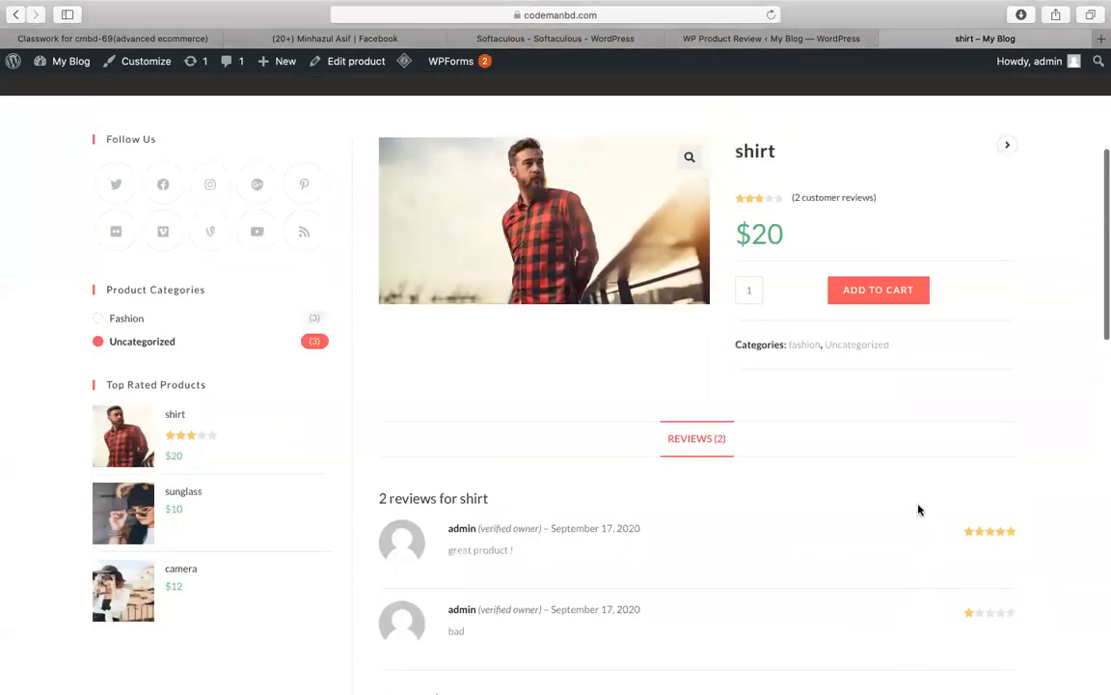
{"action": "scroll", "coordinate": [919, 509], "scroll_direction": "up", "scroll_amount": 1}
{"action": "scroll", "coordinate": [759, 245], "scroll_direction": "up", "scroll_amount": 2}
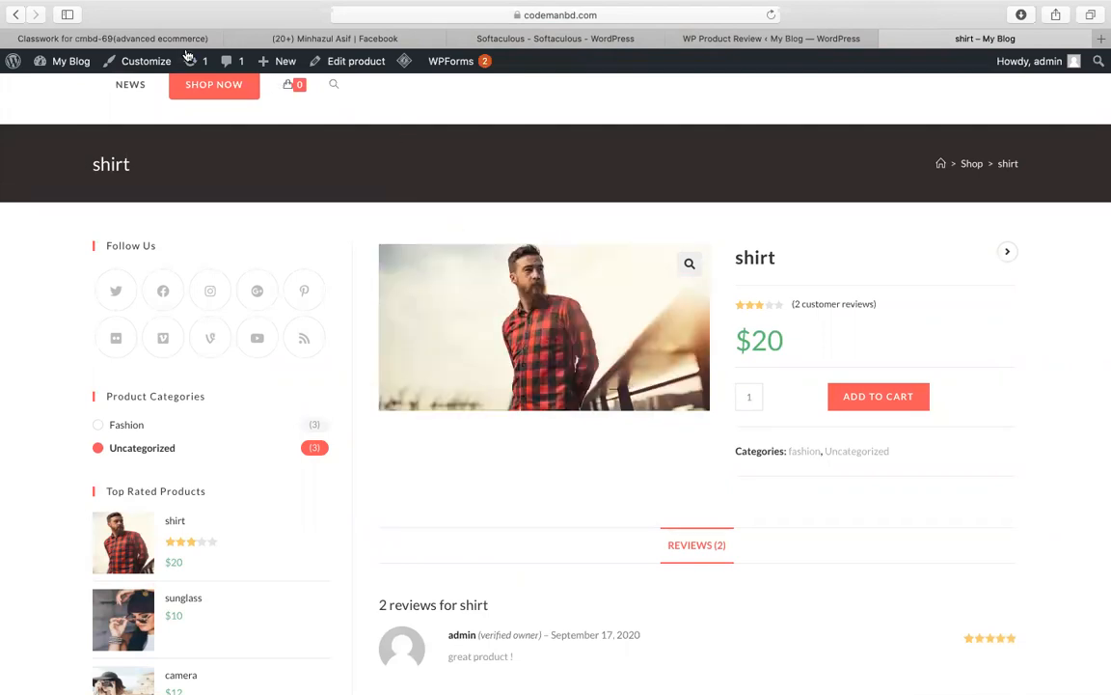
Step: Create a new Classroom assignment with a WooCommerce assignment title
{"action": "left_click", "coordinate": [123, 37]}
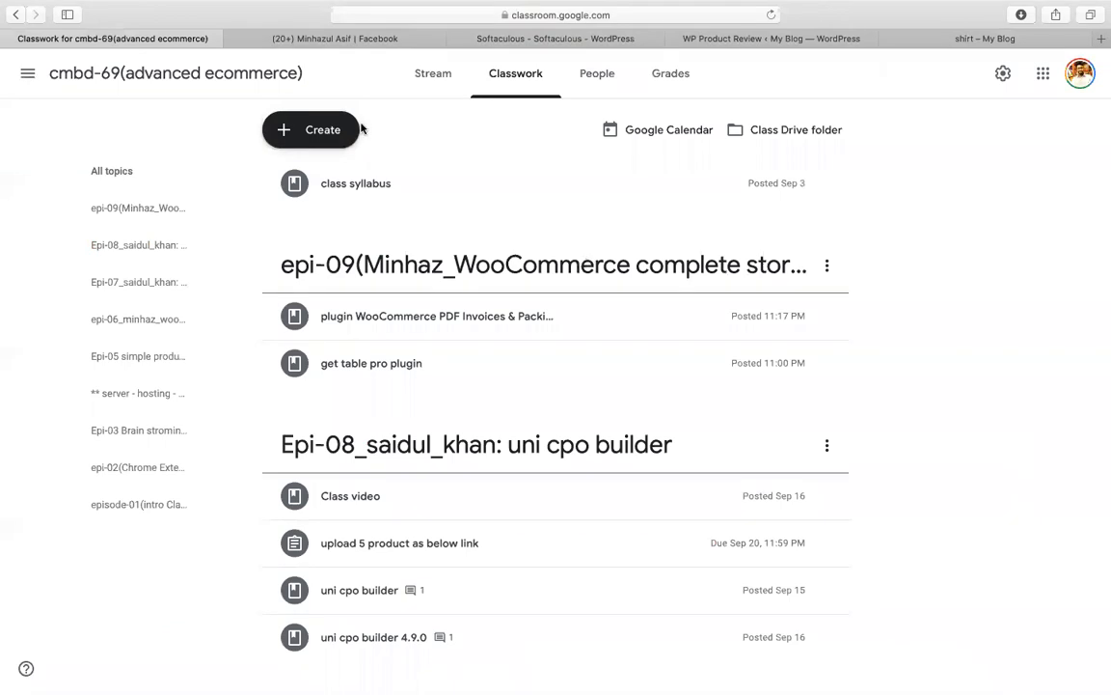
{"action": "left_click", "coordinate": [310, 129]}
{"action": "left_click", "coordinate": [291, 179]}
{"action": "type", "text": "assign"}
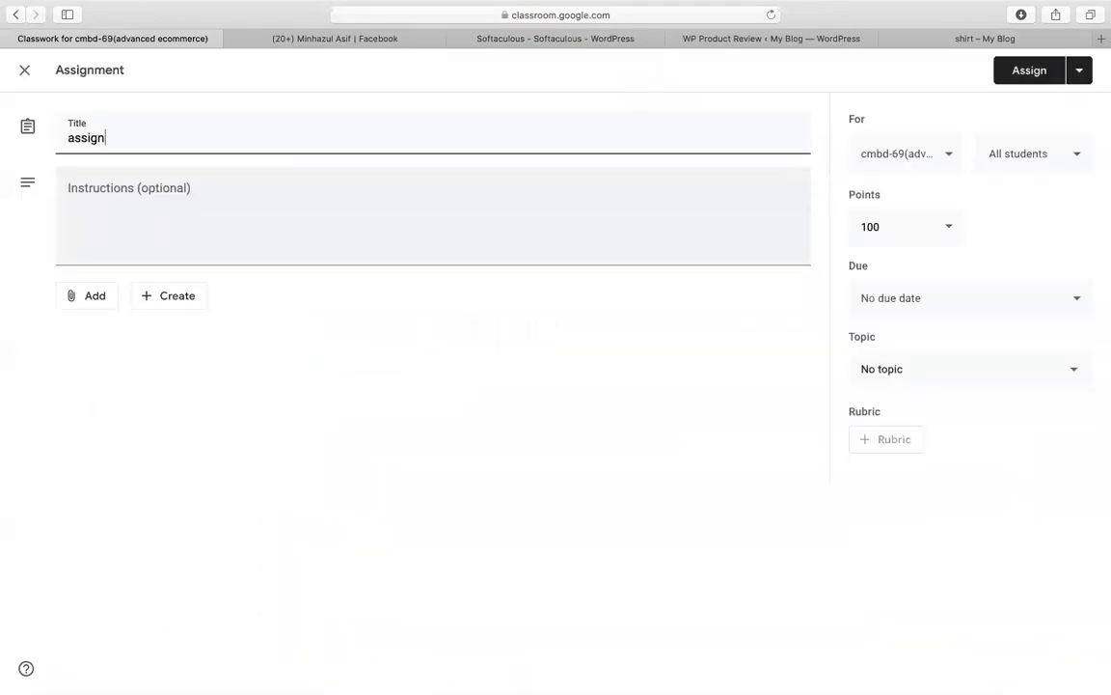
{"action": "type", "text": "mnet(woo- minhaz)"}
{"action": "left_click", "coordinate": [293, 203]}
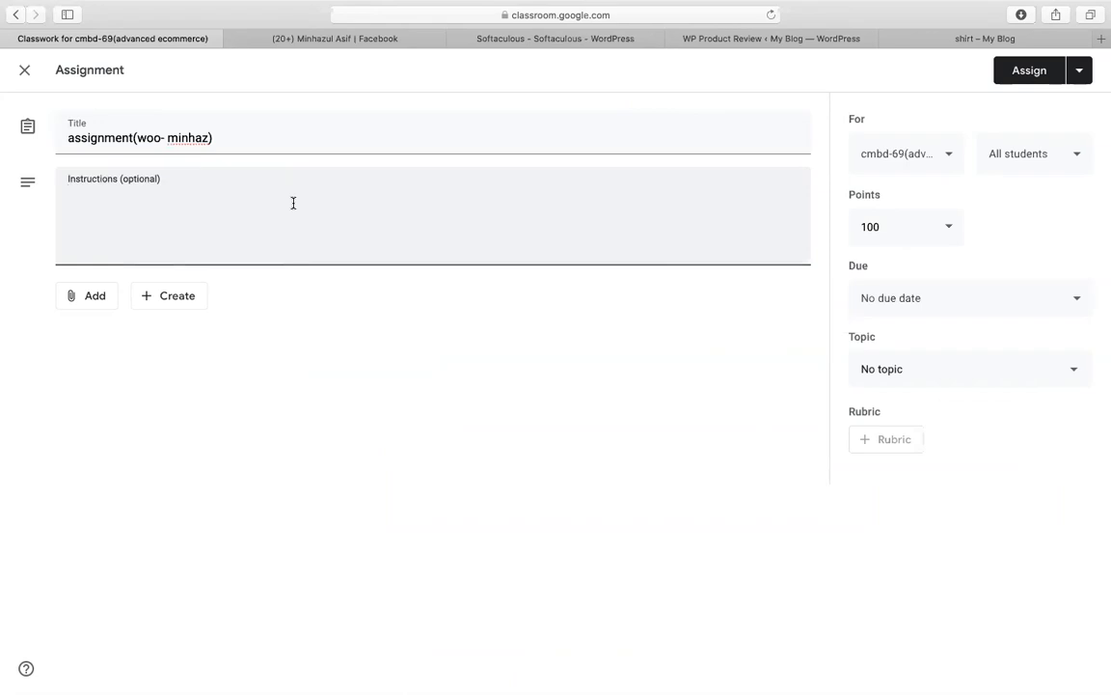
Step: Write task 1 in the instructions: 'add coupon WINTERSALE50'
{"action": "type", "text": "1. "}
{"action": "type", "text": "coupo"}
{"action": "key", "text": "BackSpace"}
{"action": "key", "text": "BackSpace"}
{"action": "type", "text": "pon "}
{"action": "type", "text": "2."}
{"action": "key", "text": "Up"}
{"action": "type", "text": "add"}
{"action": "left_click", "coordinate": [154, 196]}
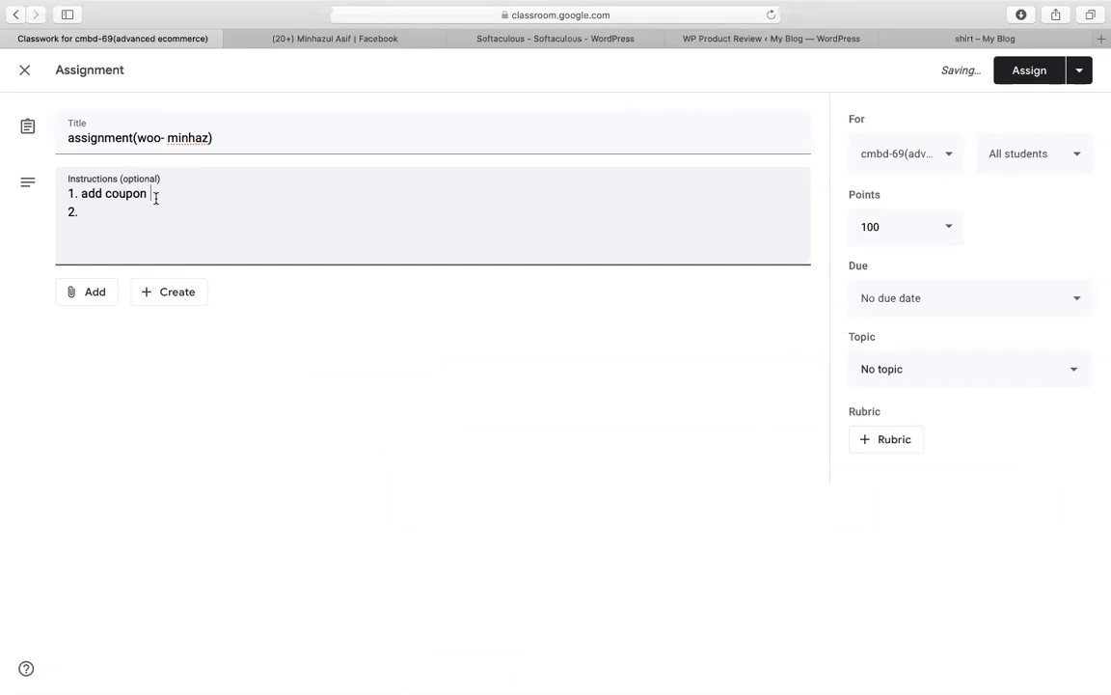
{"action": "type", "text": "WINTERSALE"}
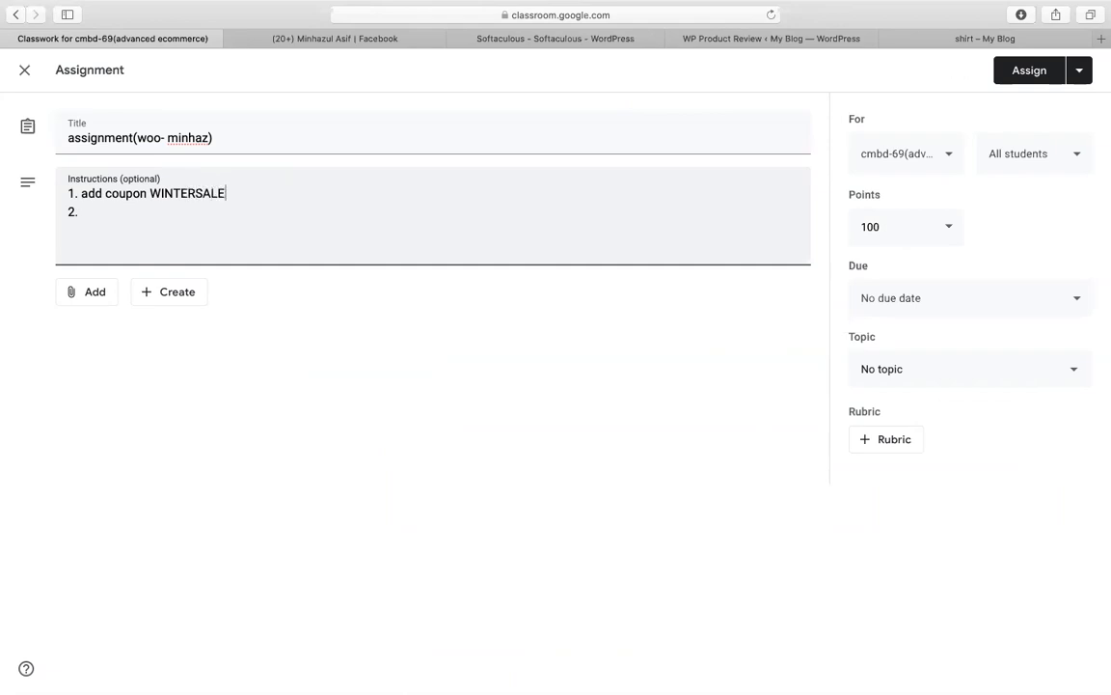
{"action": "type", "text": "50"}
{"action": "left_click_drag", "start_coordinate": [150, 193], "coordinate": [242, 195]}
{"action": "left_click", "coordinate": [242, 195]}
{"action": "double_click", "coordinate": [202, 194]}
{"action": "left_click", "coordinate": [256, 193]}
Step: Add task 2 'paypal + stripe integrate' and task 3 'shipping' to the instructions
{"action": "left_click", "coordinate": [169, 215]}
{"action": "type", "text": "r"}
{"action": "type", "text": "paypal + "}
{"action": "type", "text": "stripe integr"}
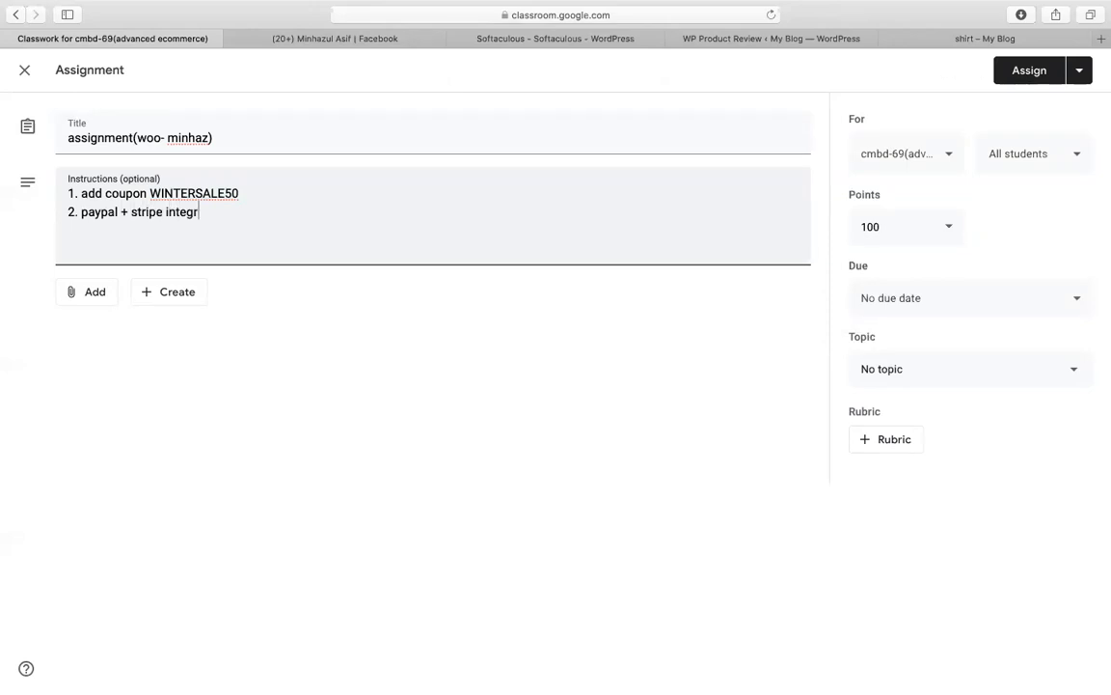
{"action": "type", "text": "3. shipping"}
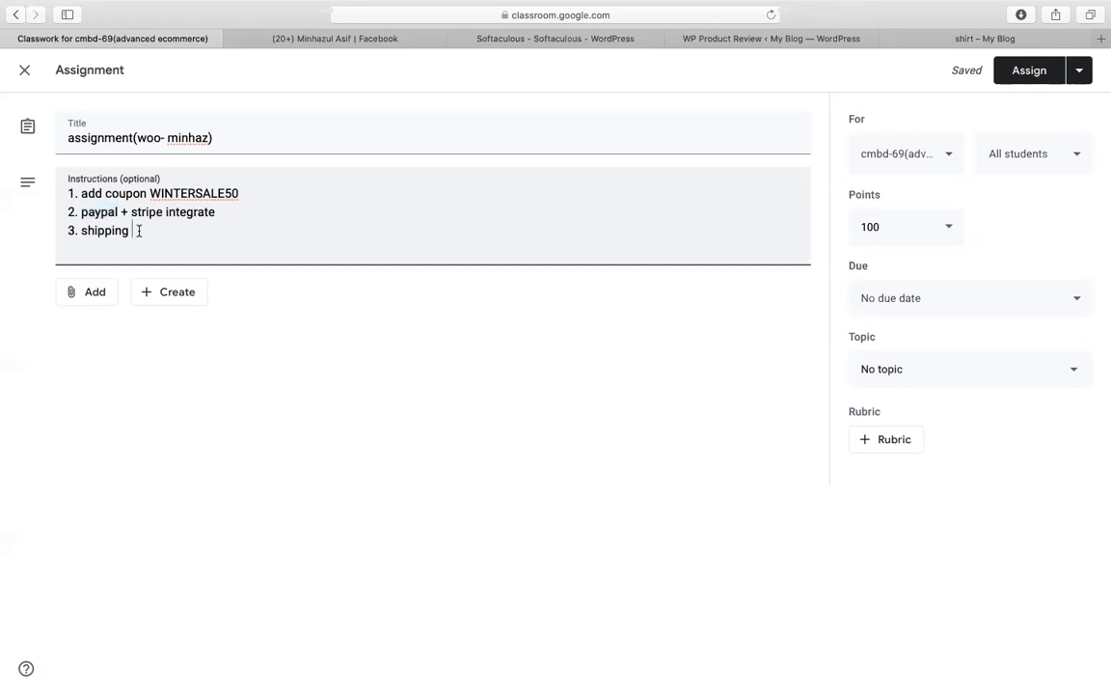
{"action": "left_click_drag", "start_coordinate": [132, 212], "coordinate": [218, 213]}
{"action": "left_click", "coordinate": [966, 37]}
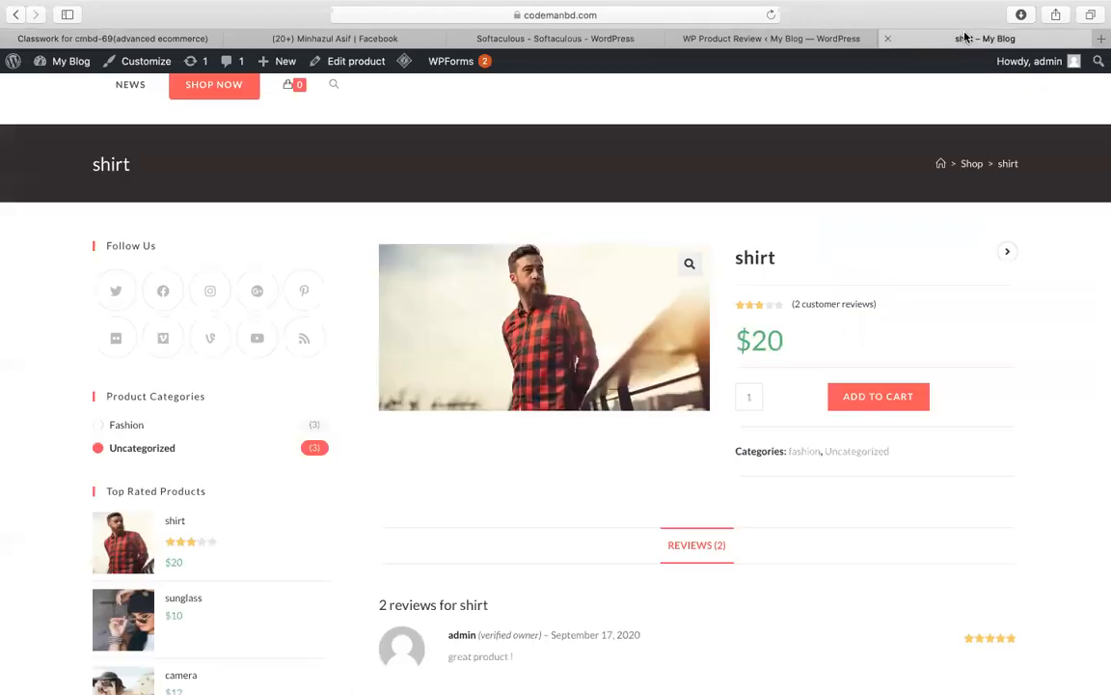
{"action": "left_click", "coordinate": [1101, 42]}
Step: Open the Stripe Dashboard, reveal the test API keys and copy one
{"action": "type", "text": "stripe.com"}
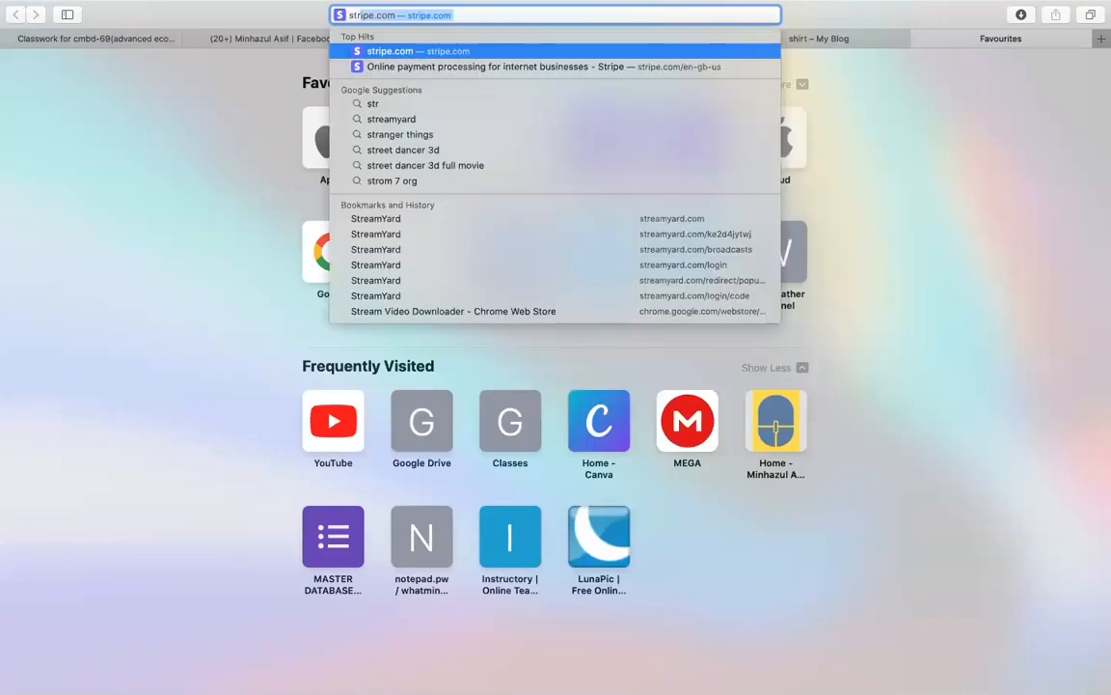
{"action": "key", "text": "Return"}
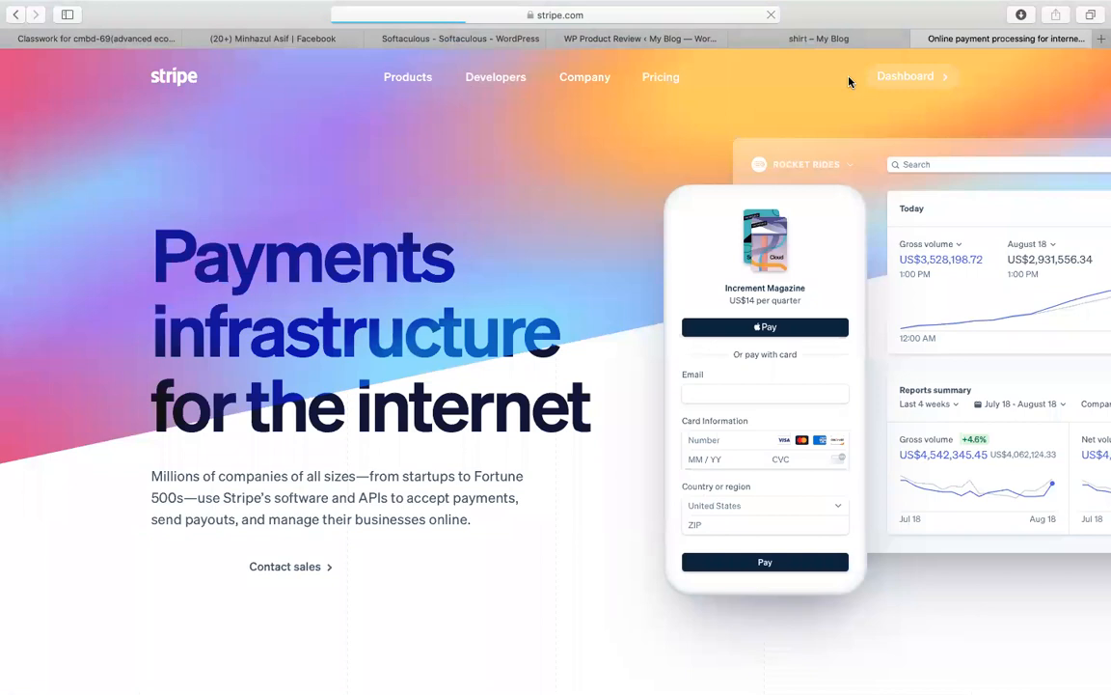
{"action": "left_click", "coordinate": [926, 74]}
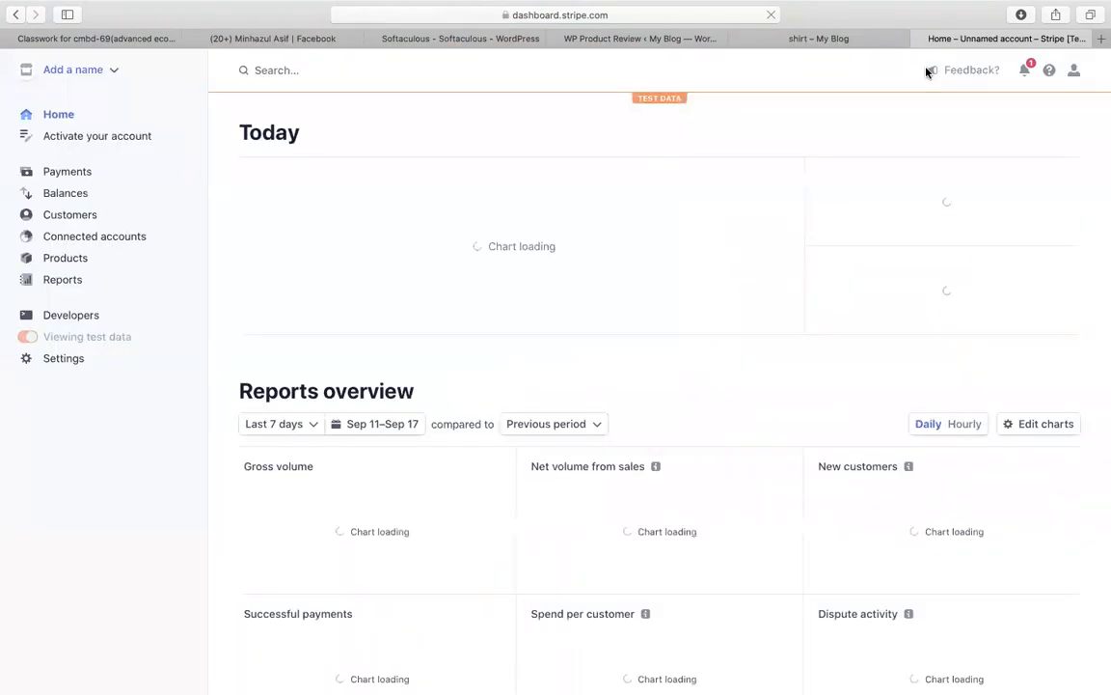
{"action": "left_click", "coordinate": [332, 287]}
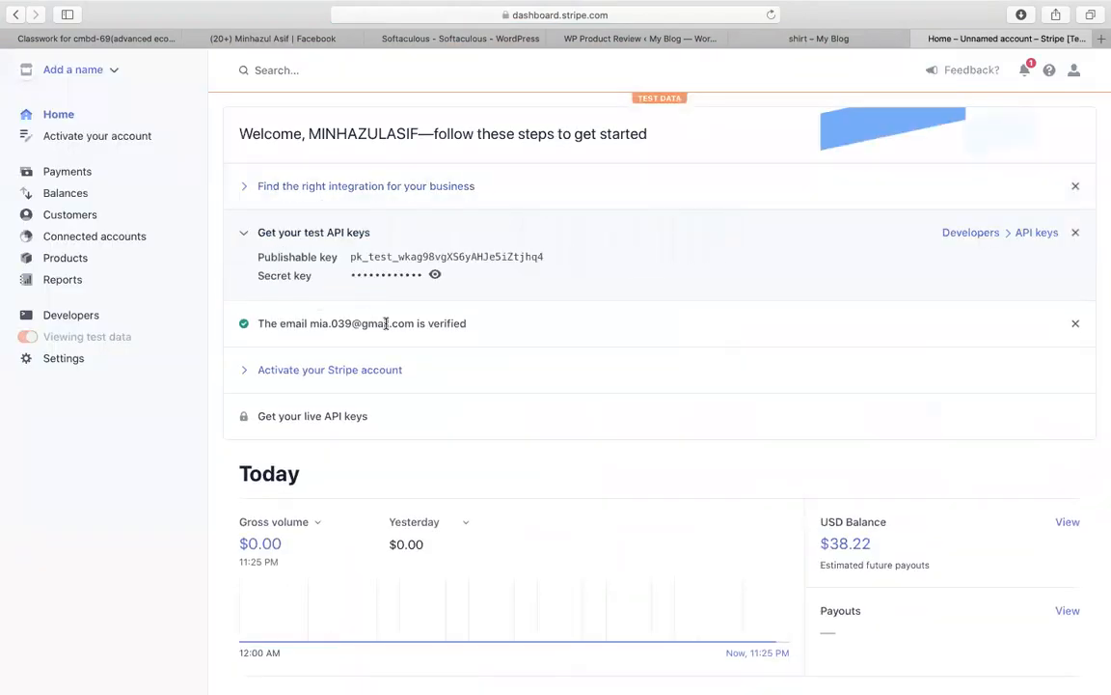
{"action": "left_click", "coordinate": [372, 280]}
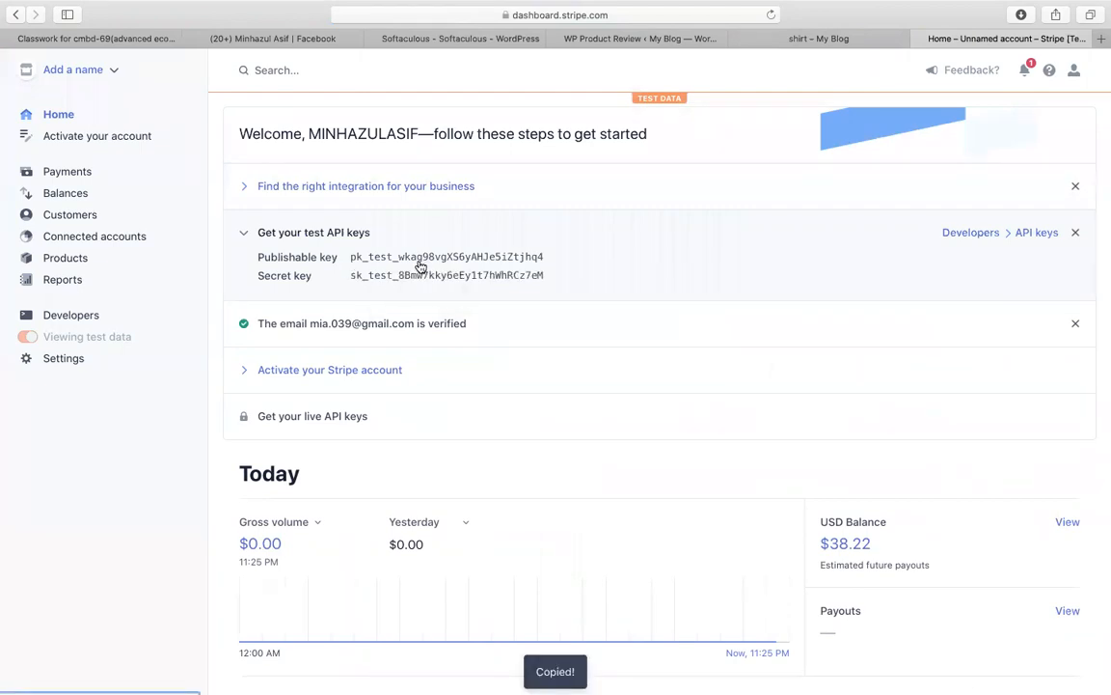
{"action": "left_click", "coordinate": [437, 40]}
{"action": "left_click", "coordinate": [99, 40]}
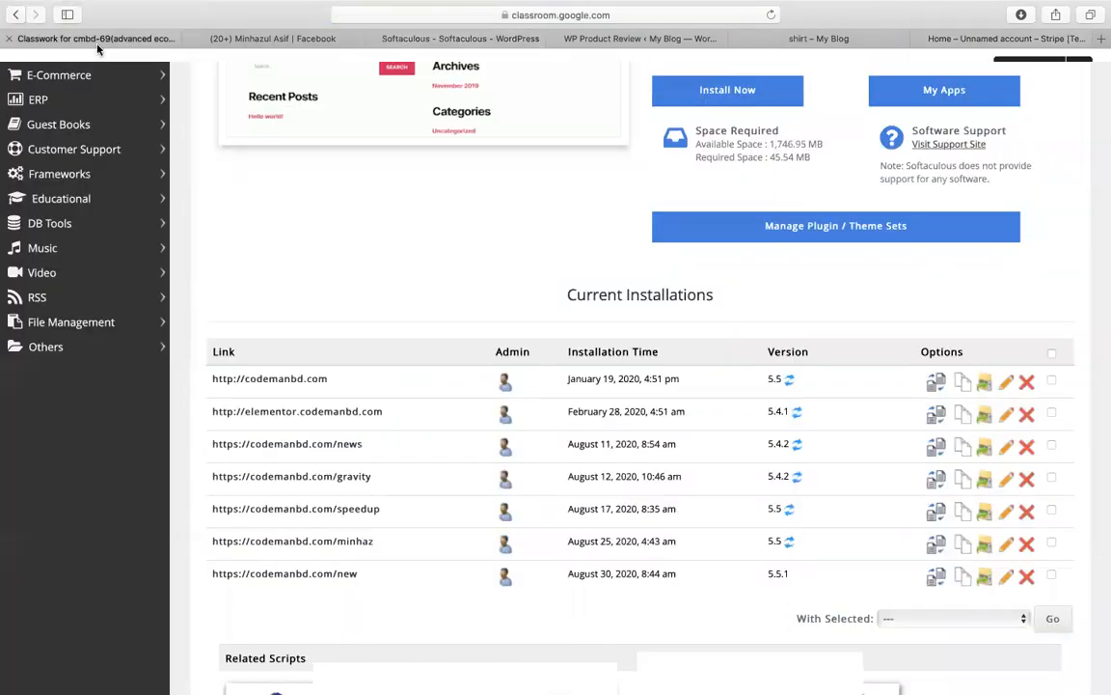
Step: Add '(stripe api publishable key:' after task 2 and paste the publishable key
{"action": "left_click", "coordinate": [290, 203]}
{"action": "type", "text": "(stripe api - pi"}
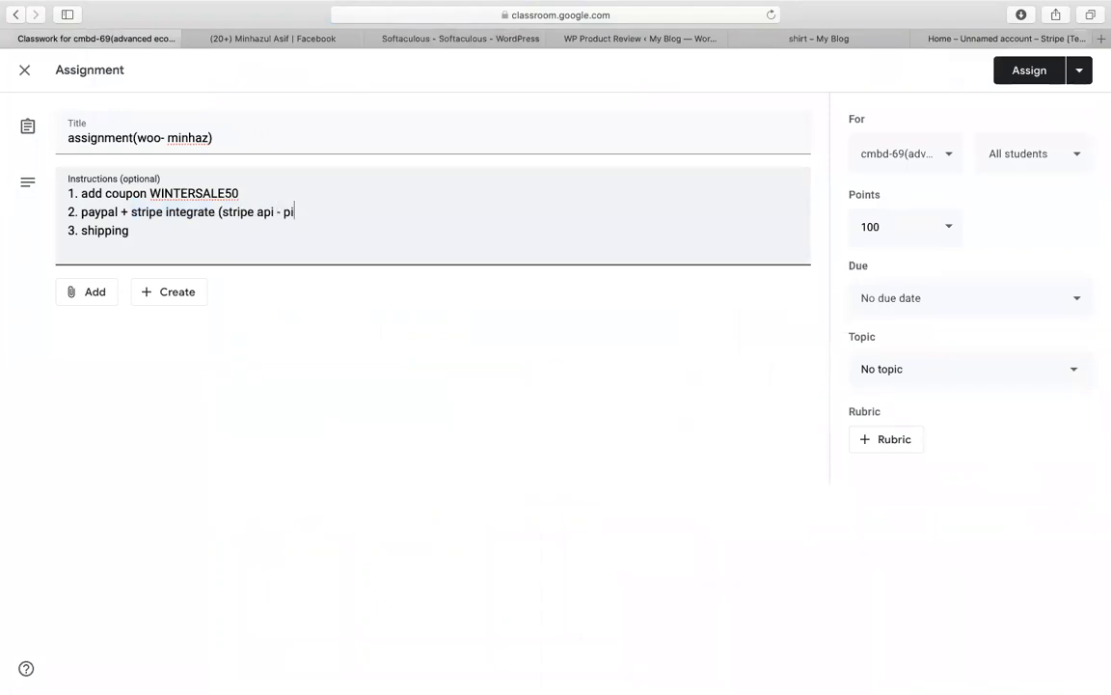
{"action": "key", "text": "BackSpace"}
{"action": "type", "text": "ublishable key:"}
{"action": "key", "text": "super+v"}
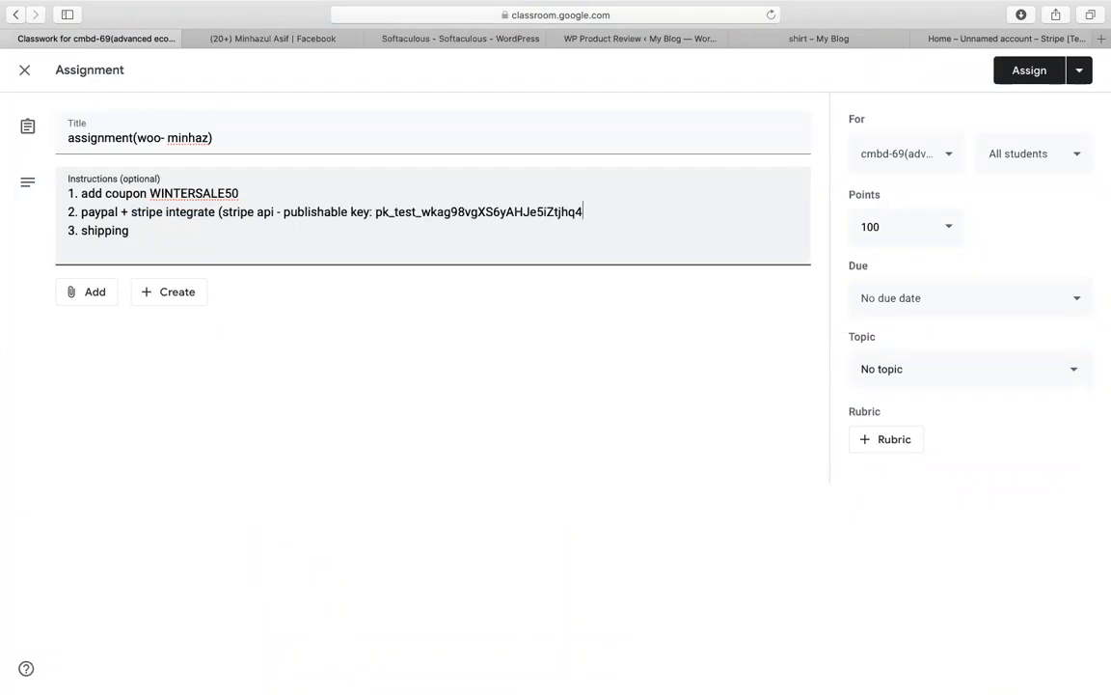
Step: Copy the Stripe secret key and paste it on a new 'secret key:' line
{"action": "left_click", "coordinate": [921, 39]}
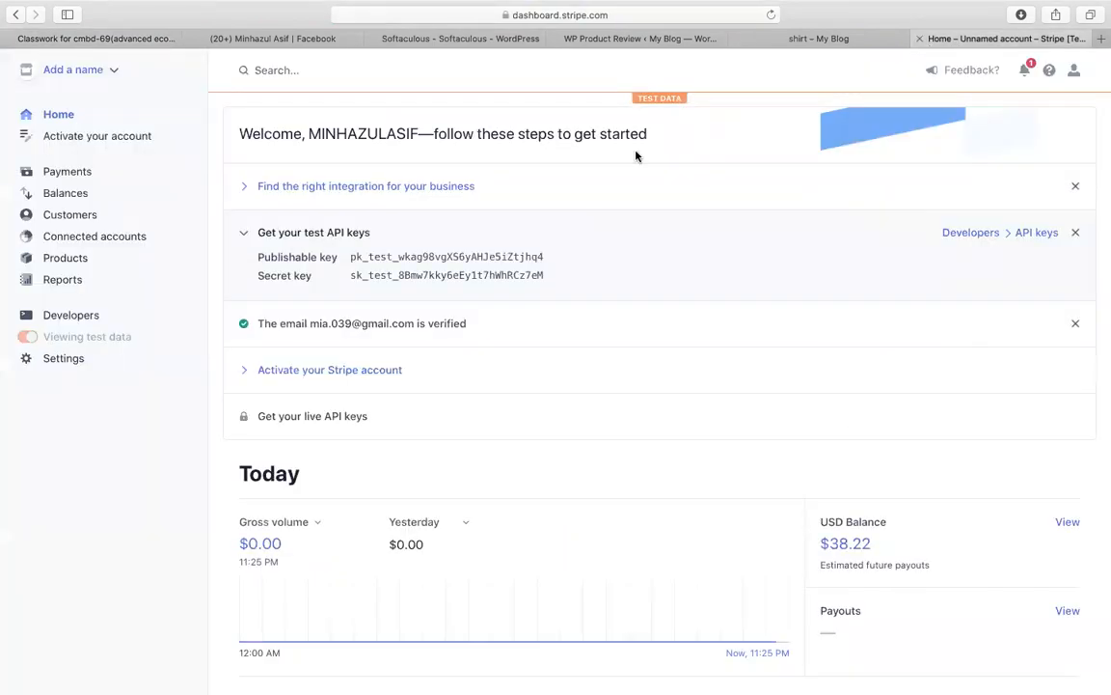
{"action": "left_click", "coordinate": [479, 276]}
{"action": "left_click", "coordinate": [483, 39]}
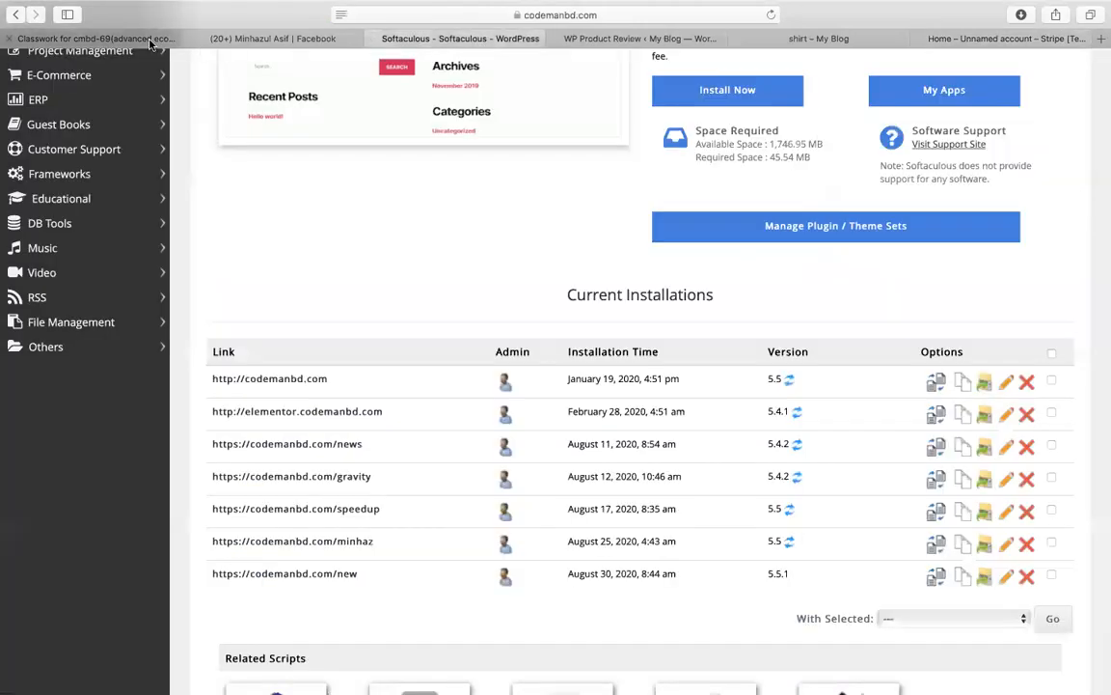
{"action": "left_click", "coordinate": [115, 38]}
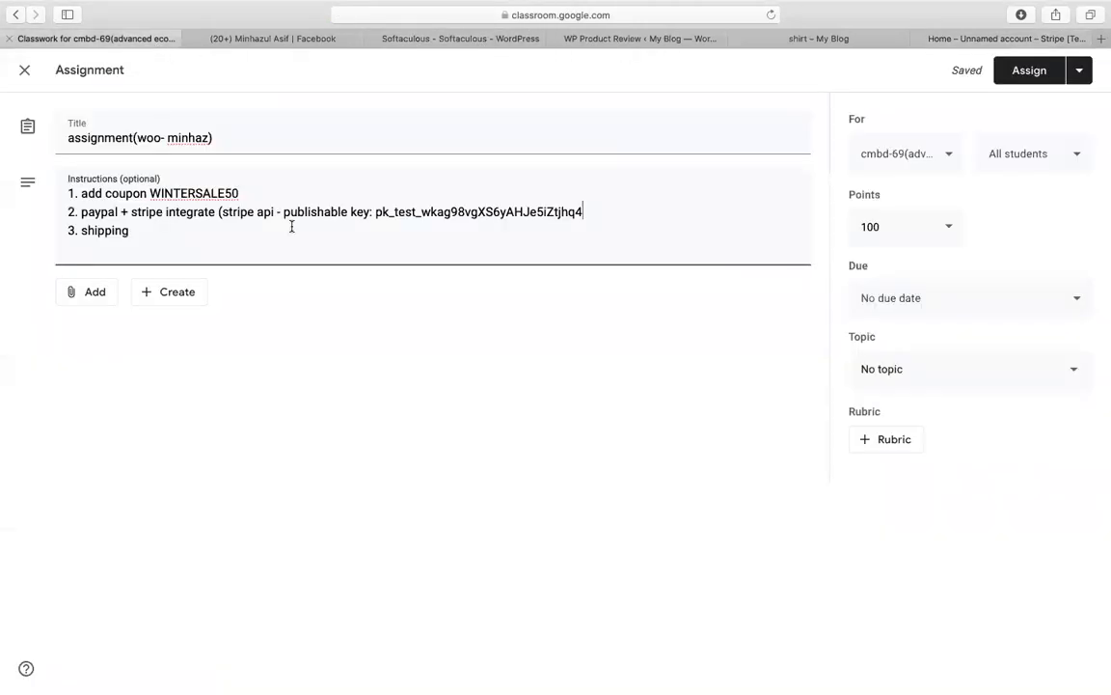
{"action": "key", "text": "Return"}
{"action": "type", "text": "sec"}
{"action": "left_click", "coordinate": [616, 211]}
{"action": "type", "text": "ret"}
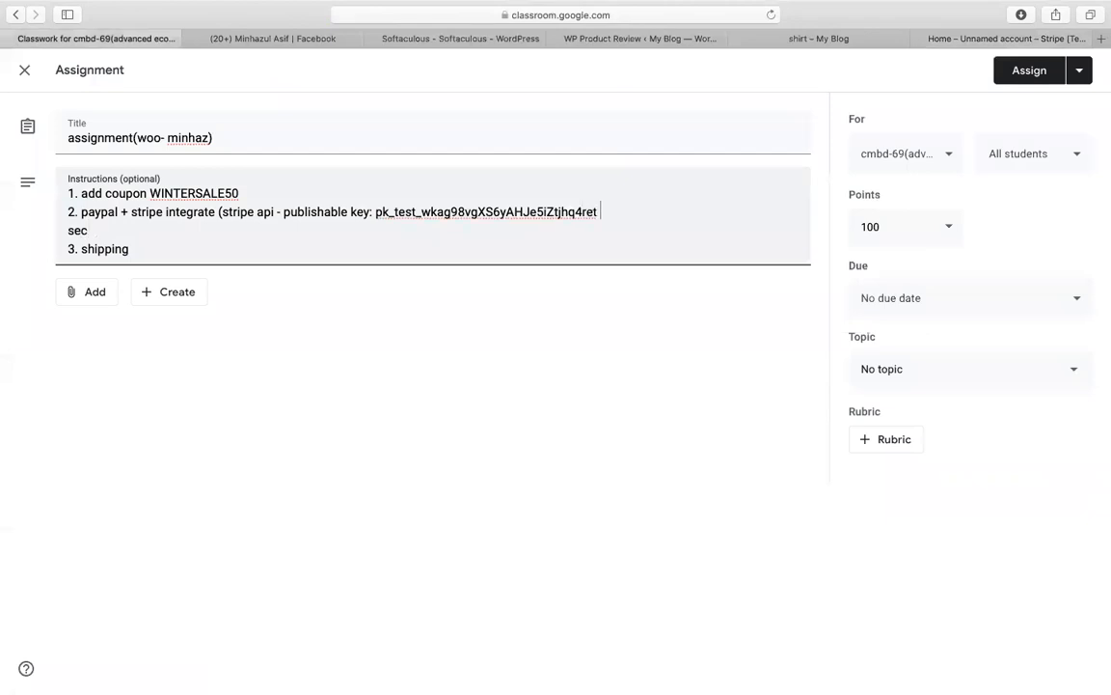
{"action": "left_click", "coordinate": [201, 233]}
{"action": "type", "text": "ret key:"}
{"action": "key", "text": "super+v"}
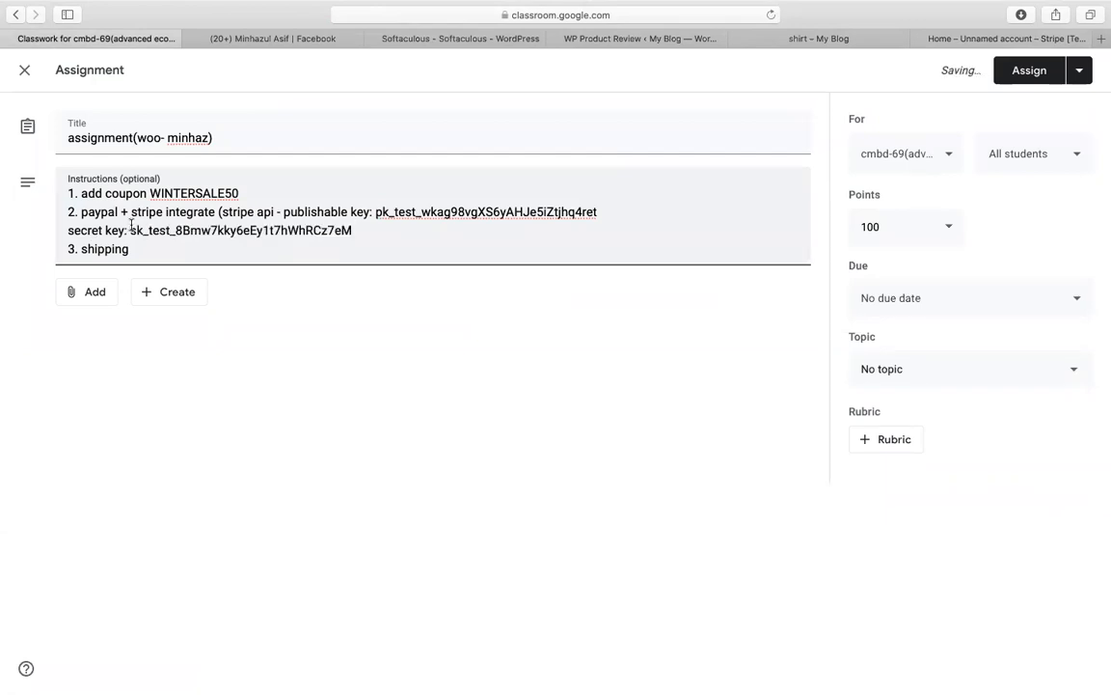
Step: Move the Stripe key details onto their own line and close the parenthesis
{"action": "left_click", "coordinate": [216, 211]}
{"action": "key", "text": "Return"}
{"action": "left_click", "coordinate": [367, 248]}
{"action": "type", "text": ")"}
Step: Position the cursor on the task 3 shipping line, selecting the word 'shipping' and its end
{"action": "left_click", "coordinate": [232, 267]}
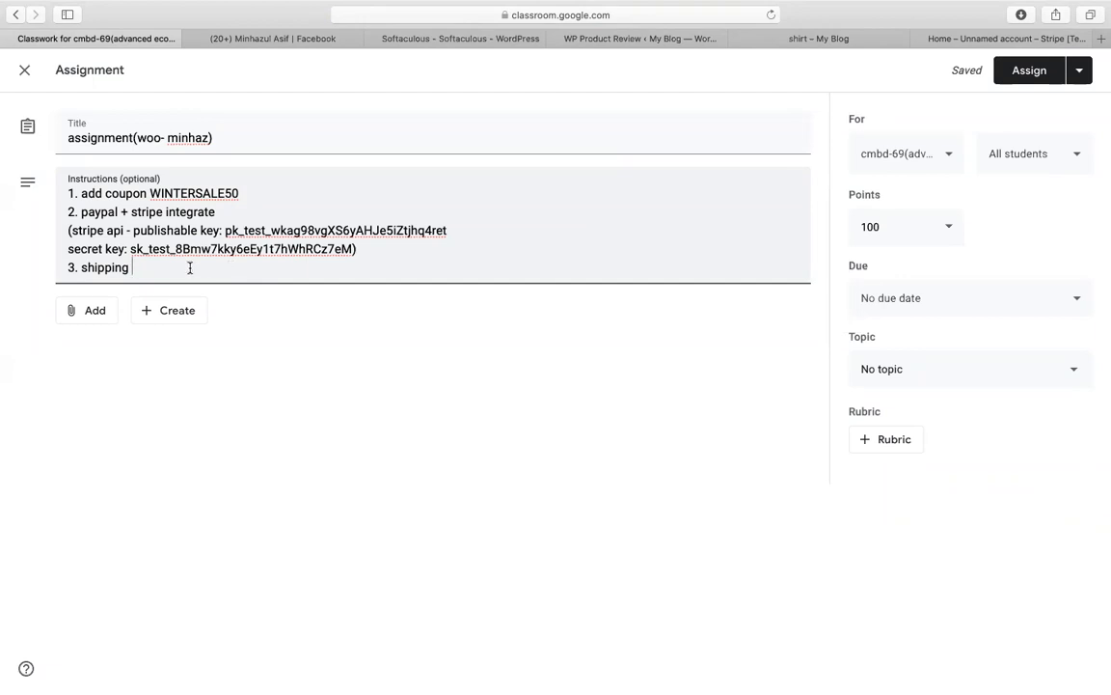
{"action": "double_click", "coordinate": [111, 271]}
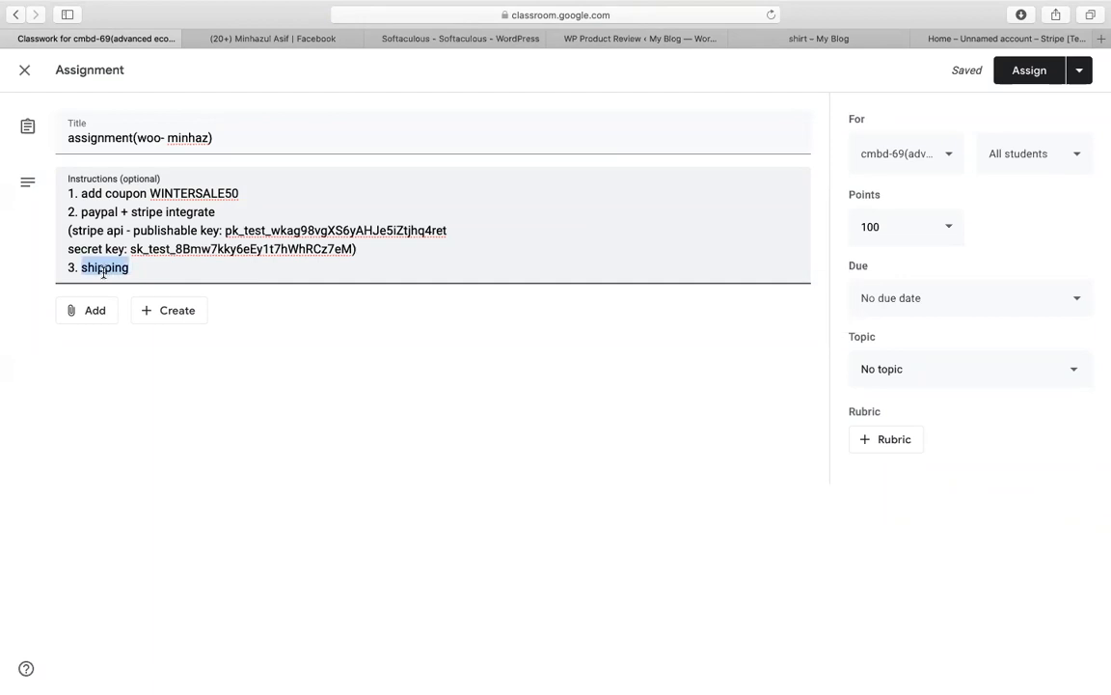
{"action": "left_click", "coordinate": [164, 273]}
{"action": "double_click", "coordinate": [112, 270]}
{"action": "left_click", "coordinate": [136, 269]}
{"action": "double_click", "coordinate": [116, 269]}
{"action": "left_click", "coordinate": [145, 268]}
{"action": "double_click", "coordinate": [108, 268]}
{"action": "left_click", "coordinate": [137, 273]}
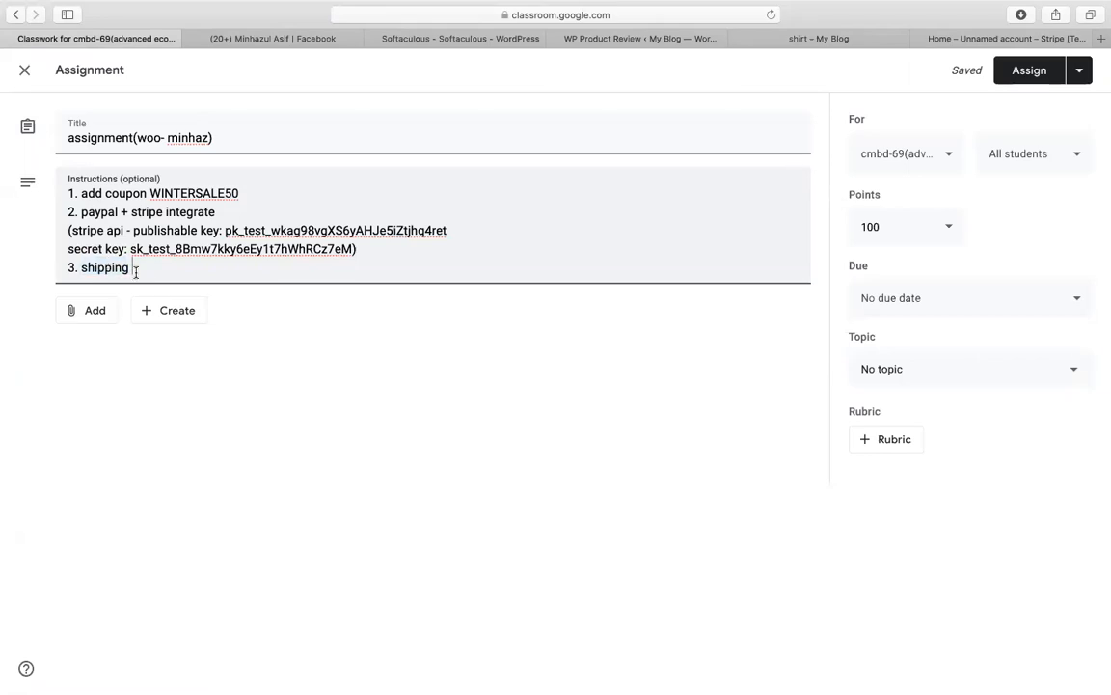
{"action": "double_click", "coordinate": [109, 268]}
{"action": "left_click", "coordinate": [136, 270]}
{"action": "double_click", "coordinate": [136, 269]}
{"action": "left_click", "coordinate": [136, 270]}
Step: Complete the instructions with '- USA : 10% + BD - FREE', '4. product review option' and '5. PDF infoice & packaging slip'
{"action": "type", "text": "- USA : 10"}
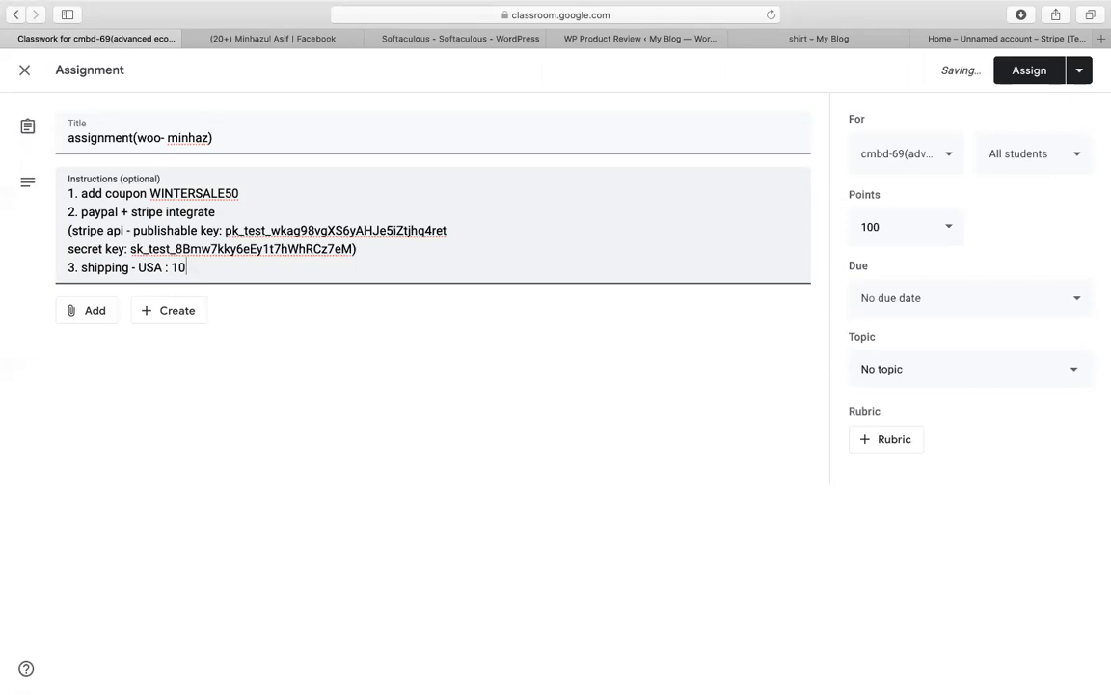
{"action": "type", "text": "% + BD - FREE"}
{"action": "key", "text": "Return"}
{"action": "type", "text": "4. rev"}
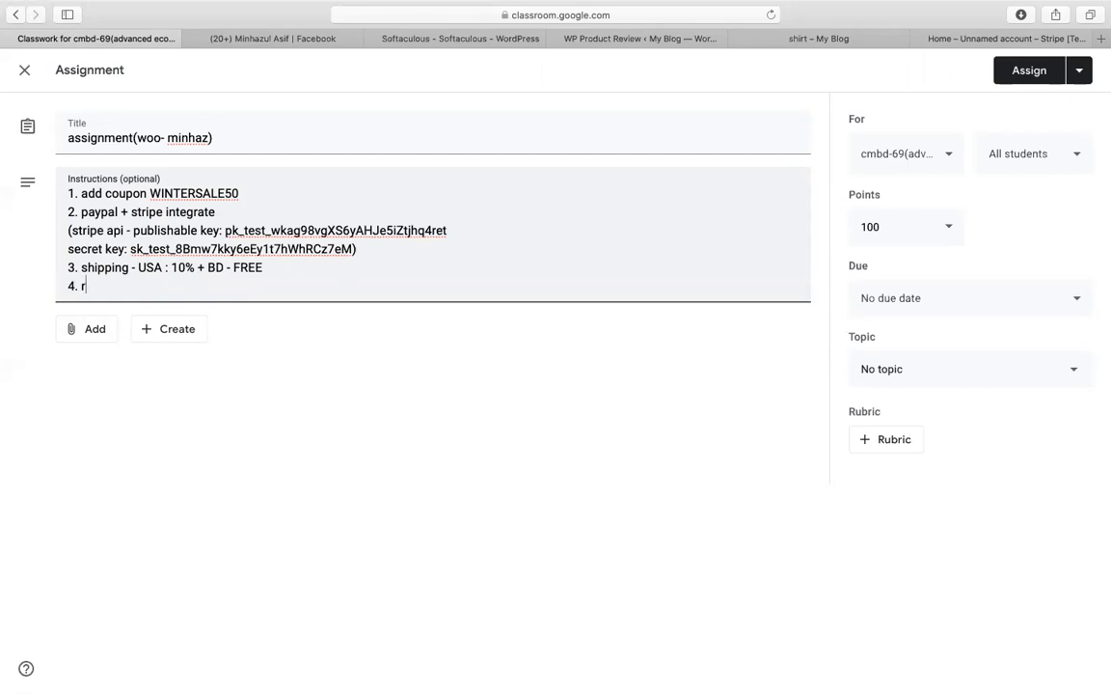
{"action": "key", "text": "BackSpace"}
{"action": "key", "text": "BackSpace"}
{"action": "key", "text": "BackSpace"}
{"action": "type", "text": "product review option"}
{"action": "key", "text": "Return"}
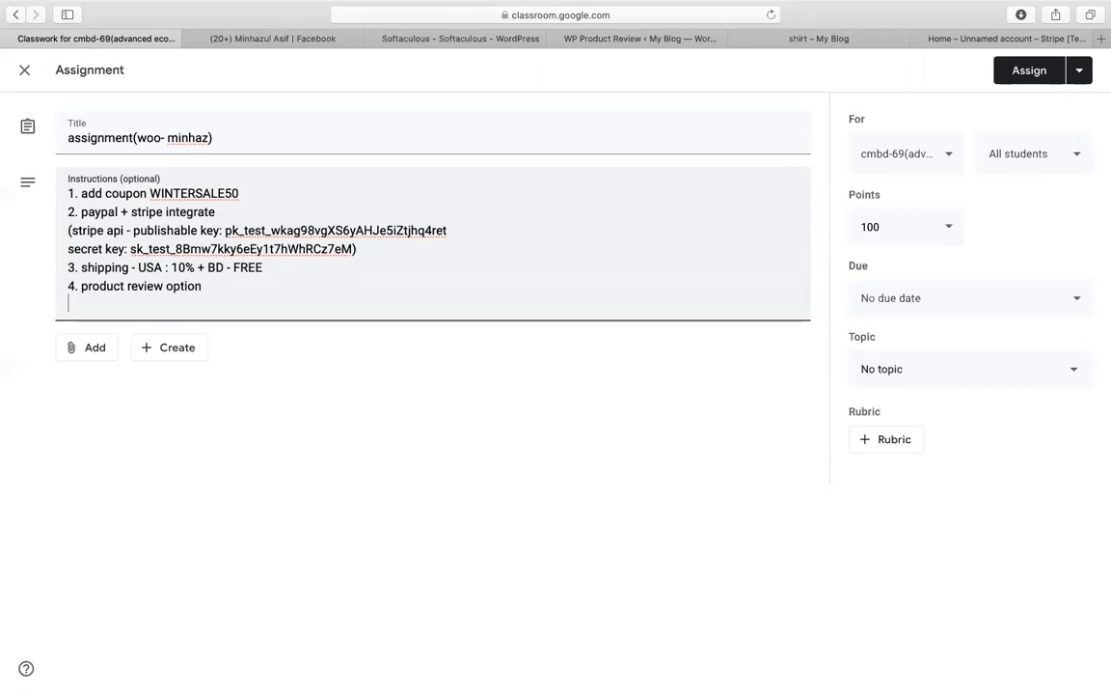
{"action": "type", "text": "5. P"}
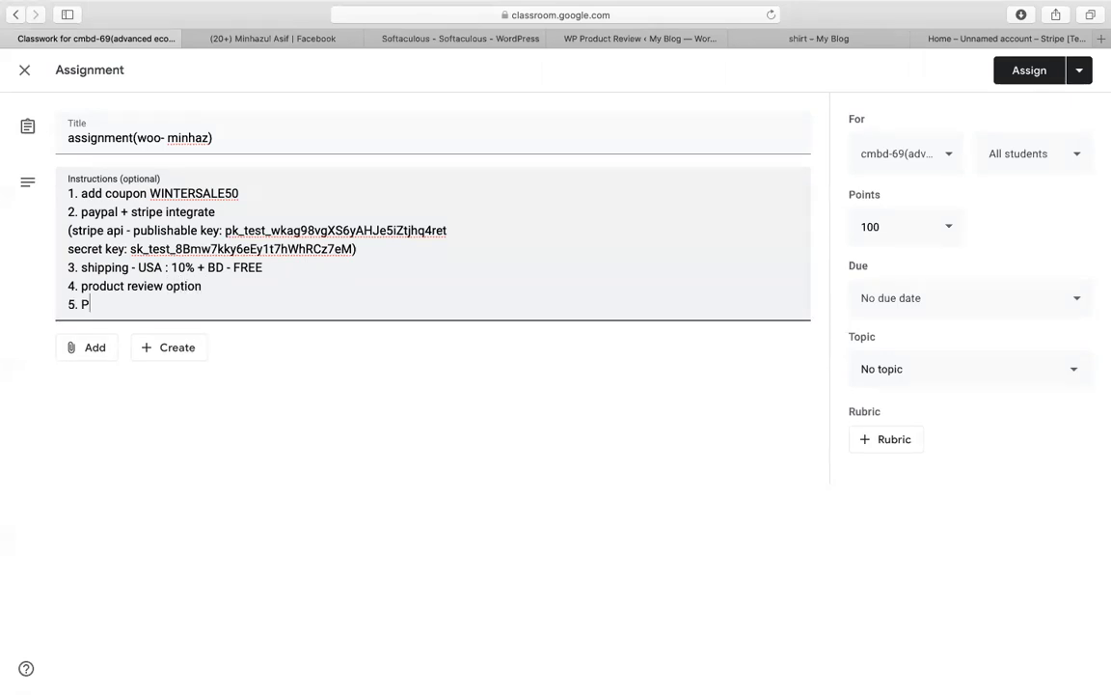
{"action": "type", "text": "DF infoice & packaging slip"}
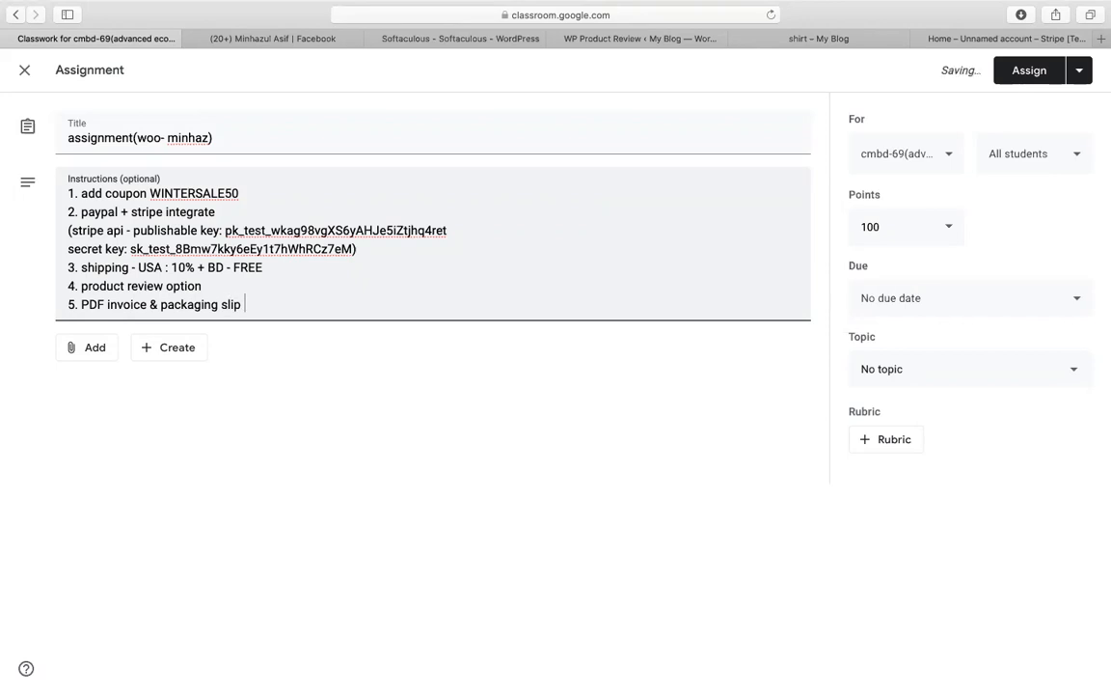
{"action": "key", "text": "super+a"}
Step: File the assignment under the epi-09 topic and post it to the class
{"action": "left_click", "coordinate": [969, 369]}
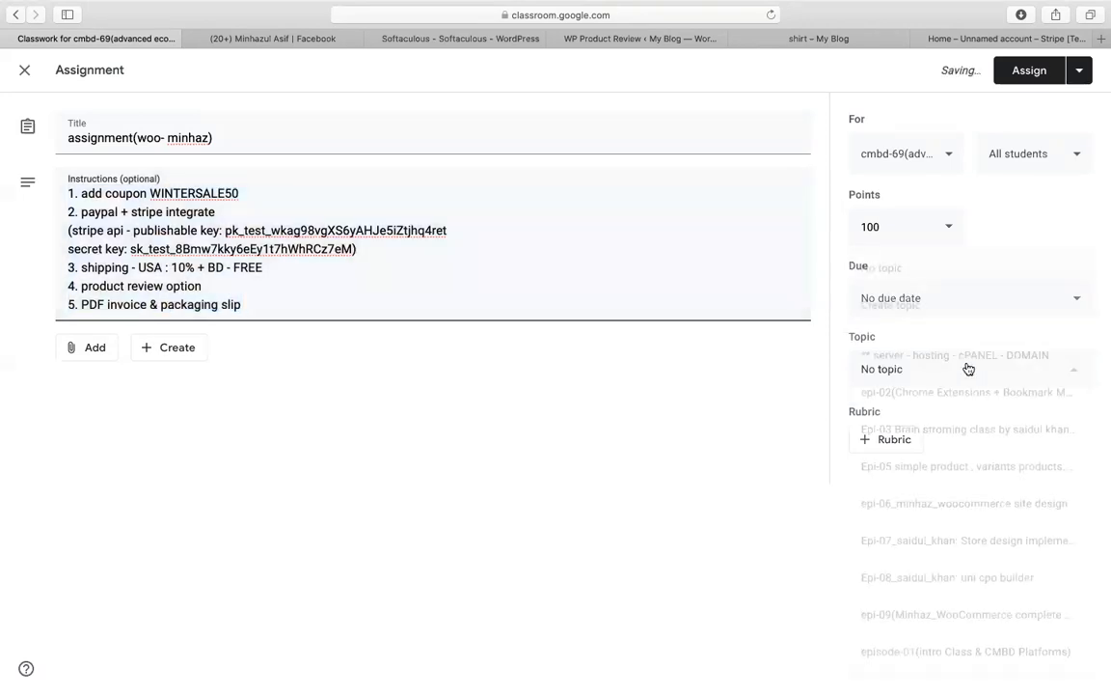
{"action": "left_click", "coordinate": [718, 553]}
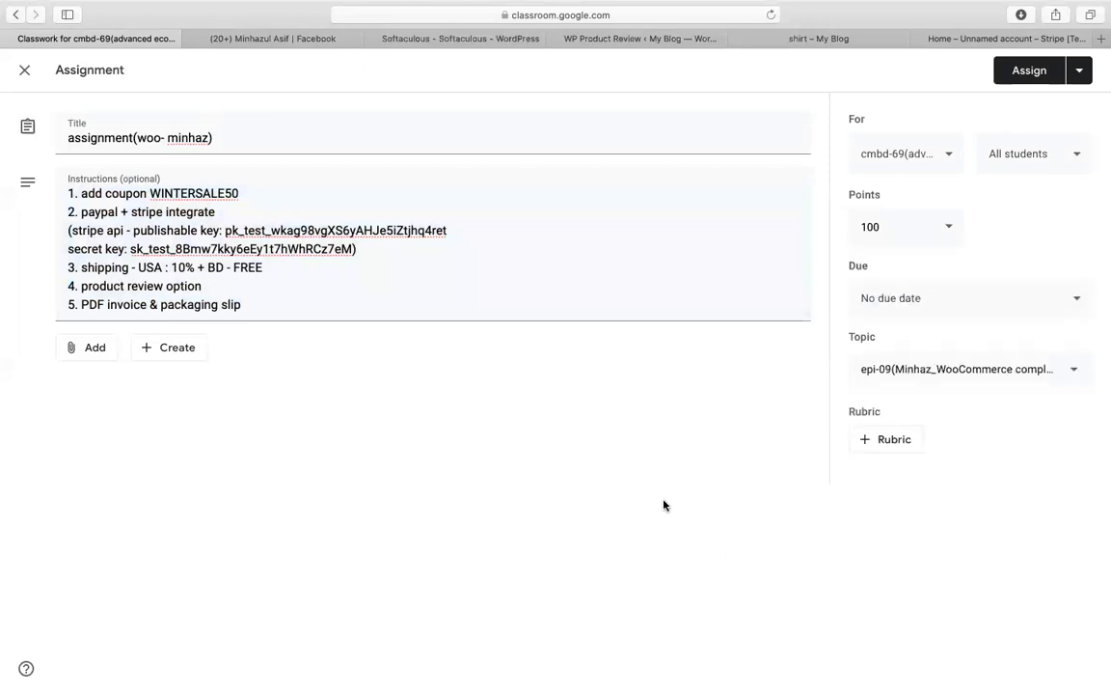
{"action": "left_click", "coordinate": [1034, 73]}
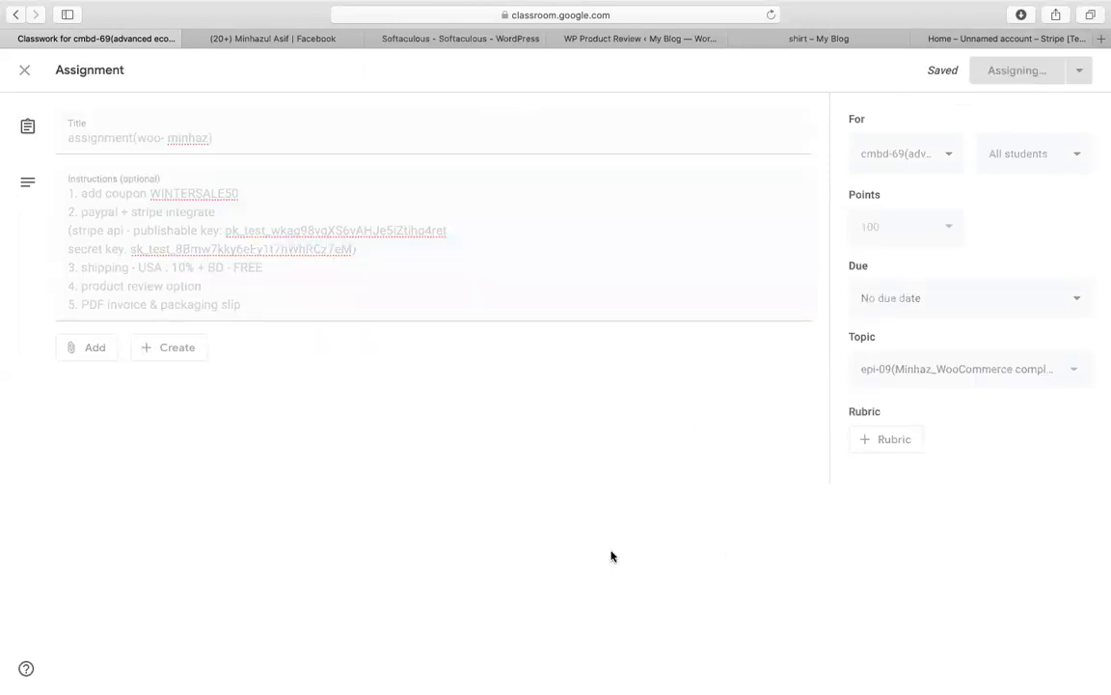